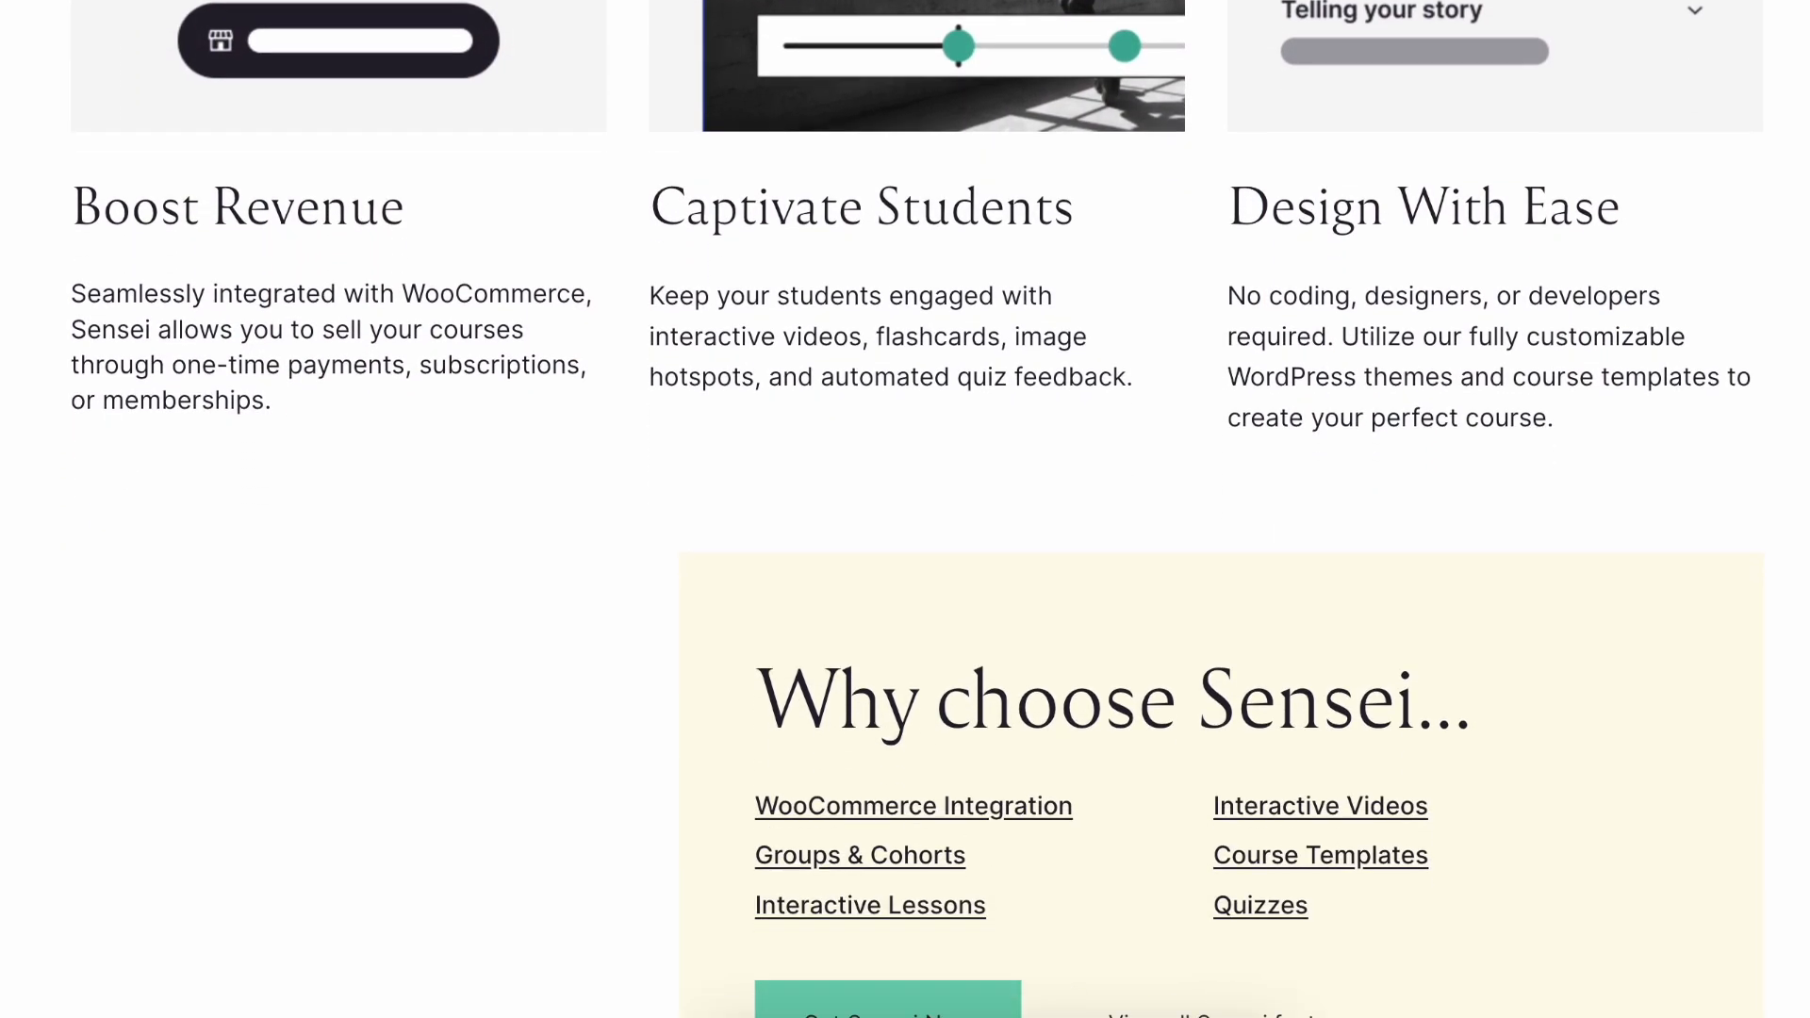
Step: Look through the Sensei LMS website's feature sections and its pricing plans
scroll(905, 509, "down", 7)
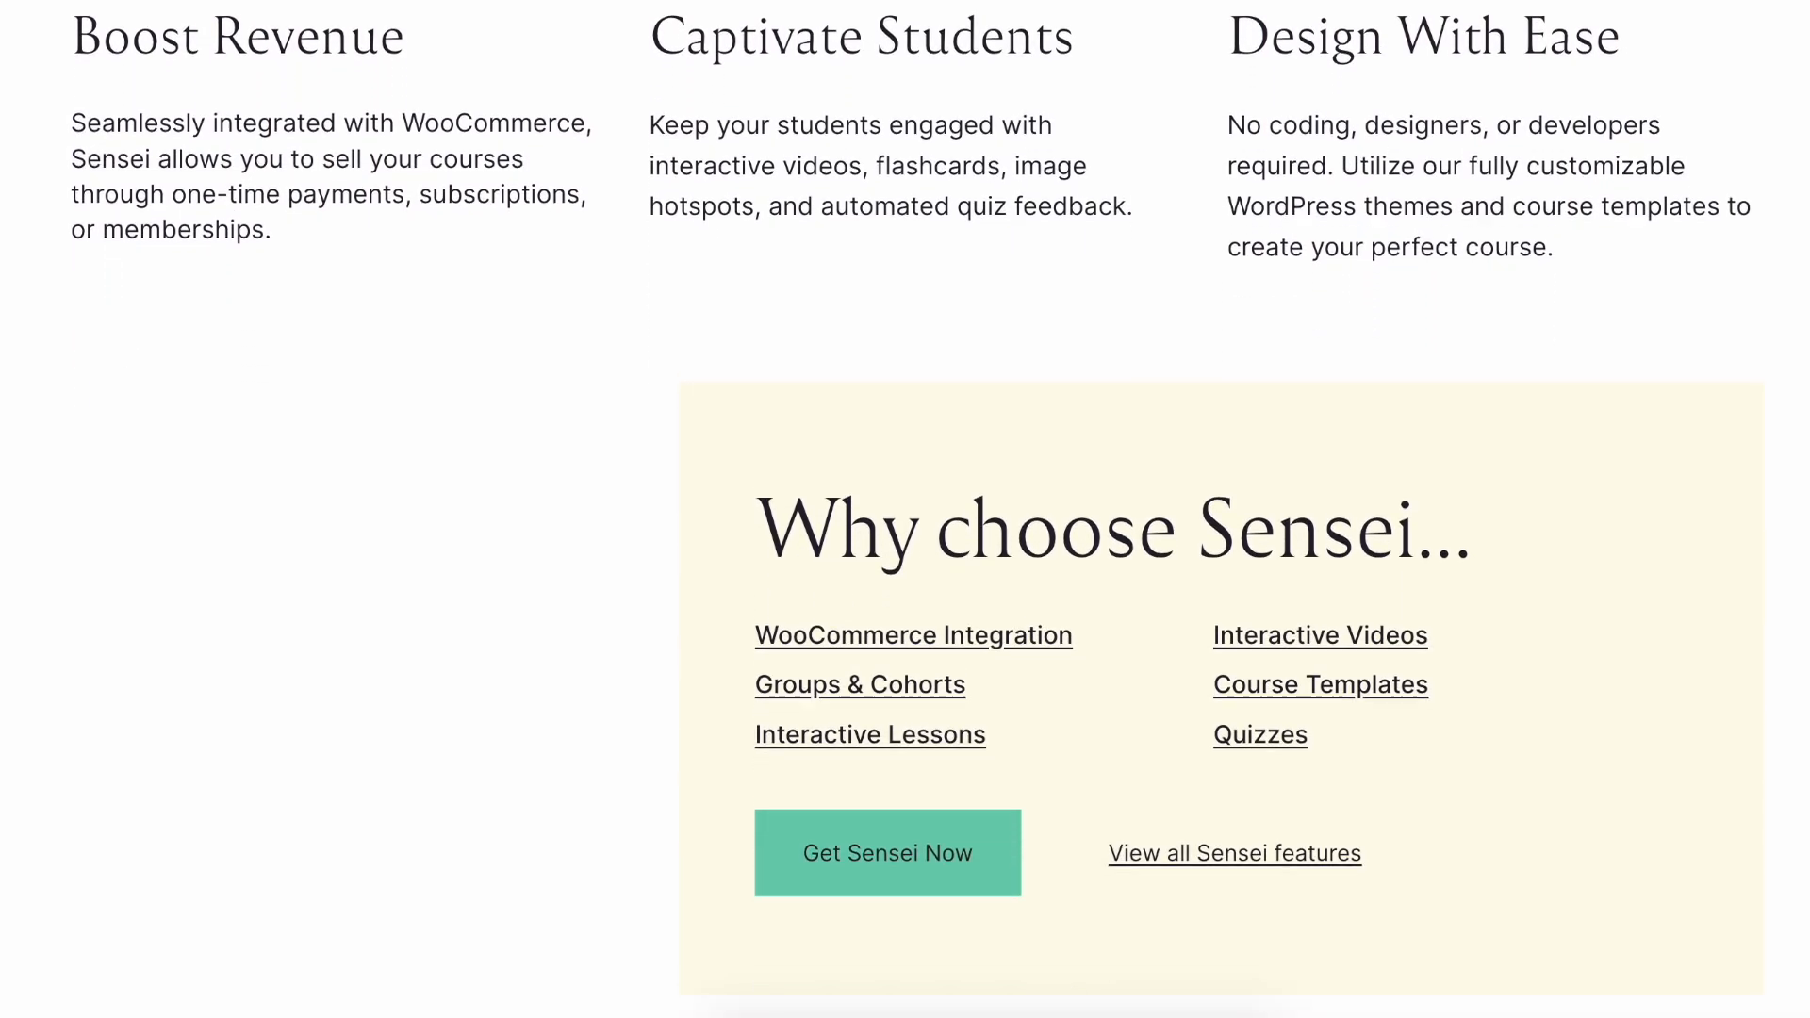
scroll(905, 509, "down", 3)
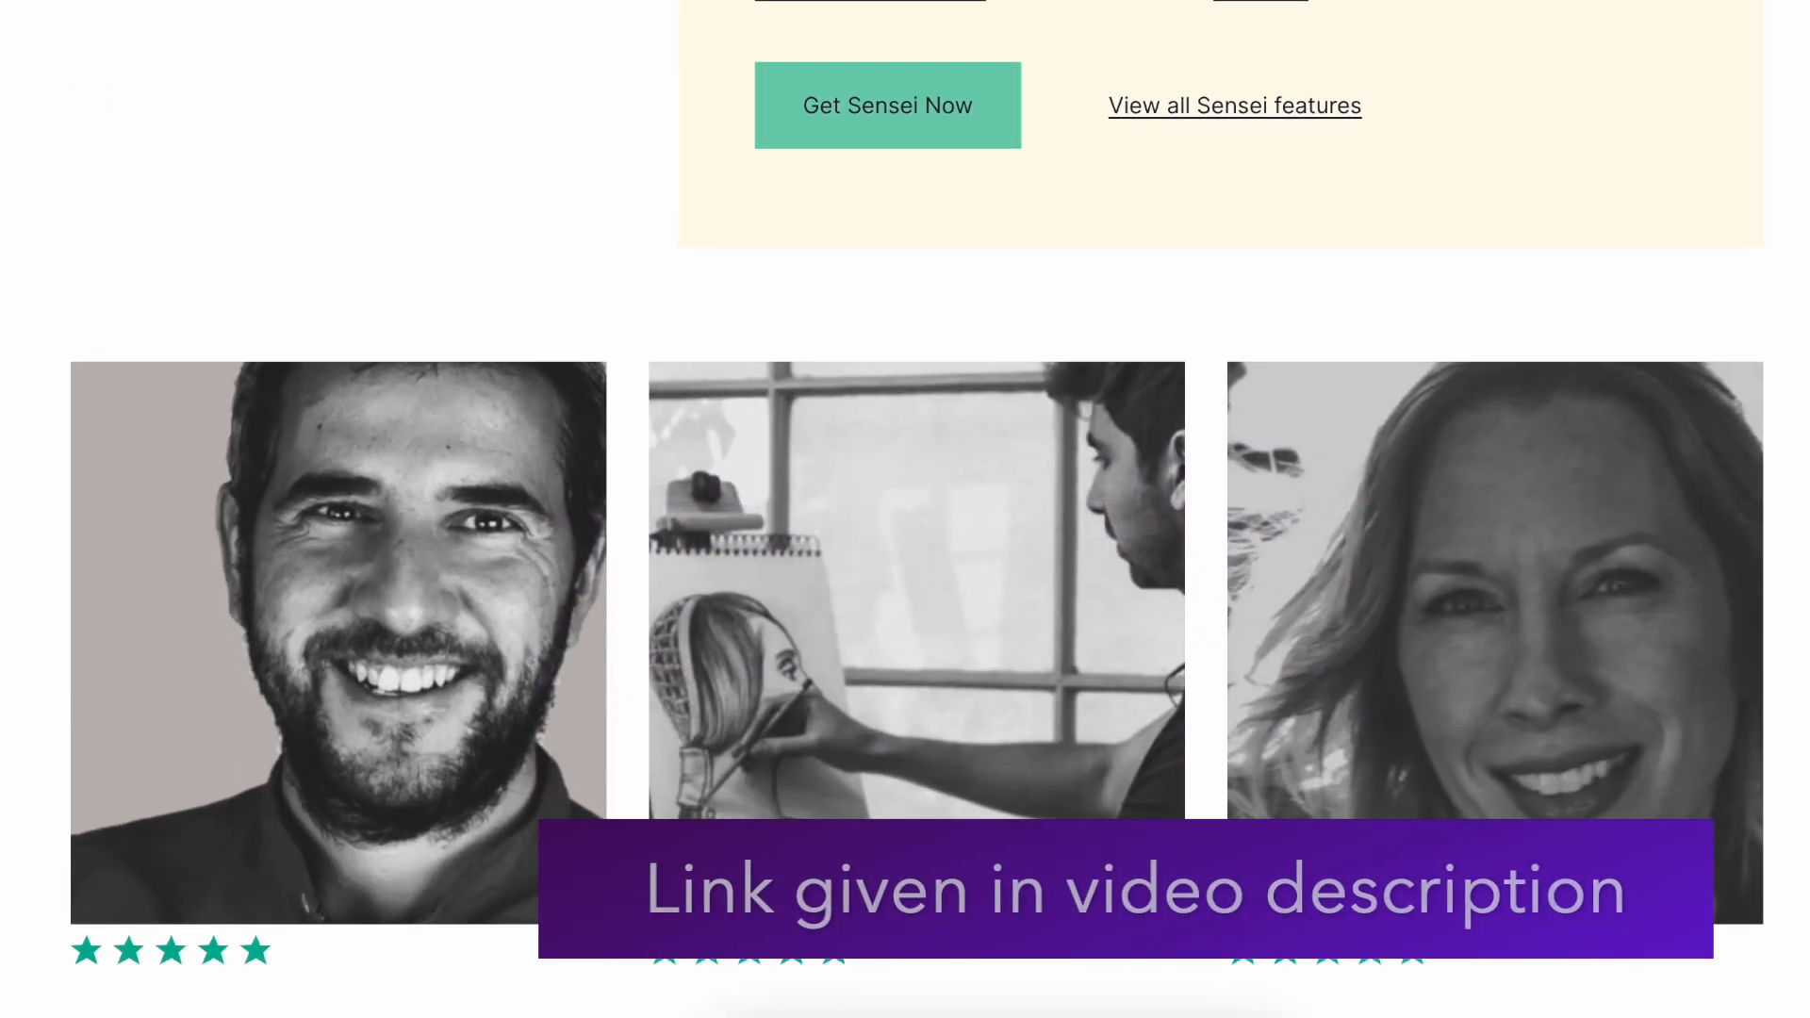
scroll(905, 509, "down", 6)
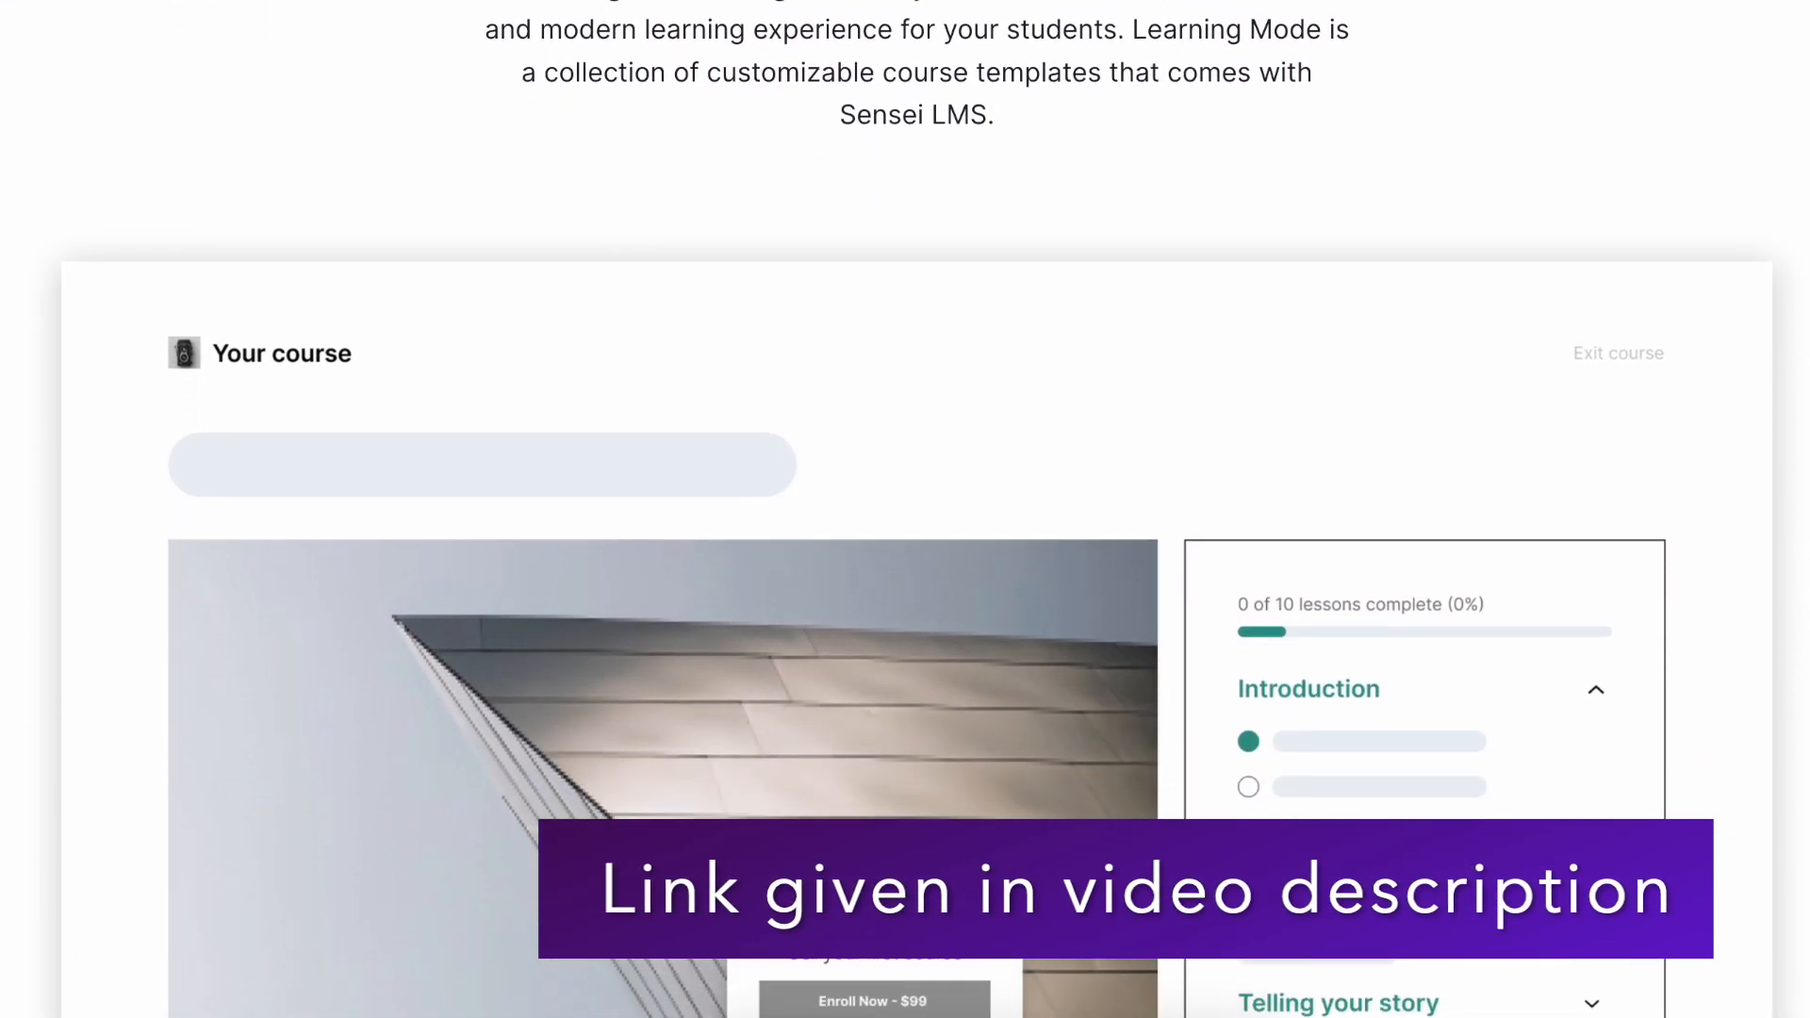
scroll(905, 509, "down", 1)
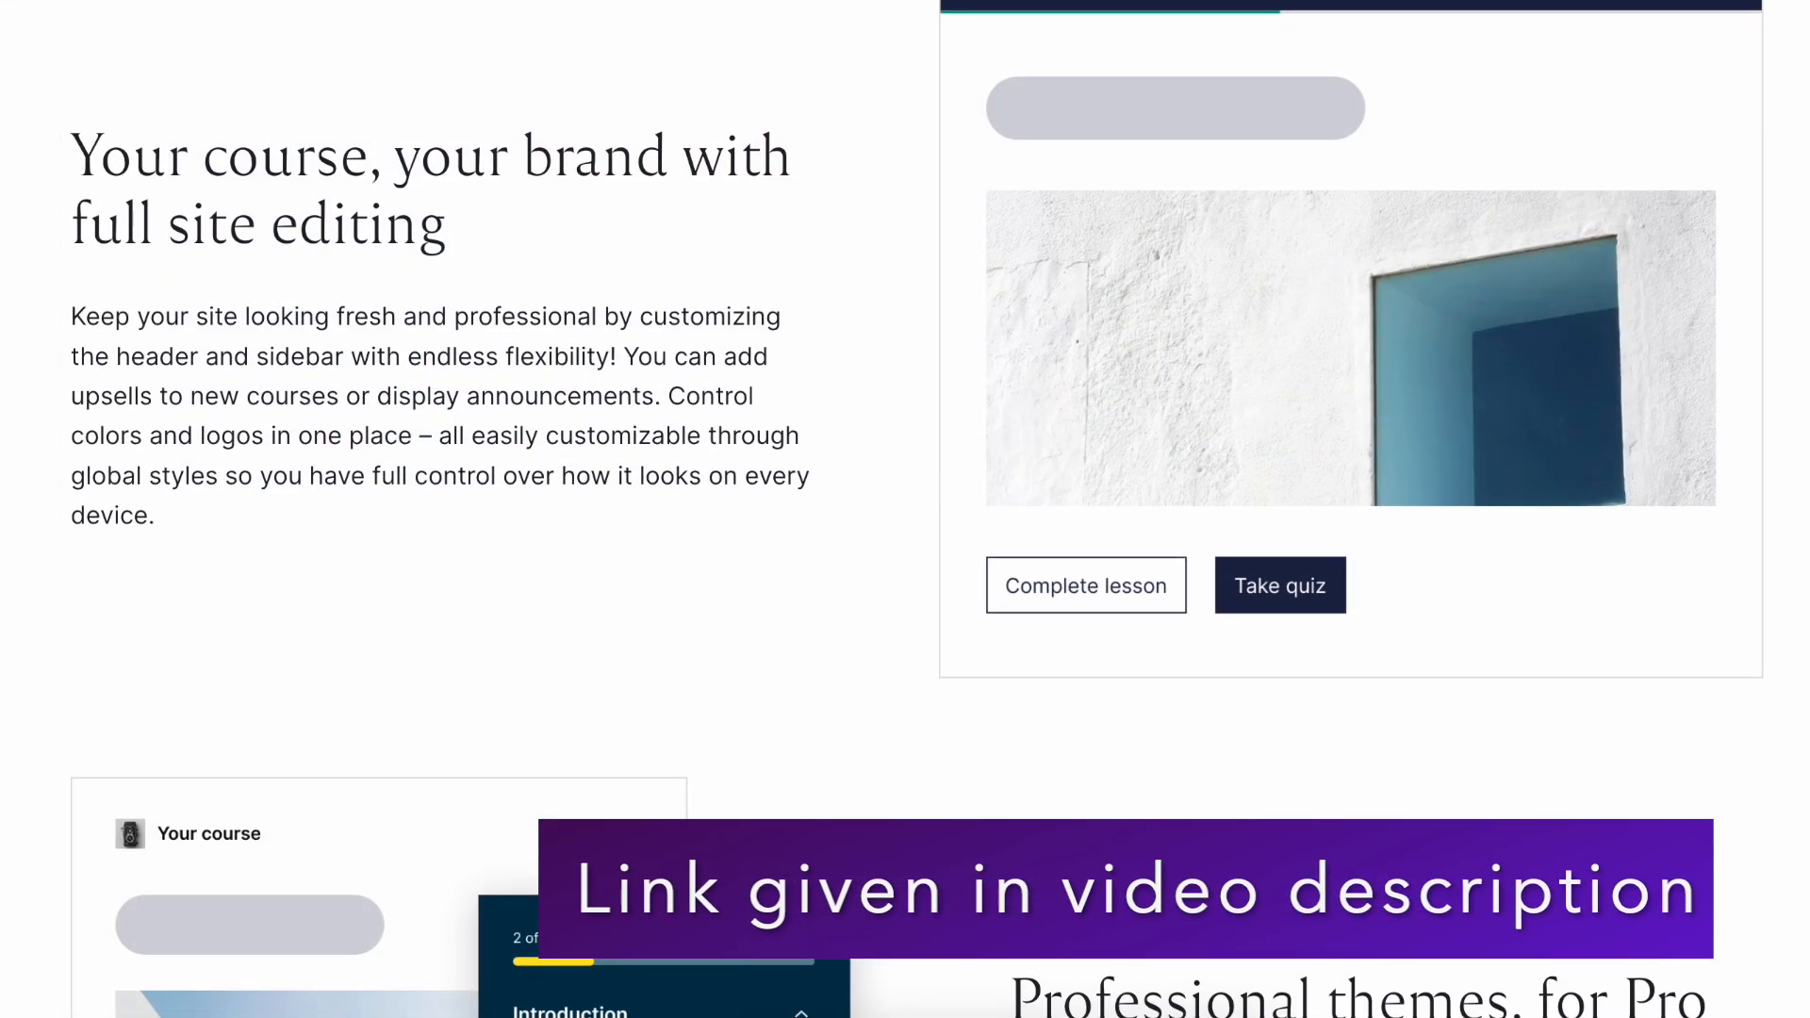
scroll(905, 509, "down", 5)
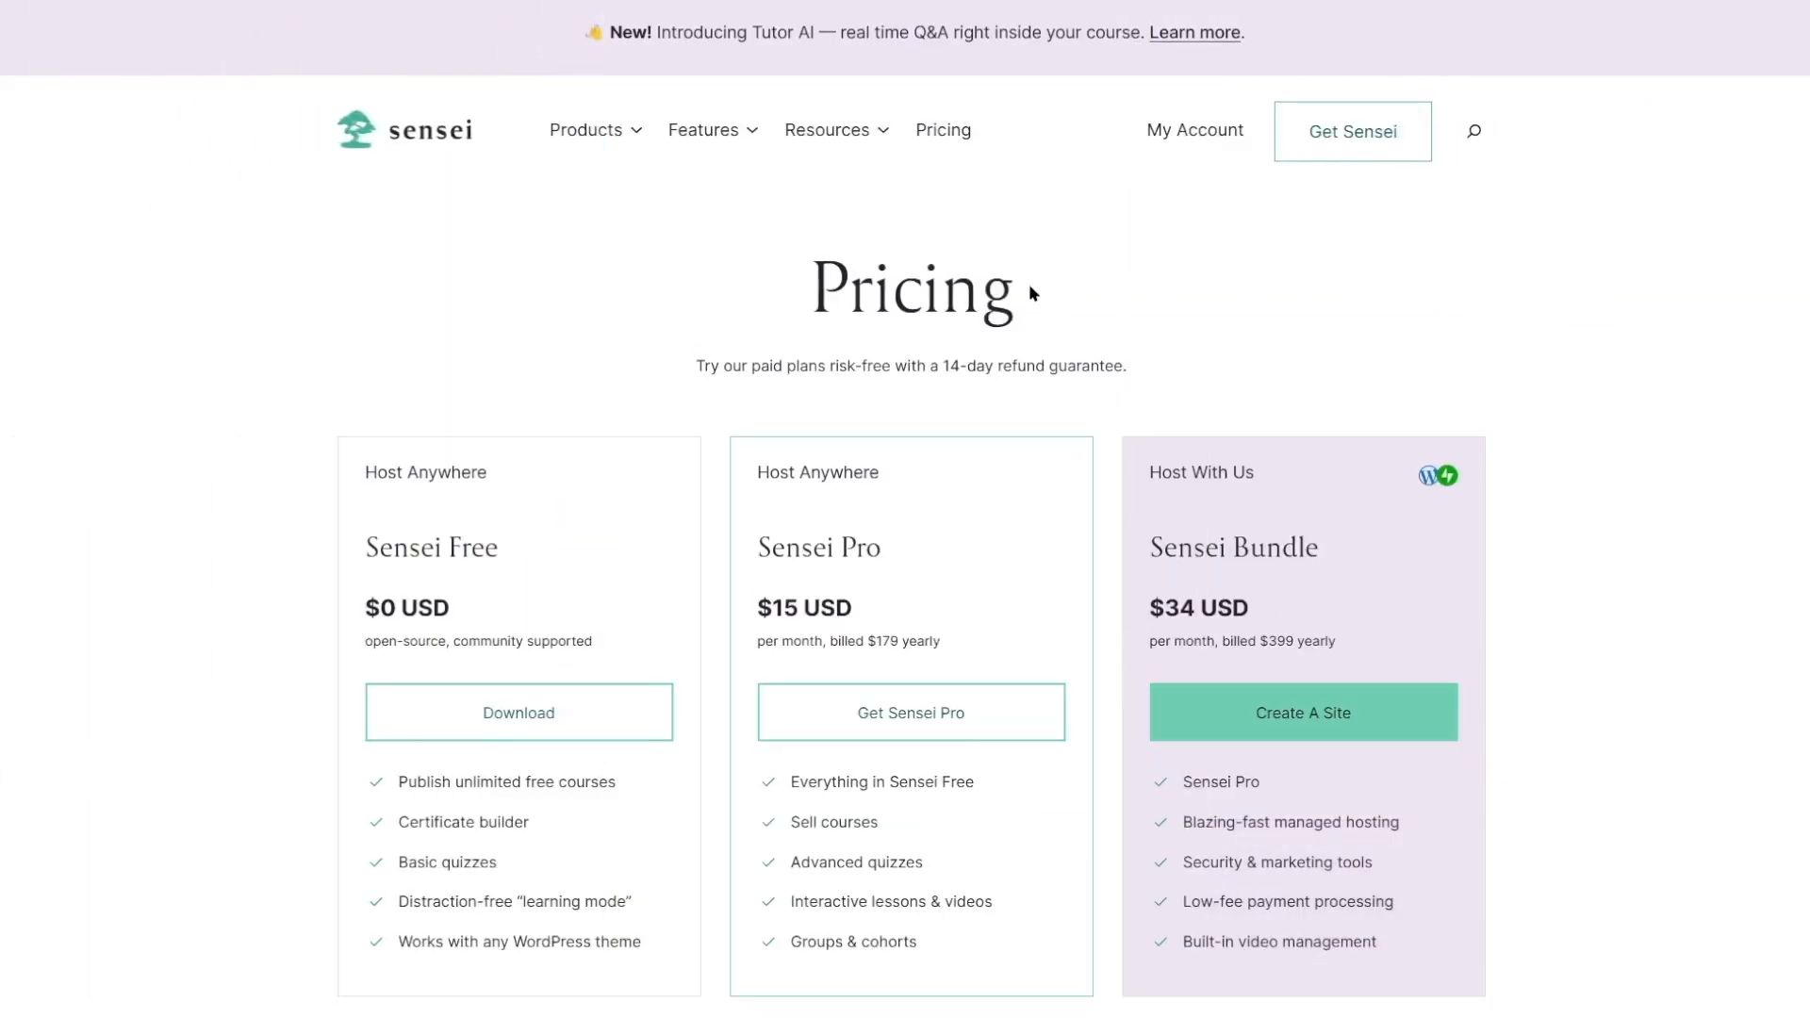
scroll(1029, 292, "down", 2)
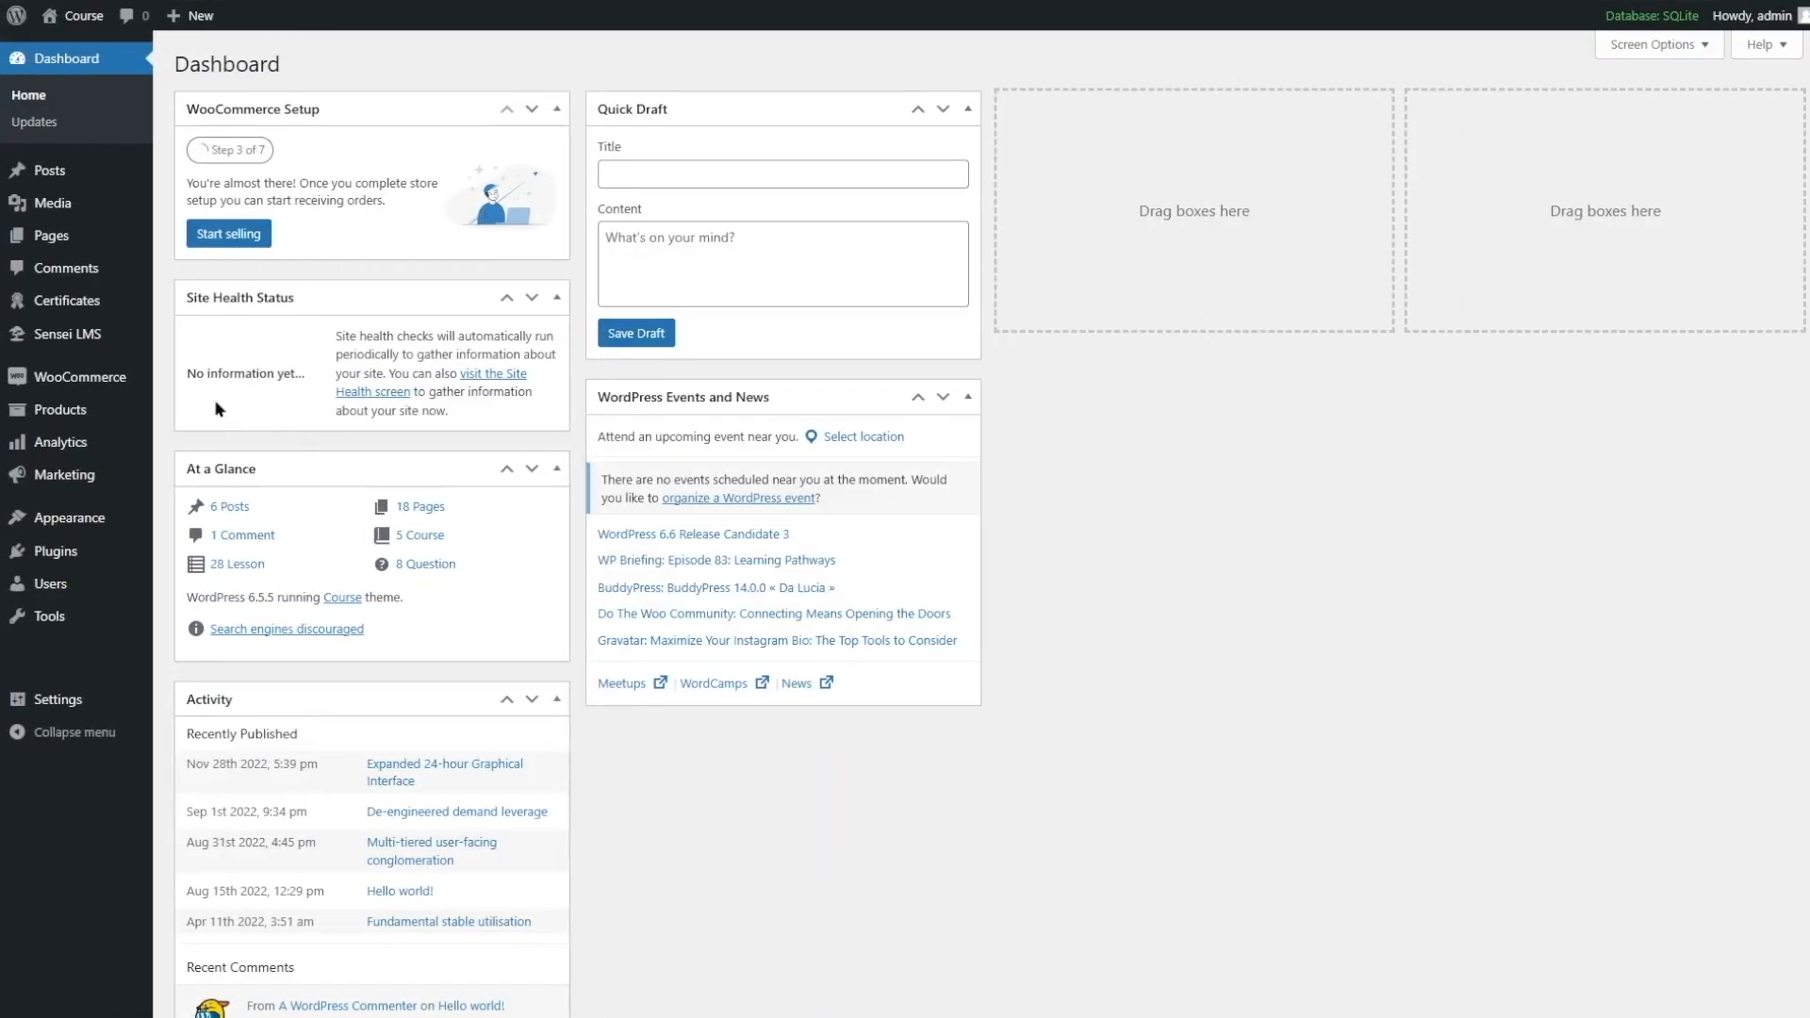
Step: Open the Sensei LMS home page in WordPress and look over its quick links, guides, news and extensions
mouse_move(106, 341)
left_click(67, 338)
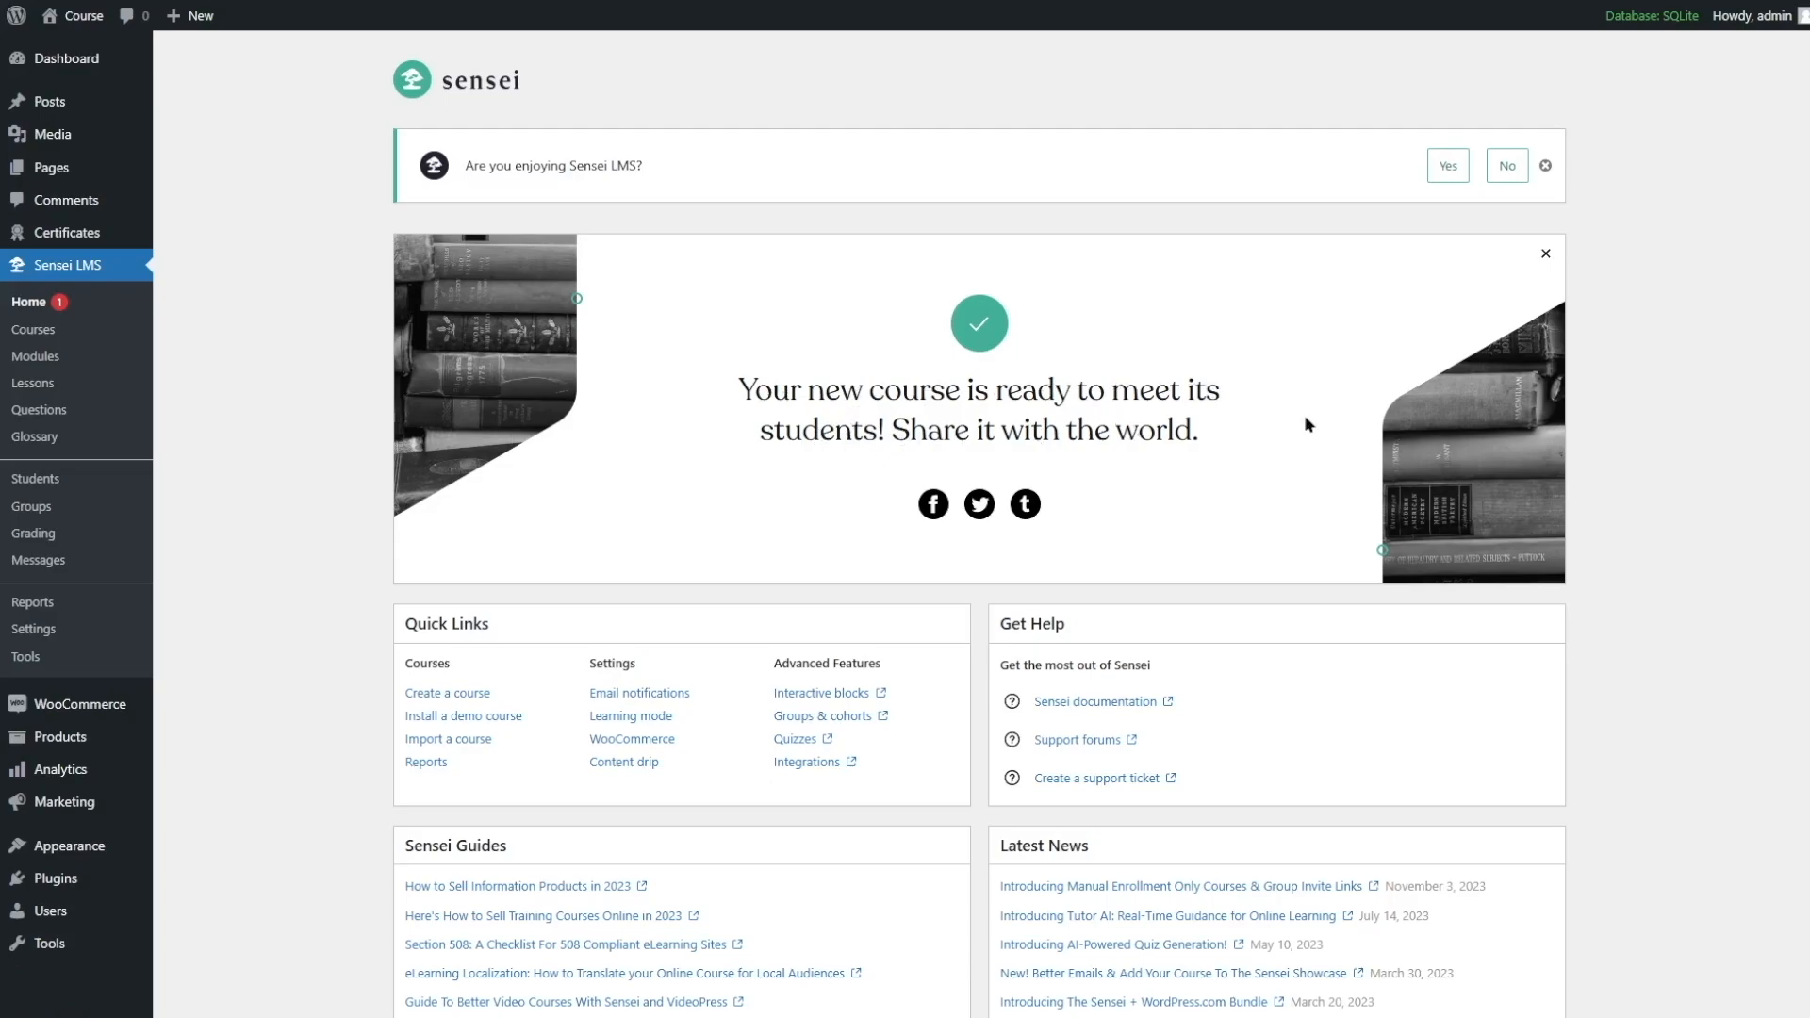
scroll(1304, 415, "down", 2)
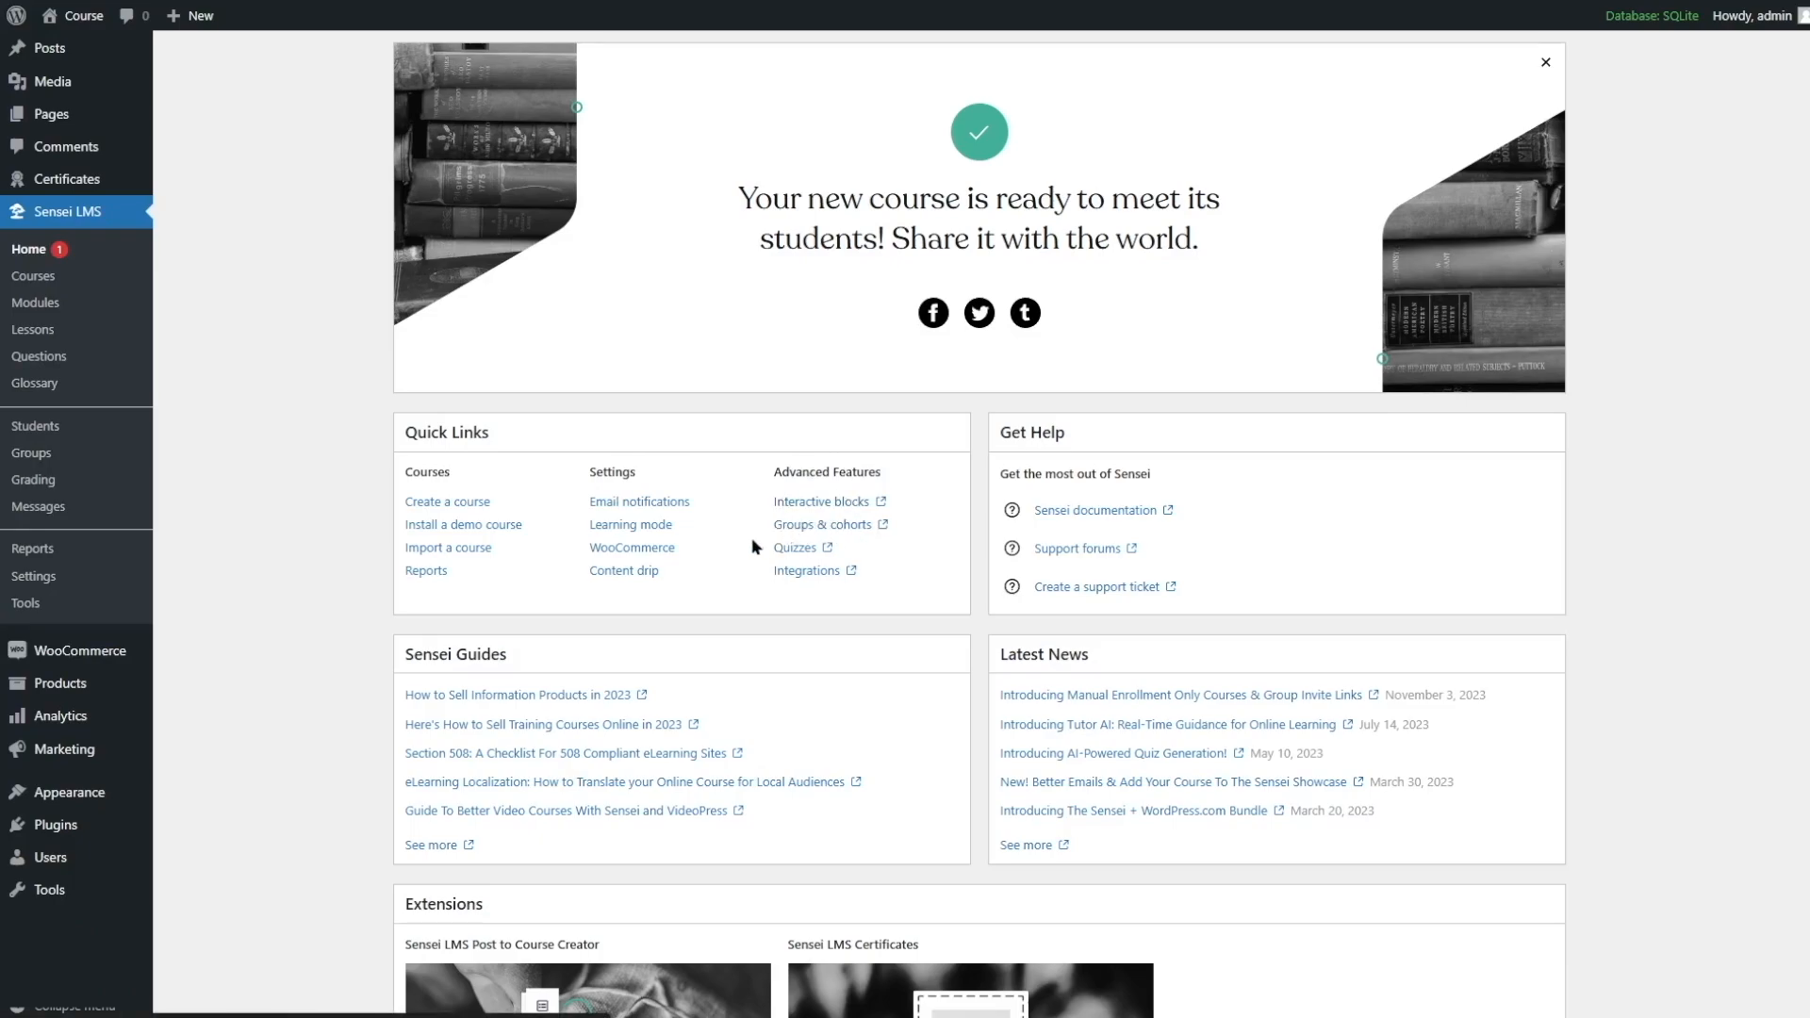
scroll(502, 483, "down", 1)
scroll(500, 483, "down", 3)
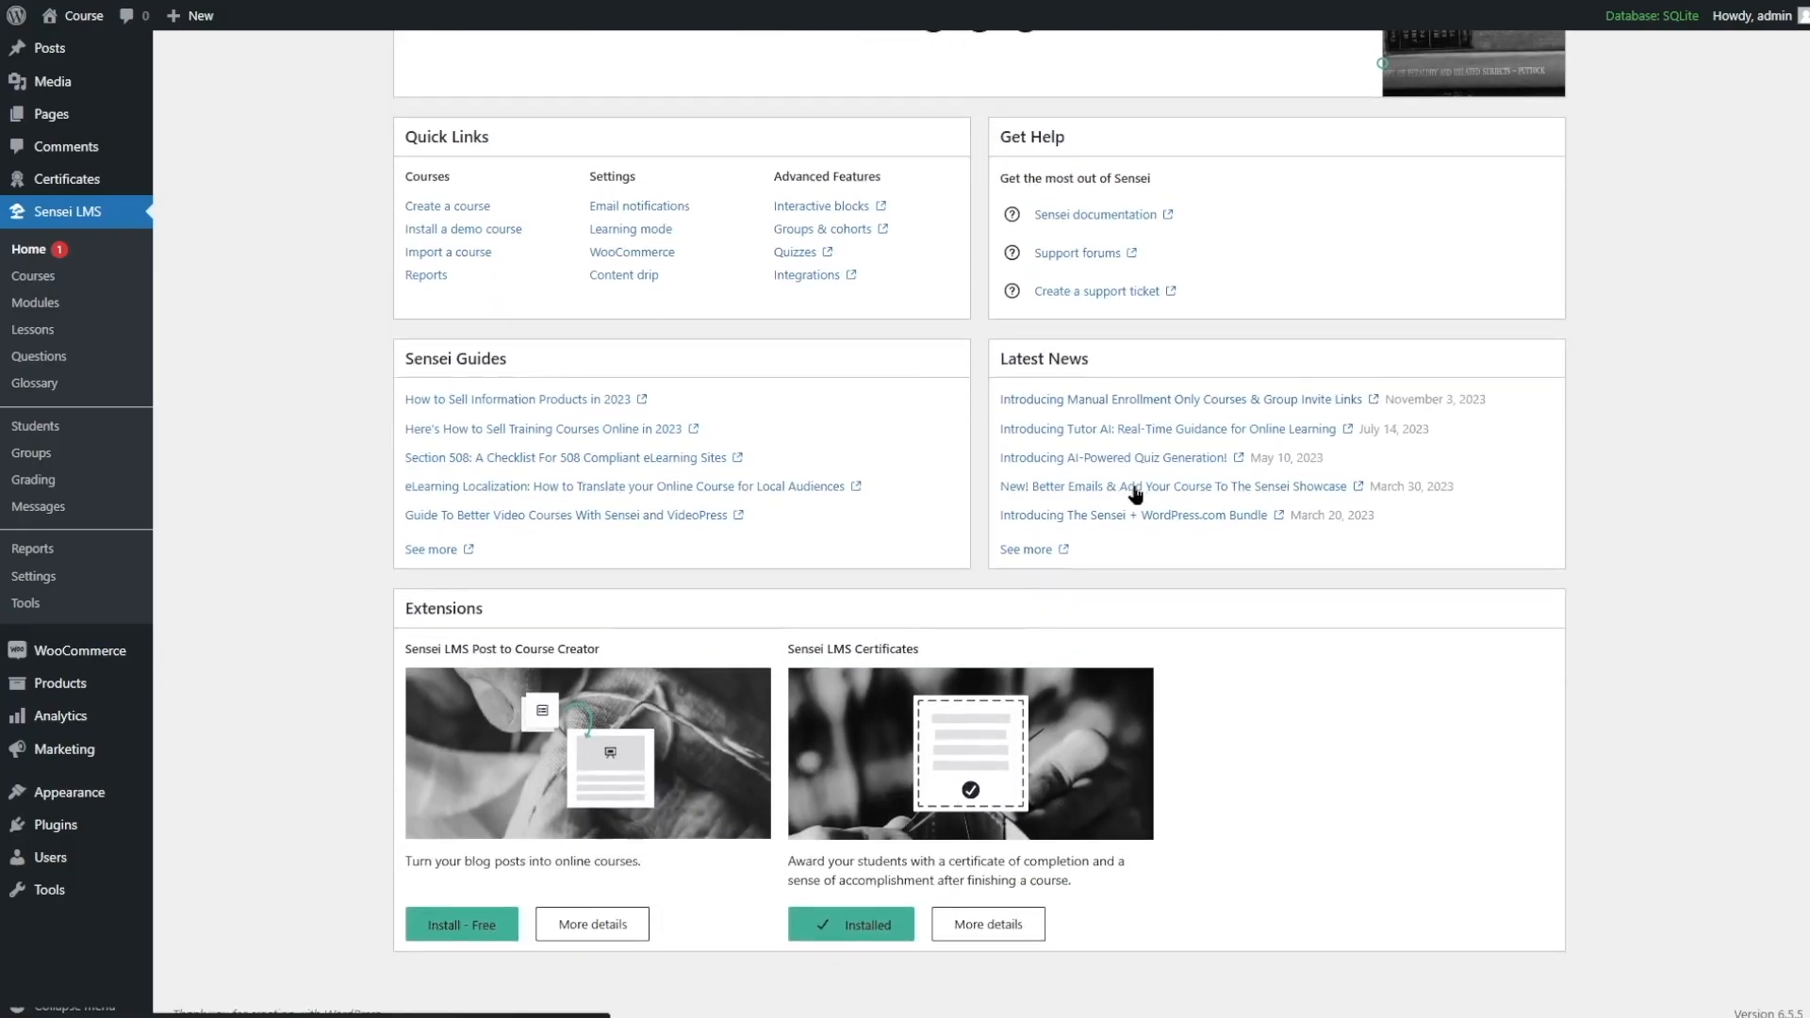
scroll(836, 479, "up", 3)
scroll(836, 479, "down", 2)
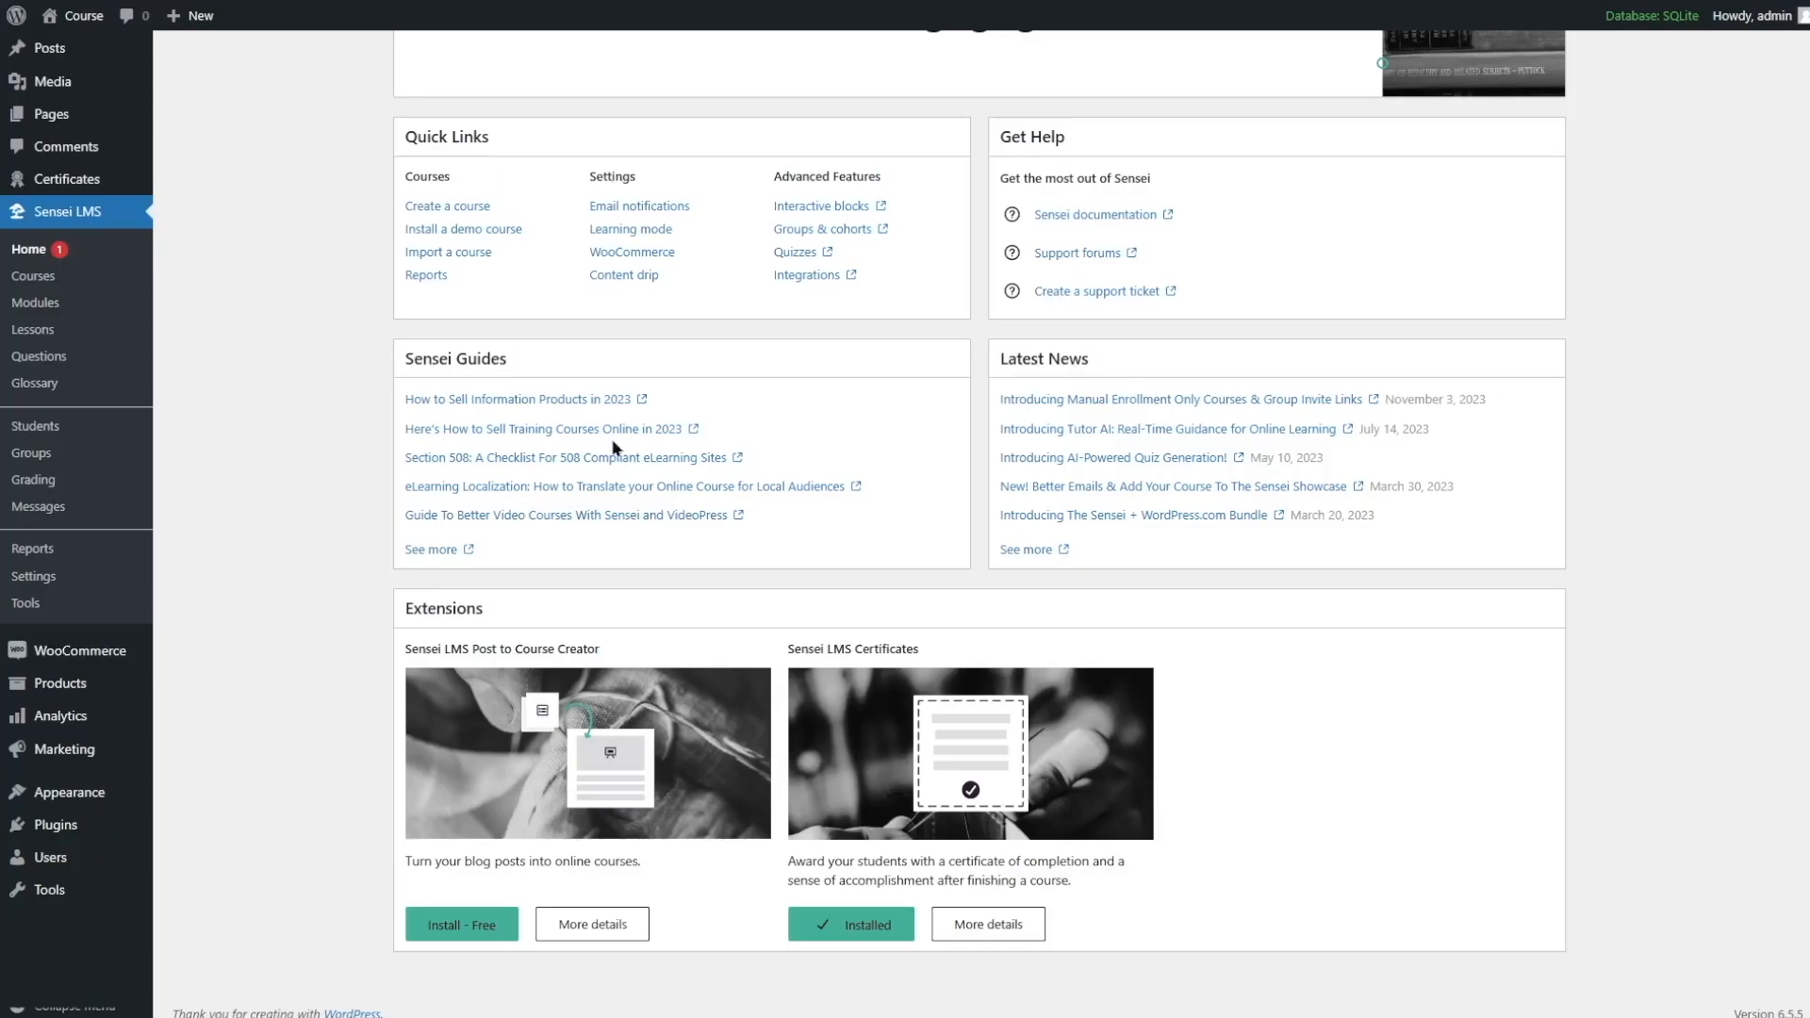
scroll(533, 457, "up", 4)
scroll(511, 440, "up", 1)
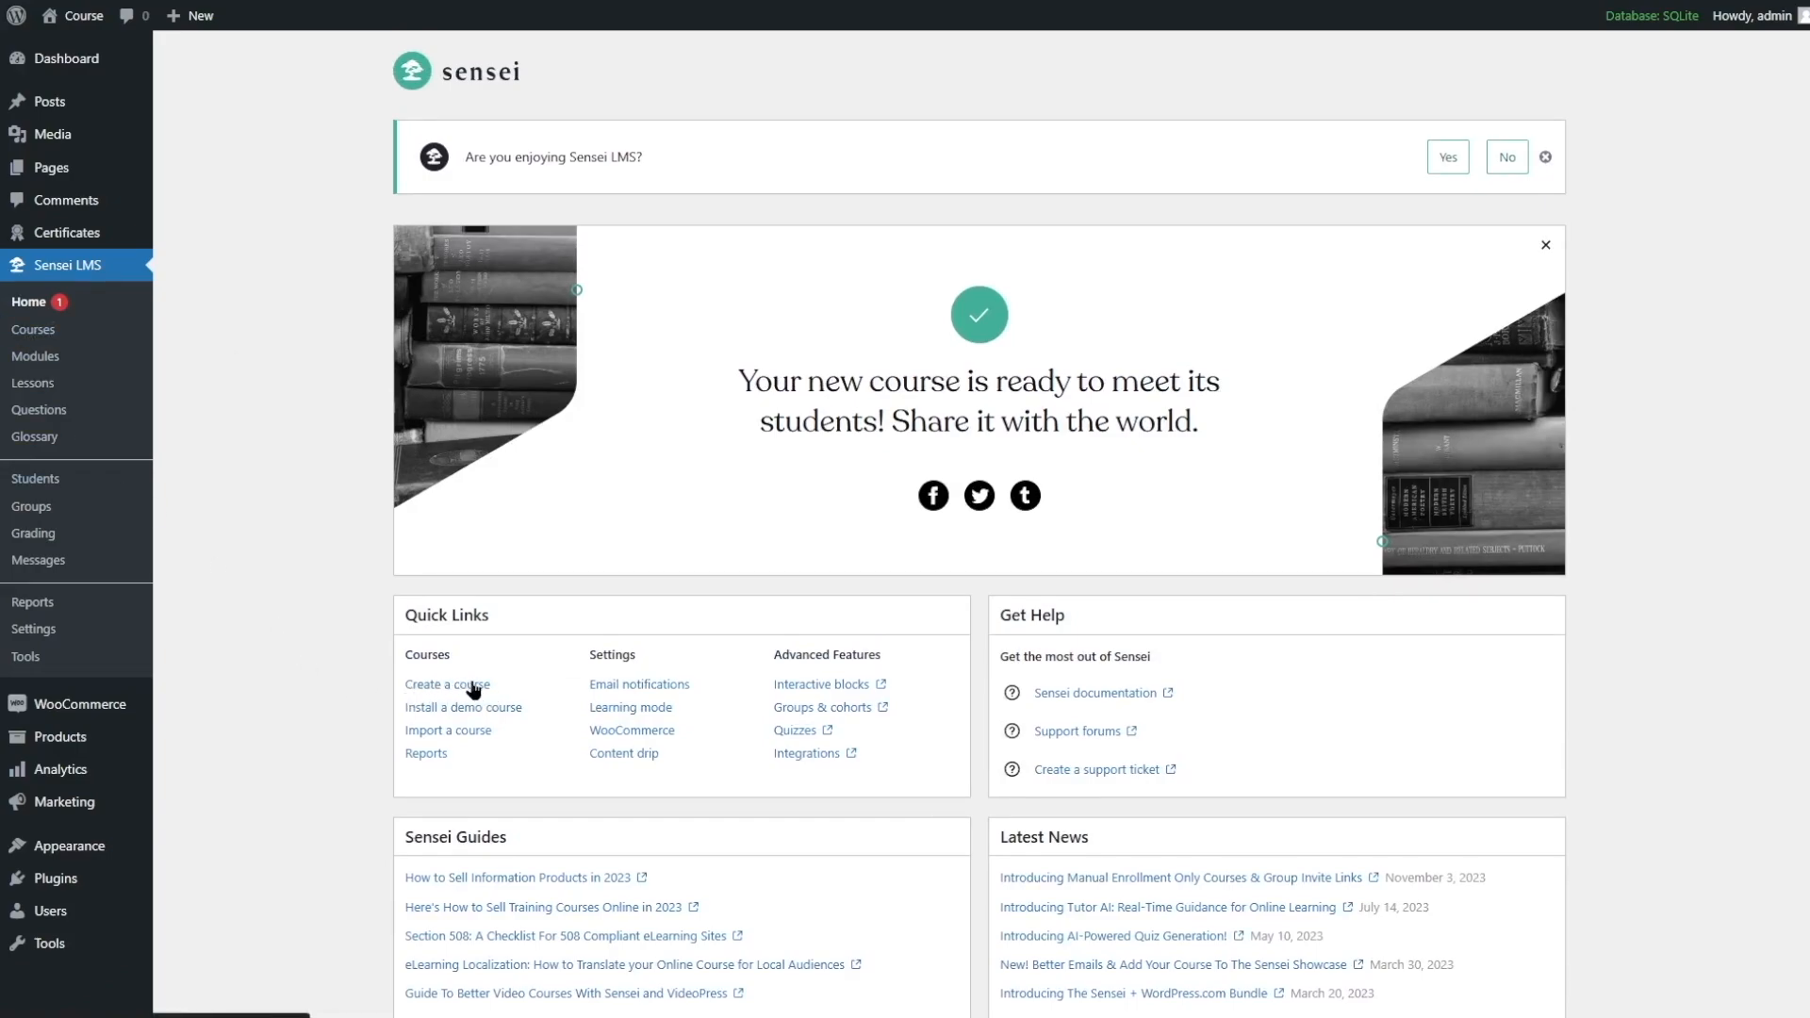
Step: Create a new course titled "WordPress Web Development", review its description, and continue to the layout choice
left_click(420, 692)
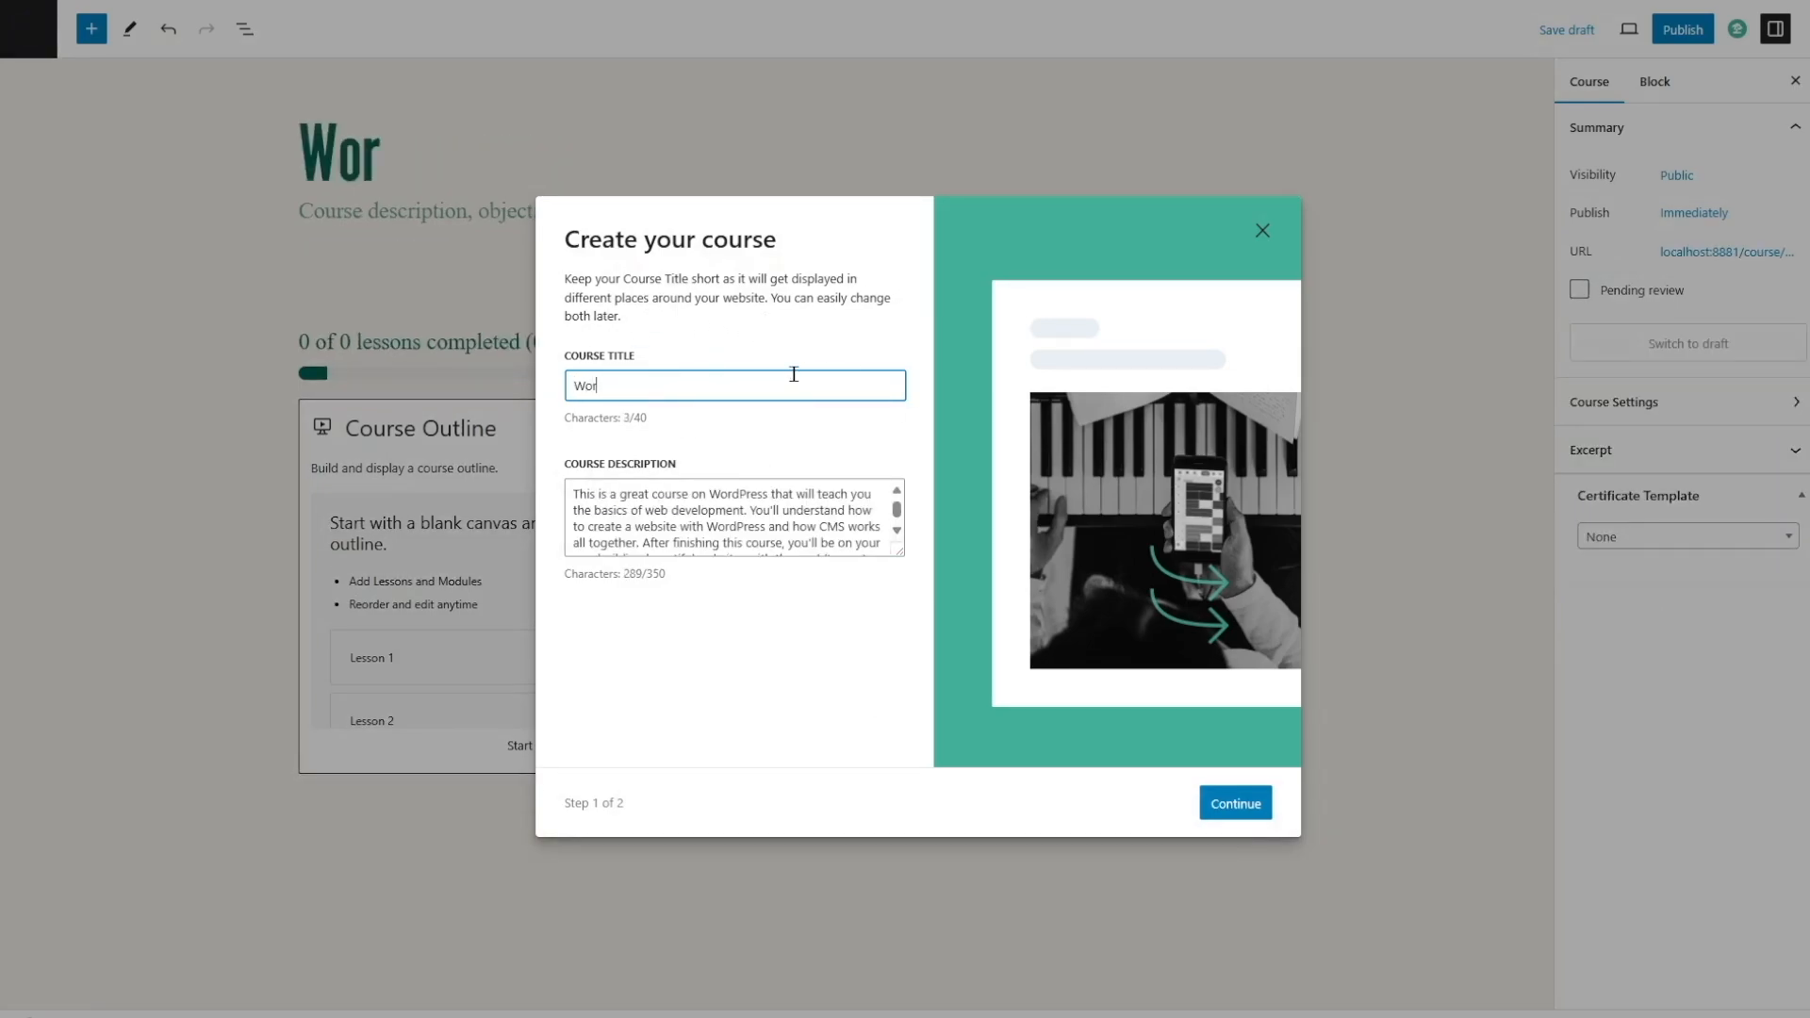
type("dPr")
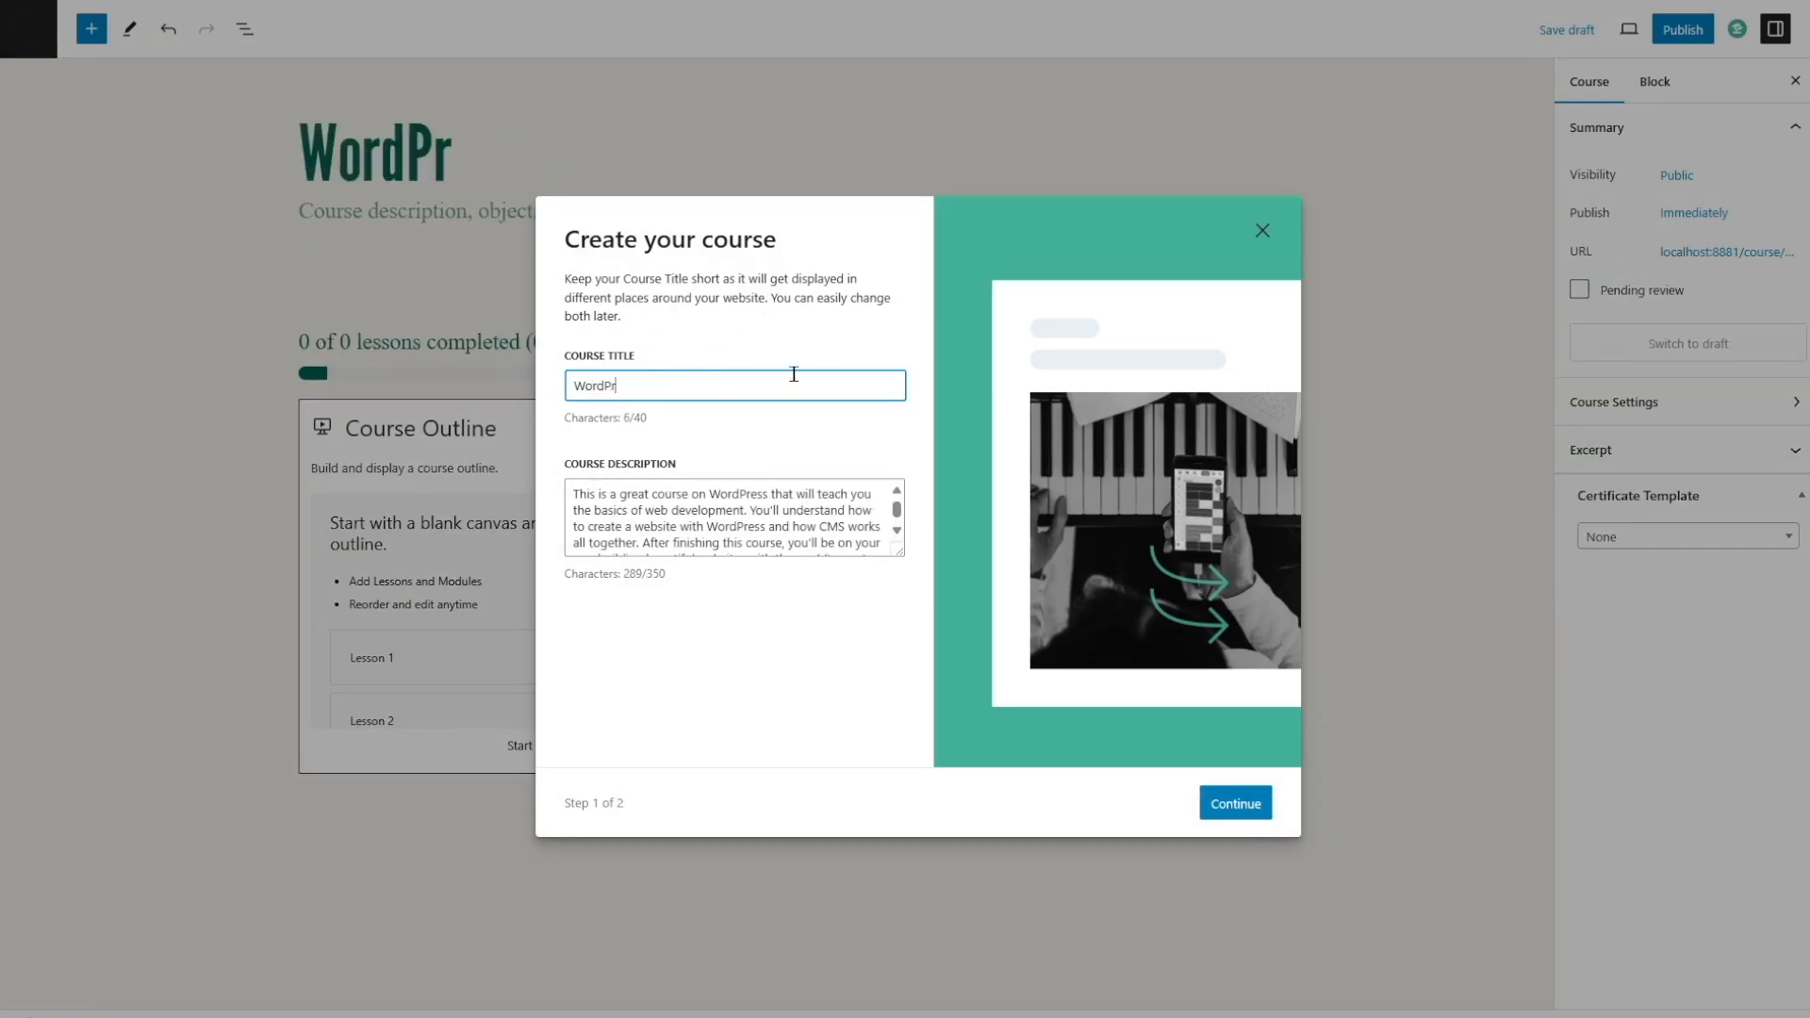
type("ess Web Development")
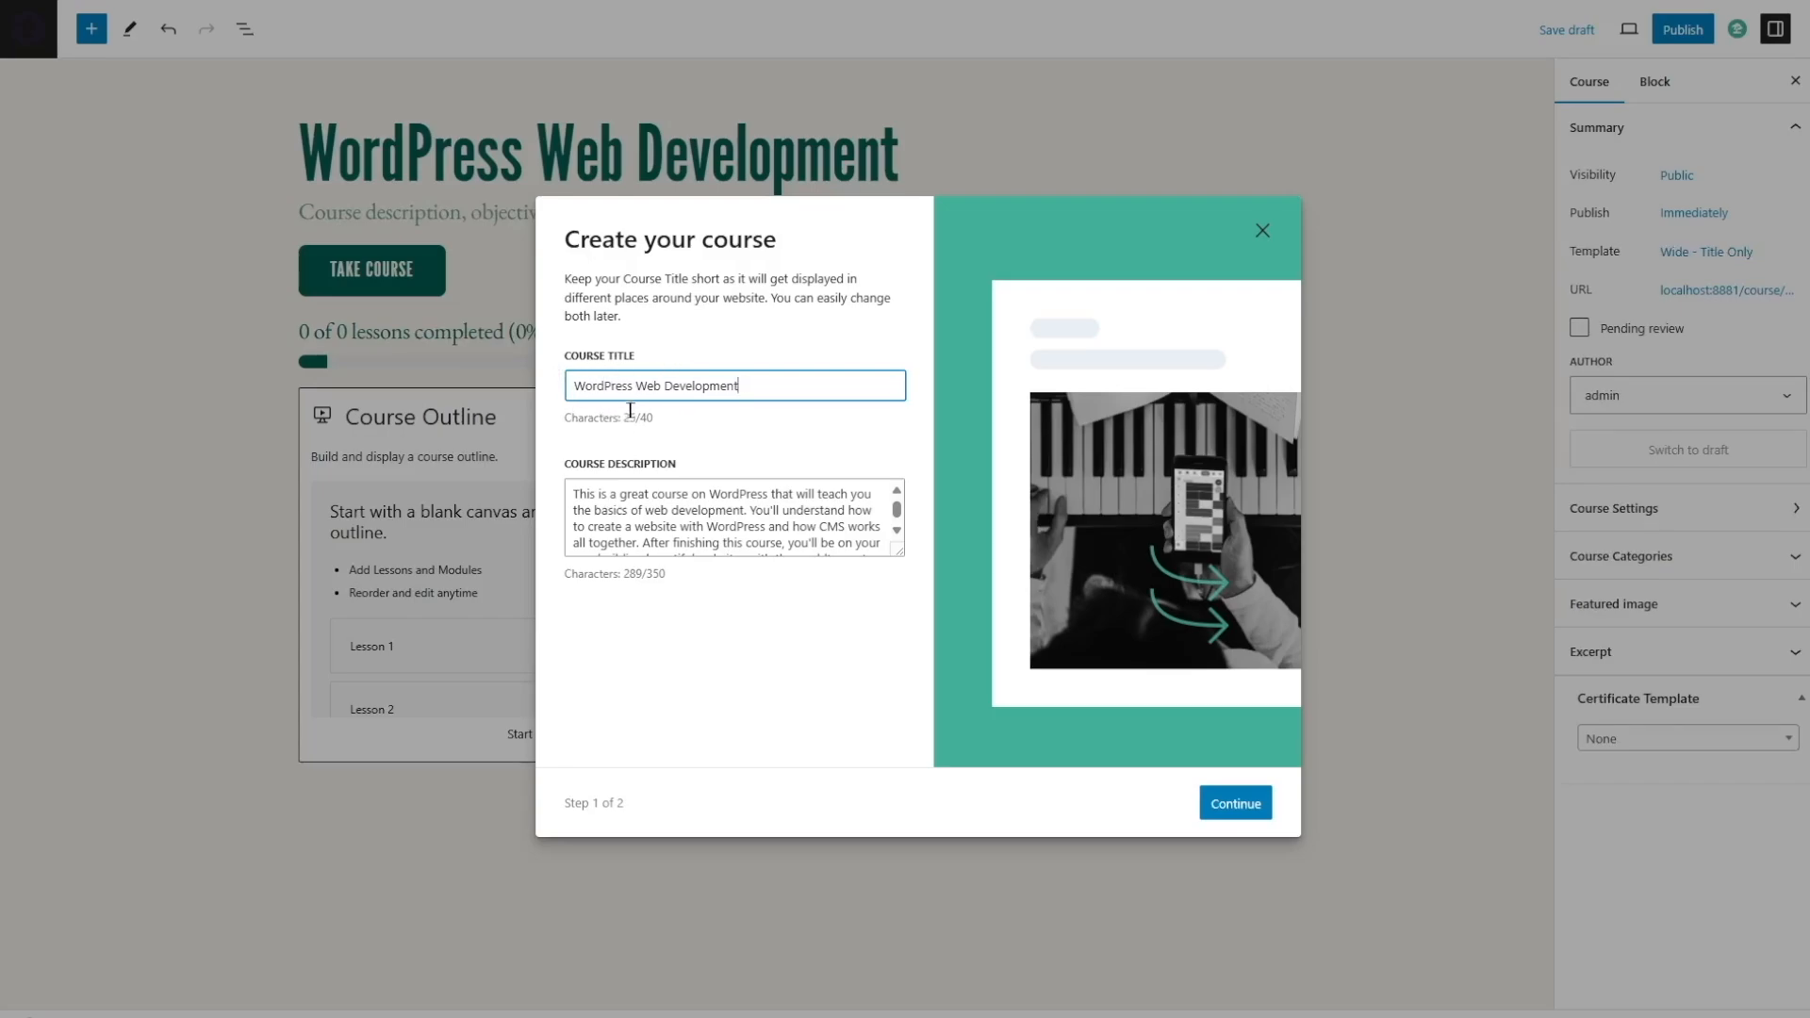
left_click(682, 524)
scroll(684, 530, "down", 1)
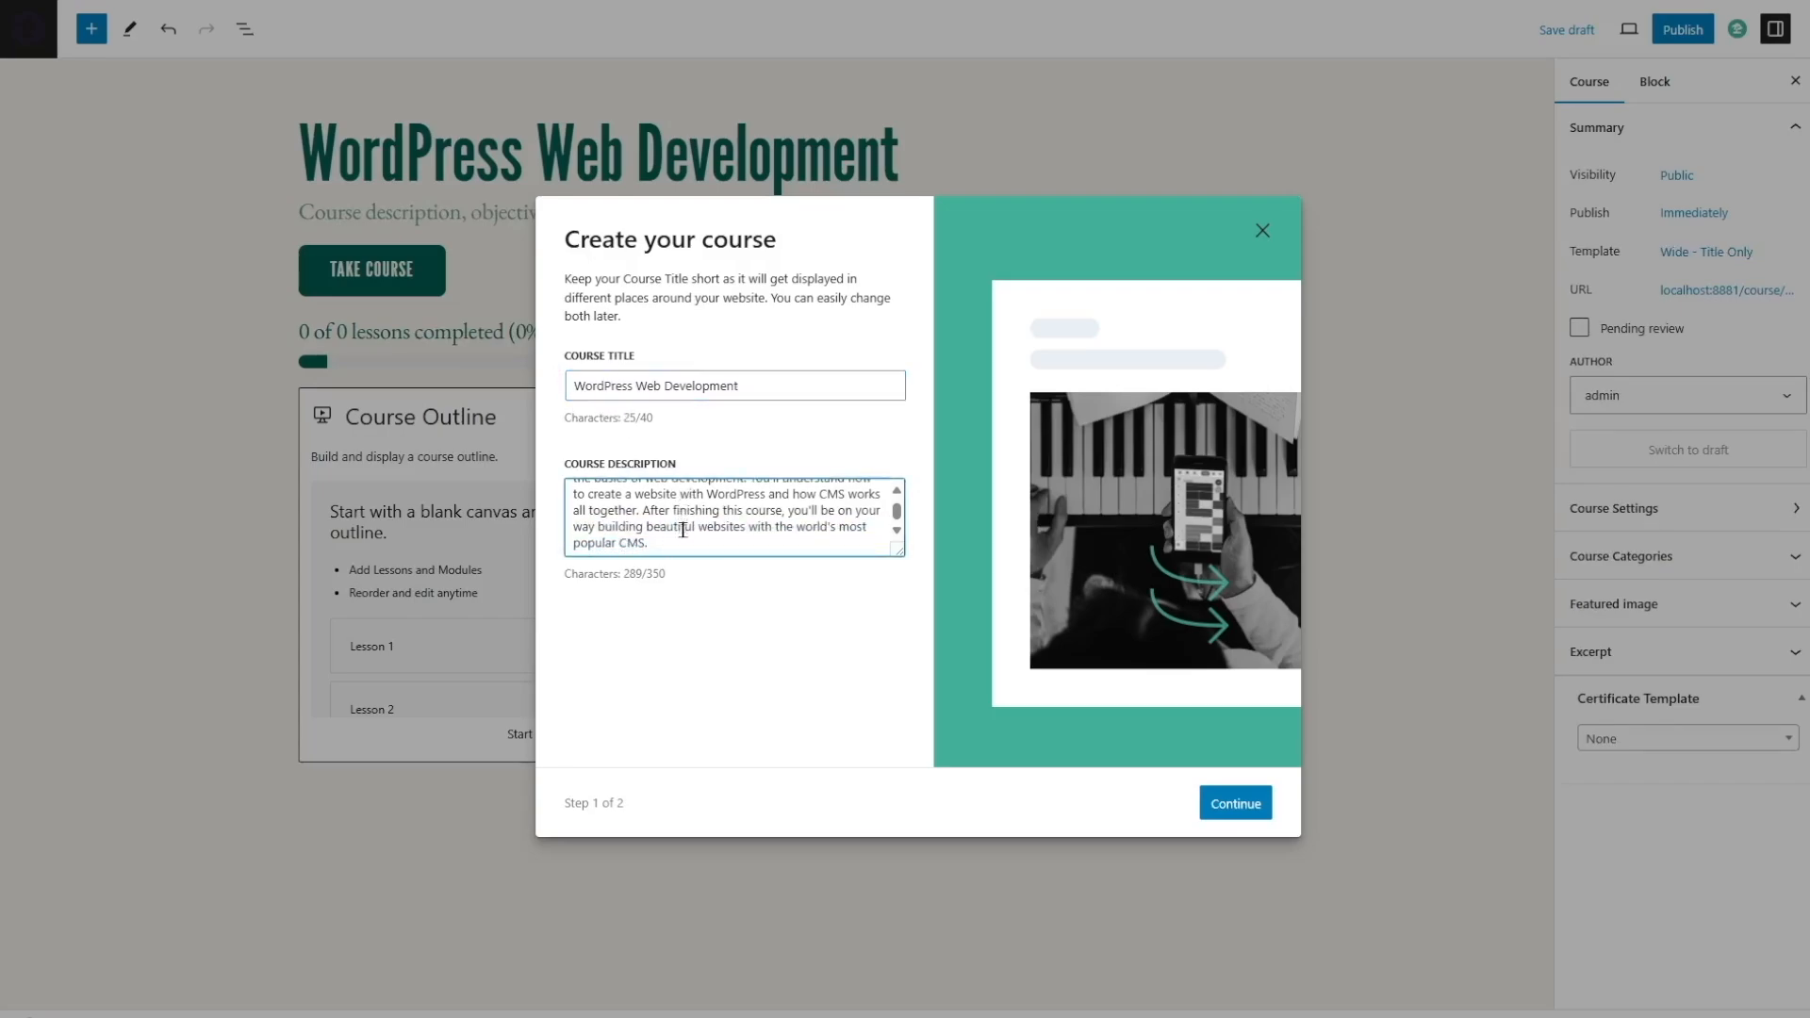
scroll(683, 529, "up", 1)
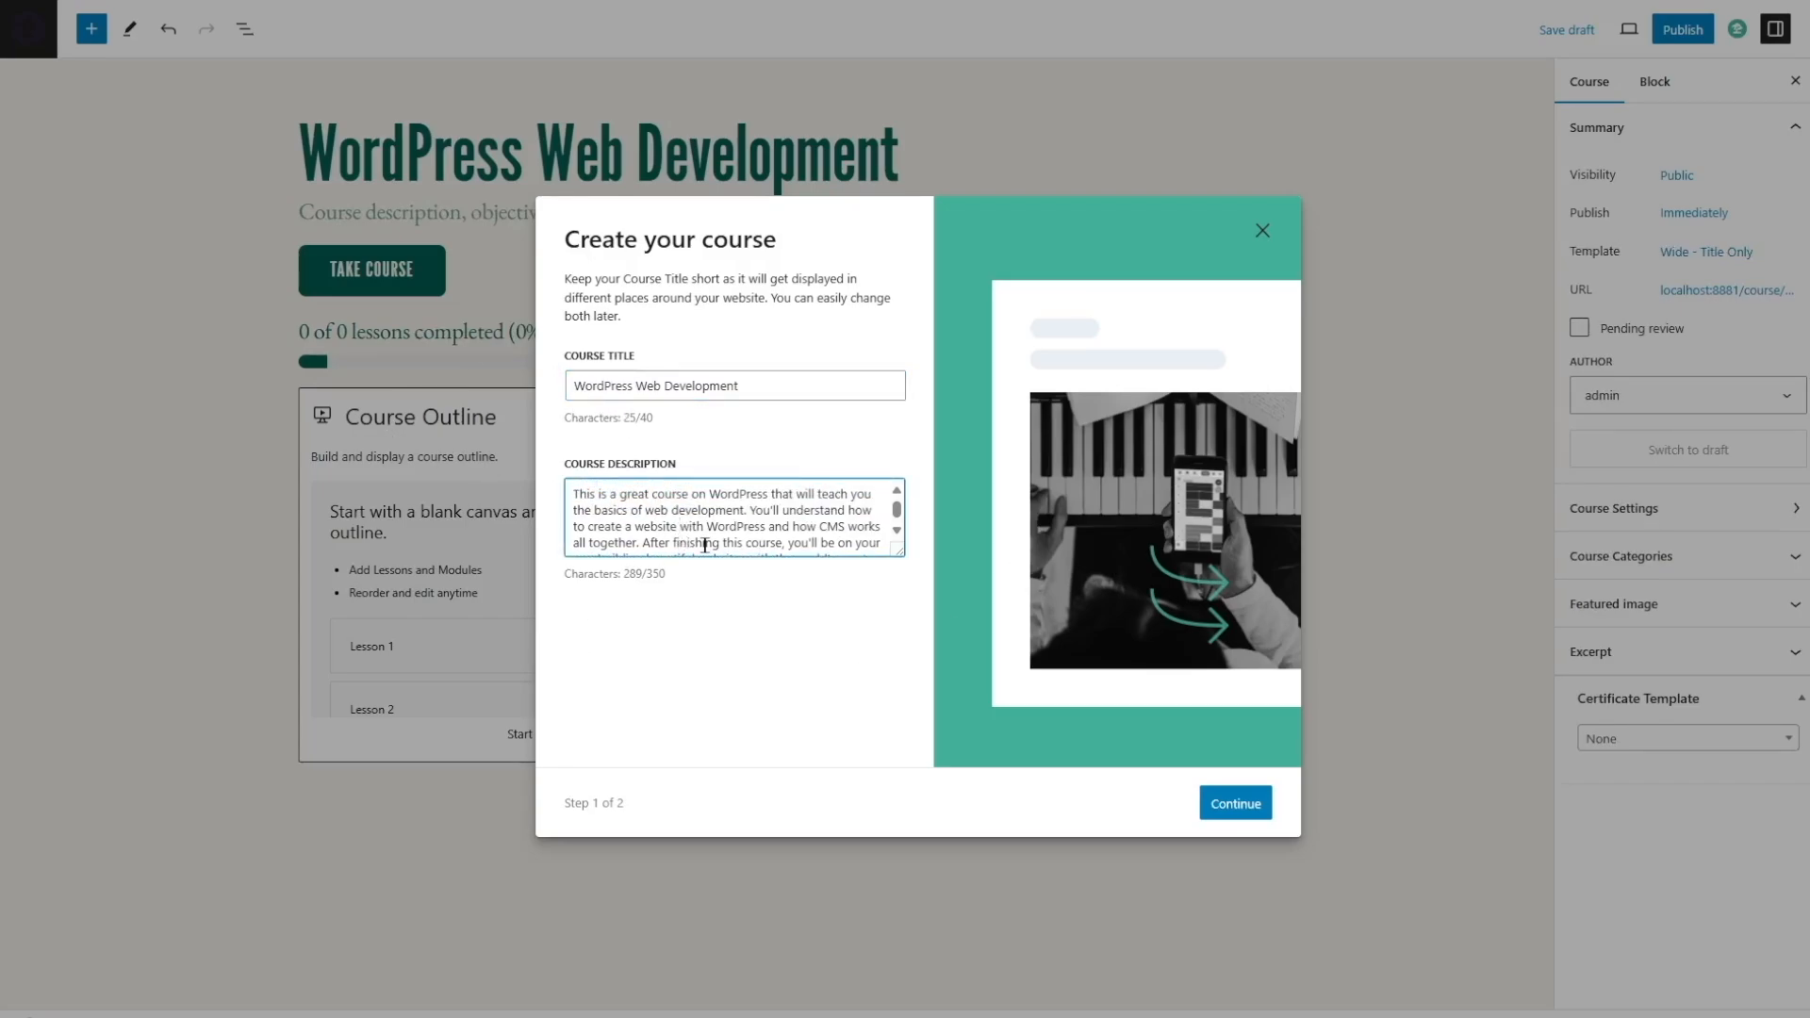
left_click(1227, 803)
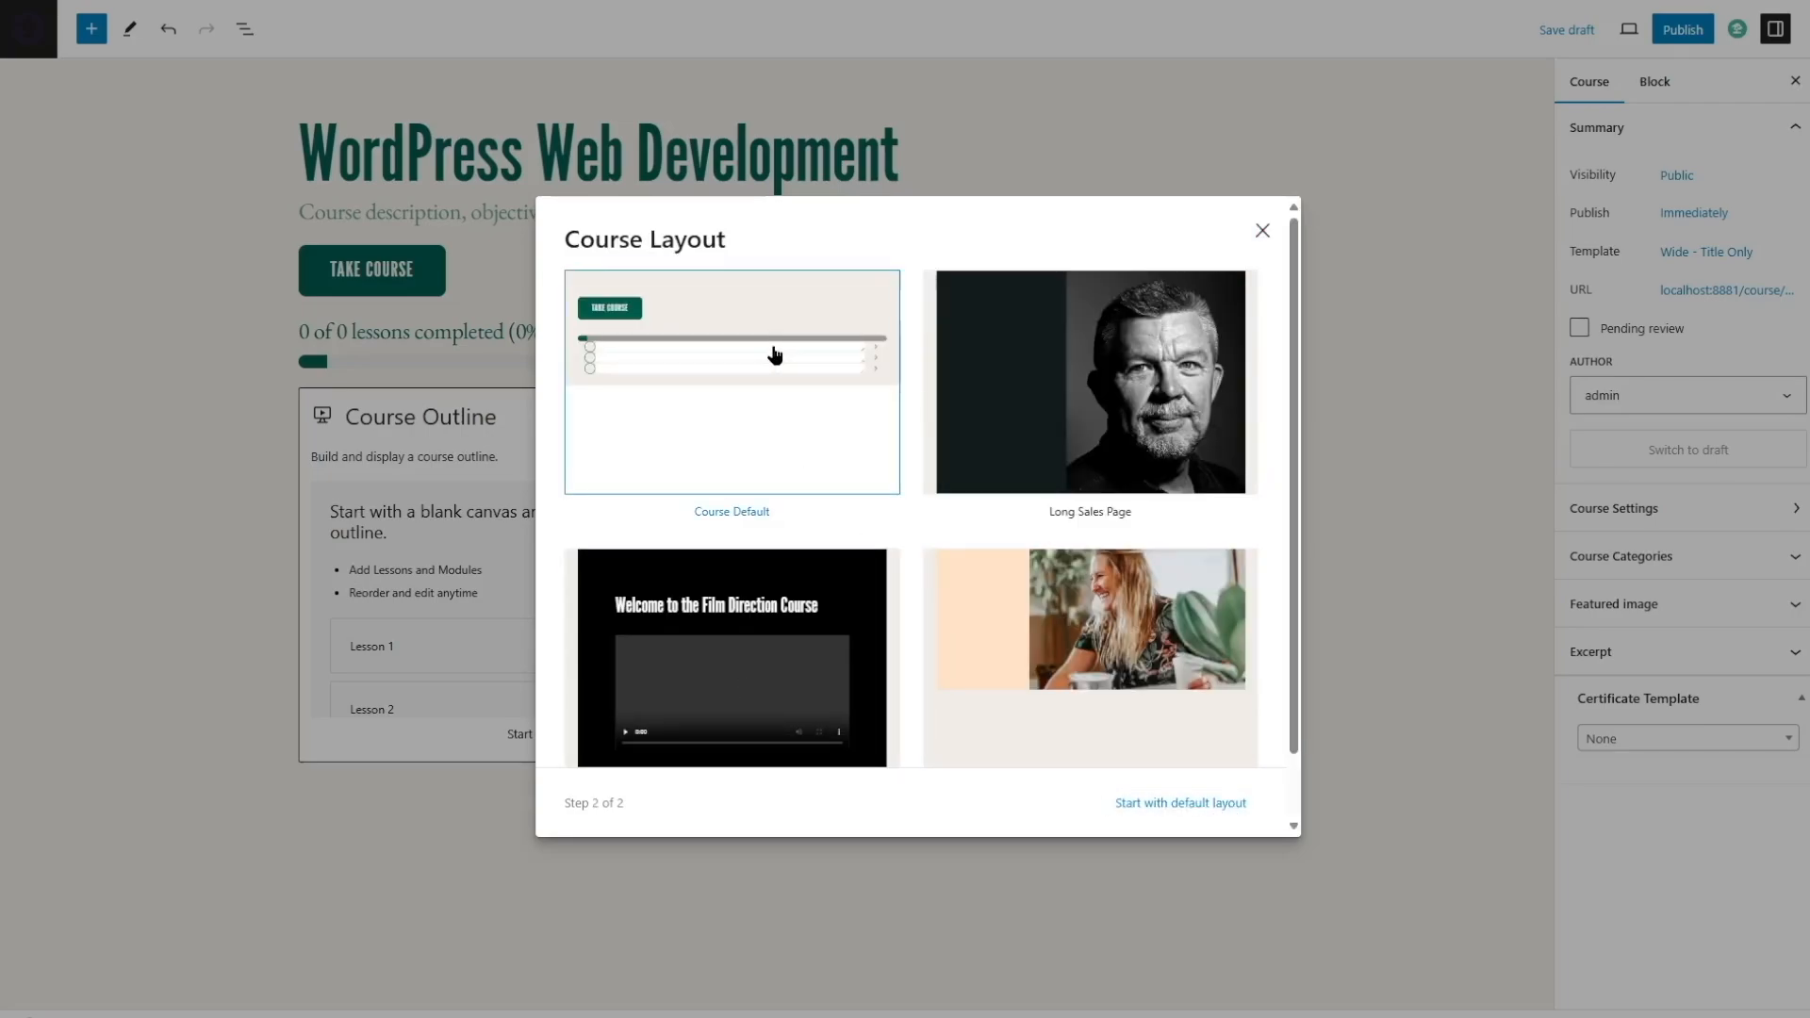
Step: Compare the available course layouts and choose Course Default
scroll(775, 355, "down", 1)
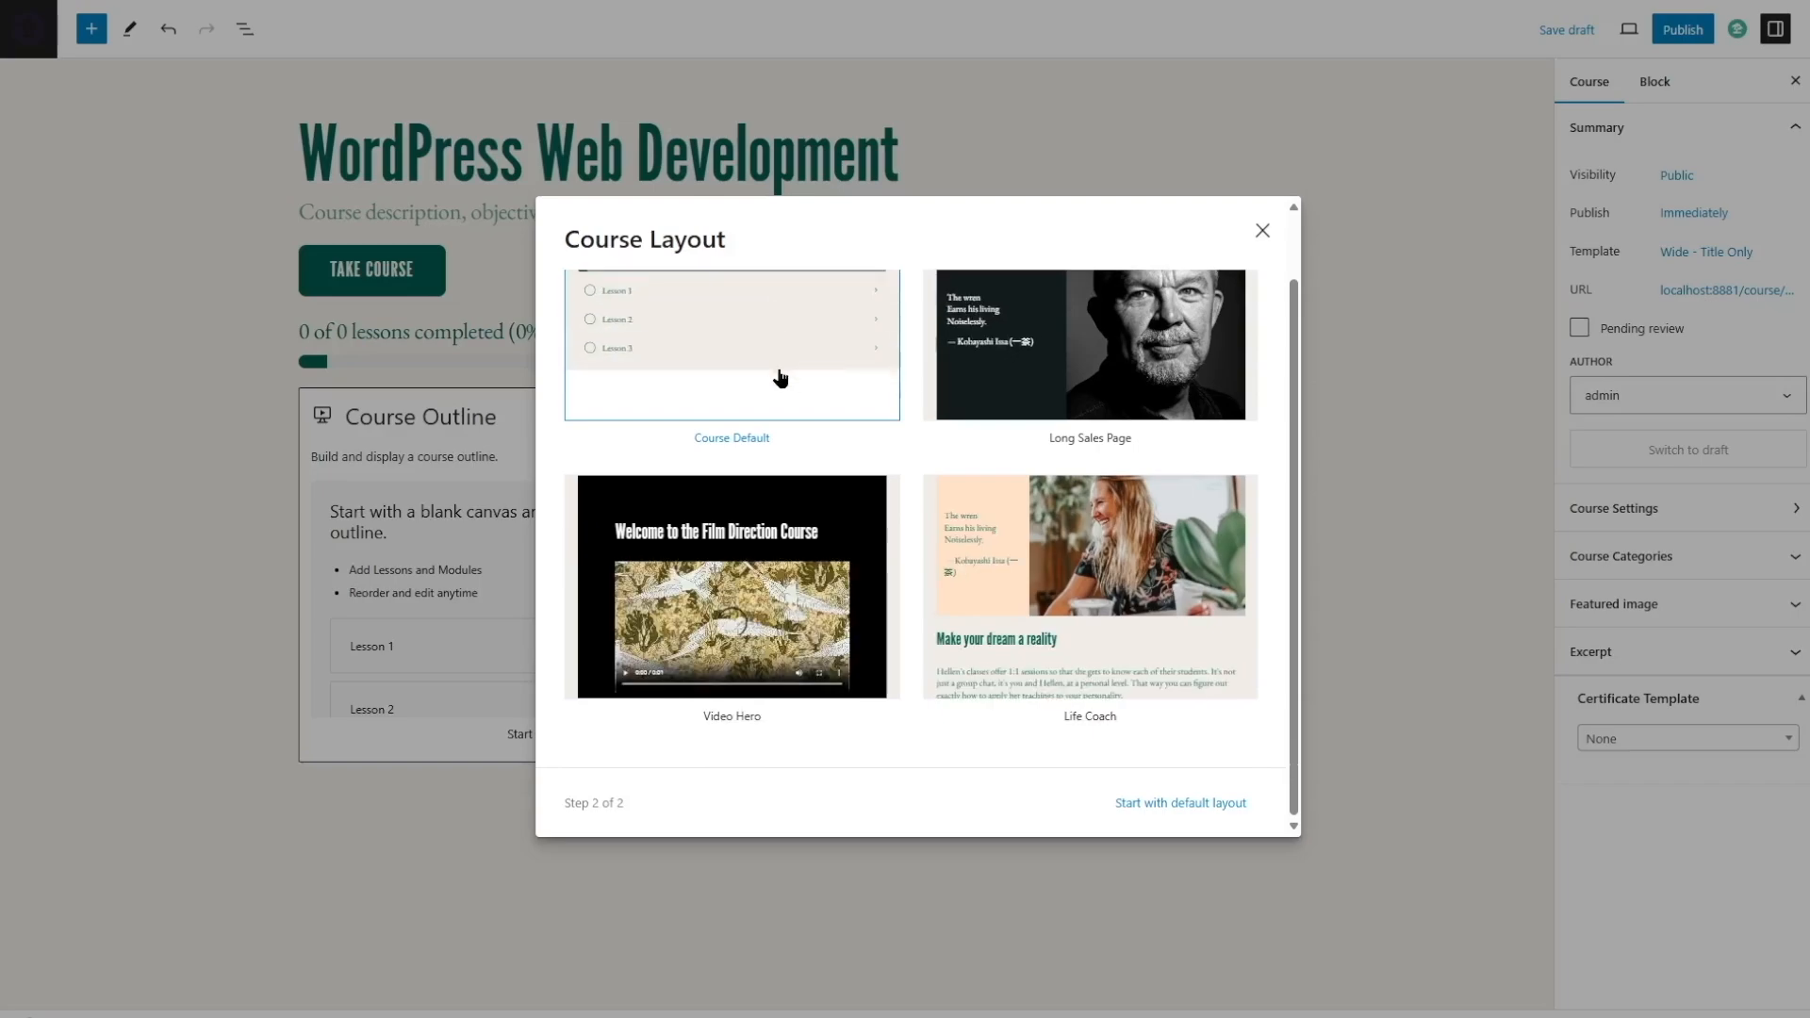
scroll(790, 401, "up", 1)
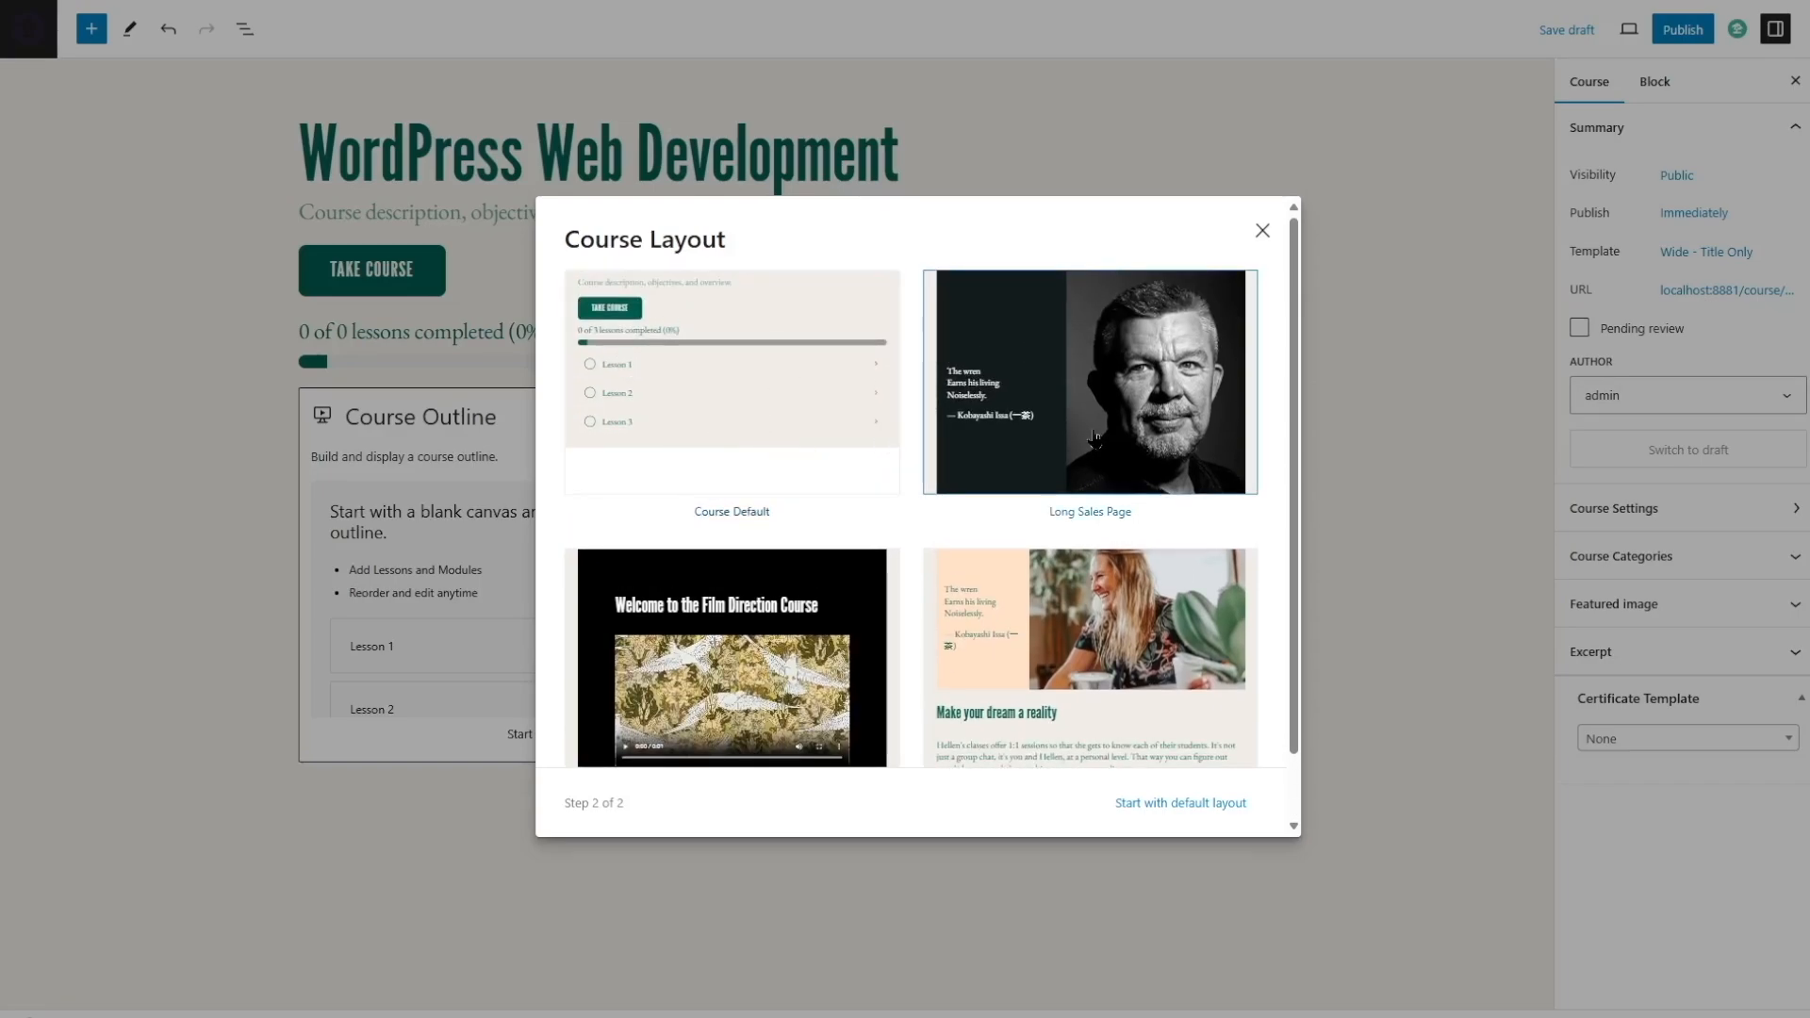
scroll(754, 584, "down", 1)
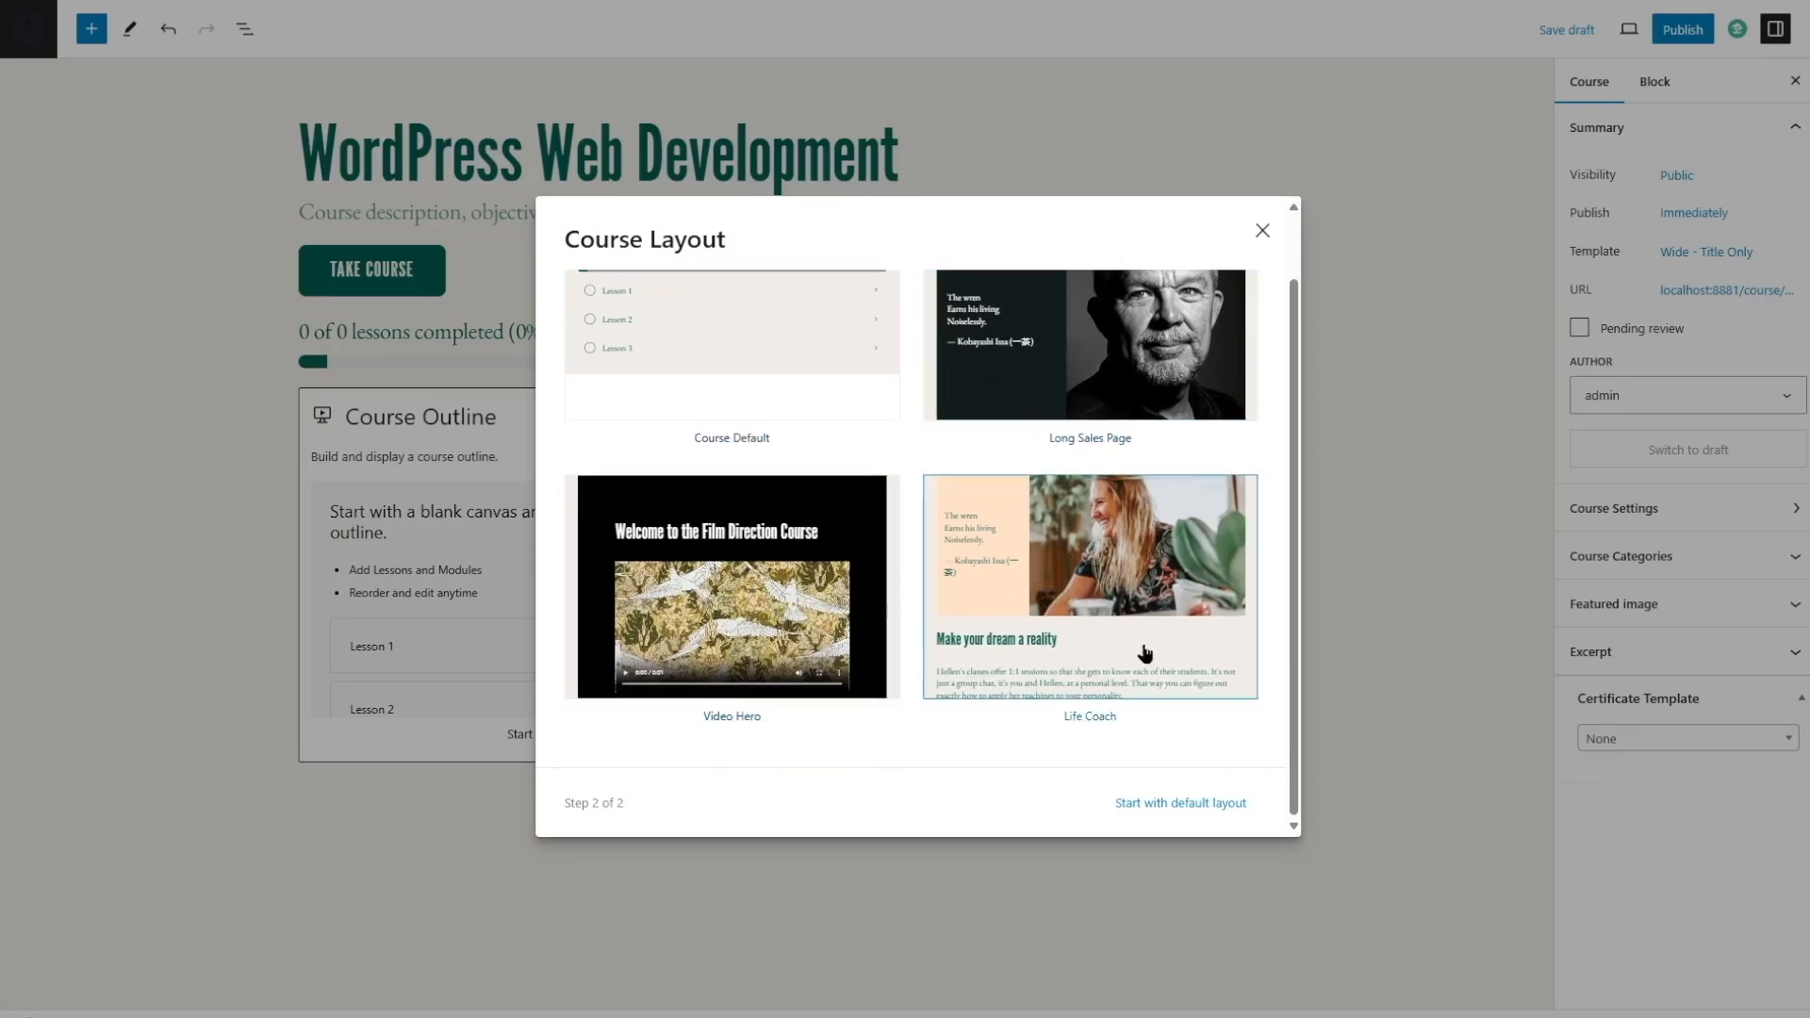
scroll(780, 387, "up", 1)
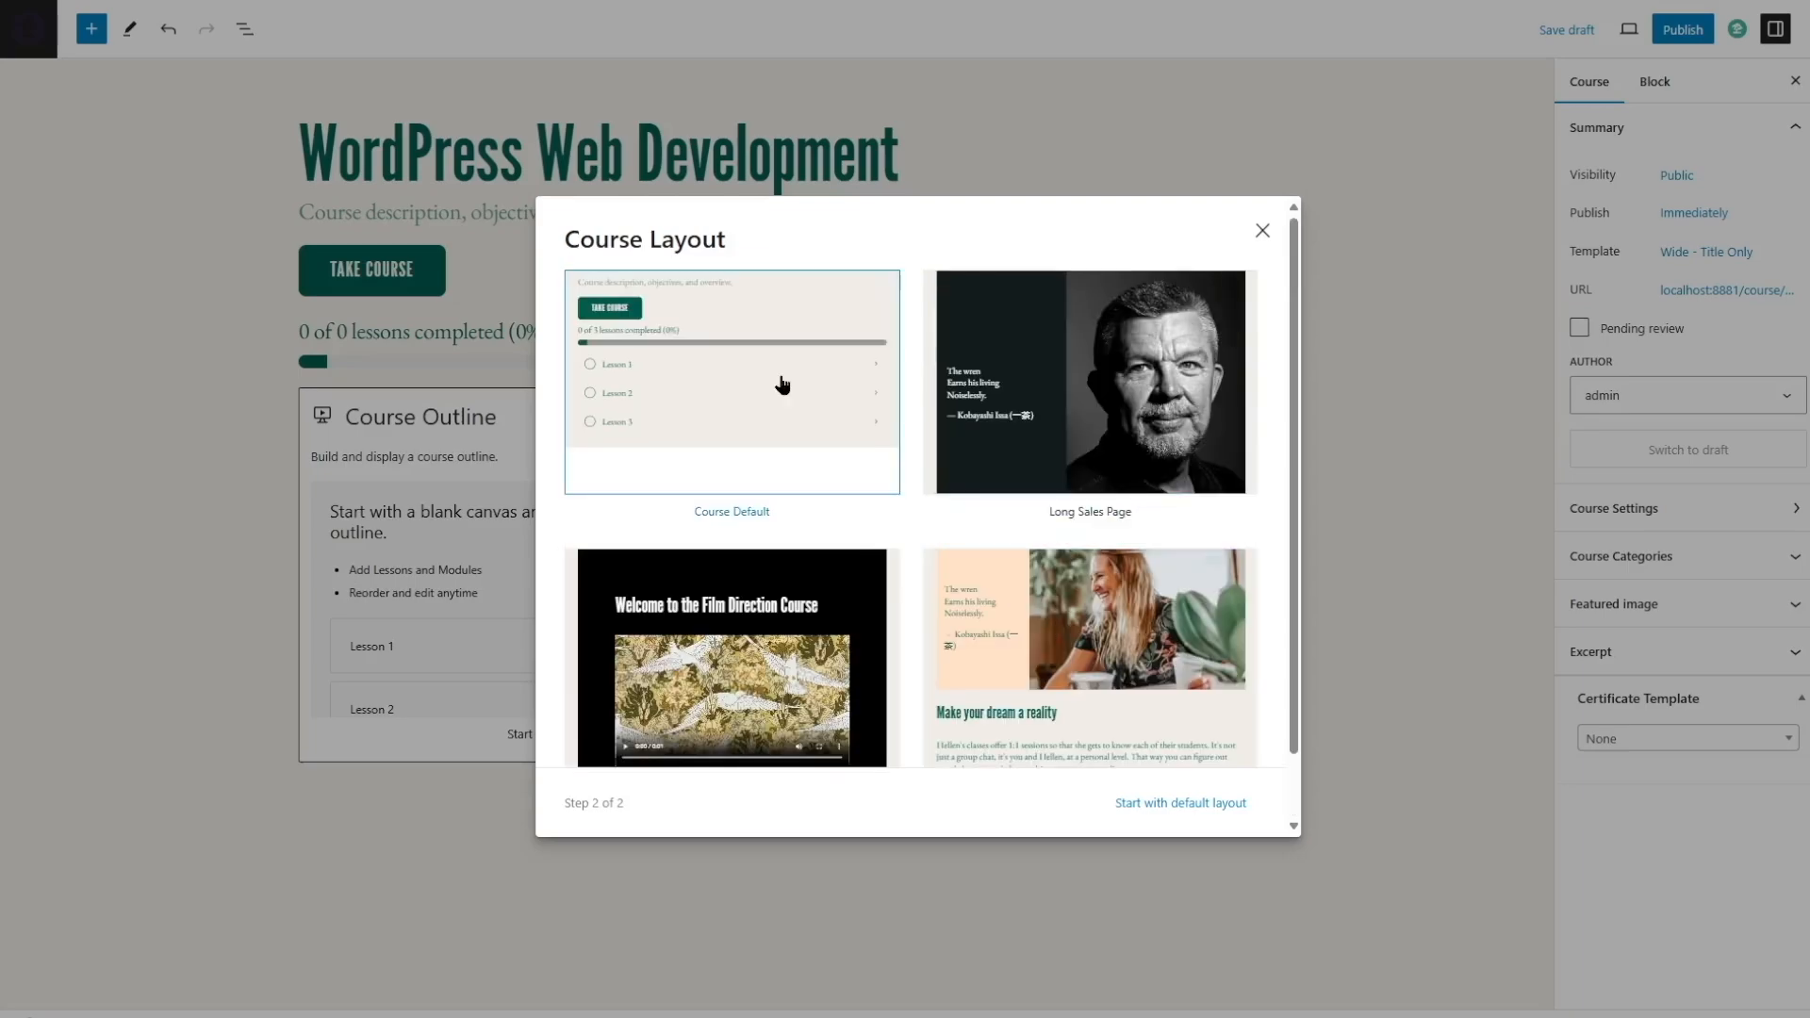
left_click(676, 385)
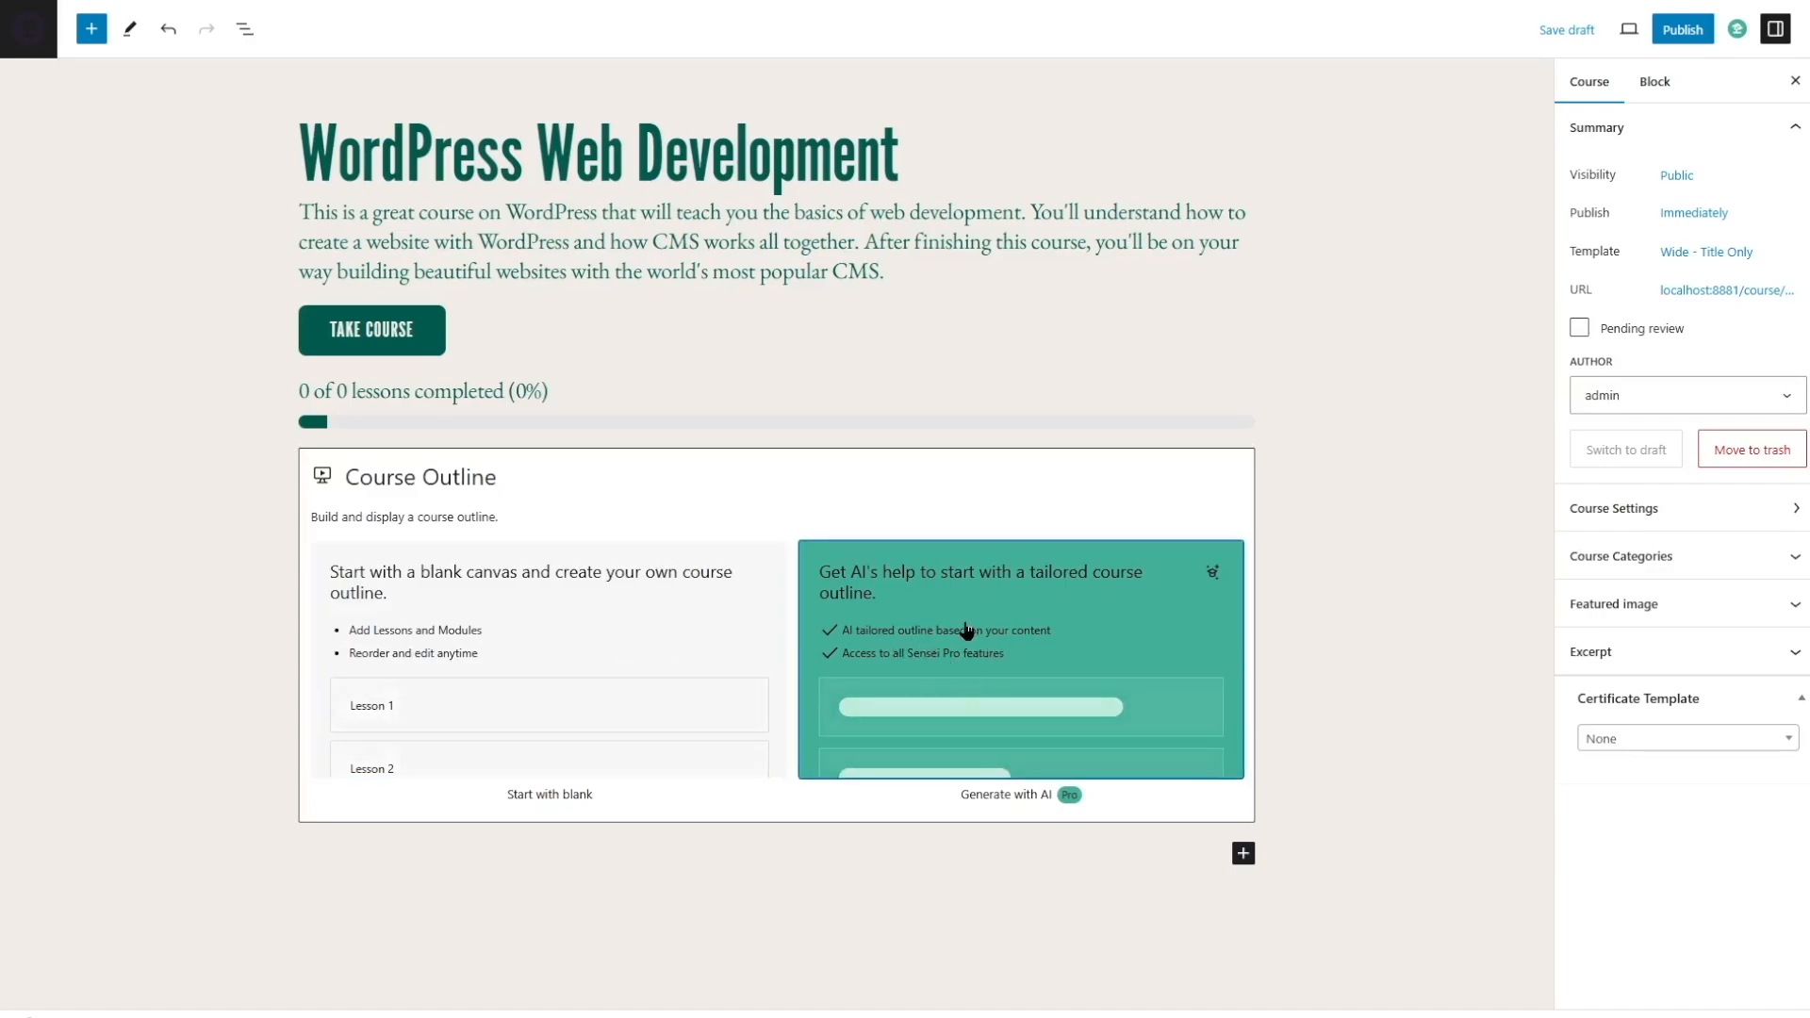
Step: Inspect the skill level choices and intended audience field for an AI-tailored course outline, and close the dialog without generating one
left_click(906, 614)
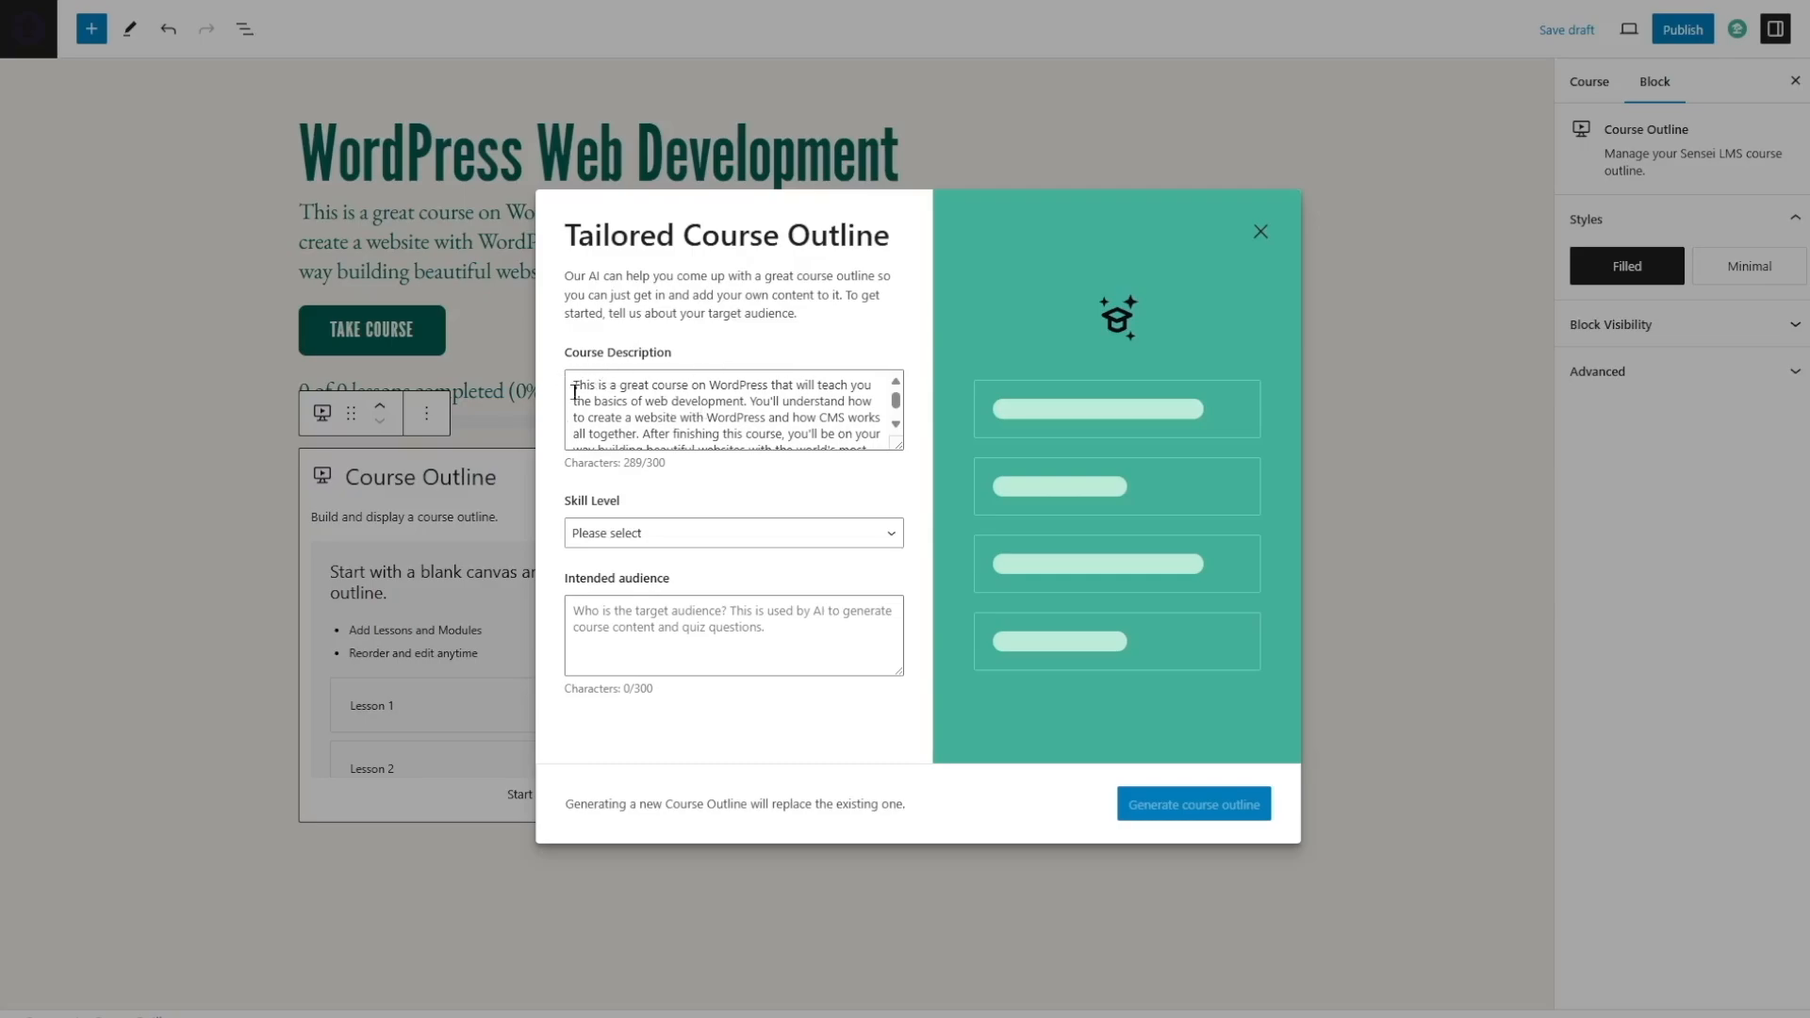
left_click(660, 534)
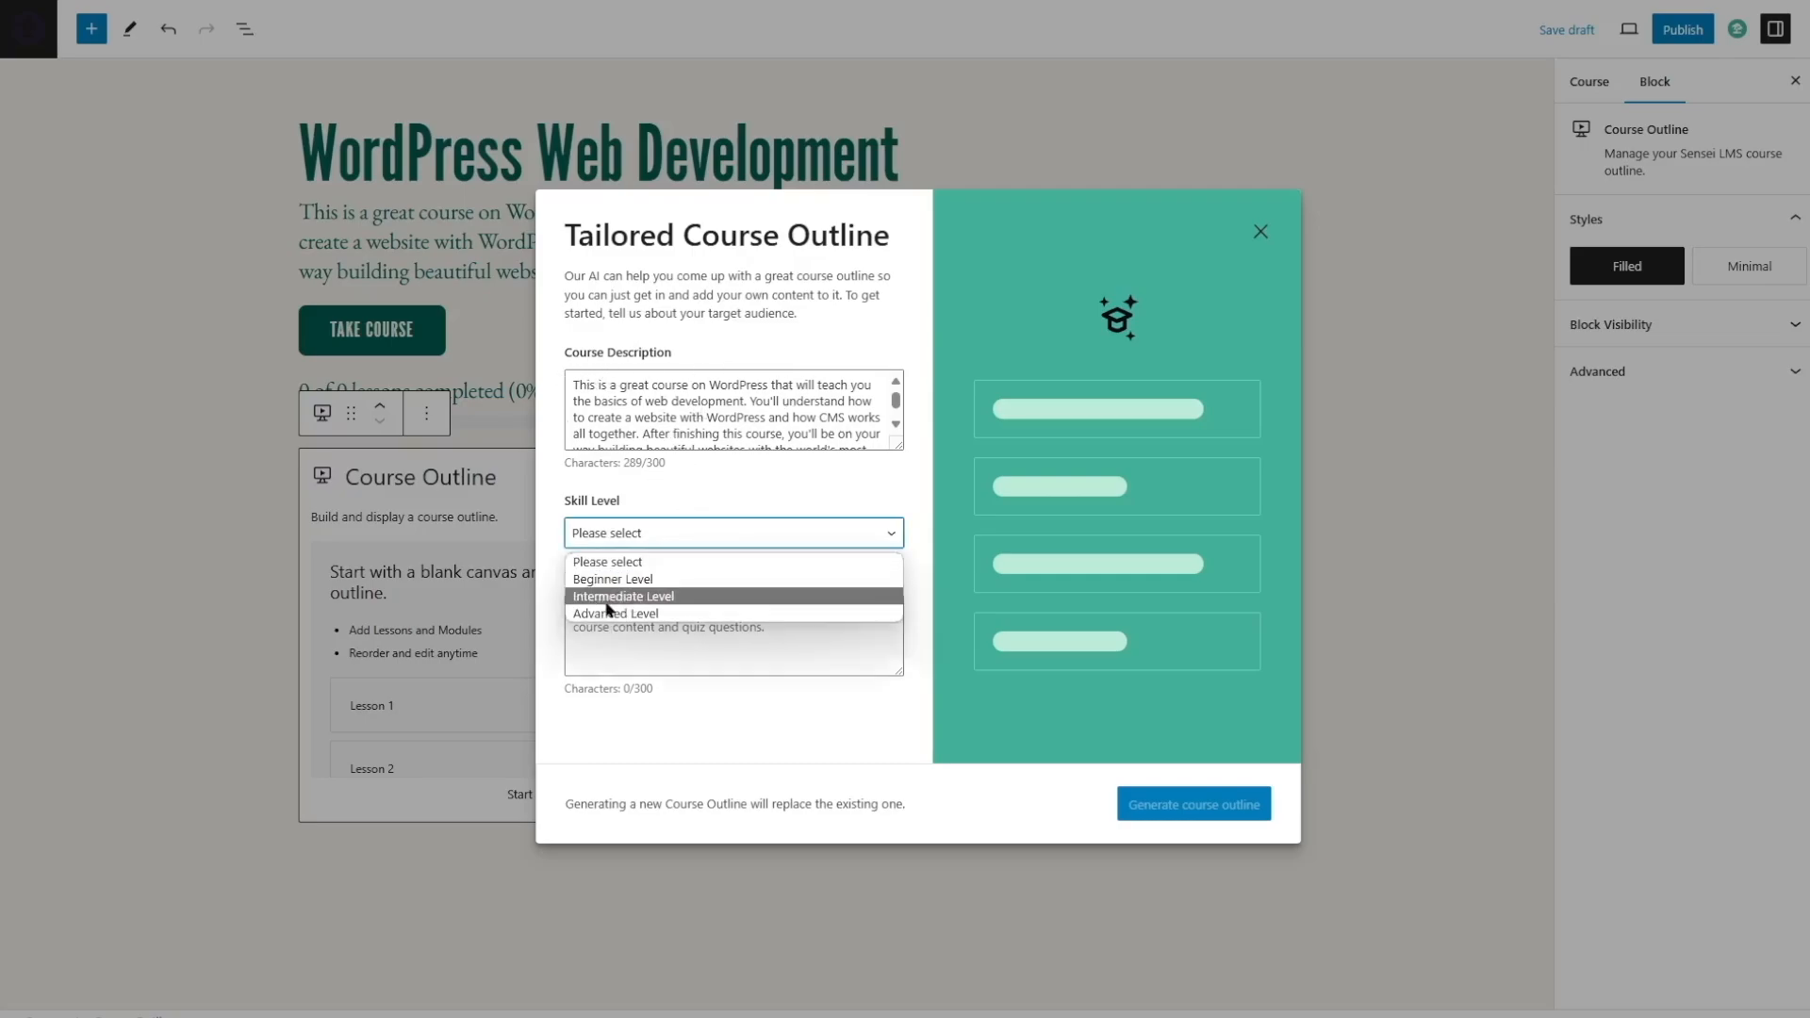
left_click(713, 479)
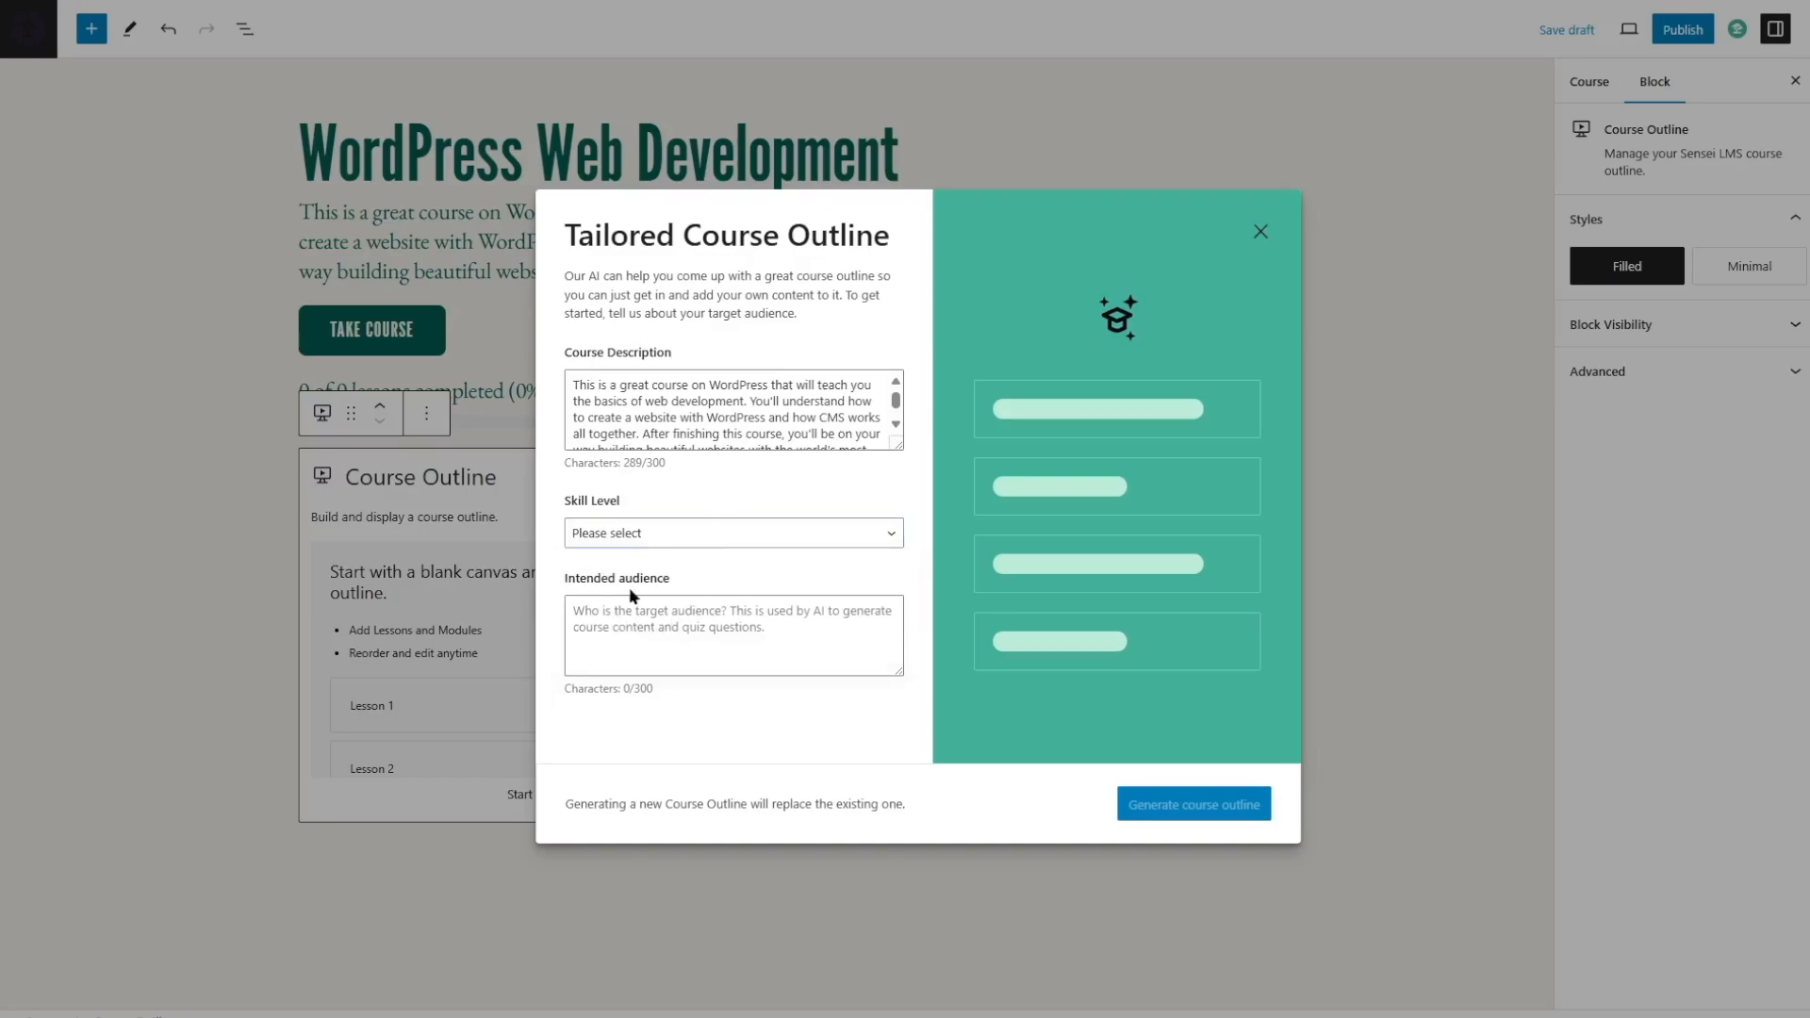
left_click(678, 645)
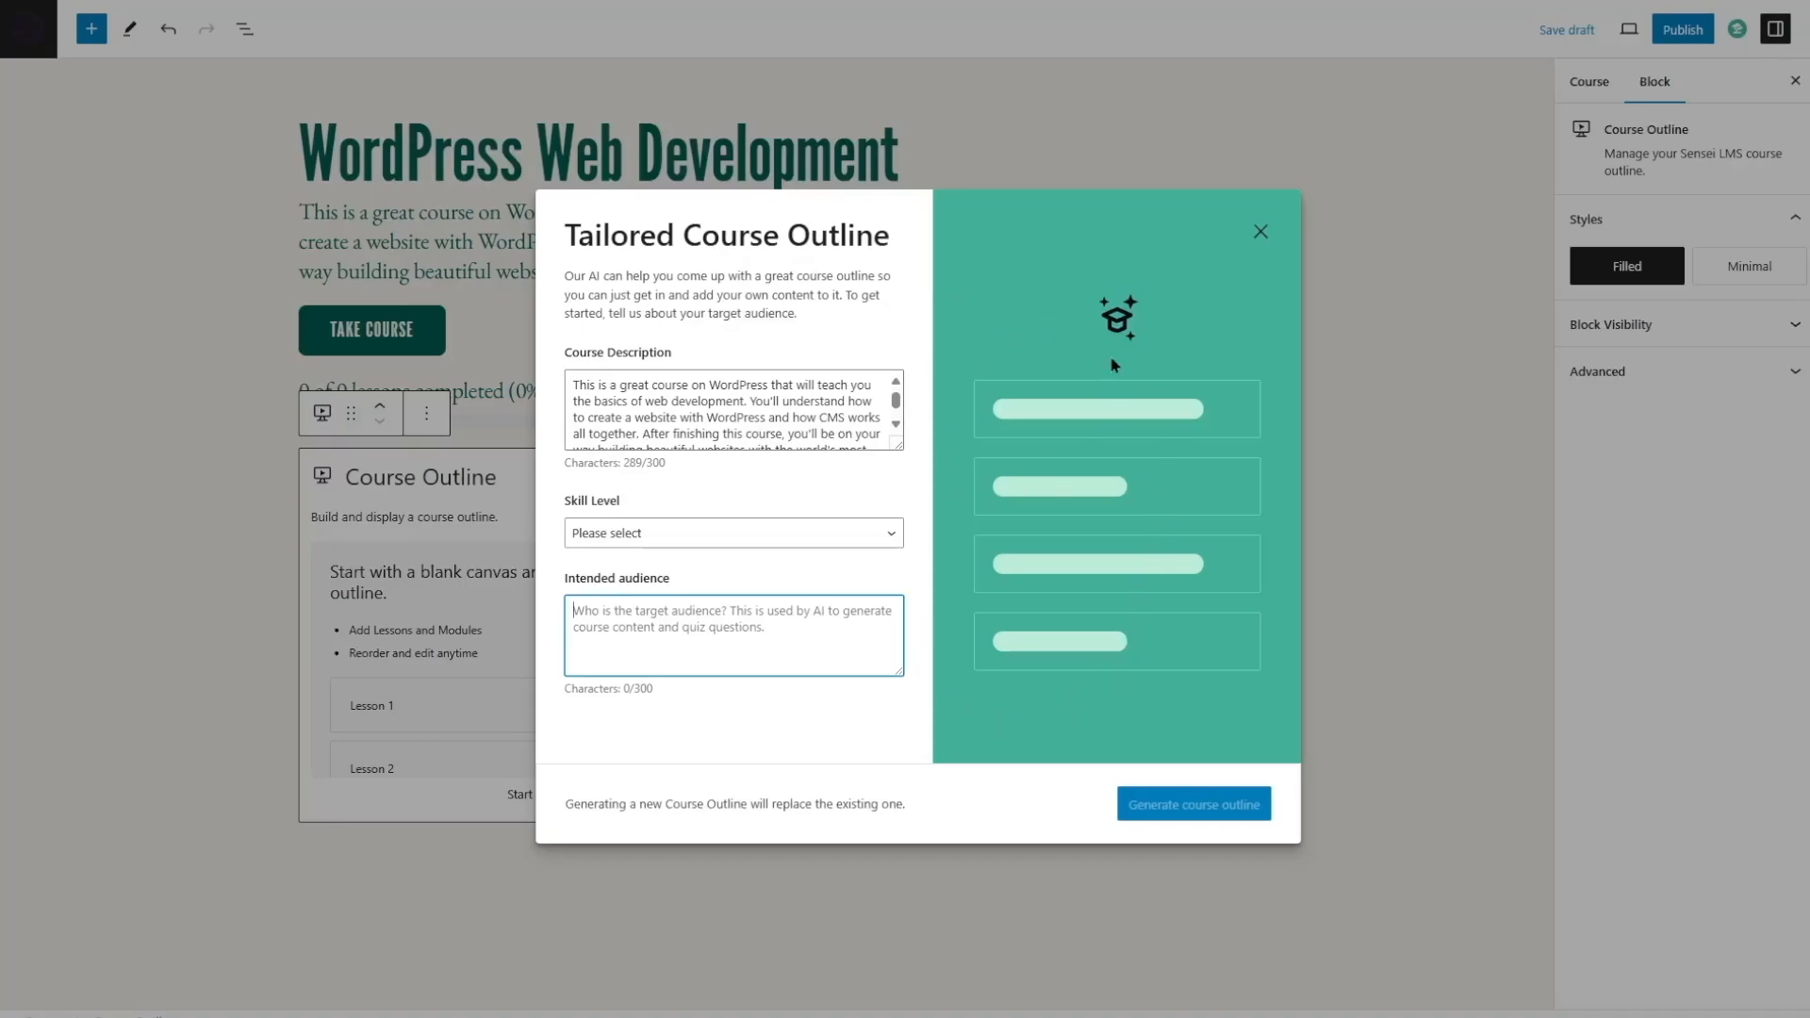
left_click(1259, 232)
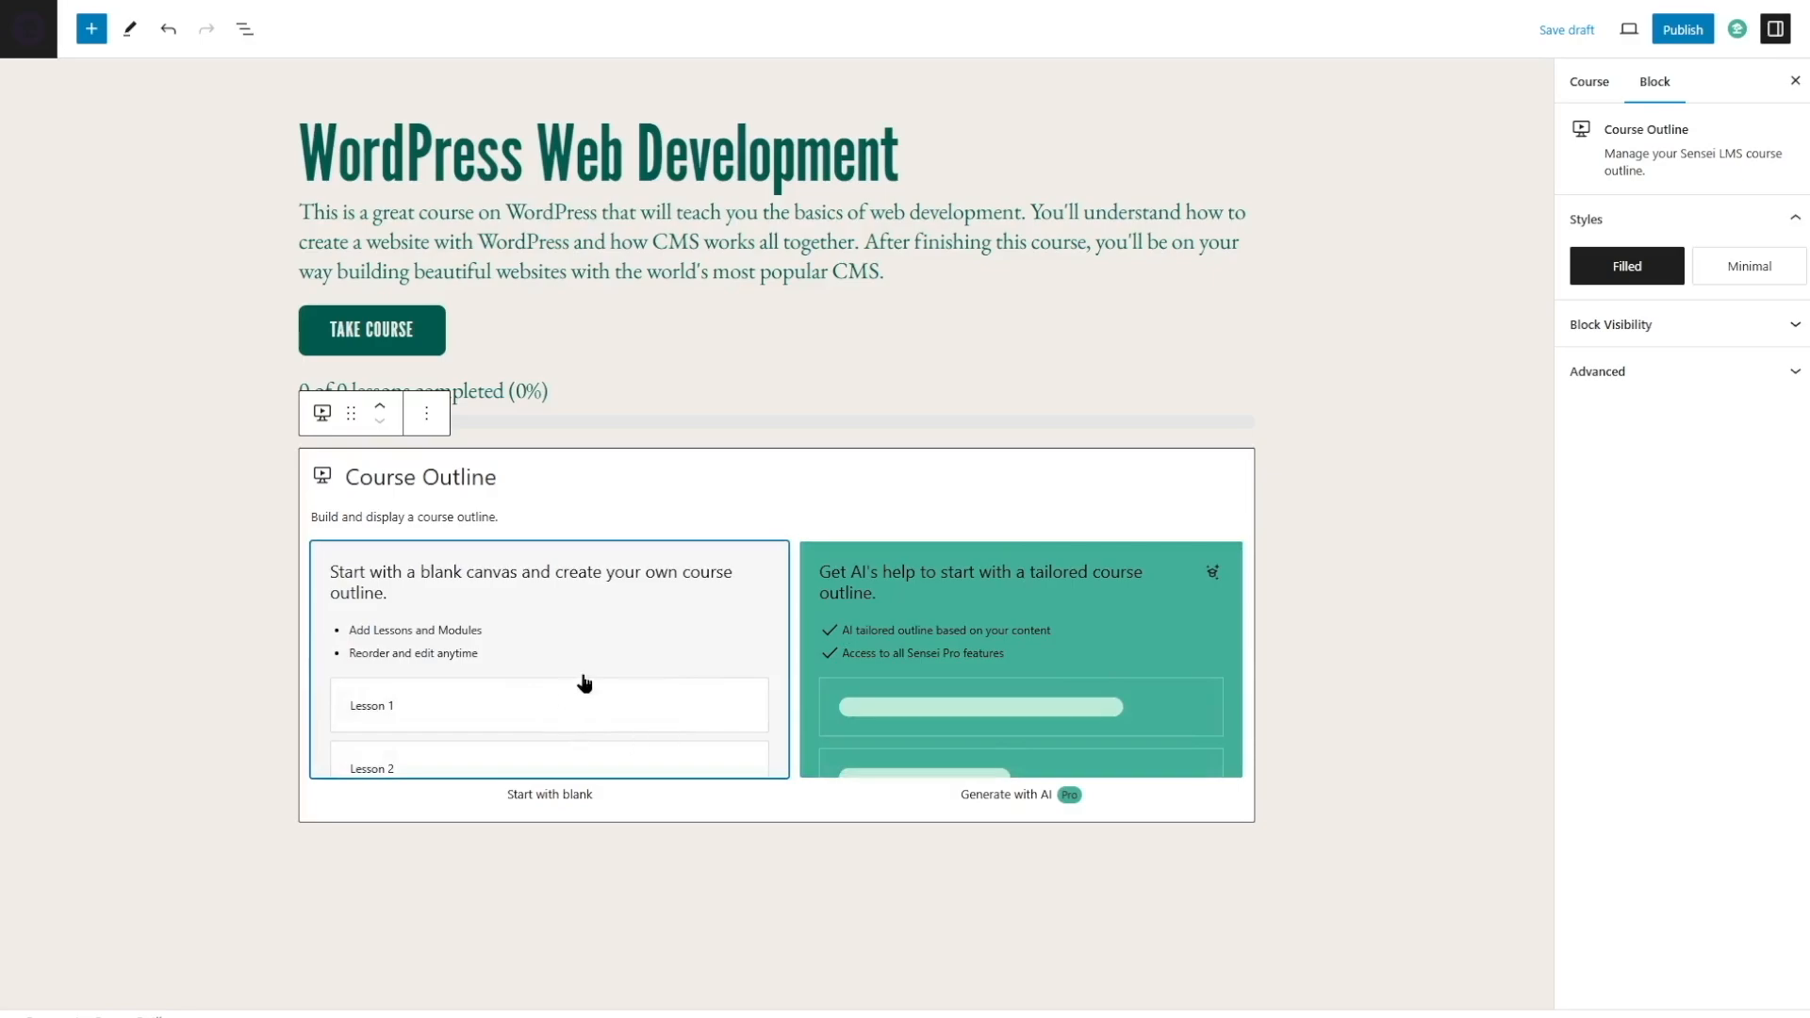
Step: Start the course outline from a blank canvas
left_click(553, 656)
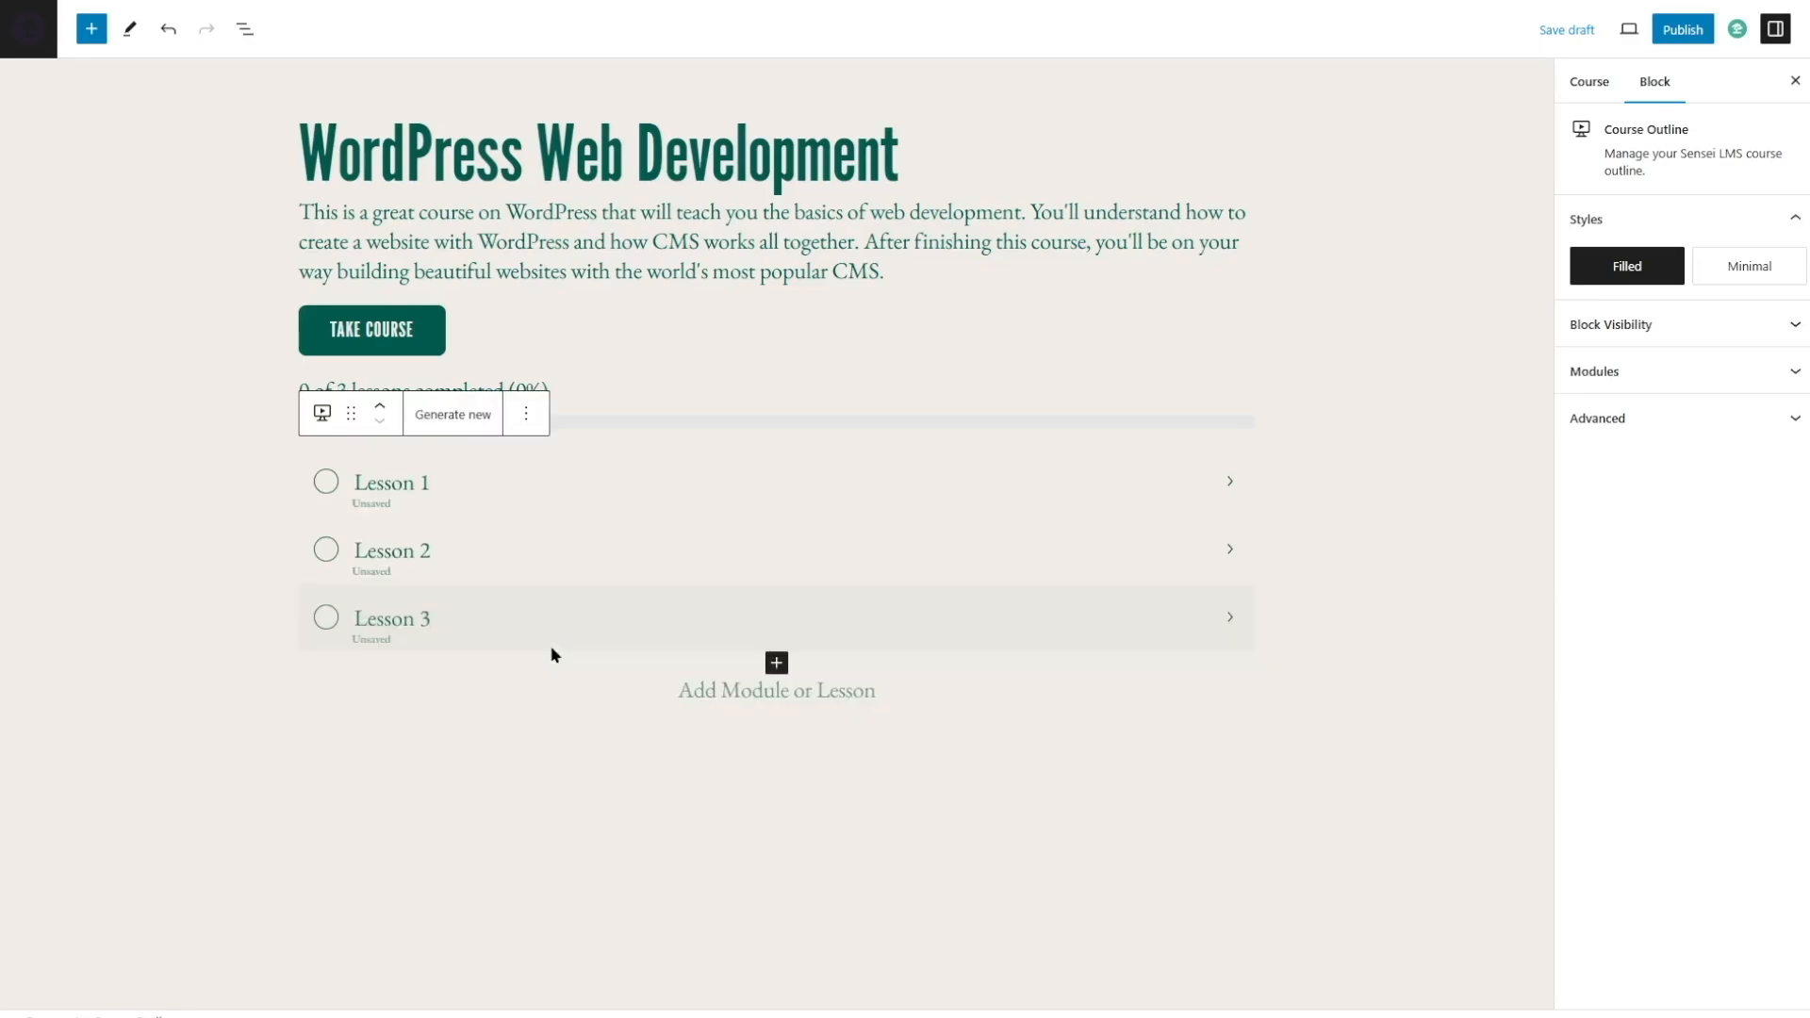
left_click(759, 325)
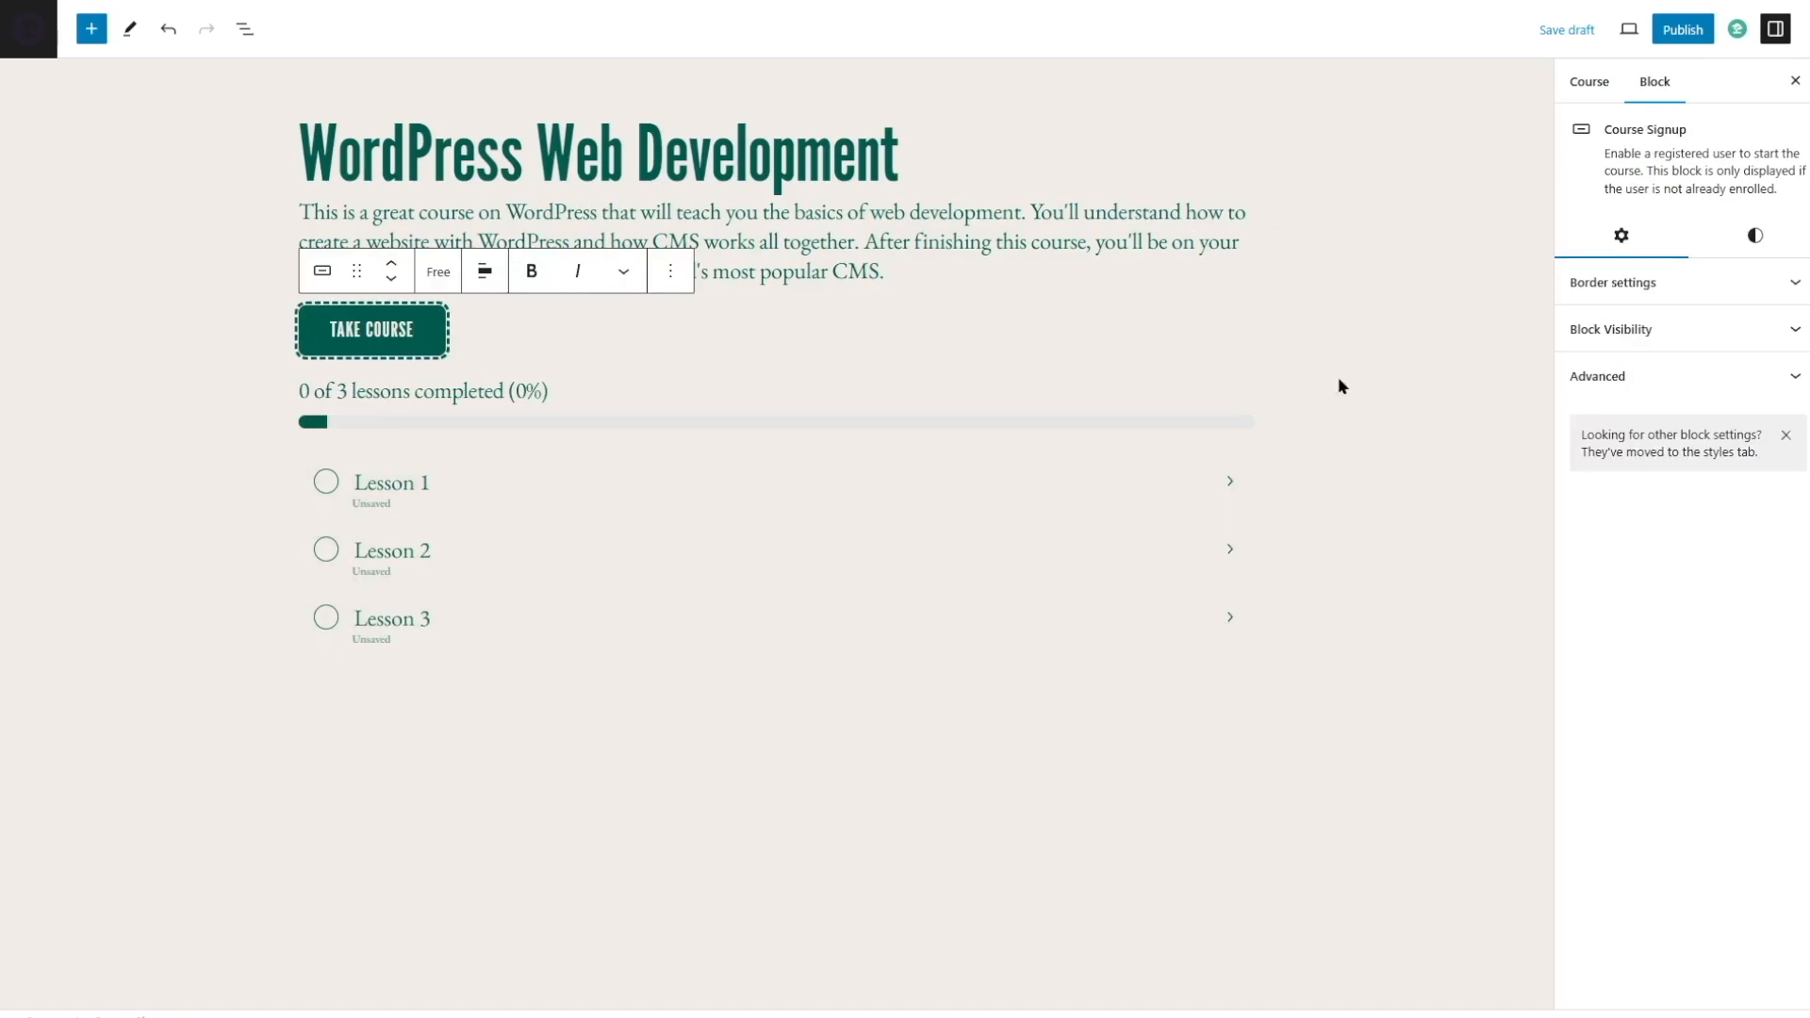
left_click(876, 151)
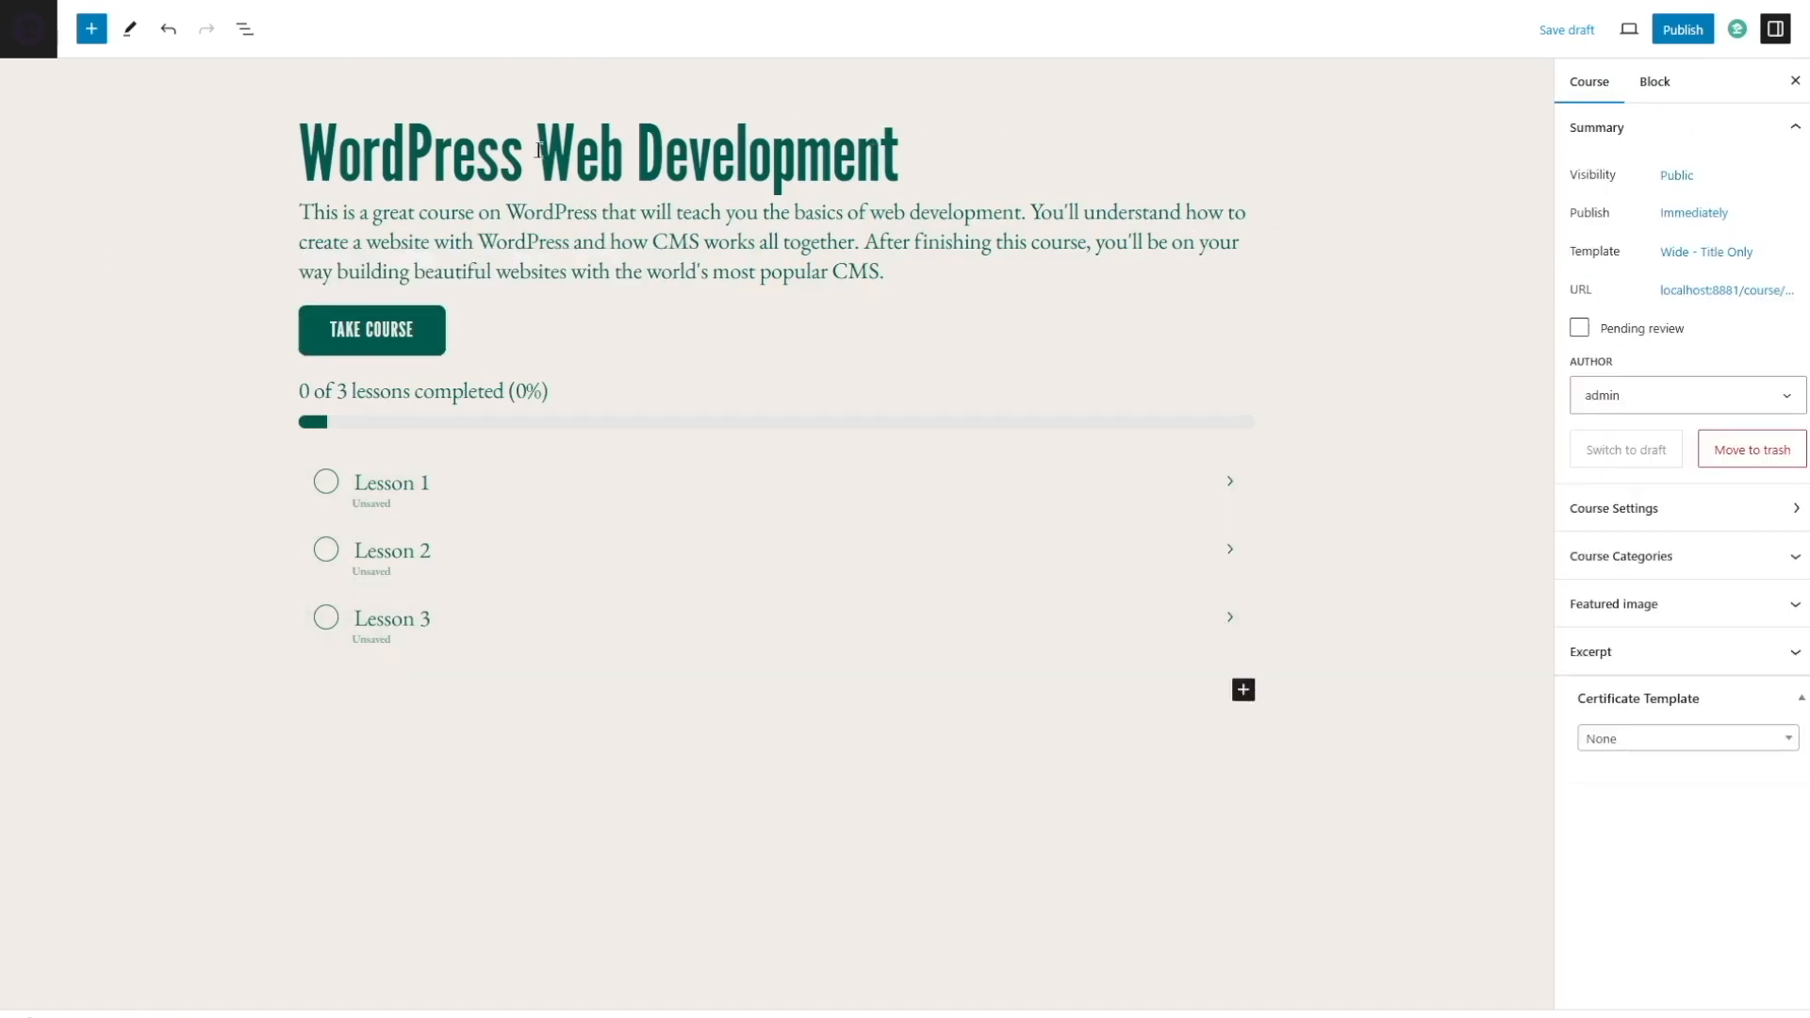
Step: View the course pricing options of the Take Course signup block
left_click(444, 328)
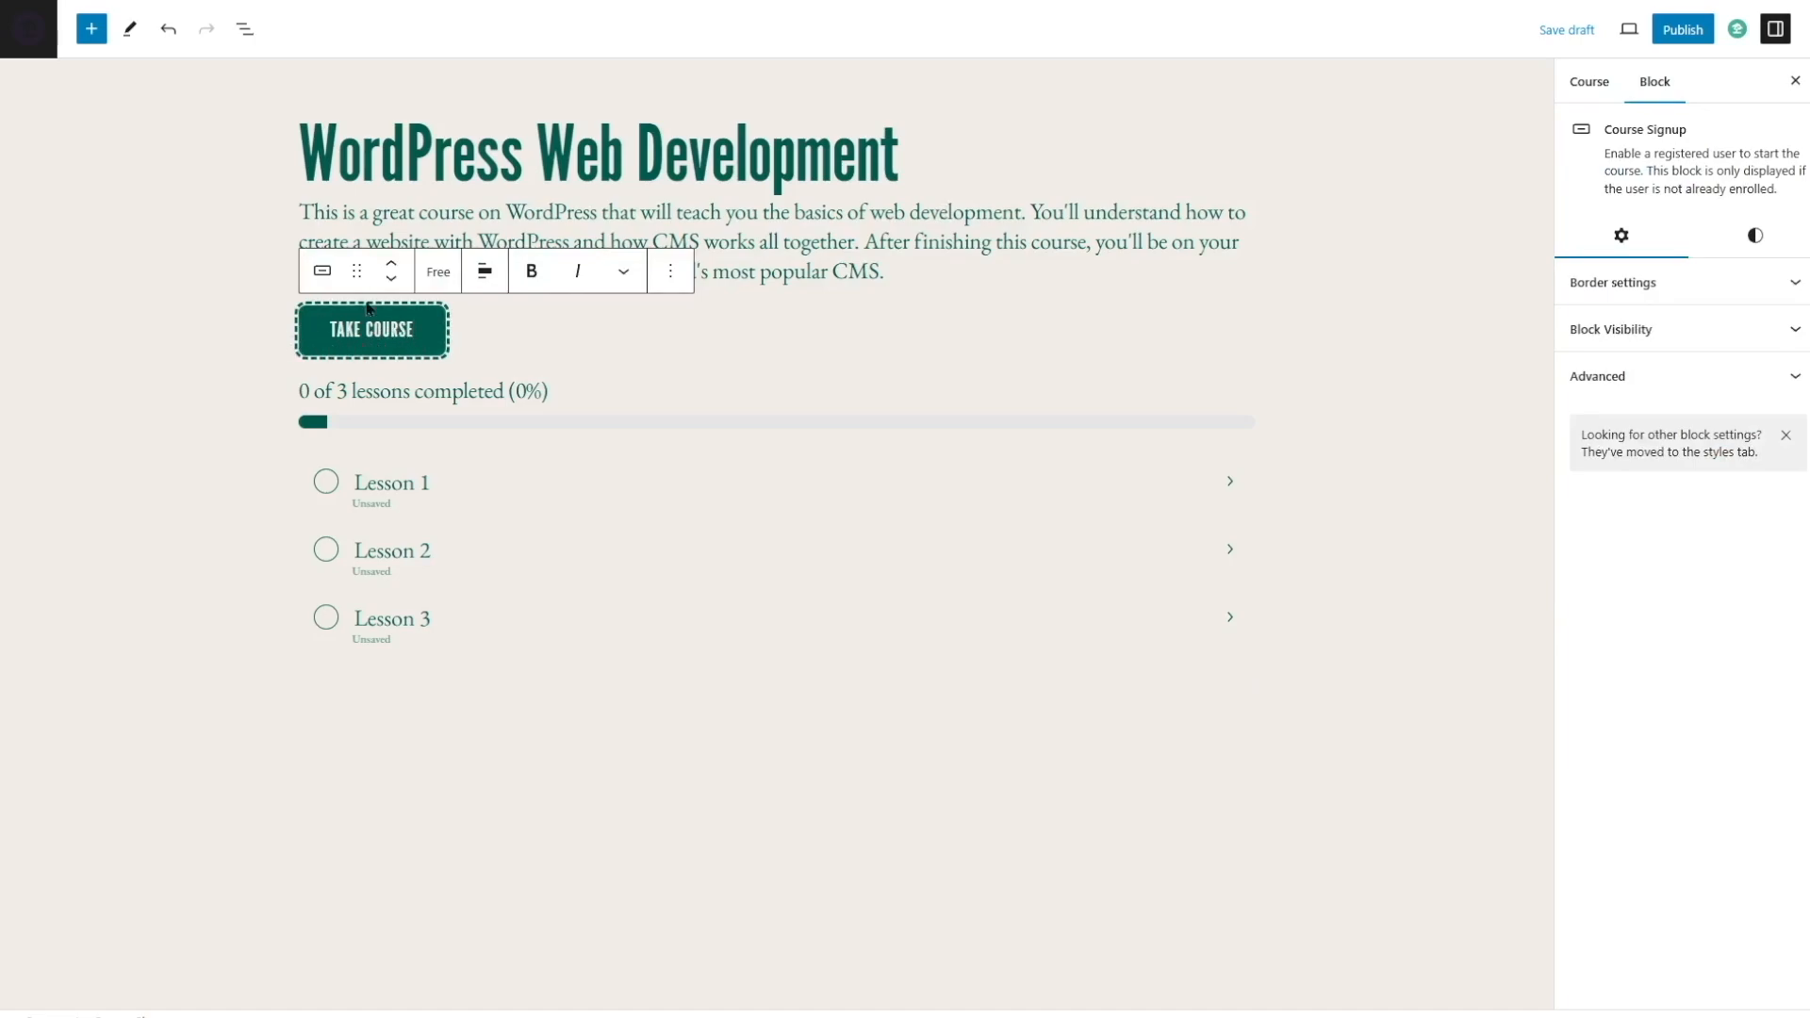
left_click(438, 271)
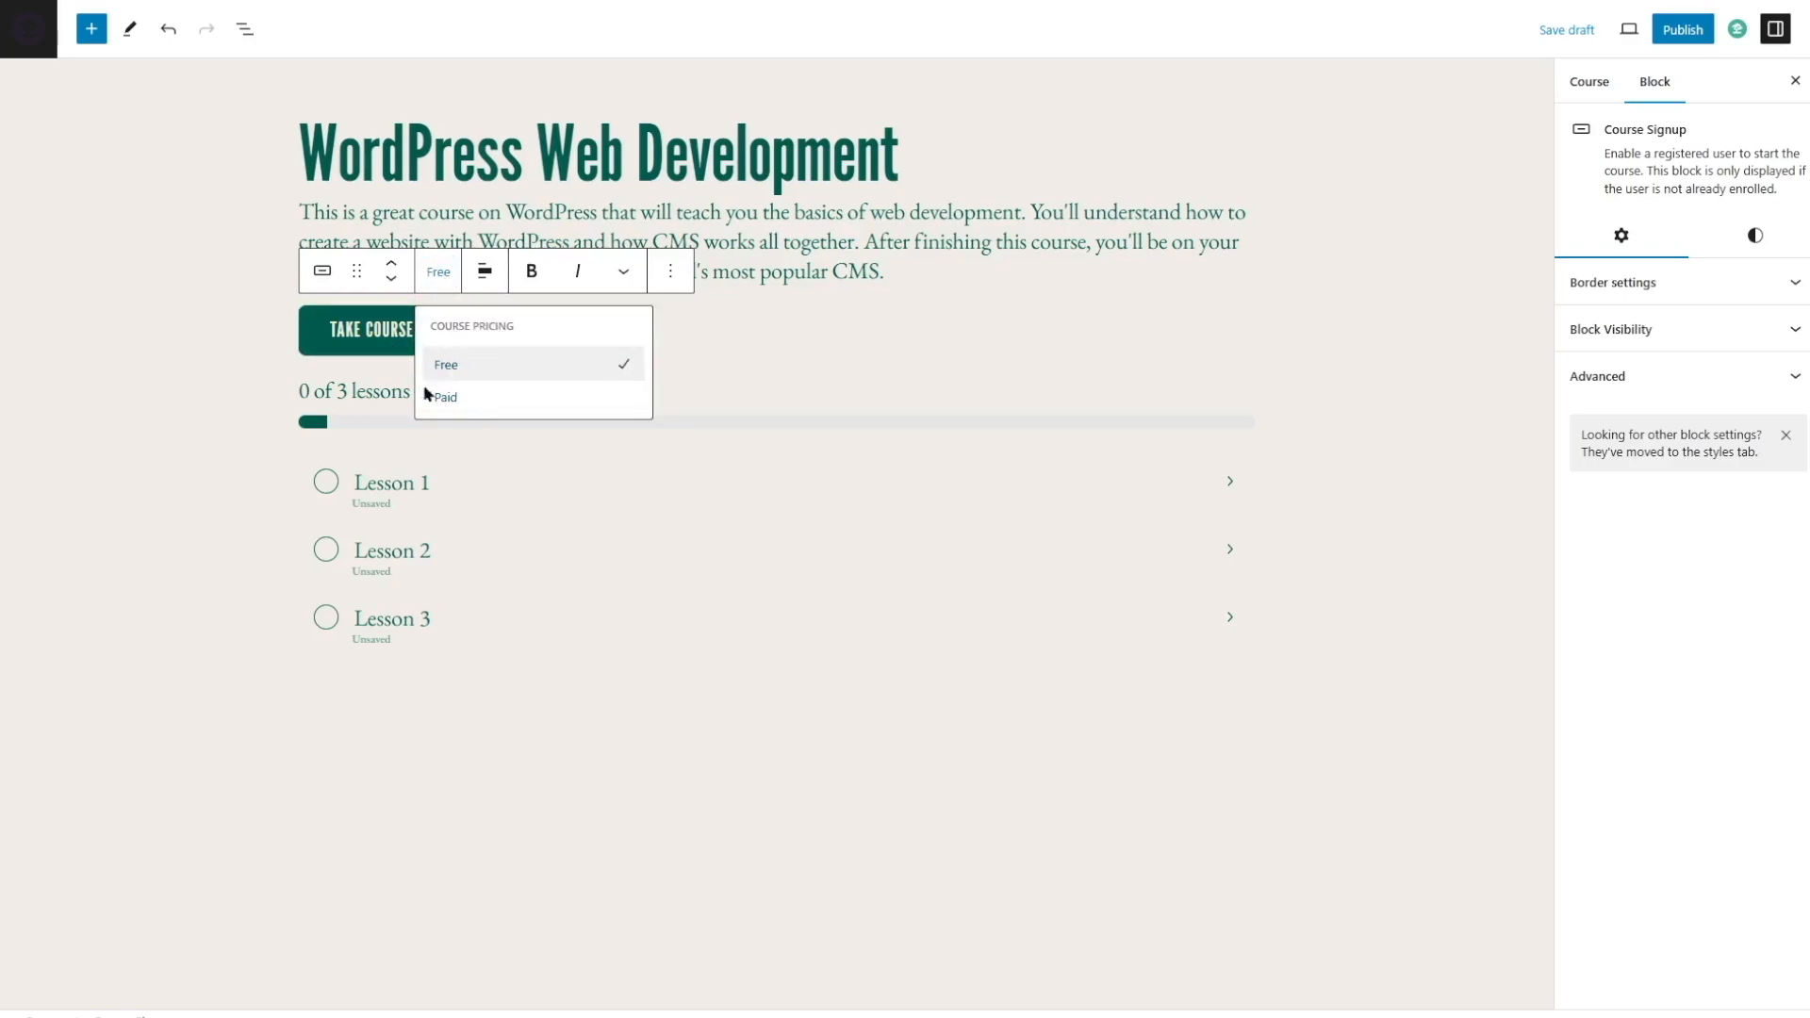
left_click(872, 328)
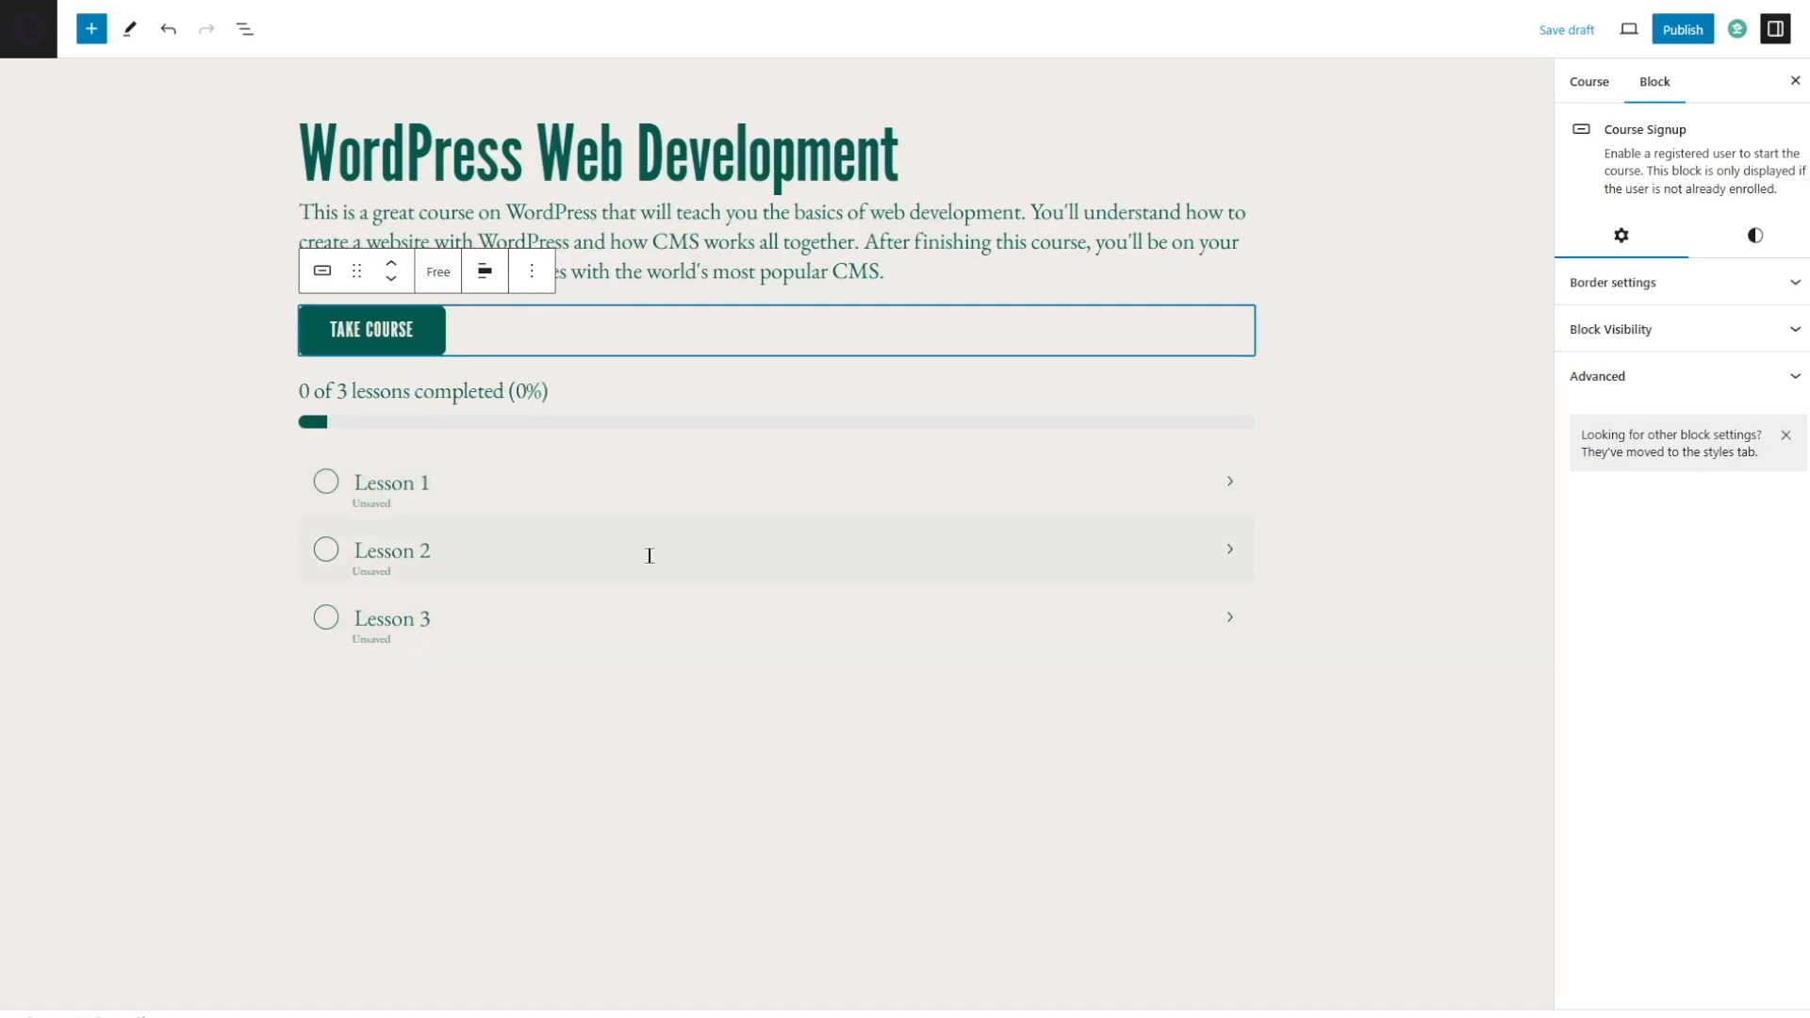
left_click(1114, 487)
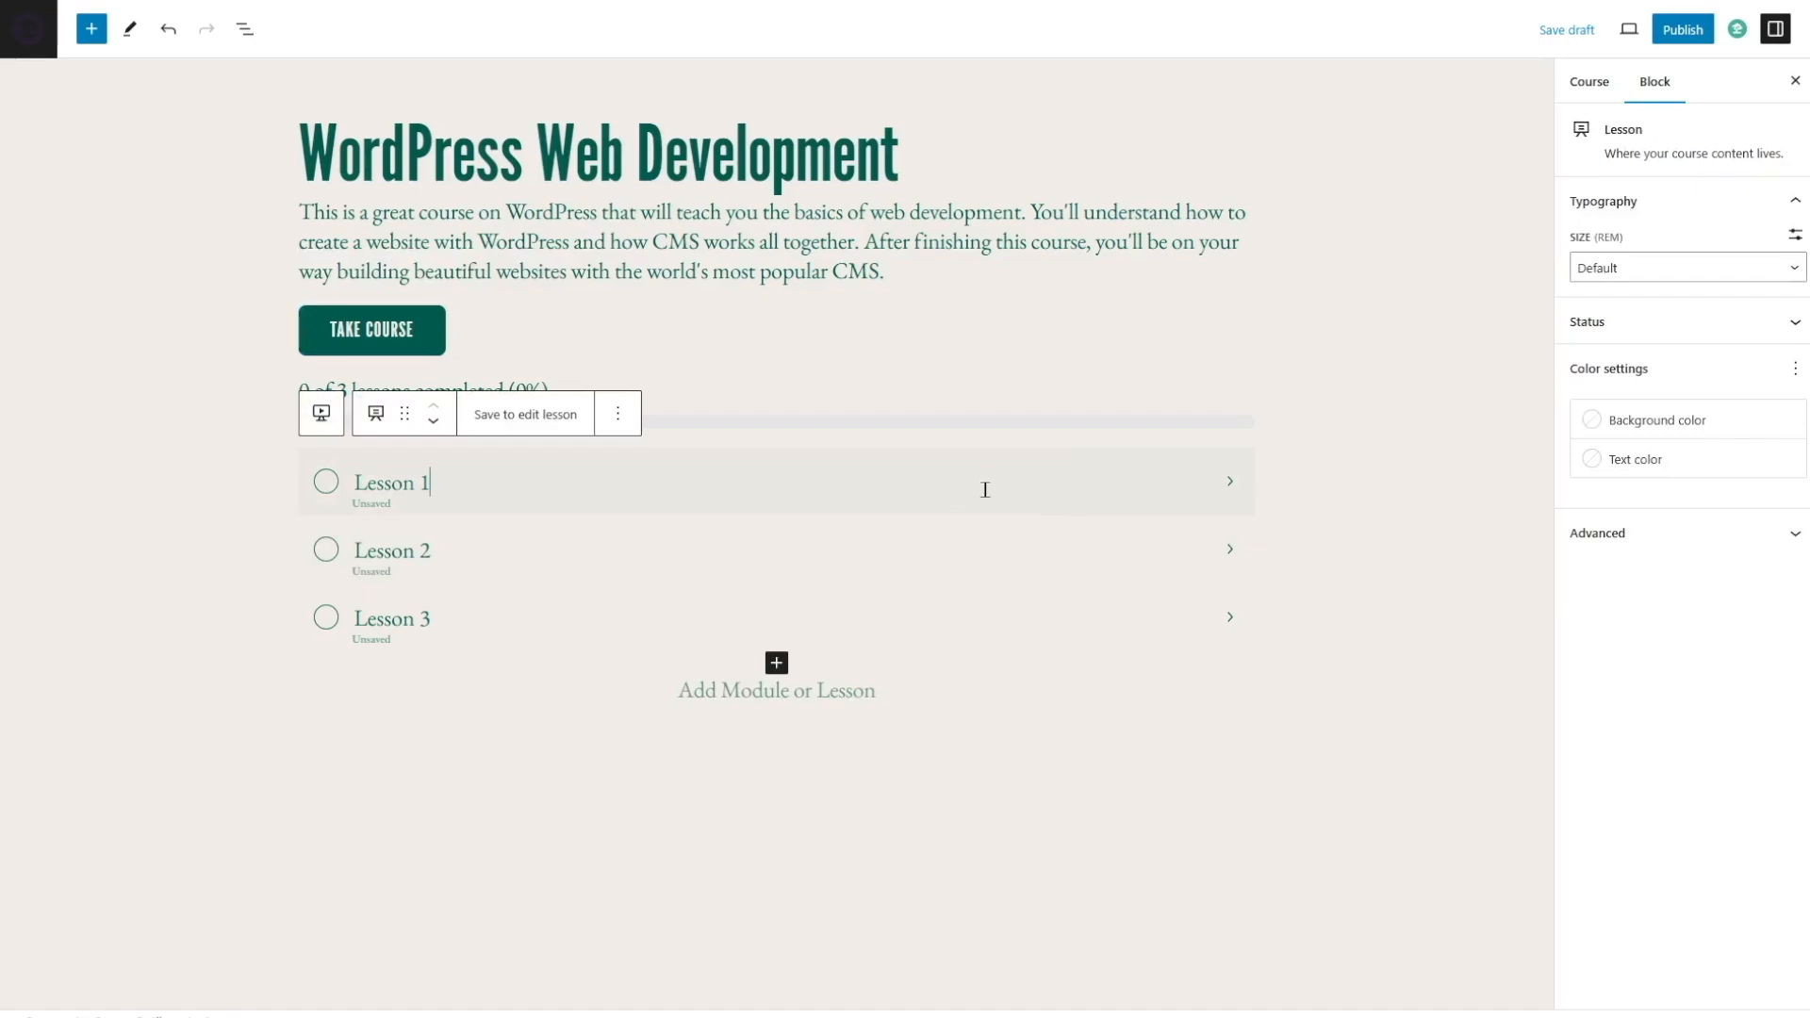
left_click(734, 581)
left_click(647, 618)
left_click(524, 499)
left_click(499, 540)
left_click(707, 474)
left_click(517, 524)
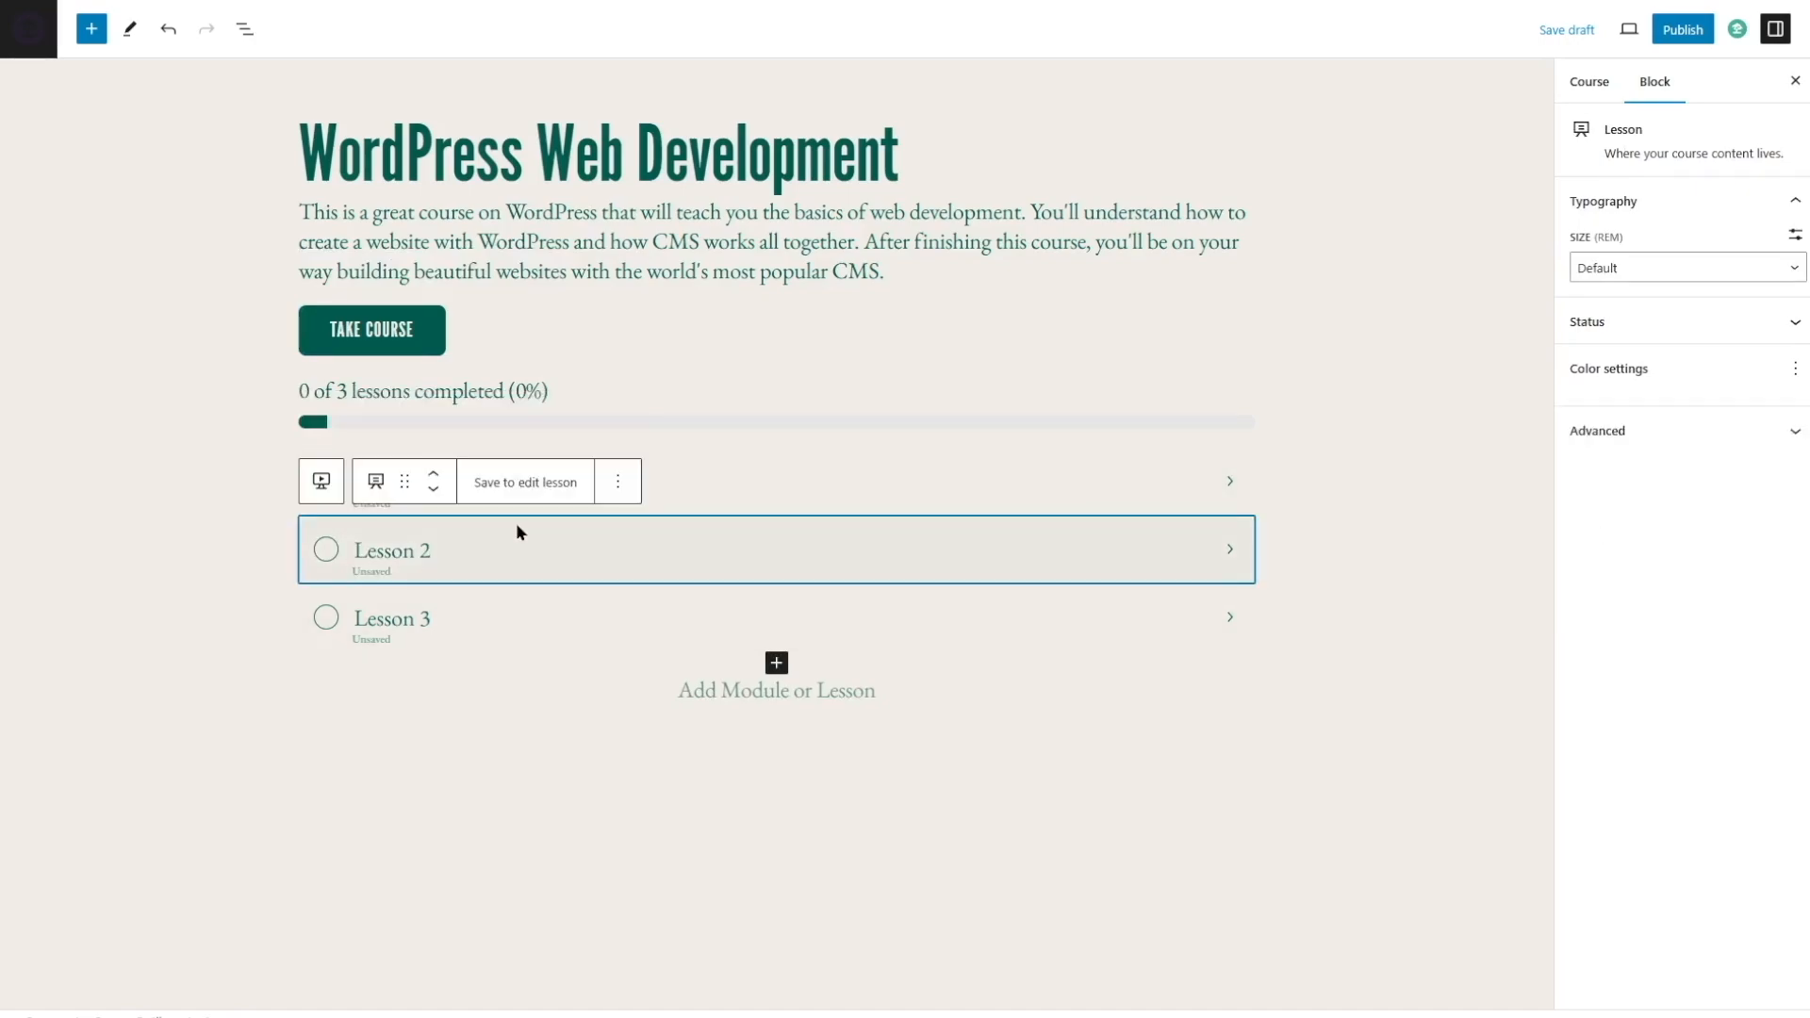
Step: Inspect the placeholder lesson blocks and the course progress block in the course outline
left_click(807, 480)
left_click(372, 506)
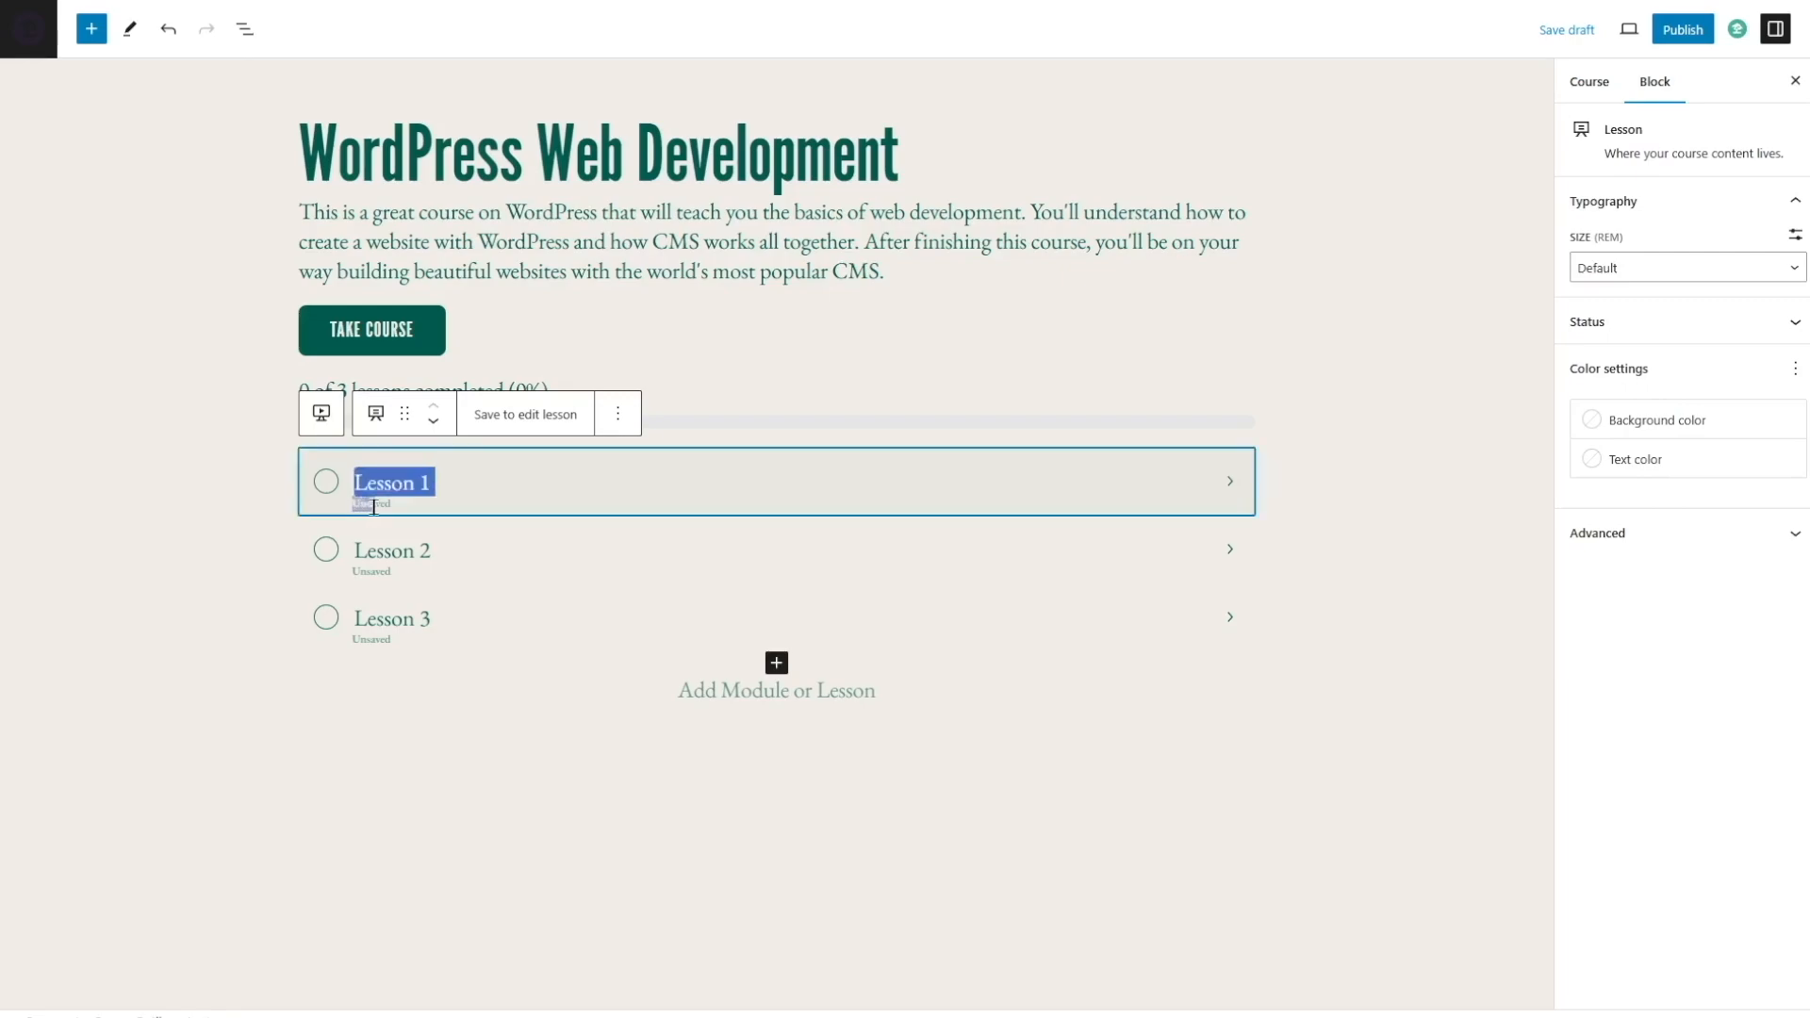
left_click(1227, 486)
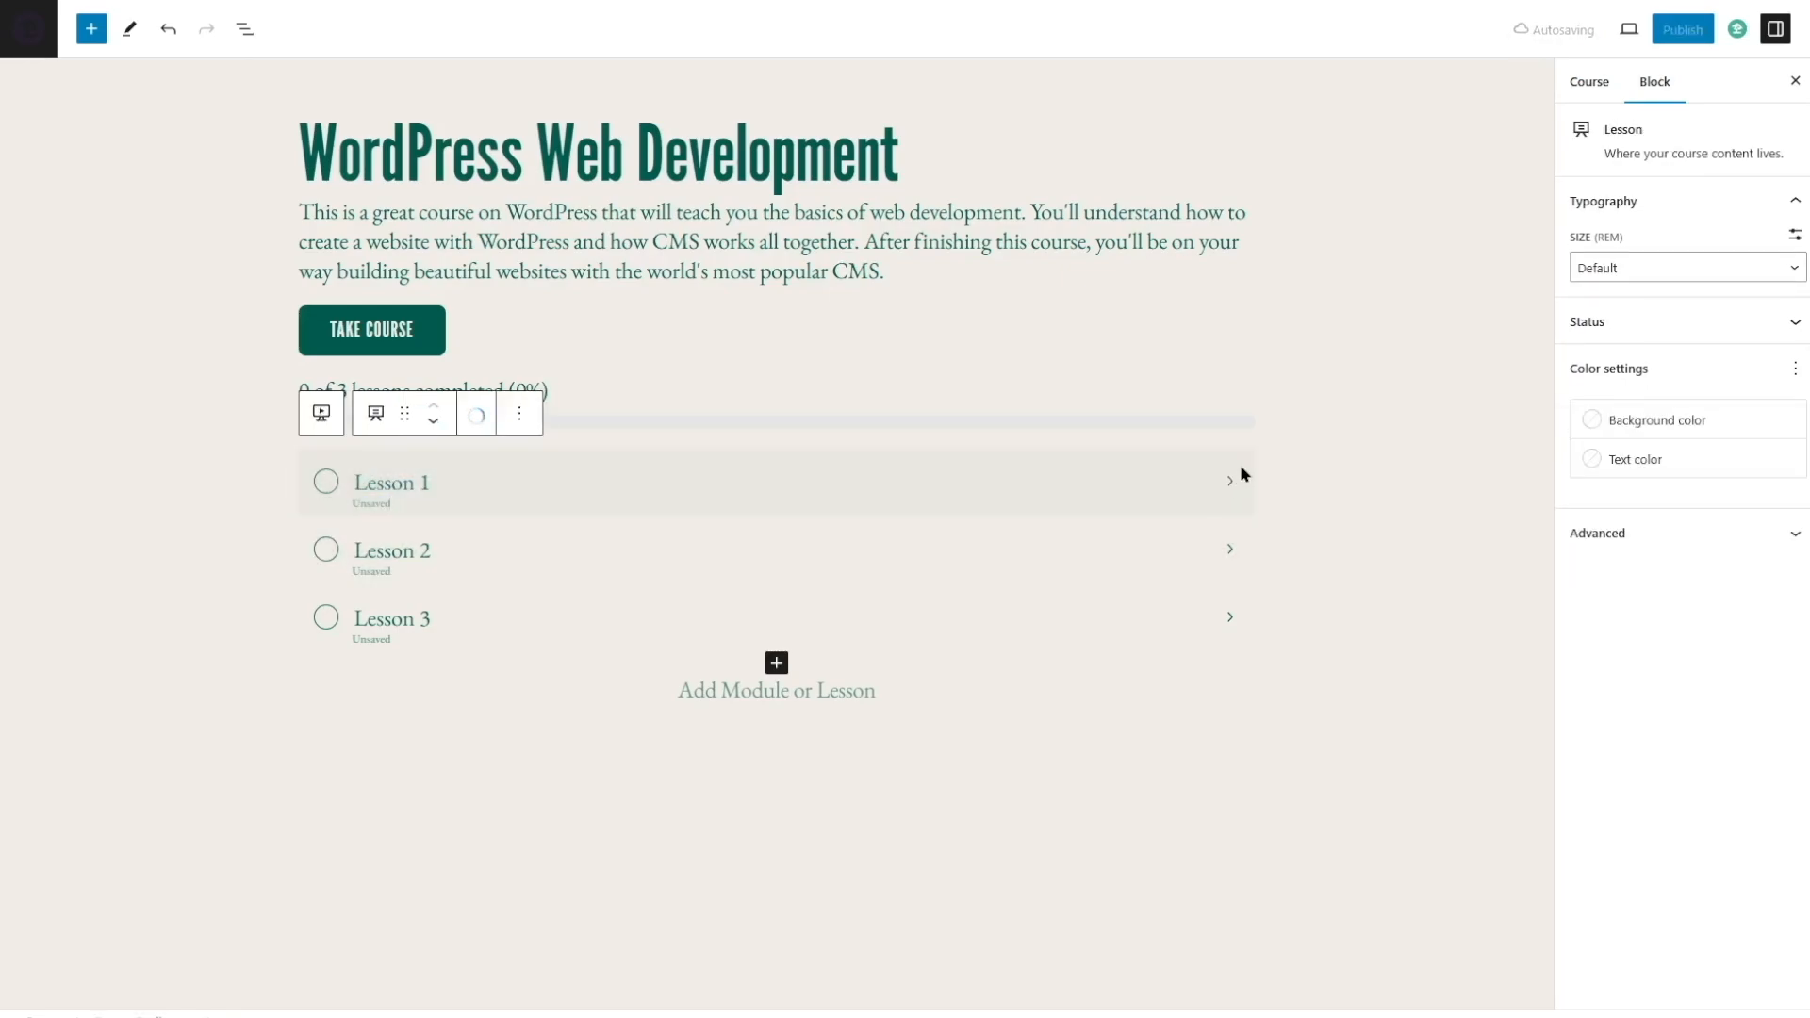
left_click(954, 403)
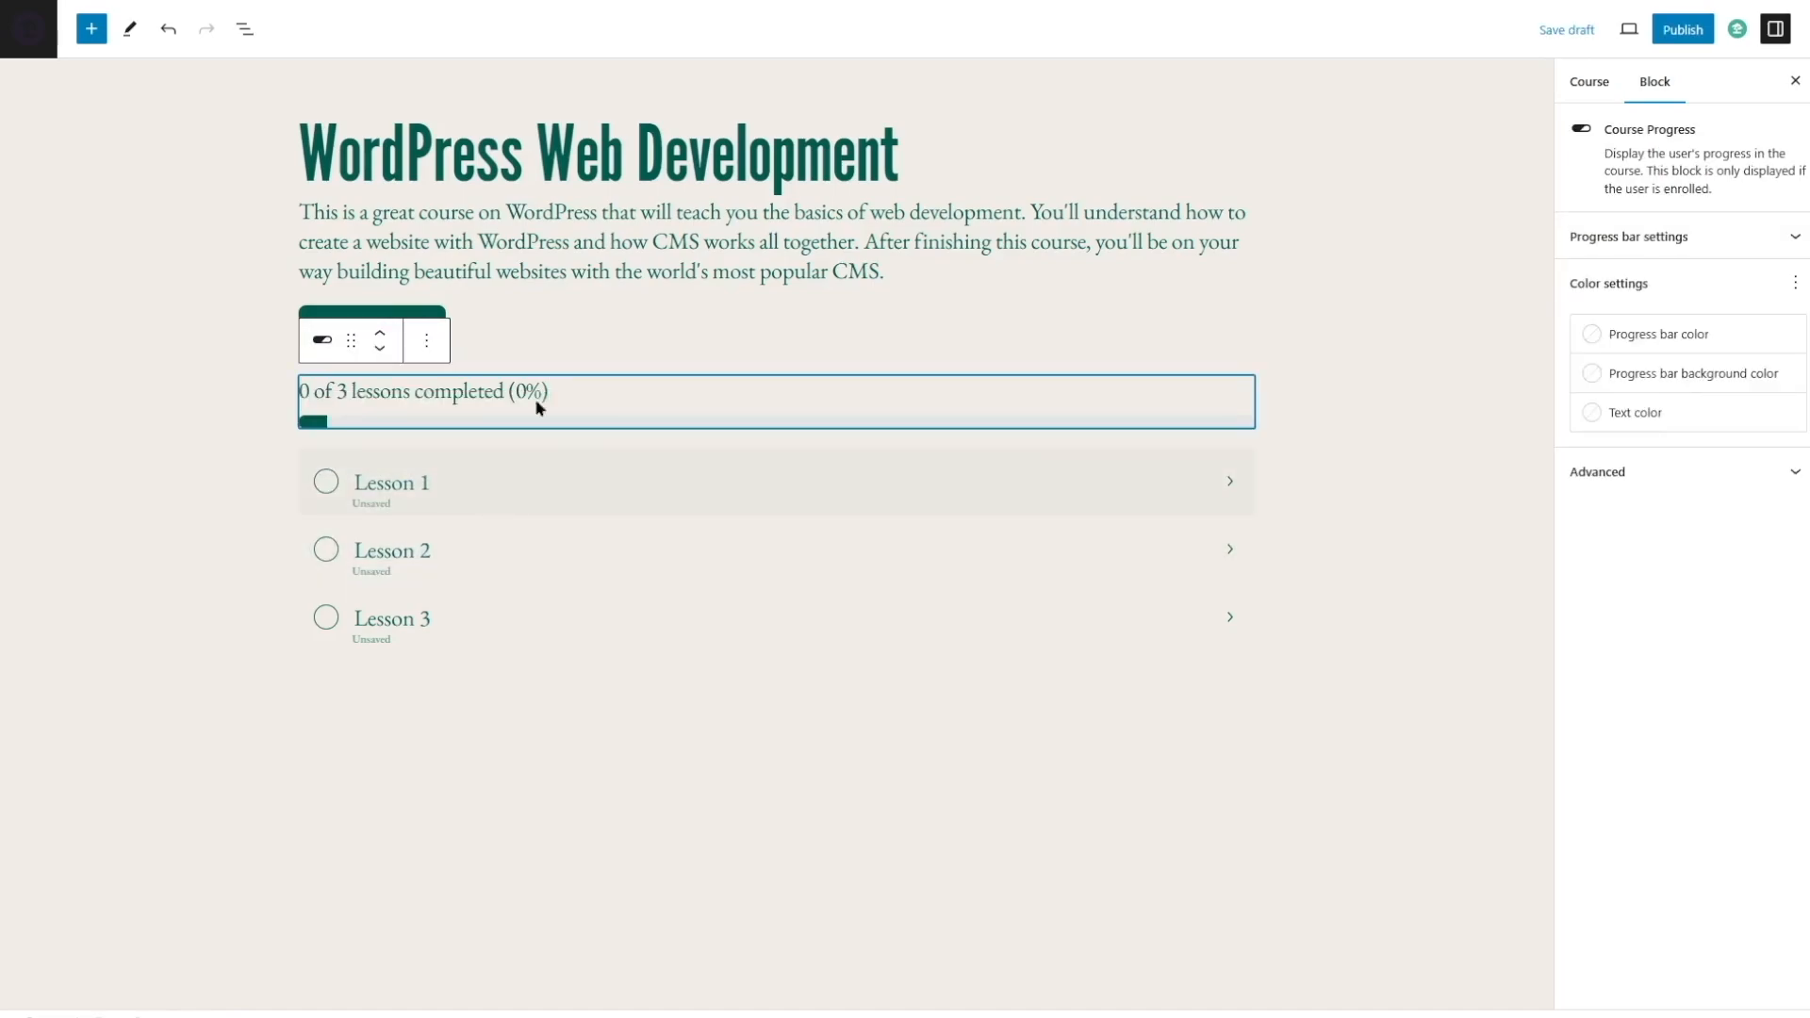
left_click(792, 673)
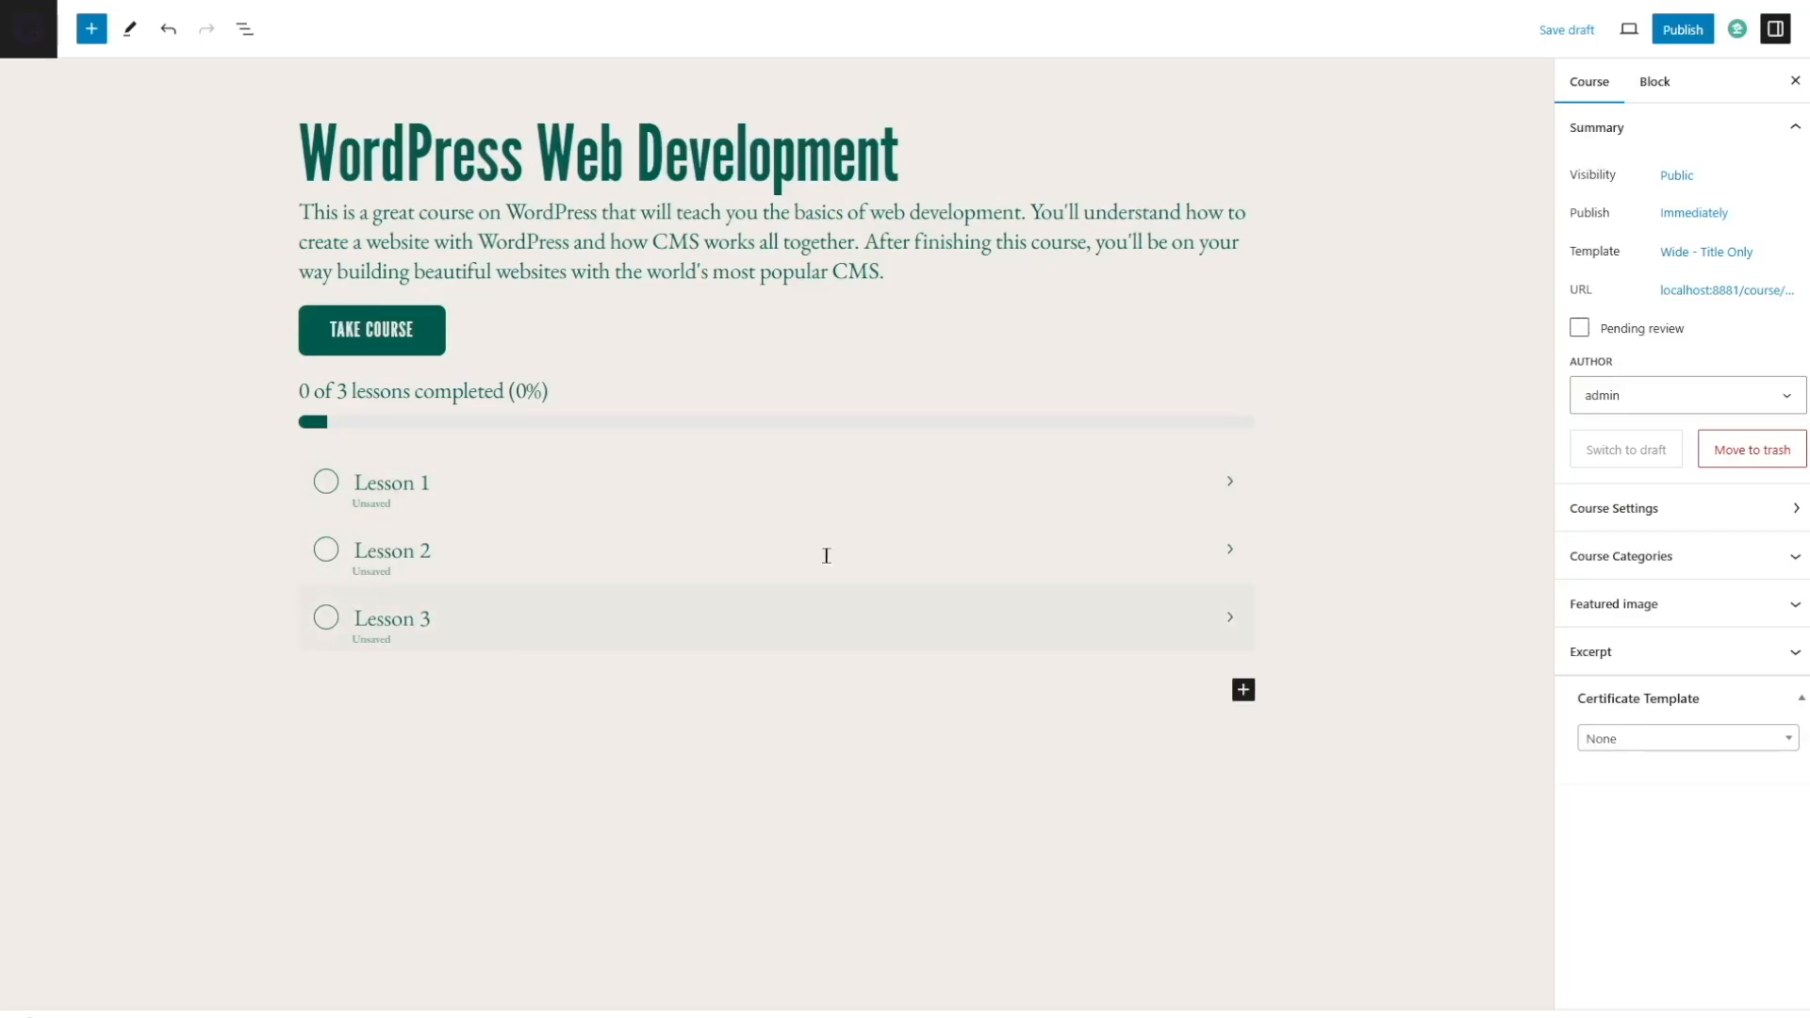
left_click(1156, 695)
left_click(654, 505)
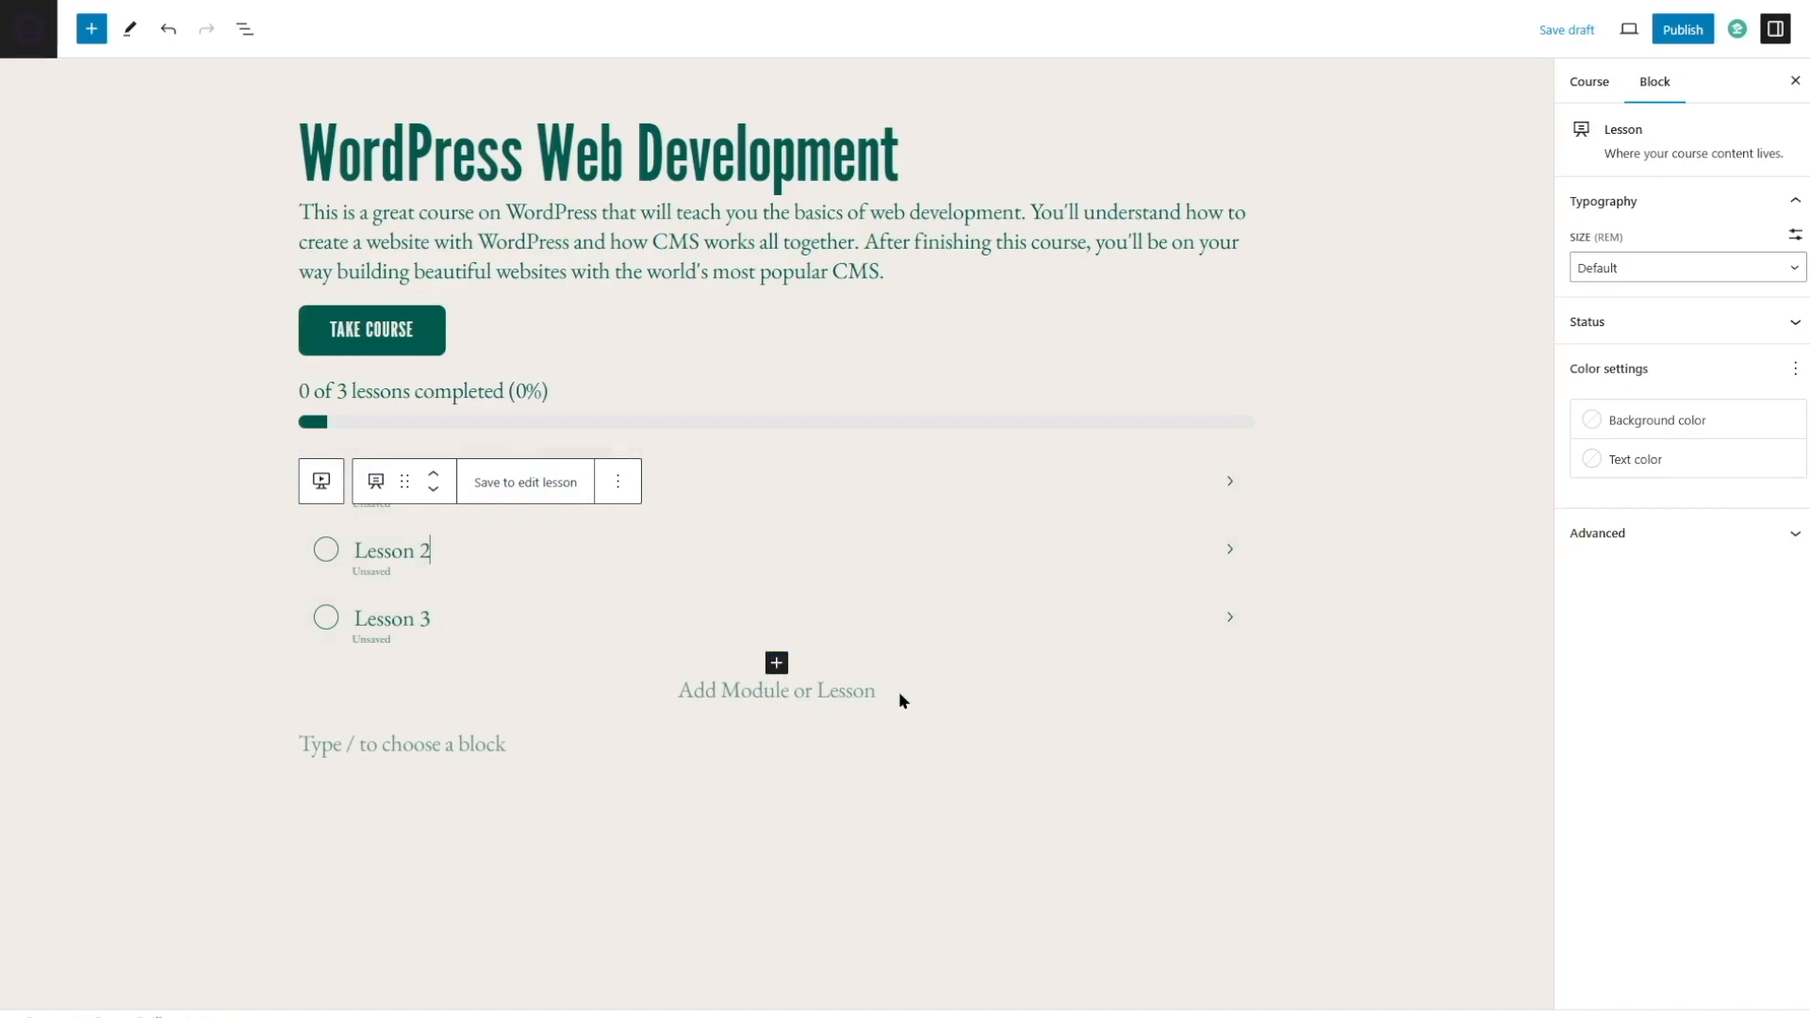
Step: Add a module named "Module 1: Getting acquainted with WordPress" with a description presenting it as an introduction for those new to WordPress or web development
left_click(775, 664)
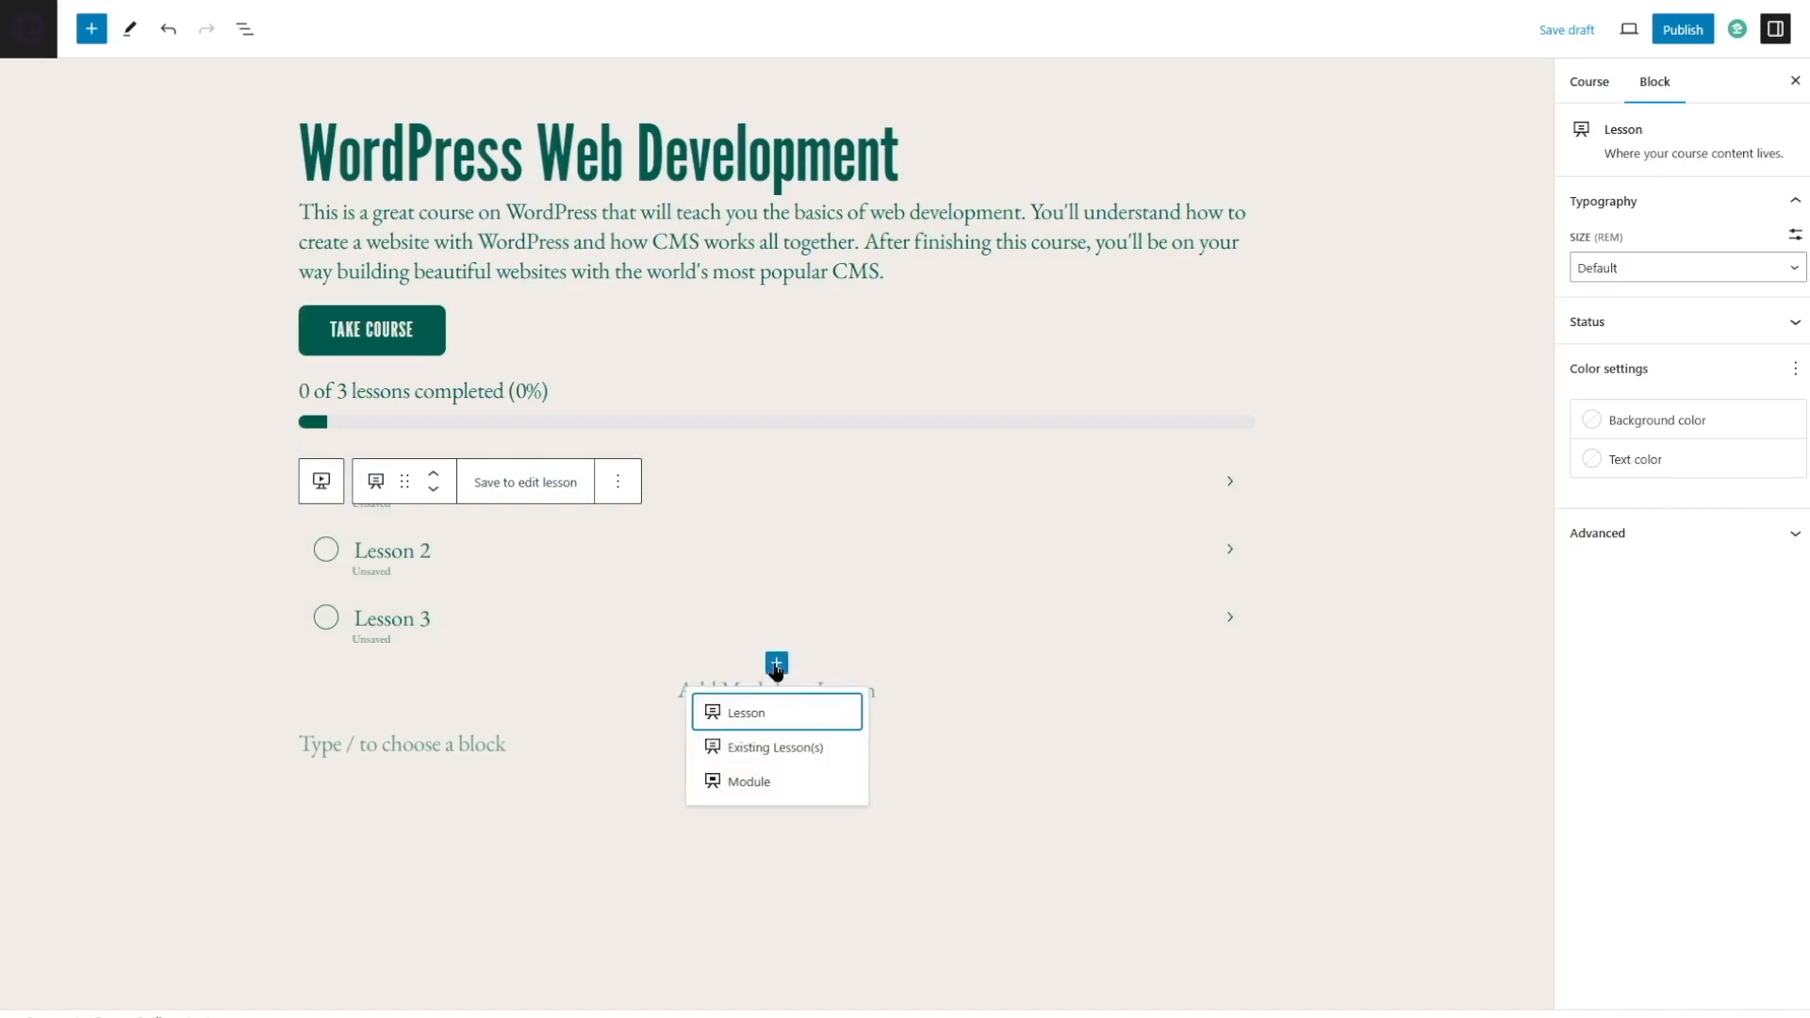
left_click(744, 785)
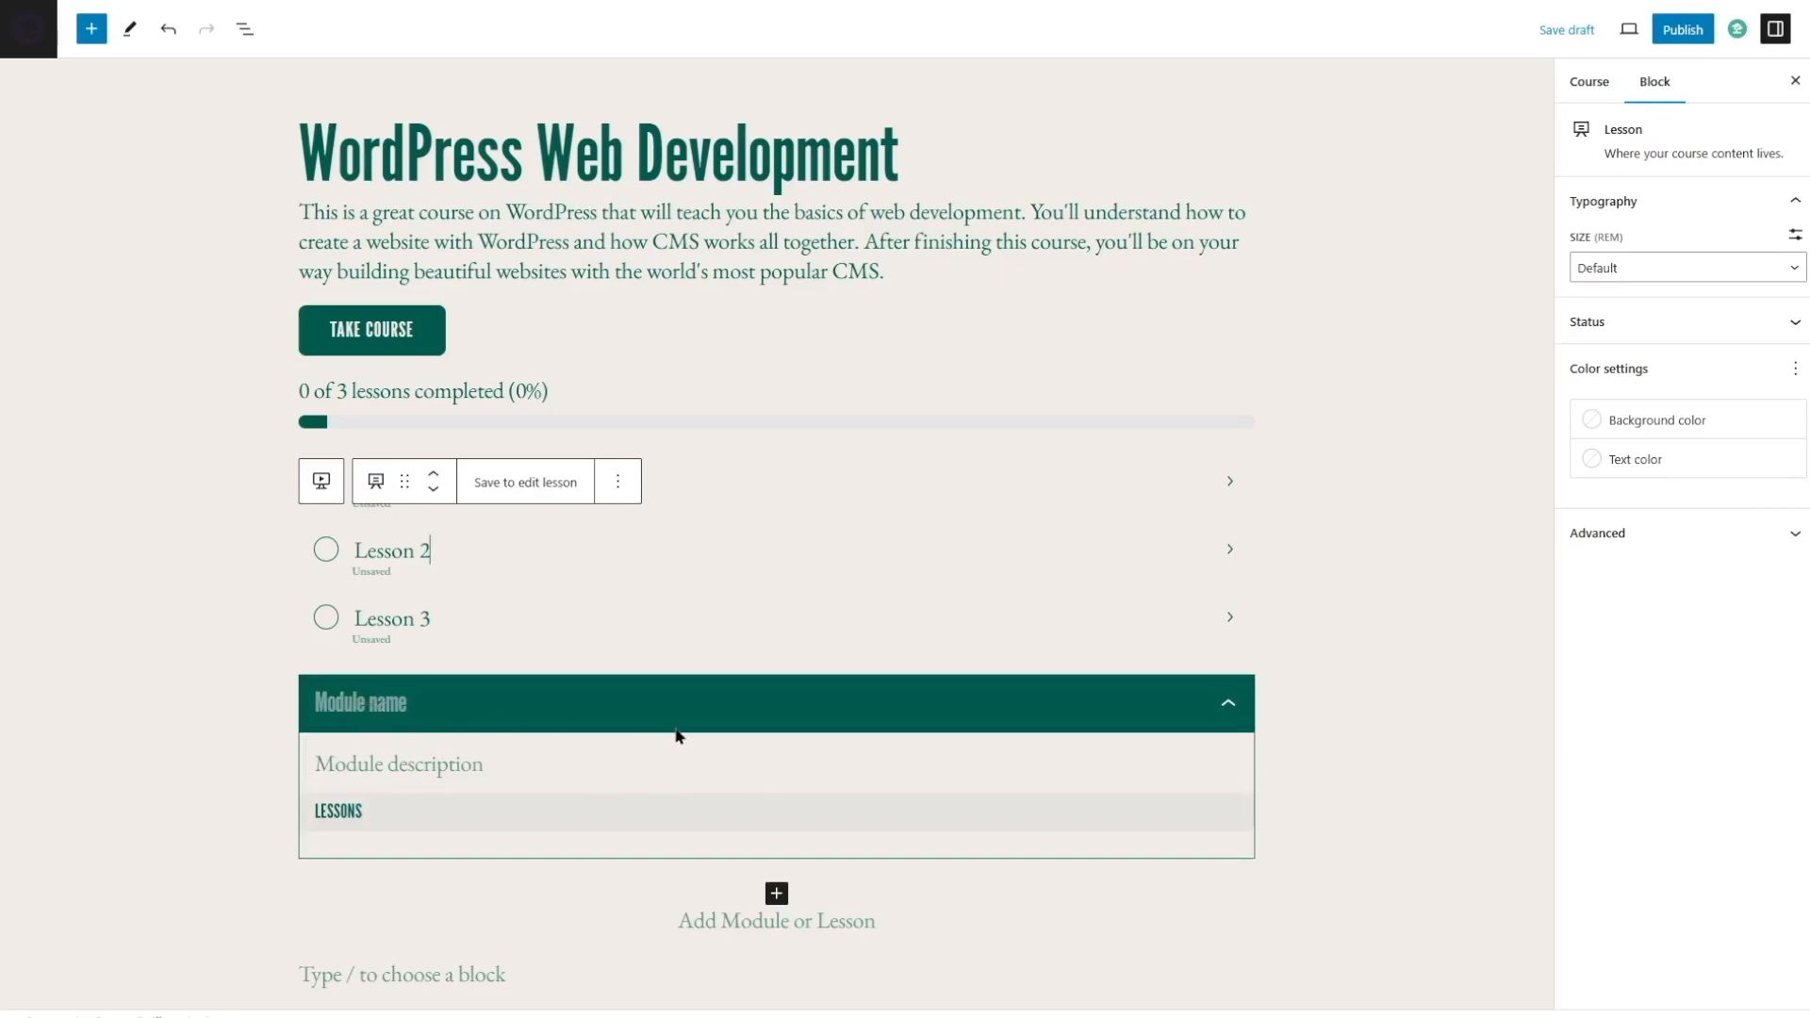
left_click(418, 695)
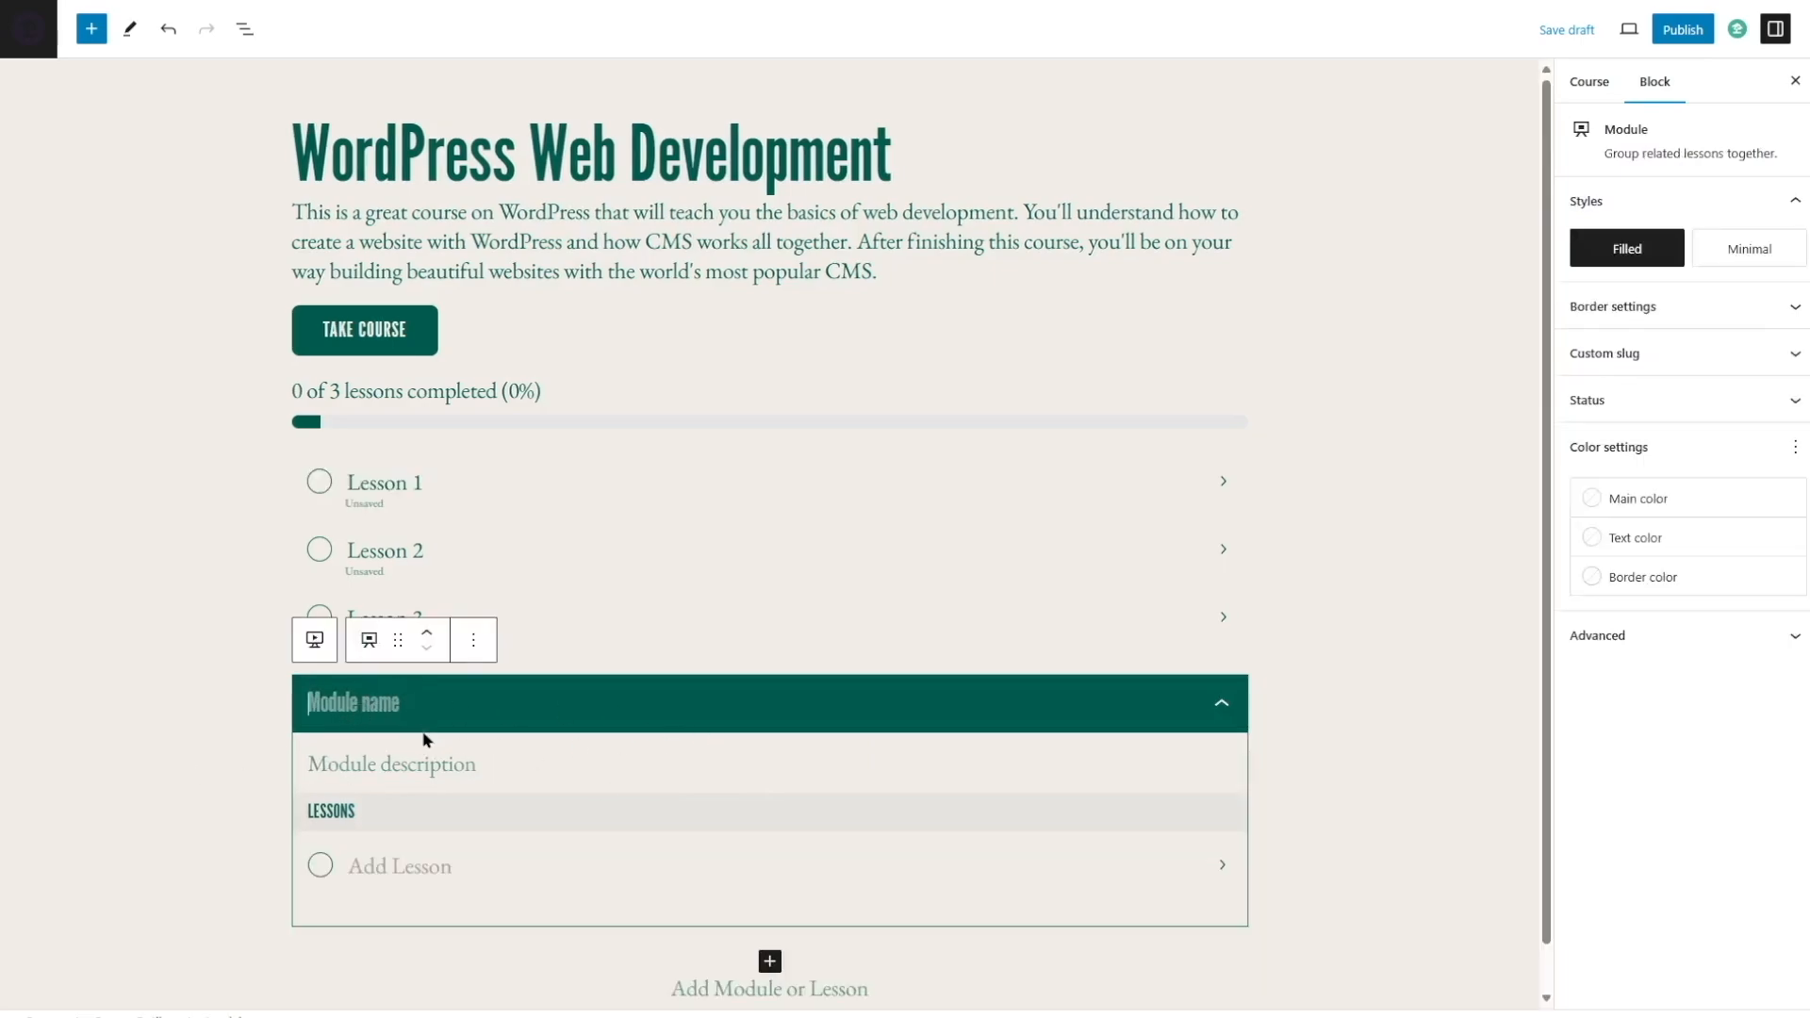
type("Module 1: Getting acquainted with WordPress")
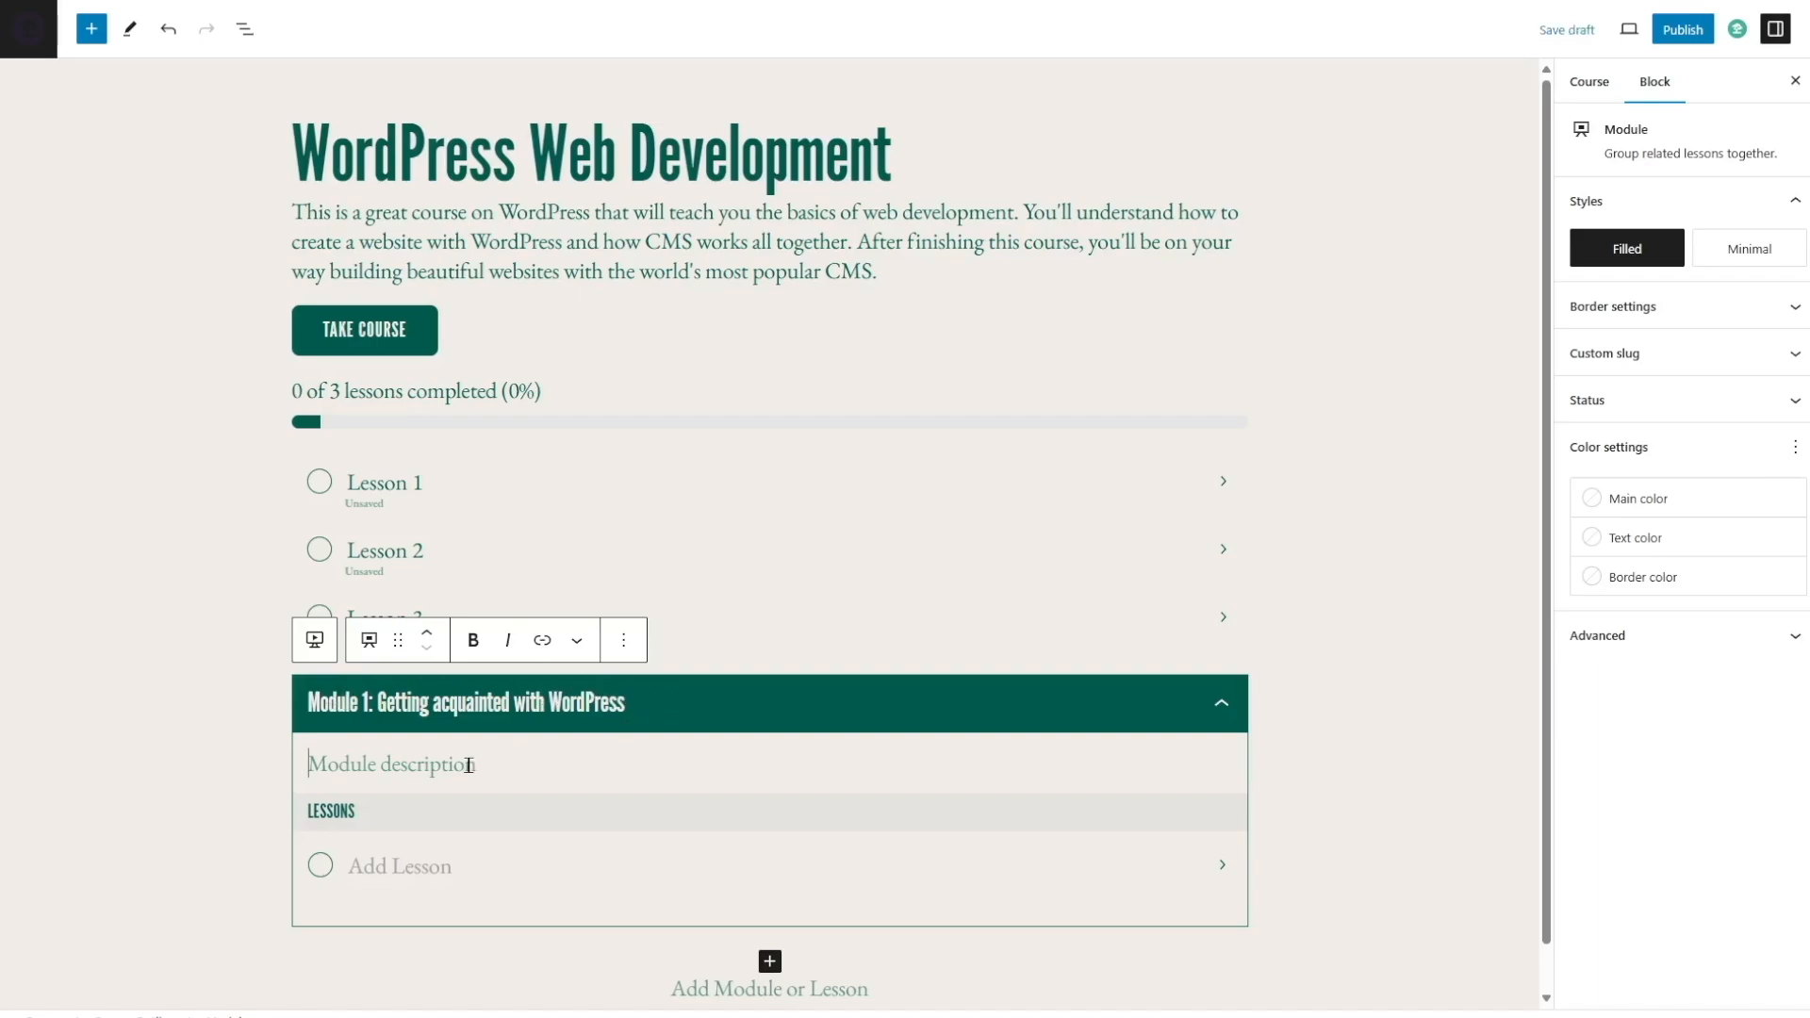
type("This module will help you get familiar with WordPress. This will be a great introduction for those who are new to WordPress or web development.")
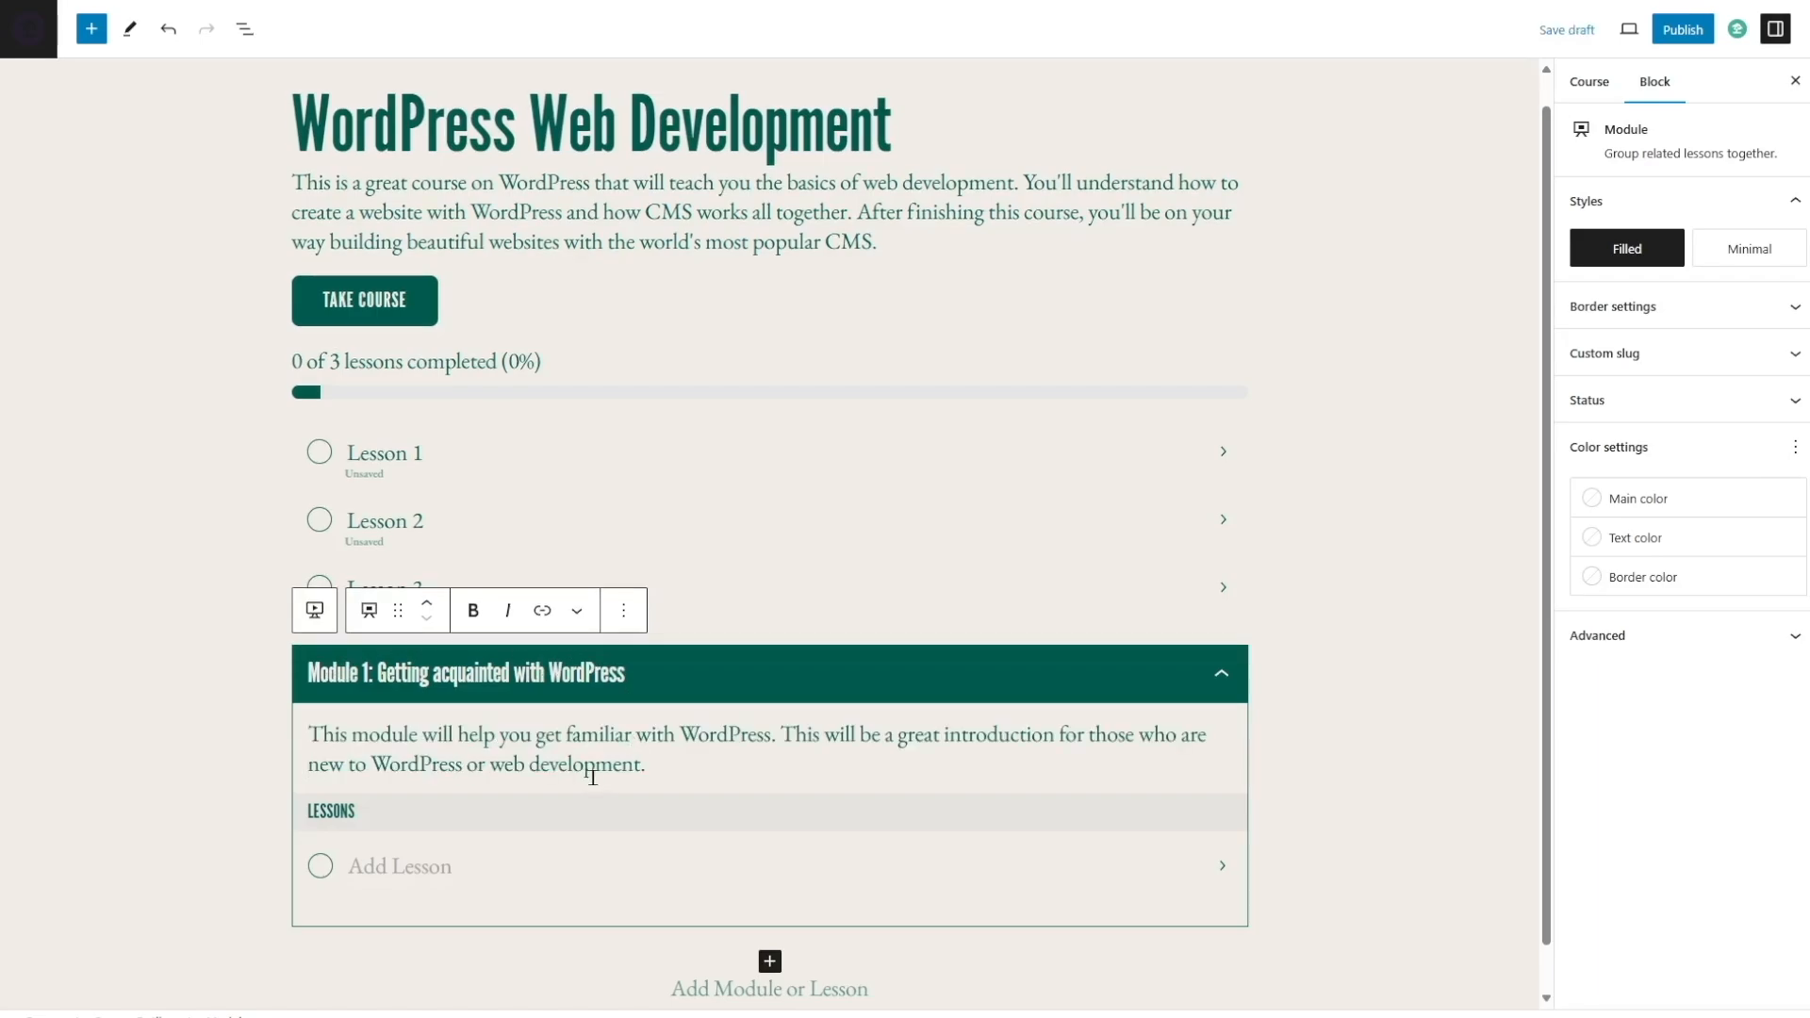
Step: Add the lessons "Introduction to web development", "Introduction to WordPress", "Installing WordPress on Localhost" and "What is HTML?" to Module 1
left_click(406, 862)
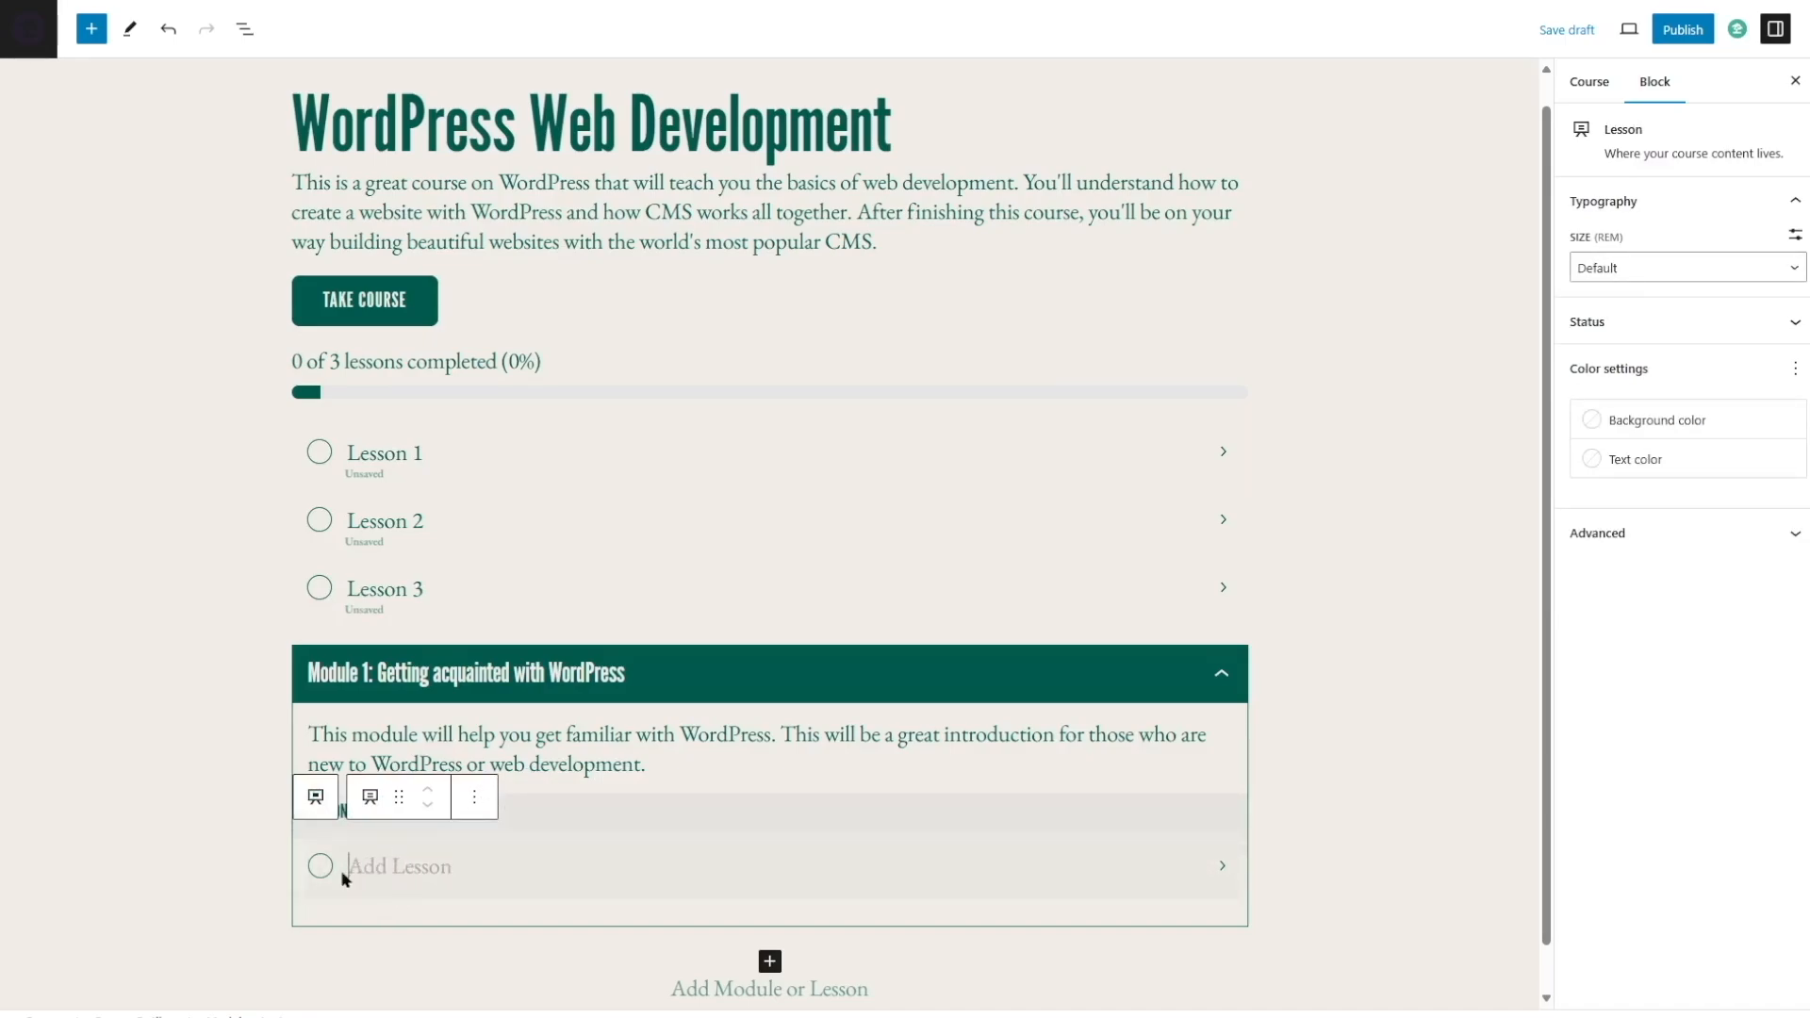
type("Introduction to web development")
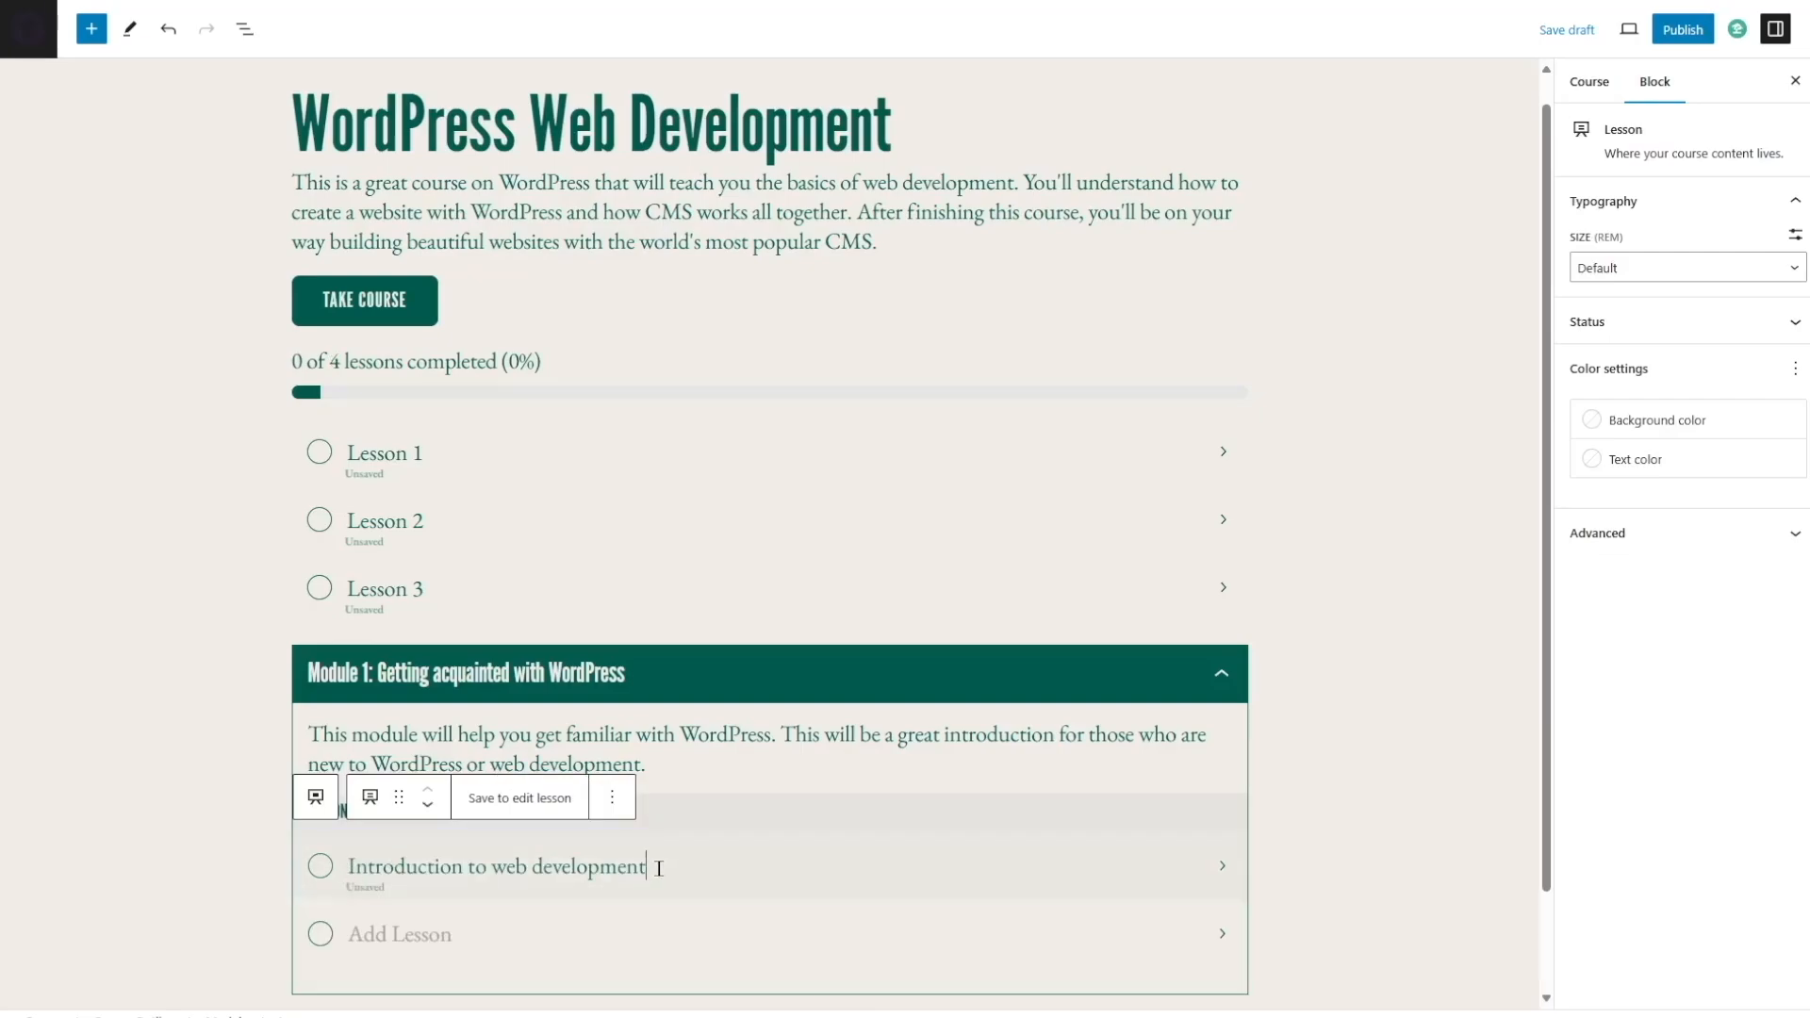
scroll(455, 930, "down", 1)
left_click(430, 811)
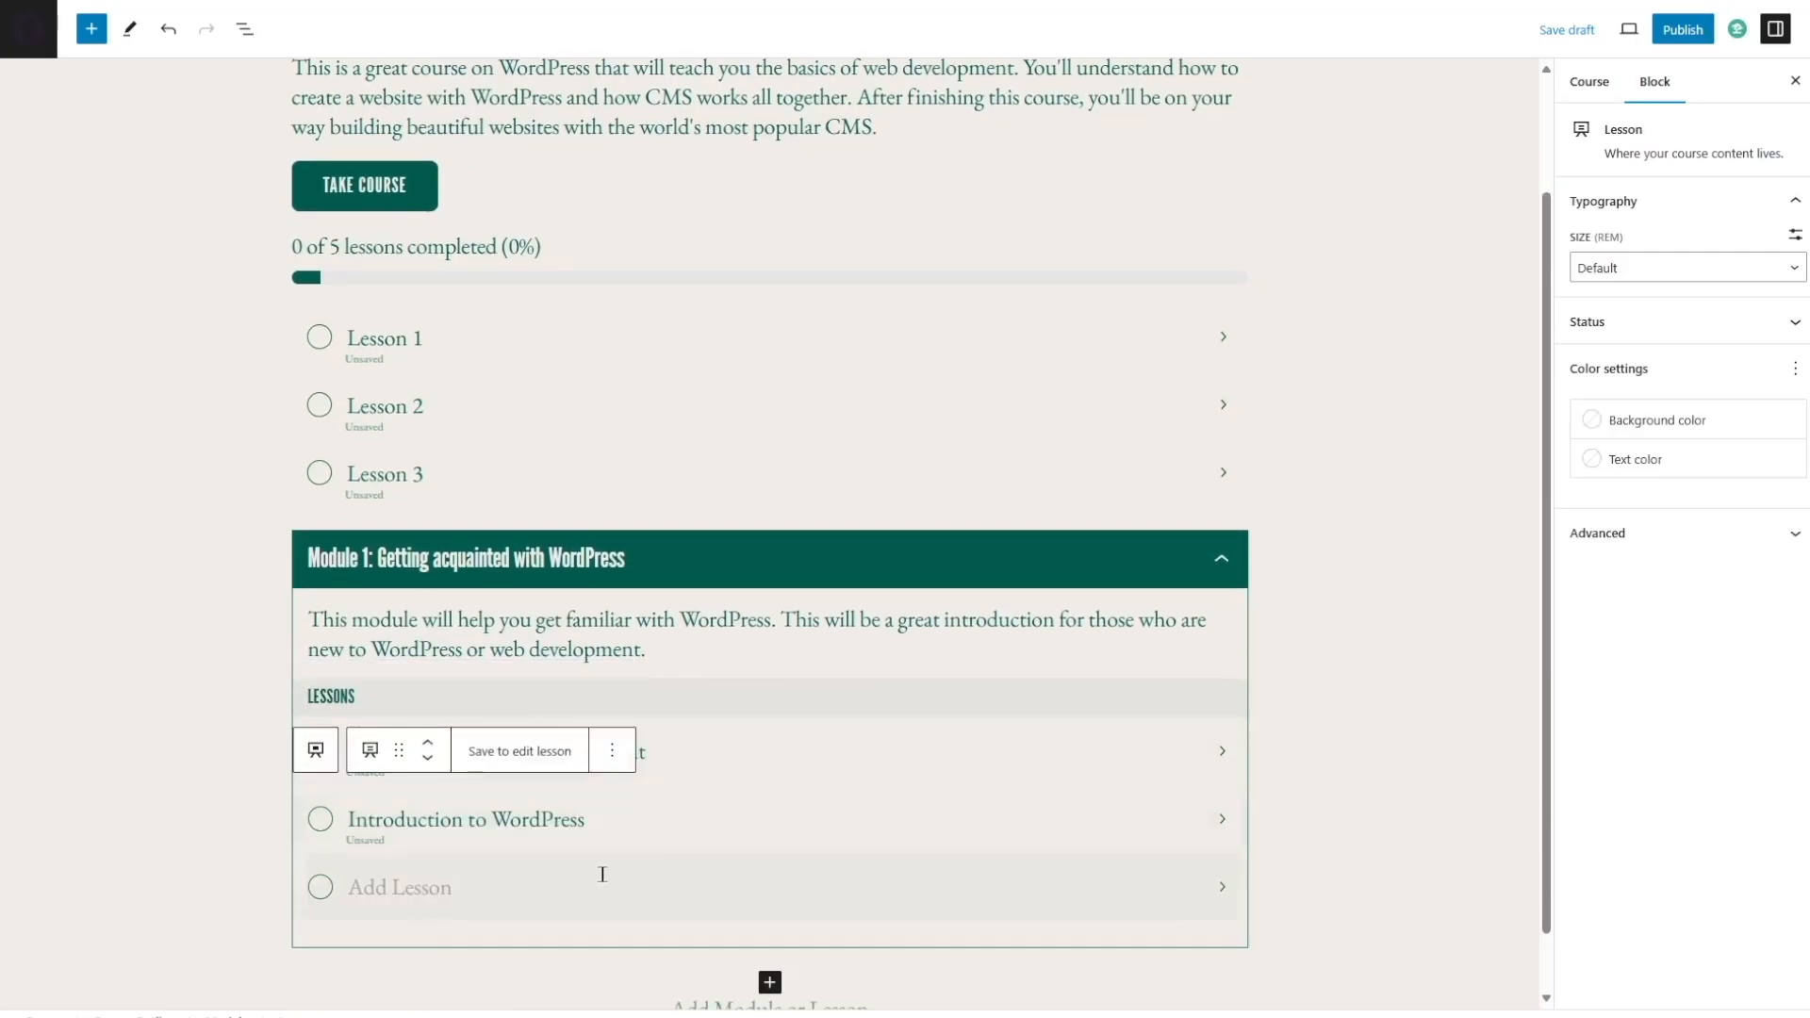
left_click(602, 875)
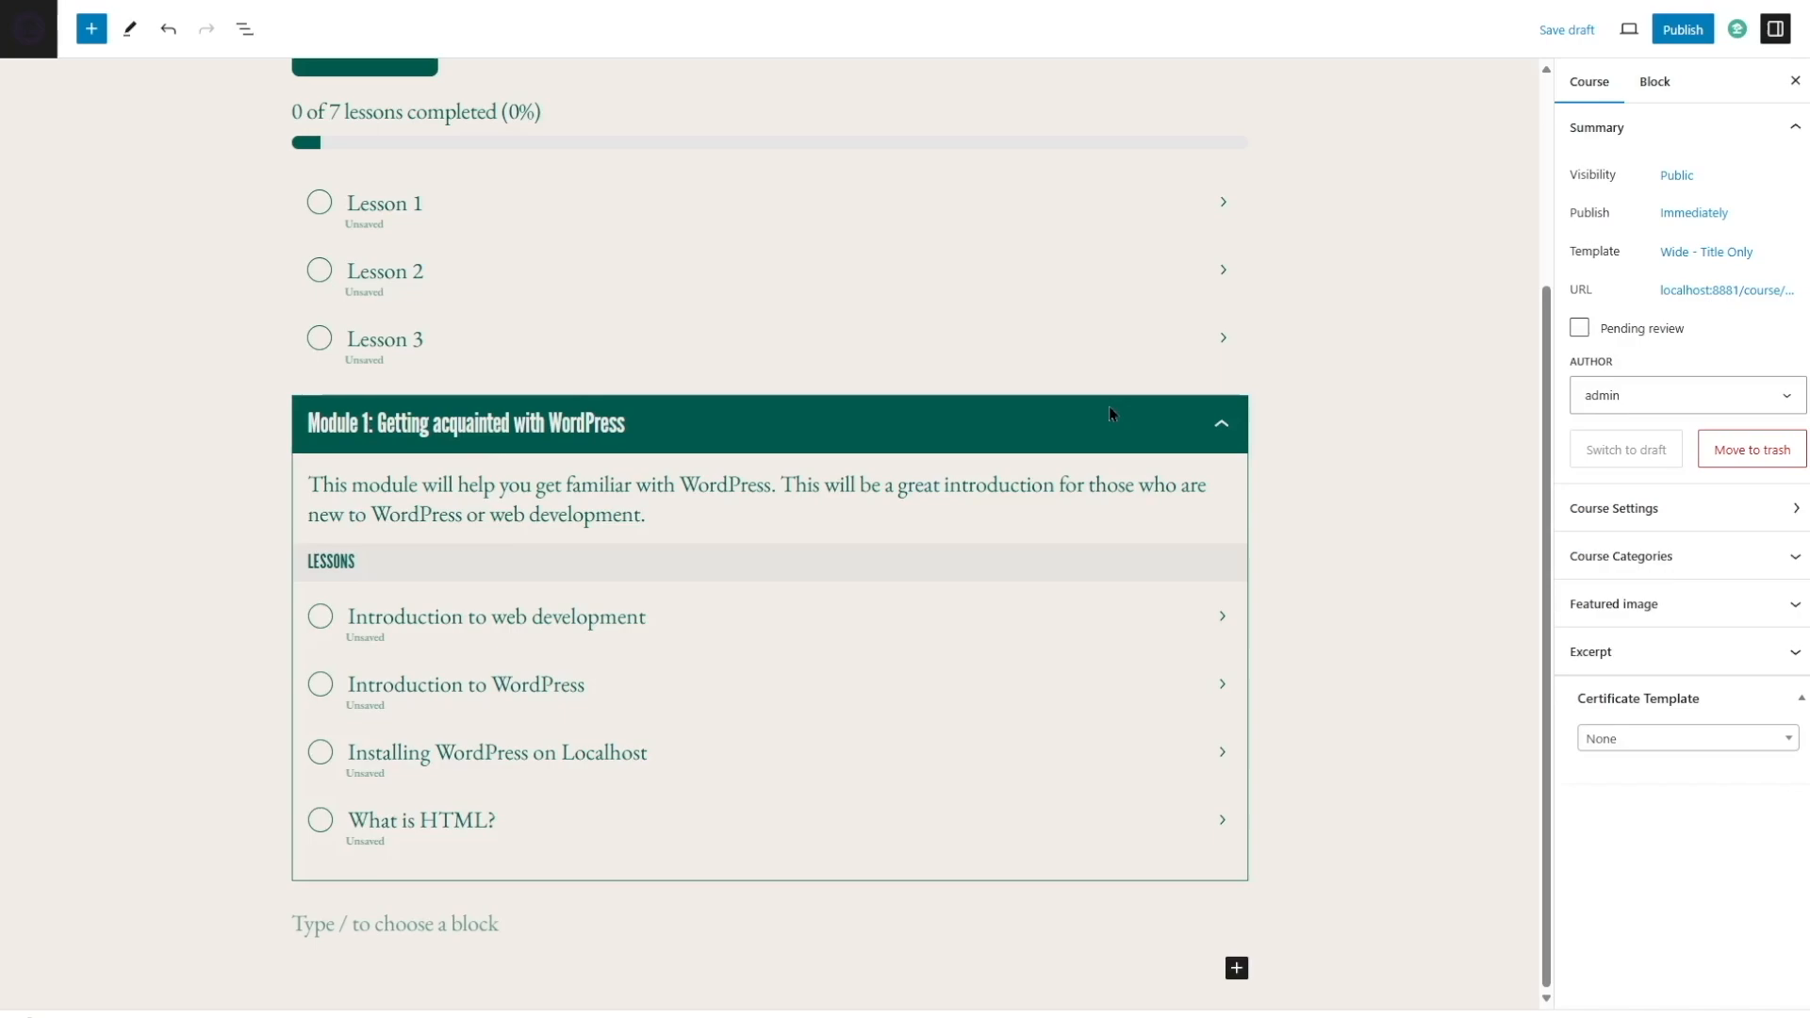
Step: Collapse Module 1 and move it above the three placeholder lessons in the course outline
left_click(1223, 433)
left_click(1222, 429)
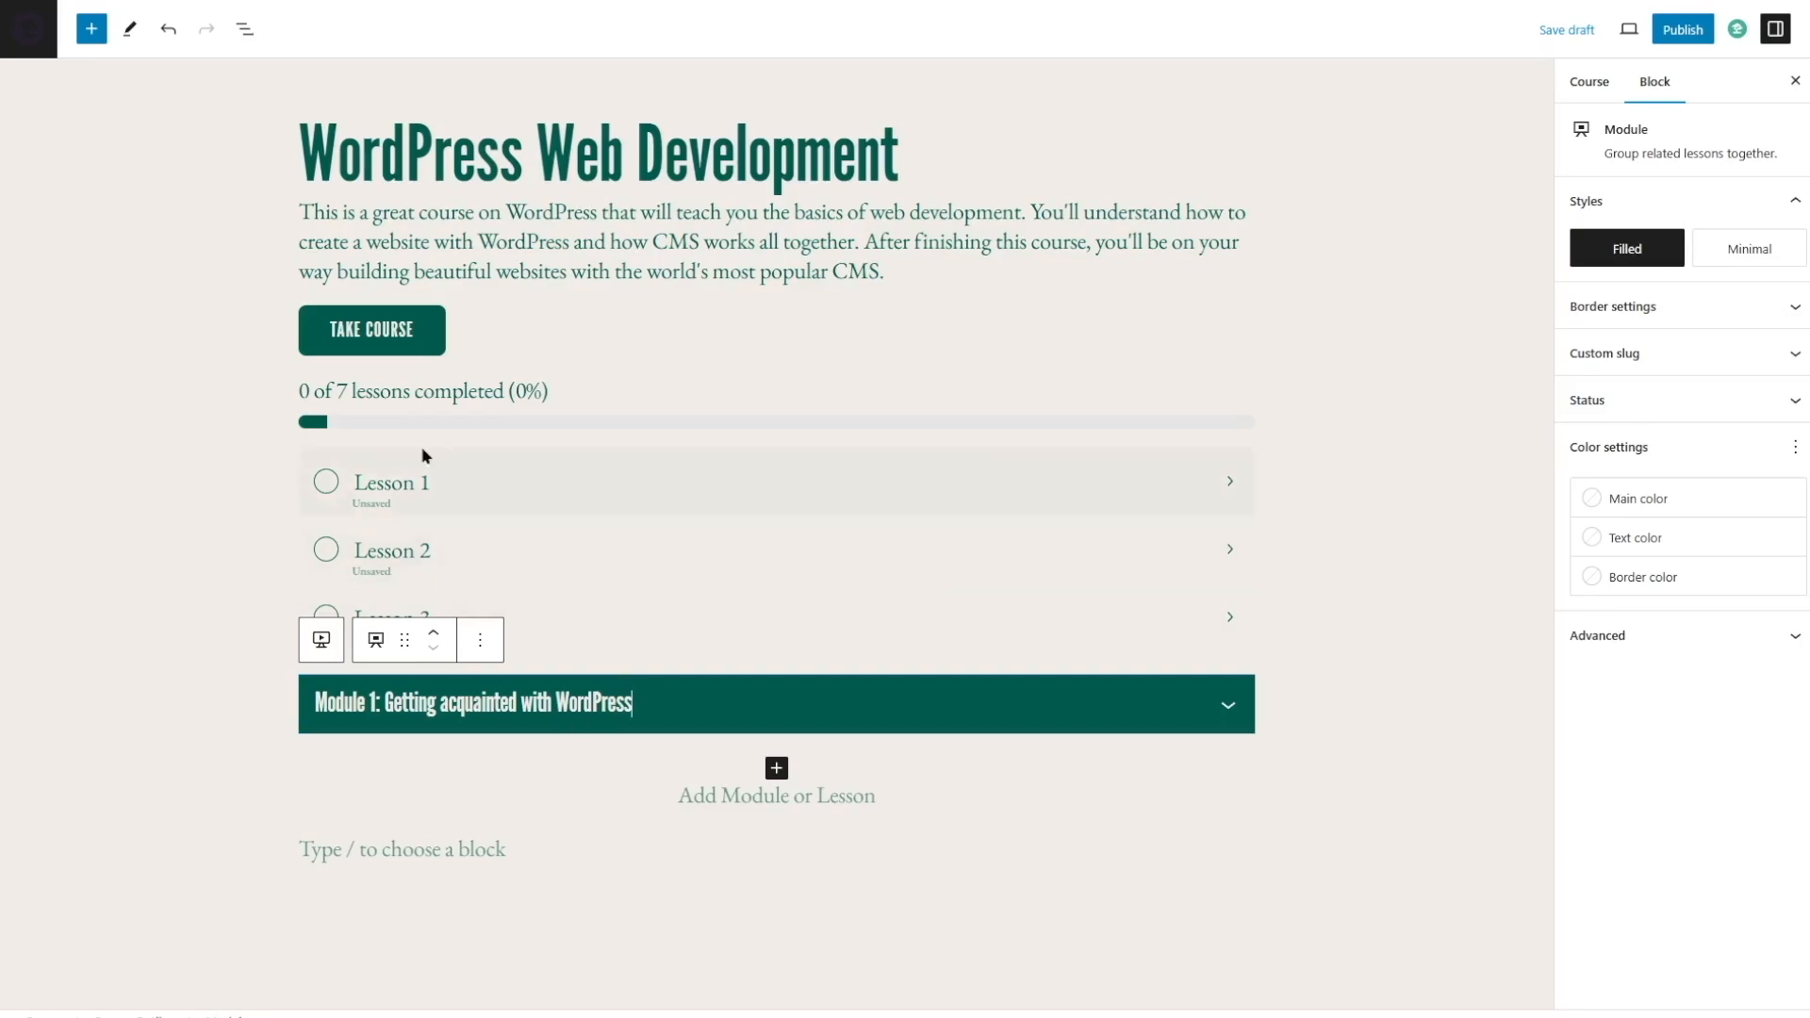
left_click(434, 635)
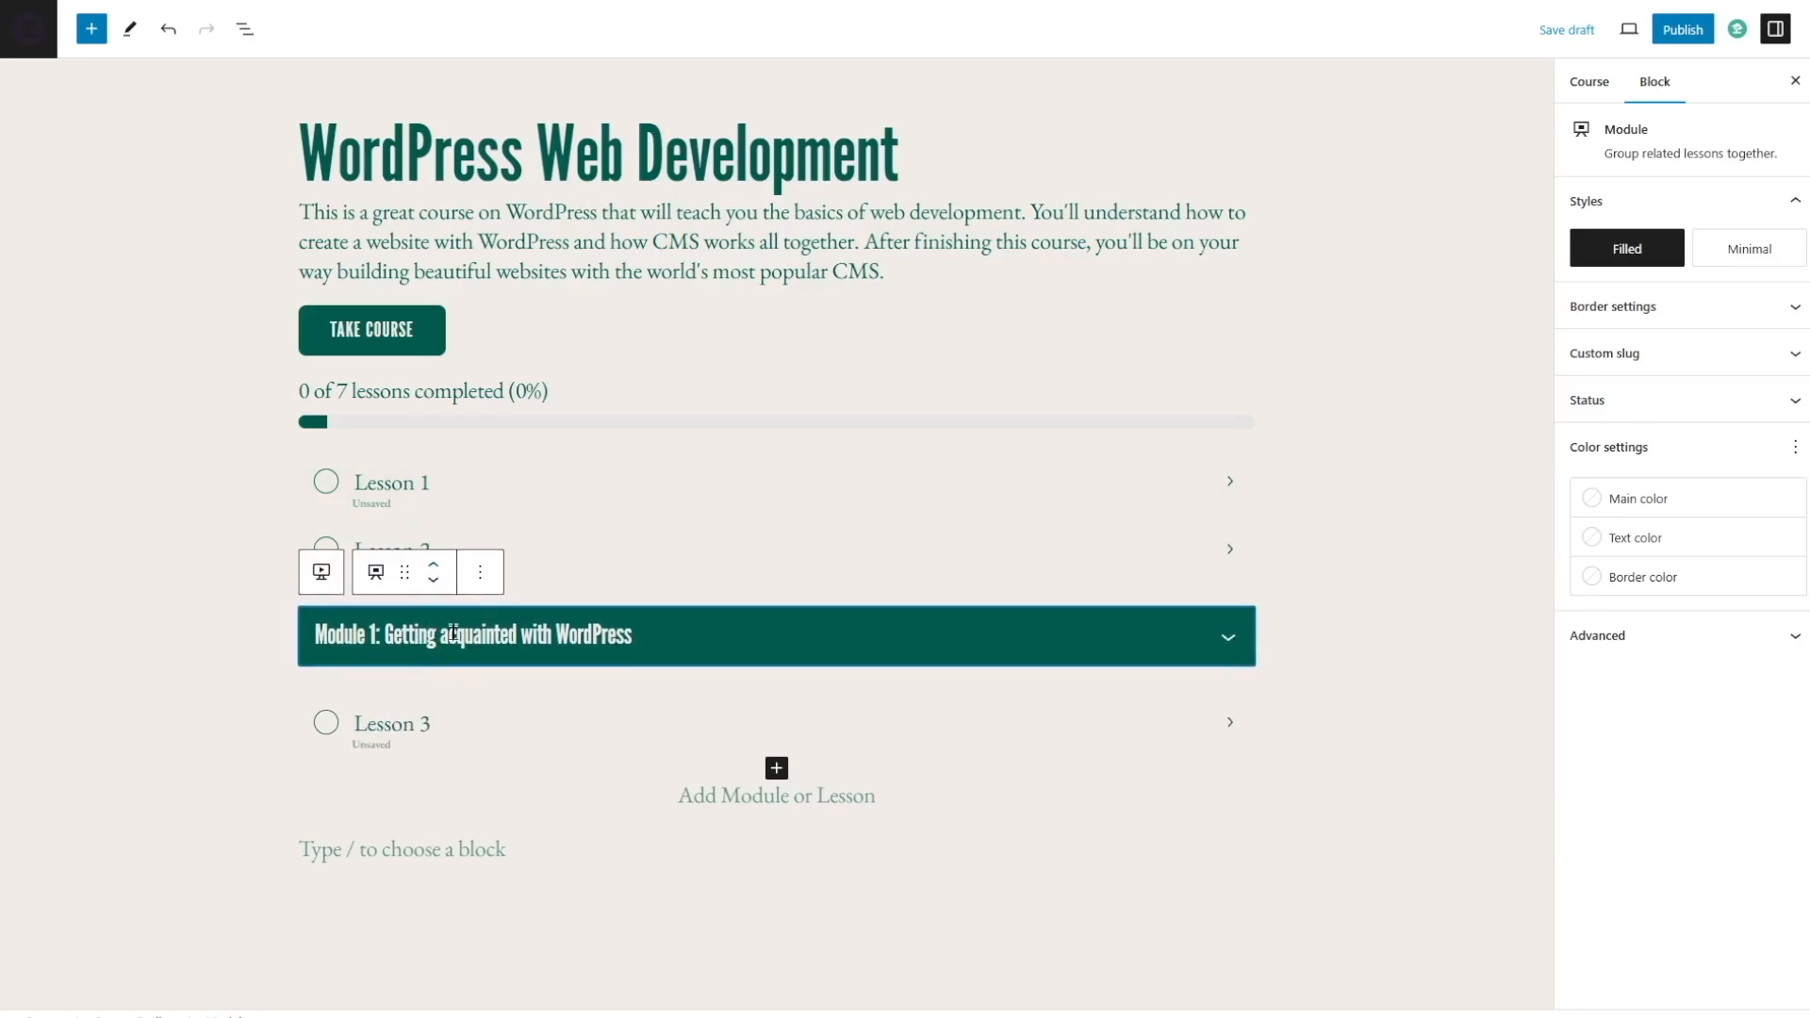
left_click(434, 565)
left_click(435, 493)
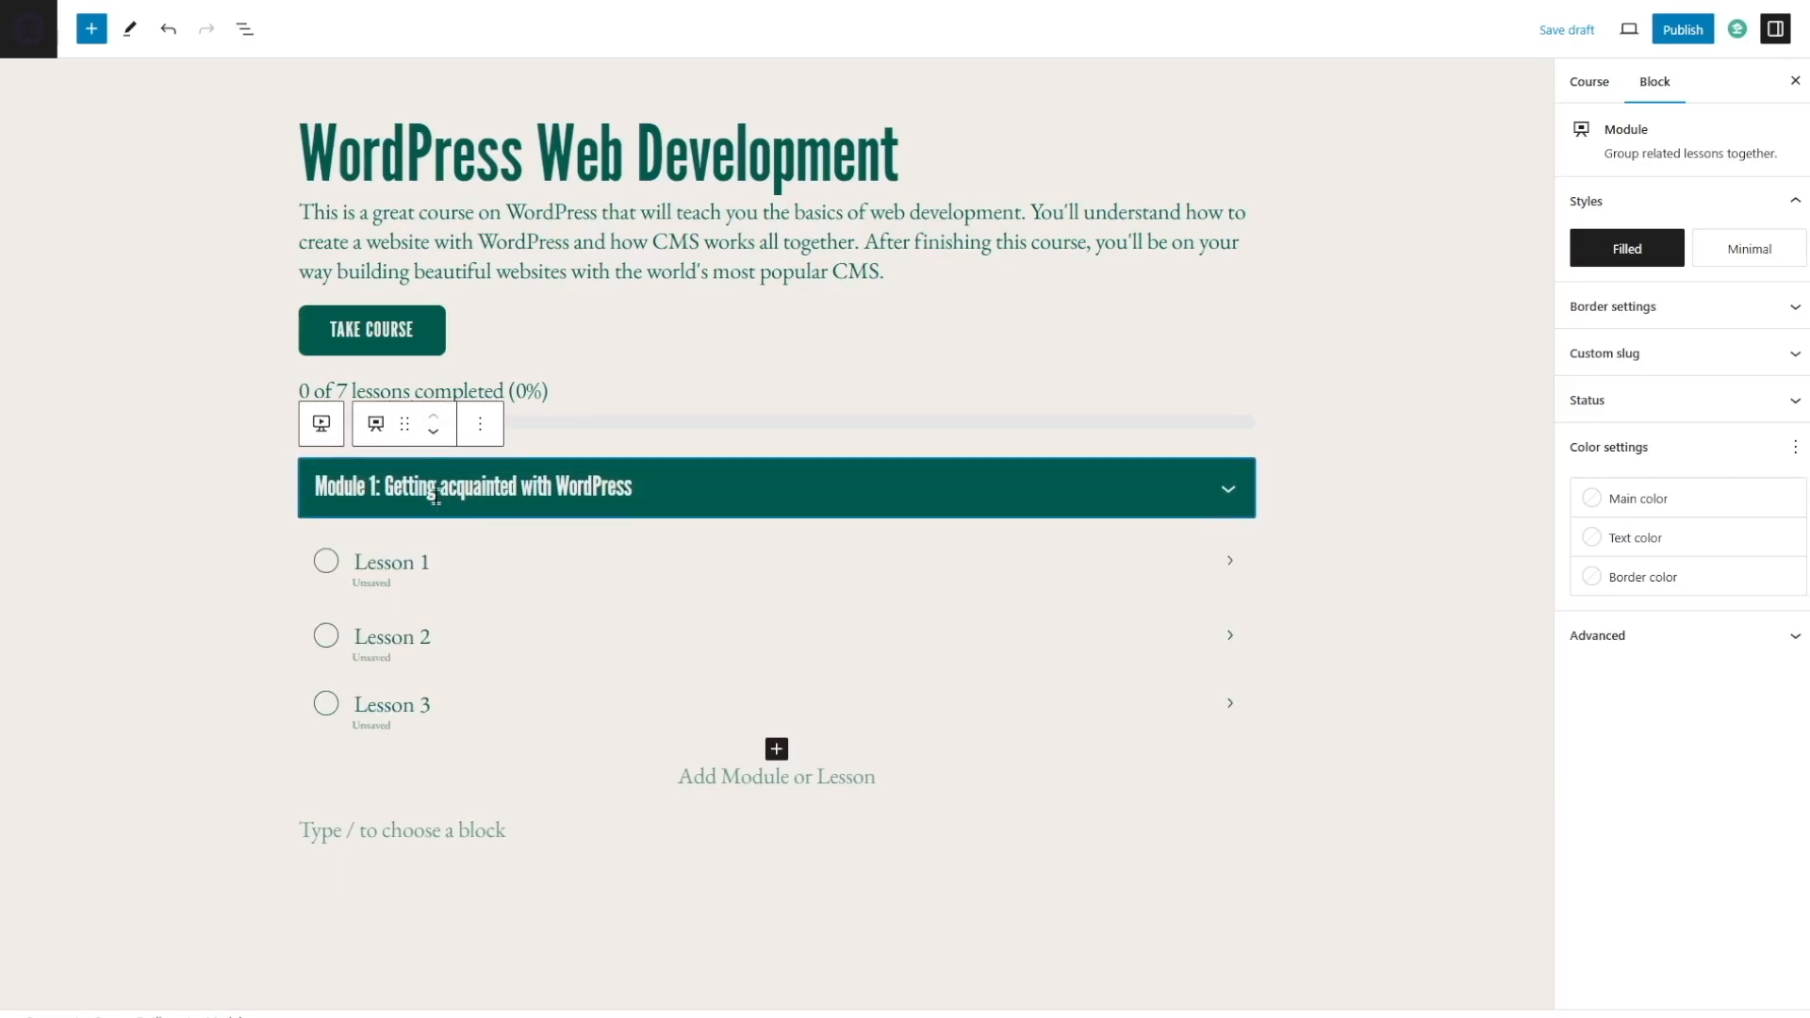
Step: Delete the placeholder lessons Lesson 1, Lesson 2 and Lesson 3 from the course outline
left_click(424, 573)
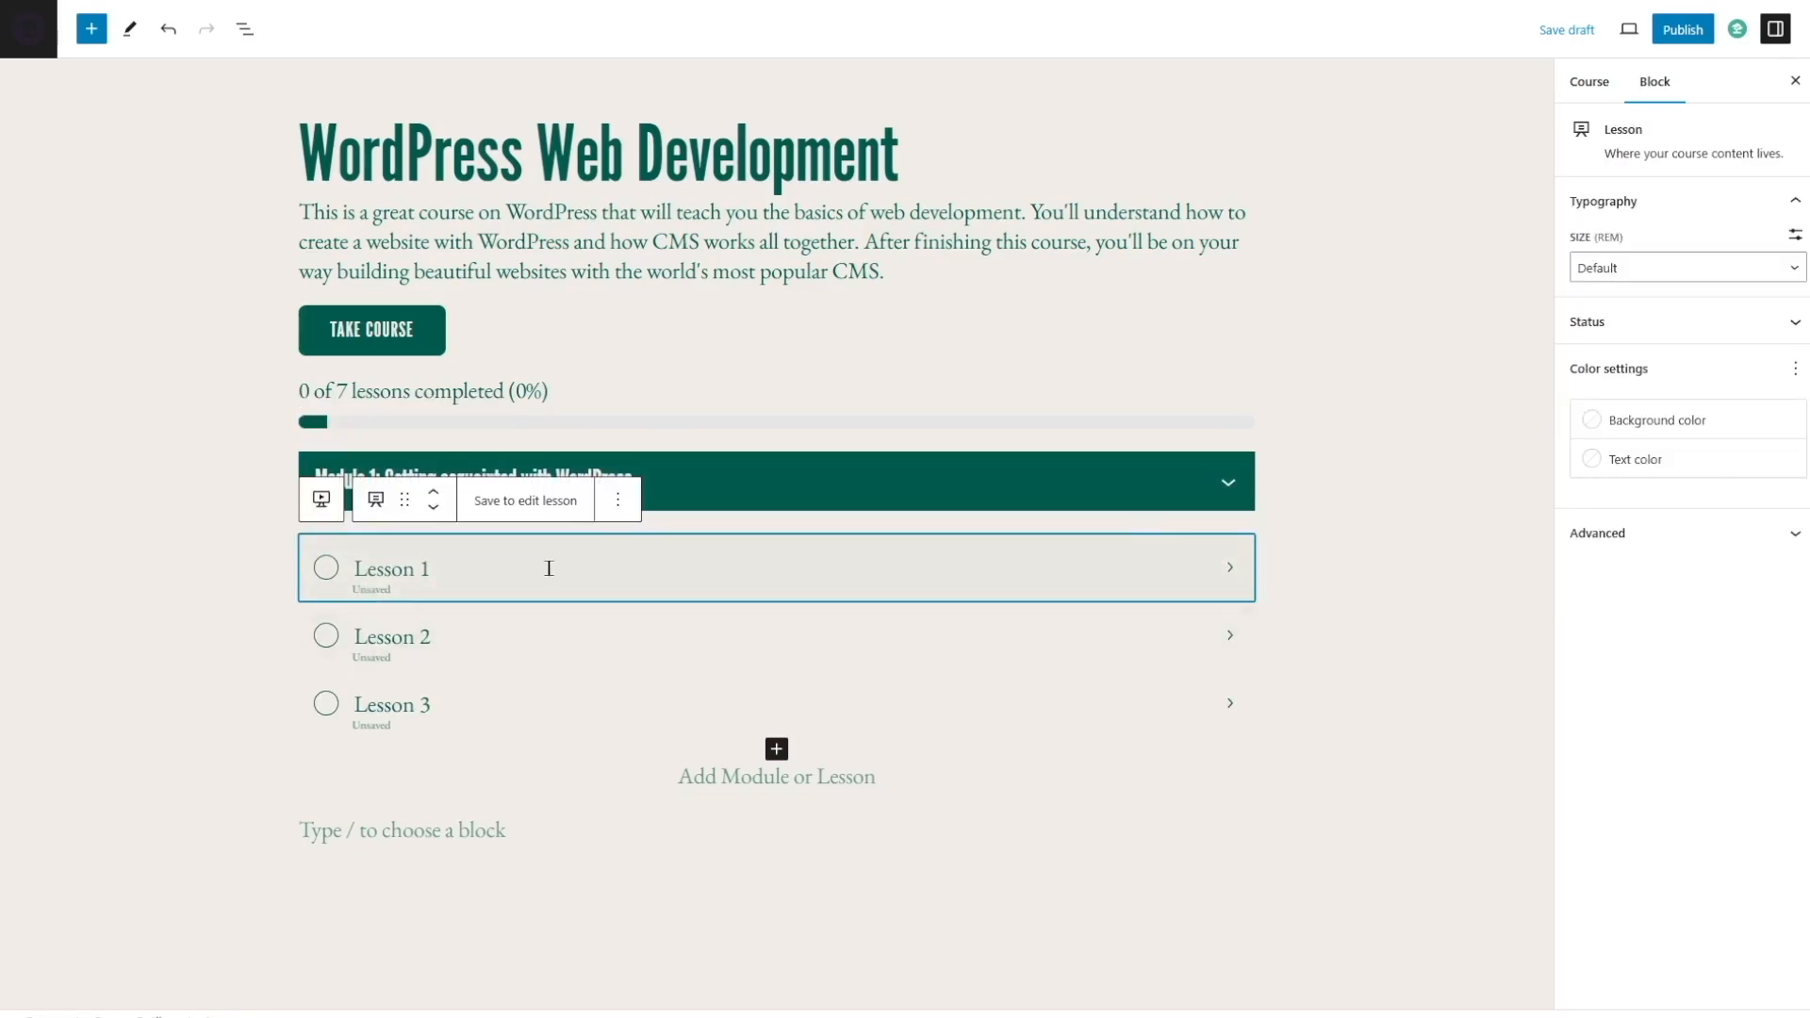
left_click(618, 500)
left_click(626, 758)
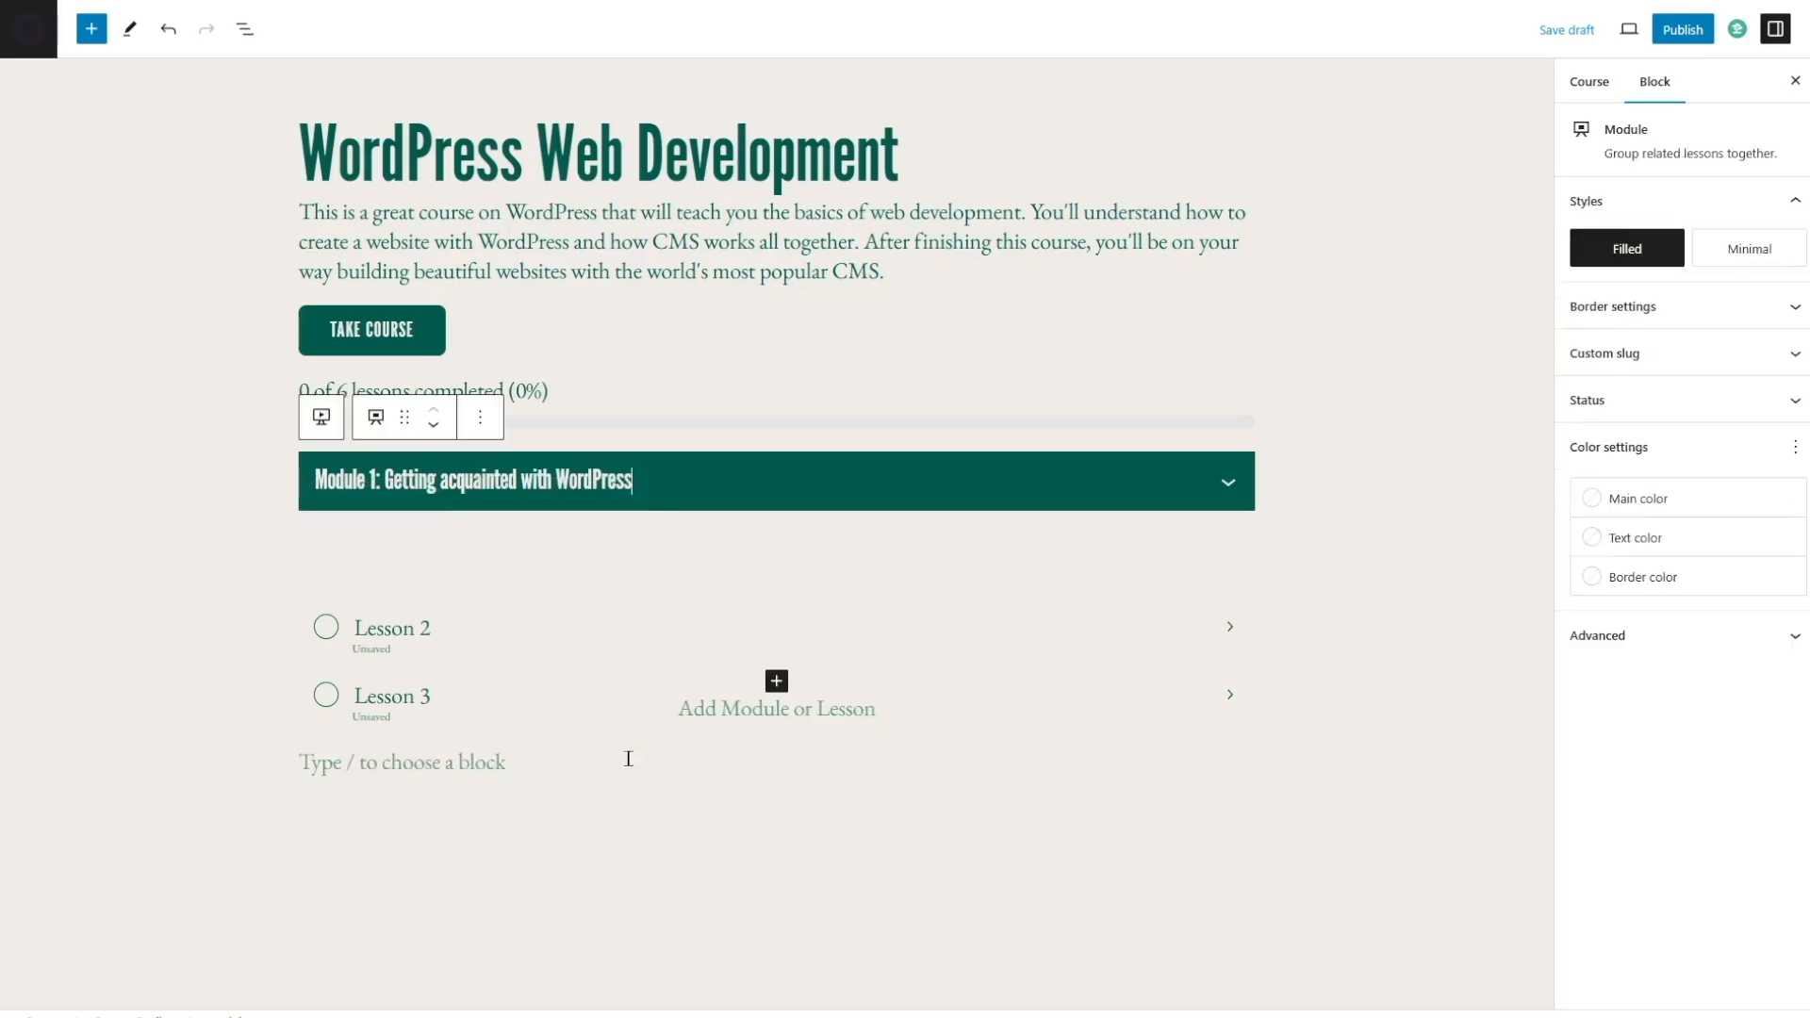
left_click(506, 561)
left_click(618, 499)
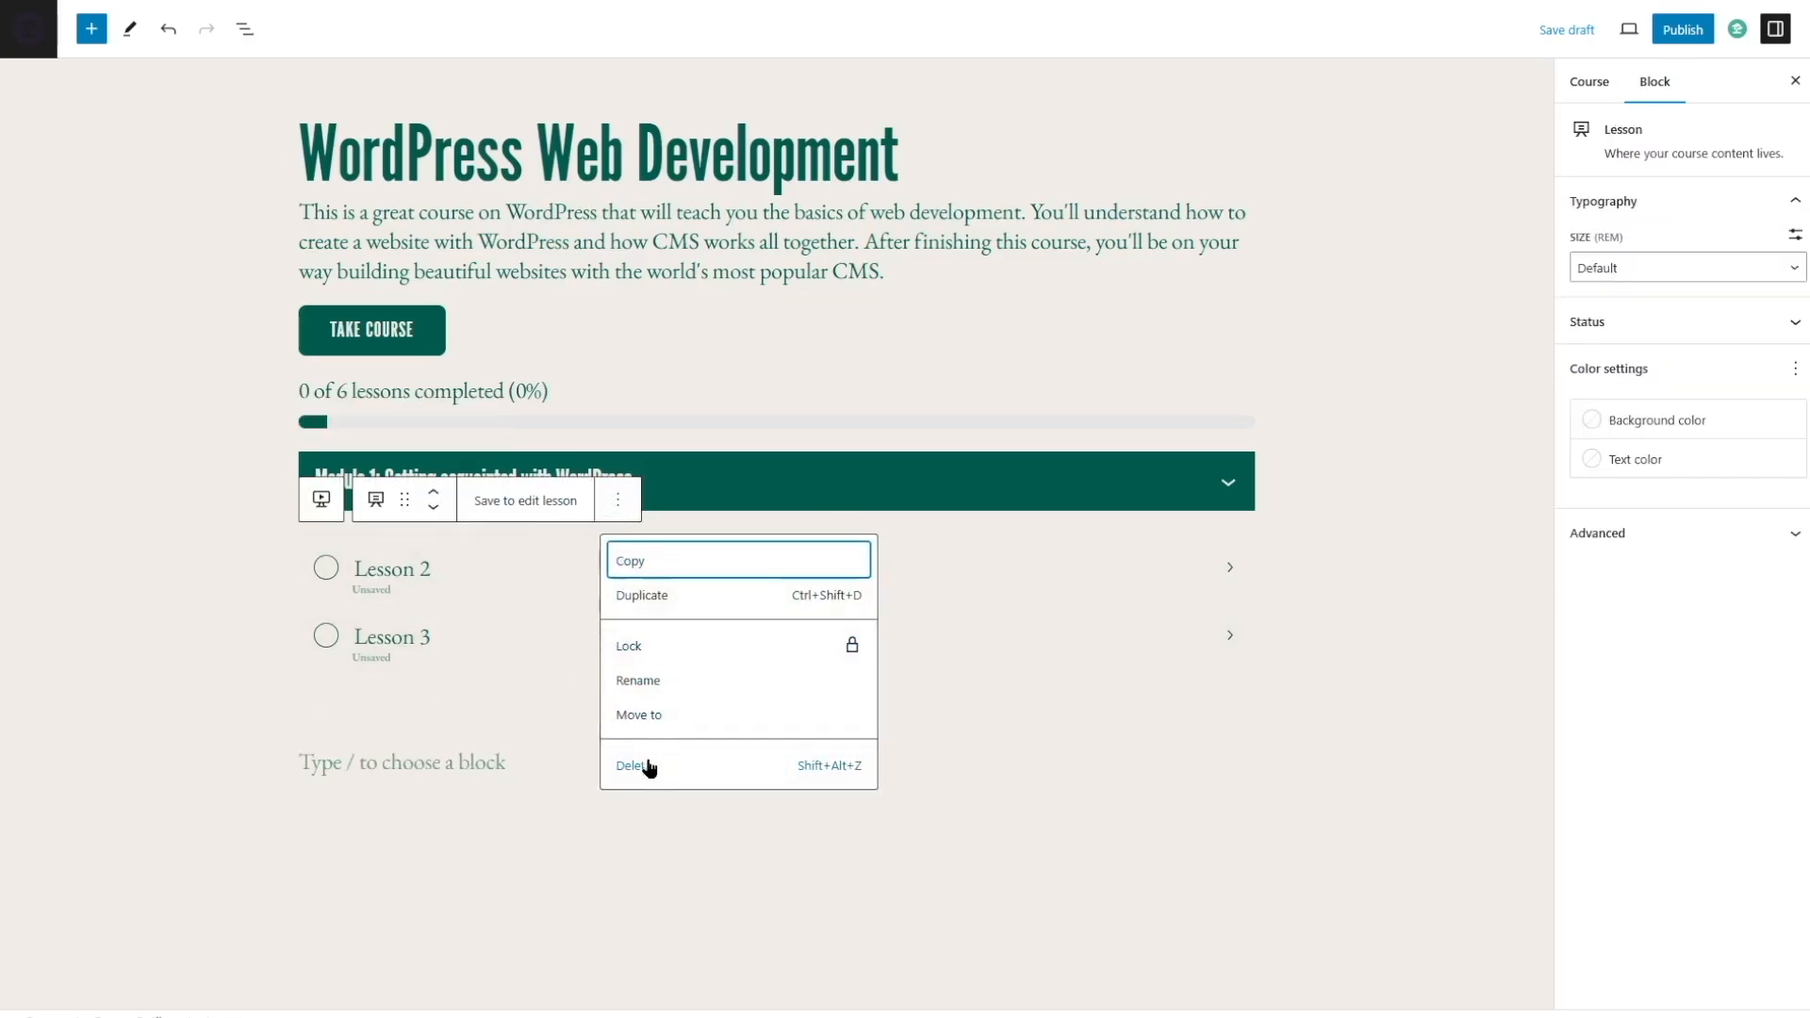
left_click(648, 764)
left_click(546, 554)
left_click(617, 500)
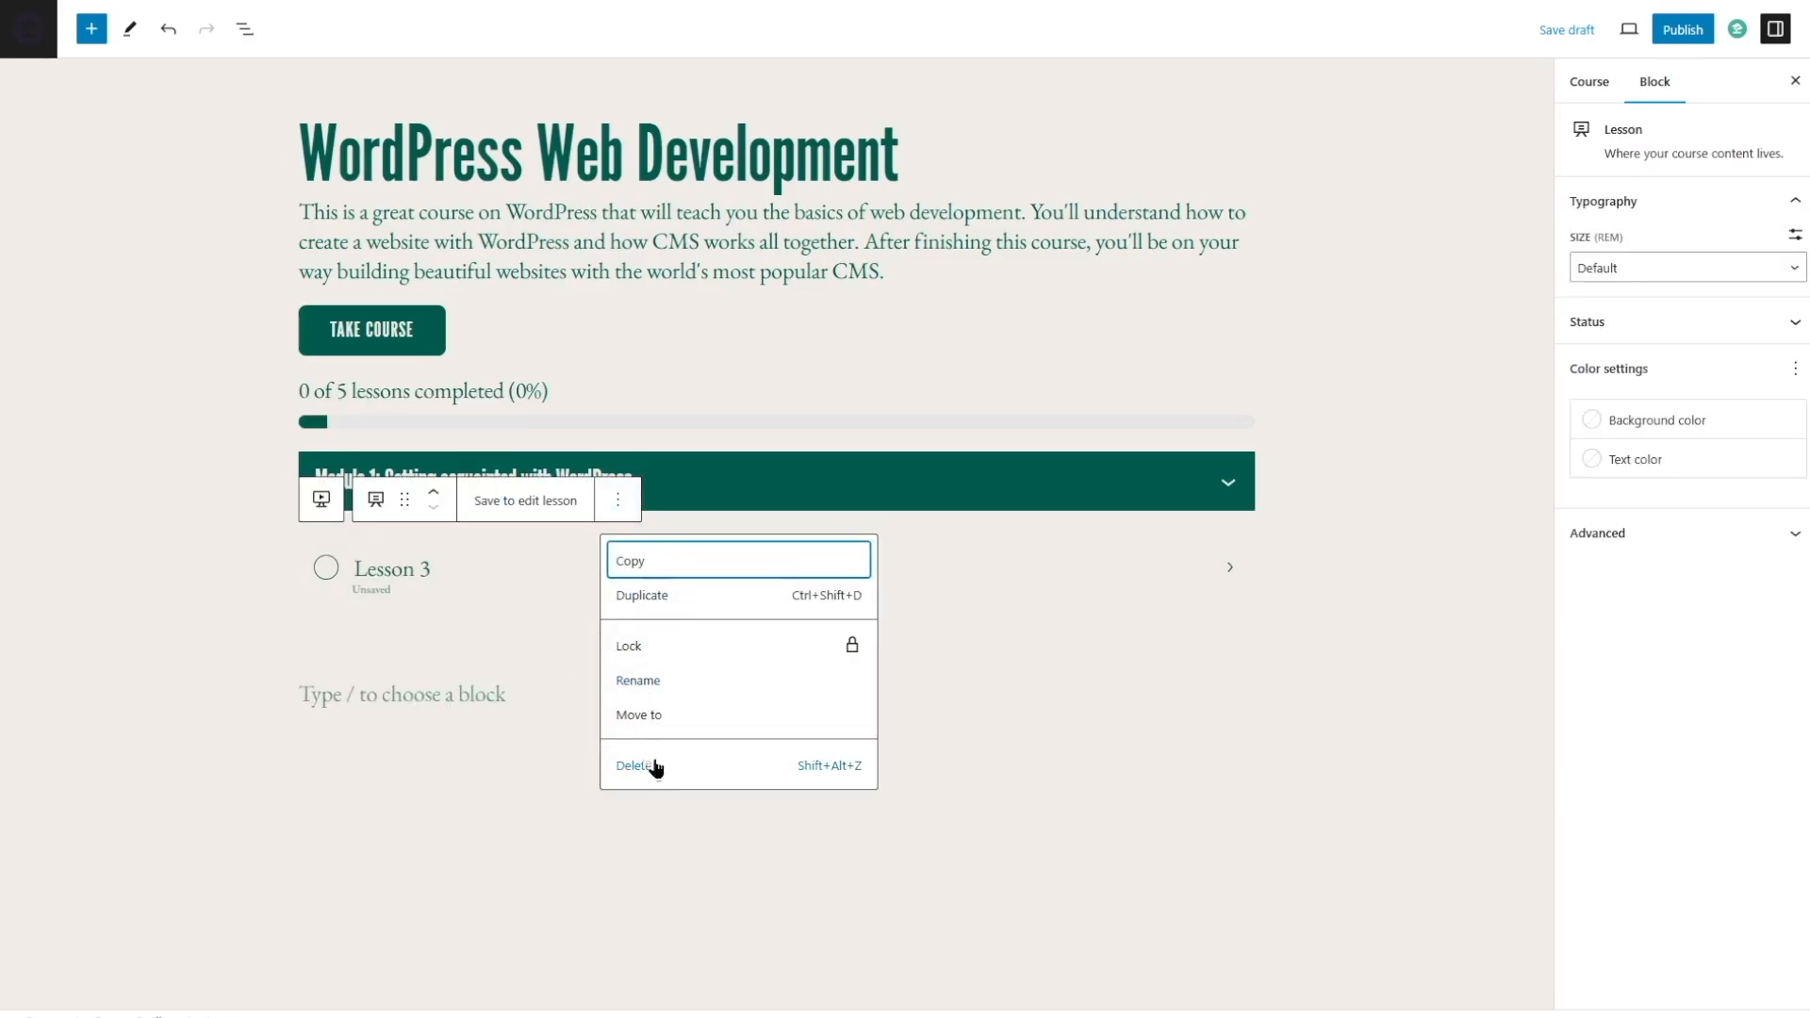
left_click(657, 764)
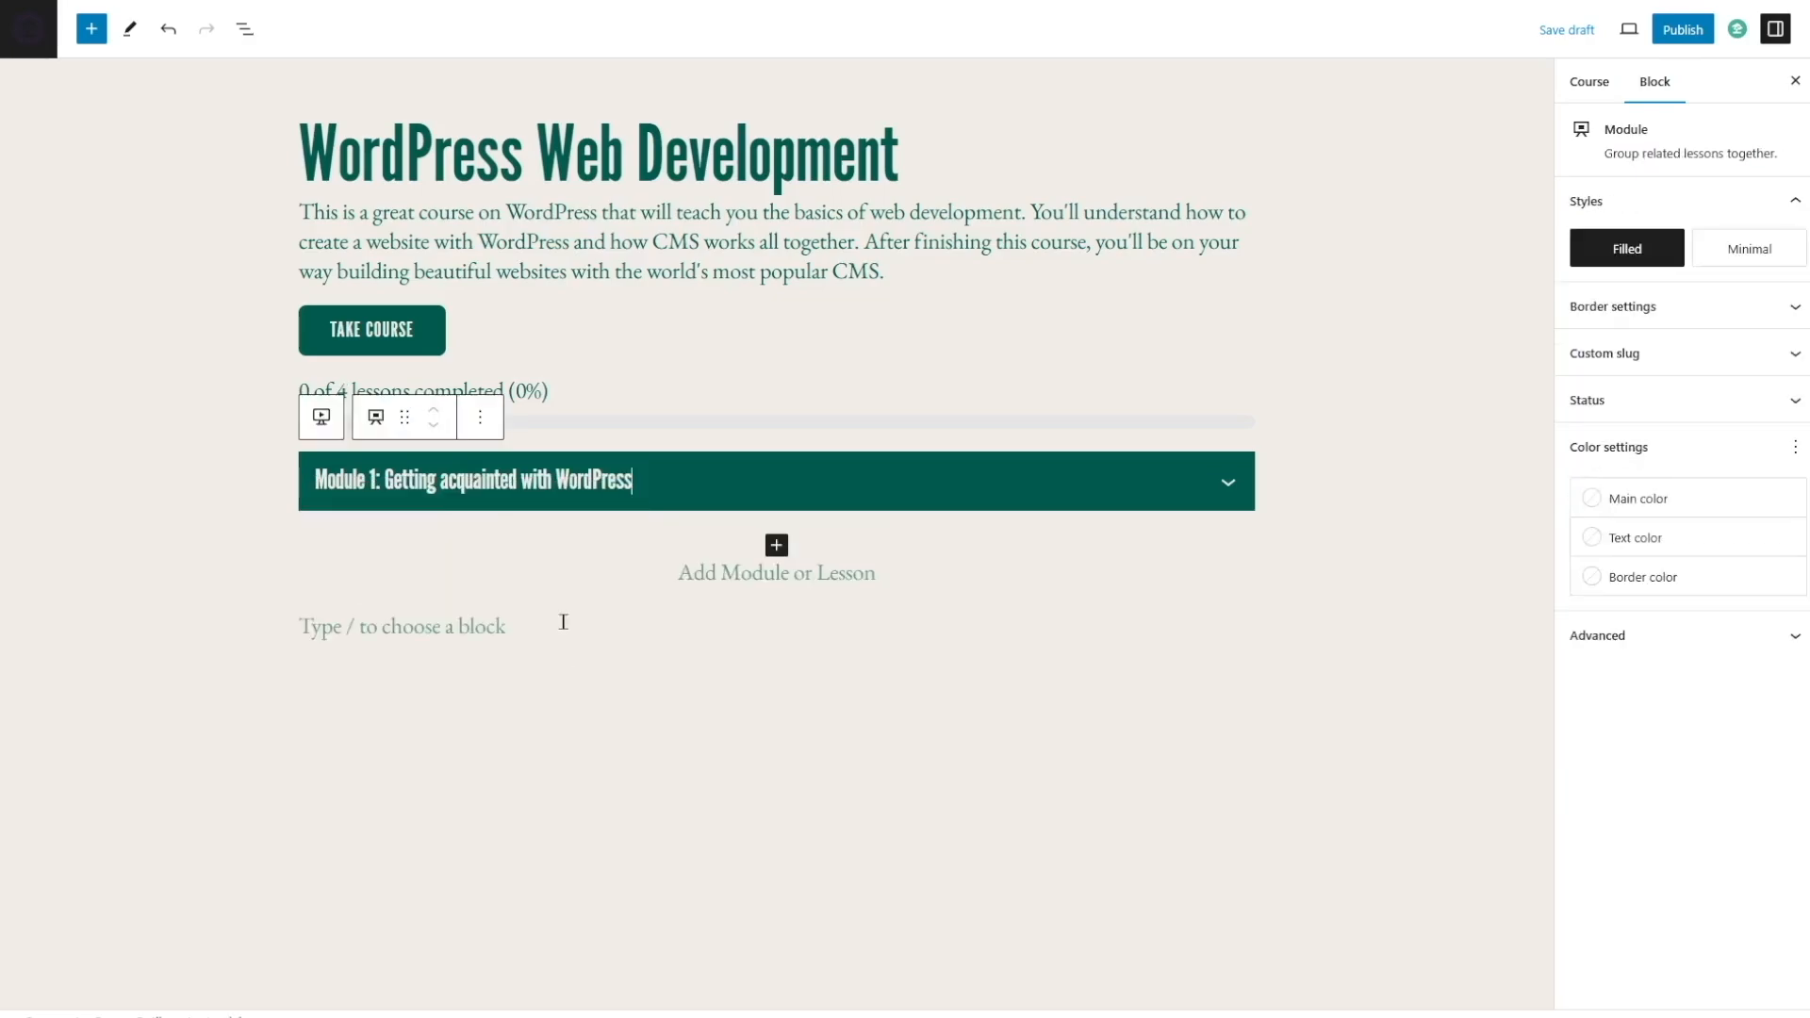
Step: Add "Module 2: WordPress admin dashboard" with a dashboard description and WordPress lessons on username and password, admin dashboard, themes and plugins, user roles and general settings
left_click(777, 545)
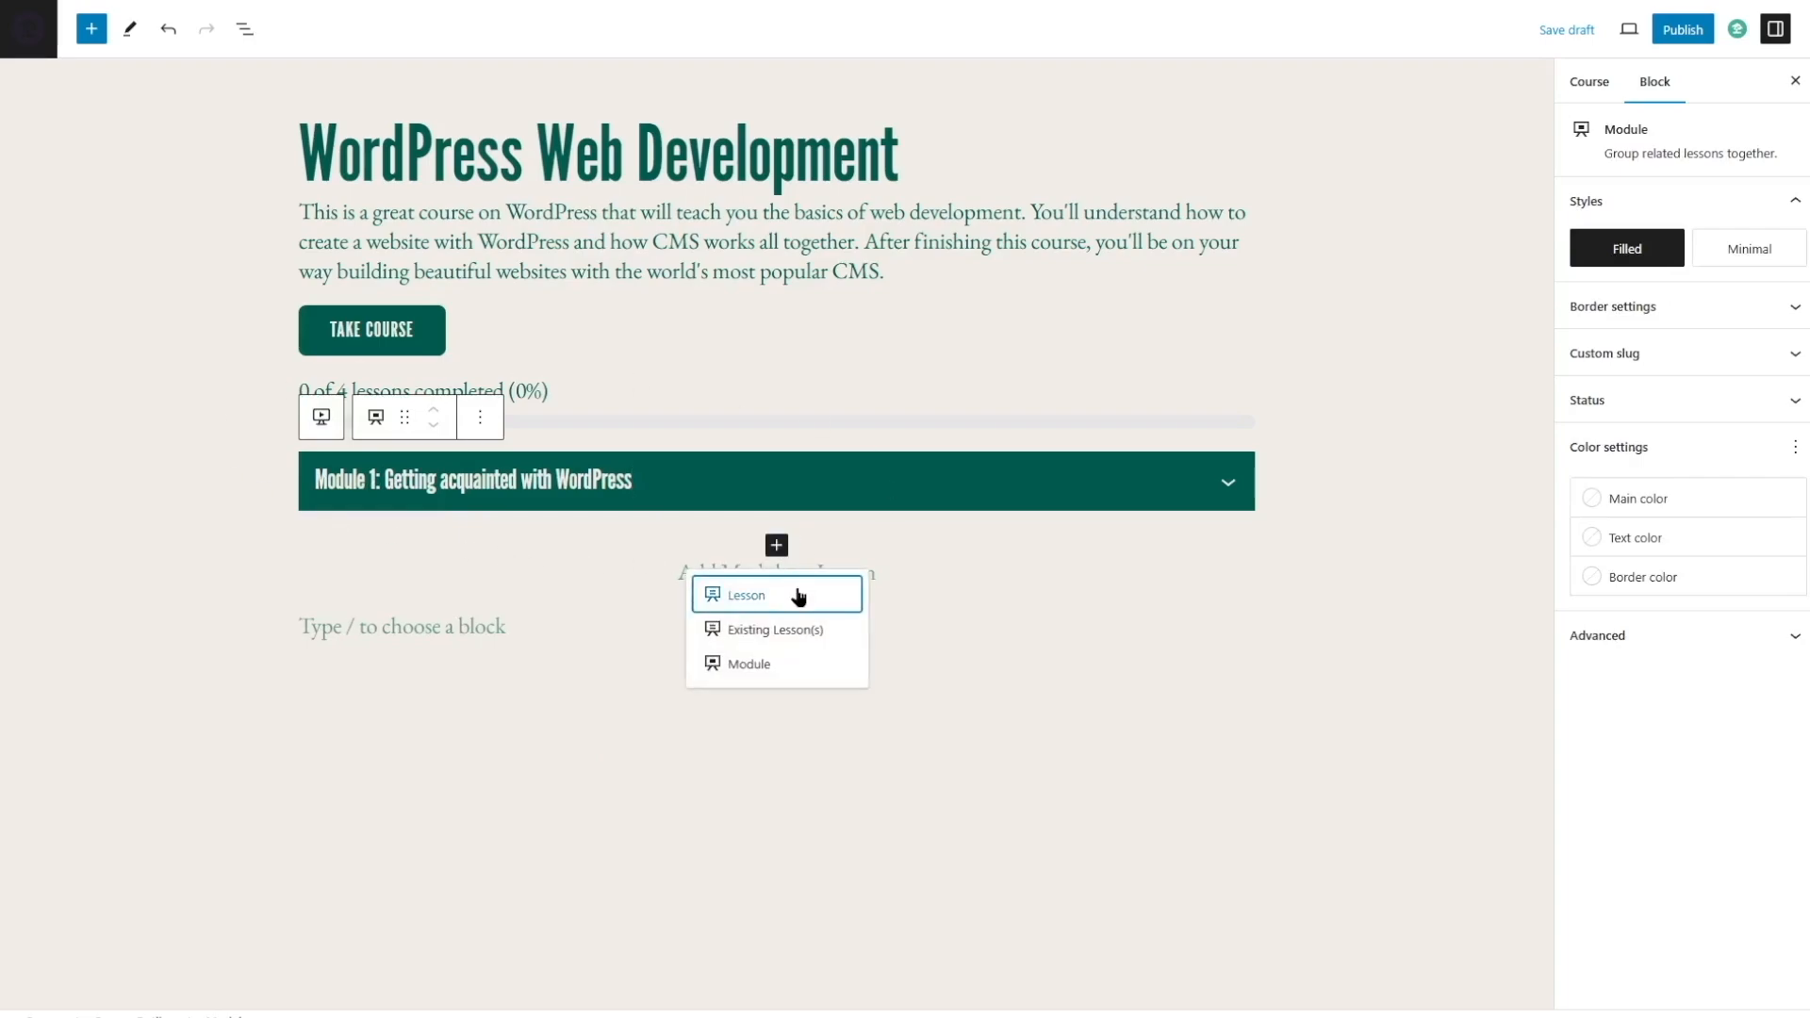
left_click(710, 669)
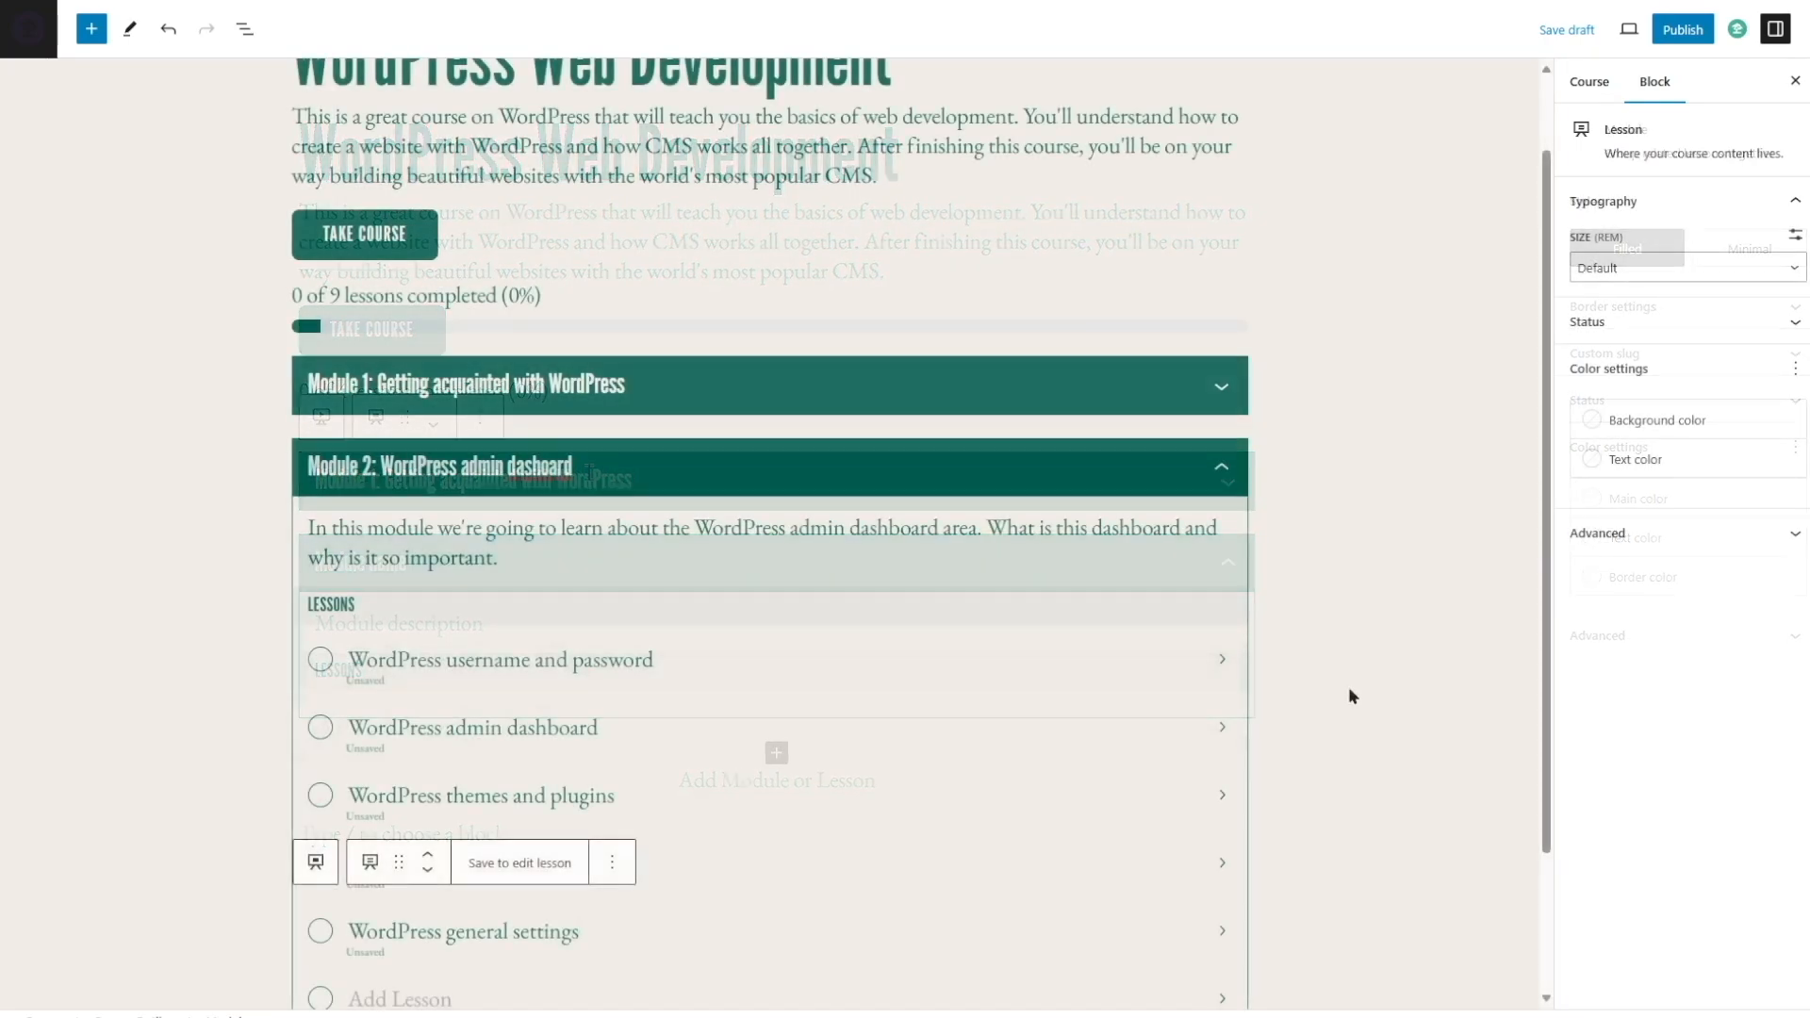
scroll(499, 695, "down", 1)
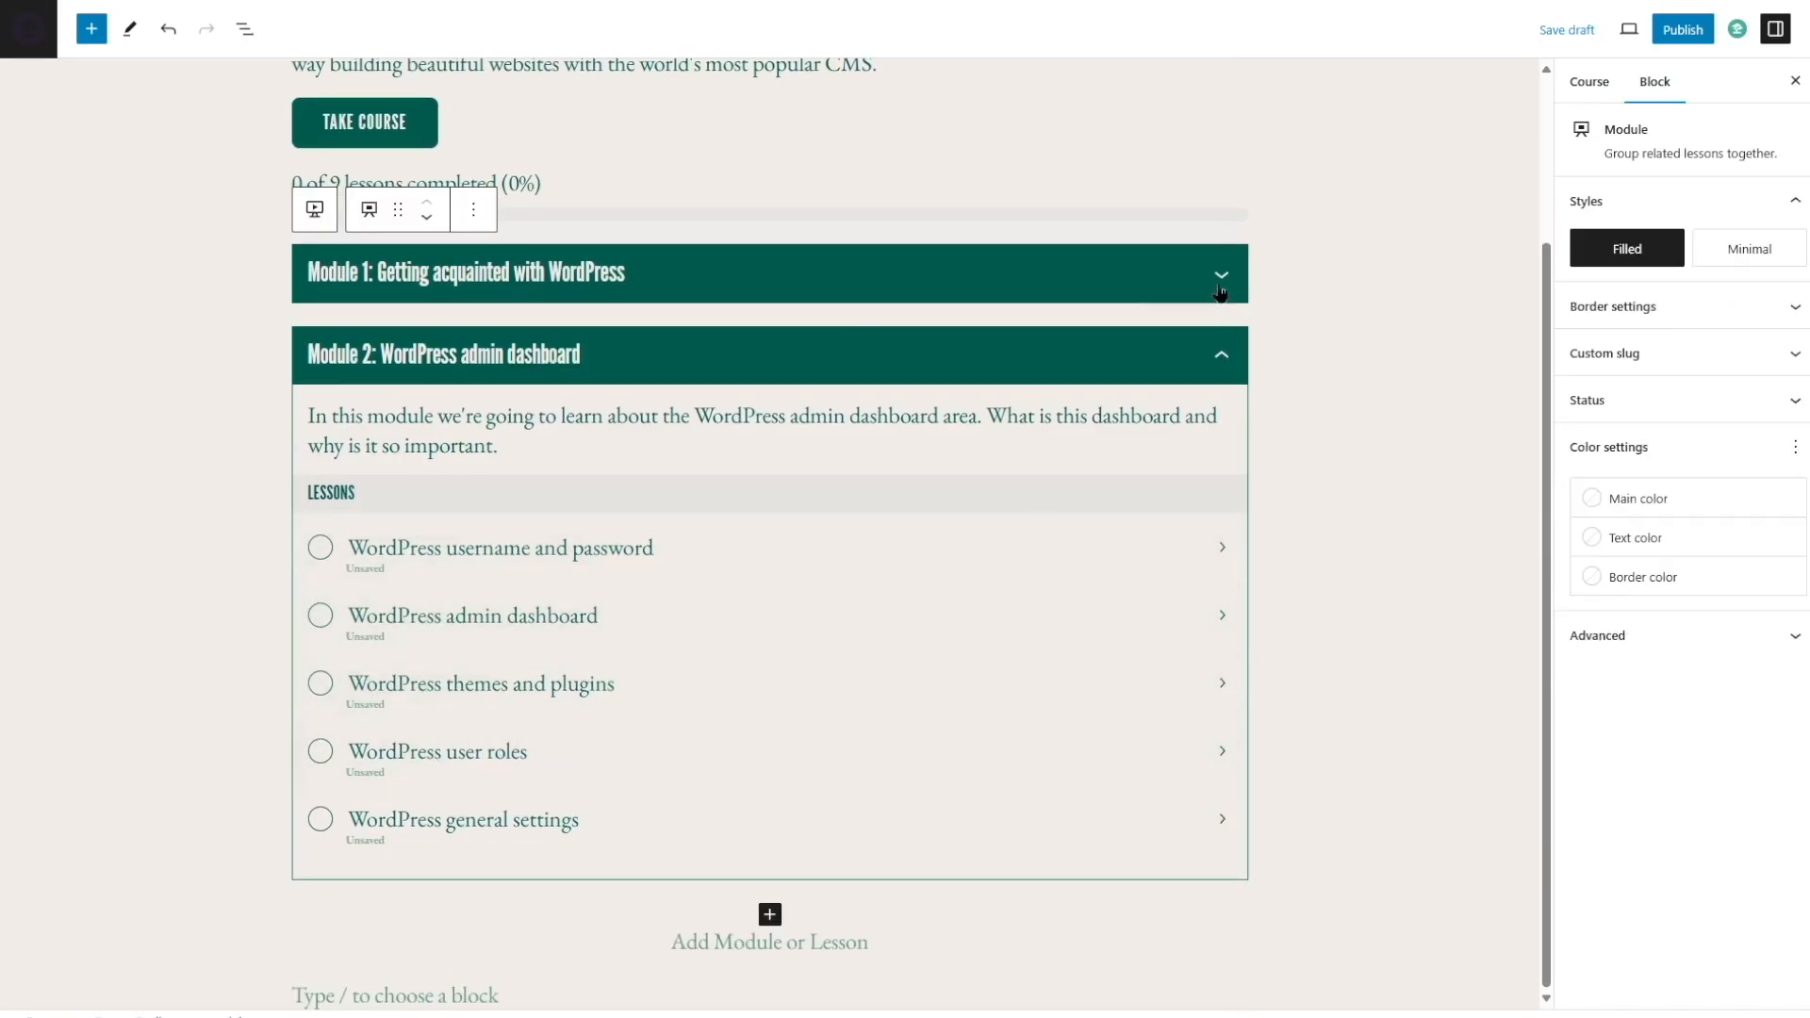
Step: Expand Module 1 and review the descriptions and lesson lists of both modules
left_click(1225, 288)
scroll(608, 373, "down", 5)
scroll(479, 379, "up", 4)
scroll(659, 270, "down", 4)
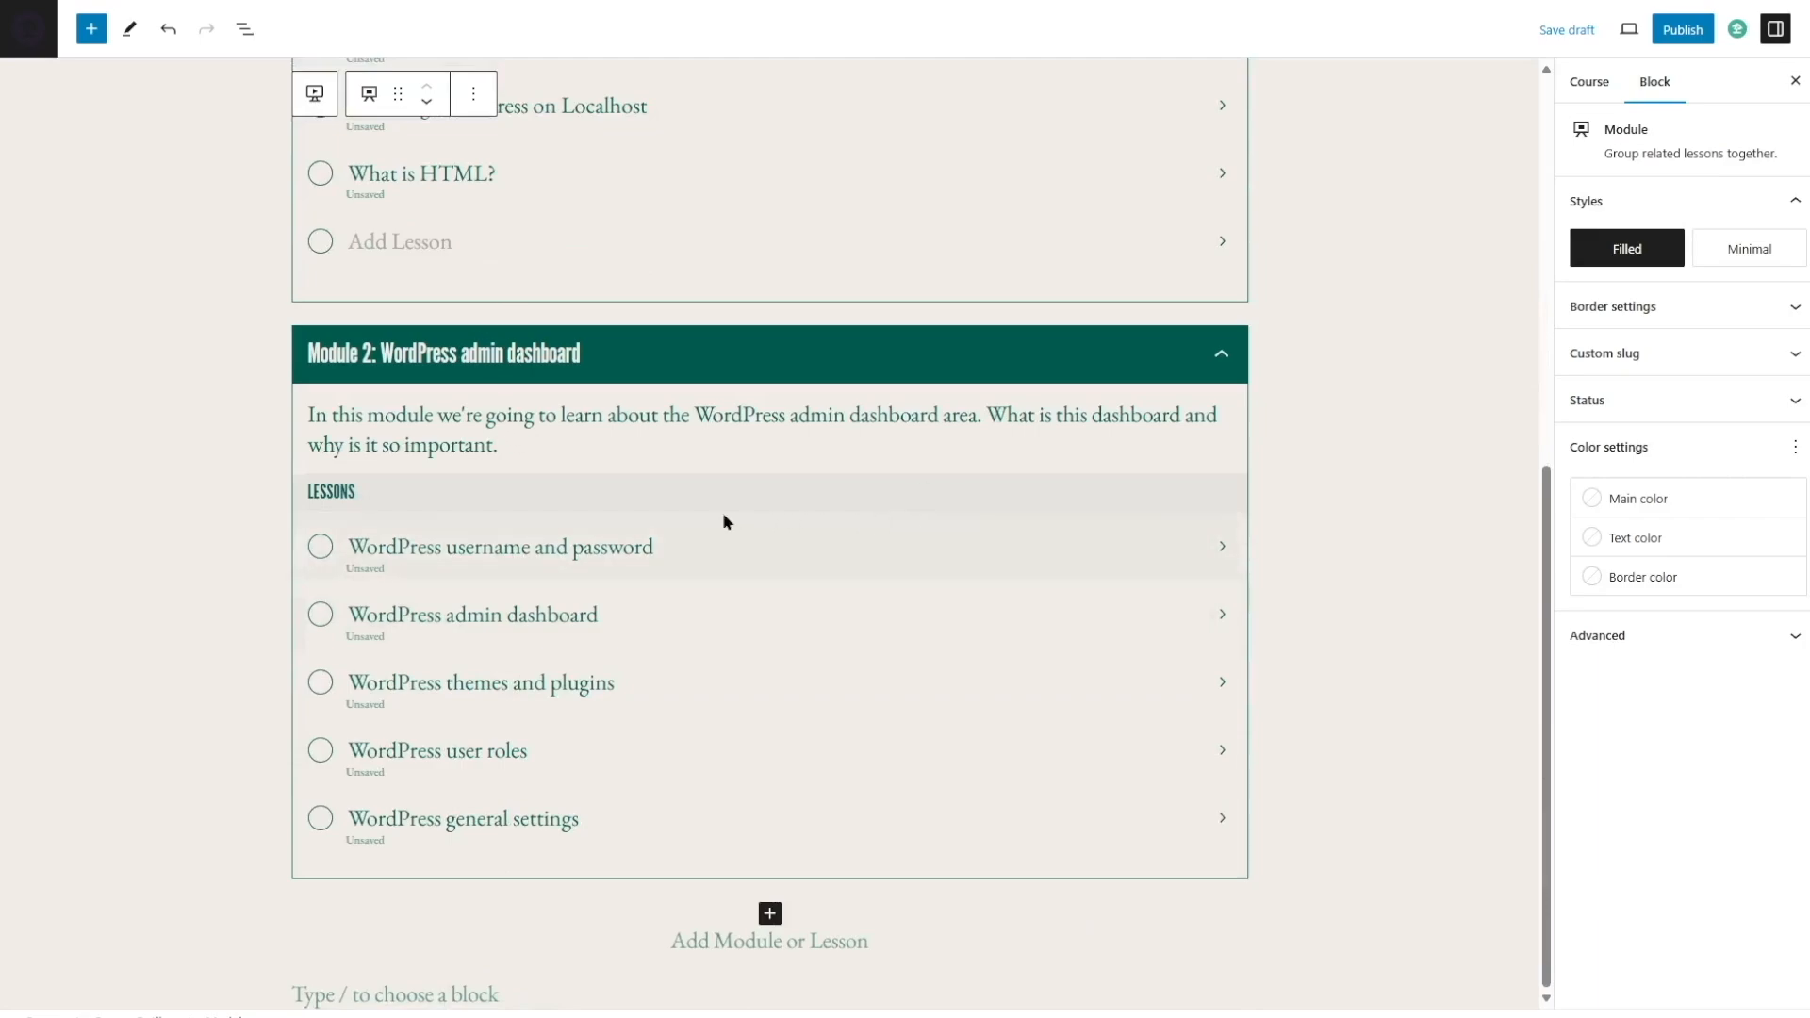
scroll(725, 519, "up", 4)
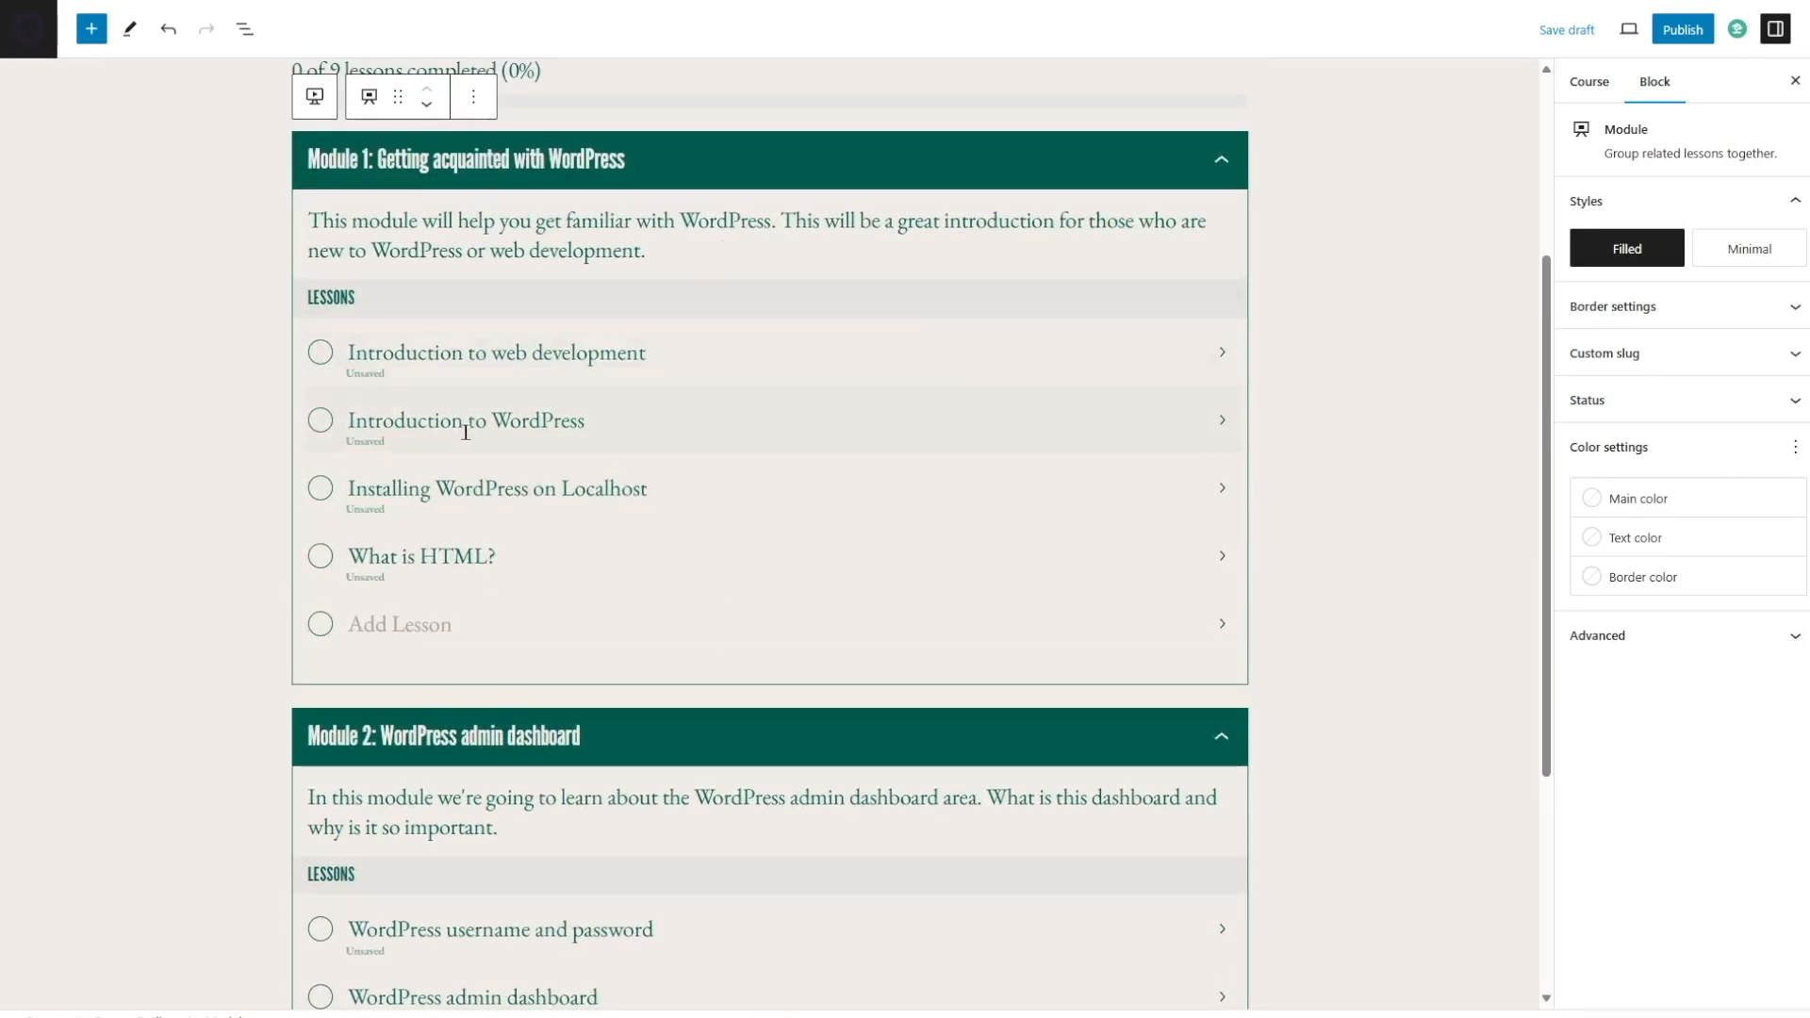
scroll(466, 431, "down", 3)
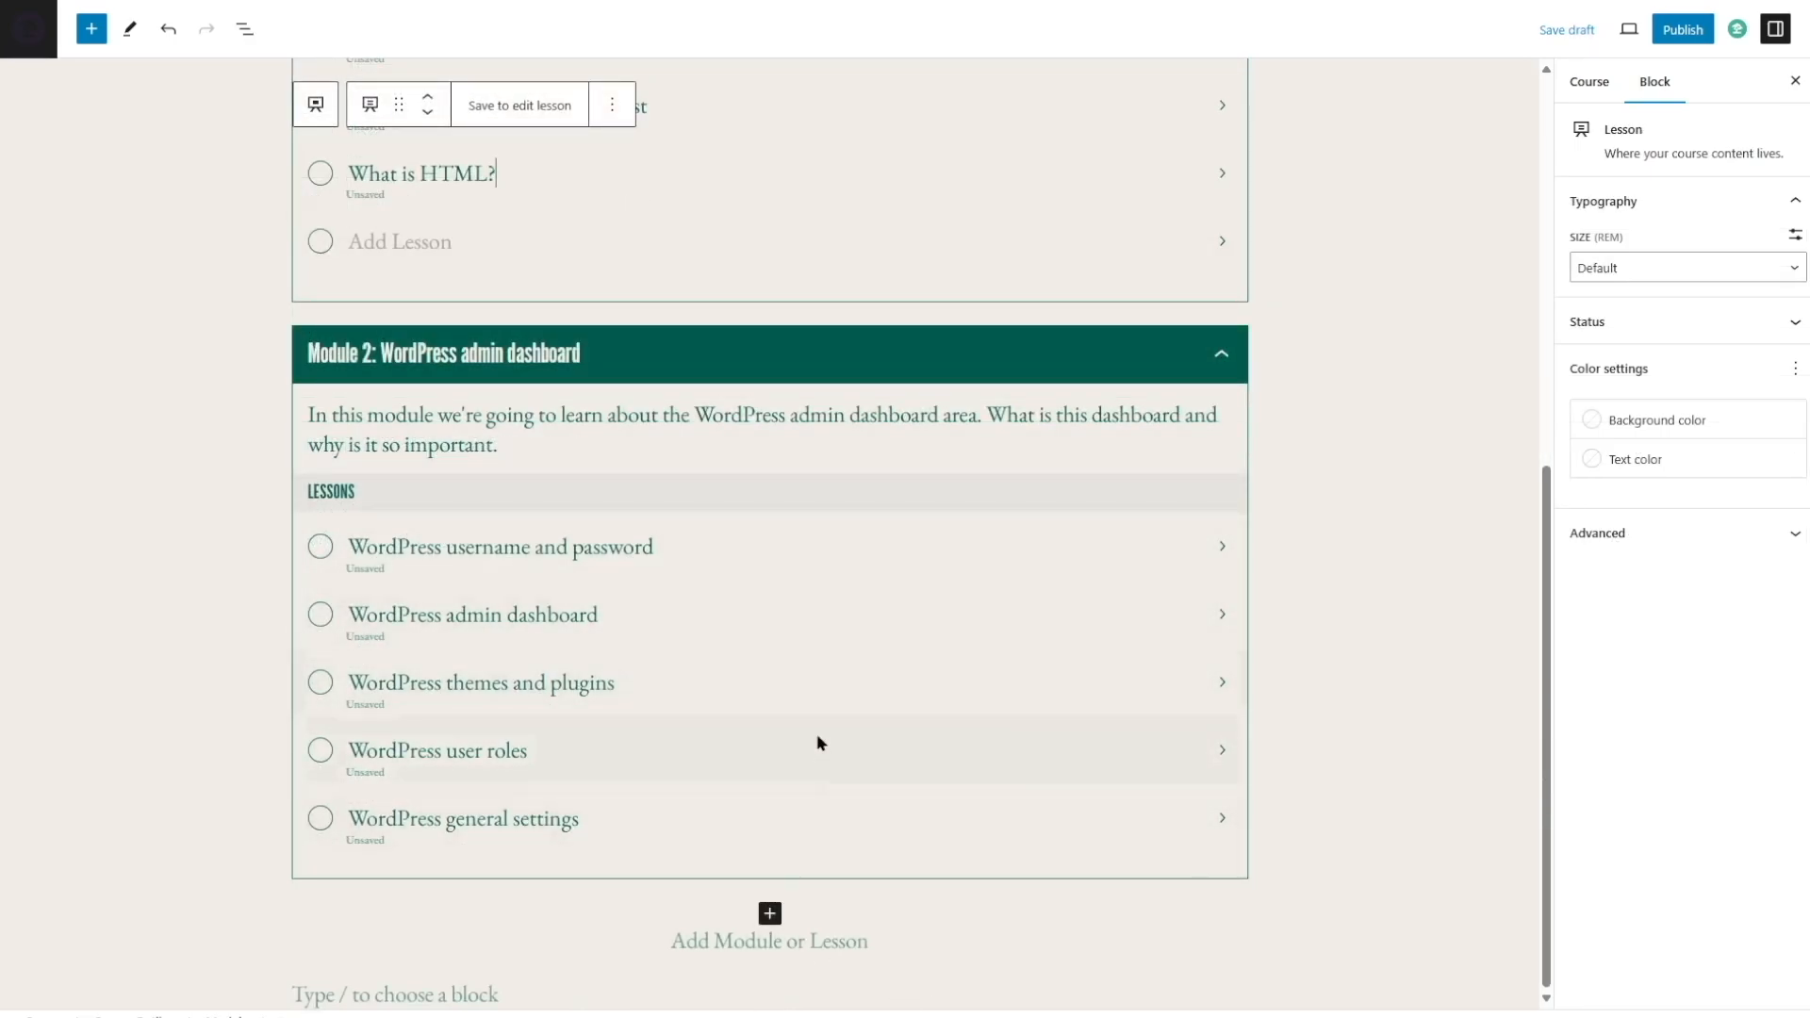
scroll(816, 716, "up", 4)
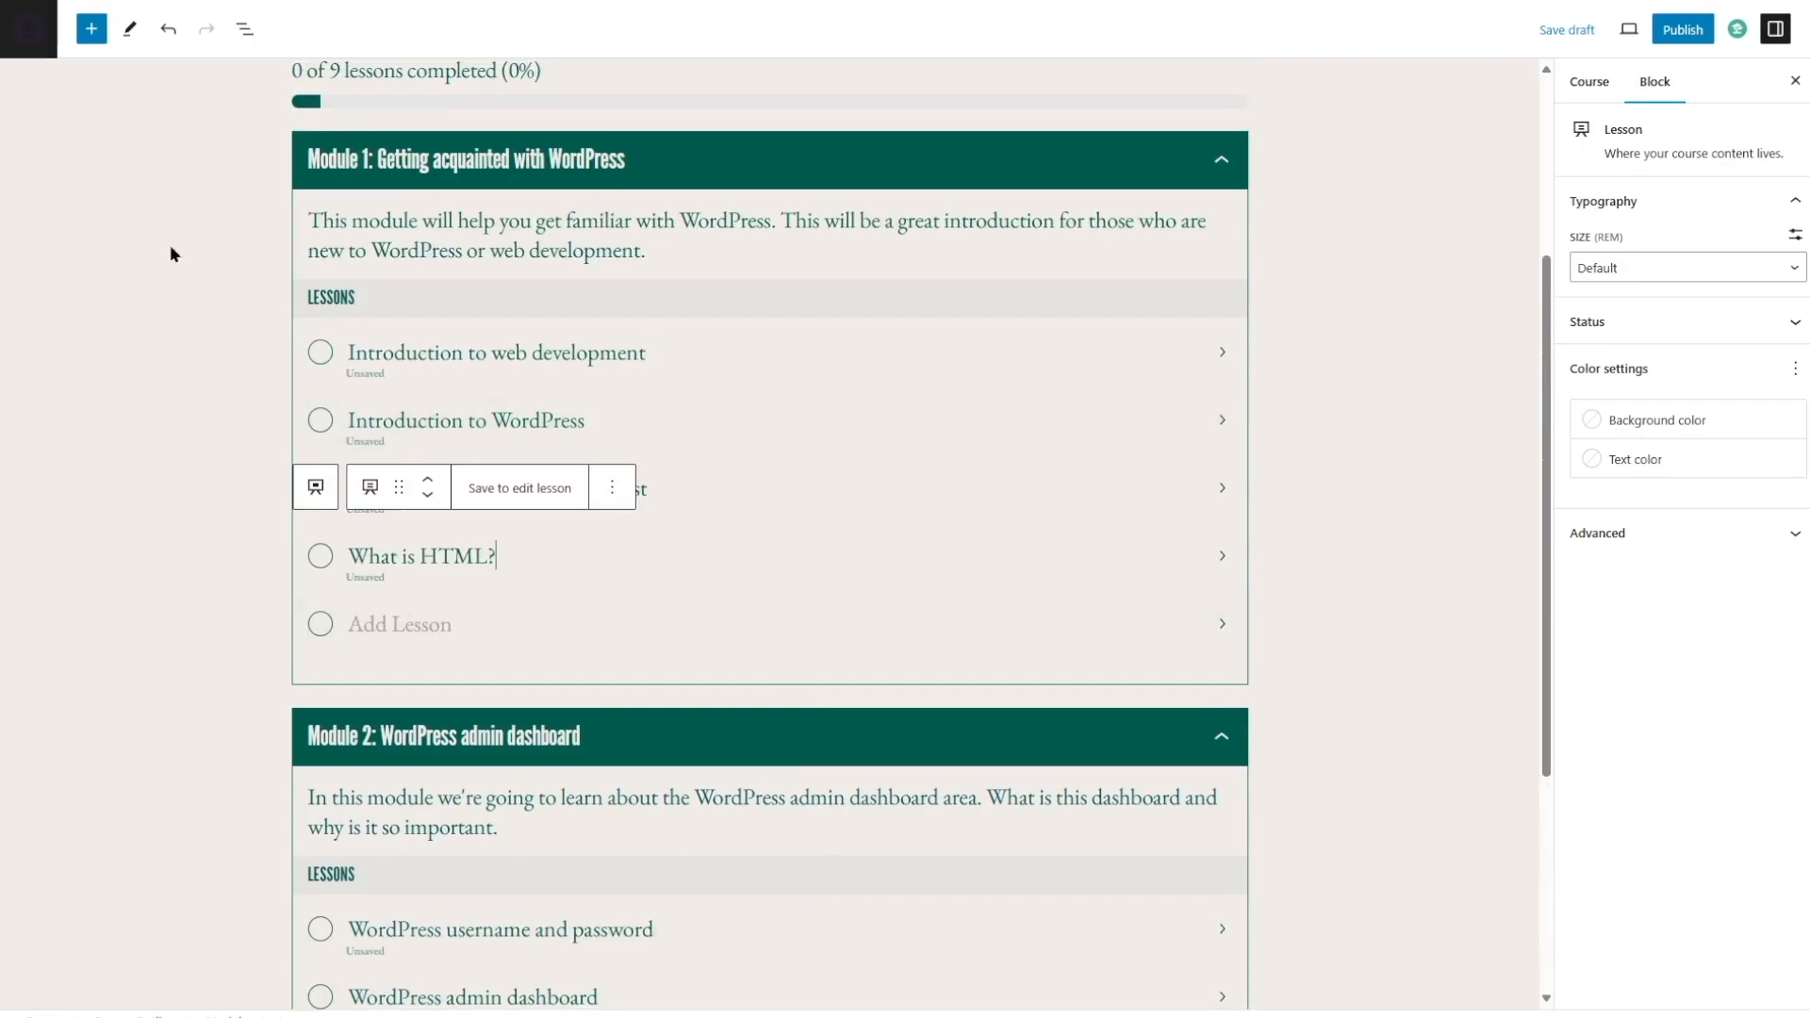
Step: Save the course from the "Introduction to web development" lesson so that its lessons can be edited
left_click(616, 354)
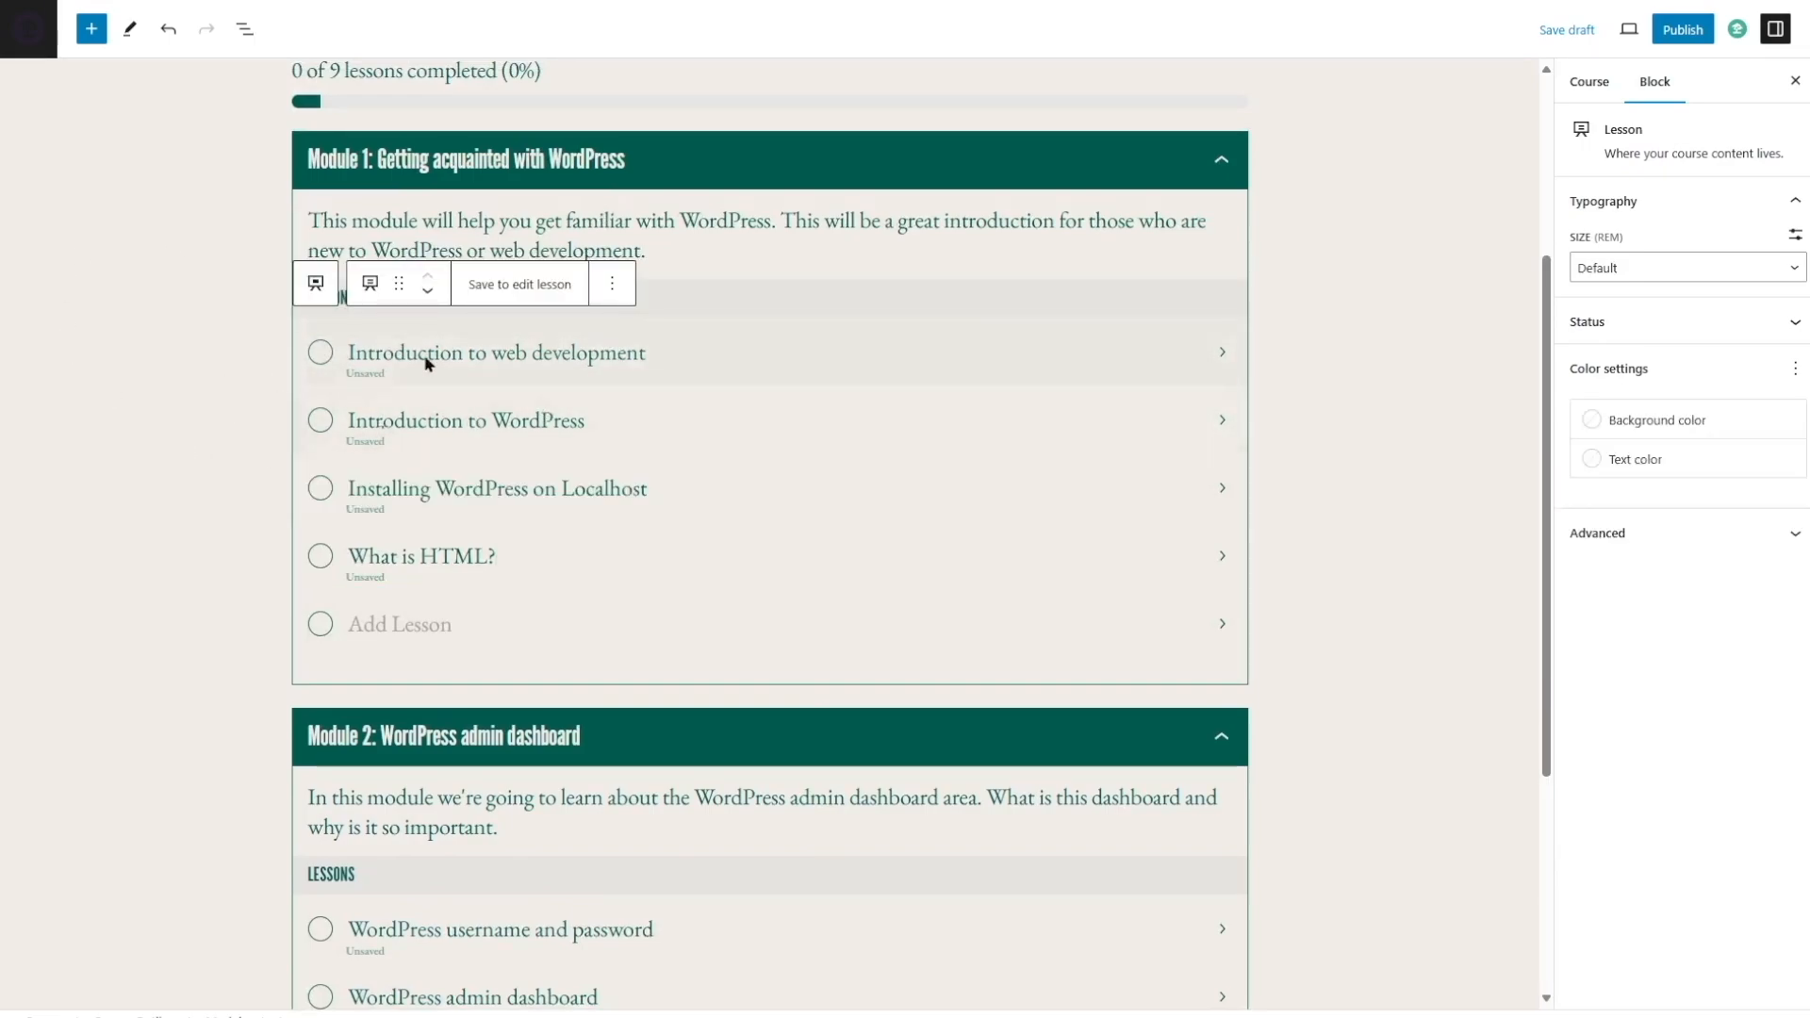
scroll(515, 552, "down", 3)
scroll(530, 642, "up", 4)
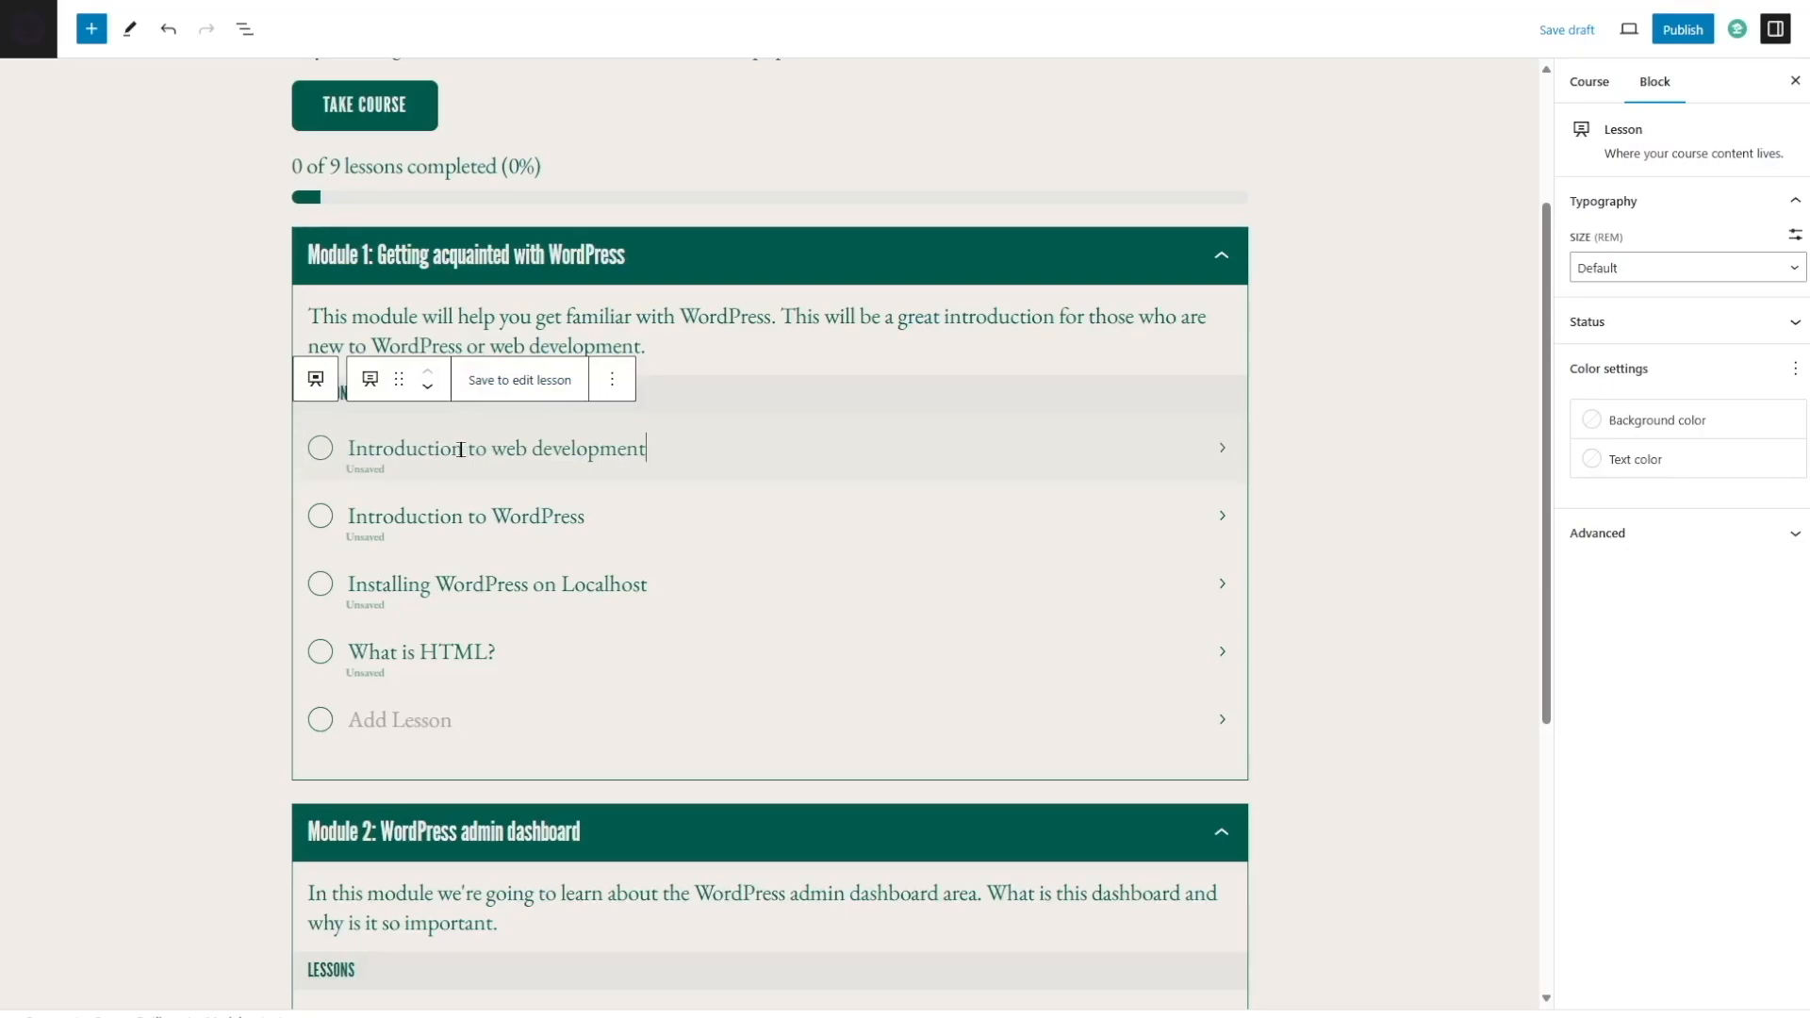
left_click(503, 381)
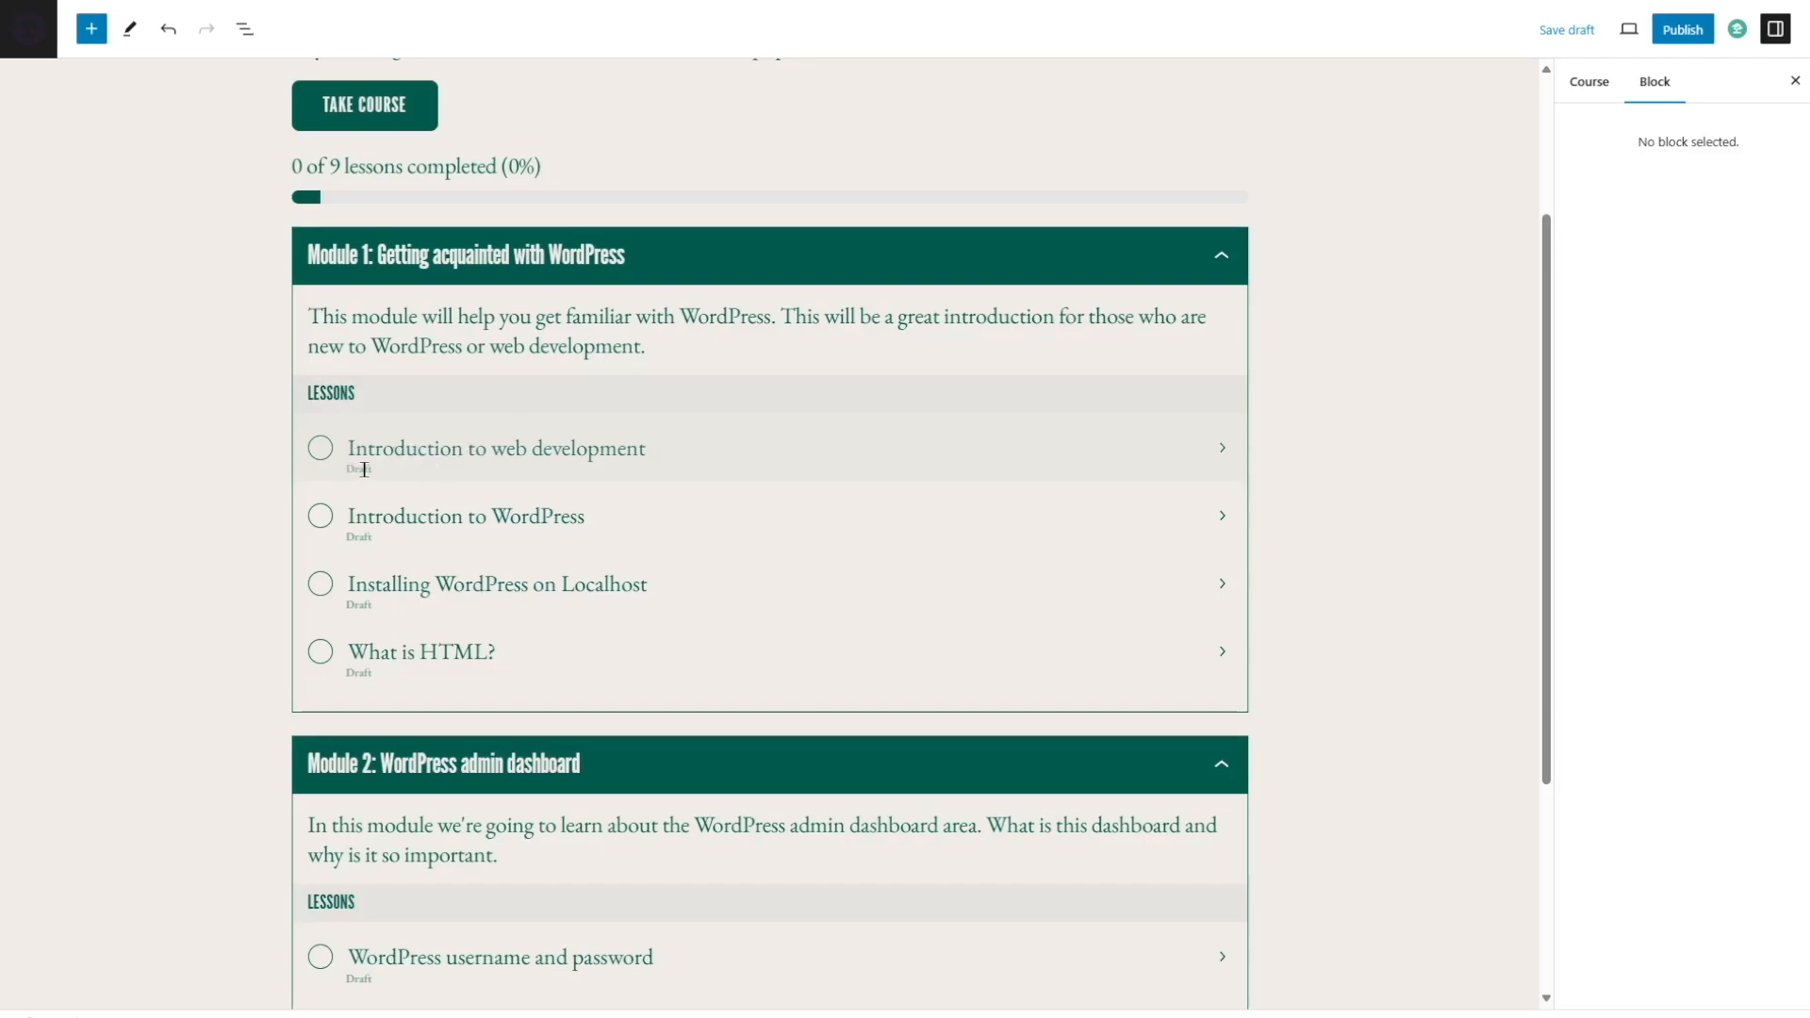
Step: Check the edit option on the saved Module 1 lessons and select "Introduction to web development"
left_click(521, 440)
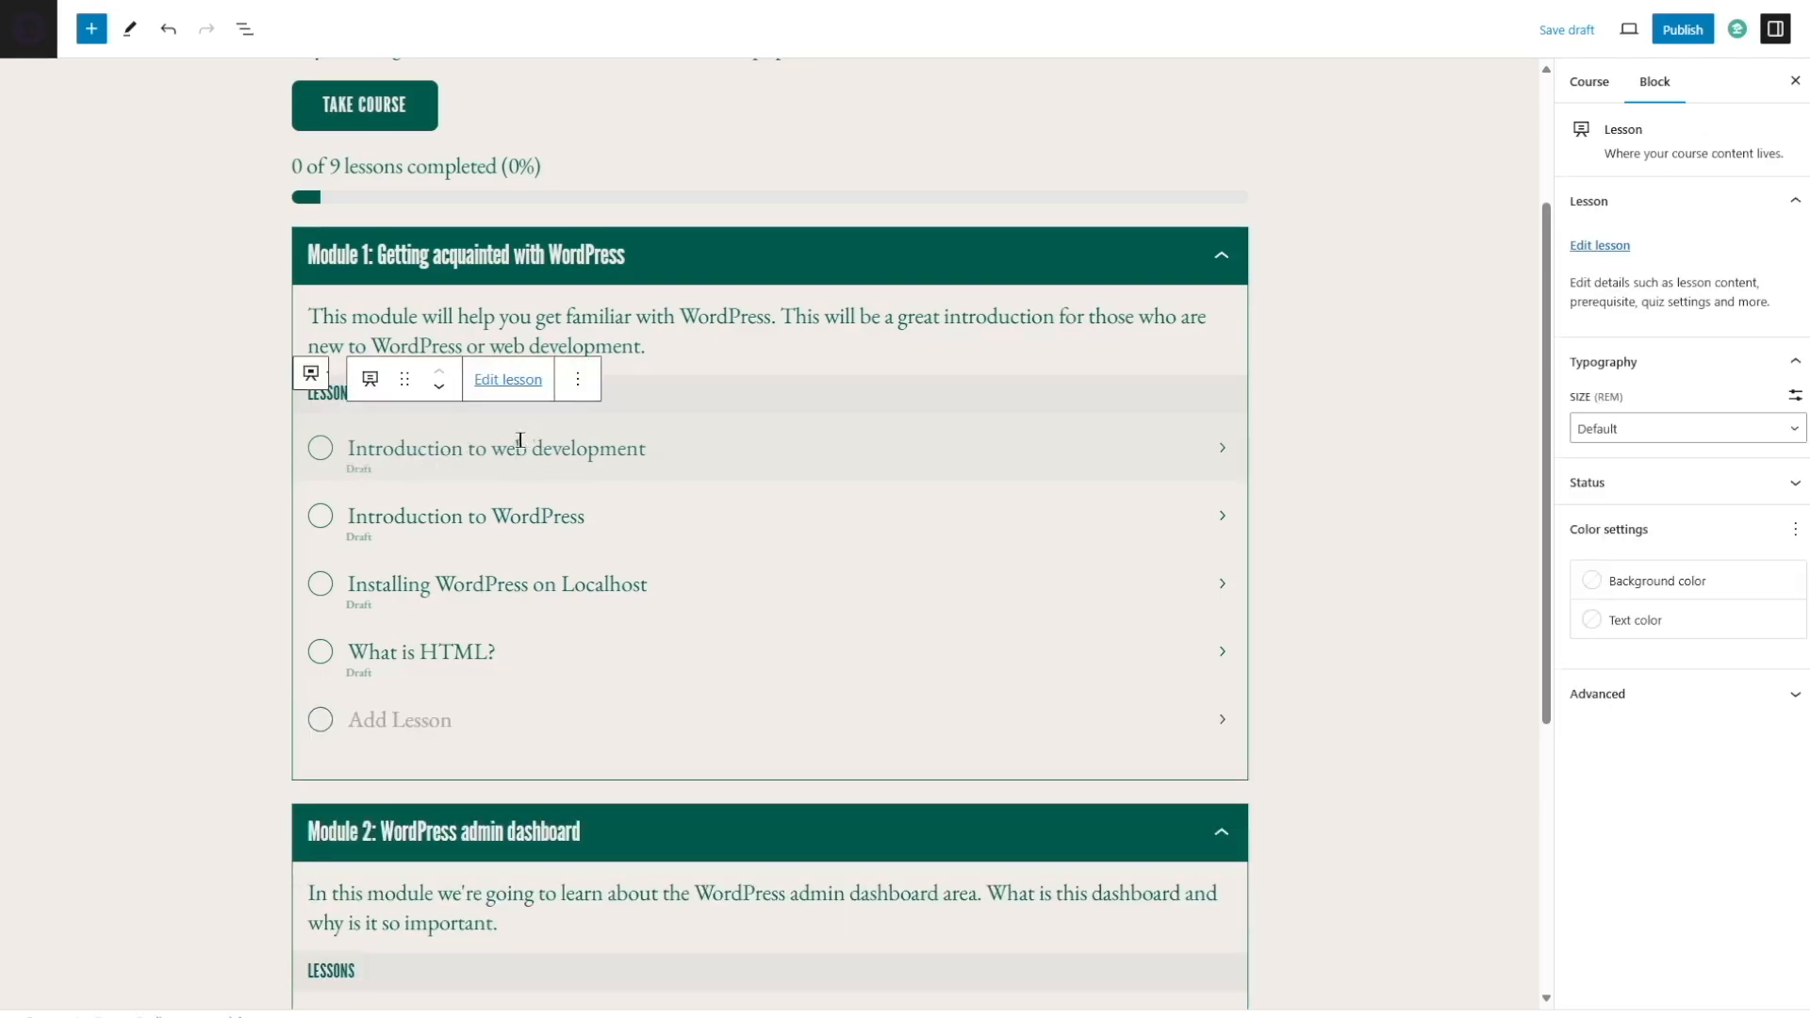
left_click(487, 516)
left_click(484, 583)
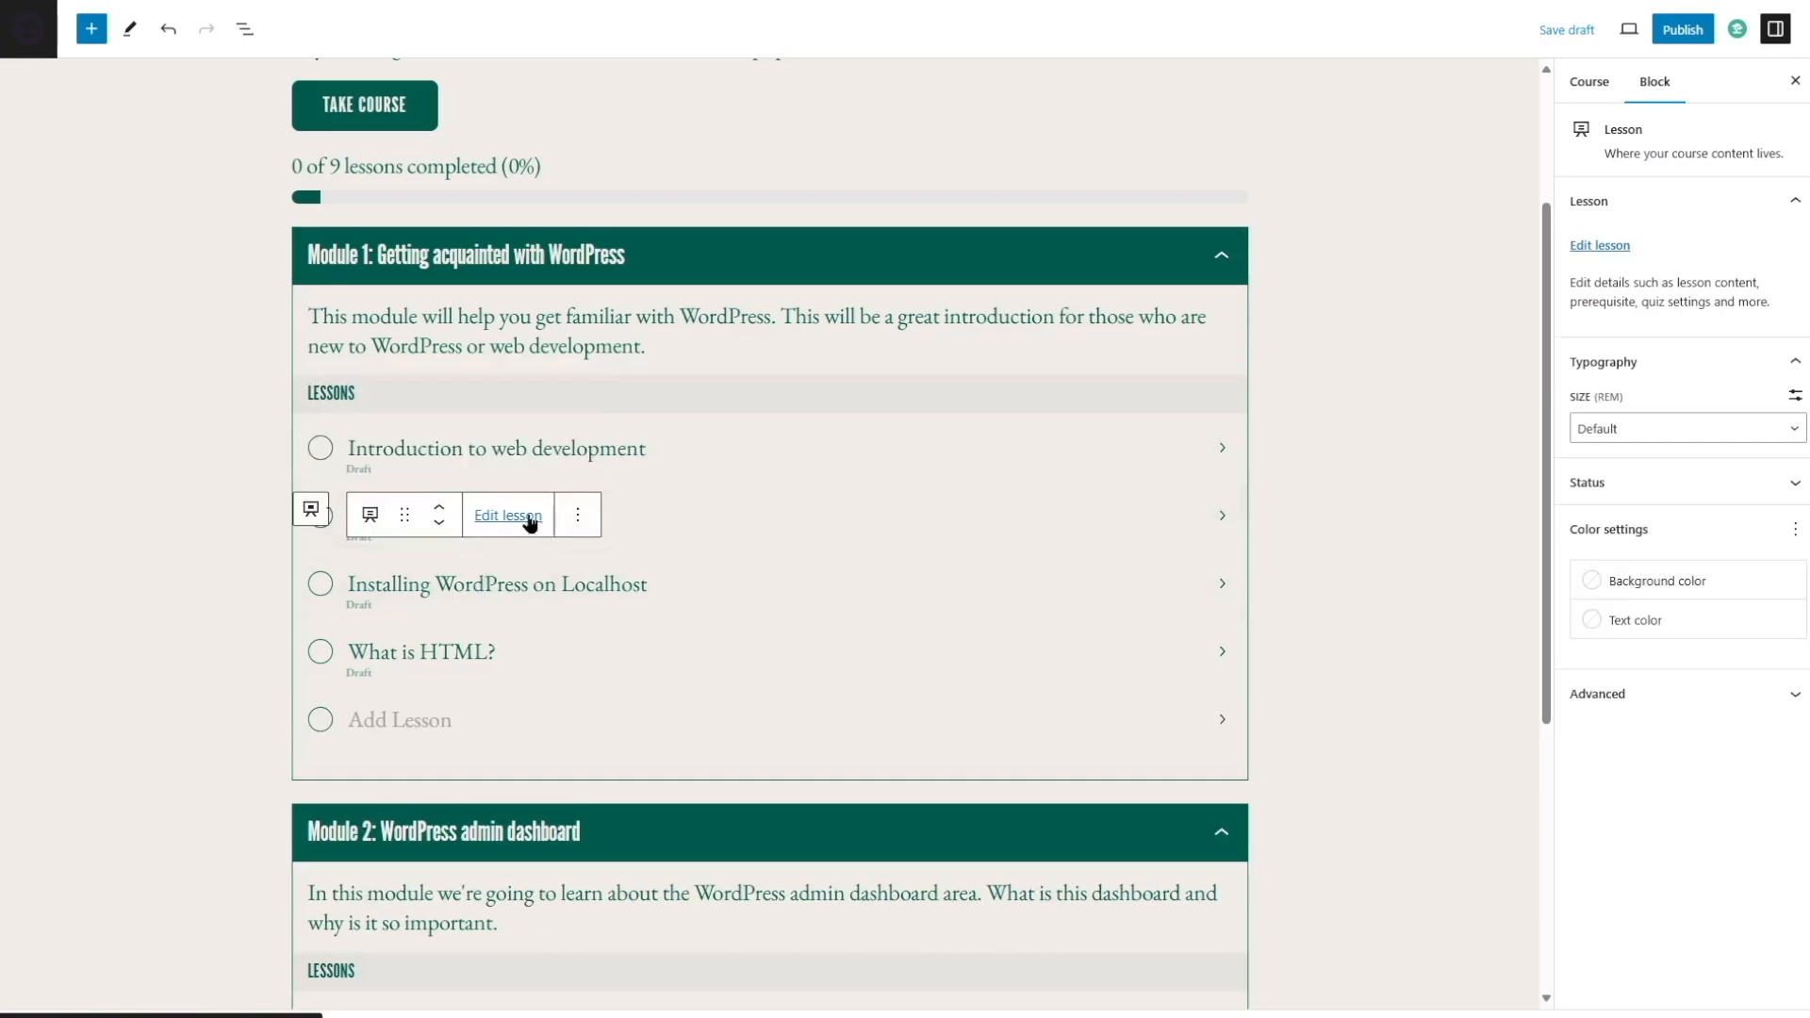
left_click(540, 451)
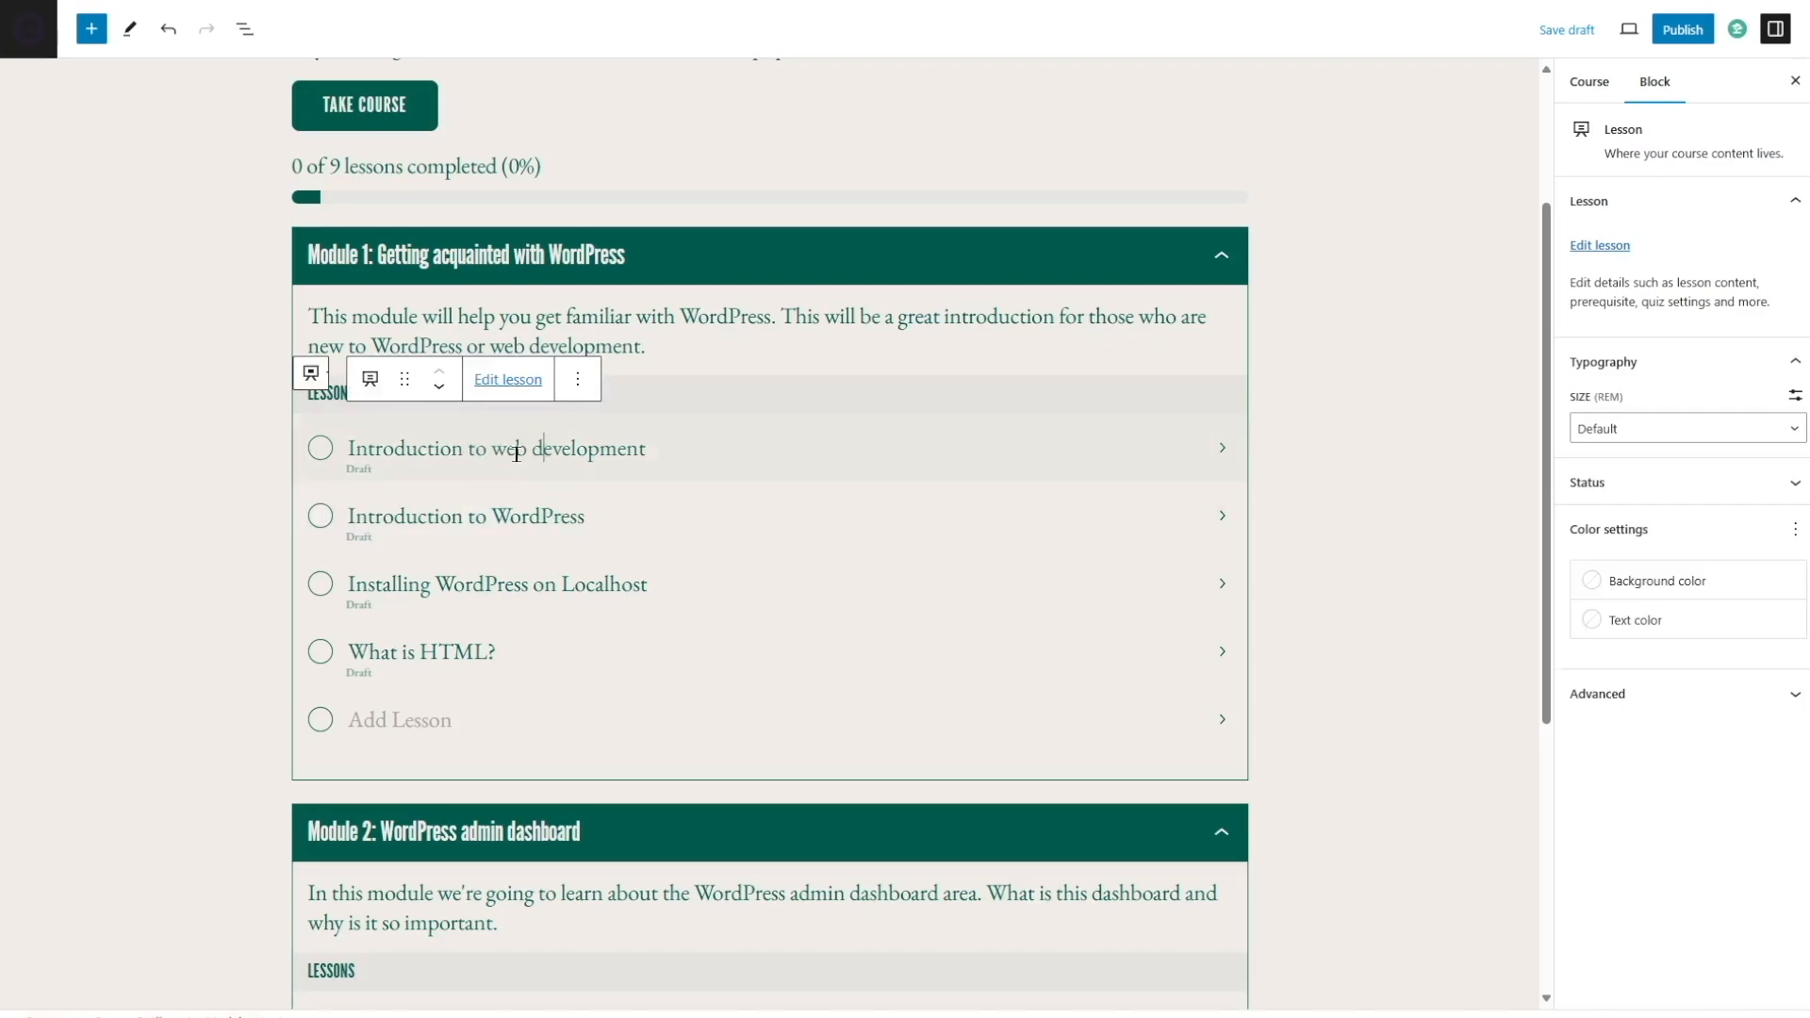
Step: Open the "Introduction to web development" lesson for editing and keep its title in the lesson setup
left_click(509, 383)
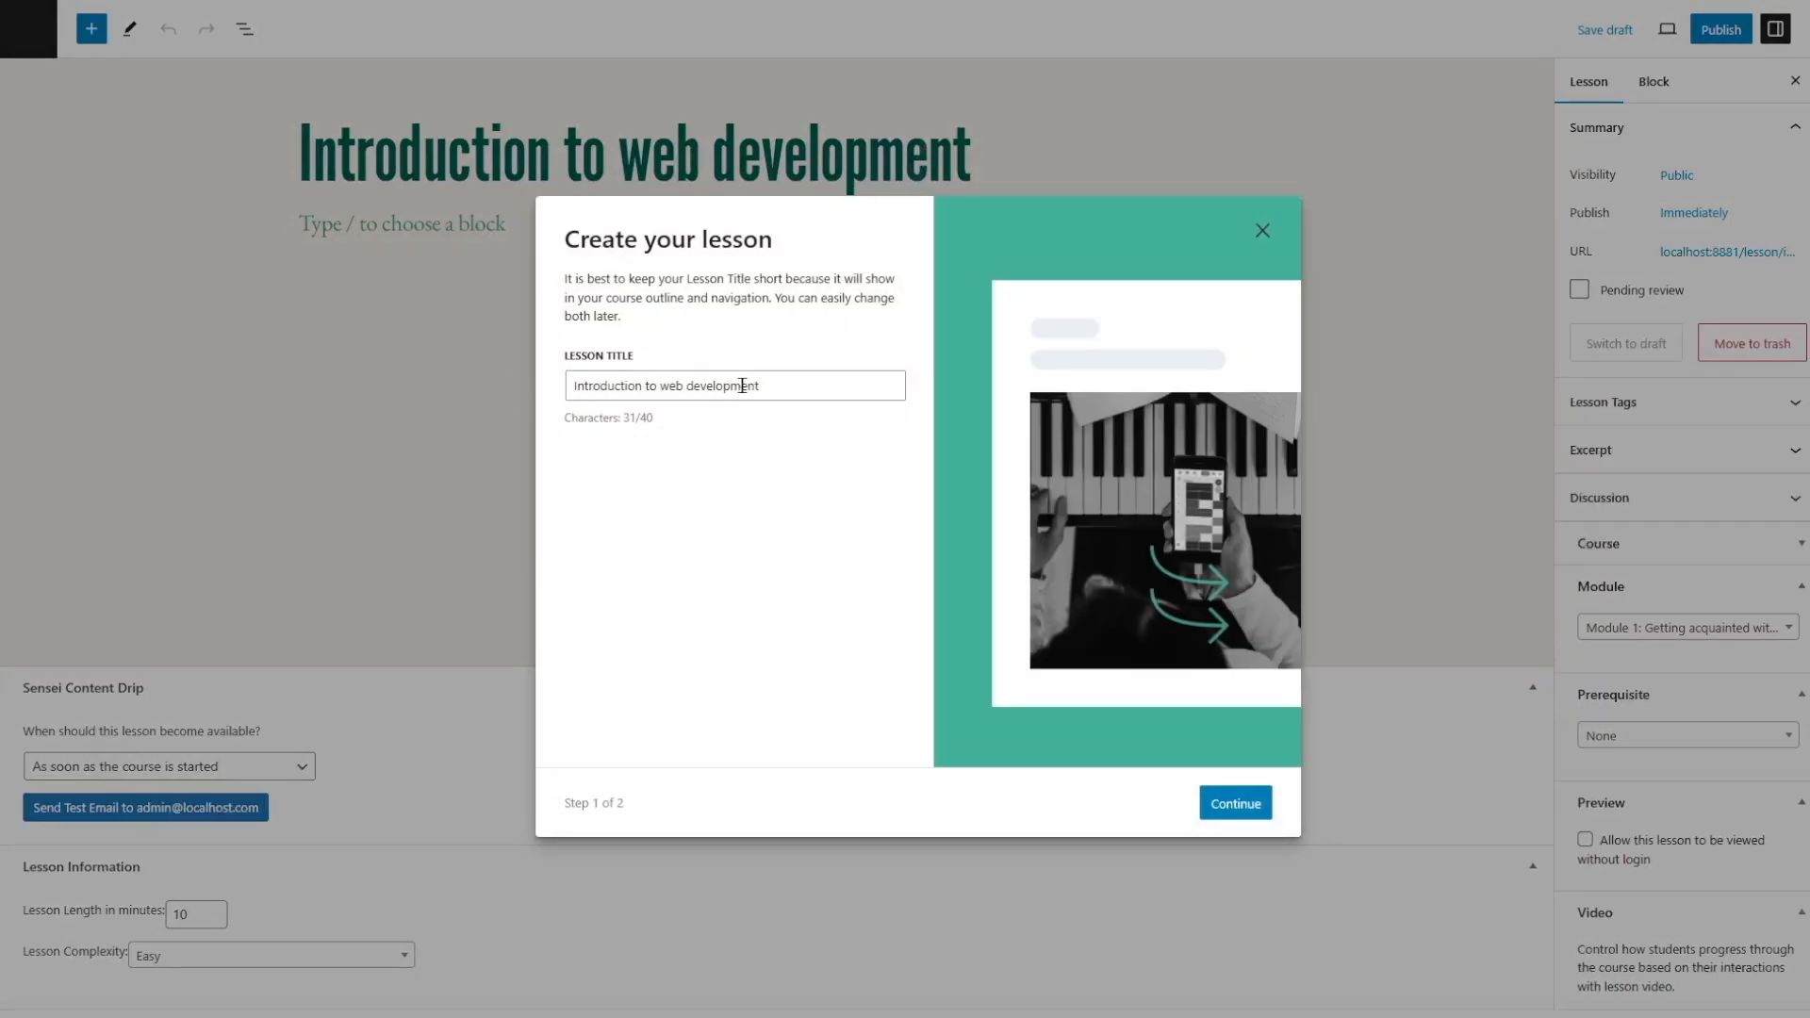
left_click(1230, 805)
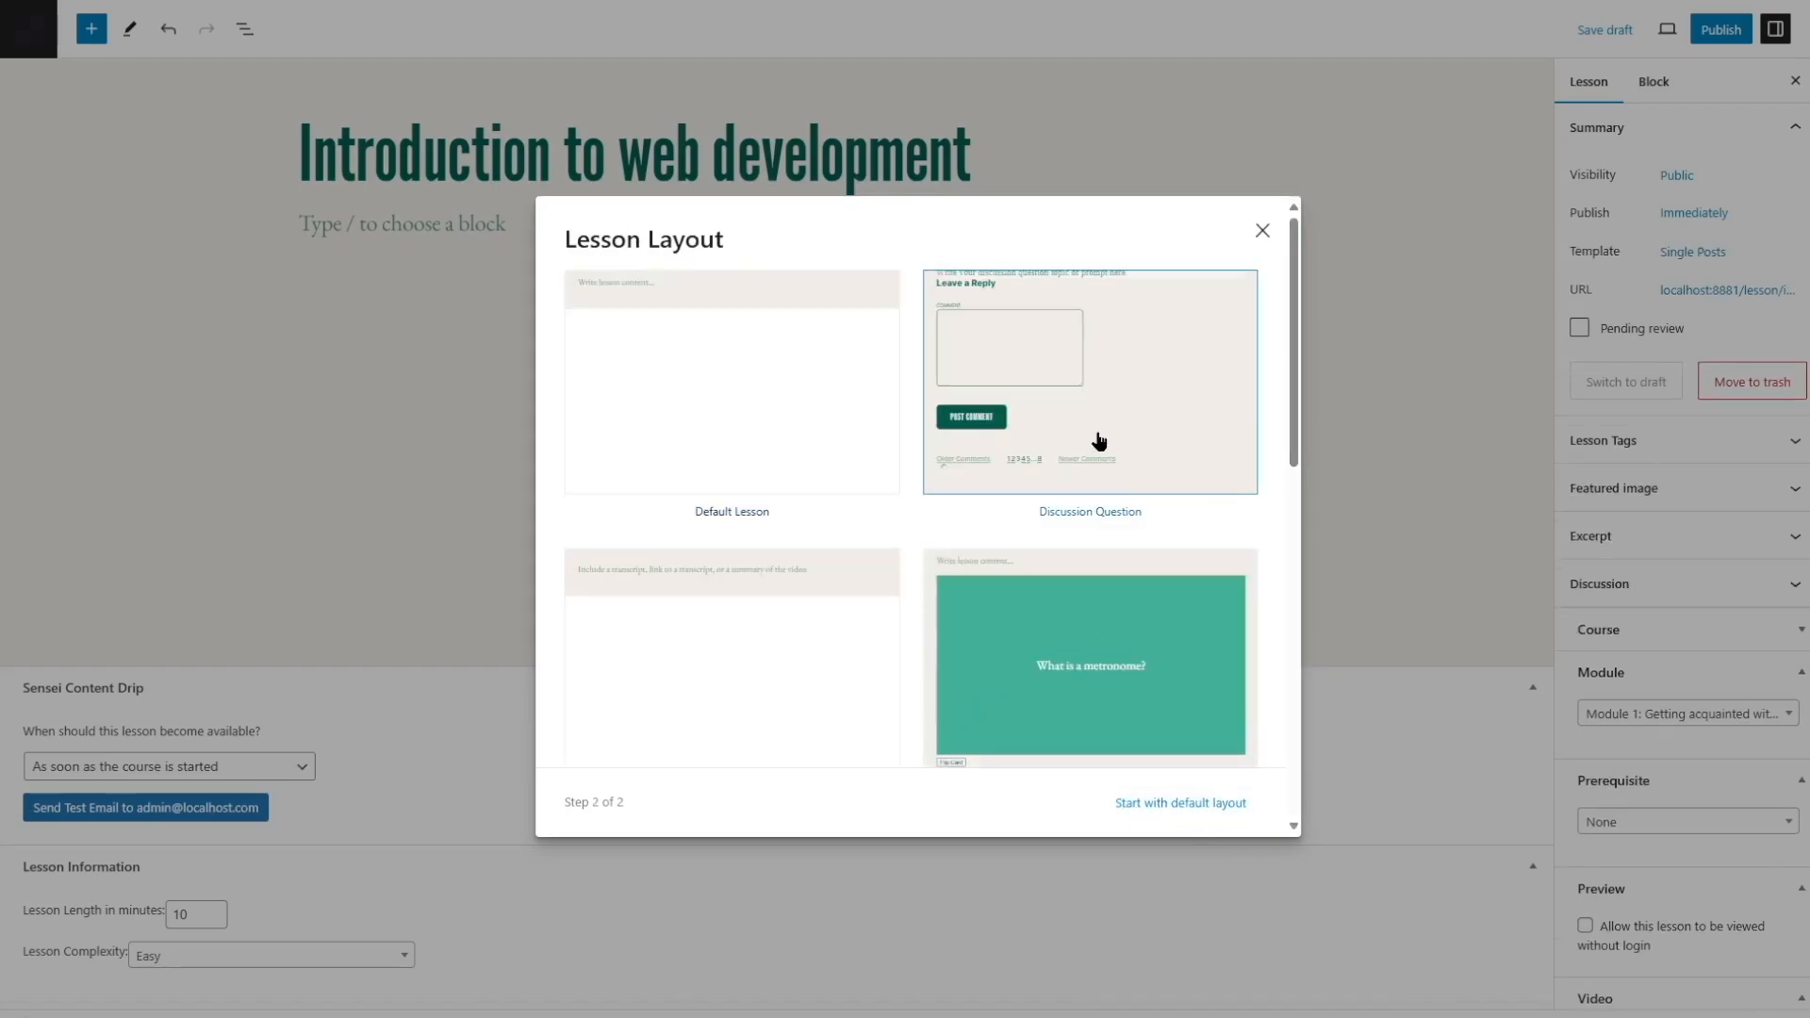
Step: Examine the available lesson layouts, from Default Lesson and Video Lesson to Timed Quiz and Files to Download
scroll(1089, 439, "down", 4)
scroll(1086, 438, "down", 4)
scroll(1084, 444, "up", 10)
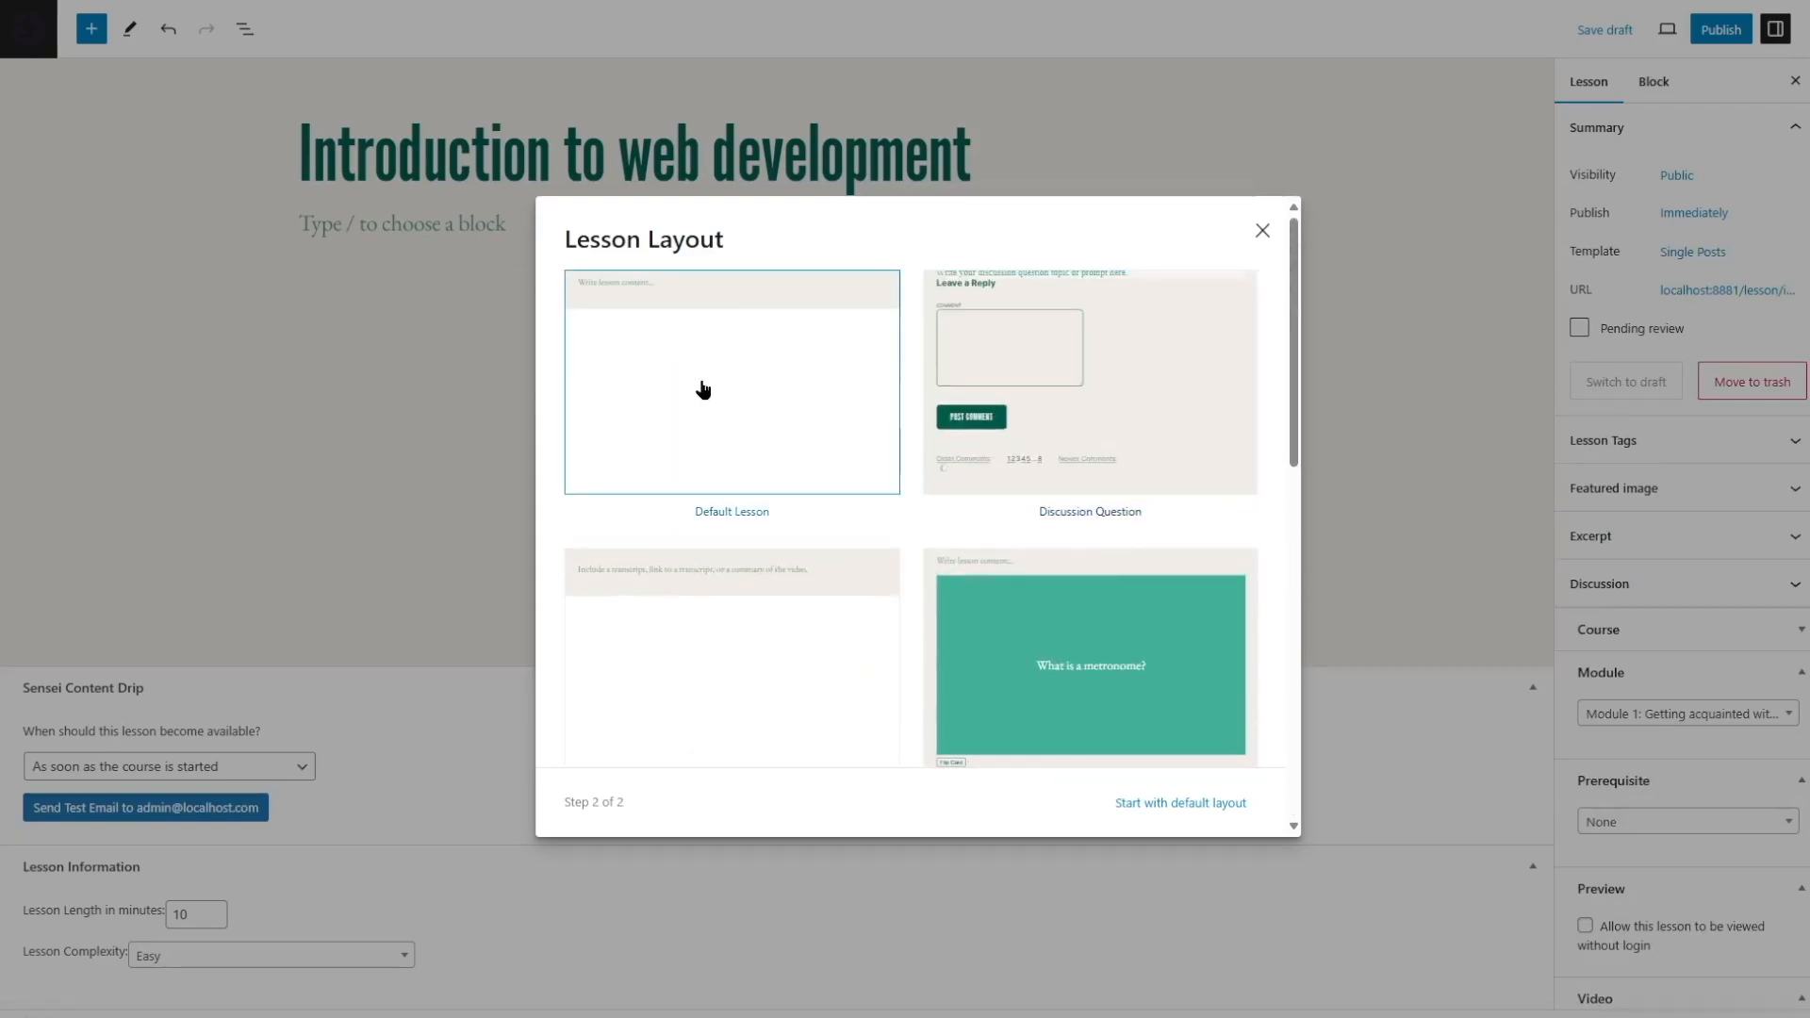
scroll(1008, 389, "down", 2)
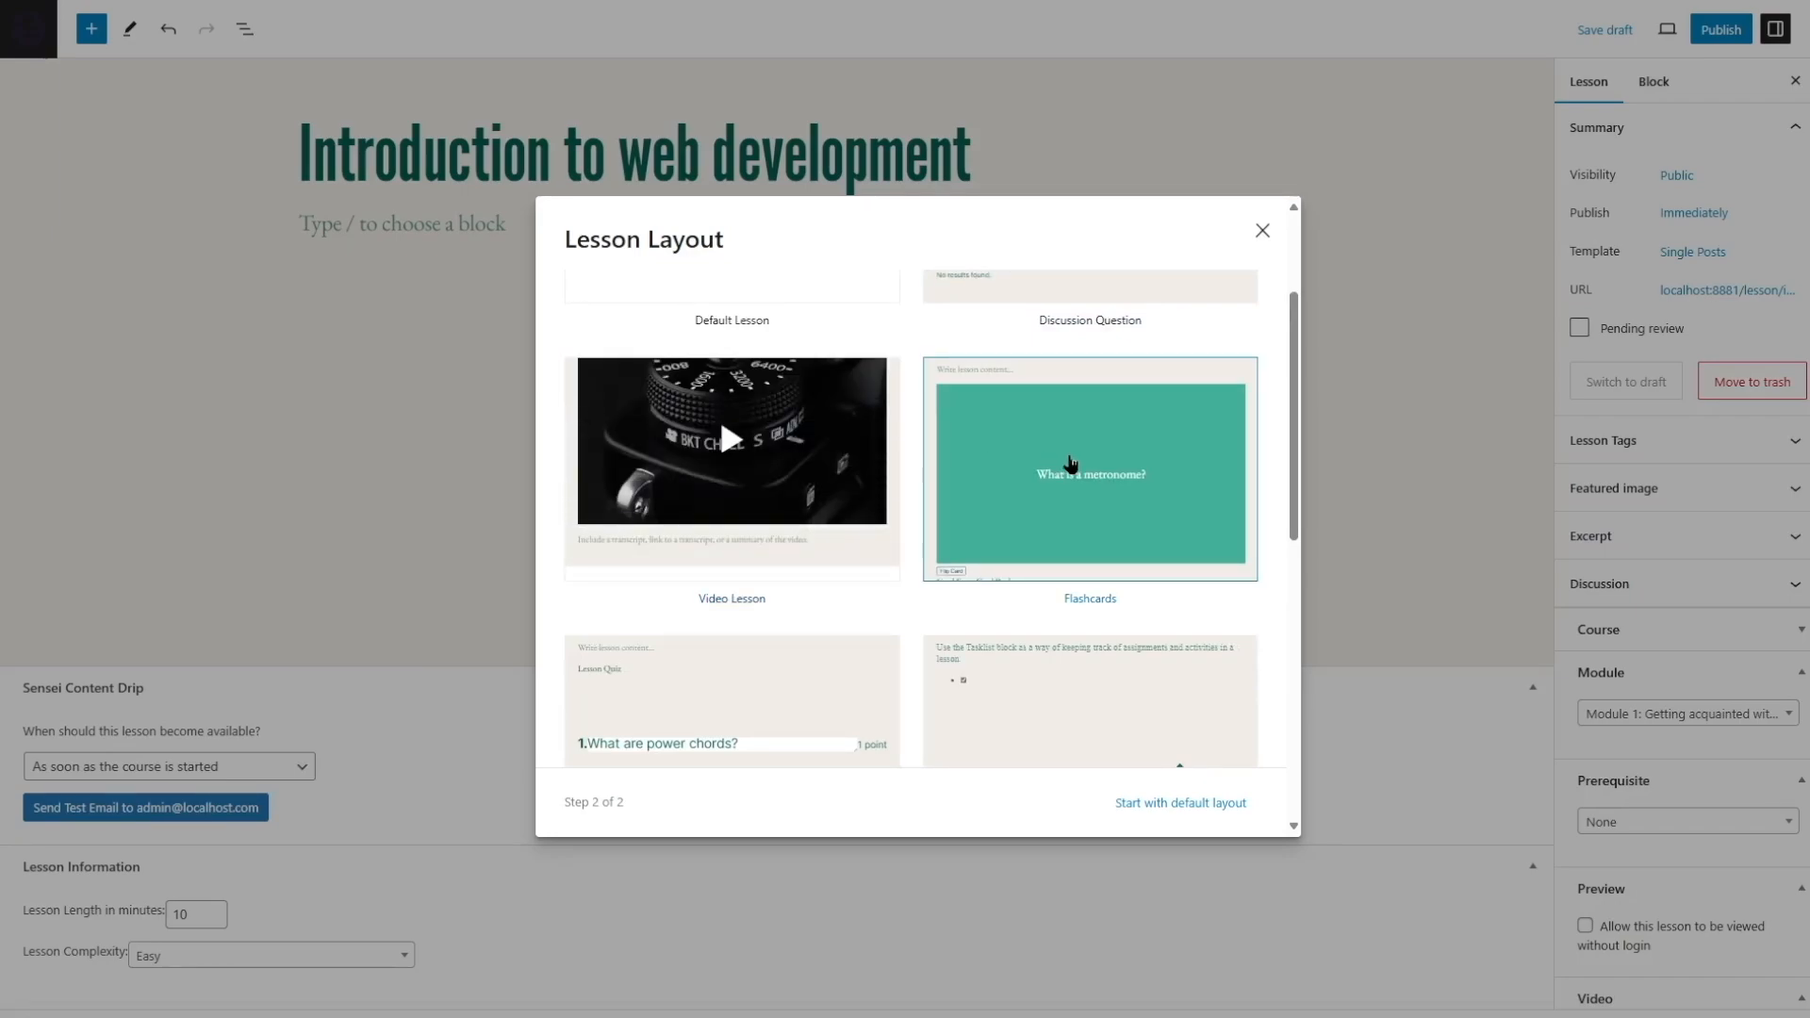
scroll(1007, 433, "down", 3)
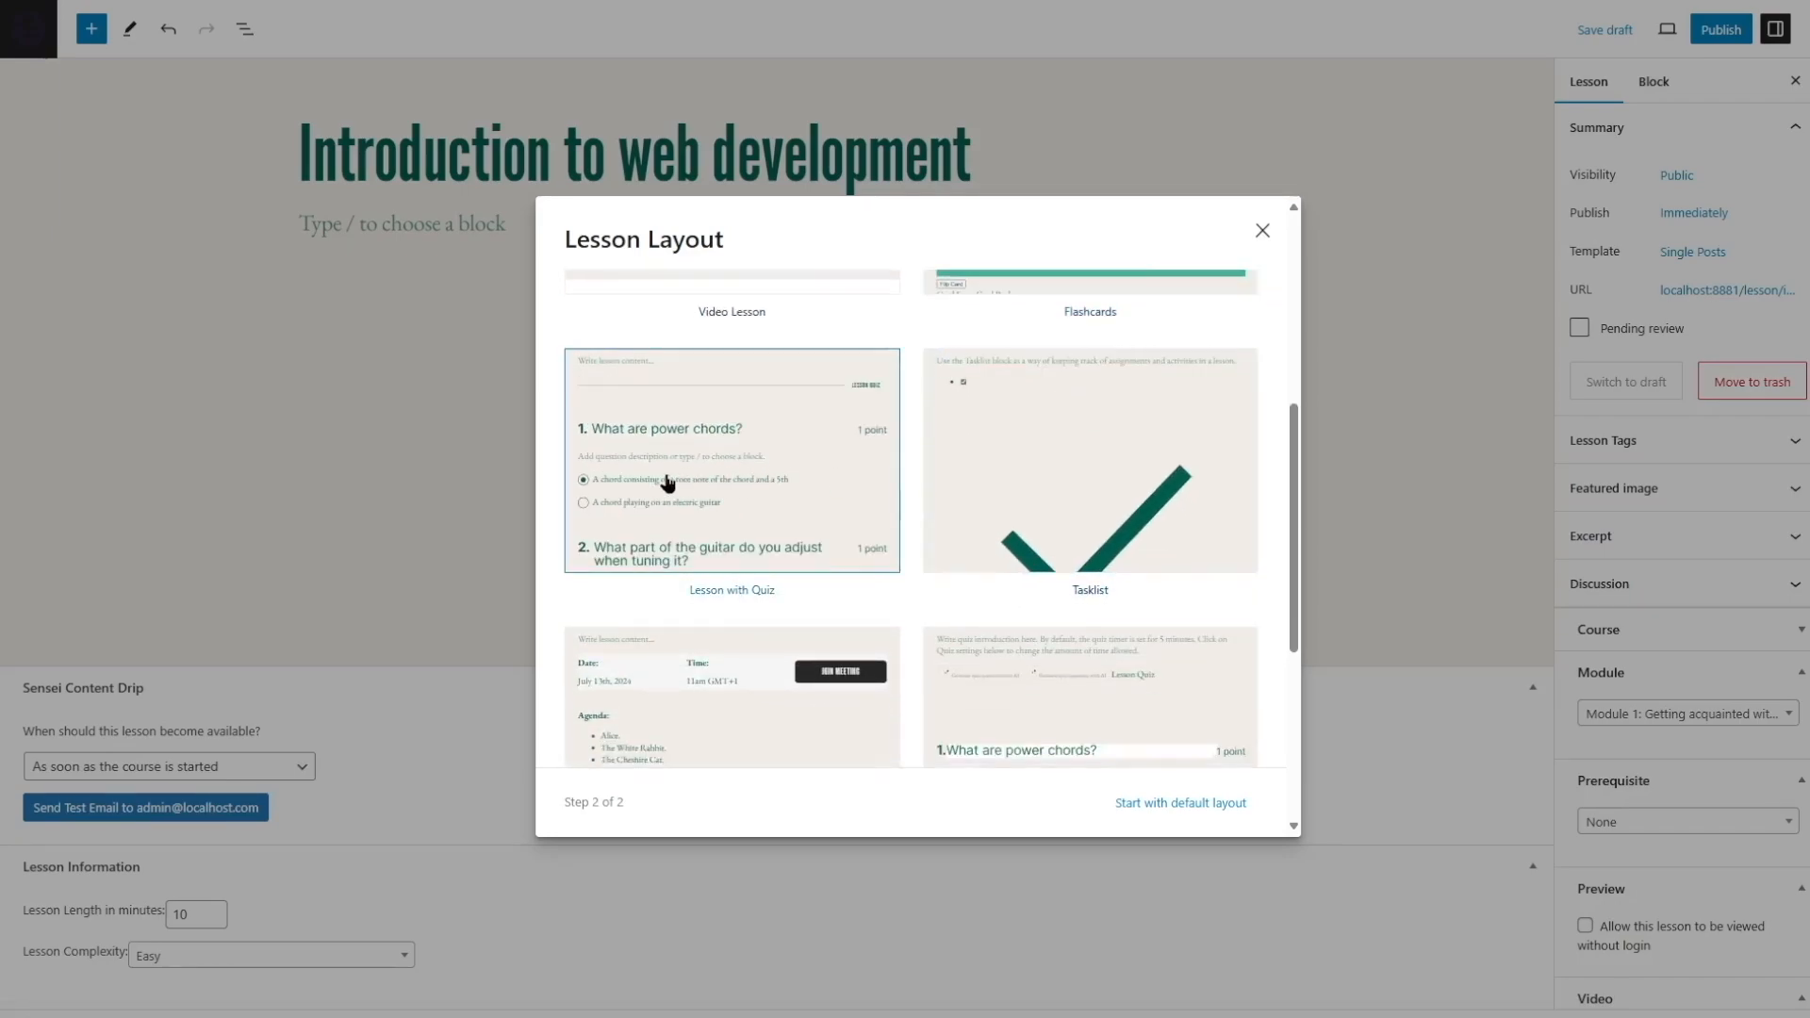
scroll(1078, 470, "down", 3)
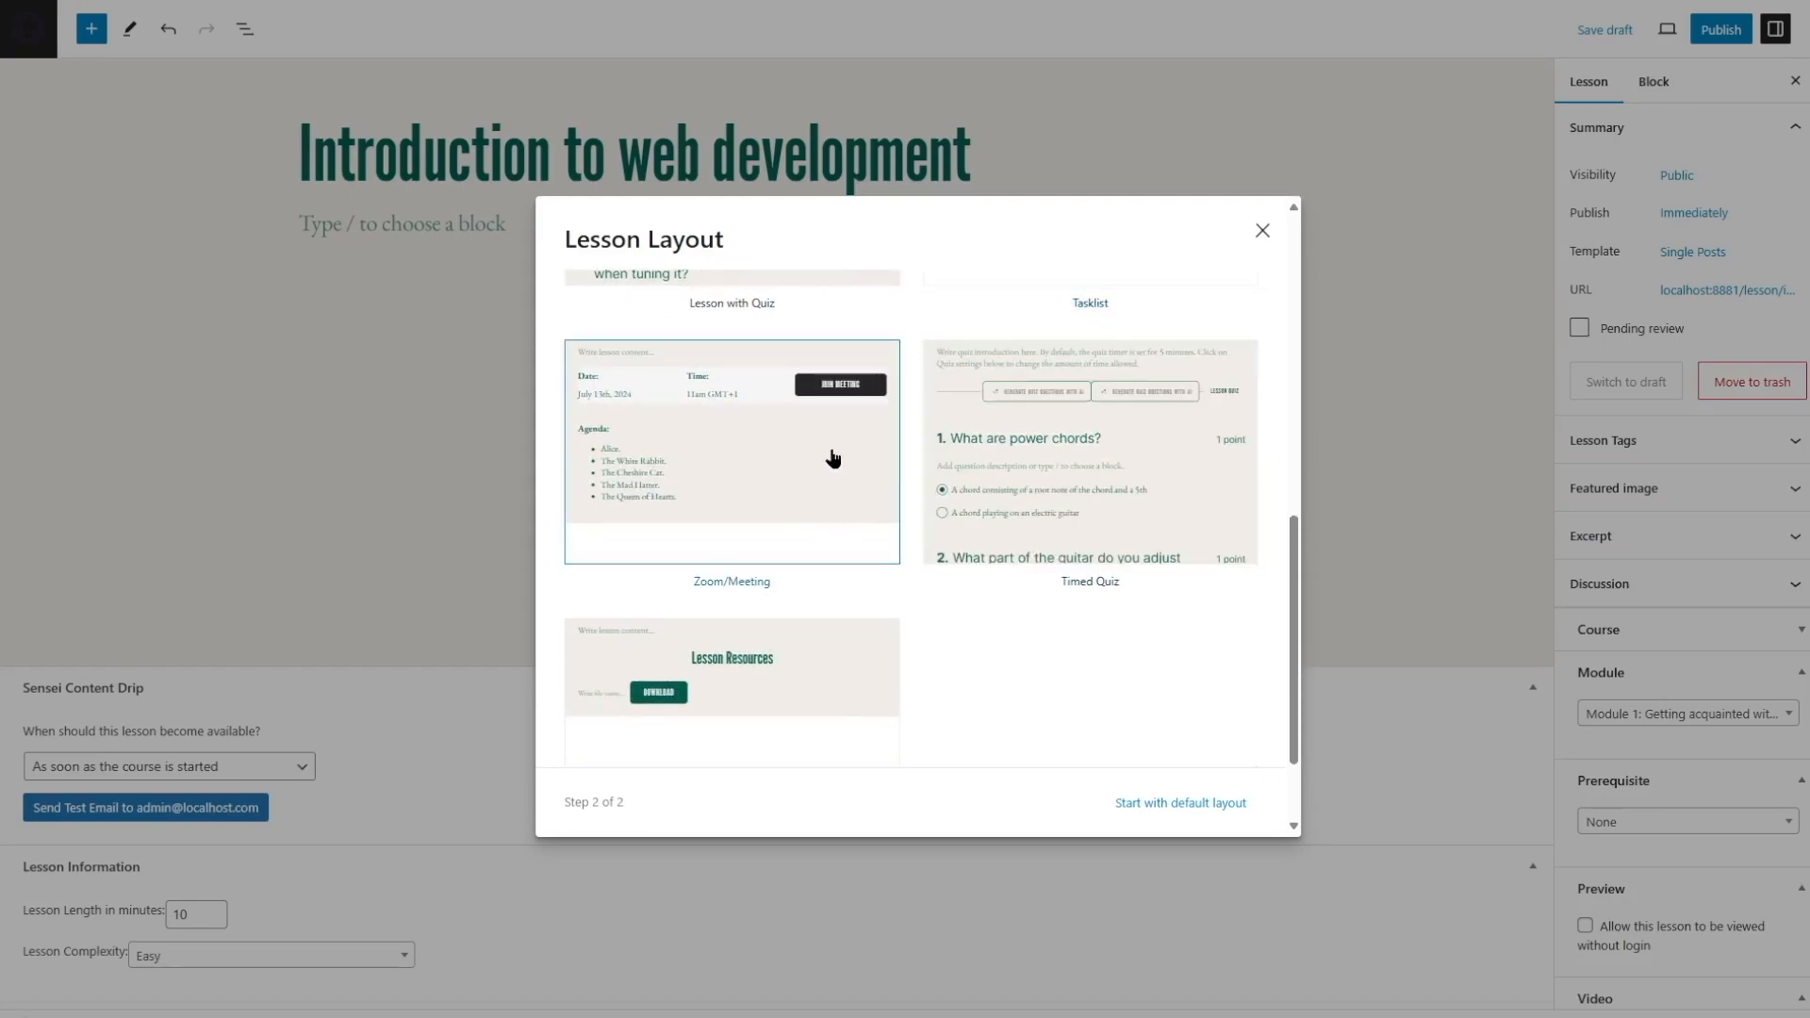
scroll(1104, 462, "down", 2)
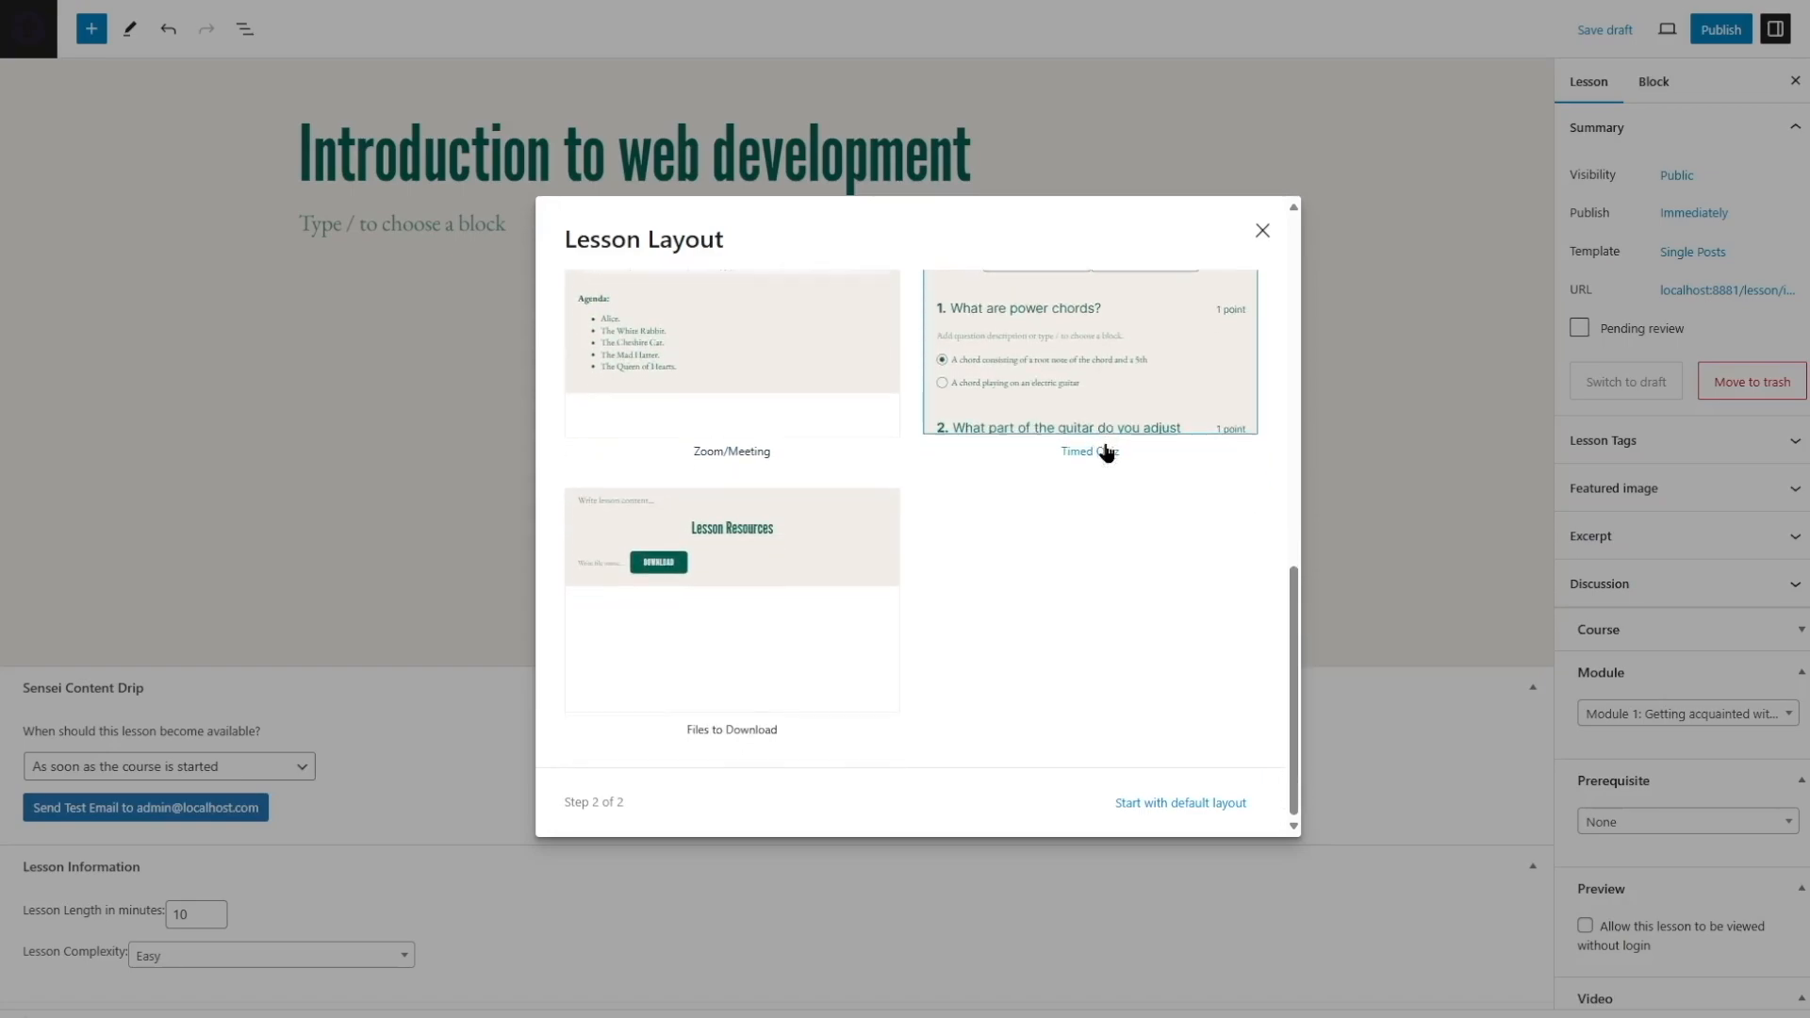
scroll(810, 698, "up", 6)
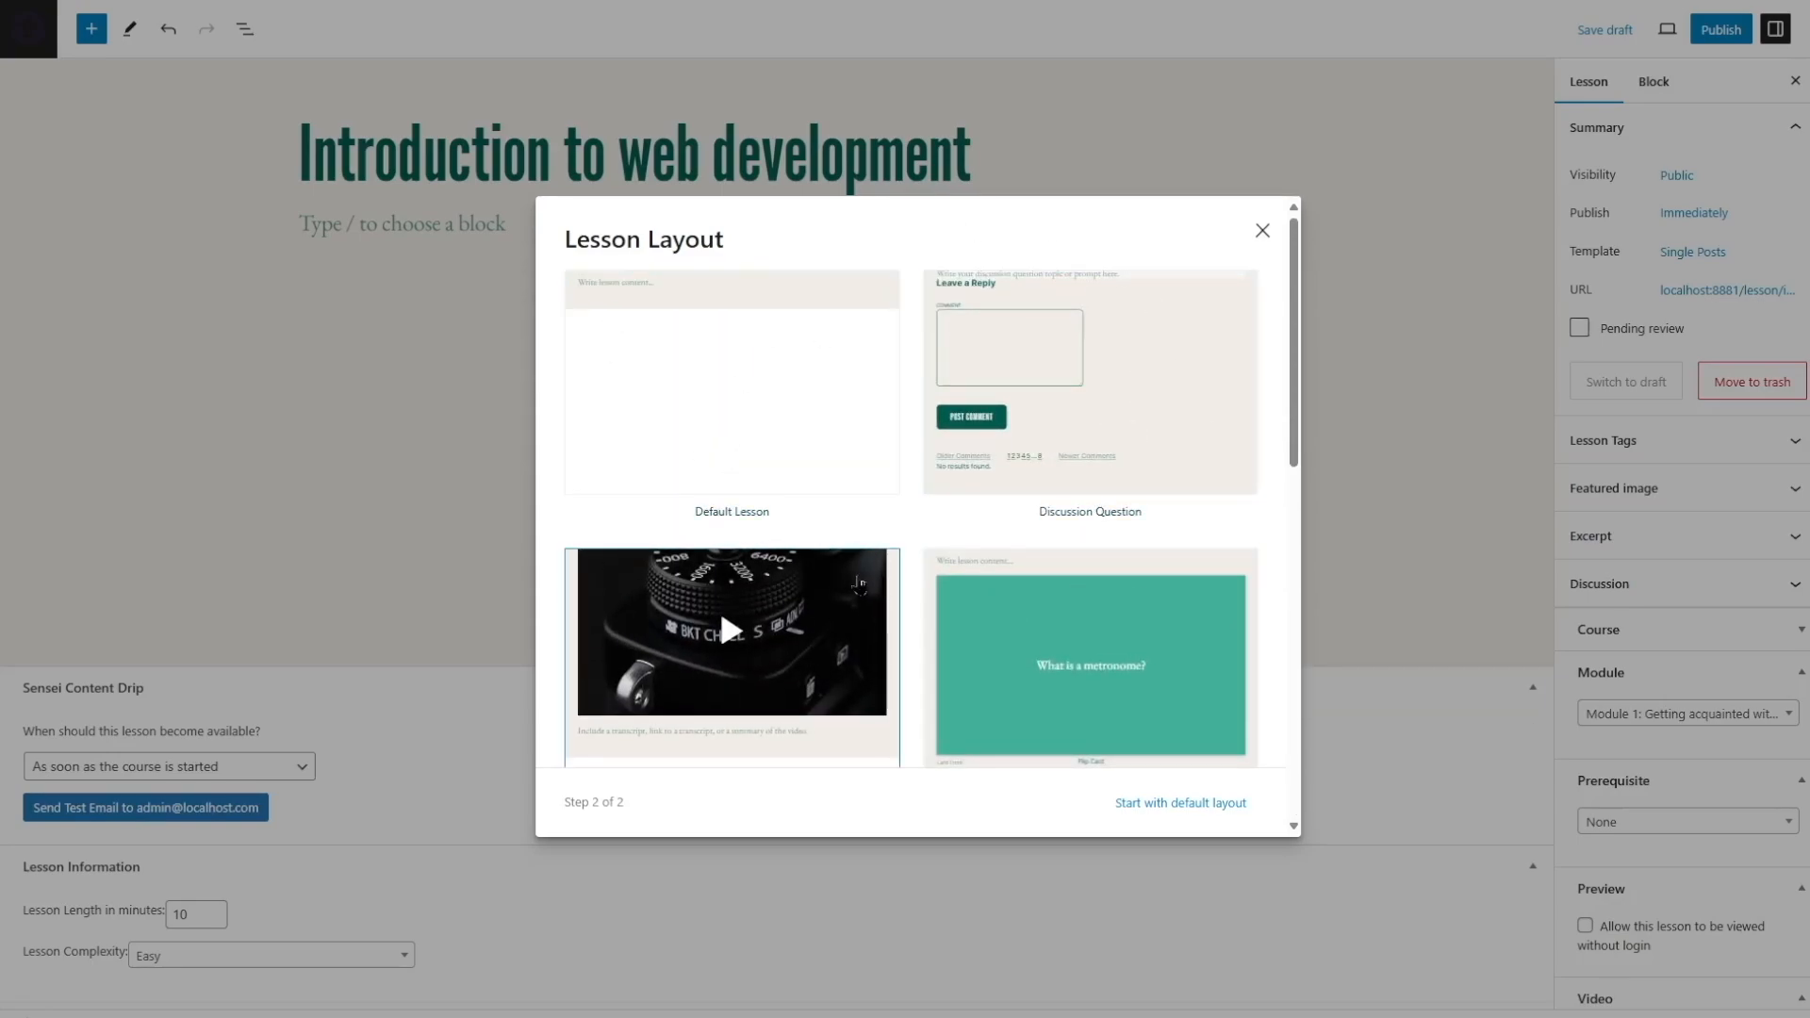
scroll(852, 513, "down", 3)
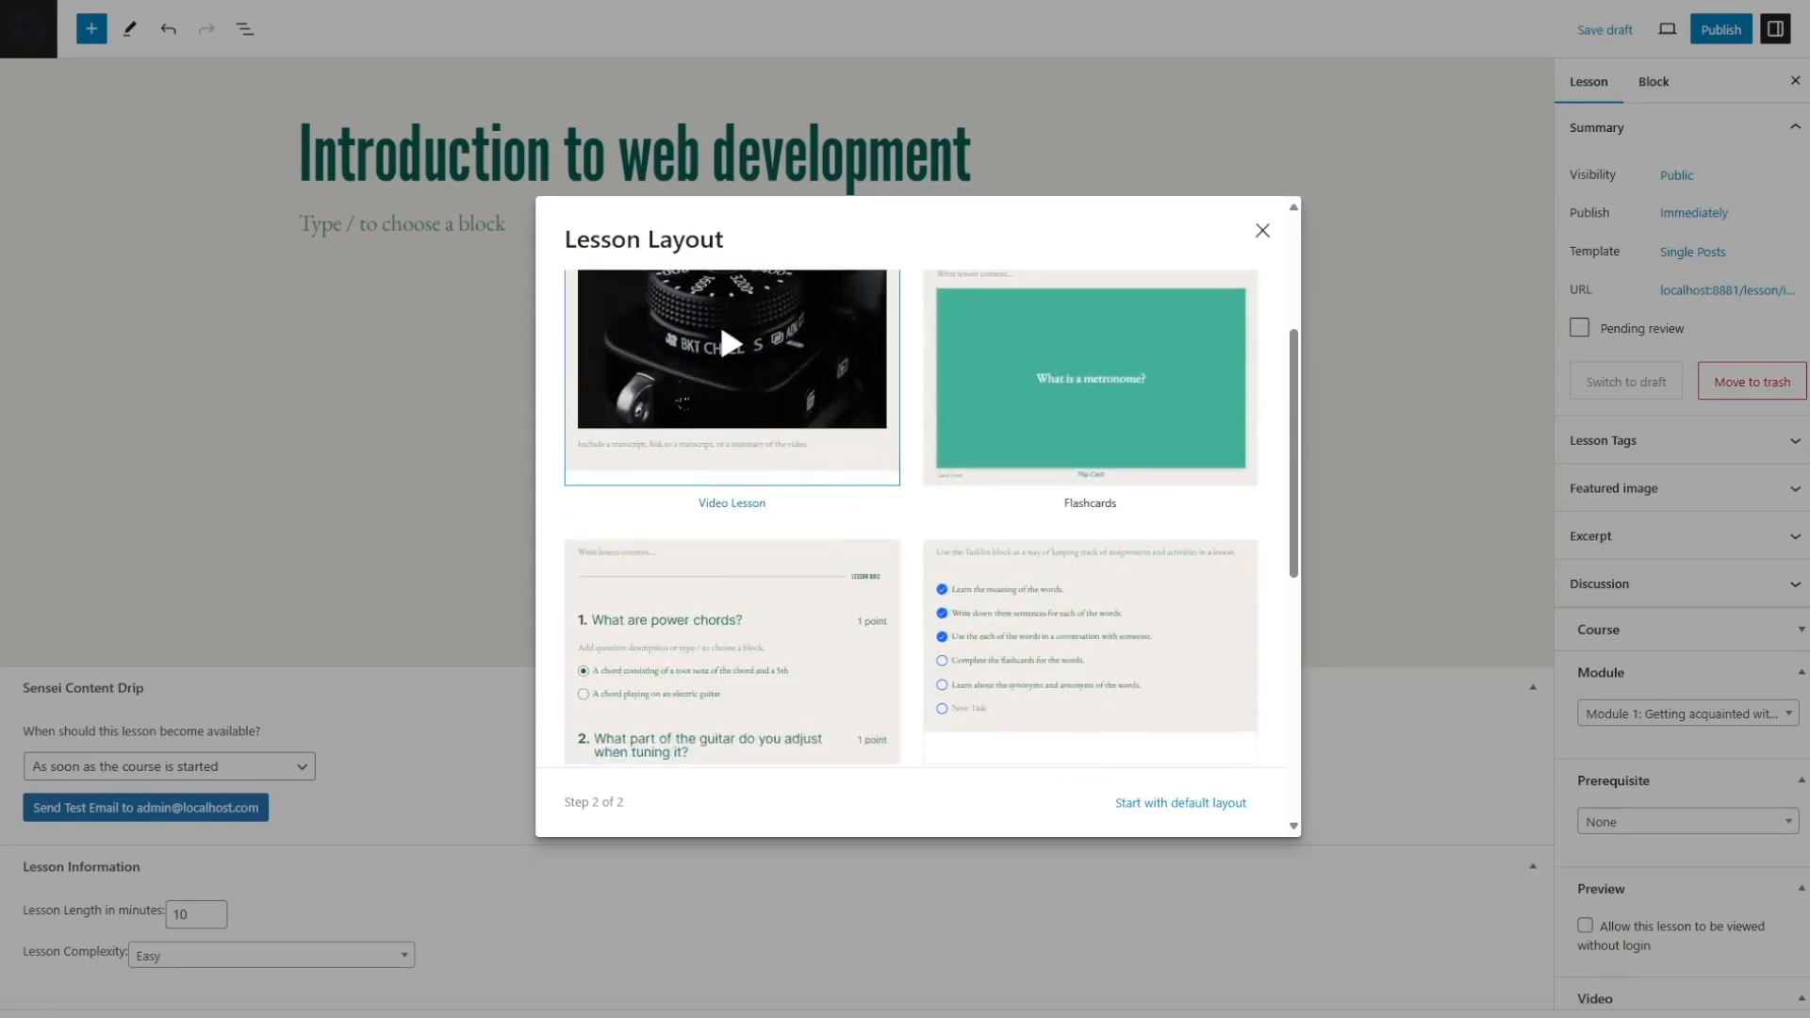
scroll(783, 429, "up", 2)
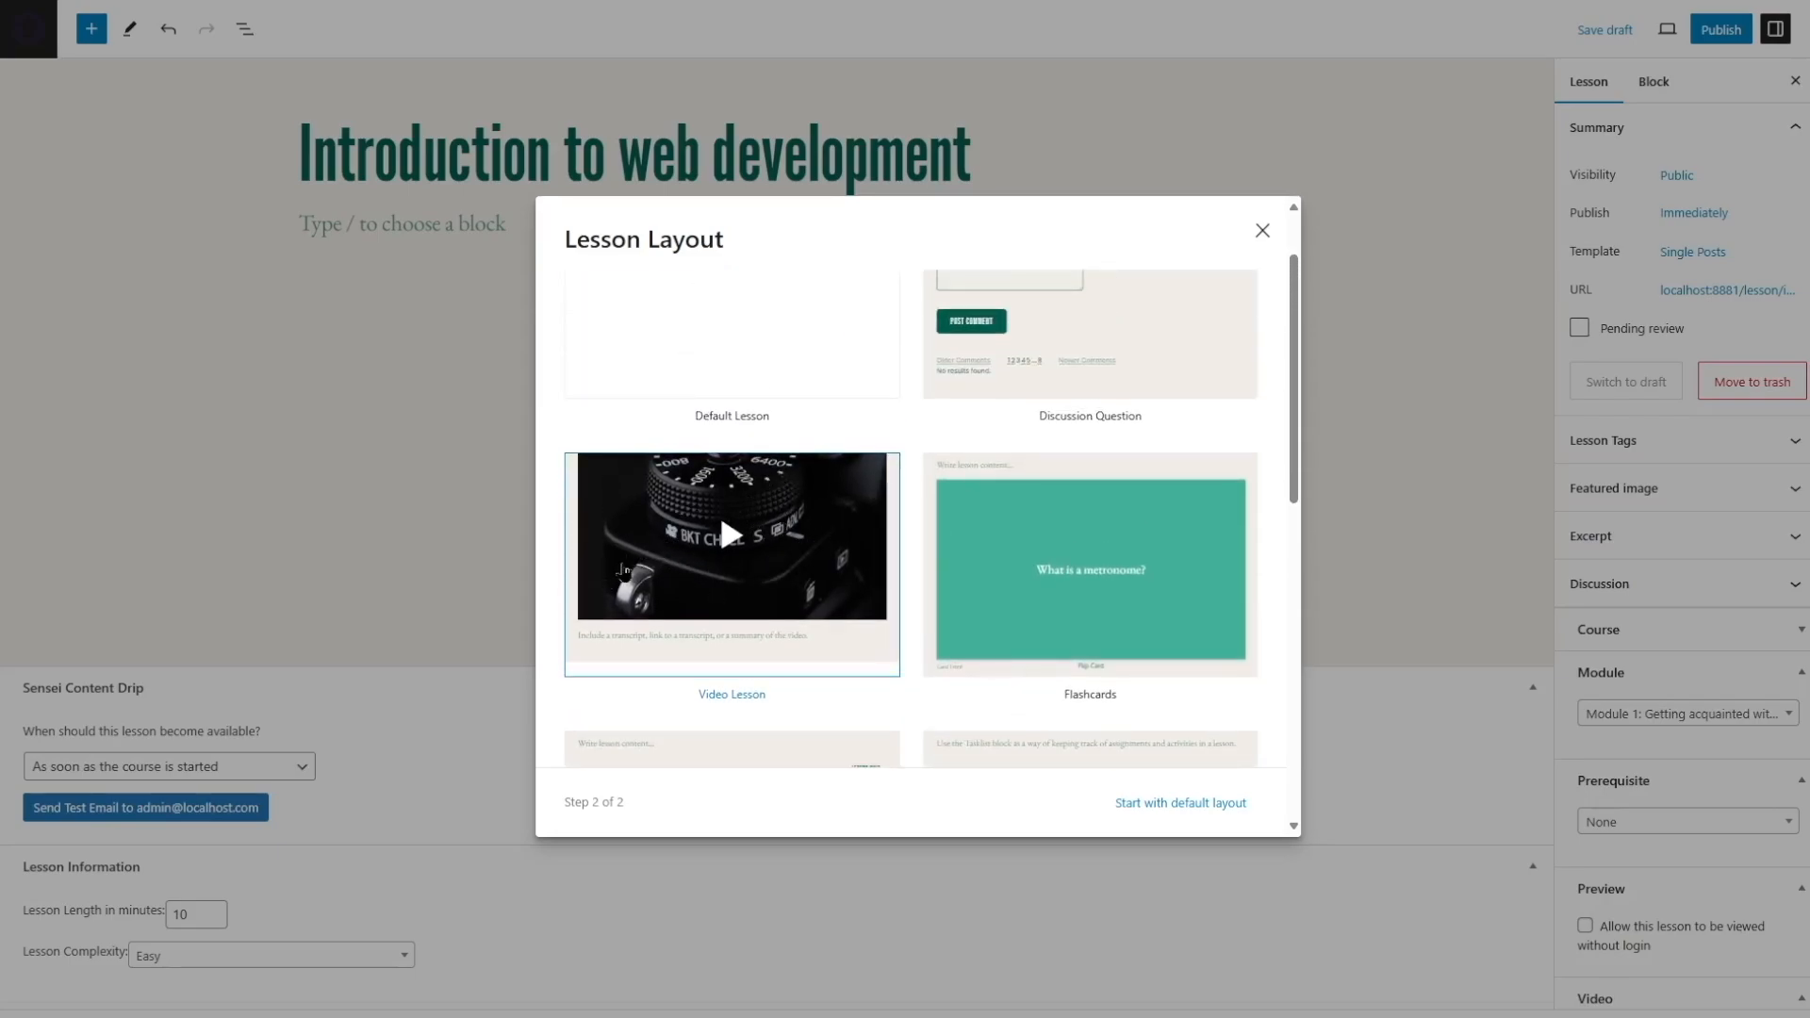
scroll(764, 509, "down", 4)
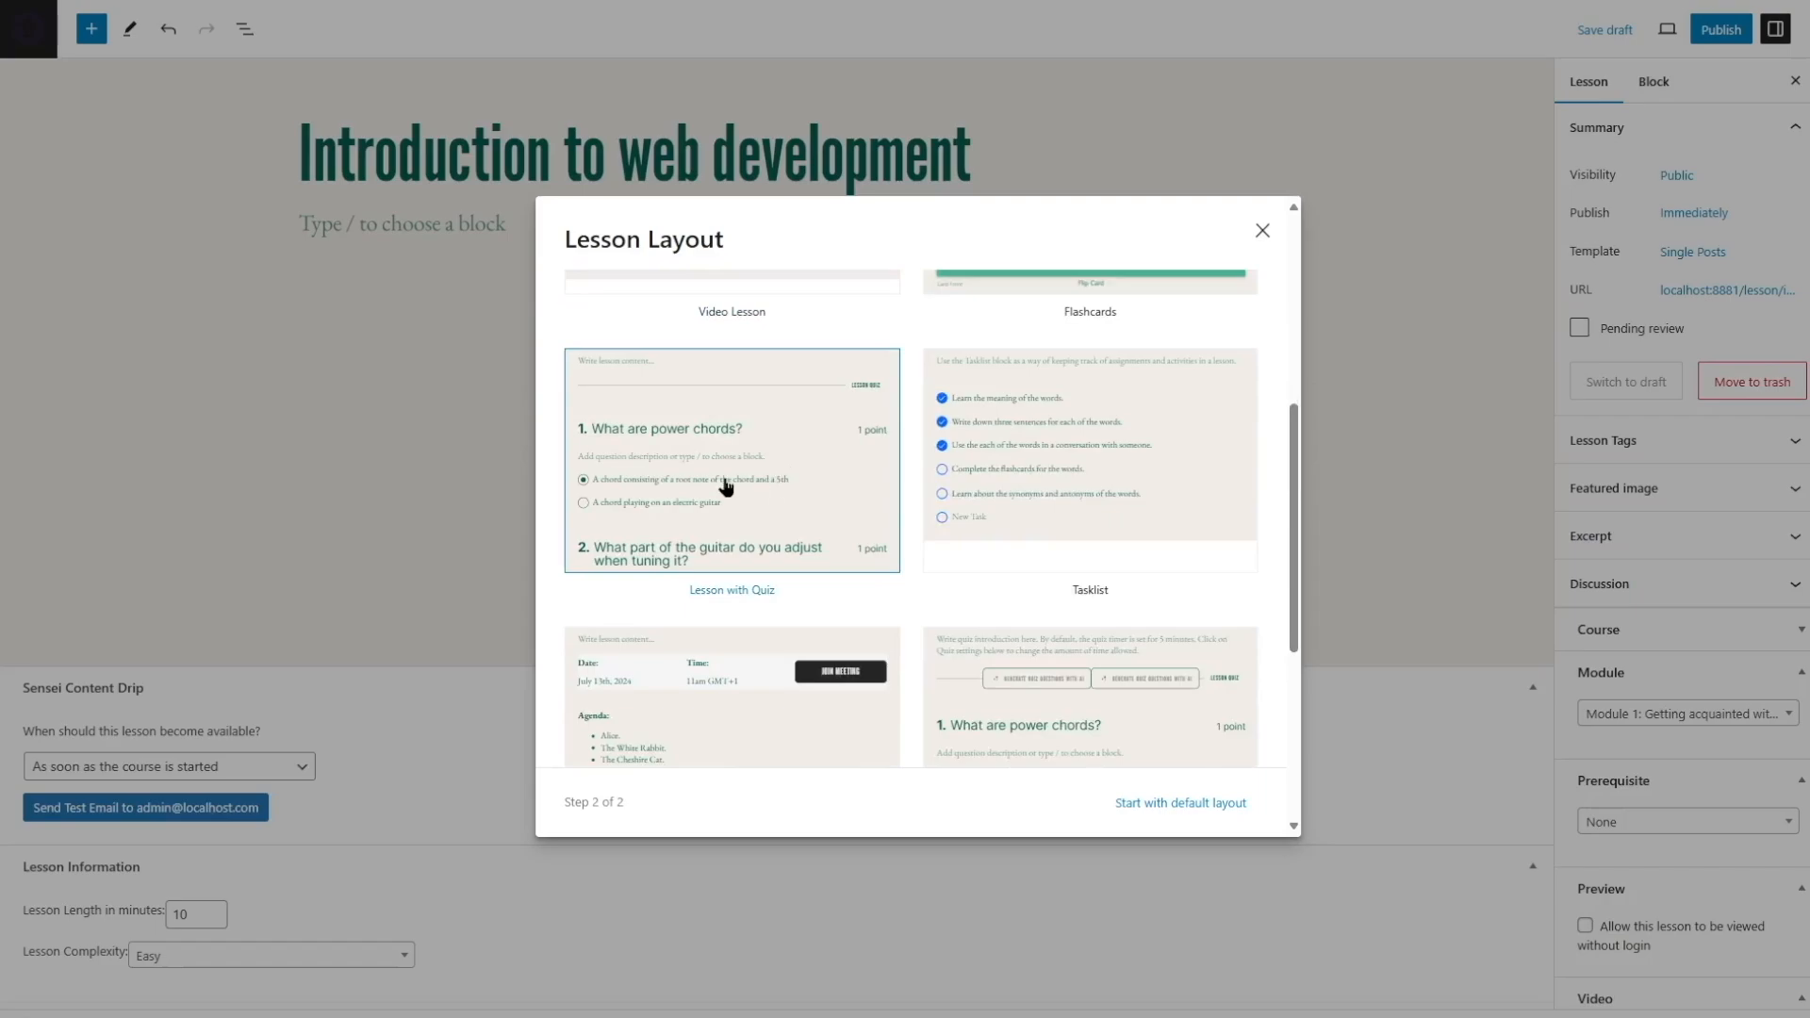
scroll(754, 476, "down", 4)
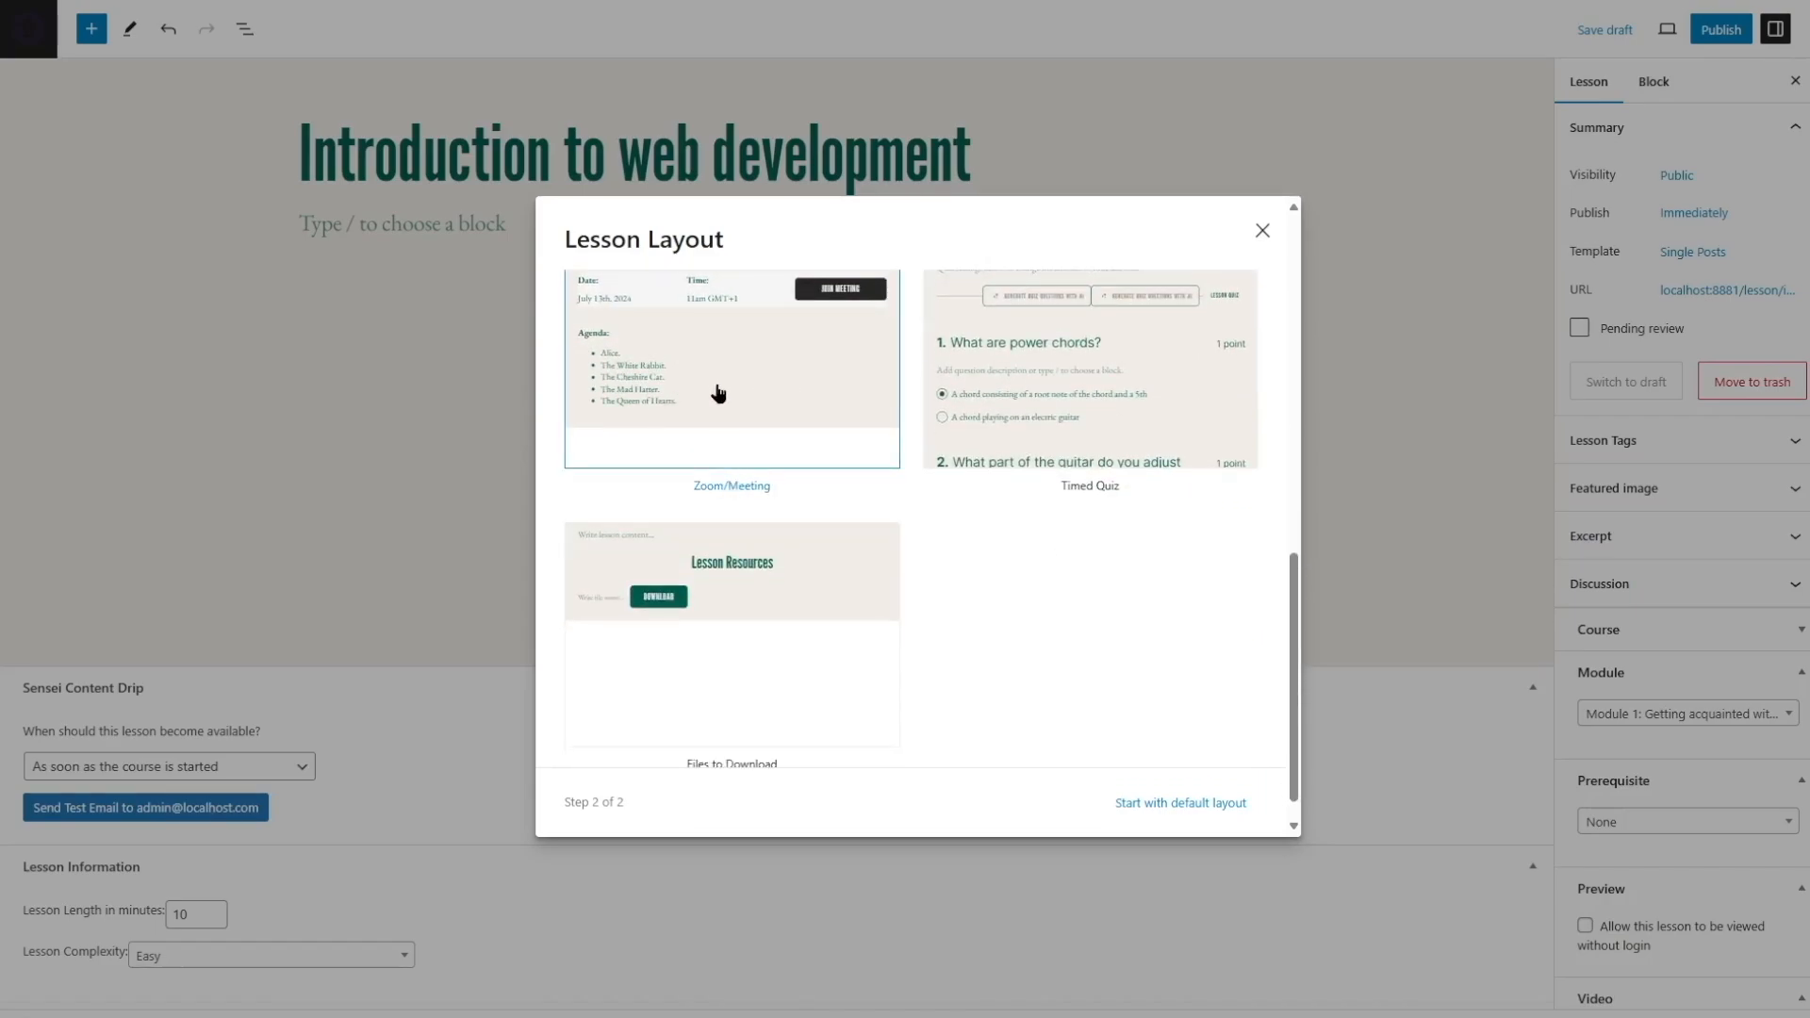
scroll(722, 405, "up", 10)
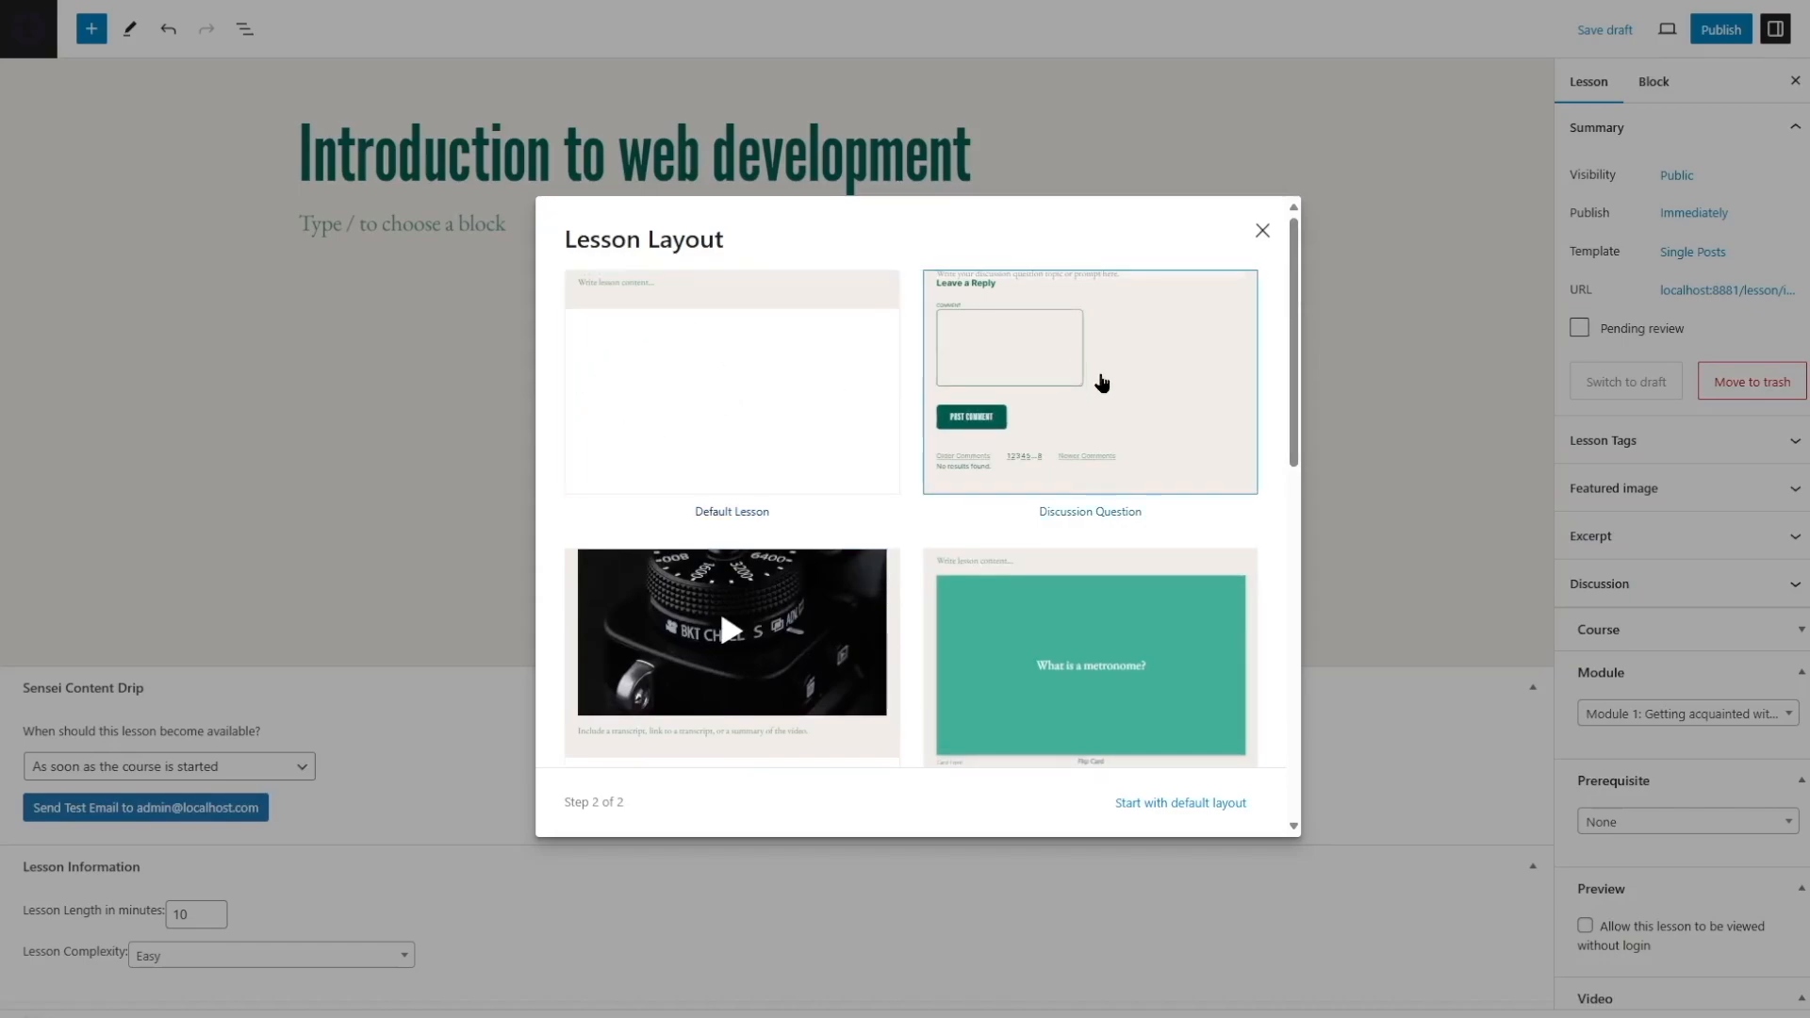
Step: Apply the Default Lesson layout and write "These are some texts." as the lesson content, followed by an empty paragraph
left_click(739, 379)
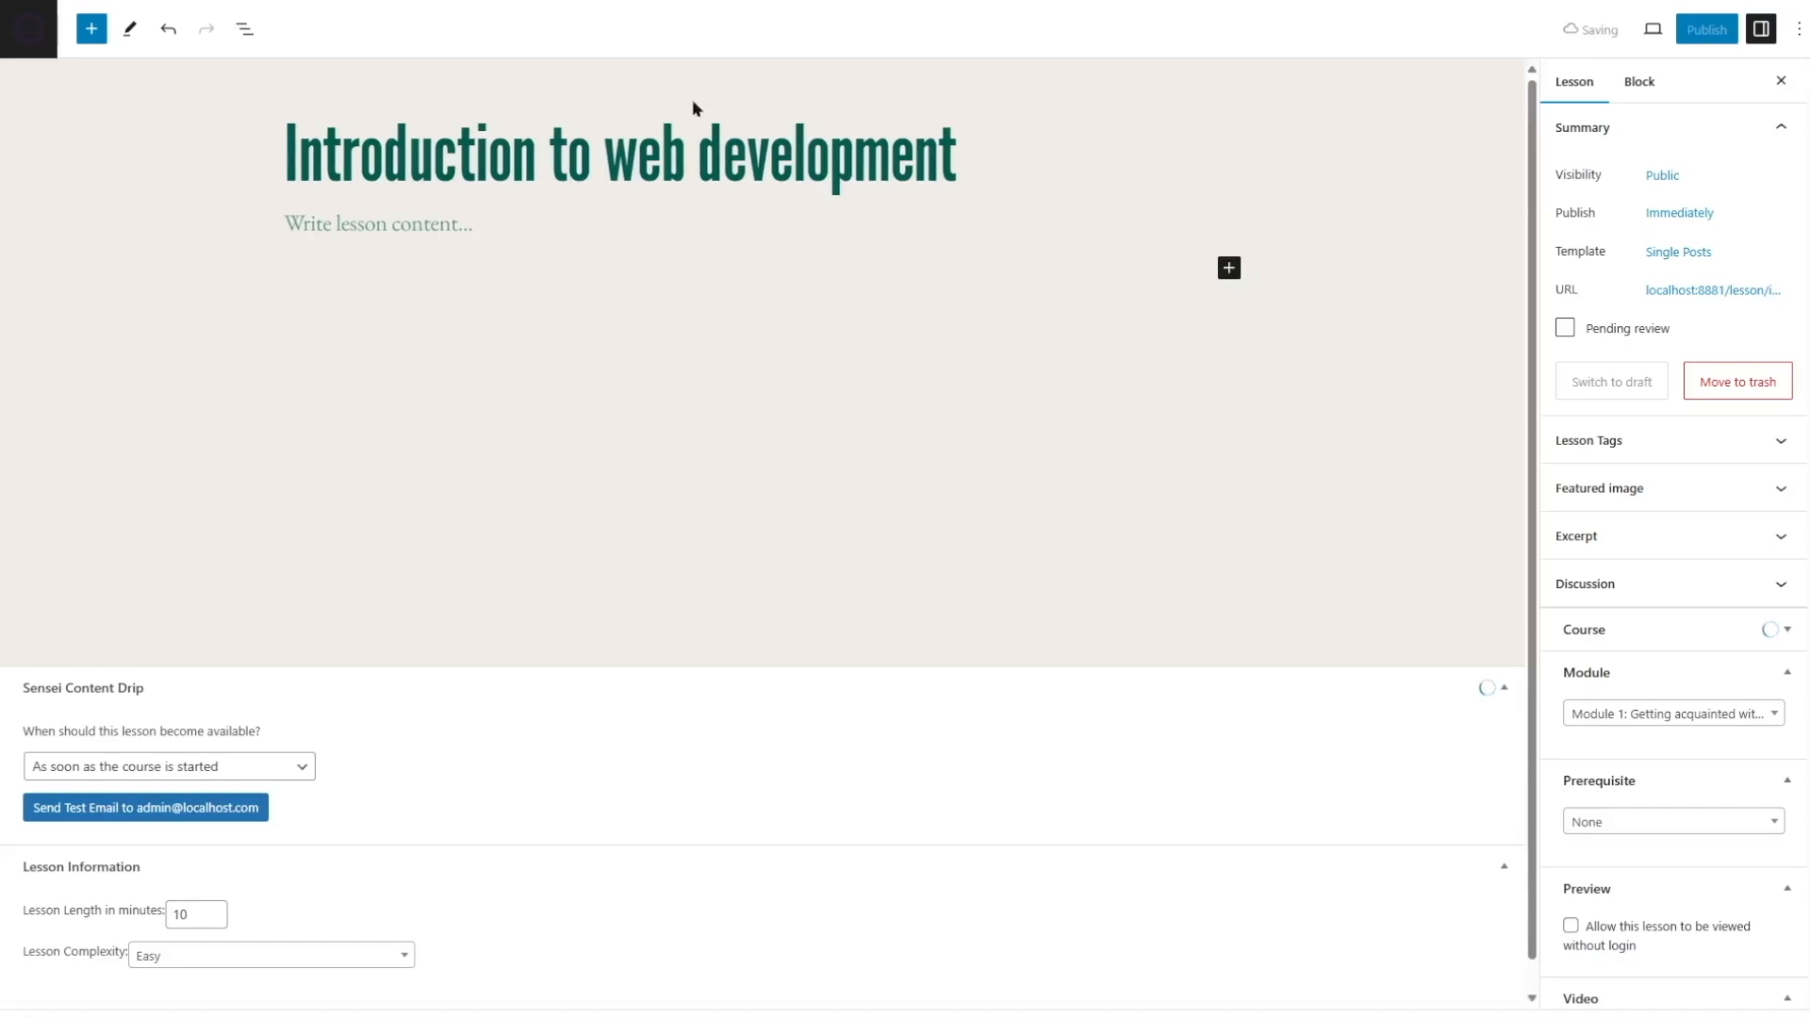
left_click(439, 230)
type("These are some texts.")
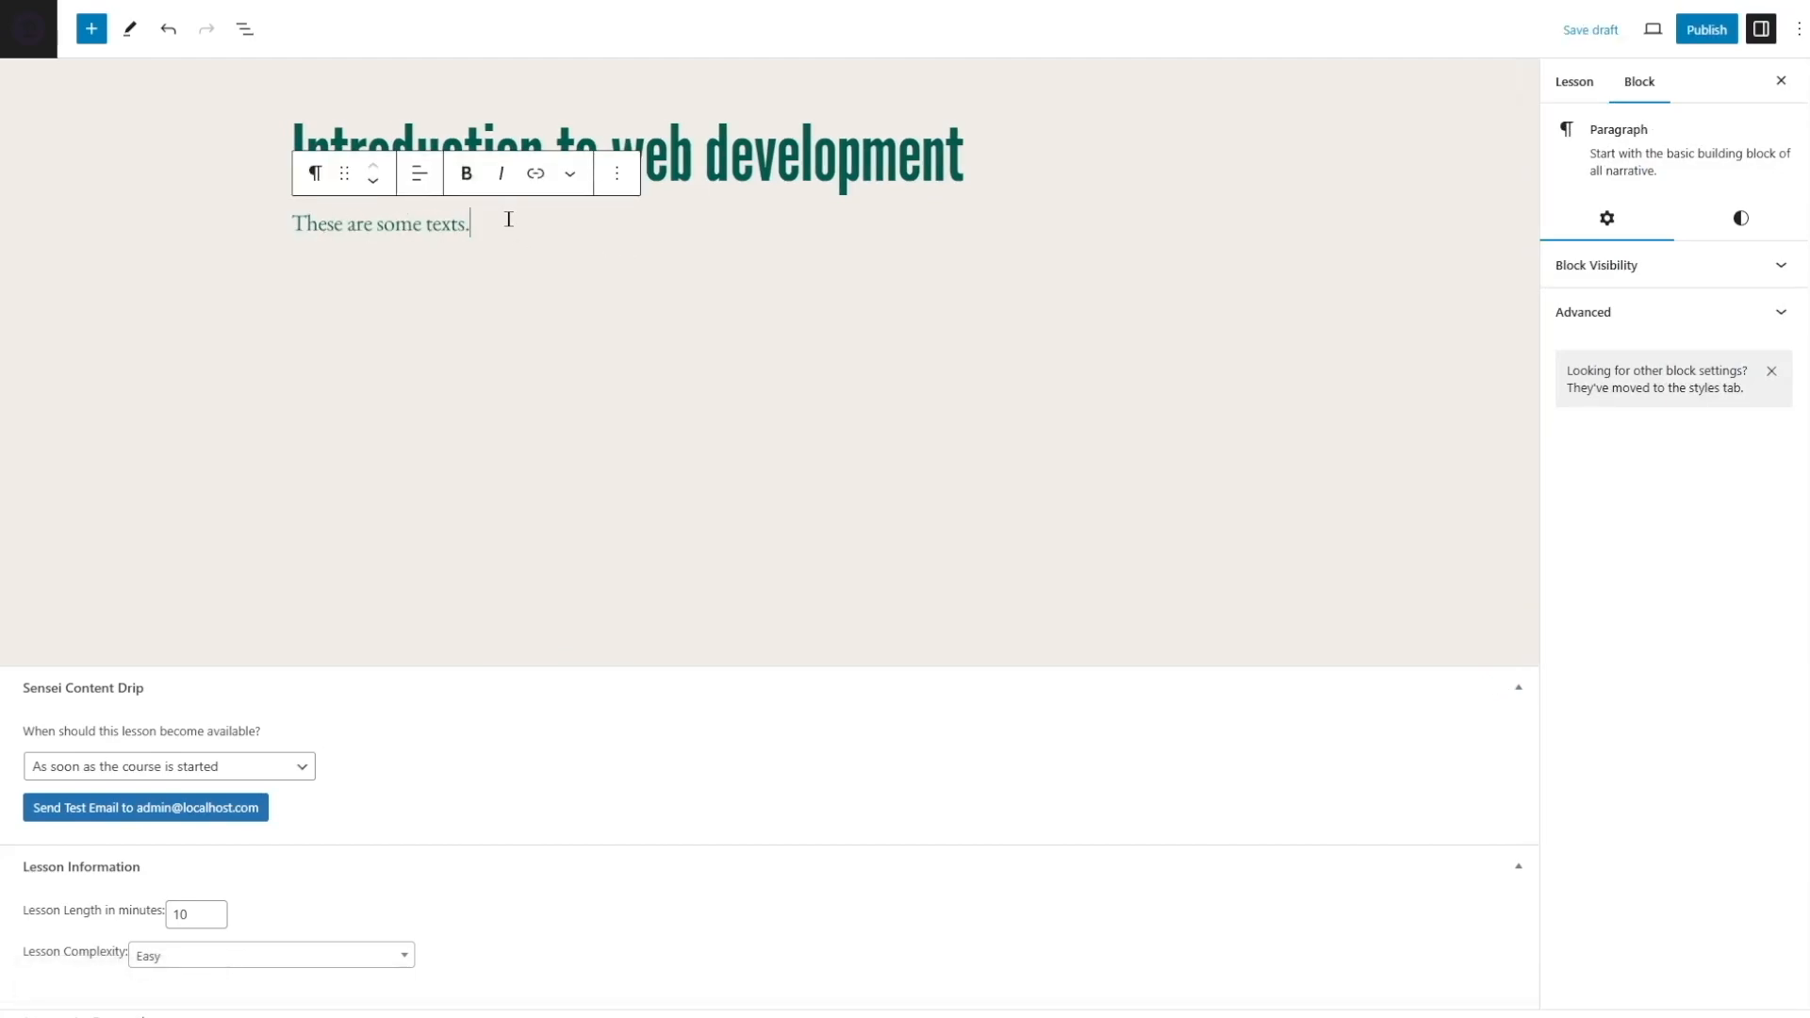
key("Return")
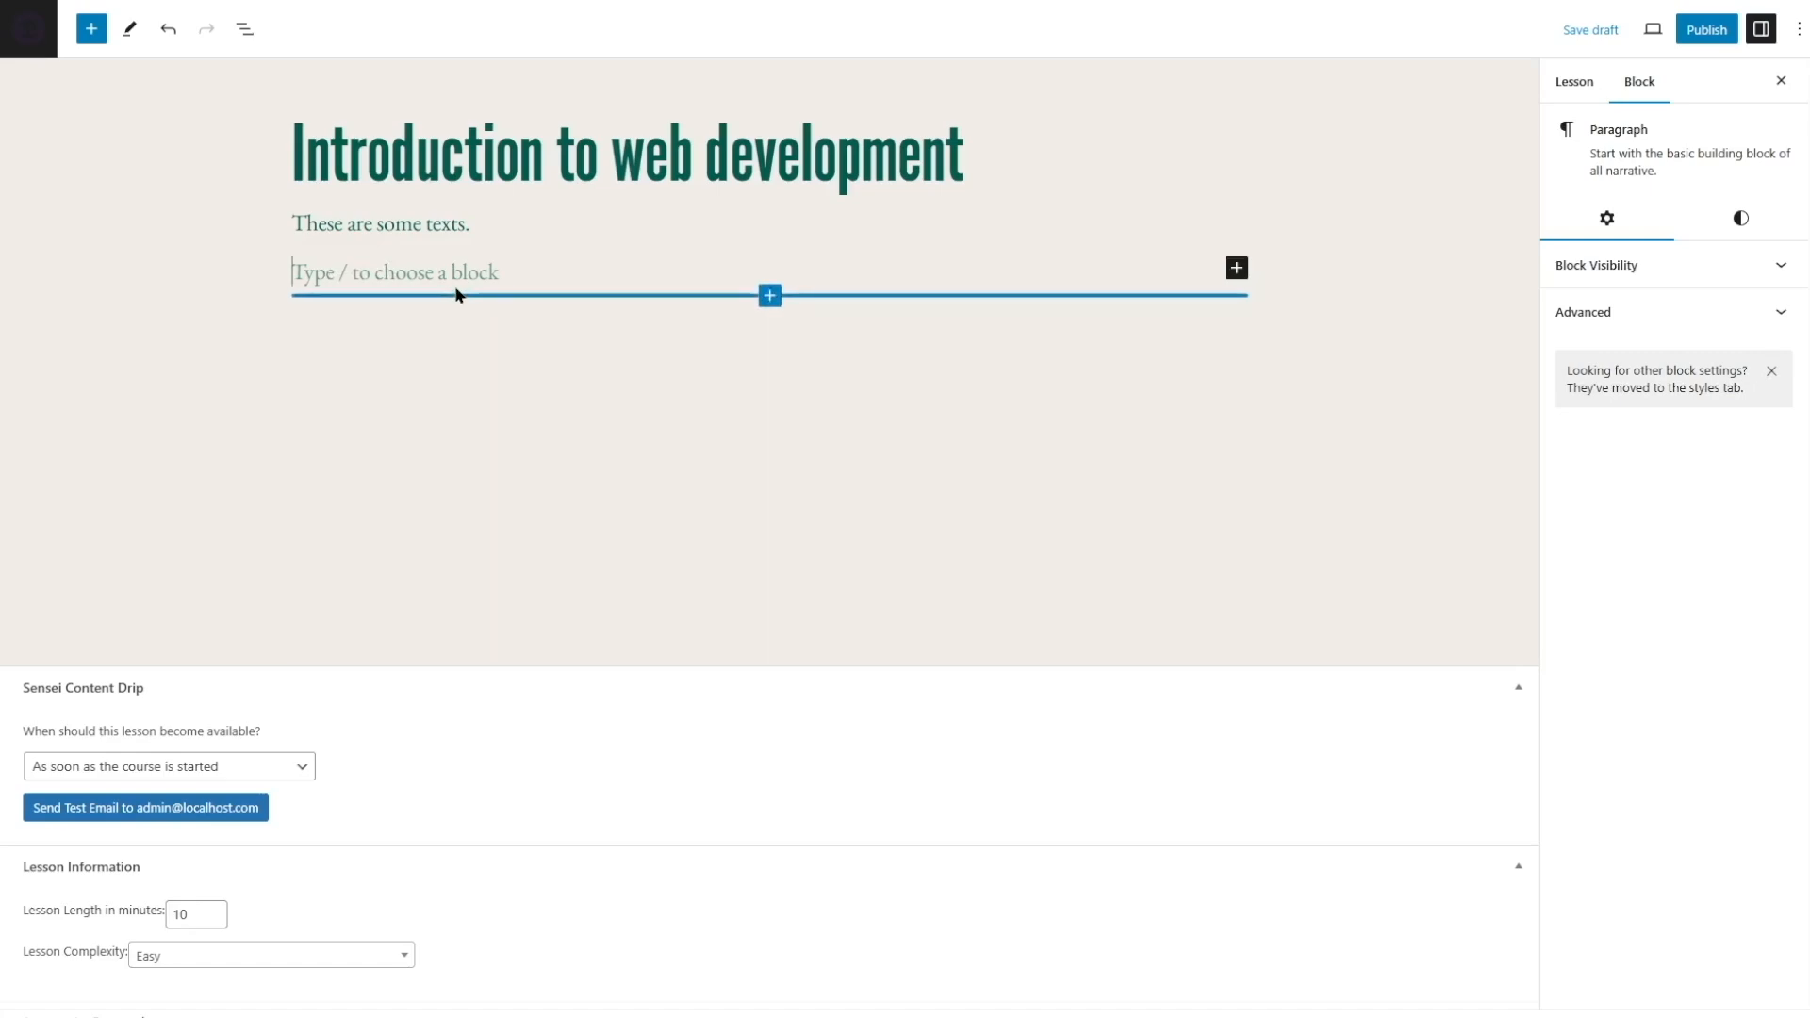
Step: Insert a Featured Video block in the lesson and move the "These are some texts." paragraph above it
left_click(1238, 269)
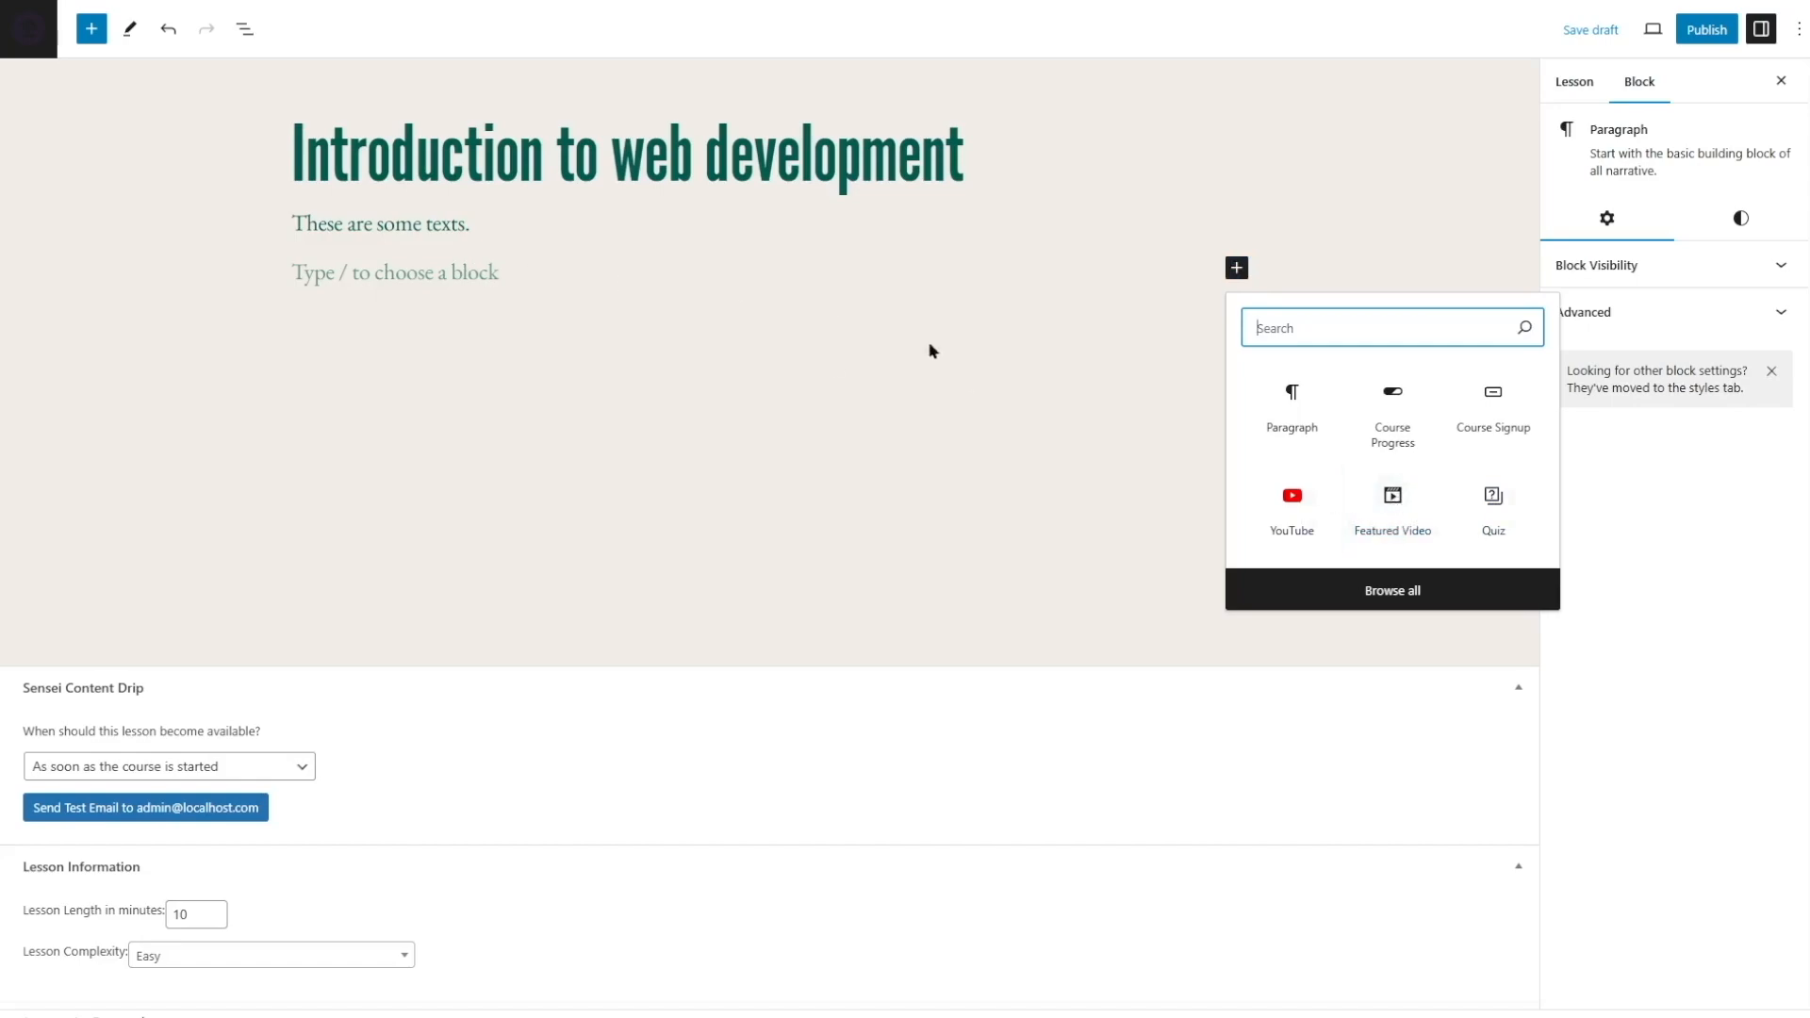
left_click(490, 272)
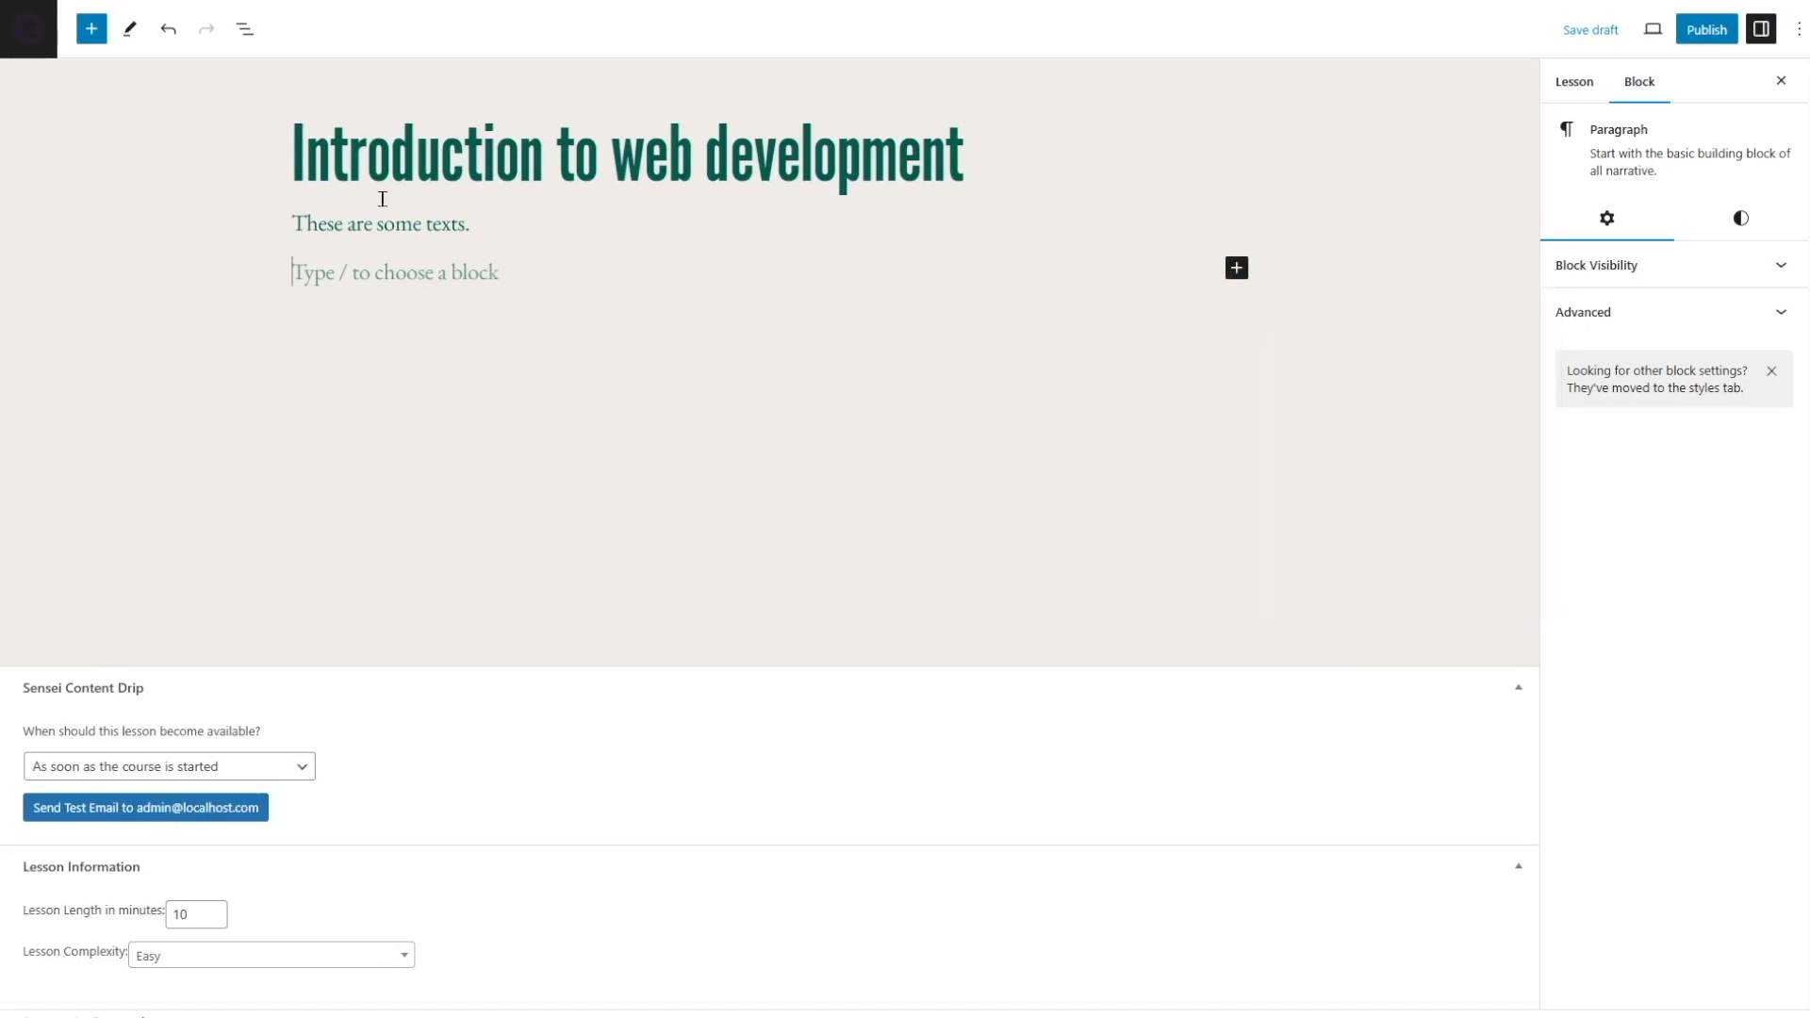
left_click(92, 31)
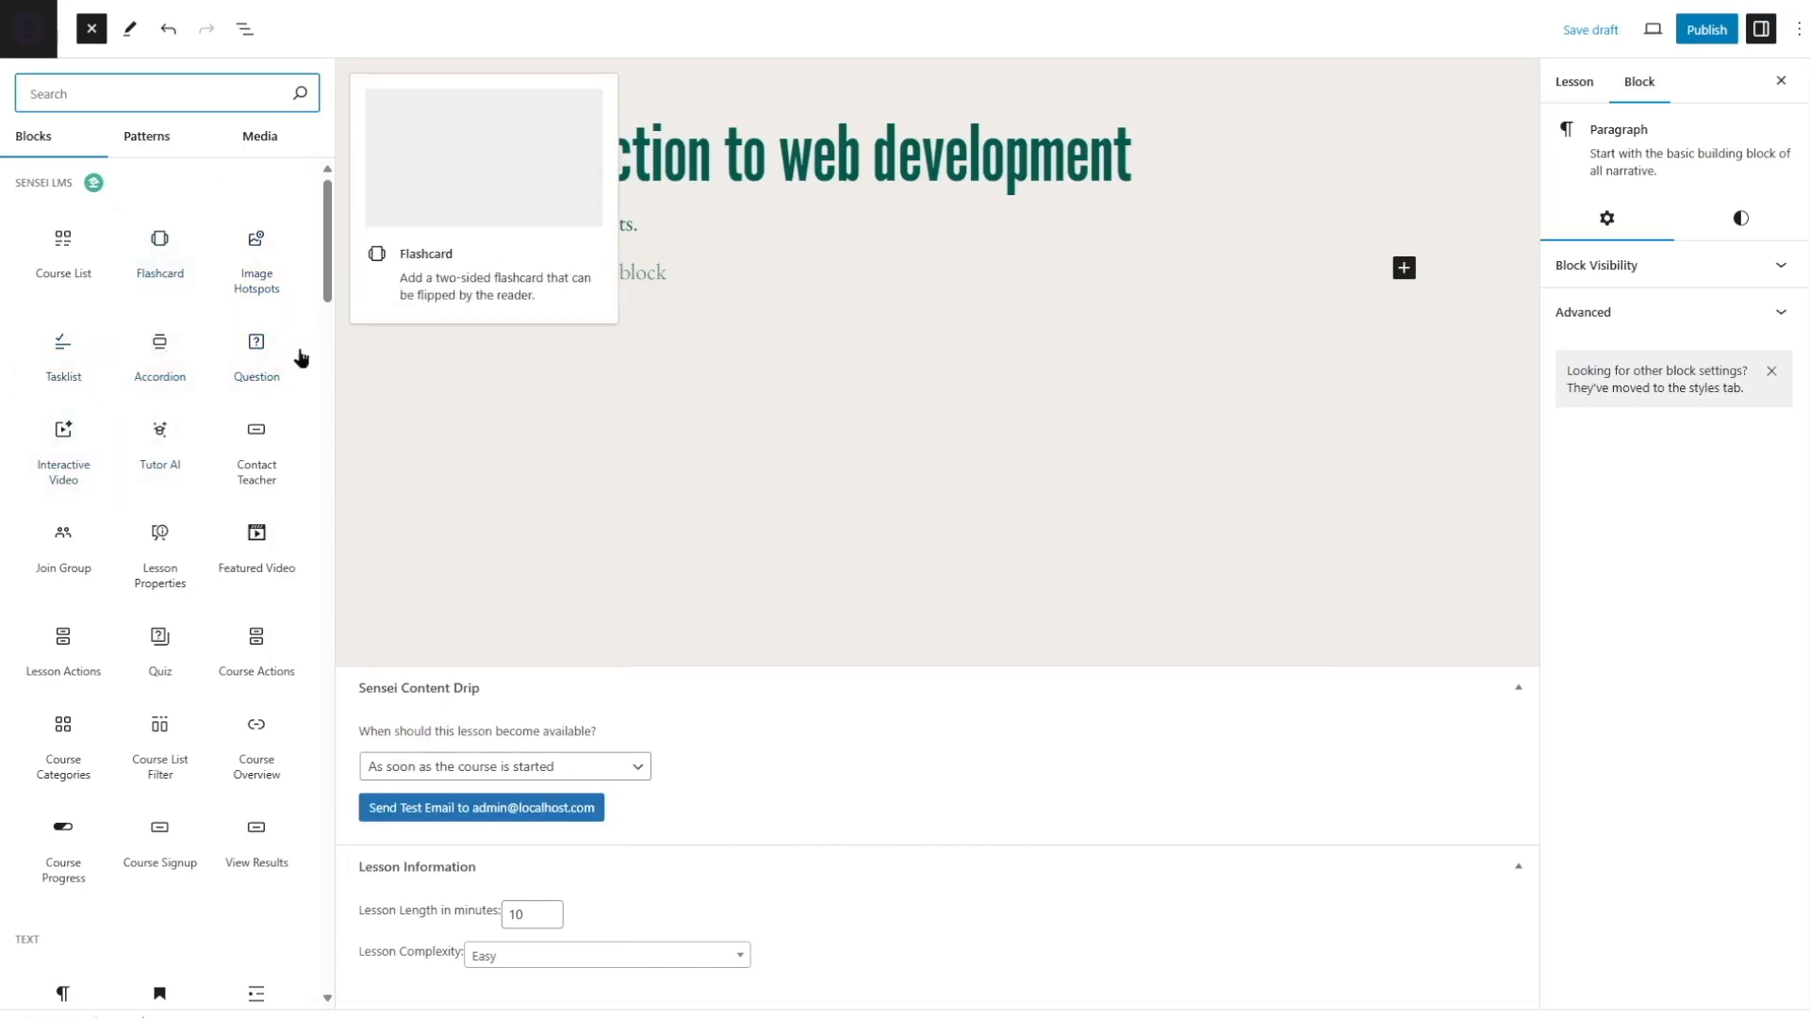
left_click(252, 545)
left_click_drag(346, 342, 344, 175)
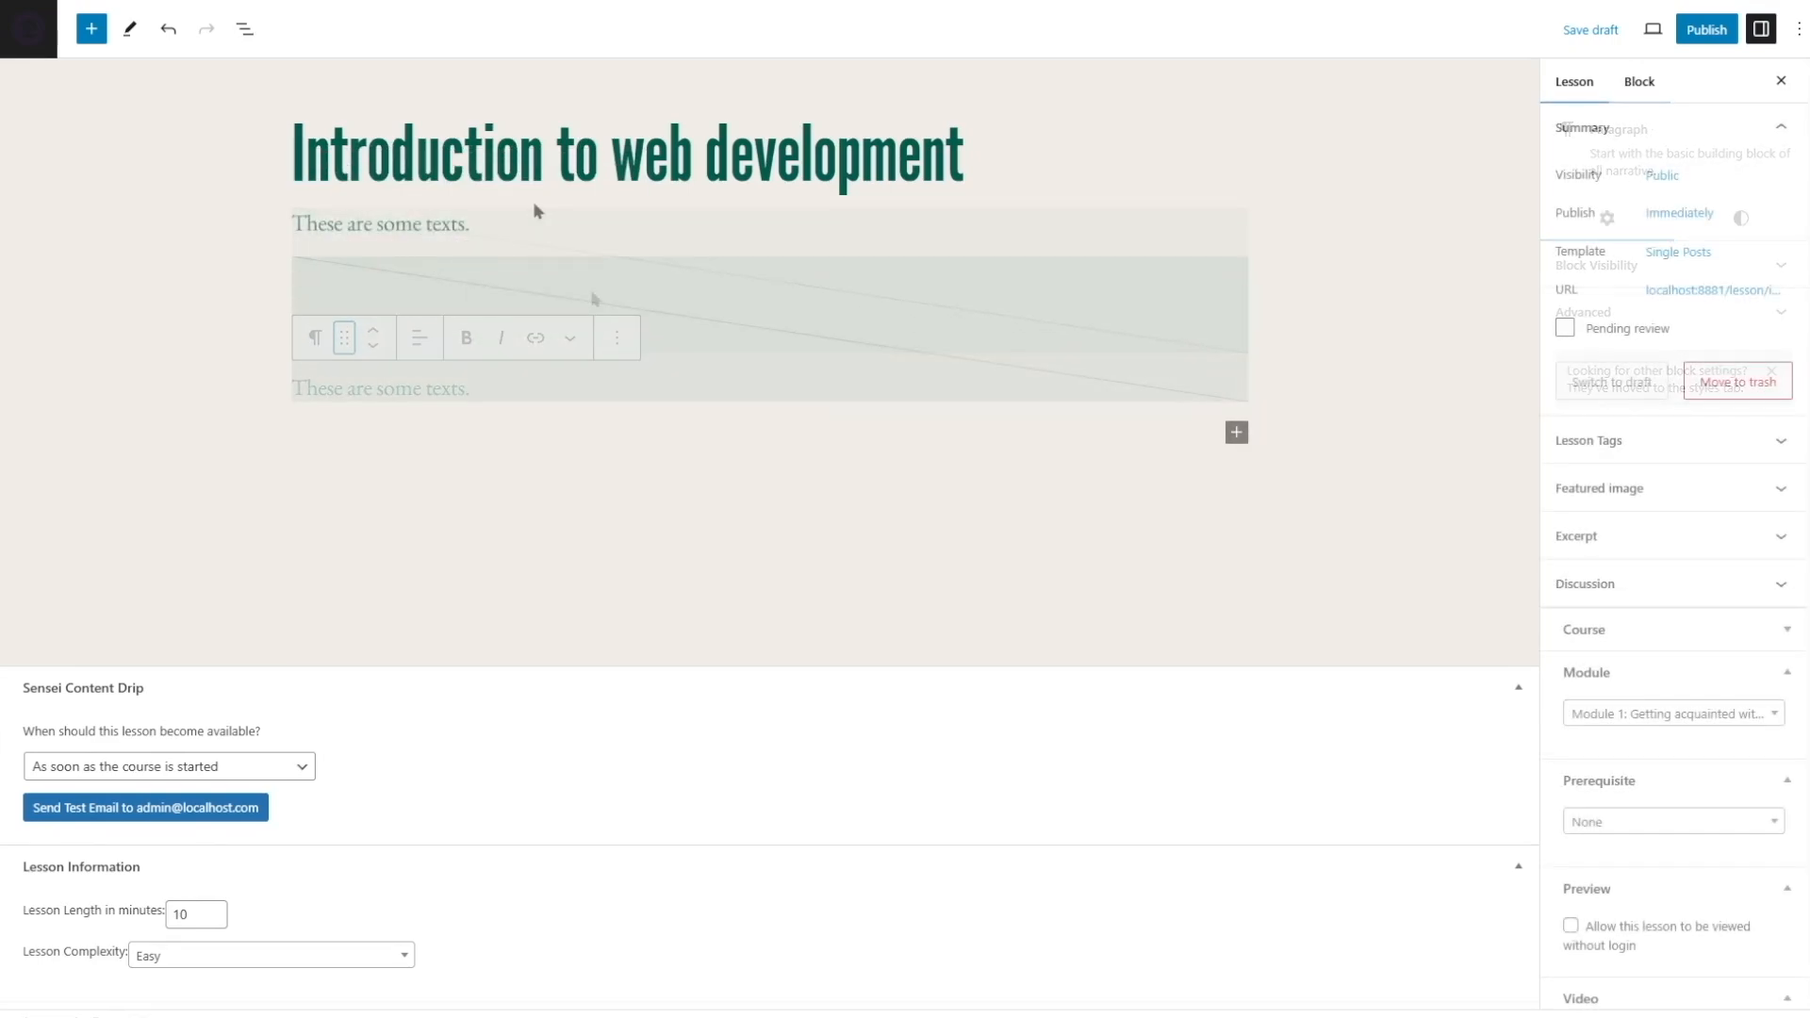
Step: Check the video block's media library and file upload options without choosing a file
left_click(589, 304)
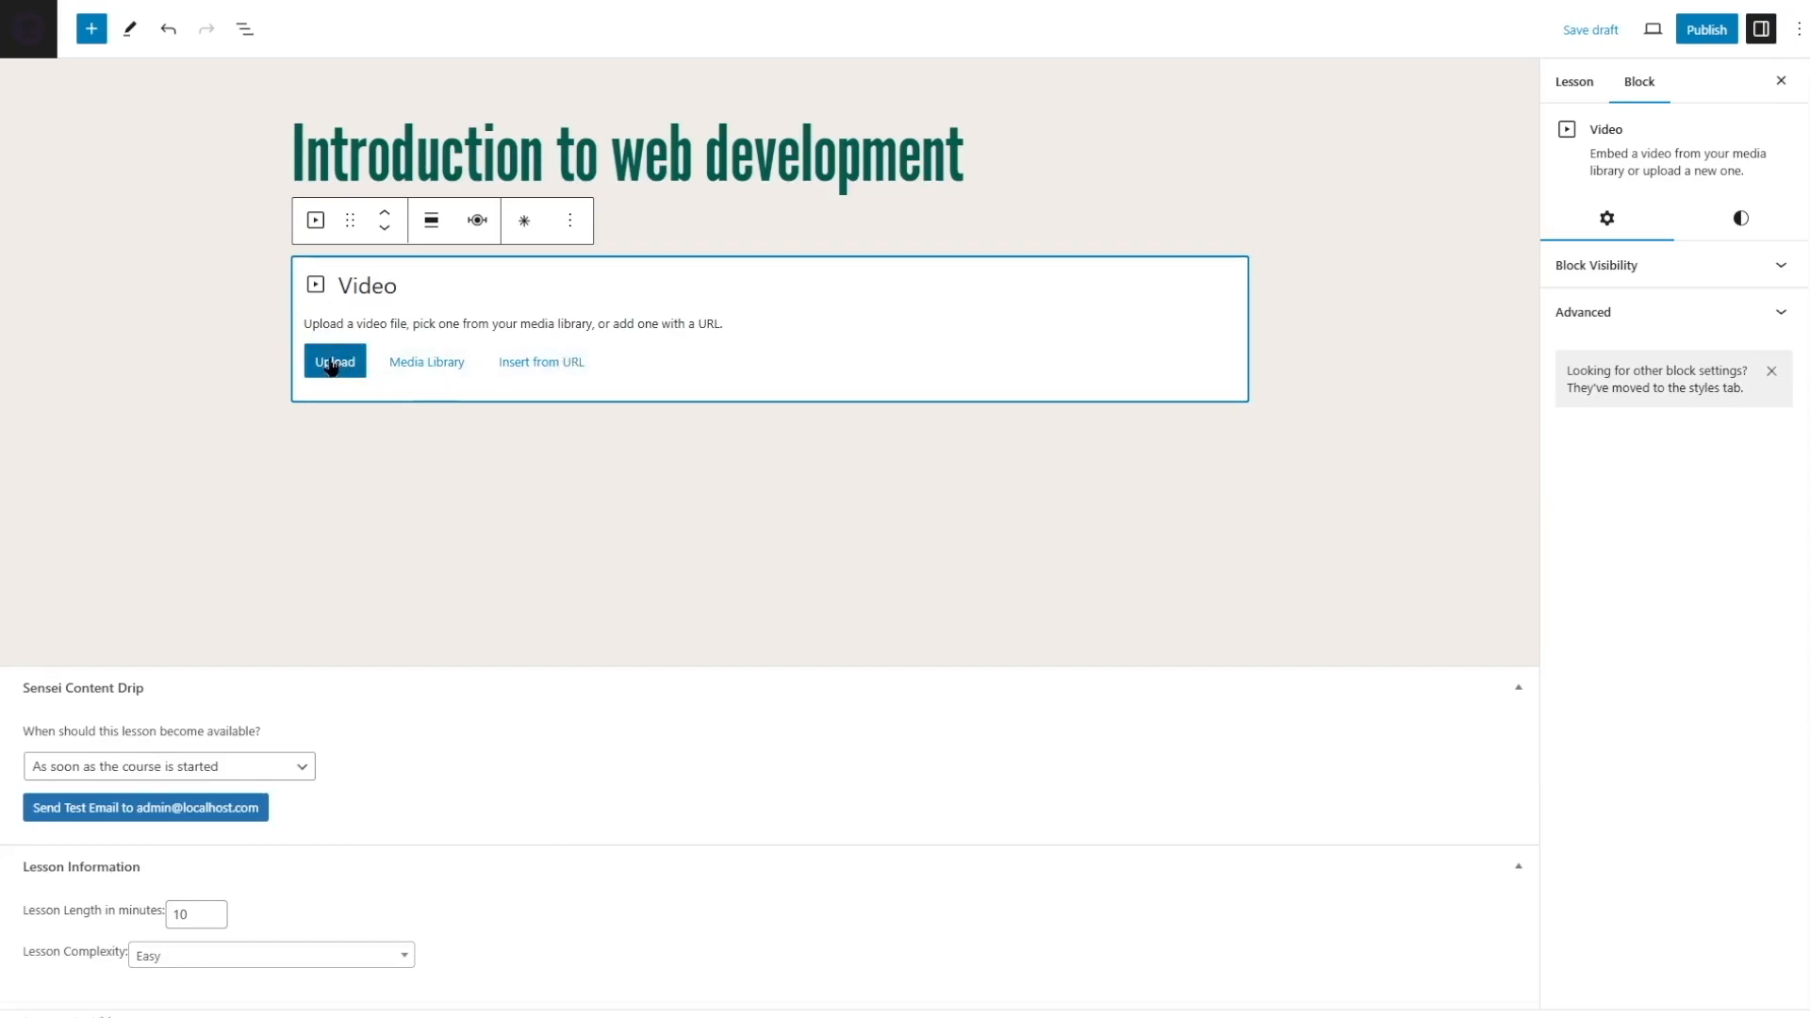
left_click(450, 367)
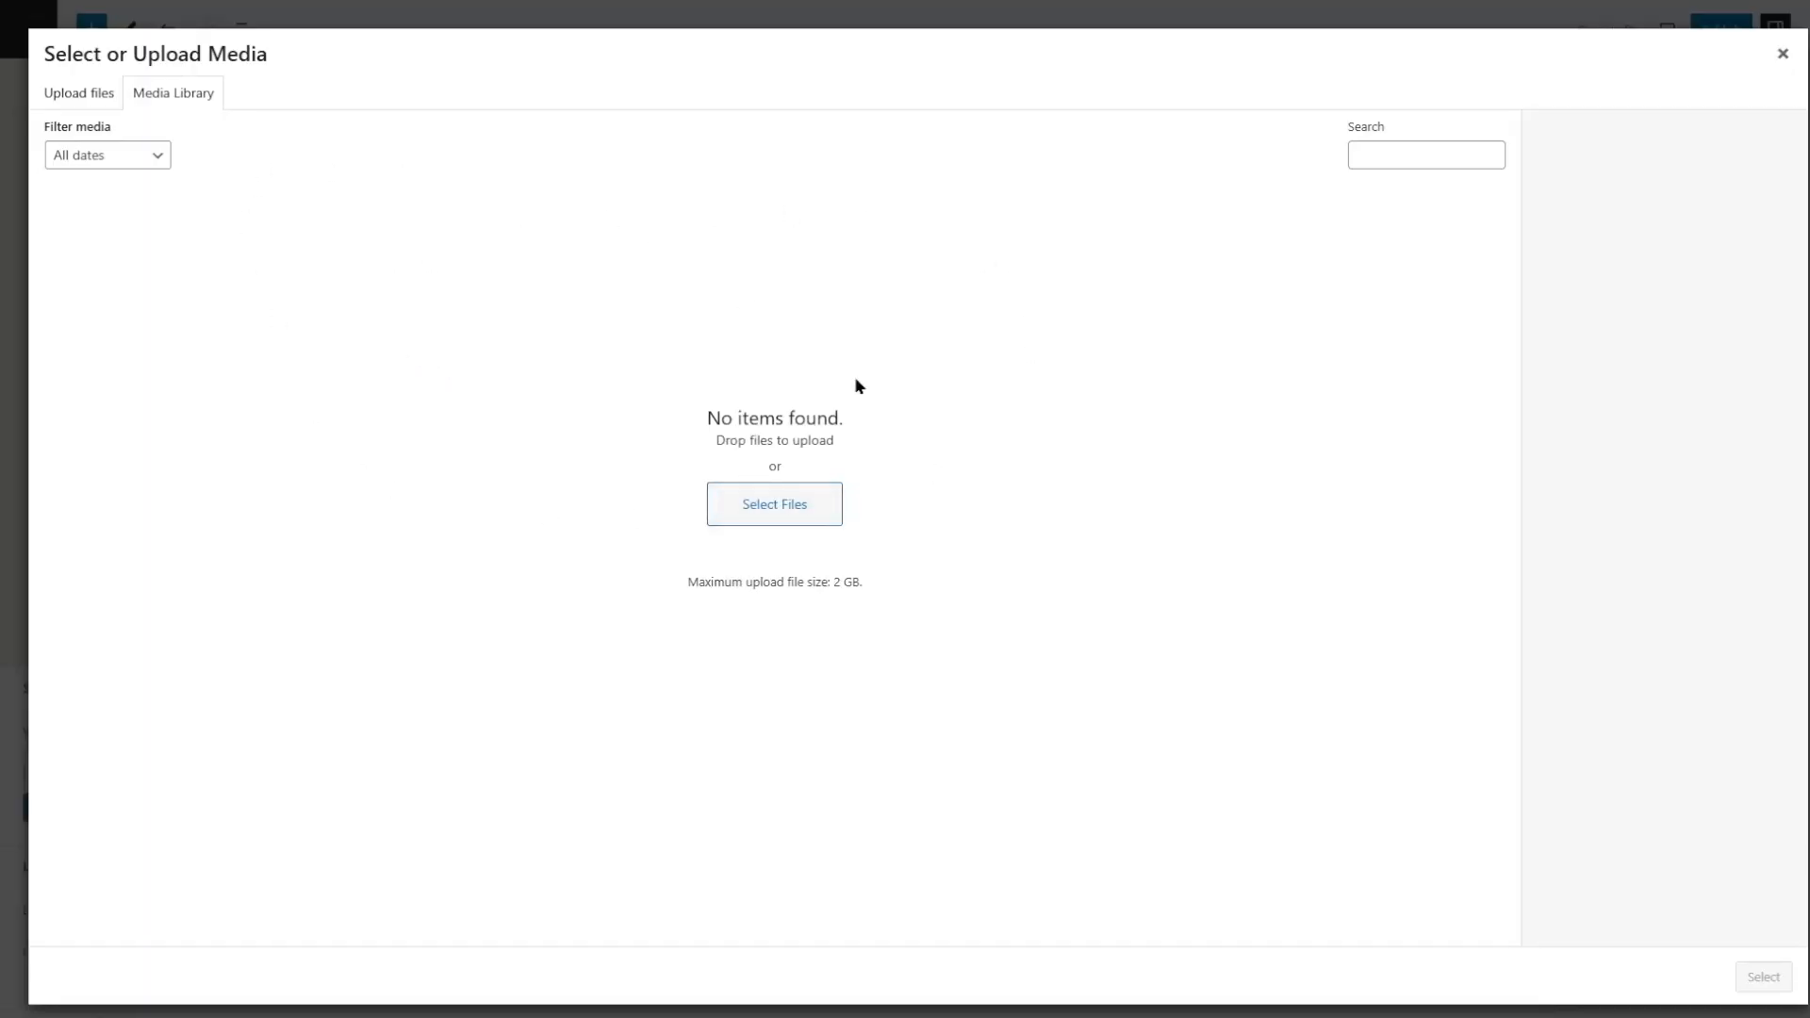
left_click(93, 83)
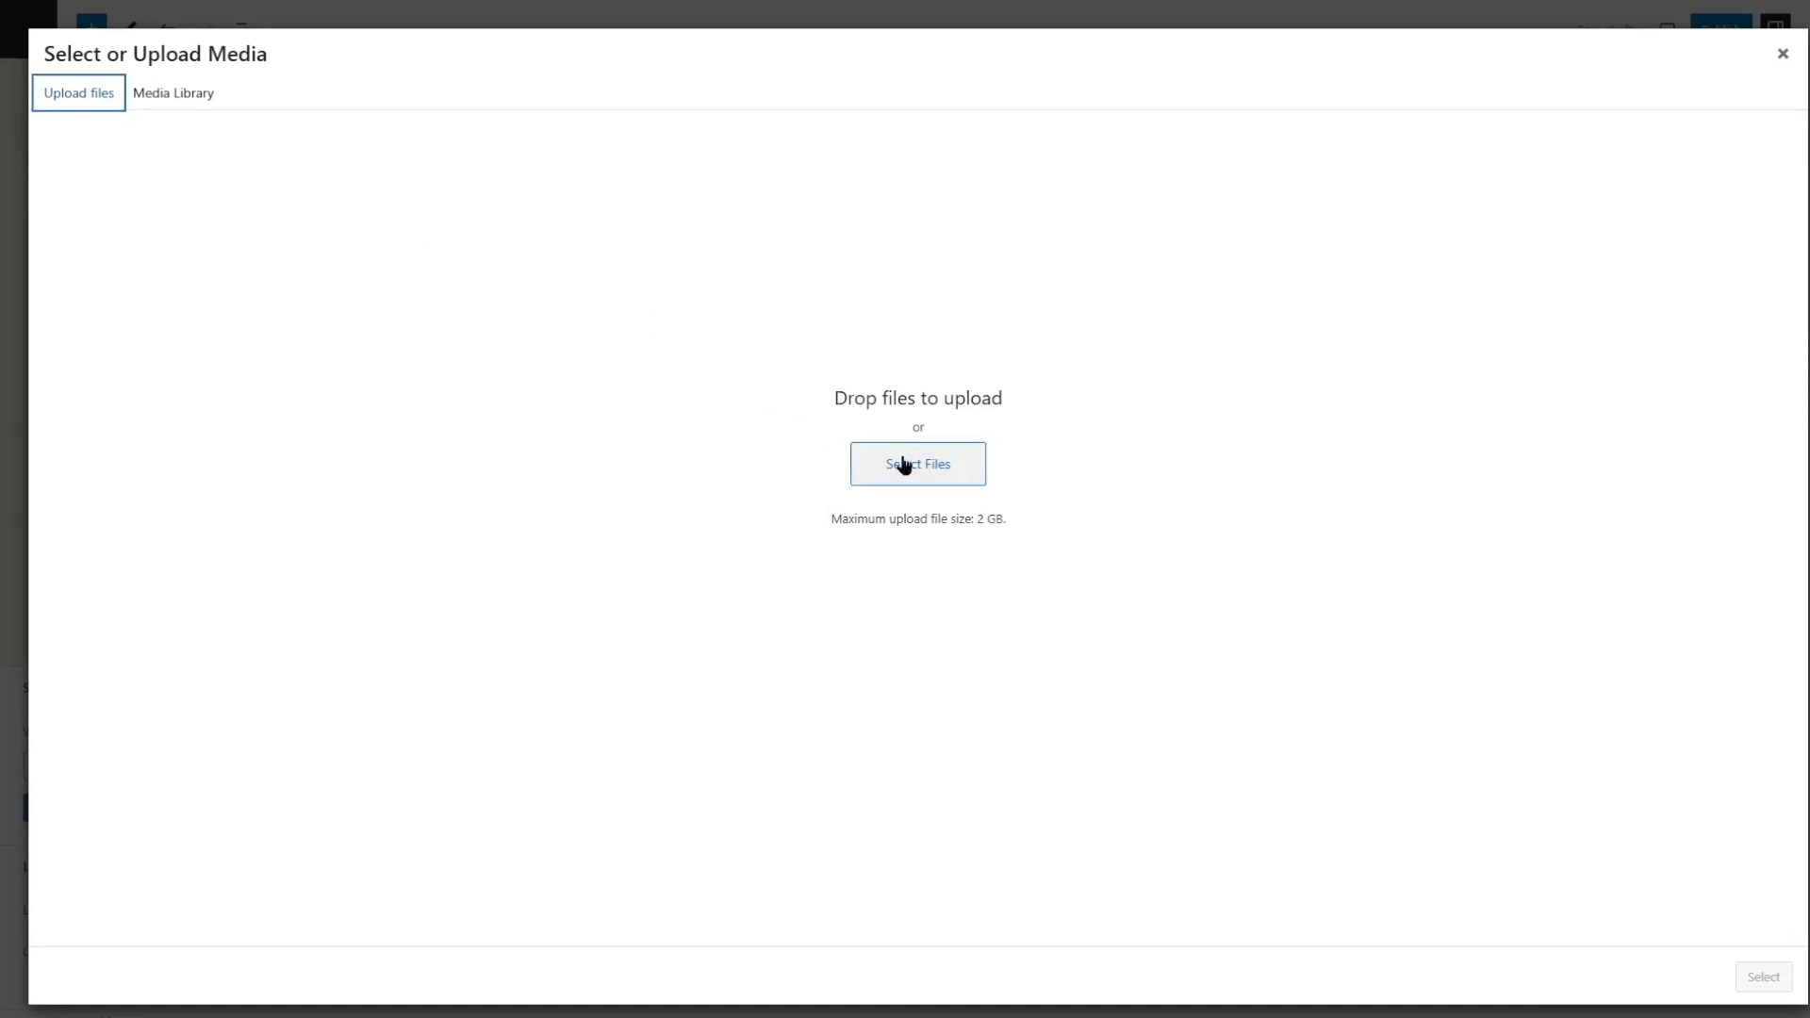
left_click(1783, 54)
left_click(752, 341)
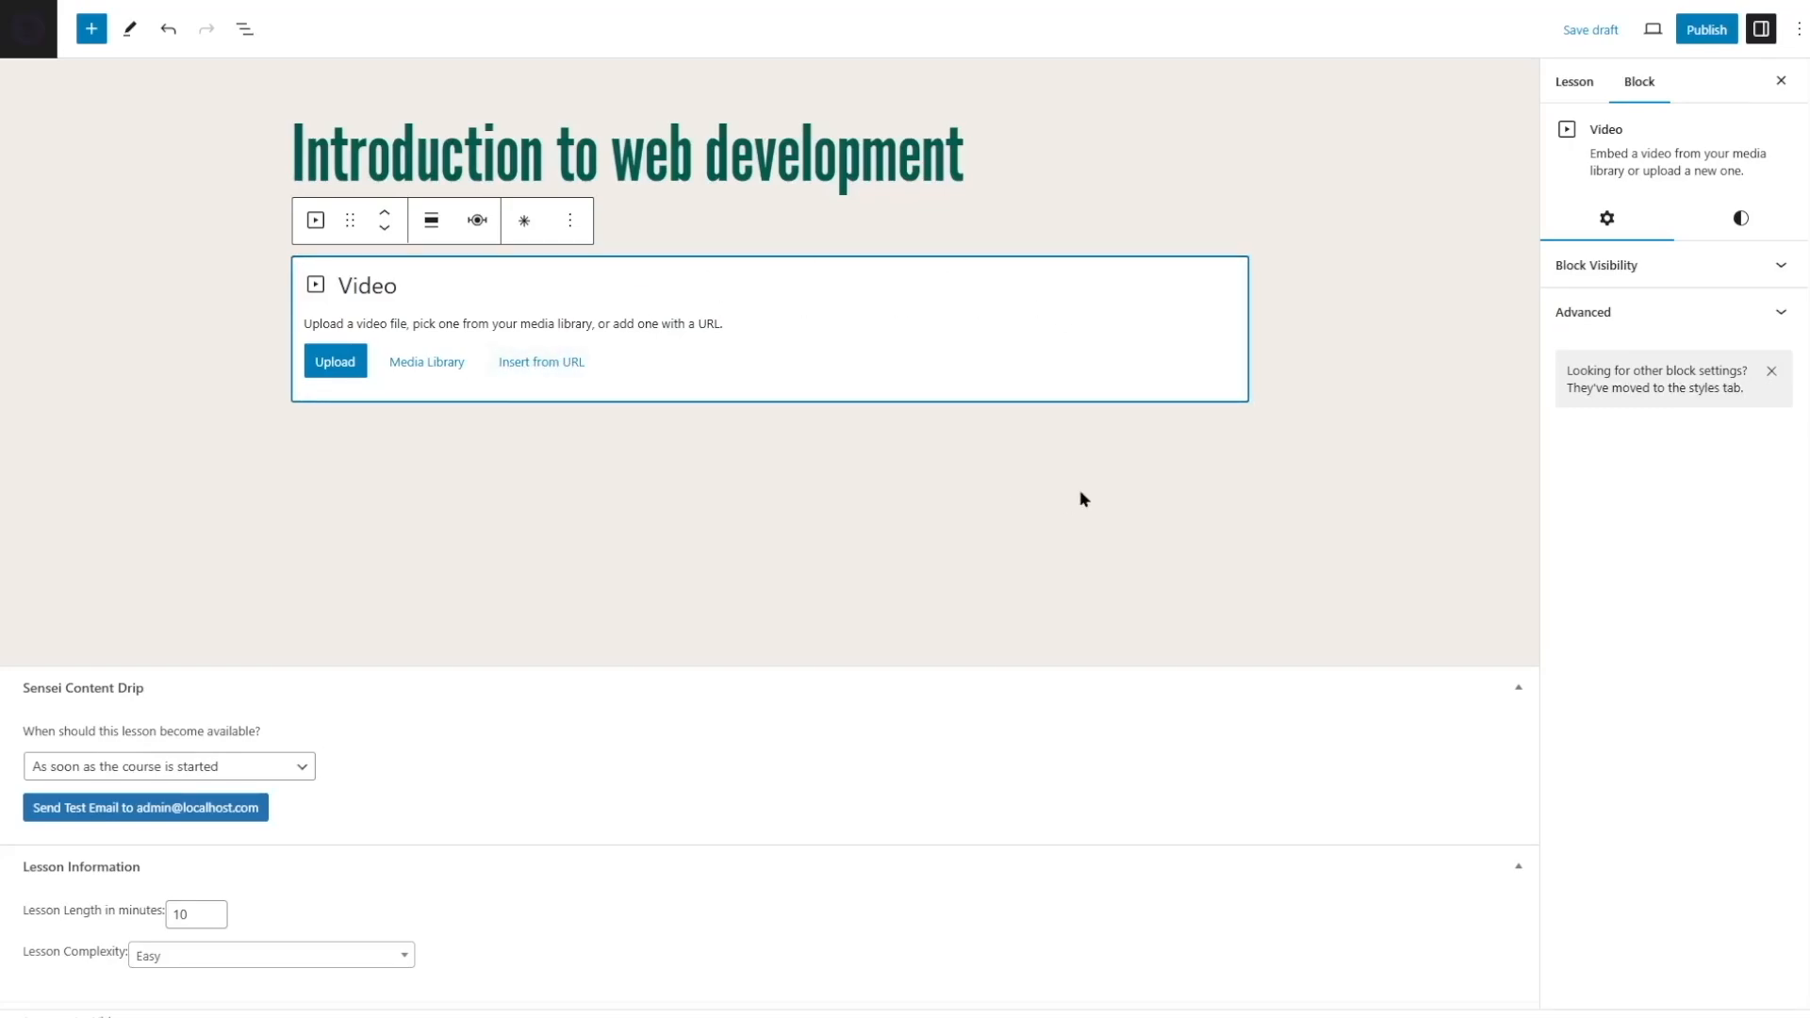
left_click(523, 374)
type("https://youtu.be/R34yZvsILKY")
key("Return")
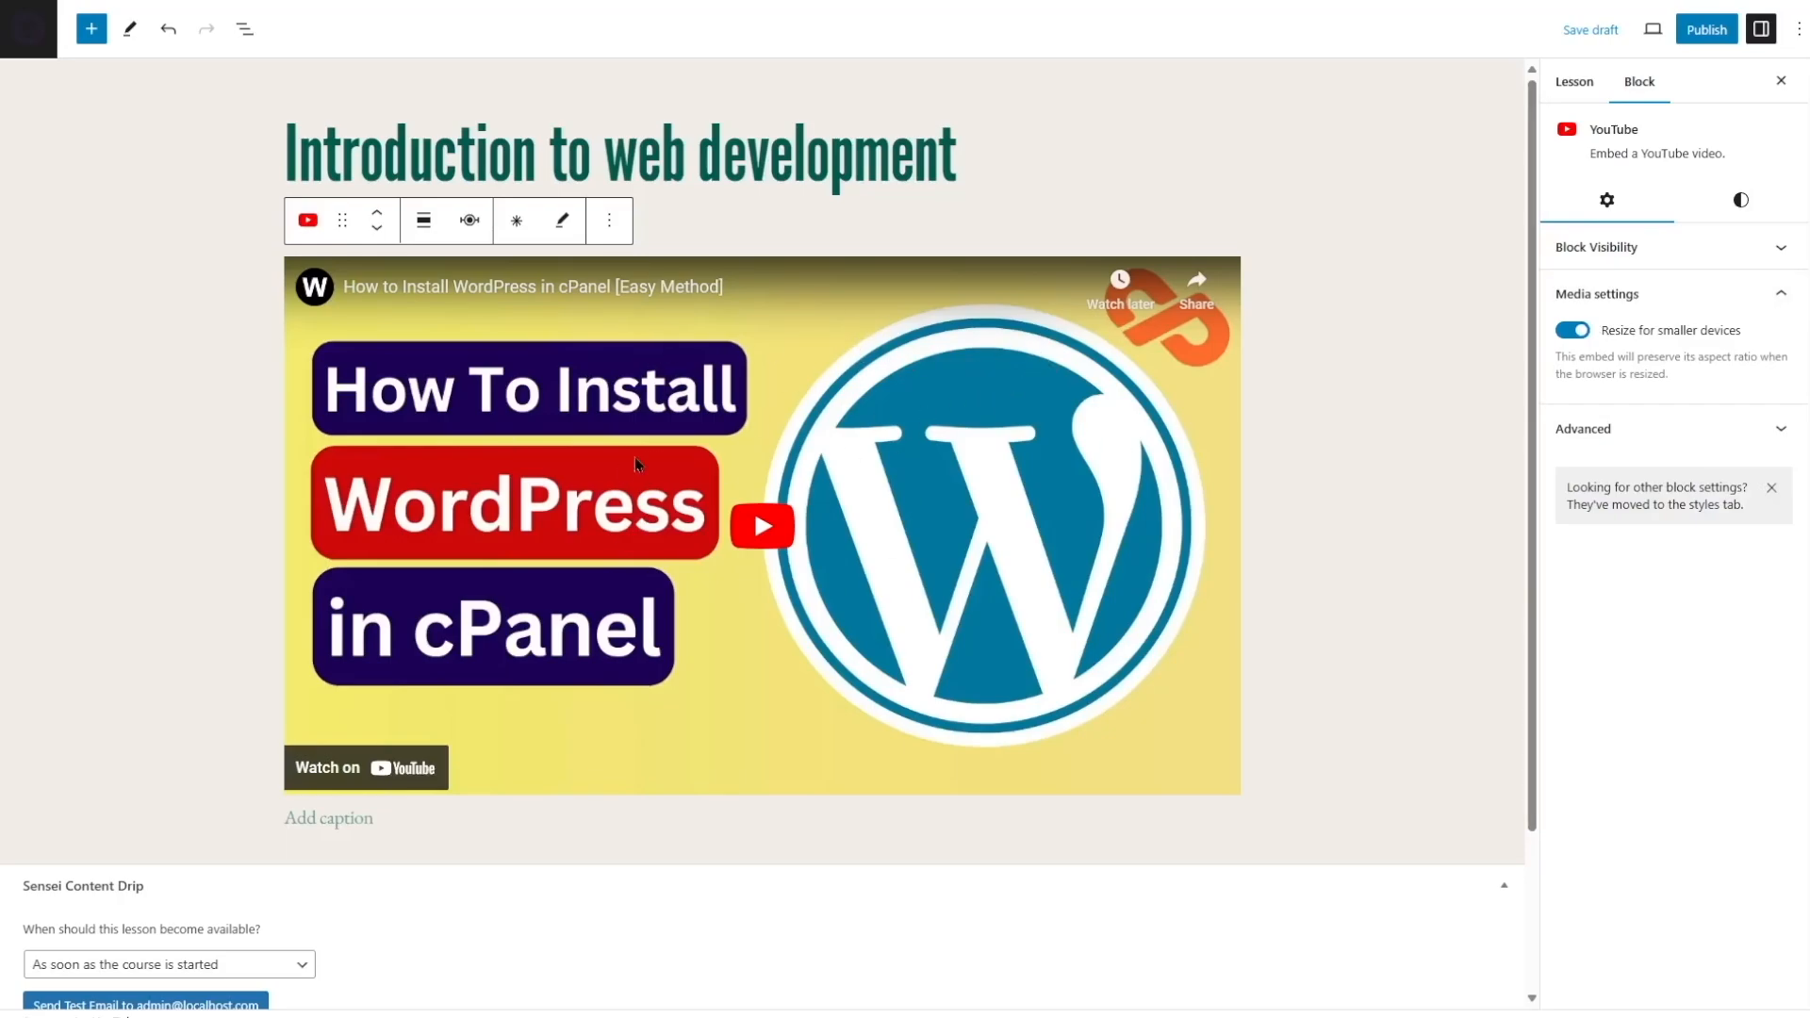
Step: Set the lesson's content drip to become available on the specific date 2024-07-15
scroll(602, 440, "down", 2)
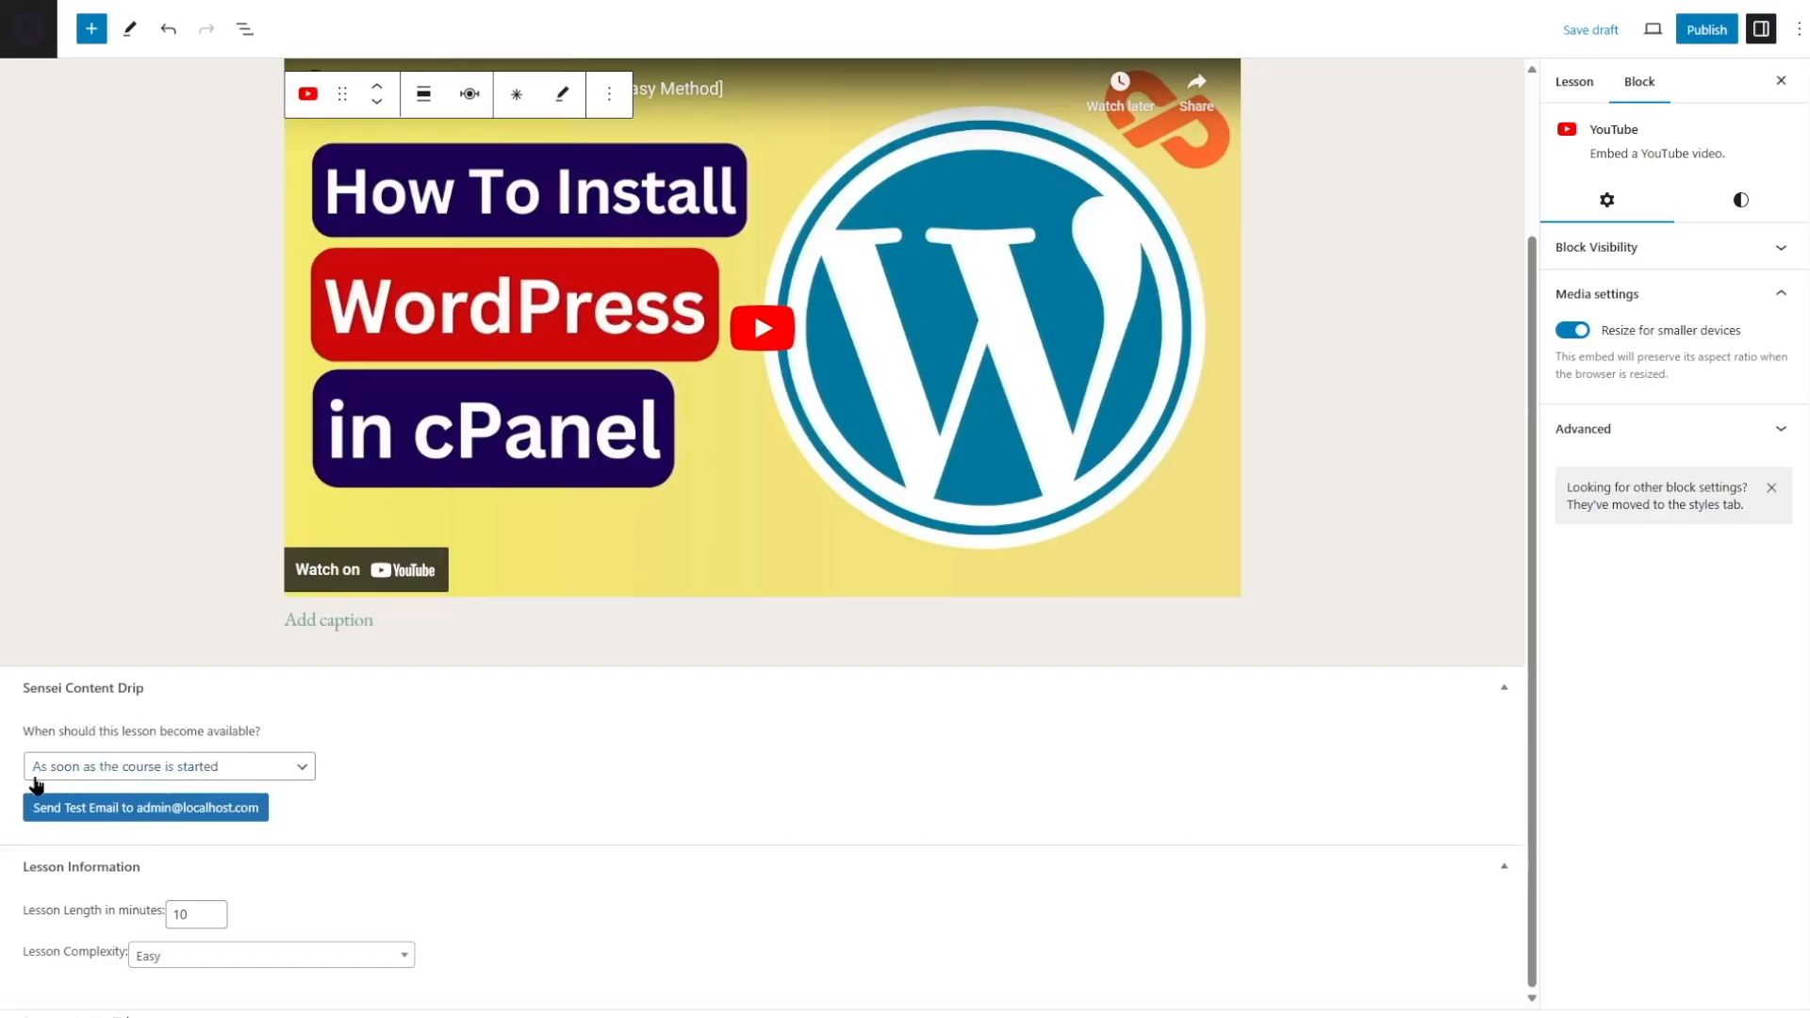
left_click(300, 767)
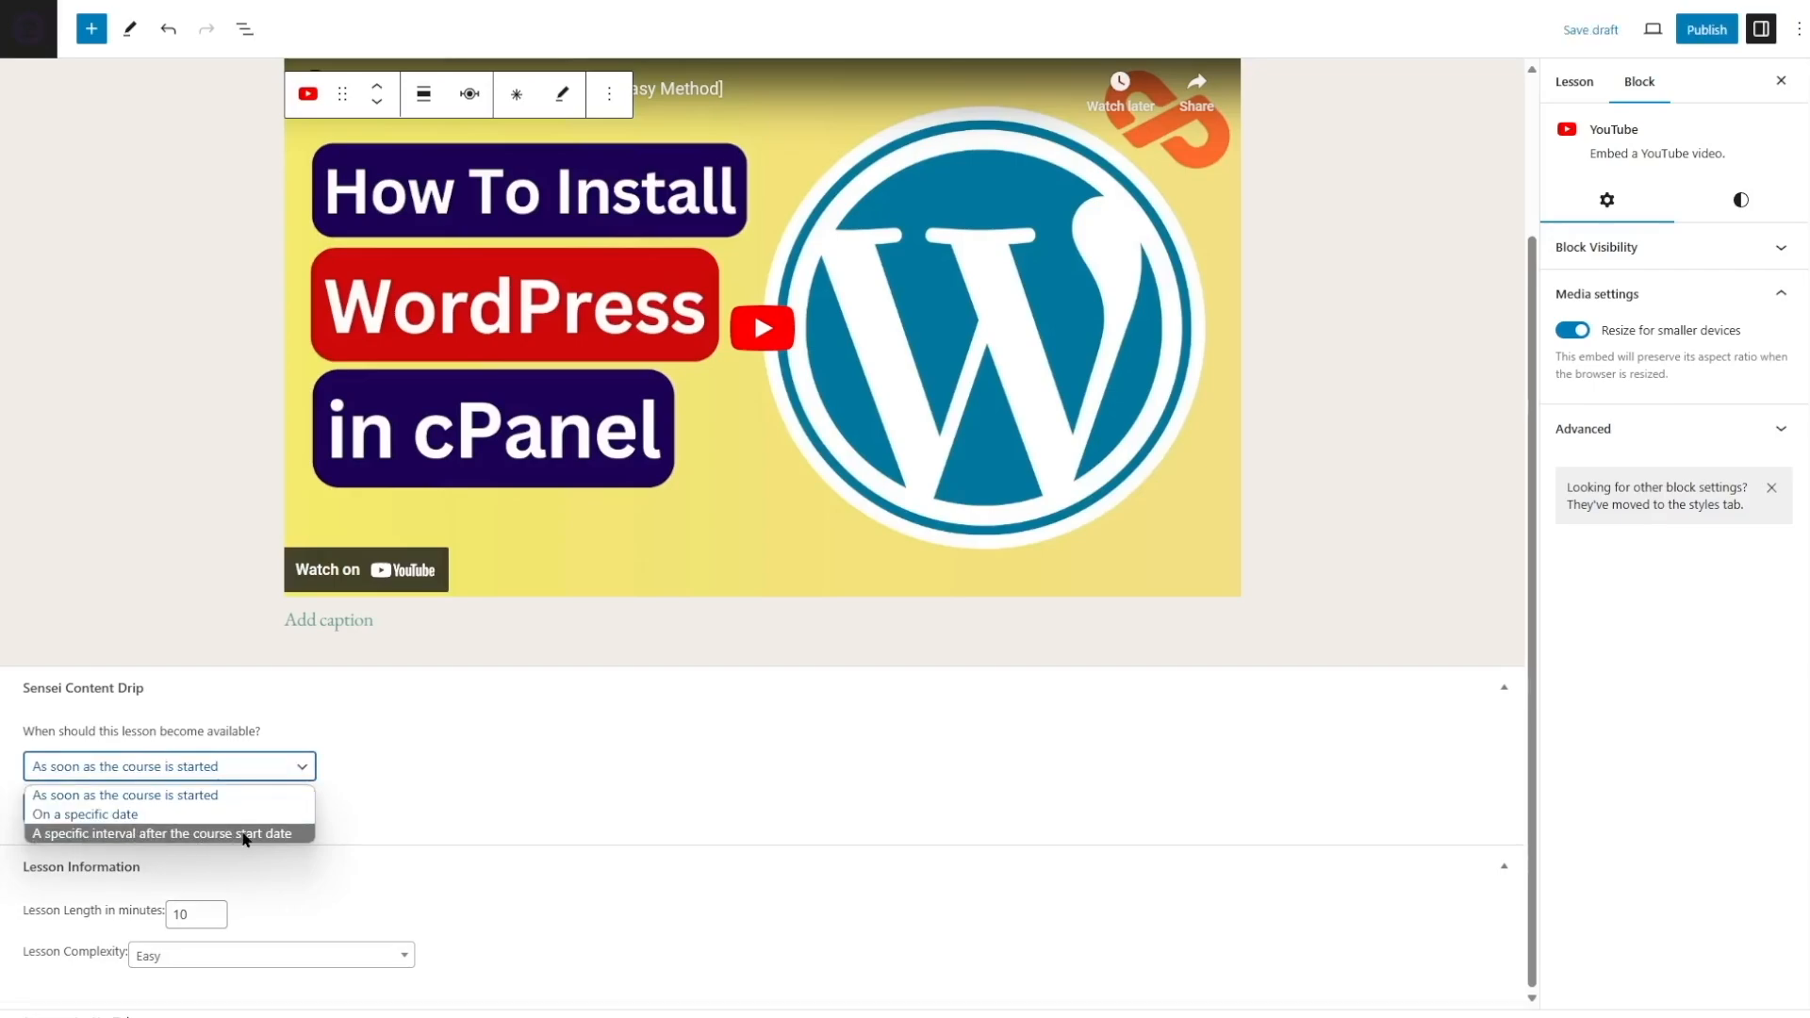
left_click(69, 821)
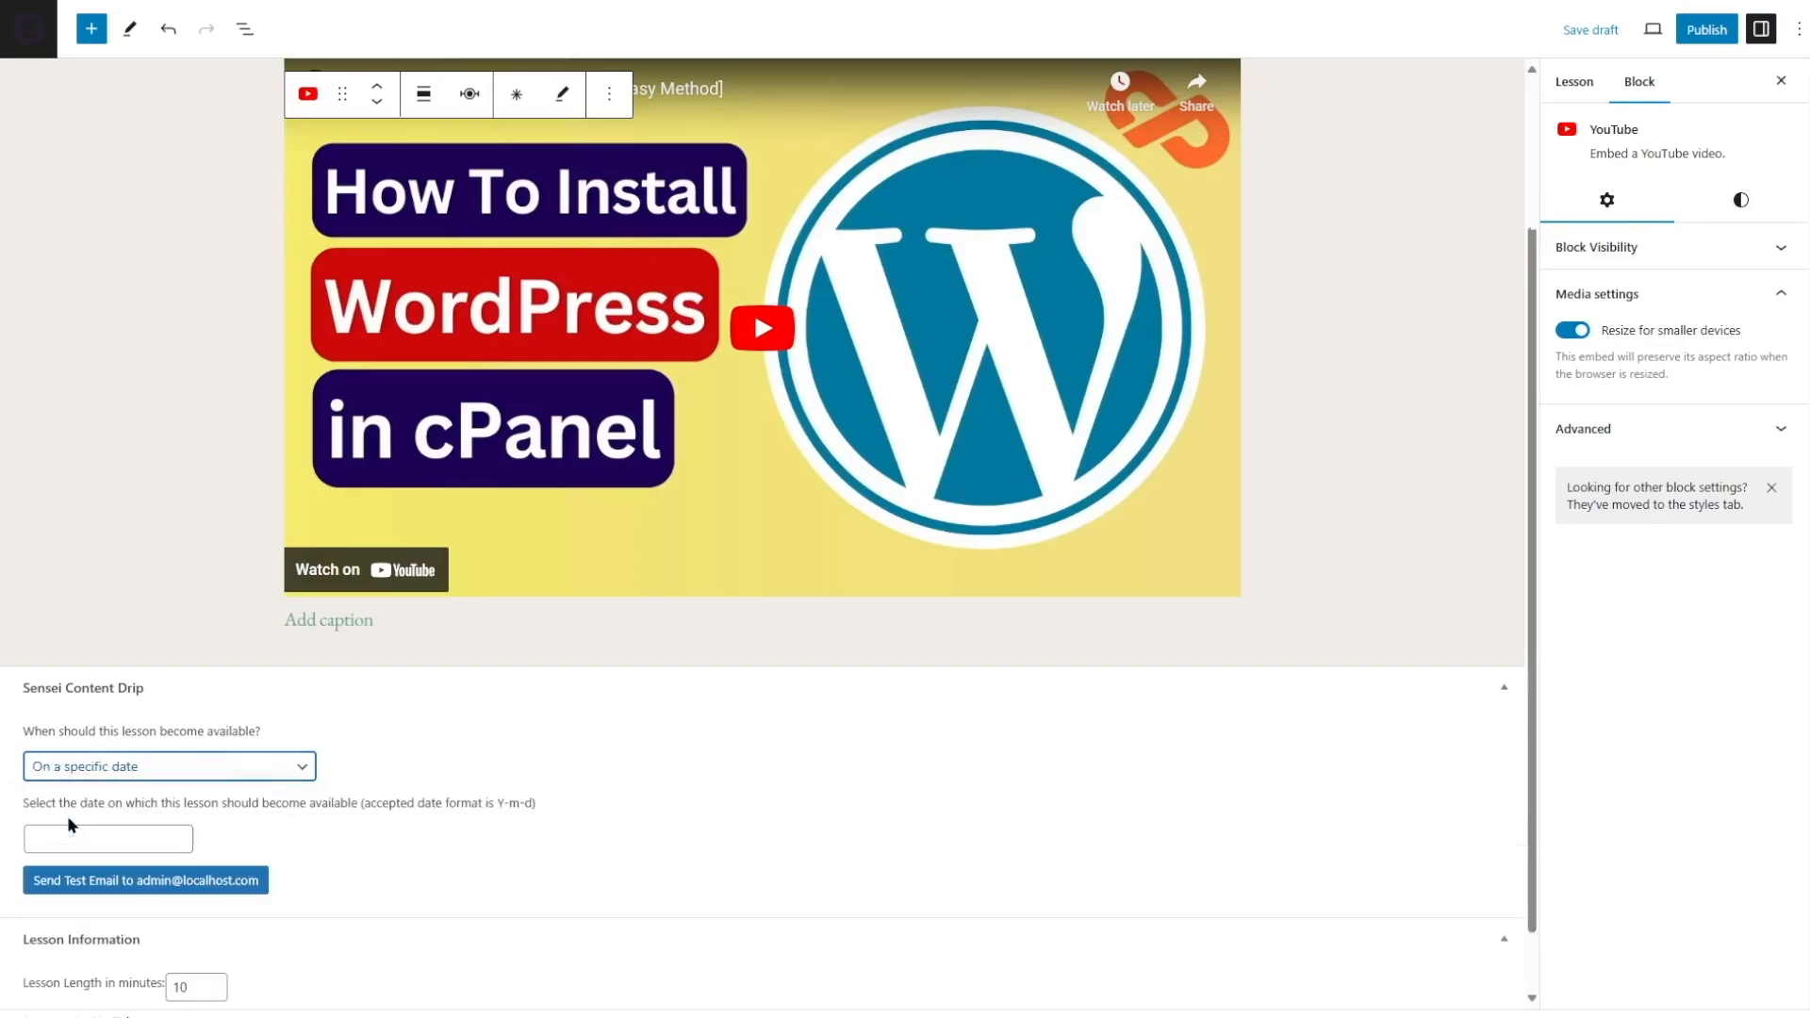
left_click(128, 839)
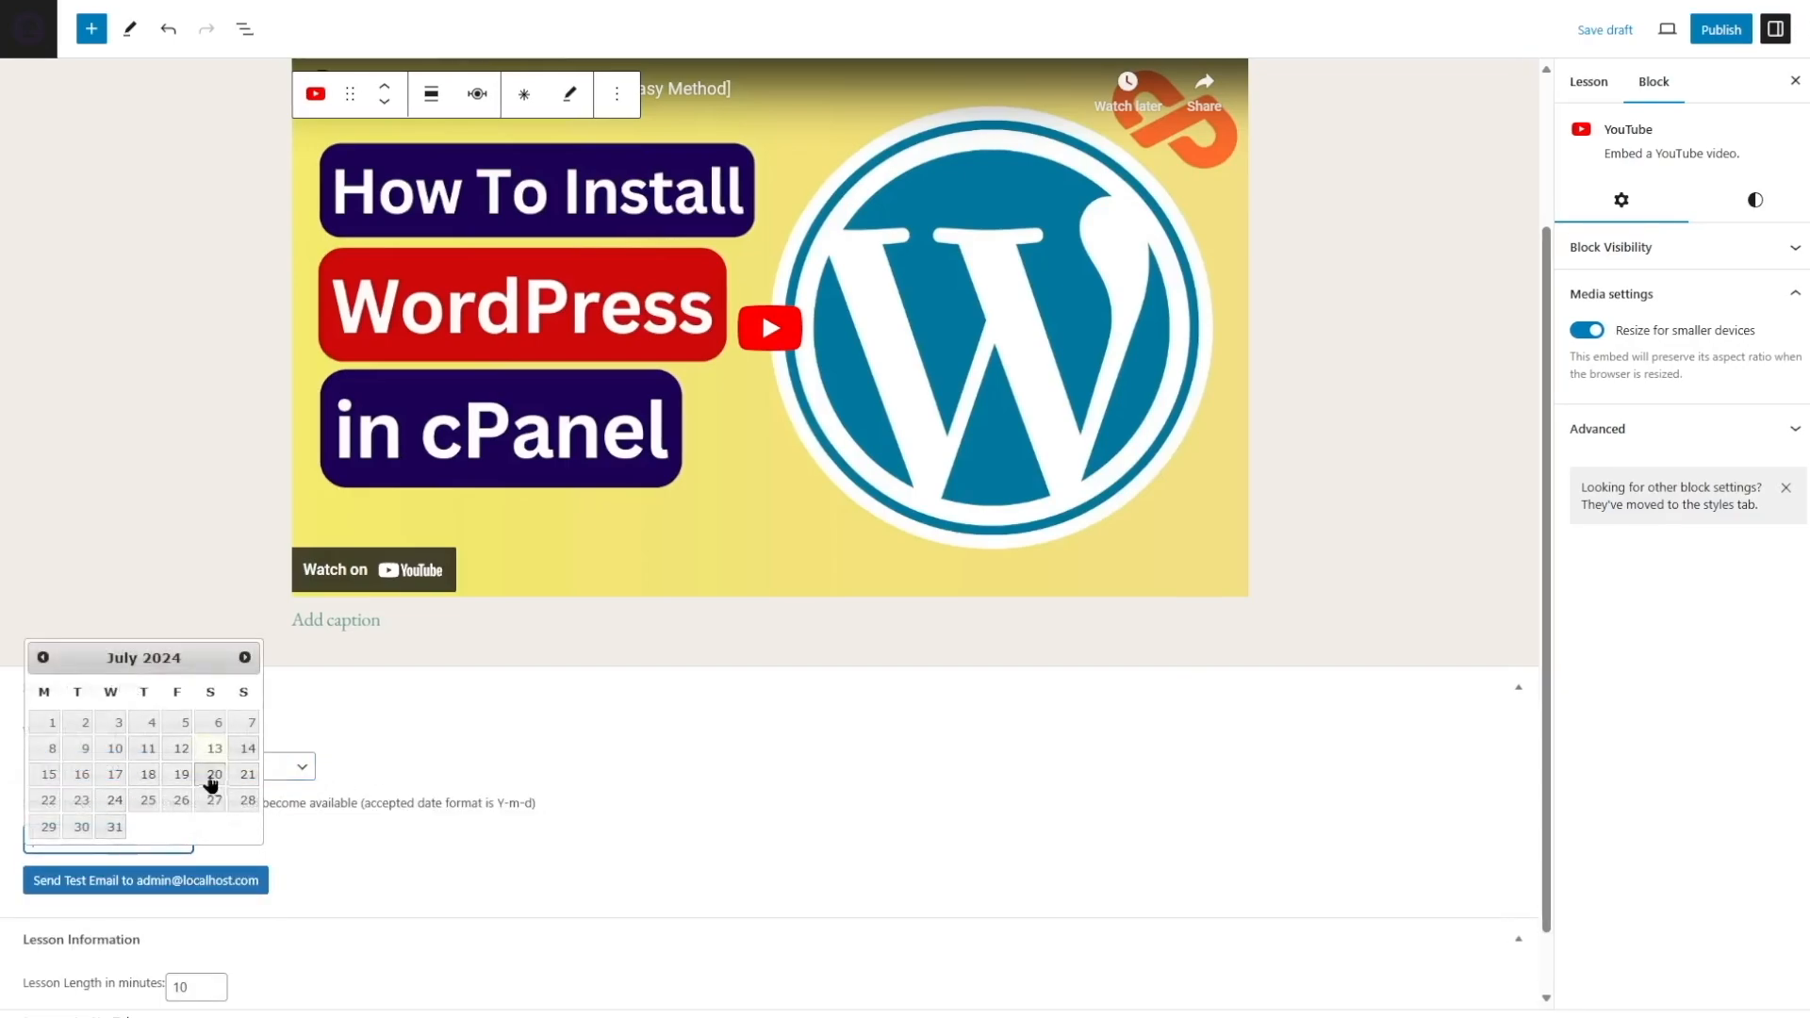
left_click(102, 780)
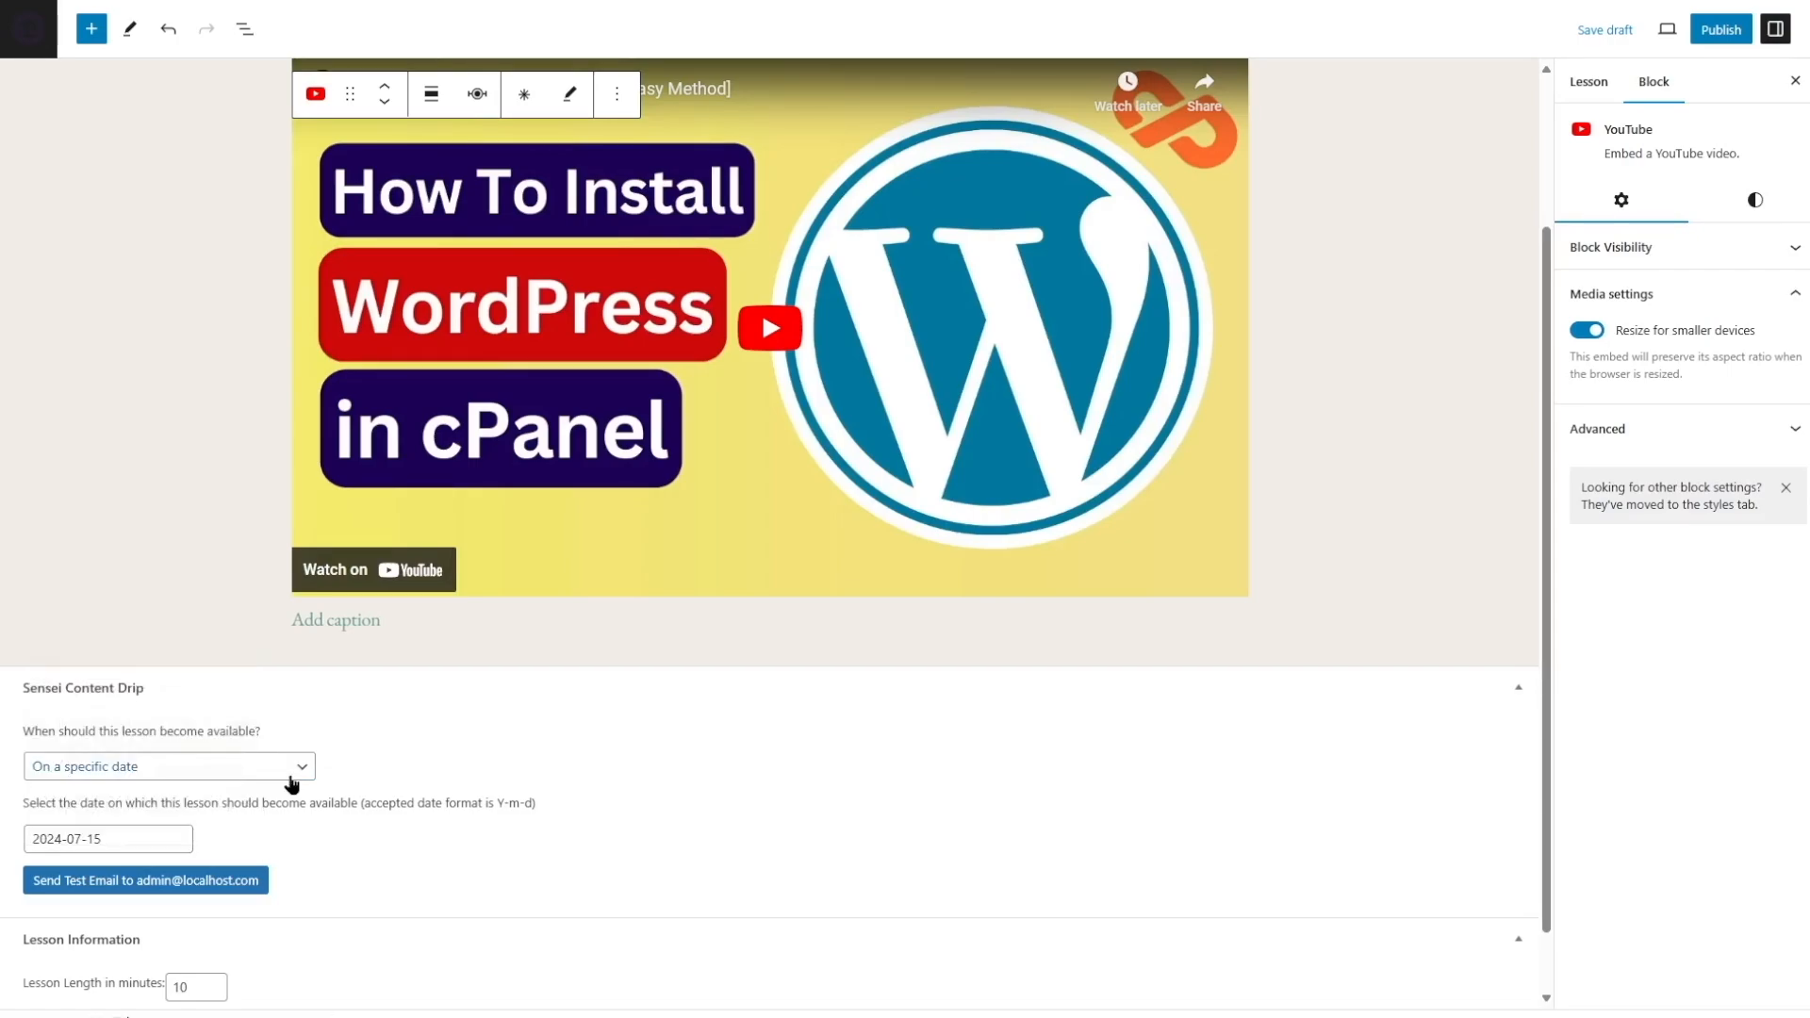
Step: Try the content drip option for a specific interval after the course start date, and return it to "As soon as the course is started"
scroll(706, 755, "down", 1)
scroll(688, 745, "up", 3)
scroll(674, 738, "down", 1)
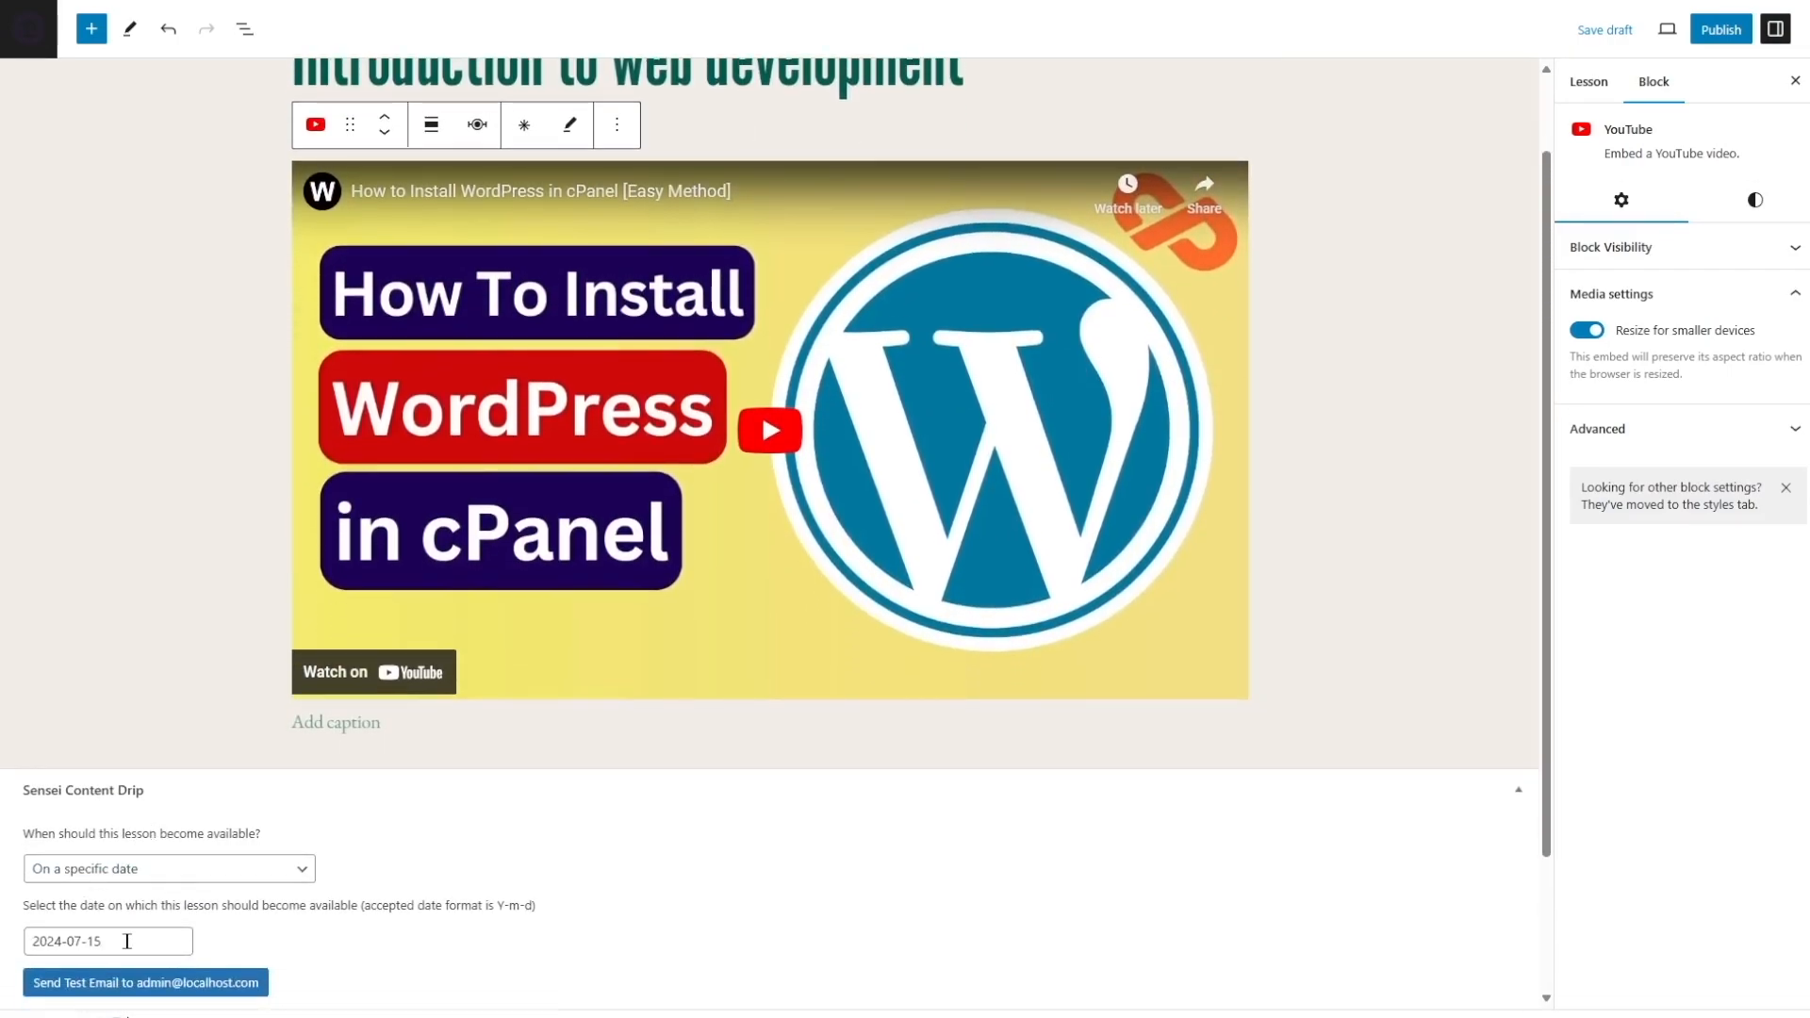
left_click(239, 868)
scroll(238, 868, "down", 2)
left_click(58, 703)
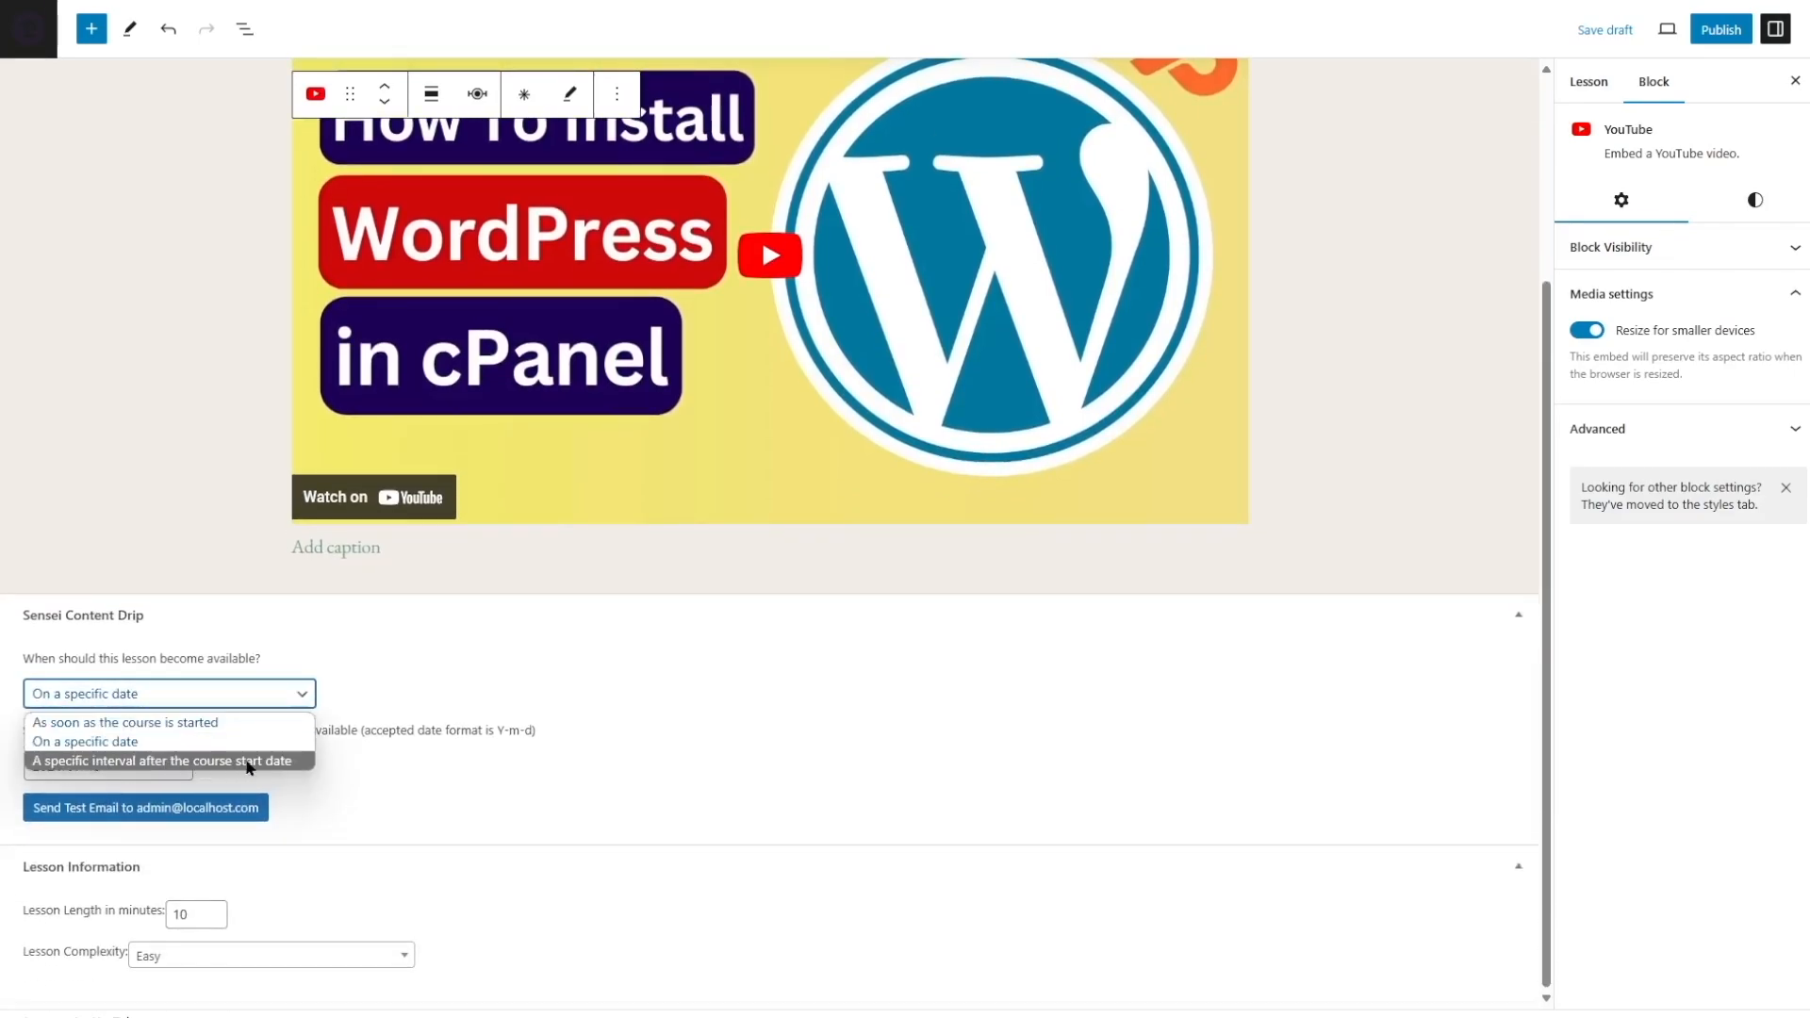
left_click(245, 761)
scroll(405, 633, "up", 3)
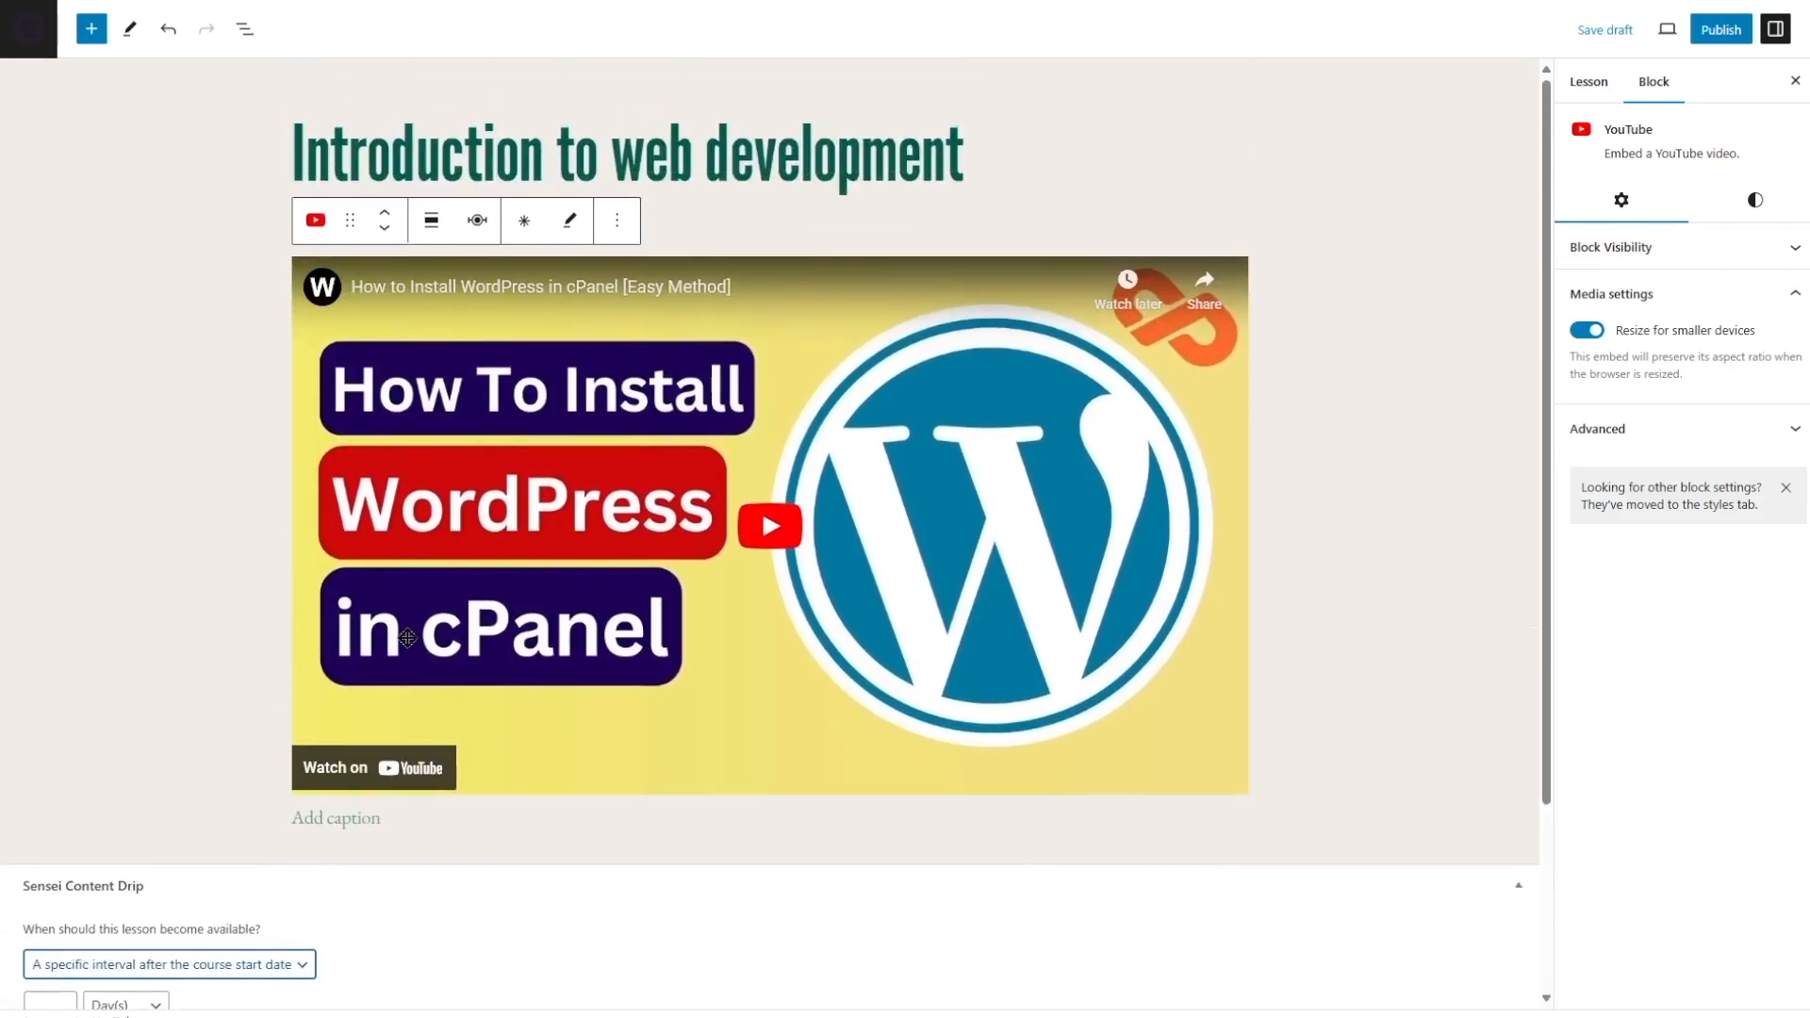
scroll(1036, 492, "down", 3)
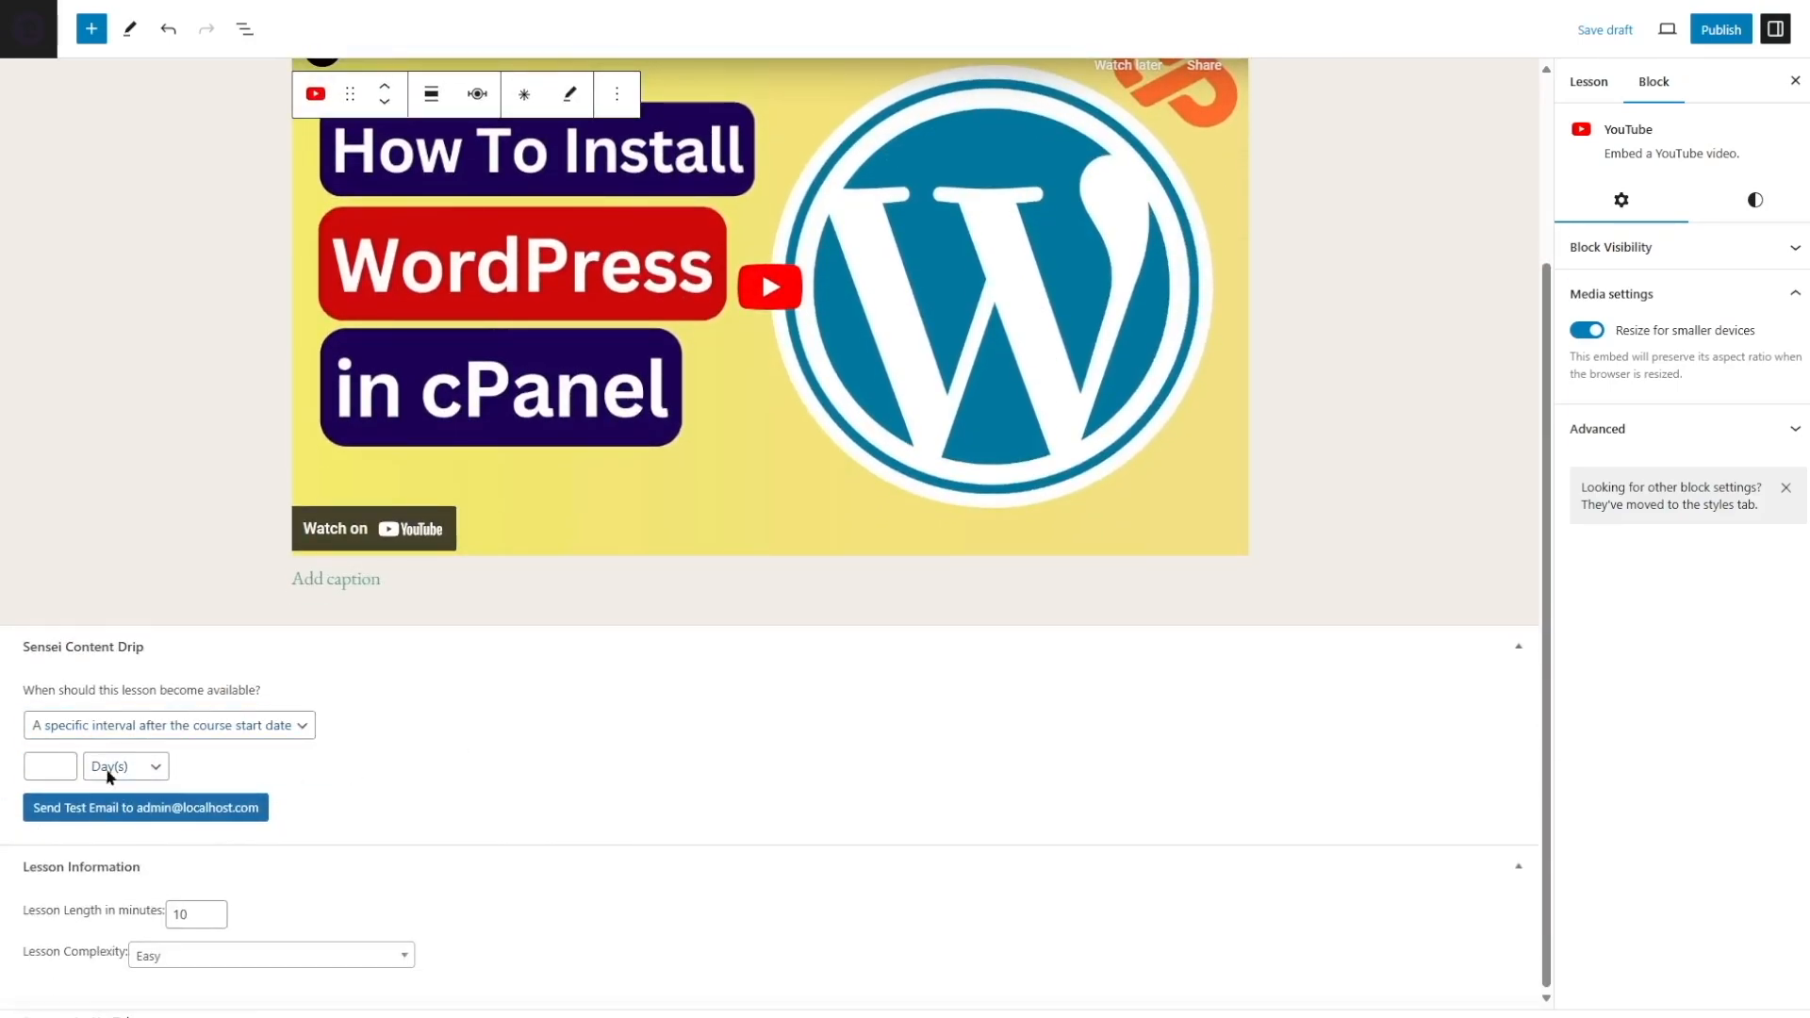
left_click(252, 735)
left_click(252, 751)
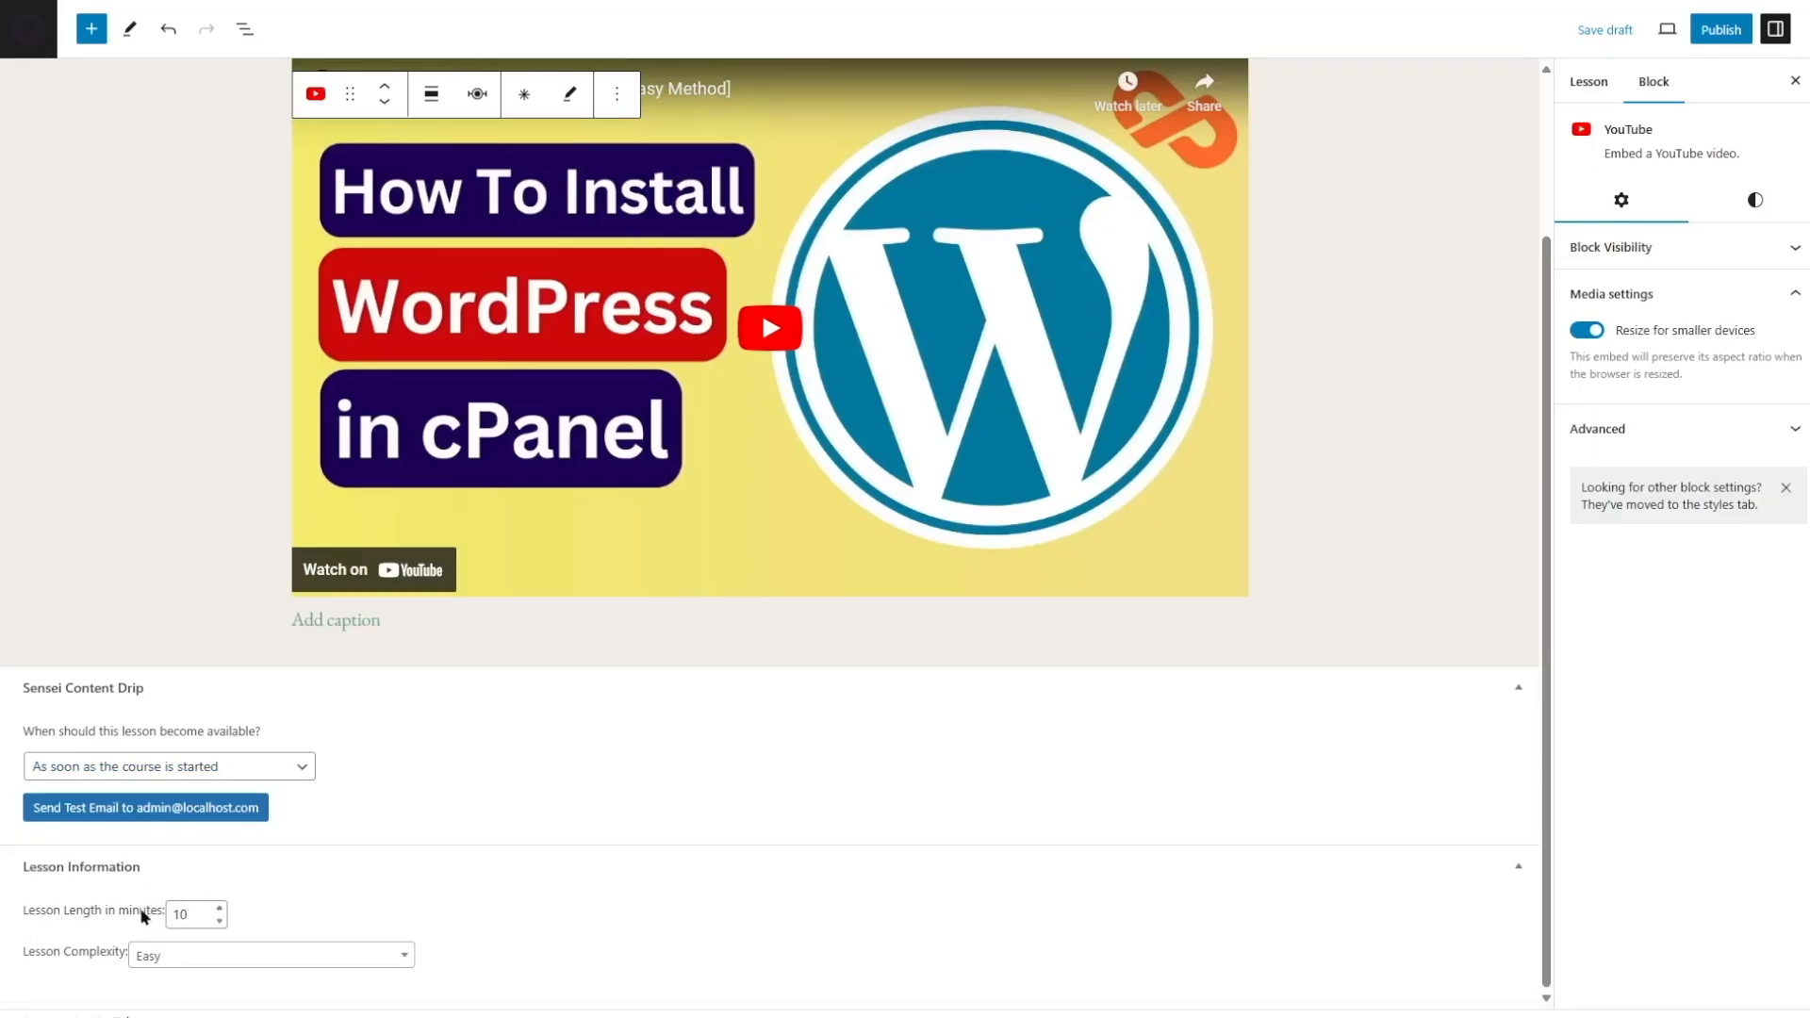
Step: Set the lesson complexity to Easy and save the lesson as a draft
left_click(170, 956)
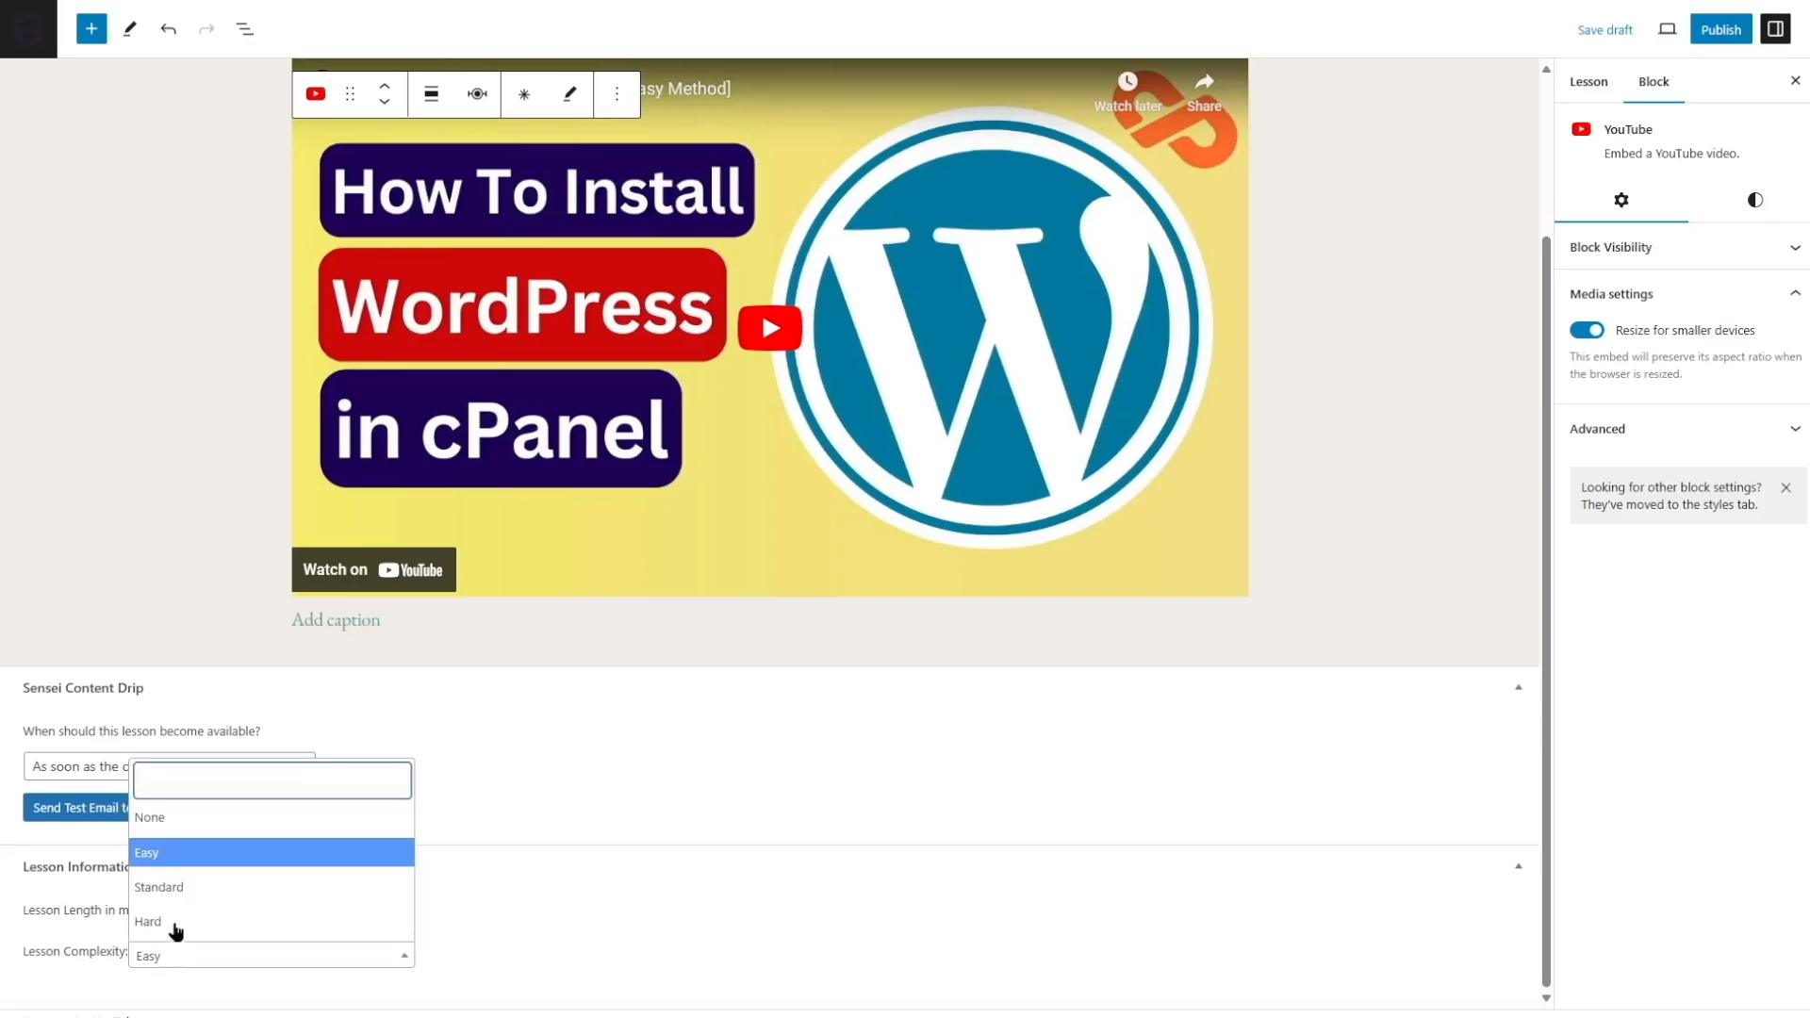
left_click(164, 858)
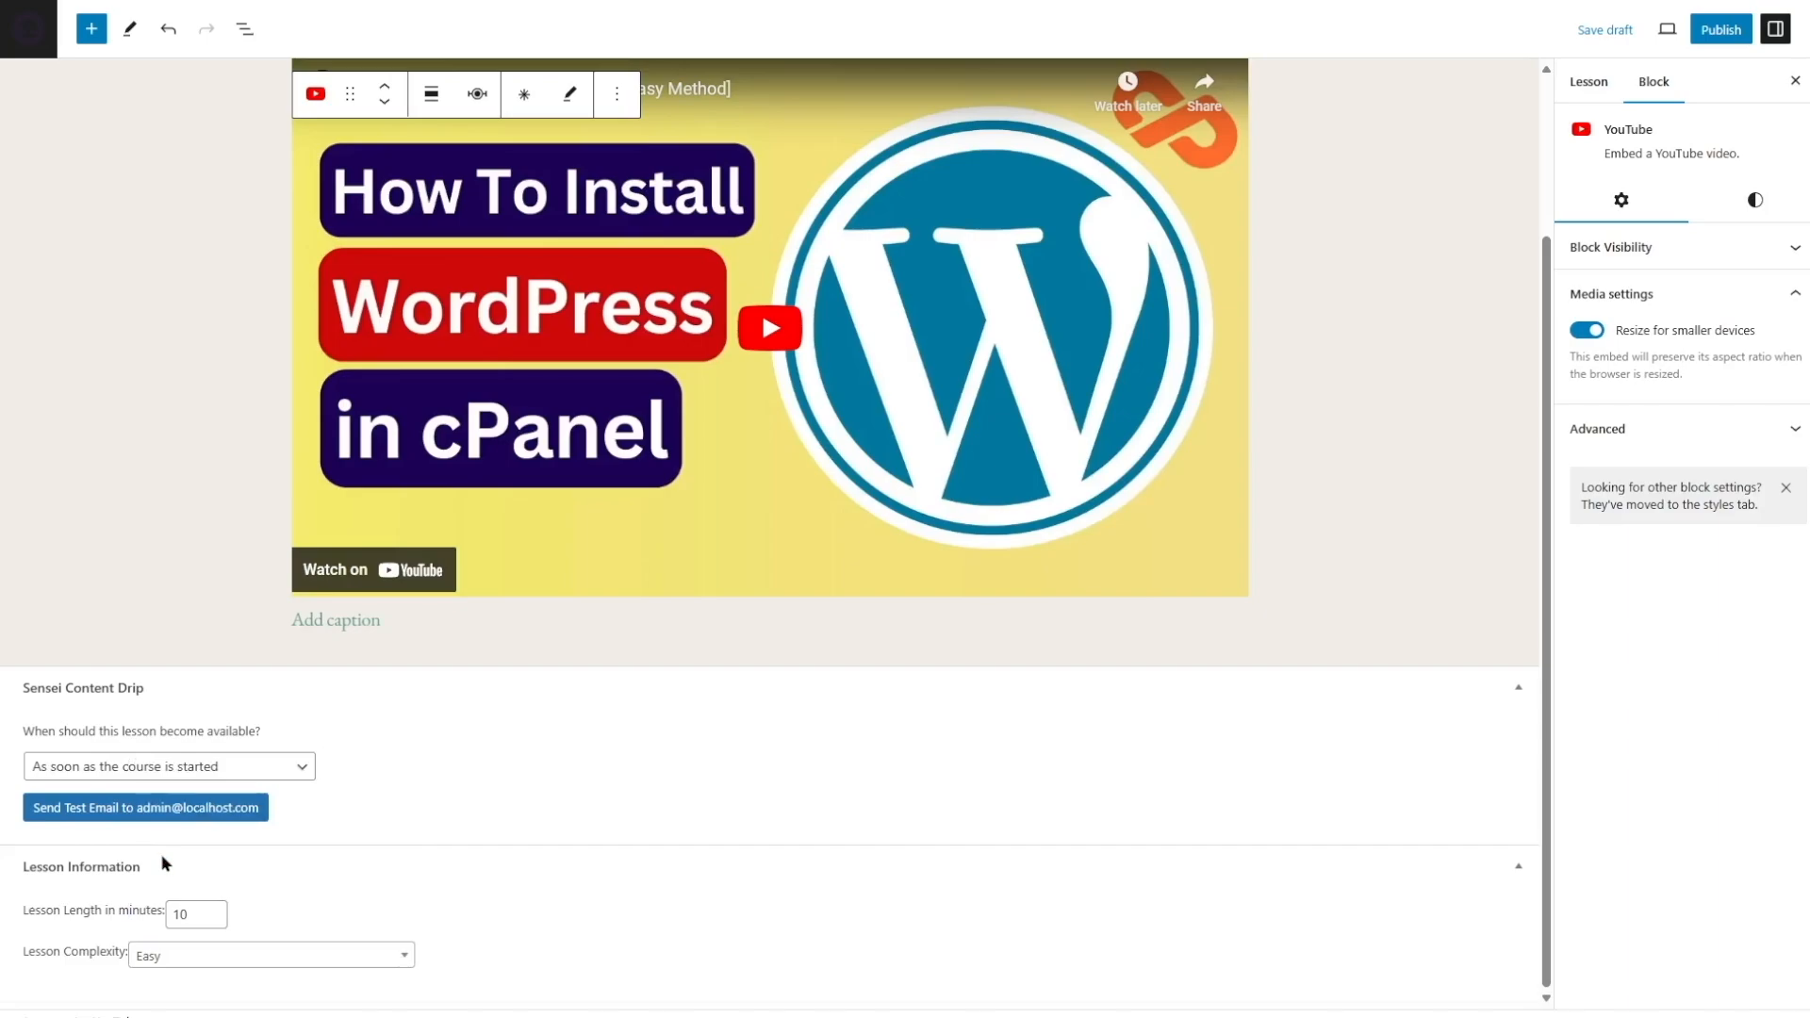
scroll(898, 794, "up", 2)
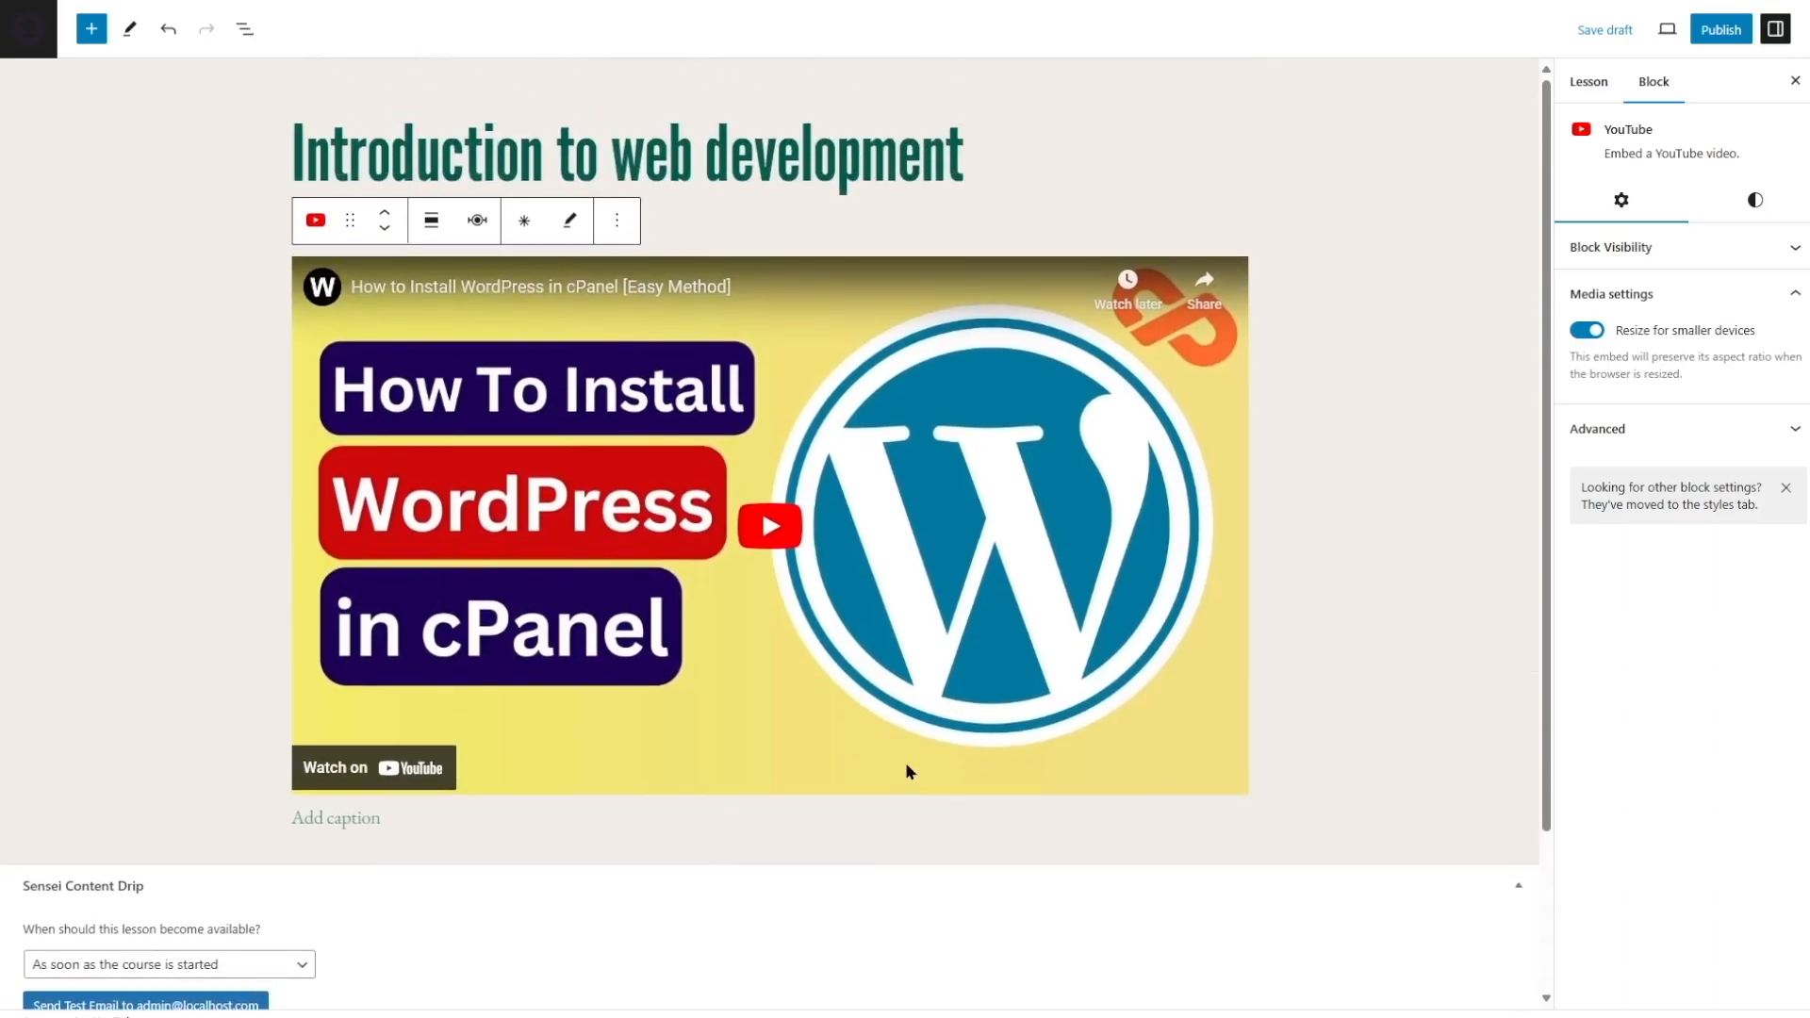
left_click(1600, 32)
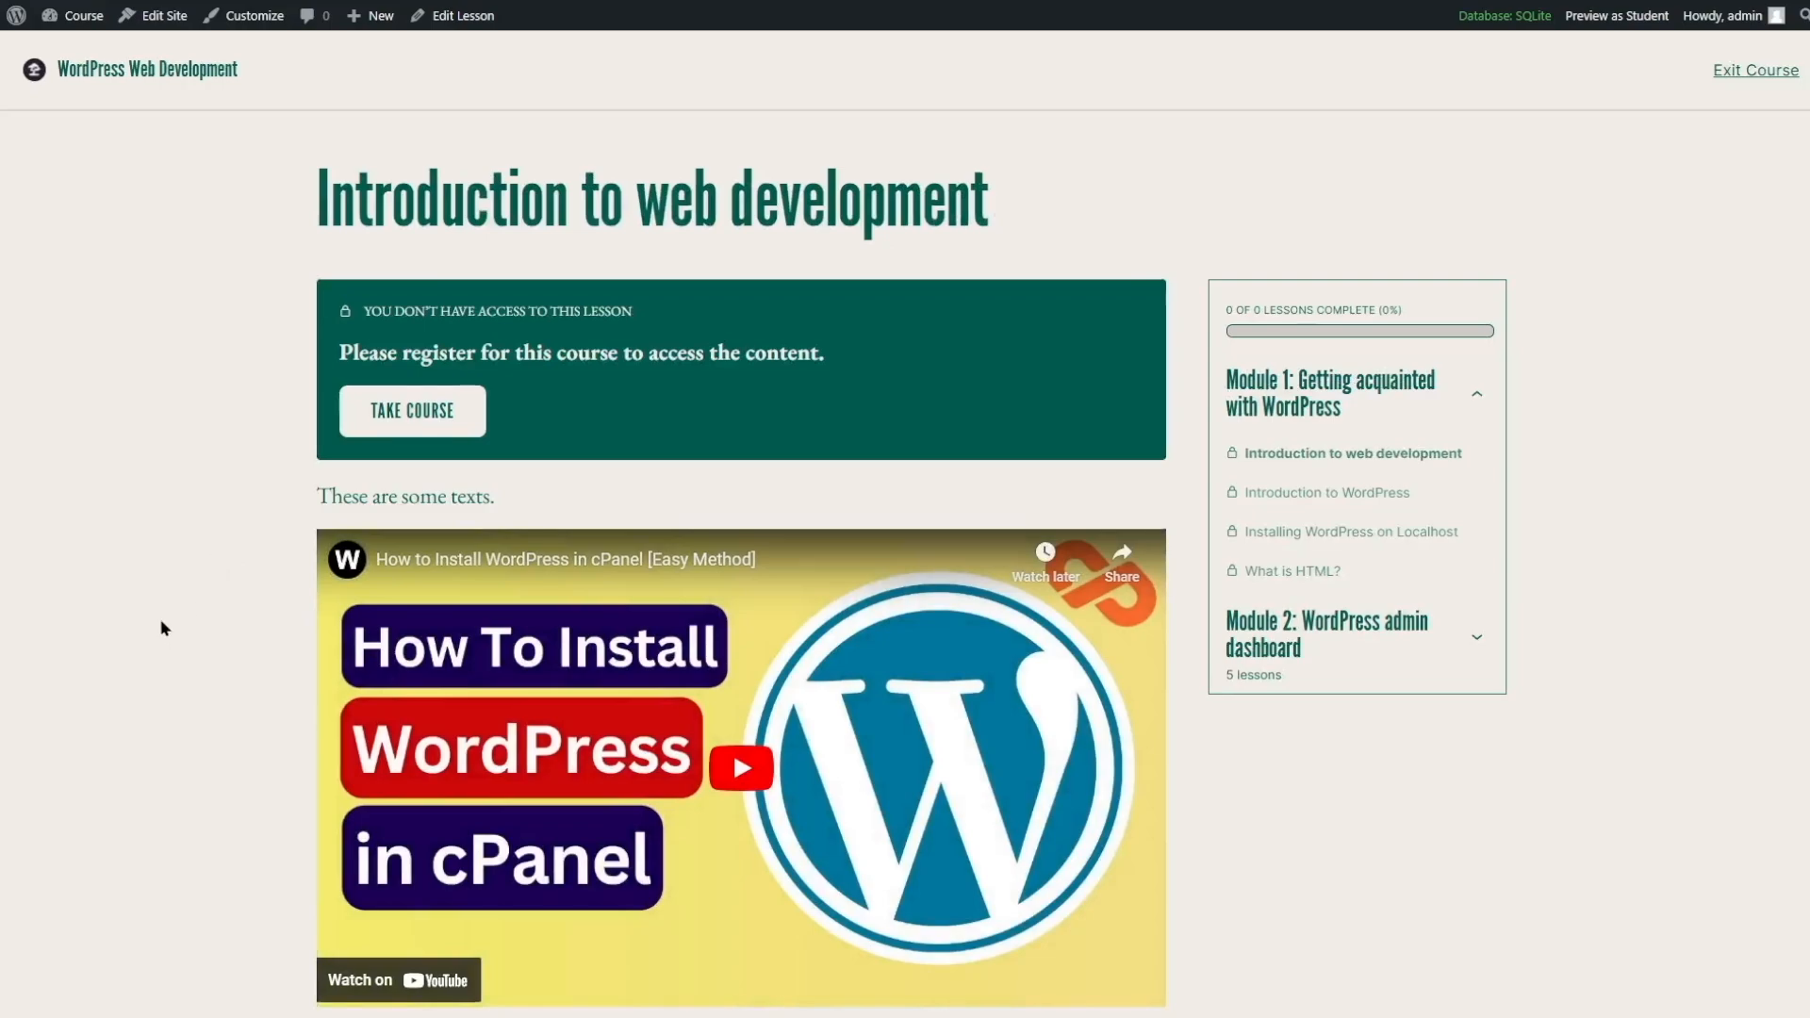
Step: Review the "Introduction to web development" lesson's front-end page and exit to the course page
scroll(161, 626, "down", 1)
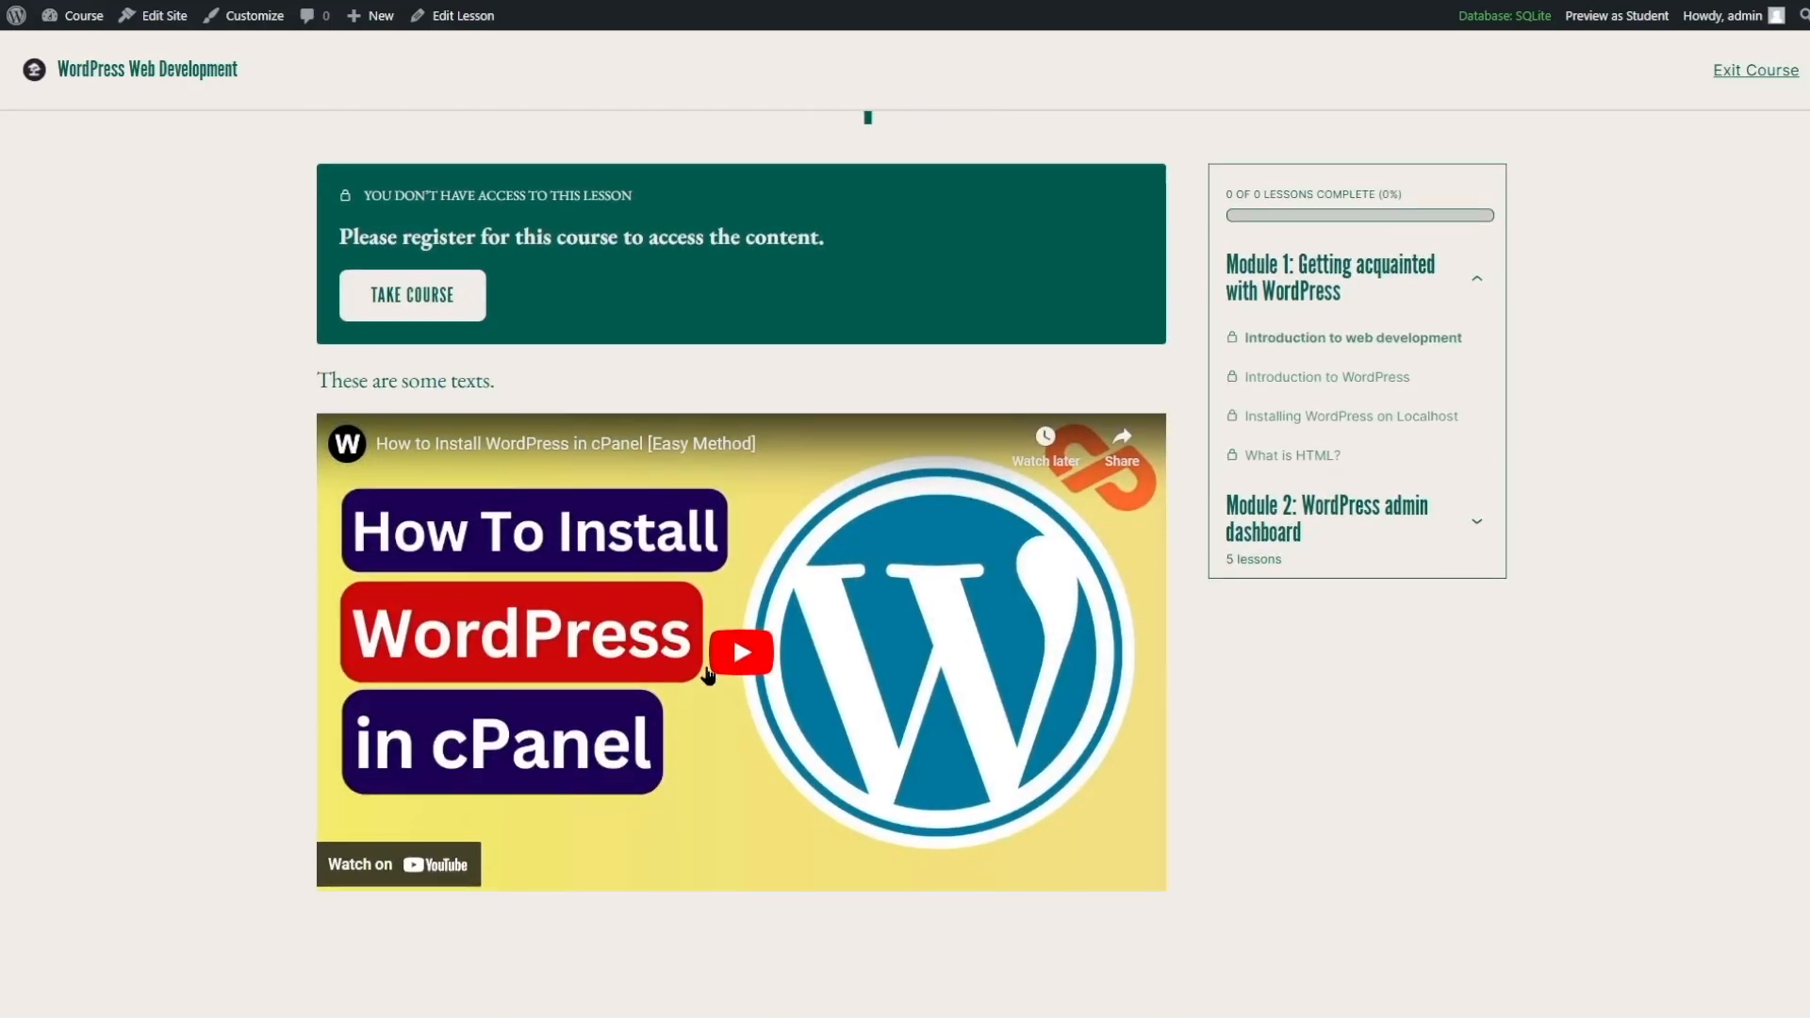
scroll(707, 674, "up", 1)
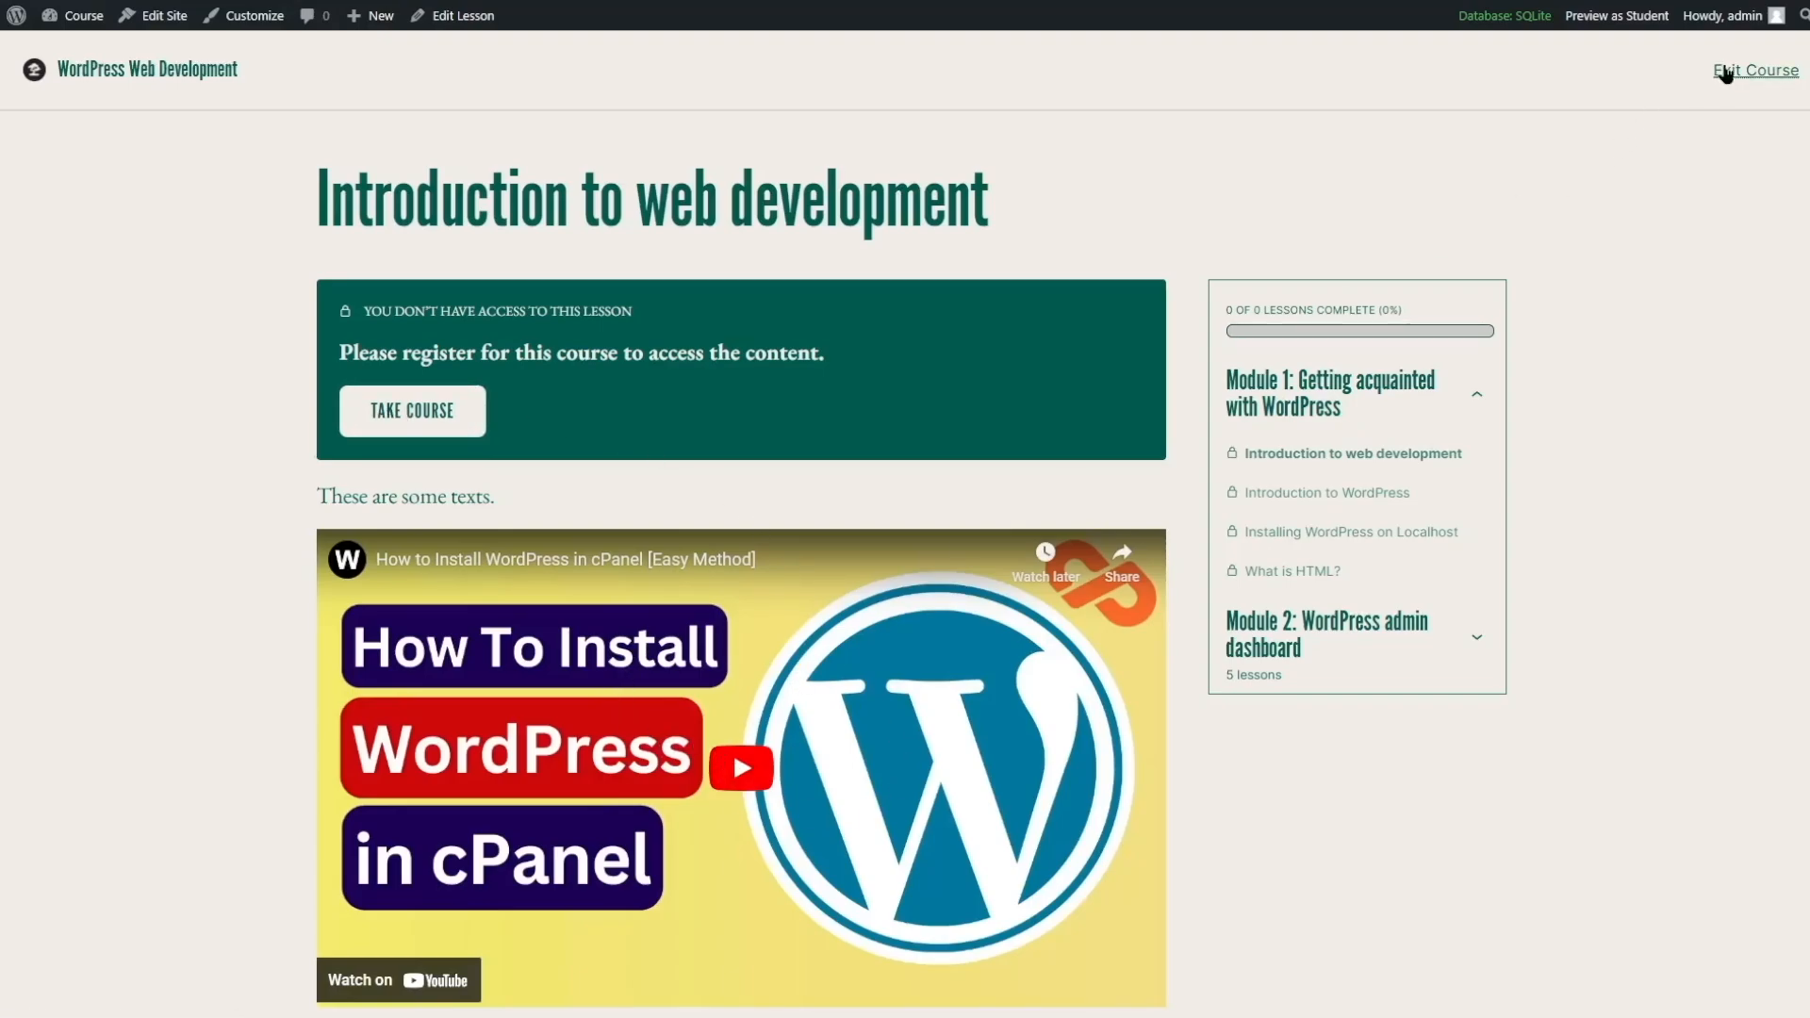
left_click(1725, 74)
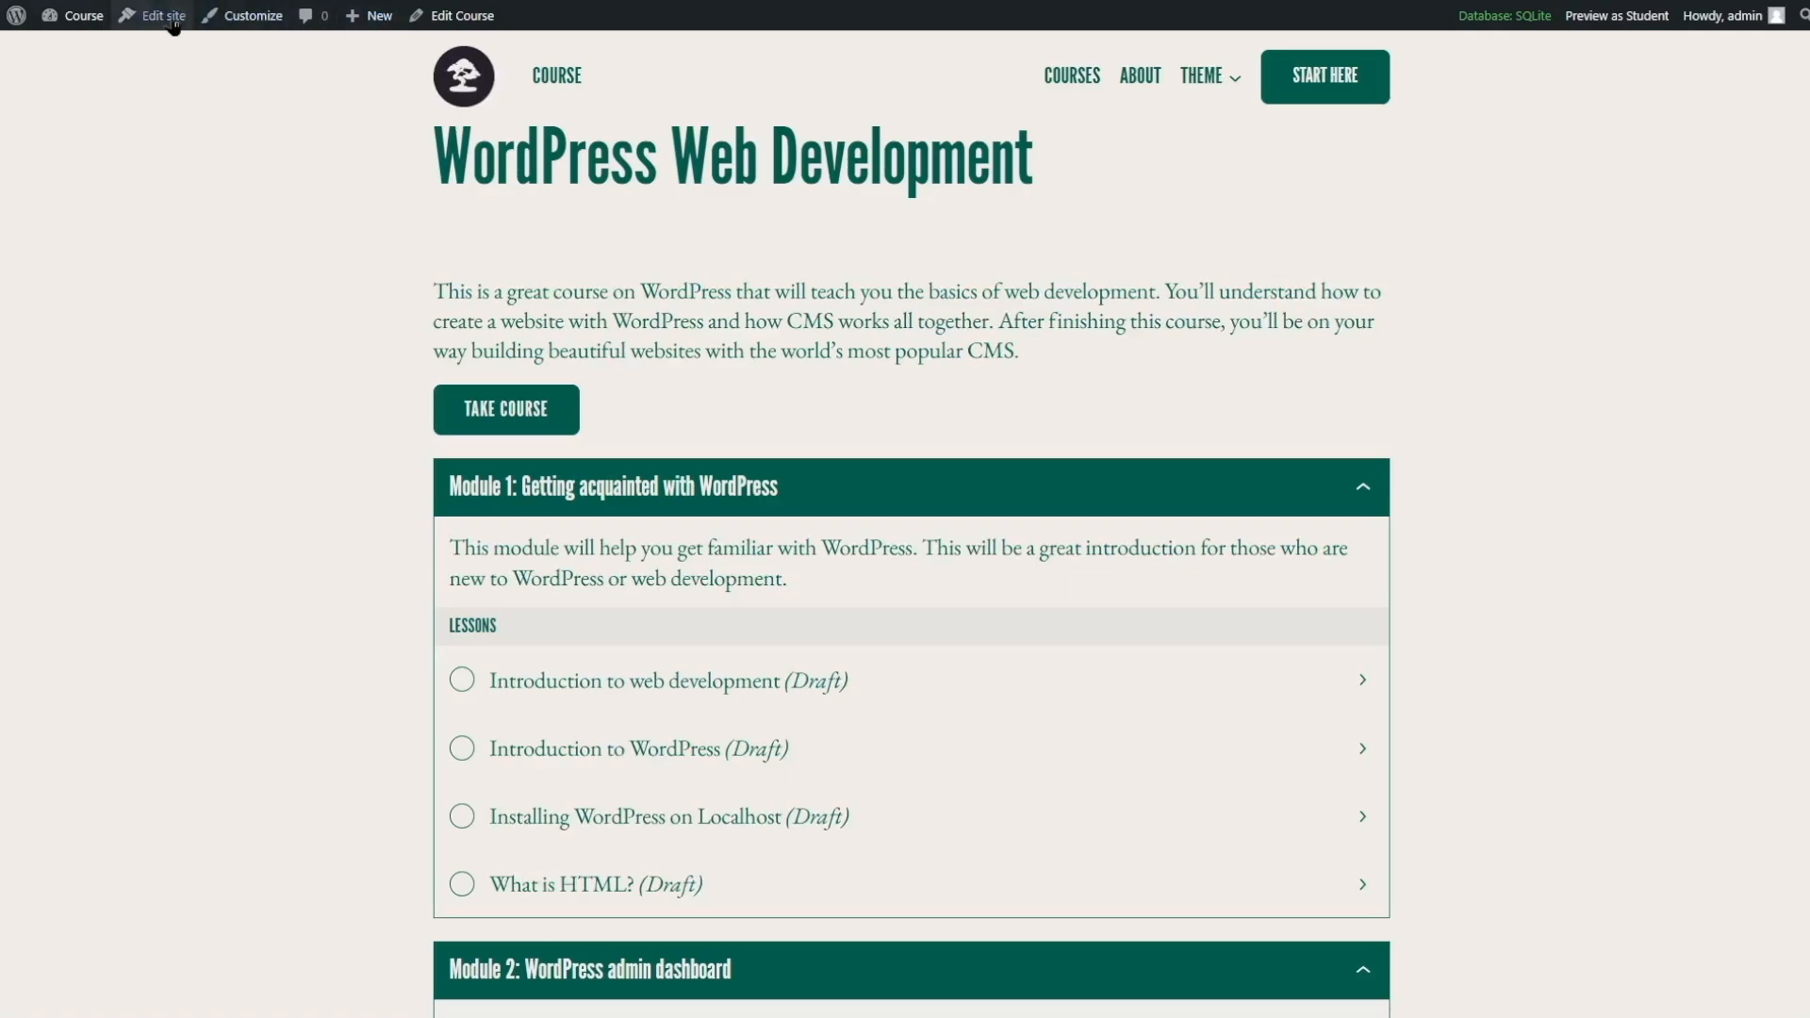
Step: Return to the WordPress dashboard and open the list of Sensei LMS lessons
mouse_move(75, 15)
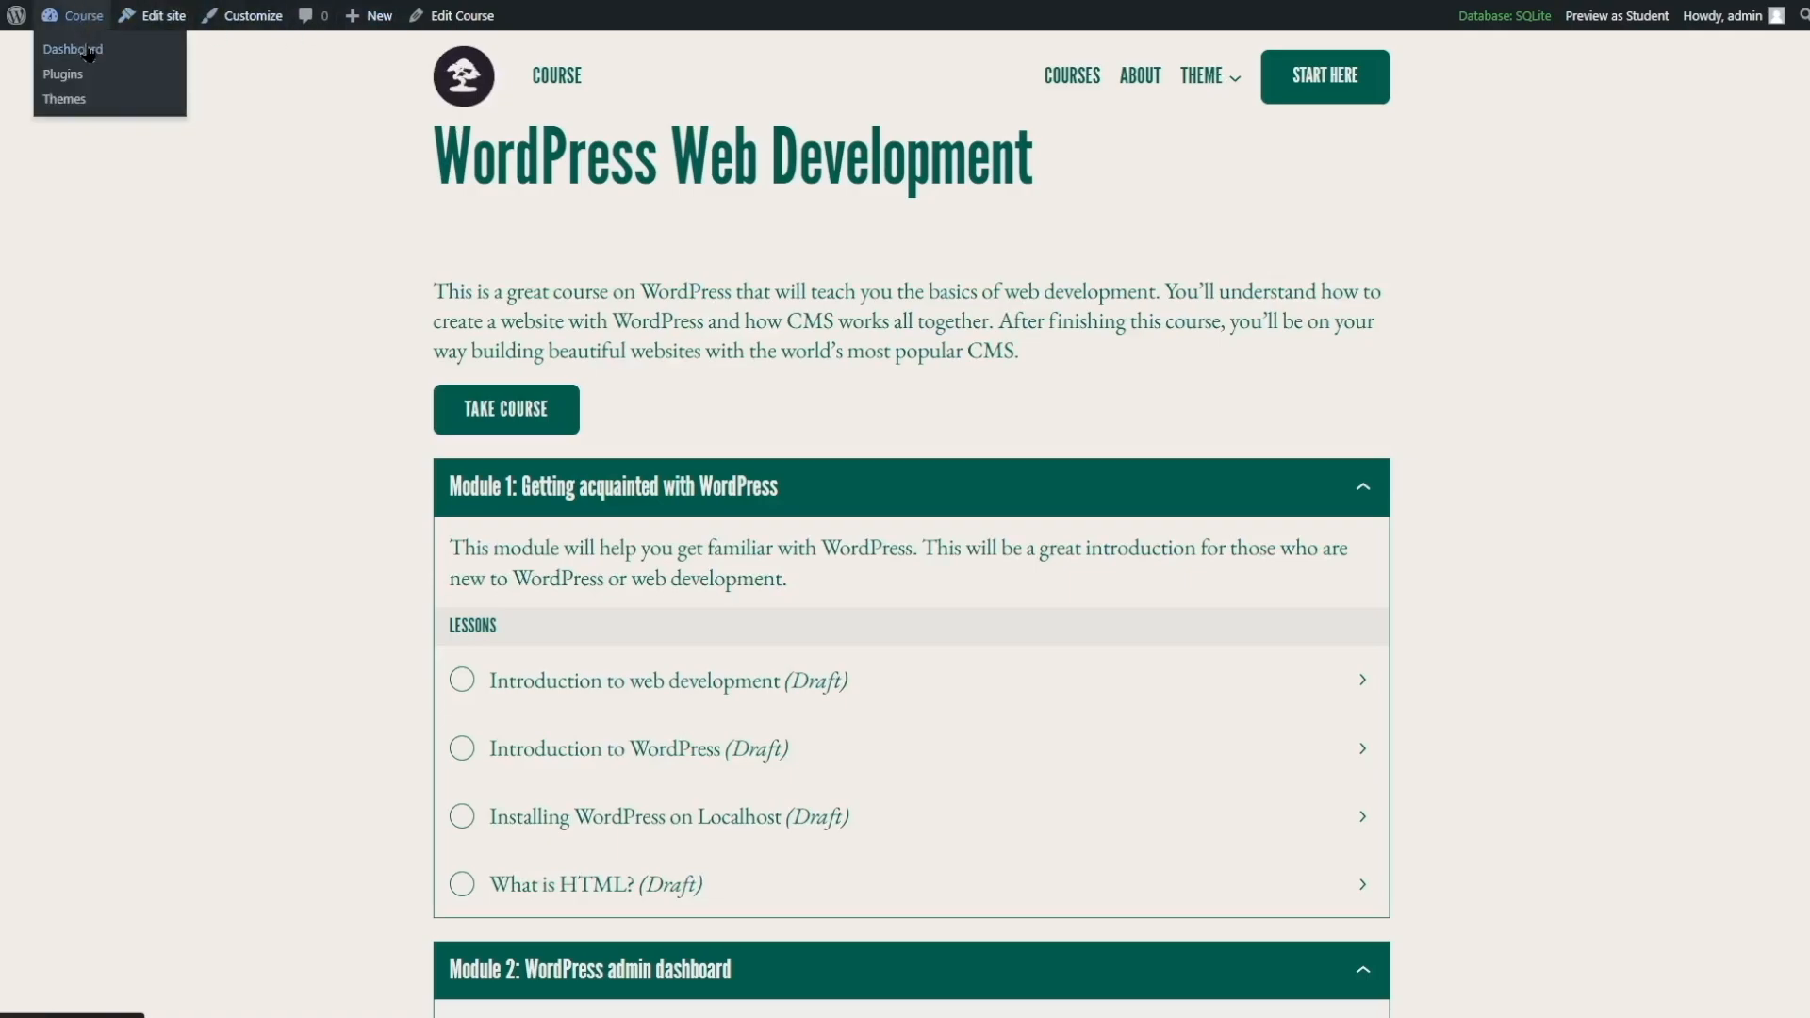
left_click(87, 54)
mouse_move(96, 349)
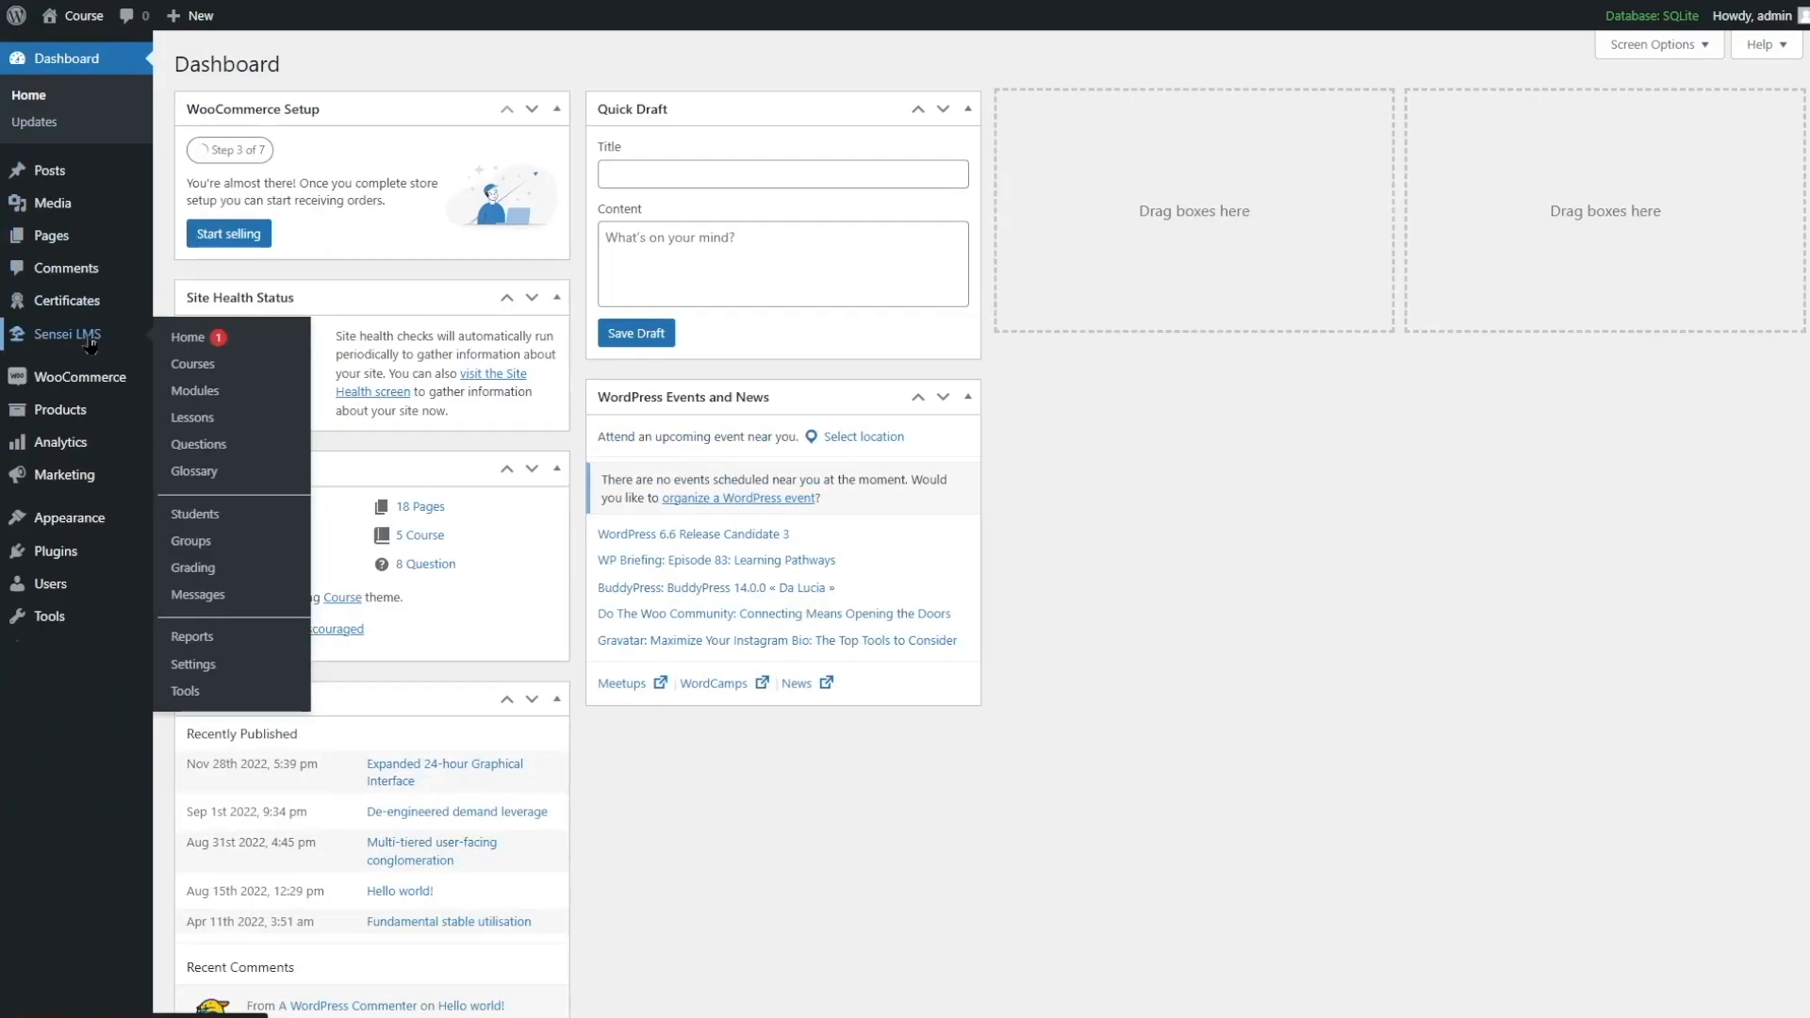
left_click(90, 345)
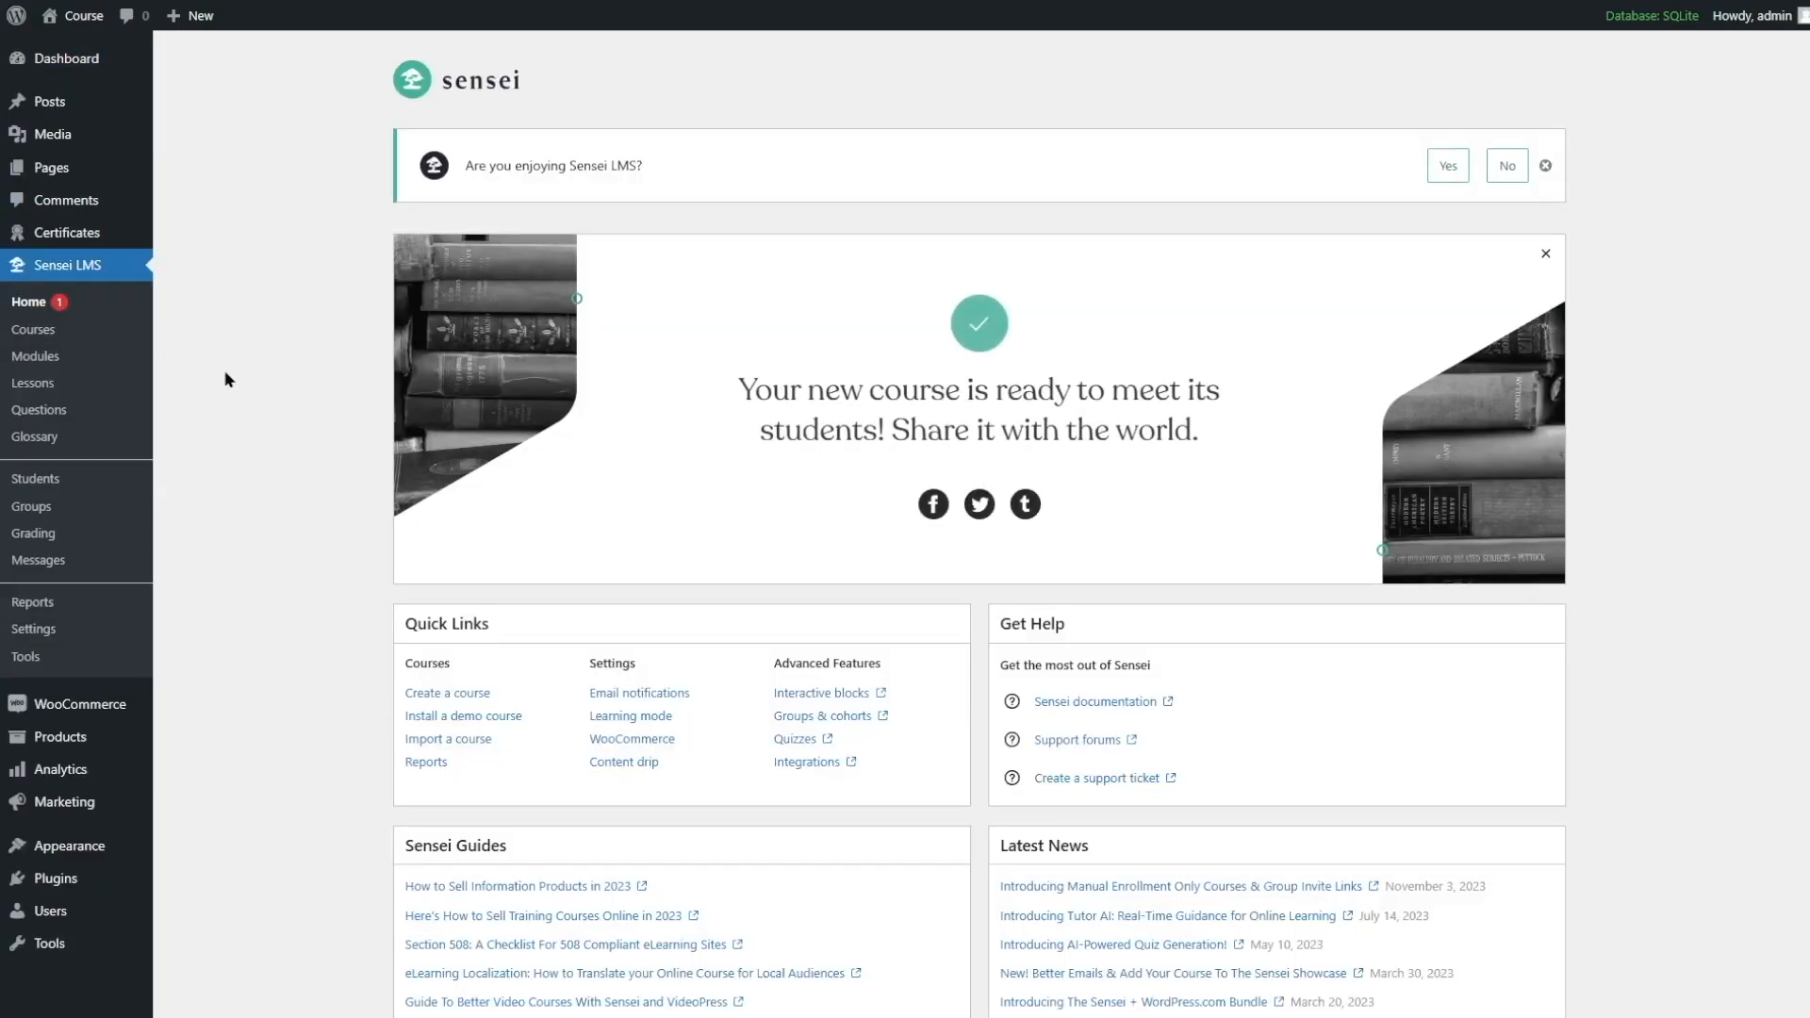
left_click(33, 384)
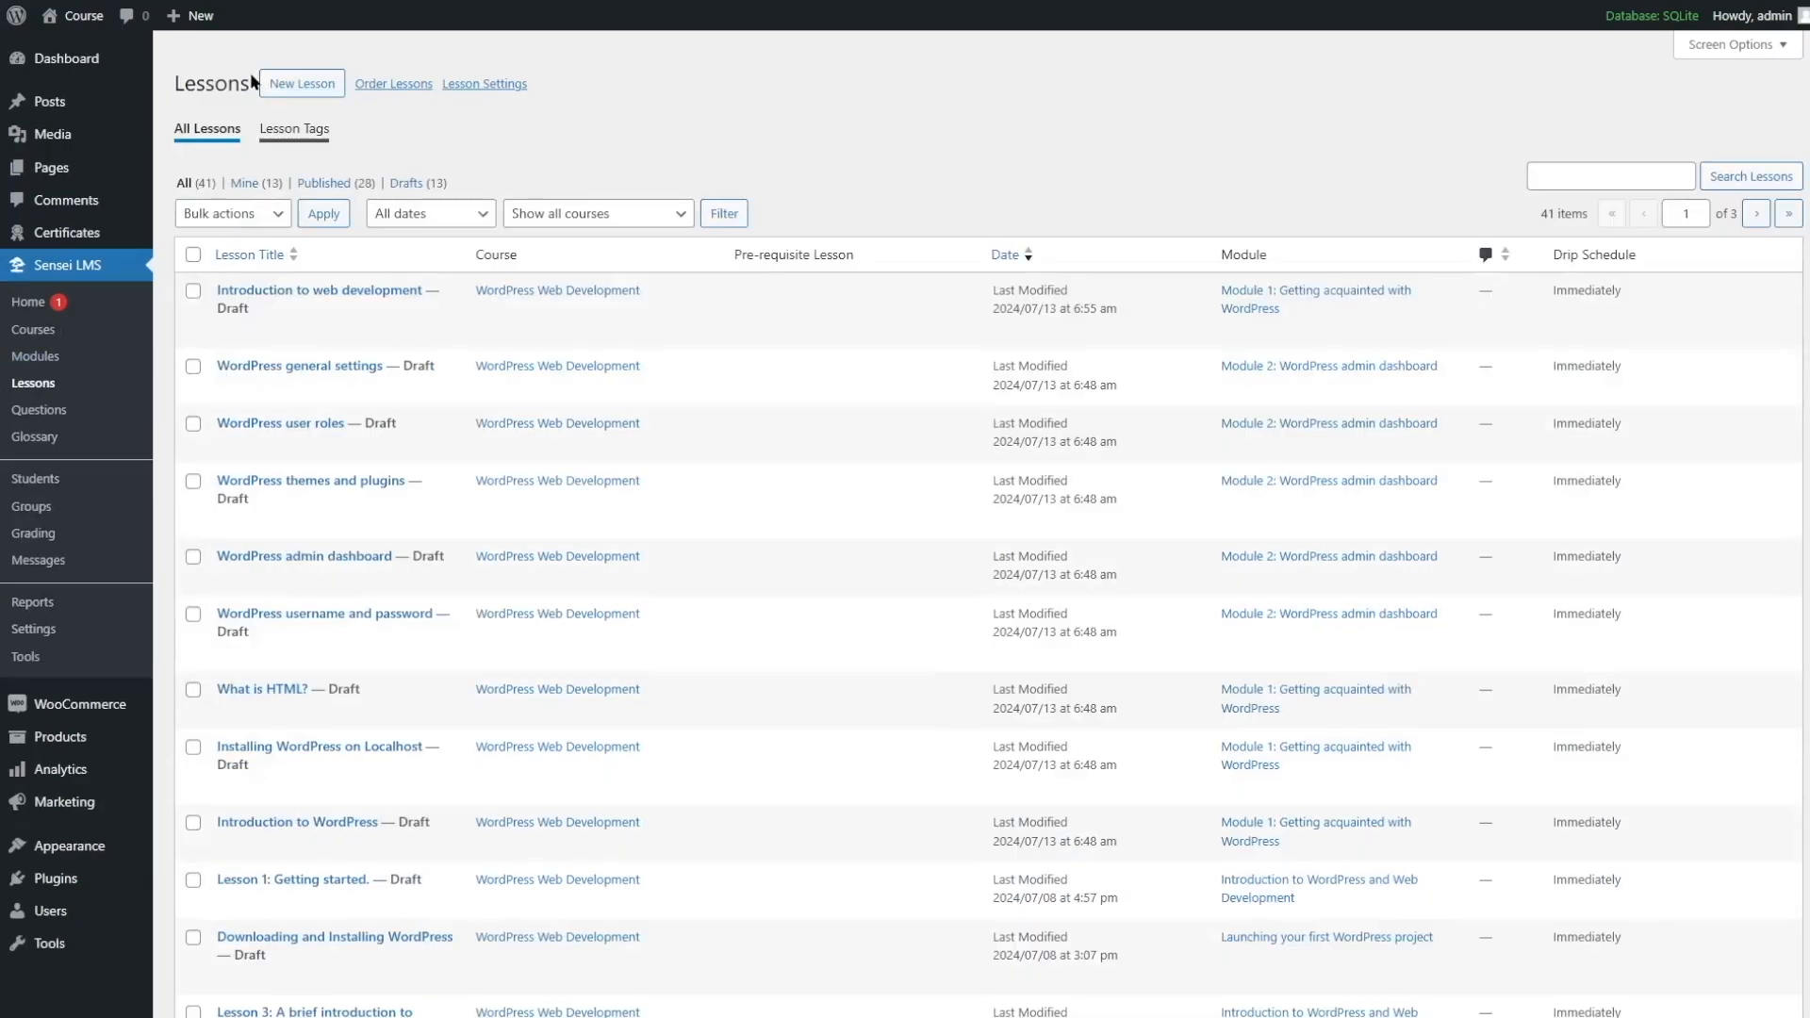
Step: Look over the Sensei lesson settings, the lessons list and the modules list
left_click(287, 86)
left_click(485, 84)
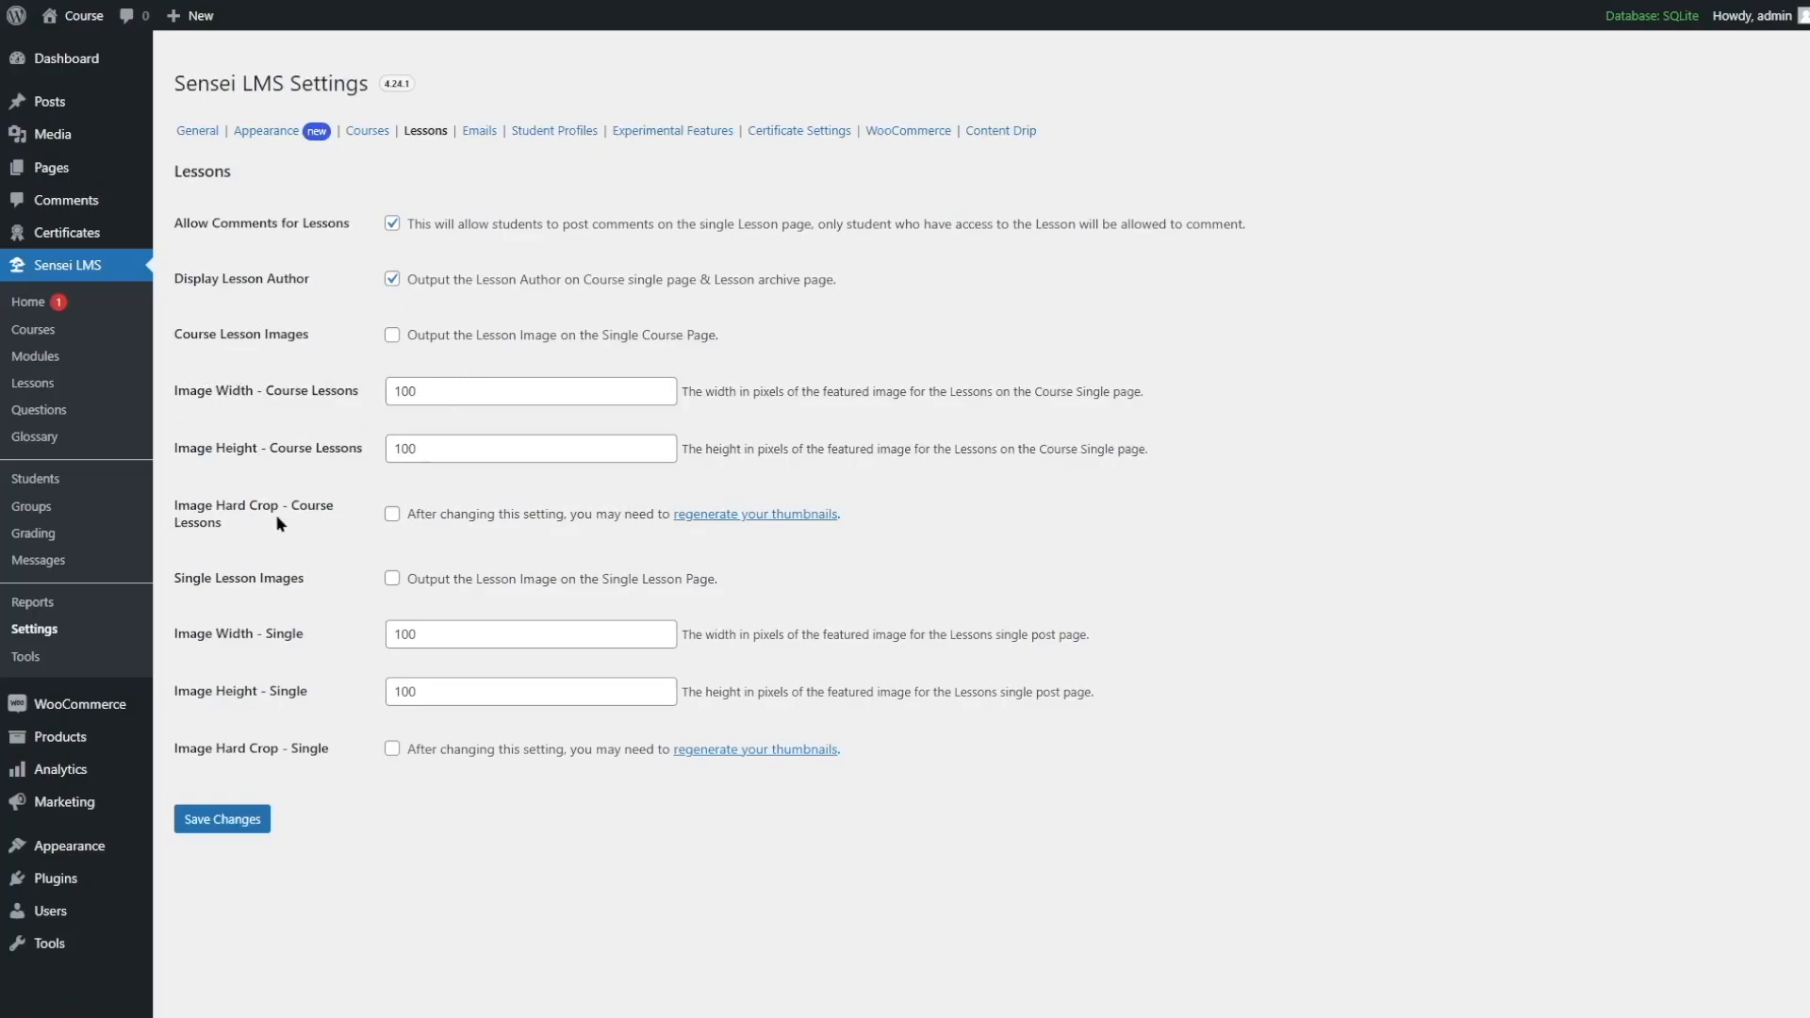
left_click(35, 384)
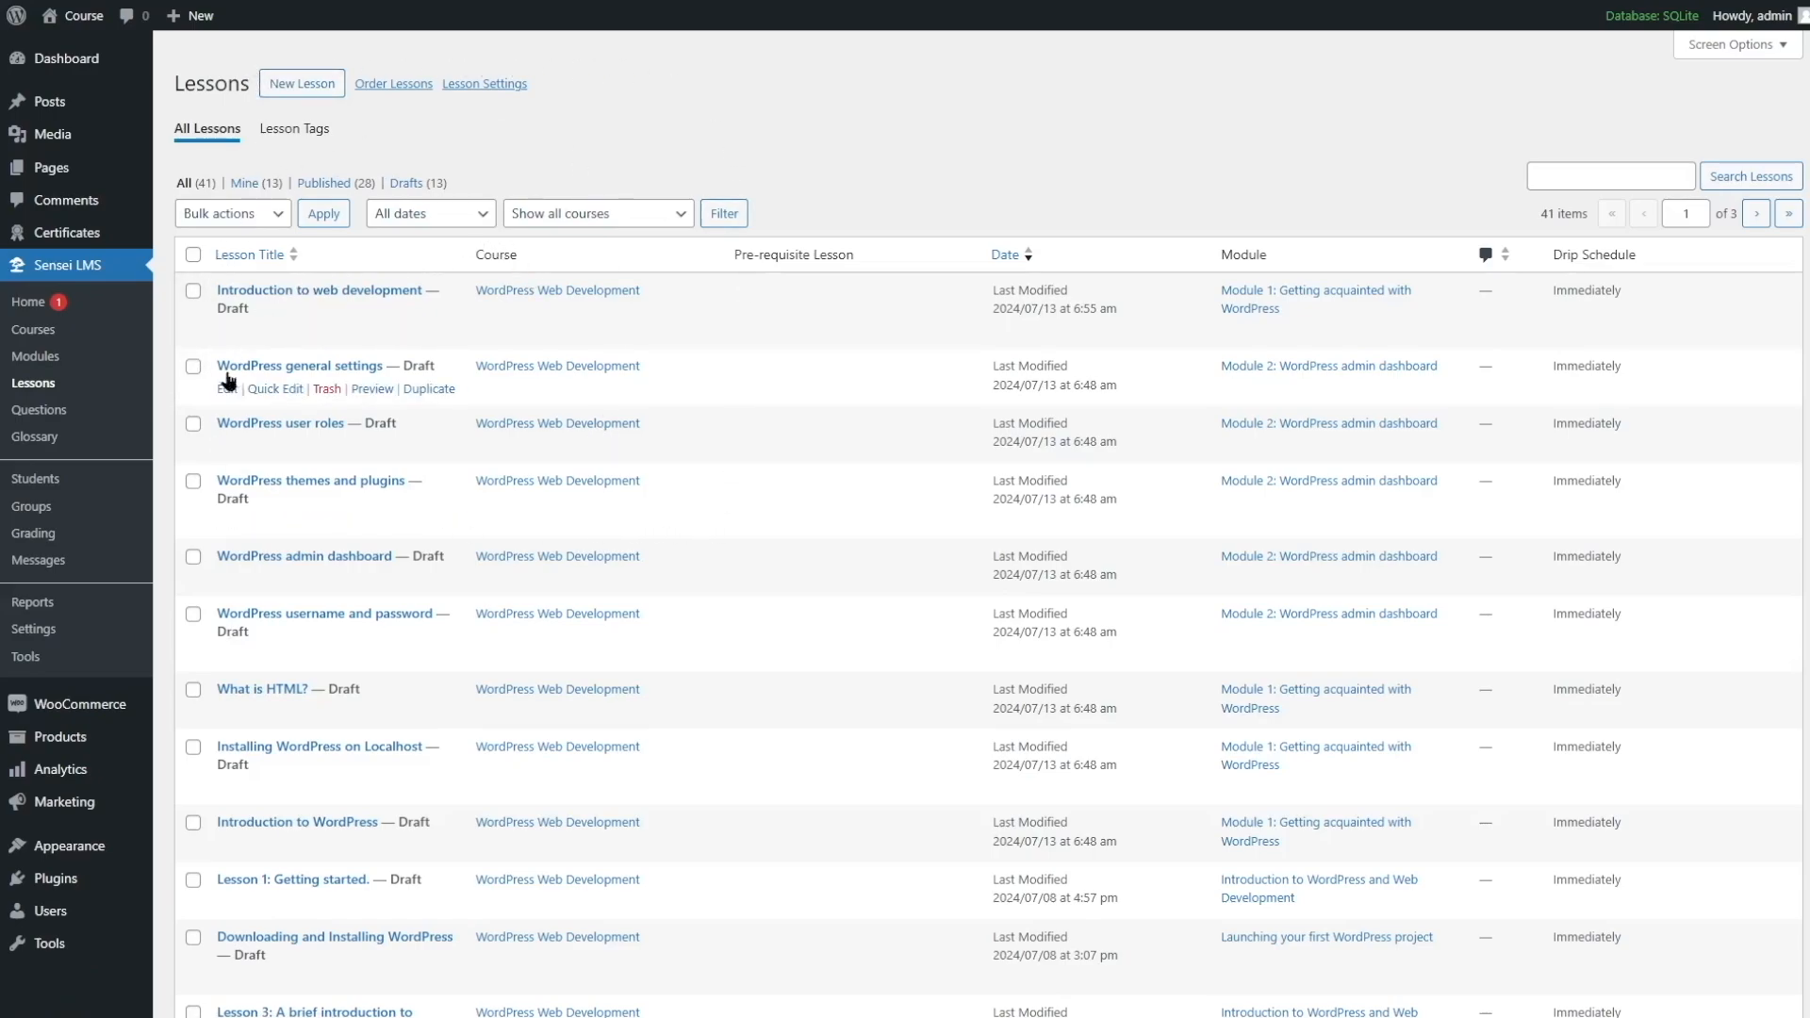
left_click(53, 363)
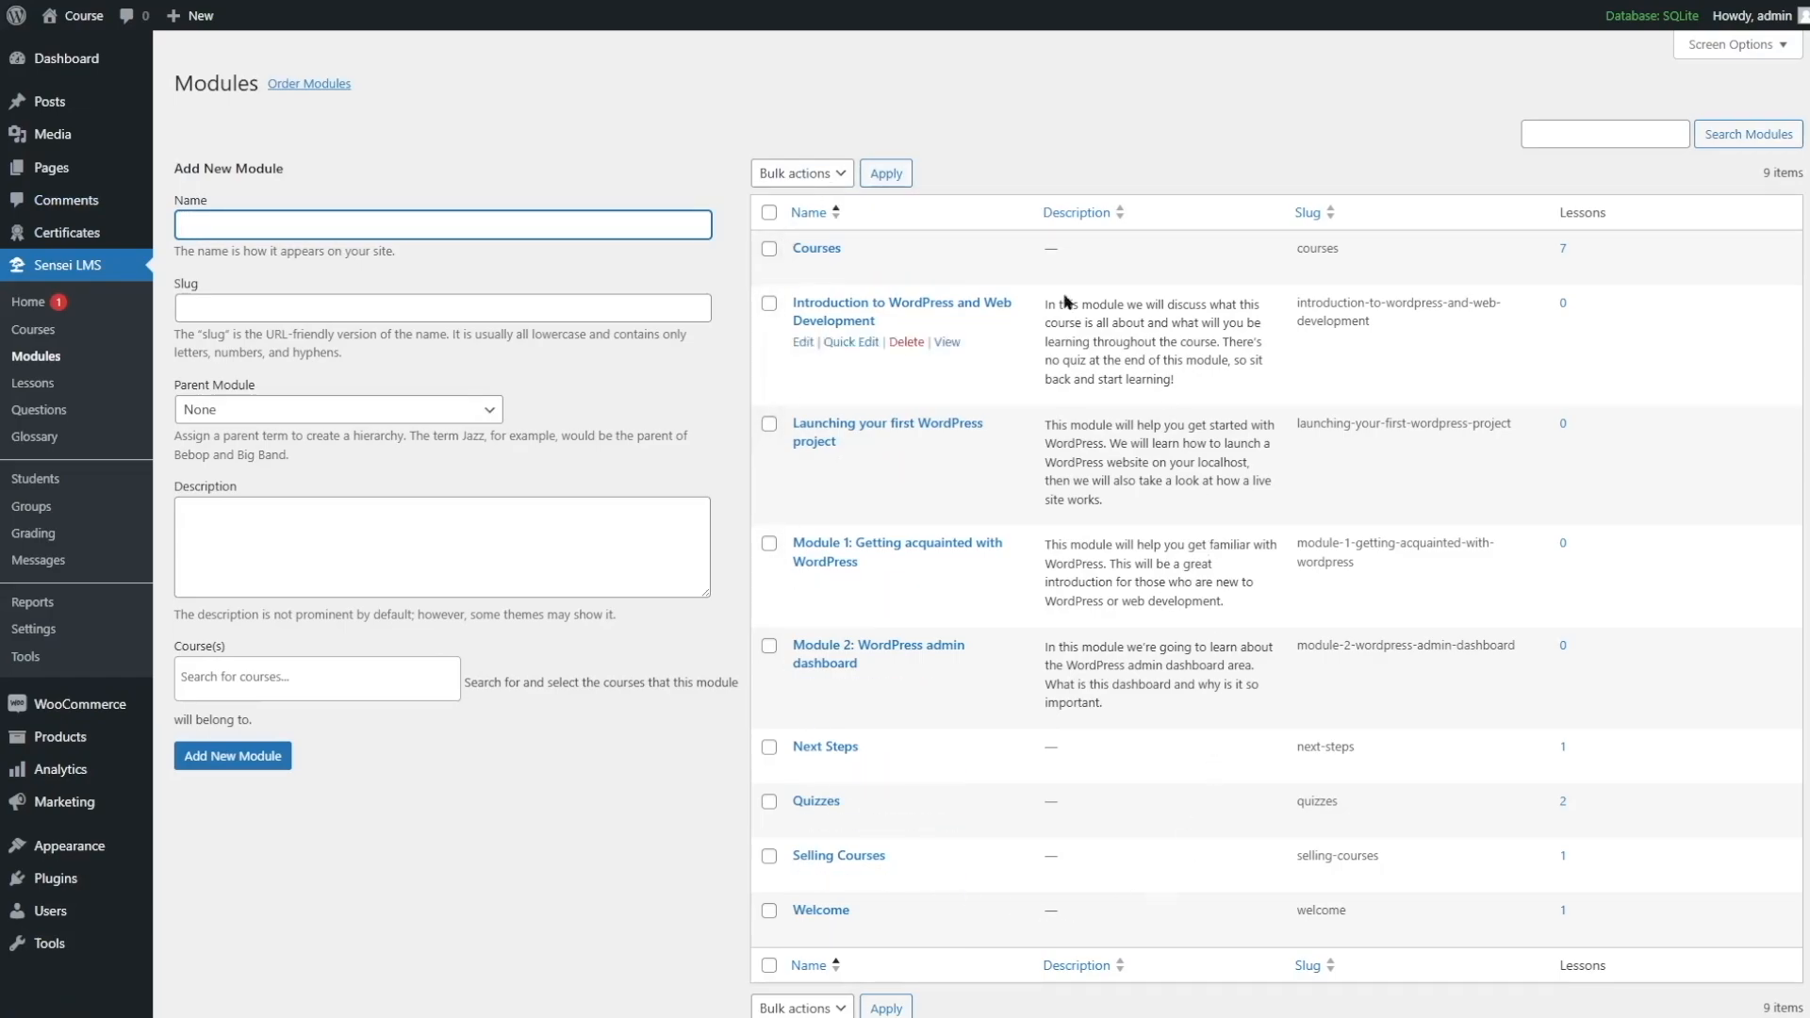
Step: Open the "WordPress Web Development" course for editing and select the "Introduction to web development" lesson in its outline
left_click(66, 331)
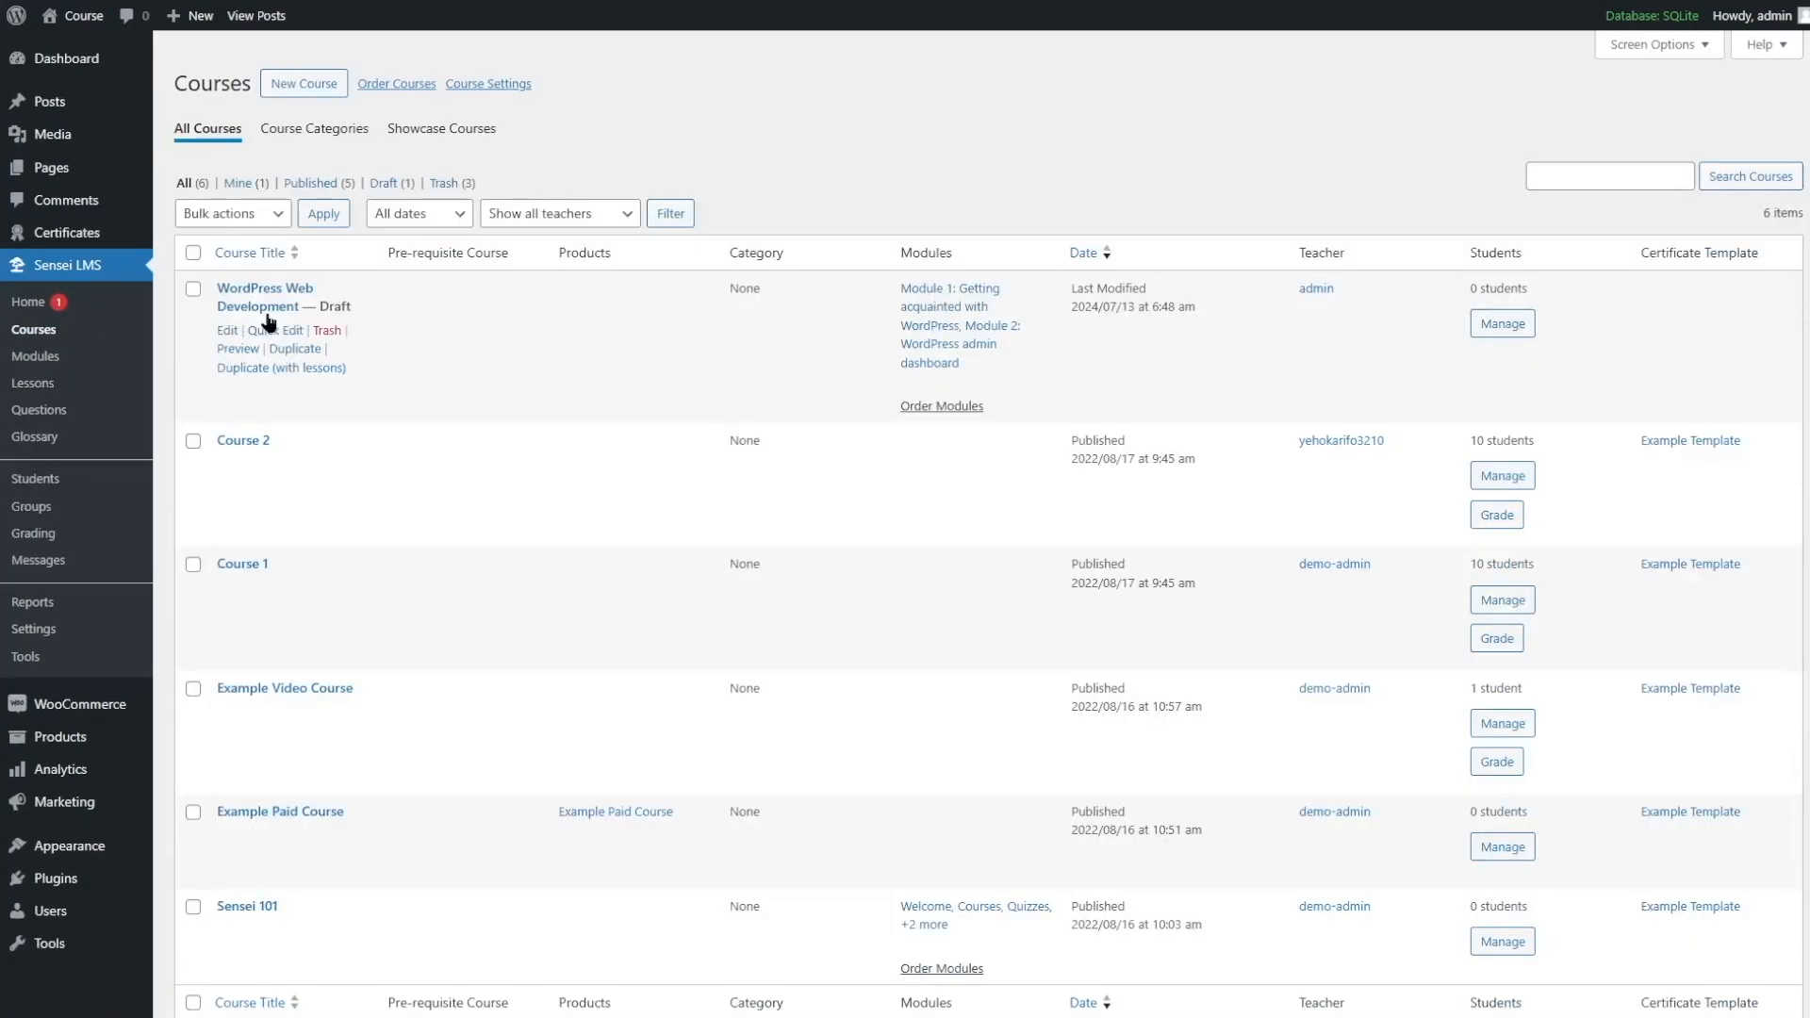
left_click(226, 333)
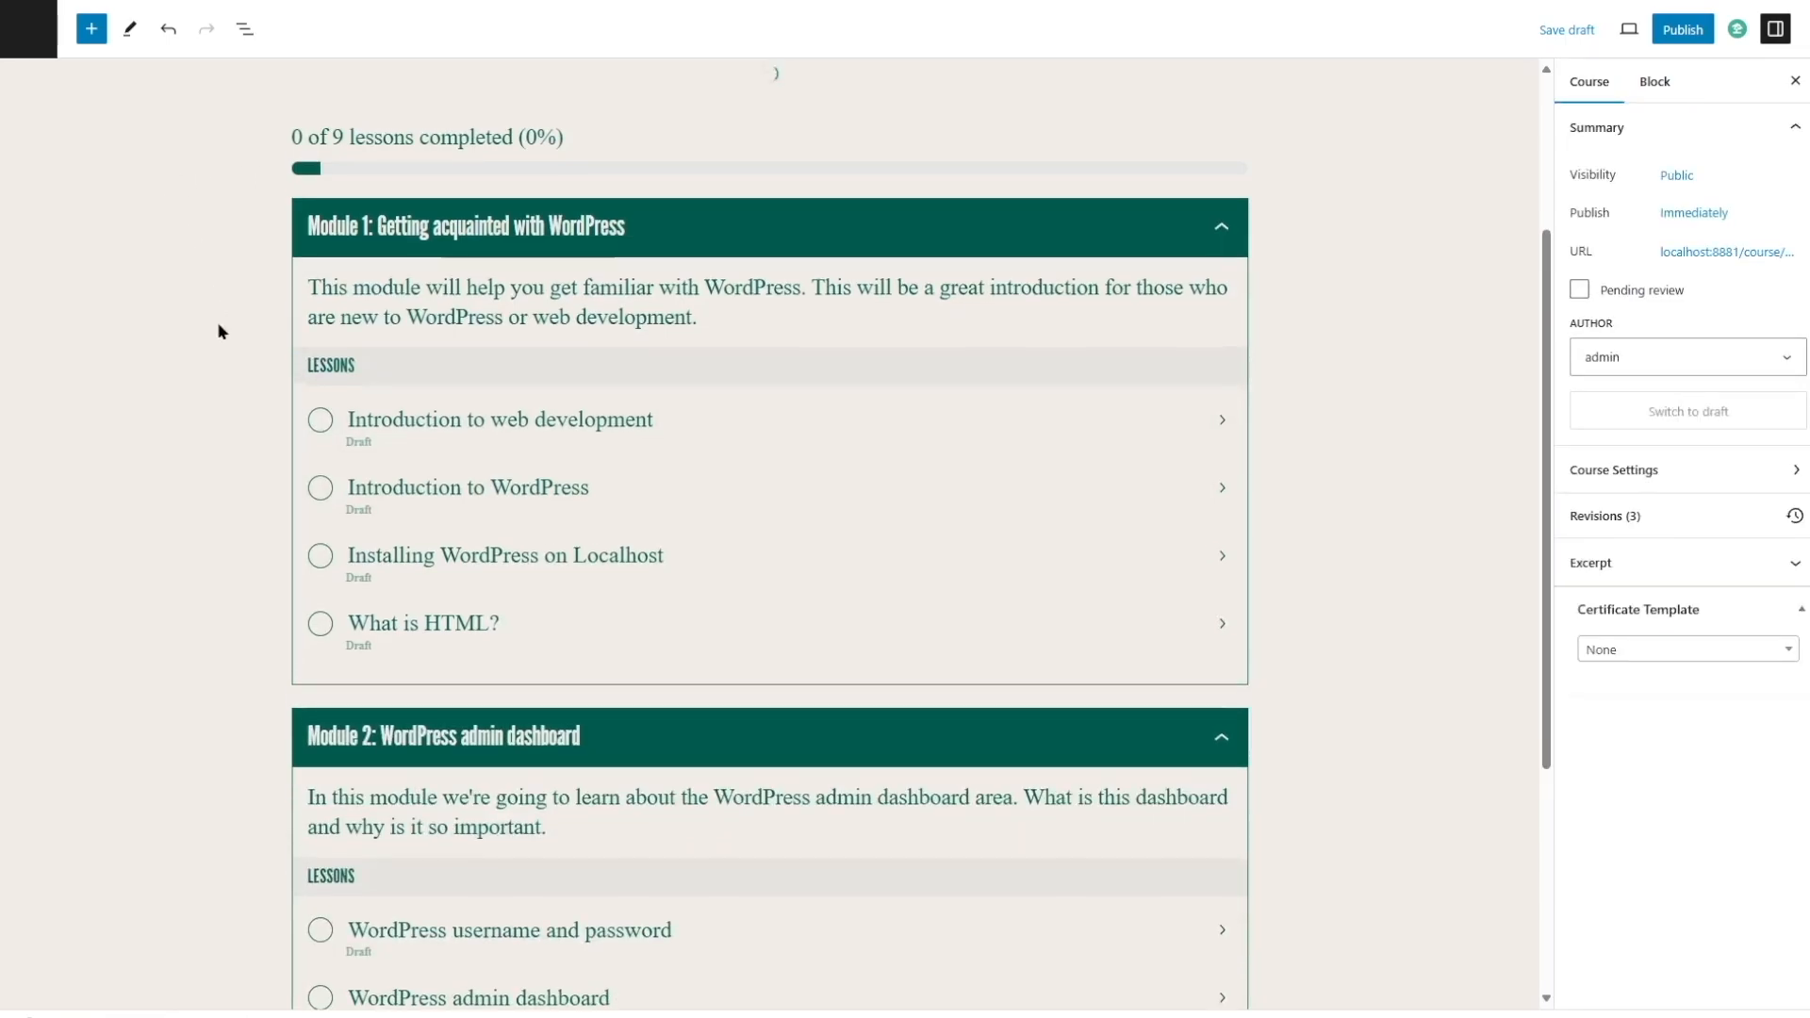
left_click(600, 493)
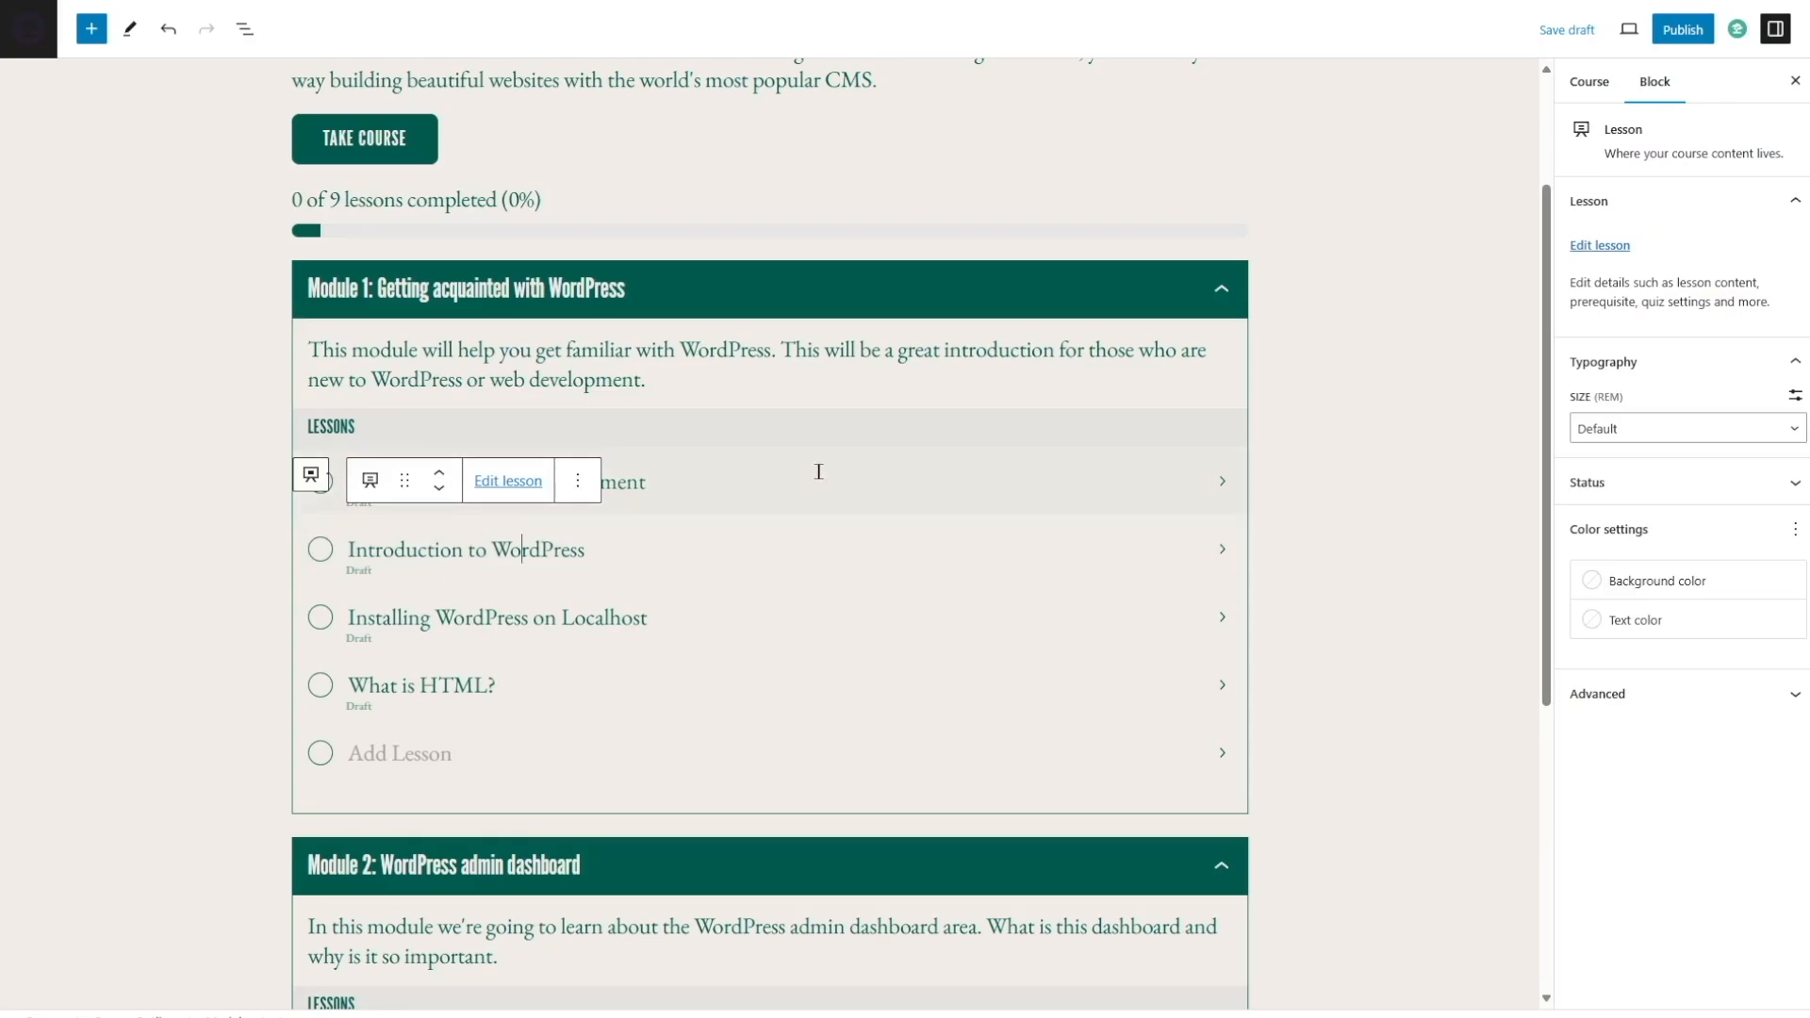
left_click(819, 471)
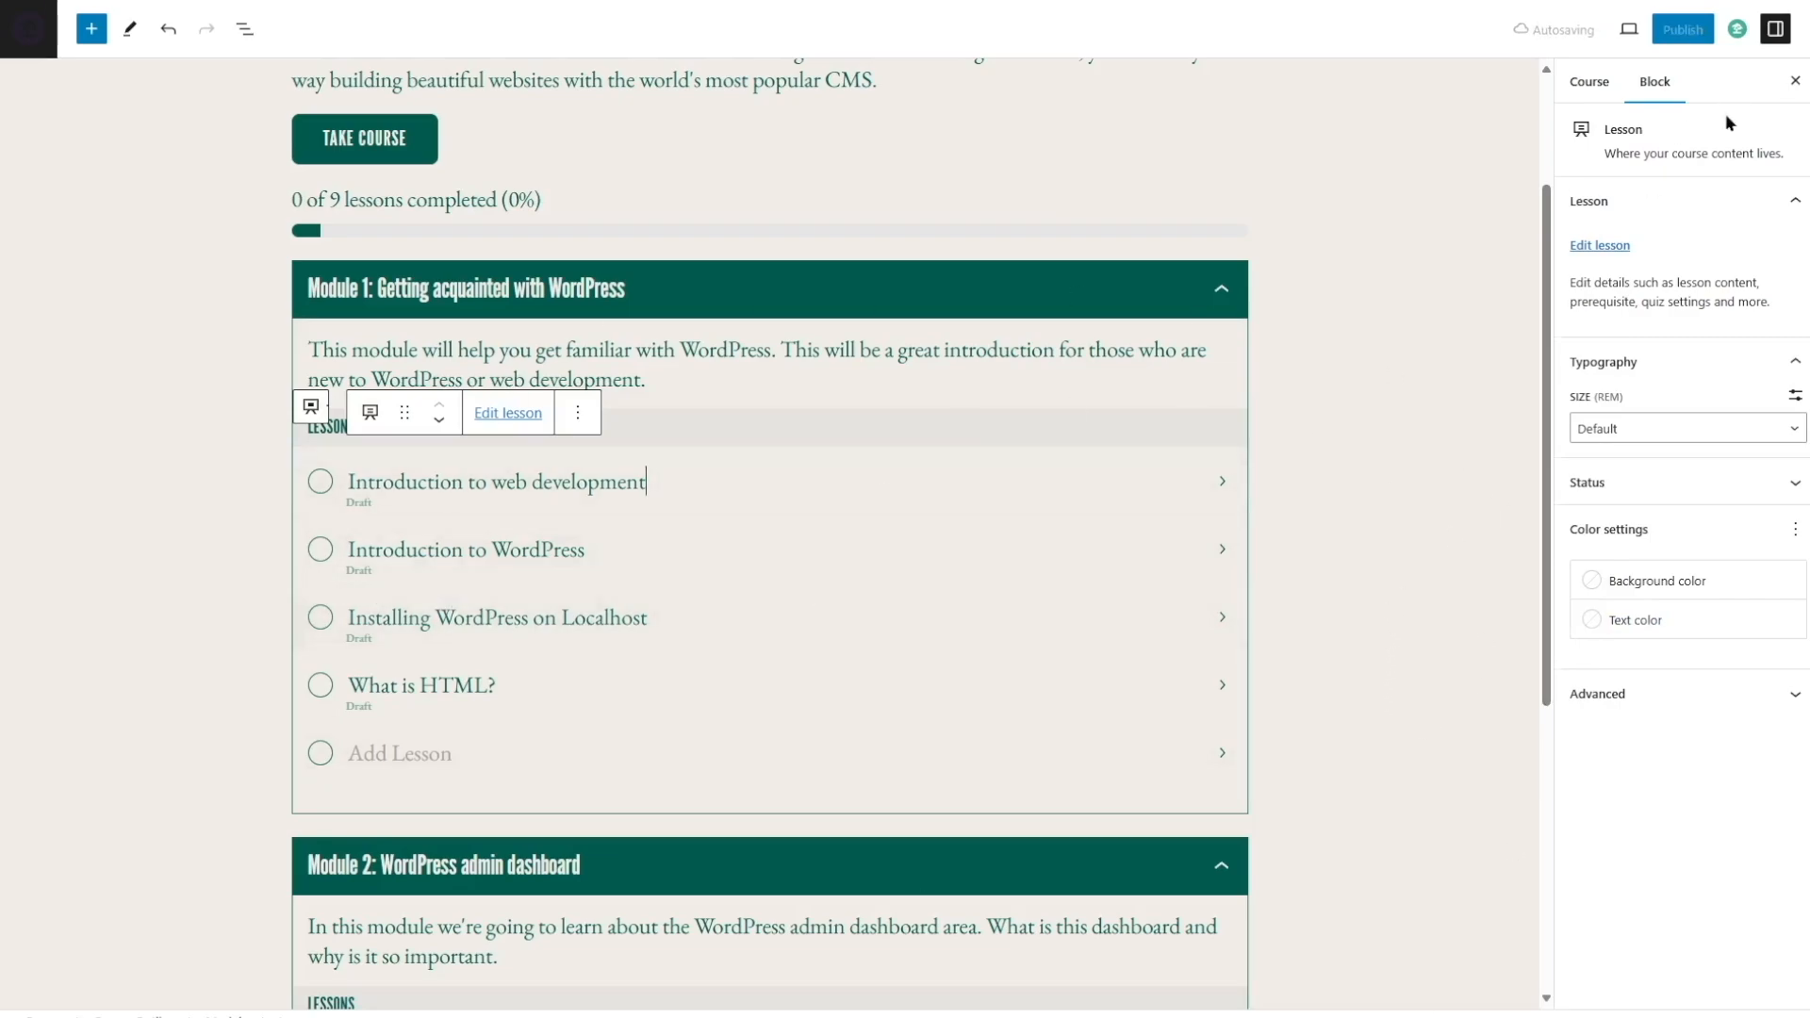
Step: Enable the Required, Autopause and Autocomplete lesson video options in the course settings
left_click(1591, 82)
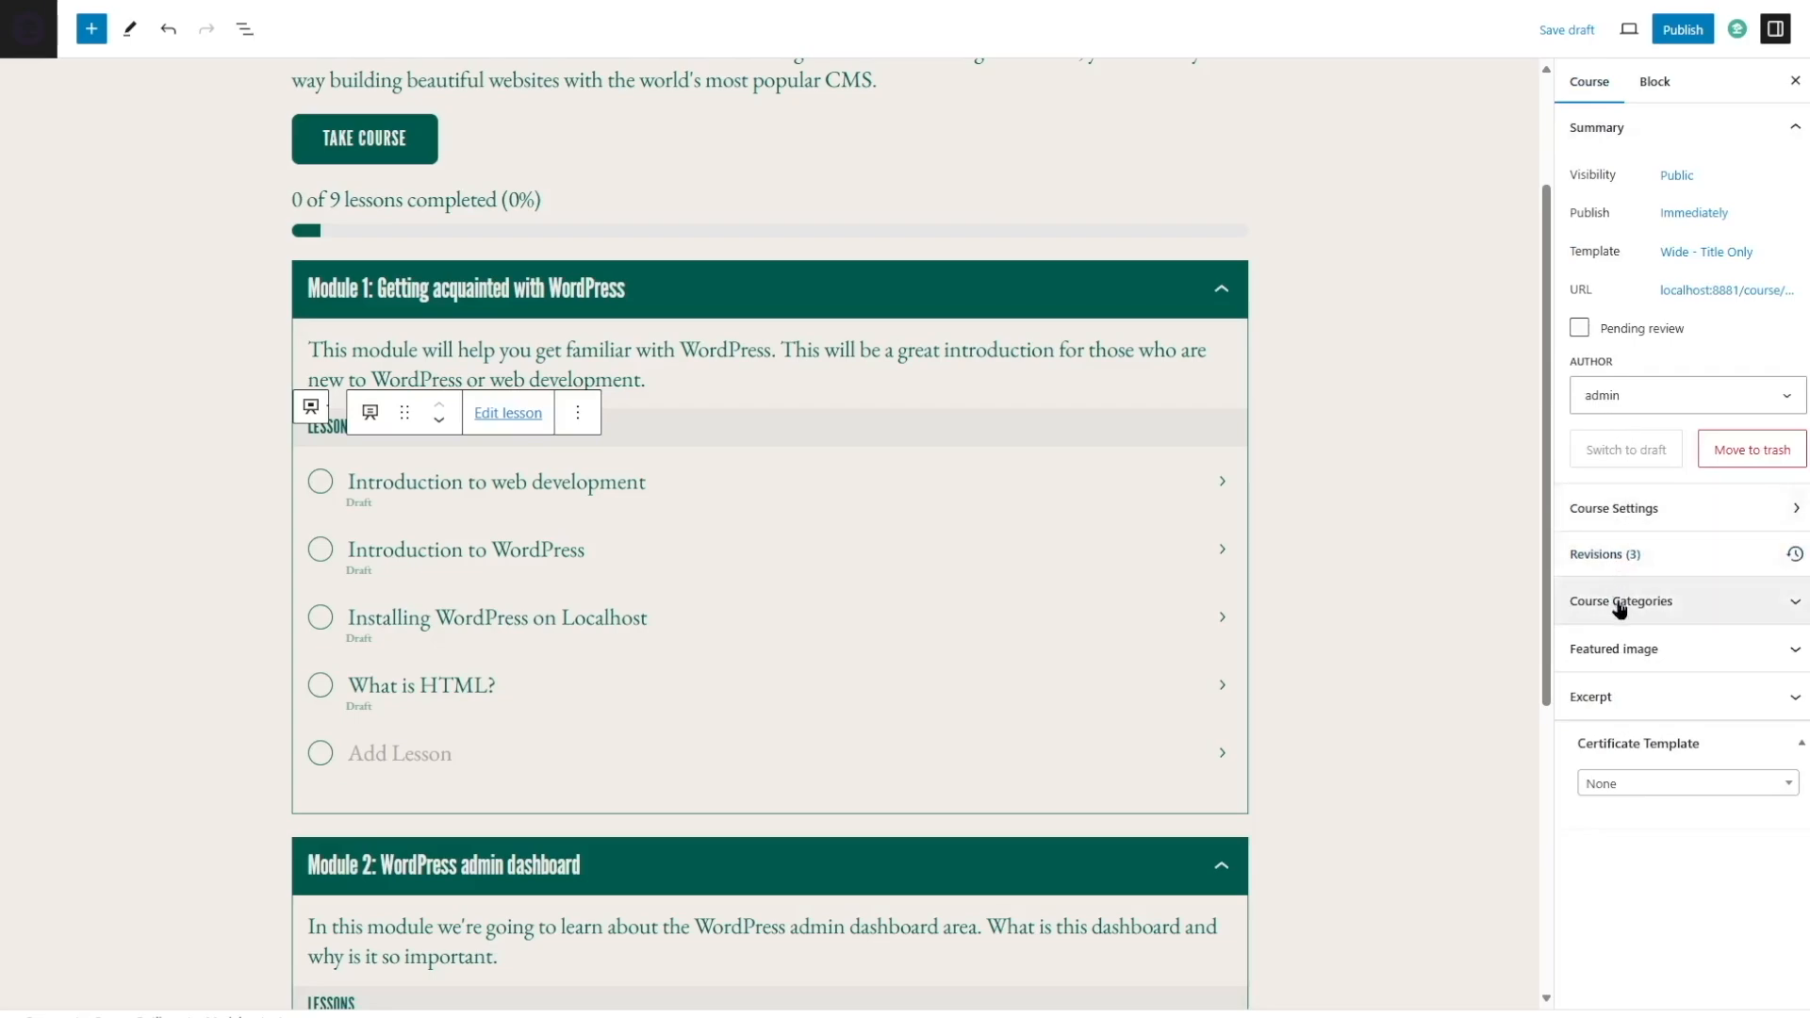
left_click(1643, 514)
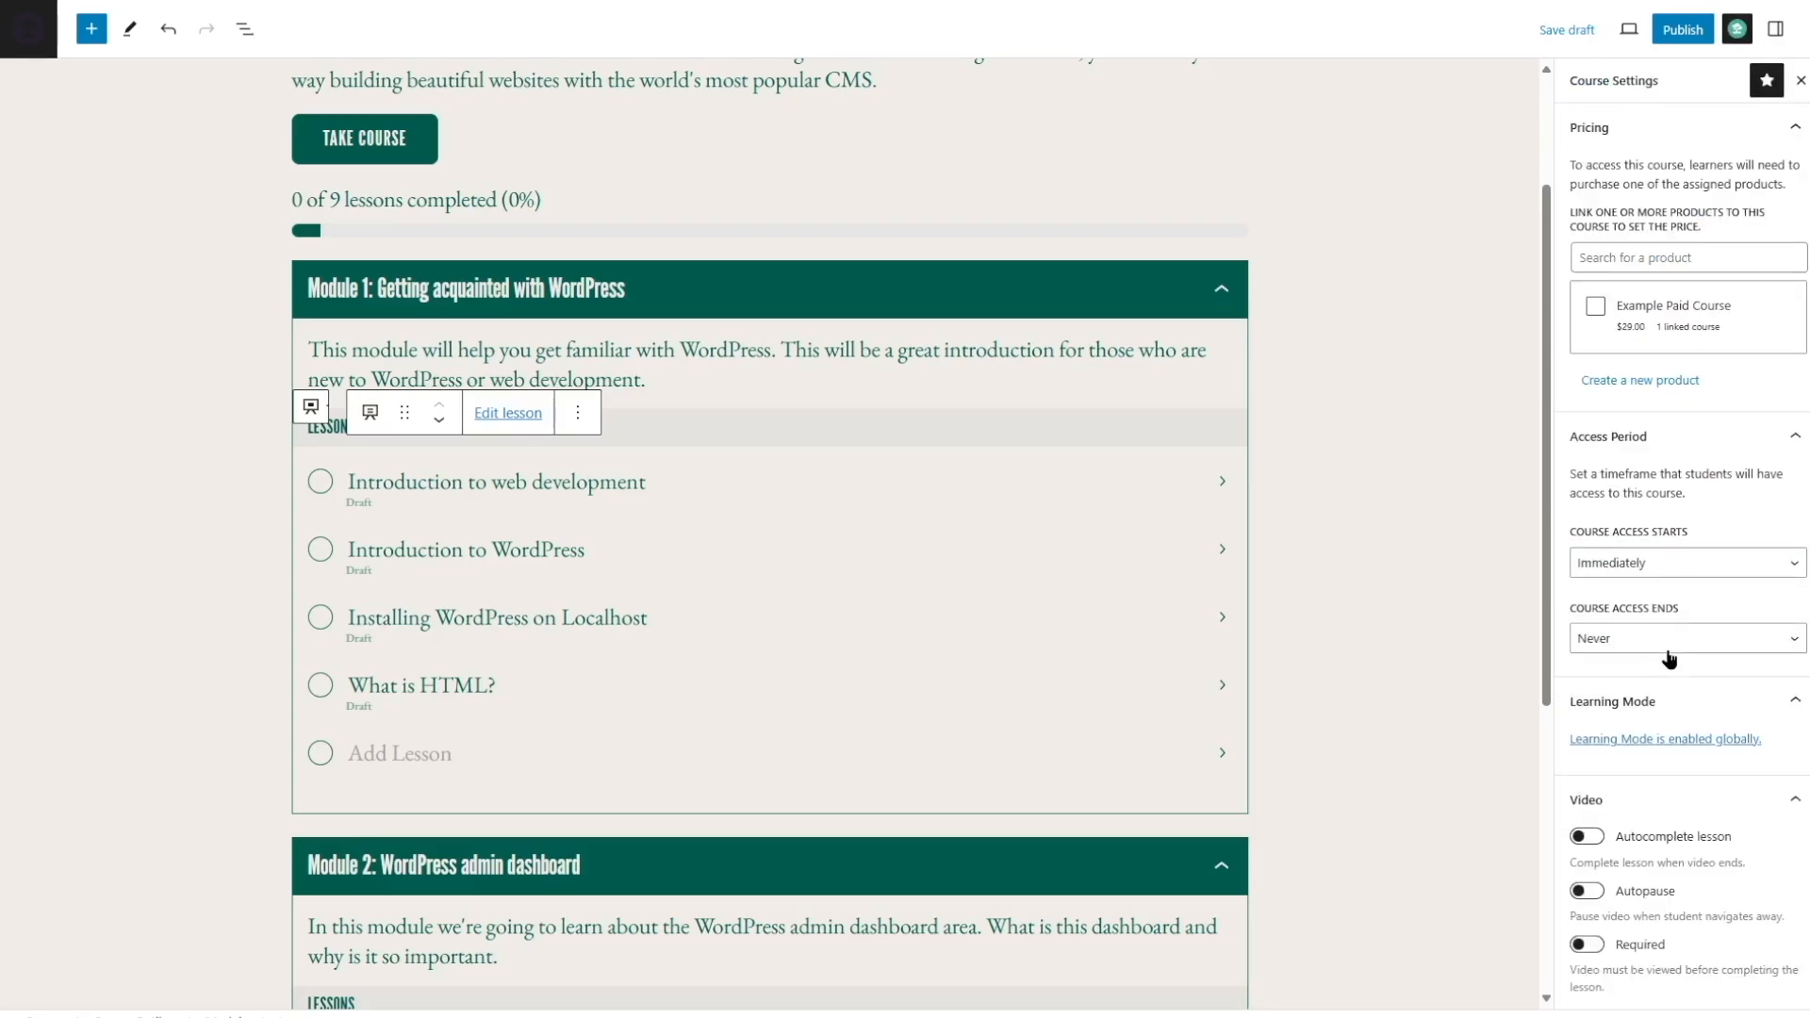
scroll(1666, 656, "down", 2)
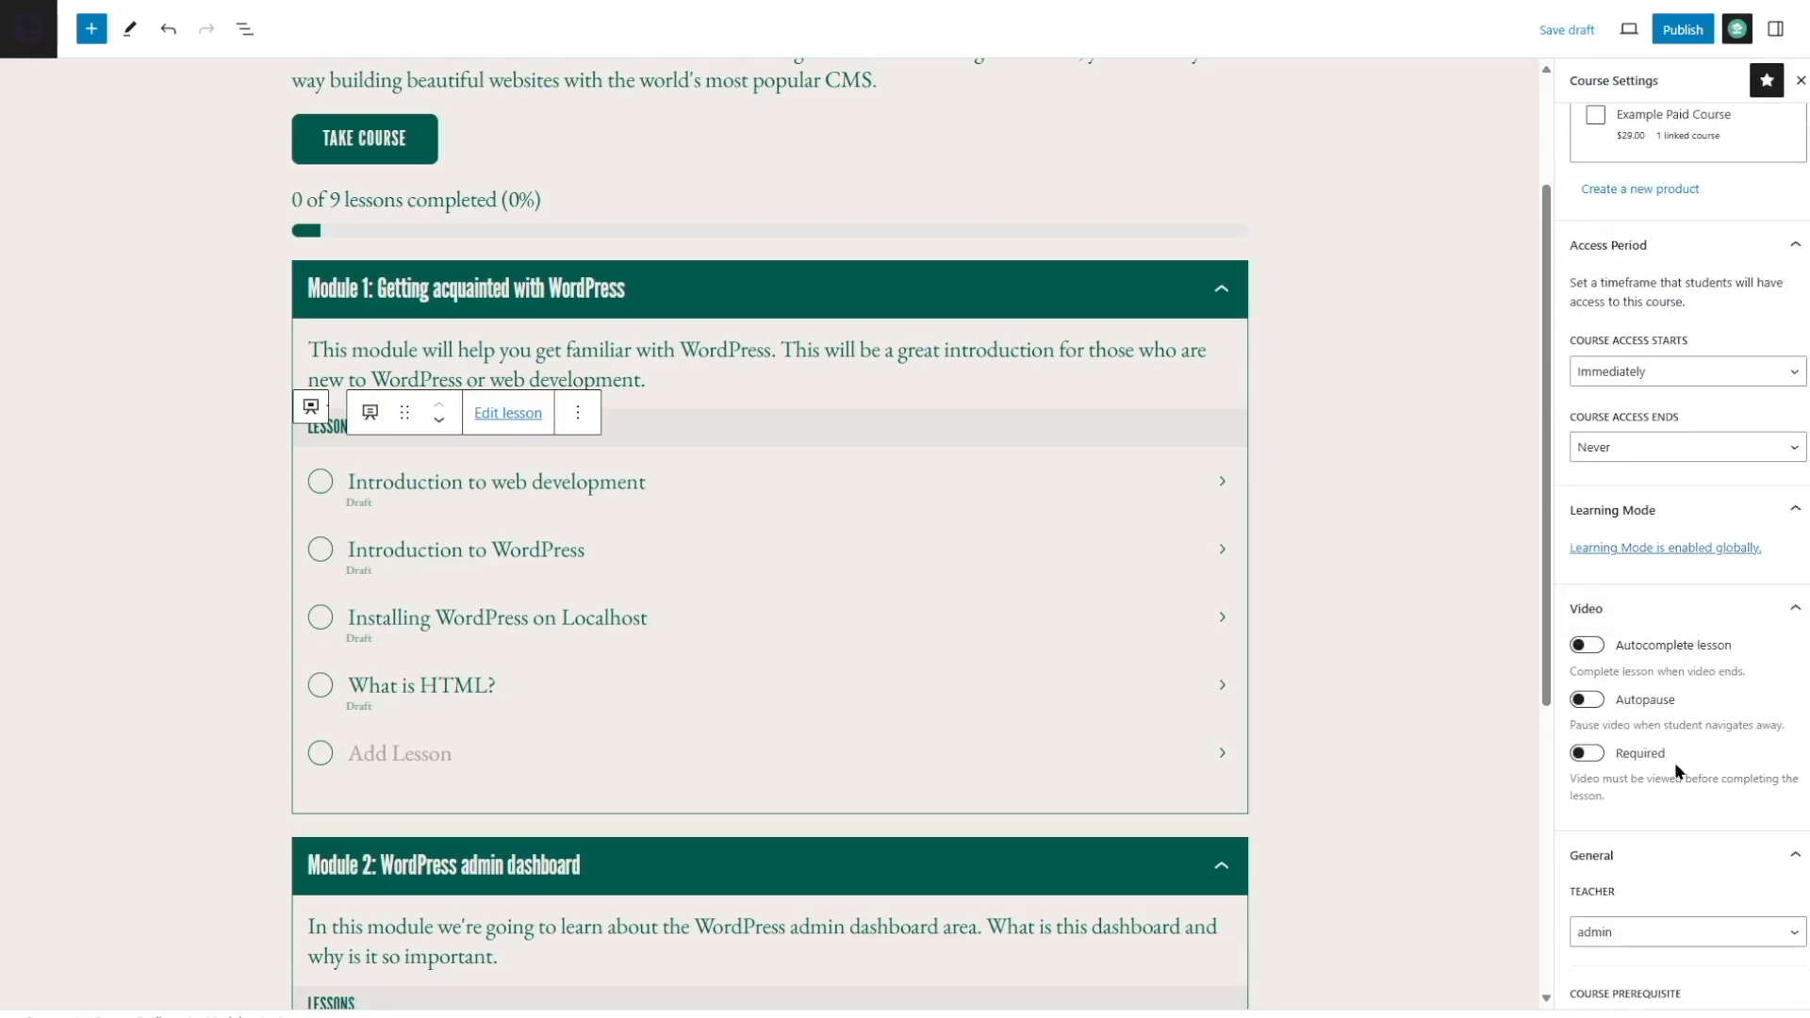
left_click(1589, 754)
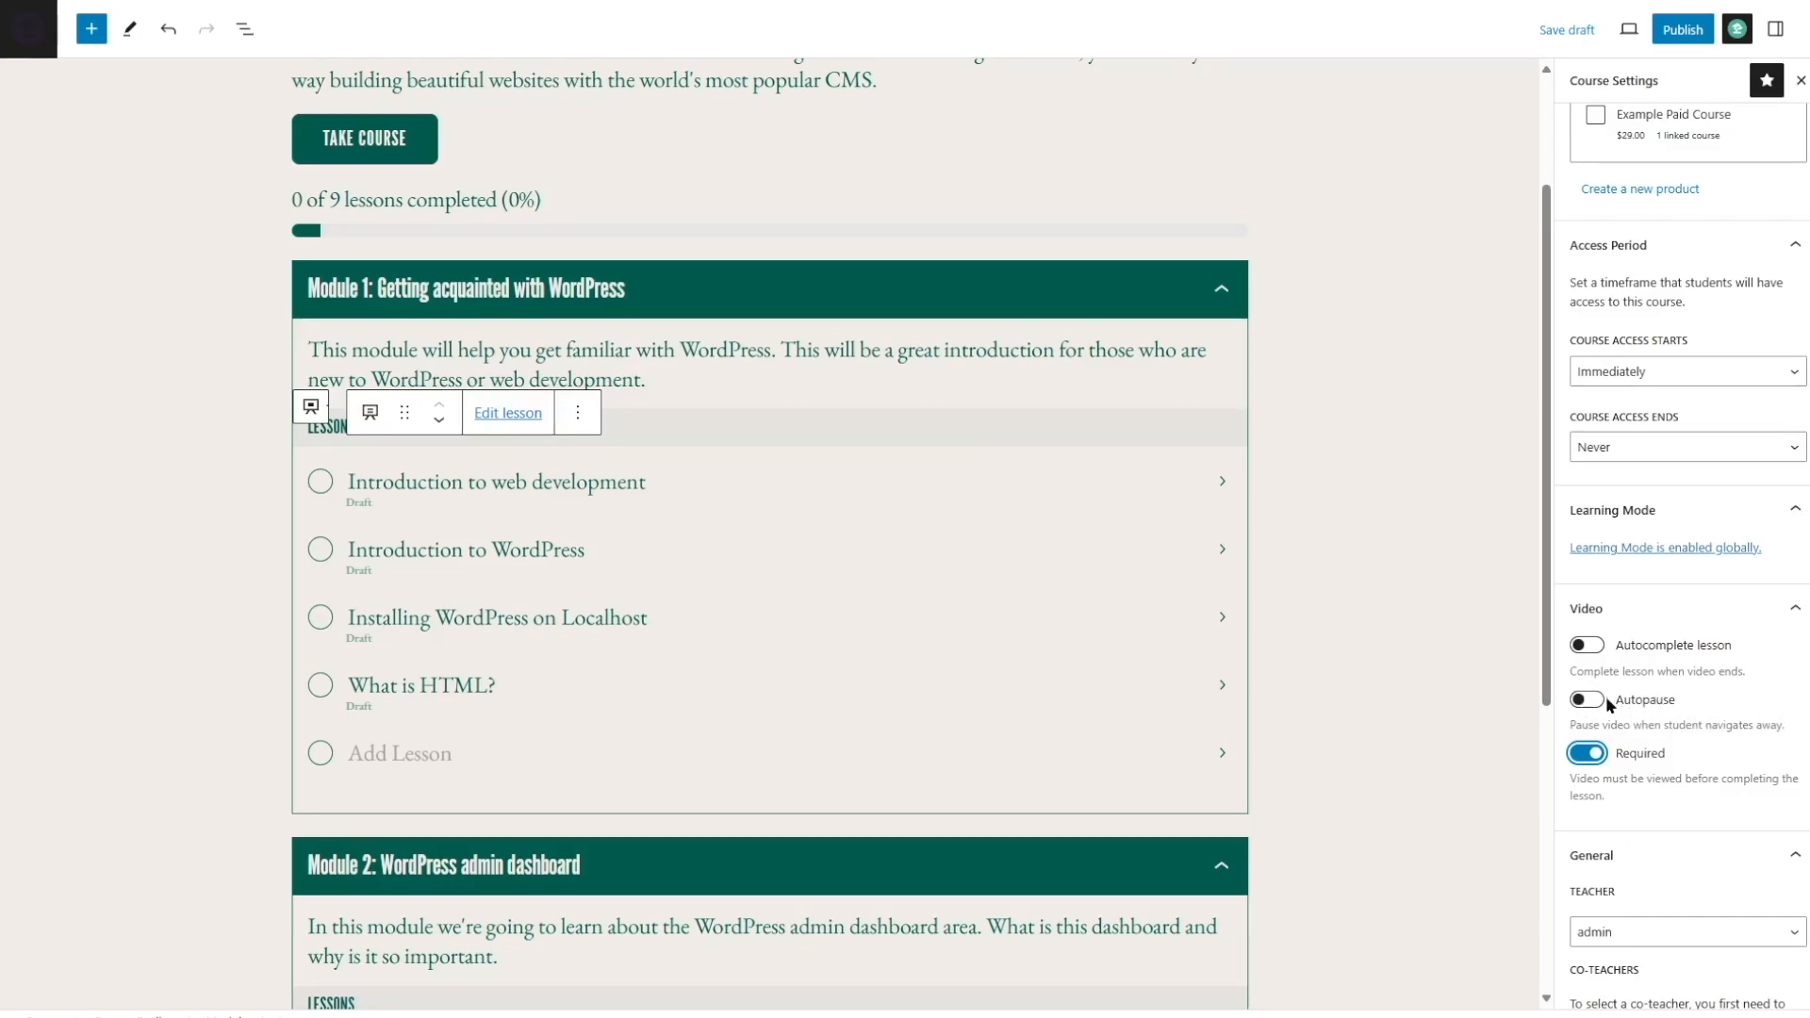
left_click(1593, 703)
left_click(1588, 647)
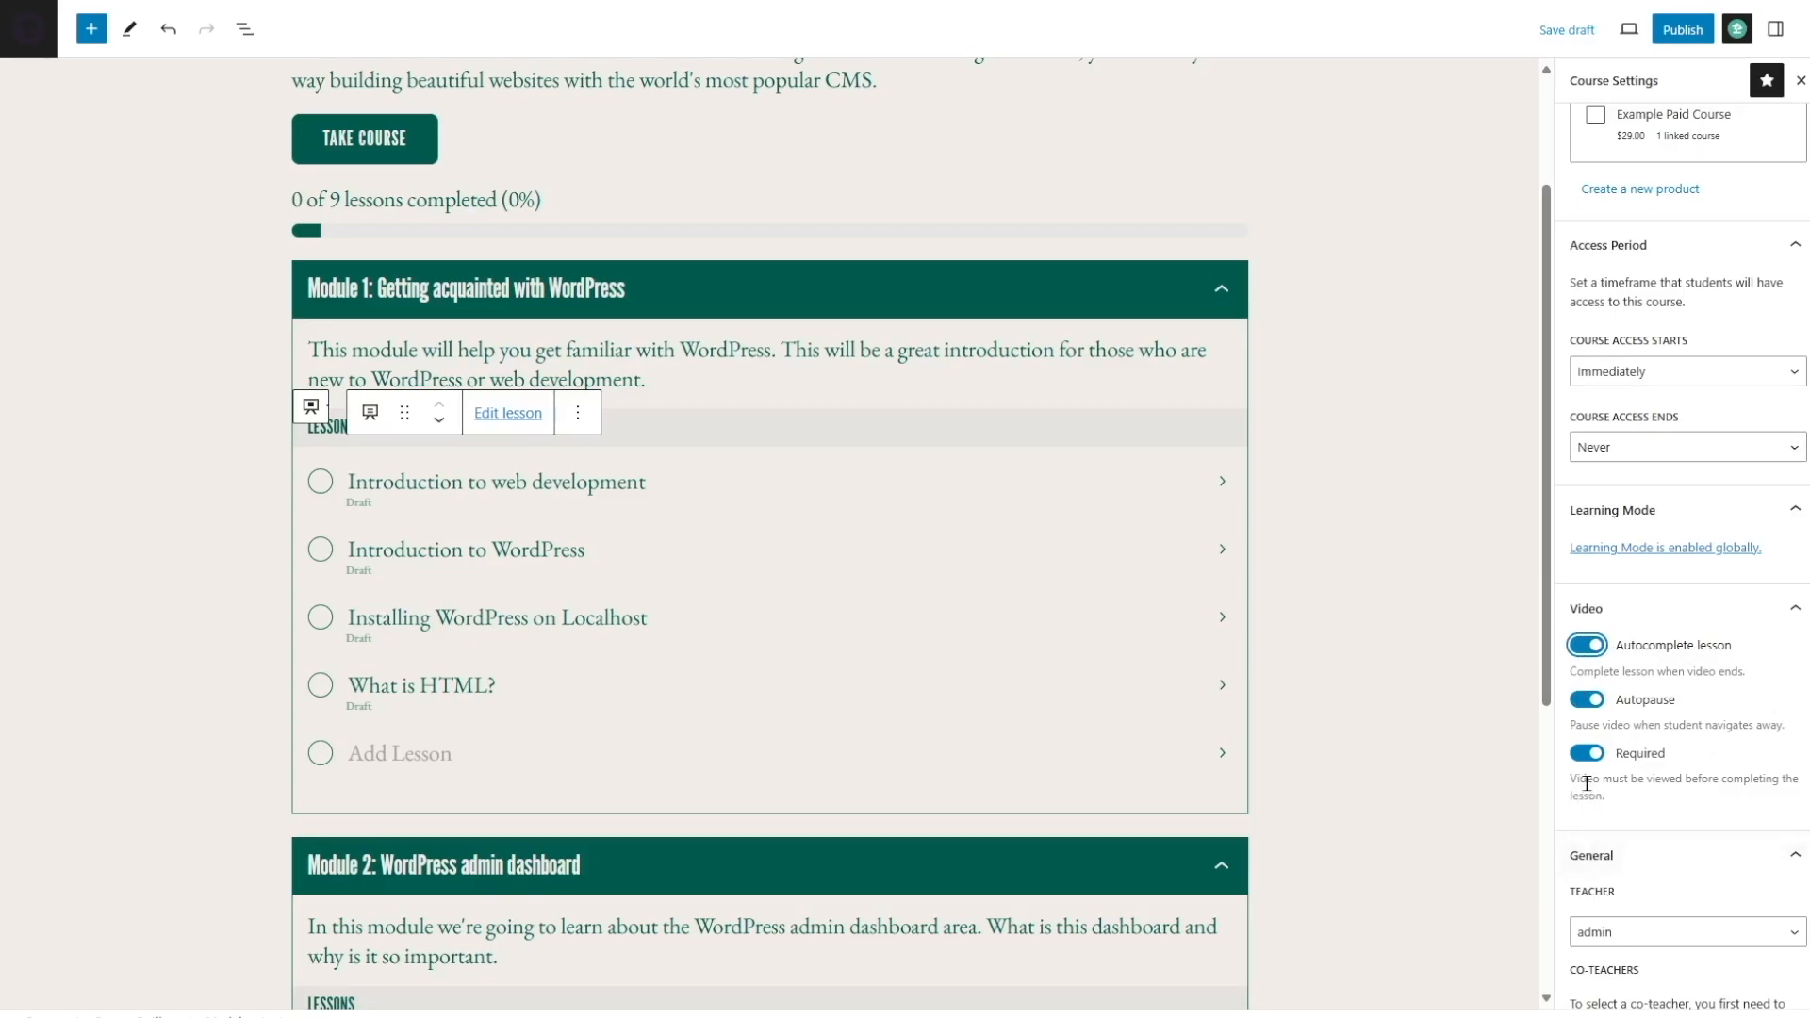
Step: Review the course's teacher, prerequisite, enrollment, access and notification options without changing them
scroll(1586, 783, "down", 3)
left_click(1628, 646)
left_click(1628, 647)
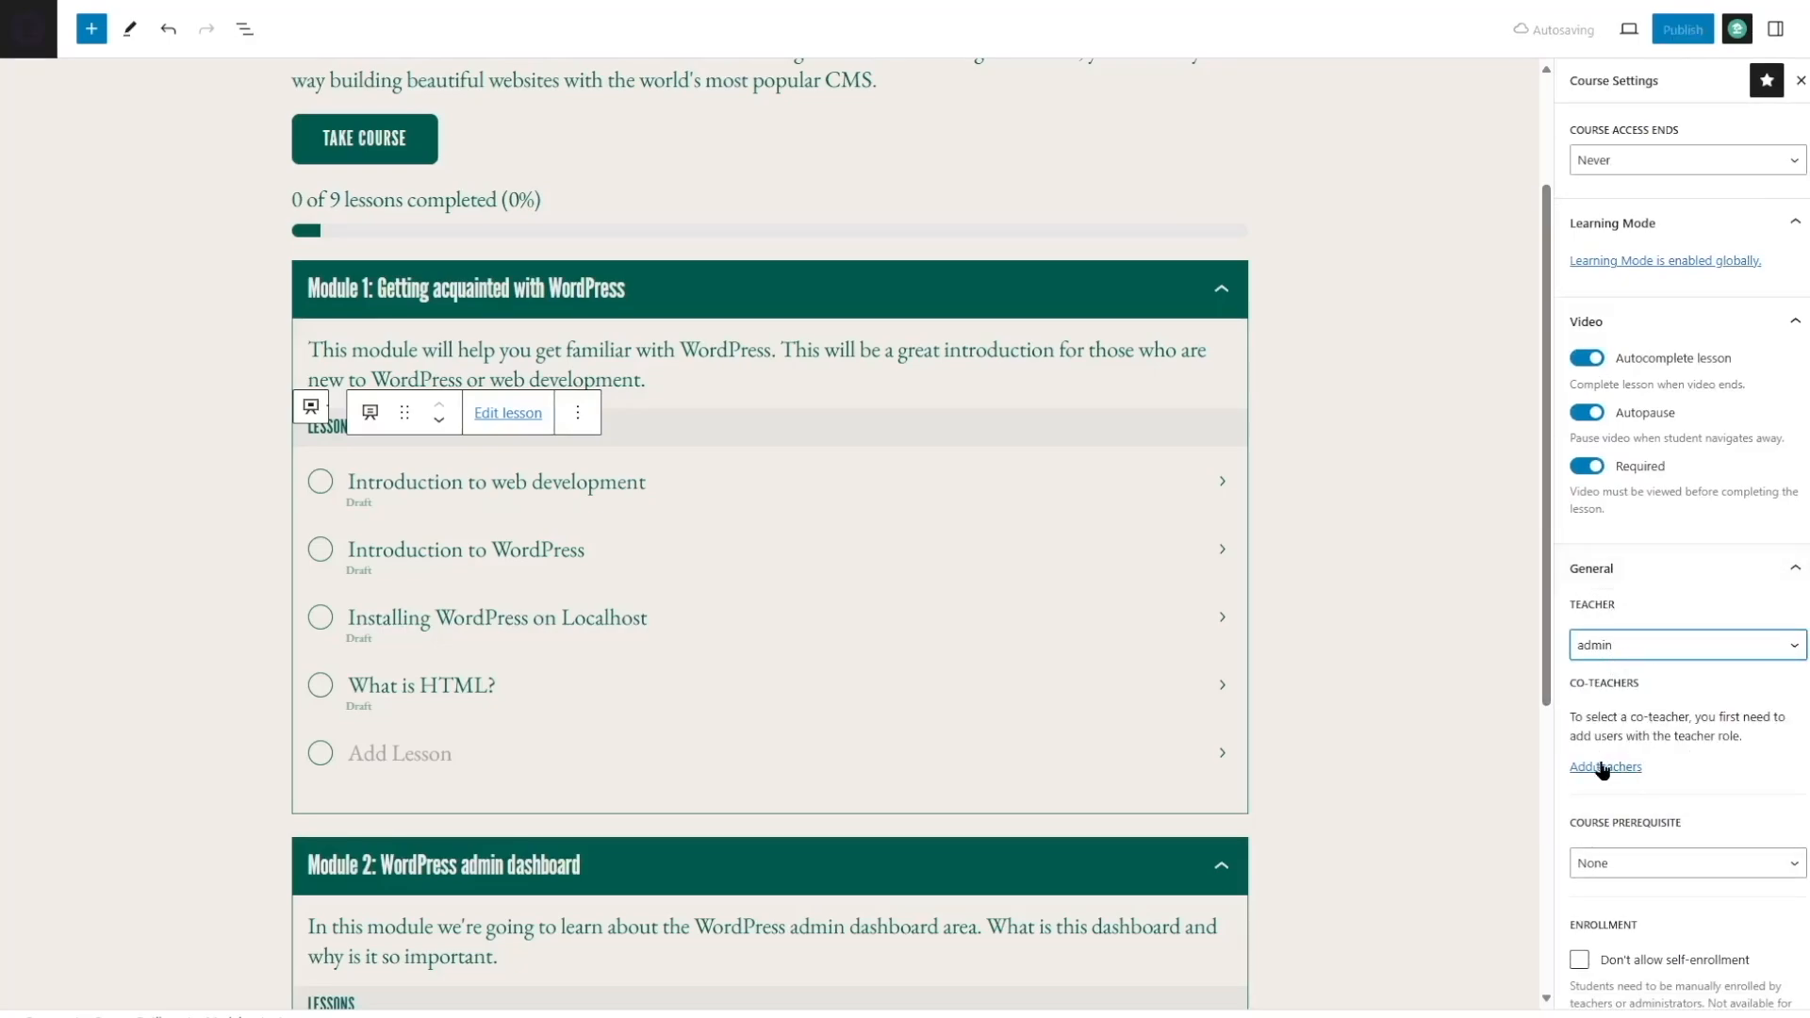
scroll(1602, 768, "down", 3)
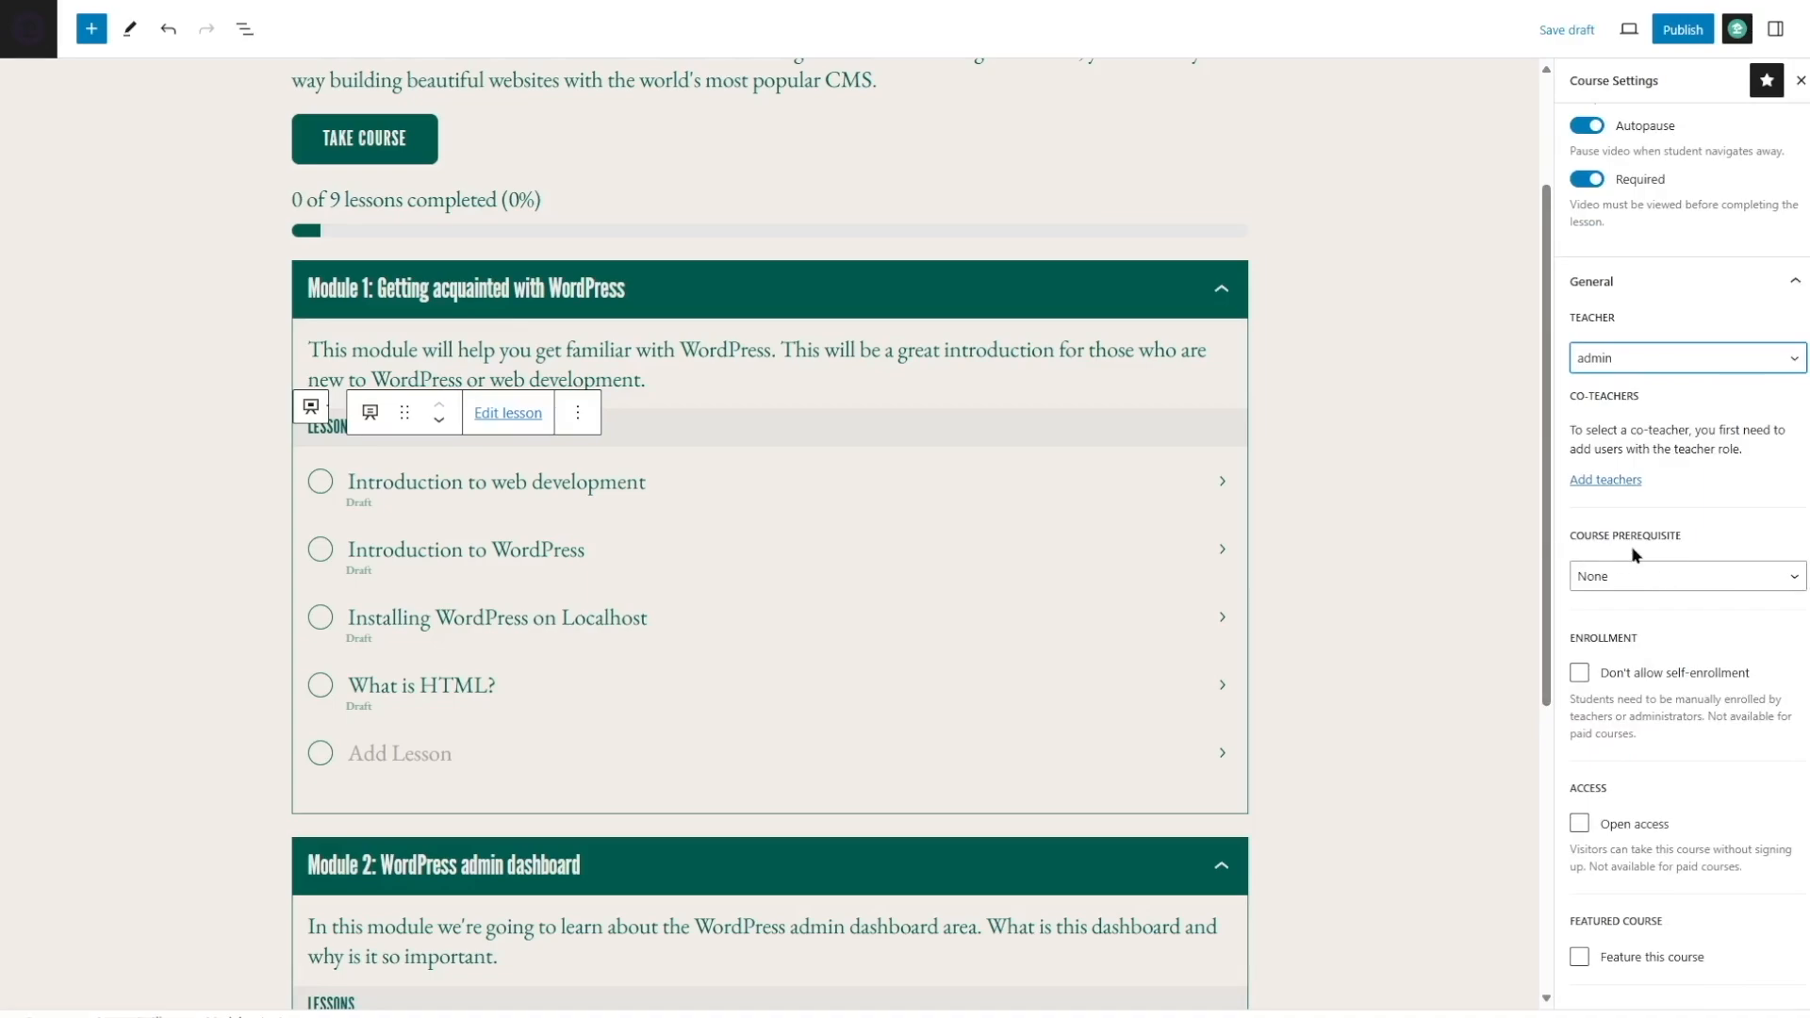
left_click(1684, 577)
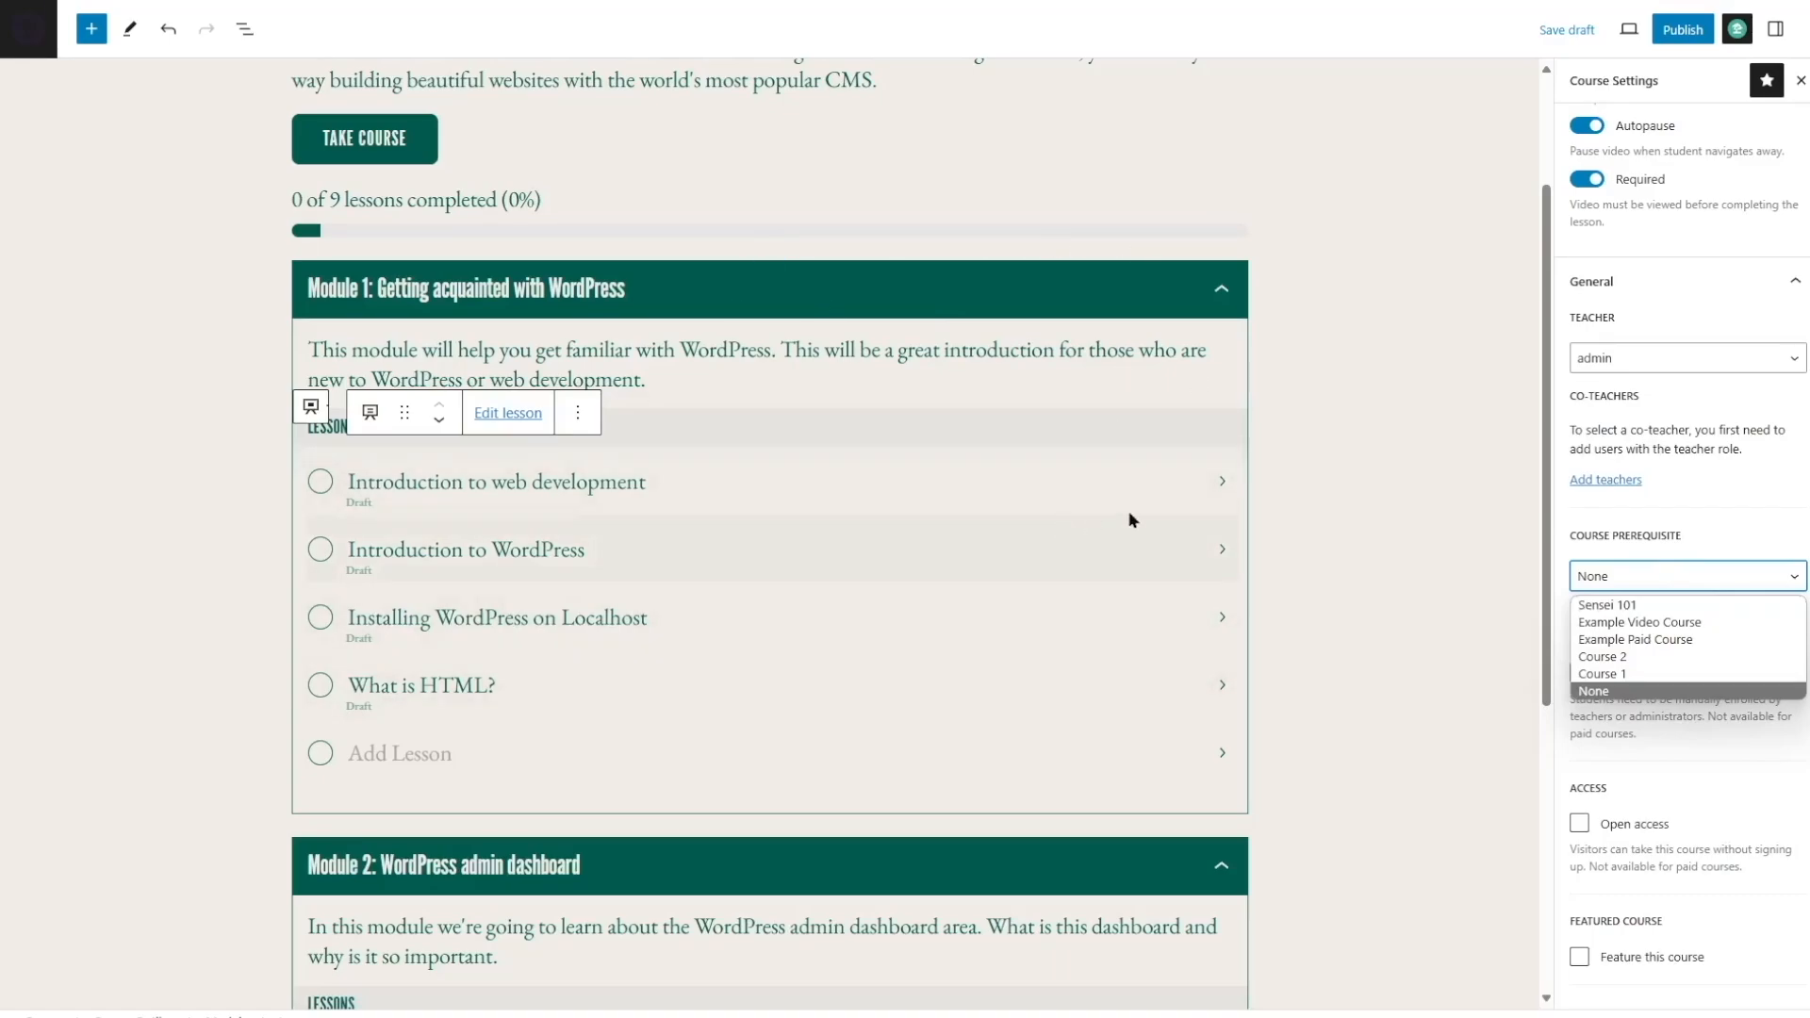
left_click(1433, 634)
scroll(1645, 603, "down", 2)
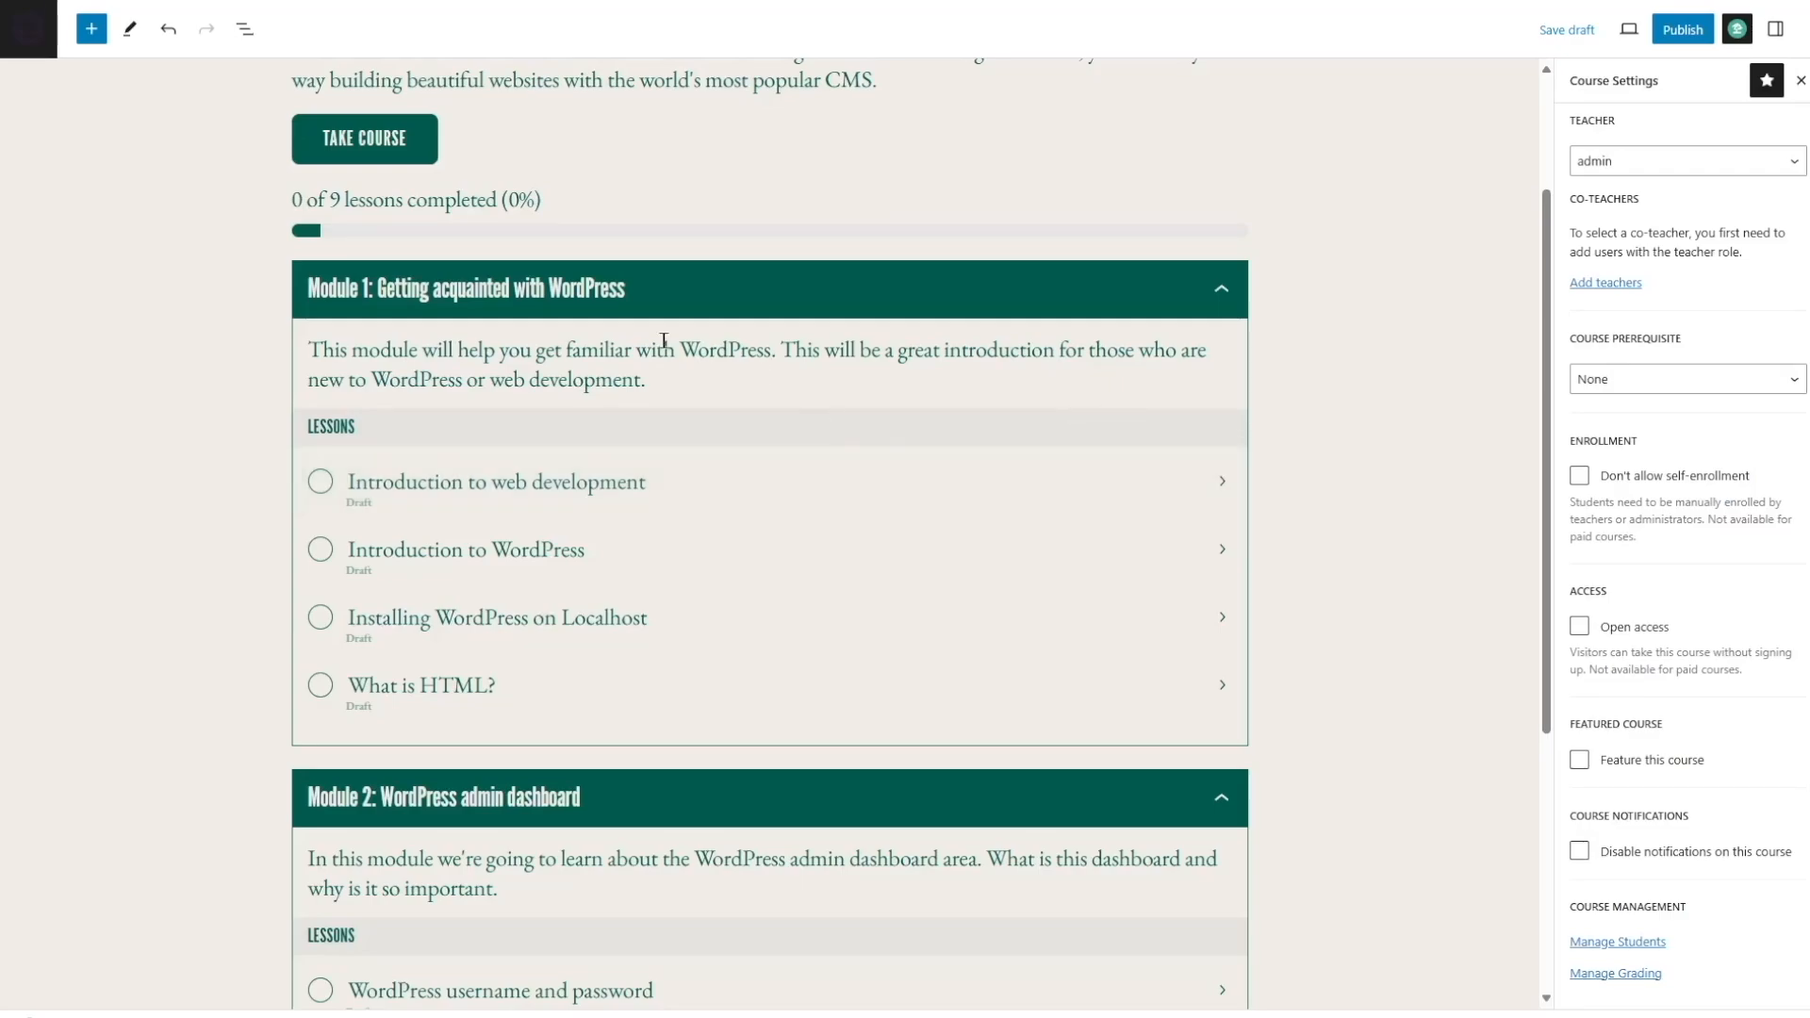
Step: Save the course draft and open the "Introduction to web development" lesson for editing
left_click(517, 488)
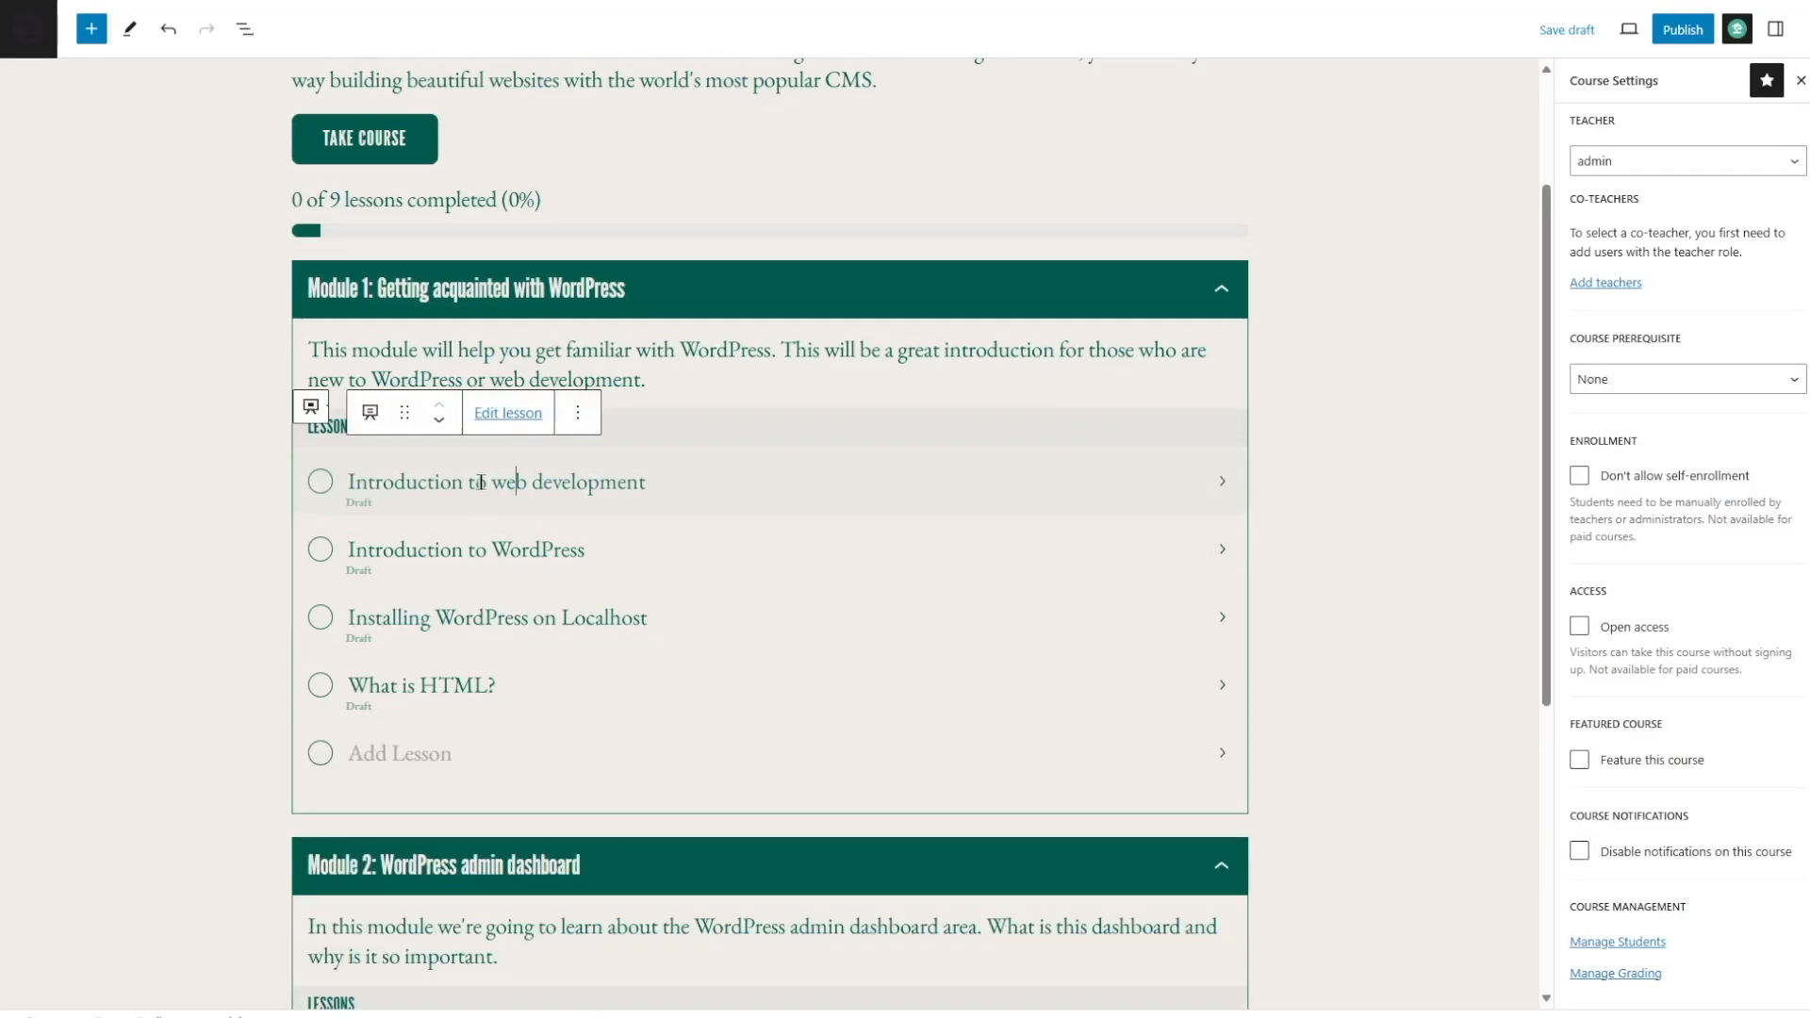
left_click(509, 413)
left_click(1566, 30)
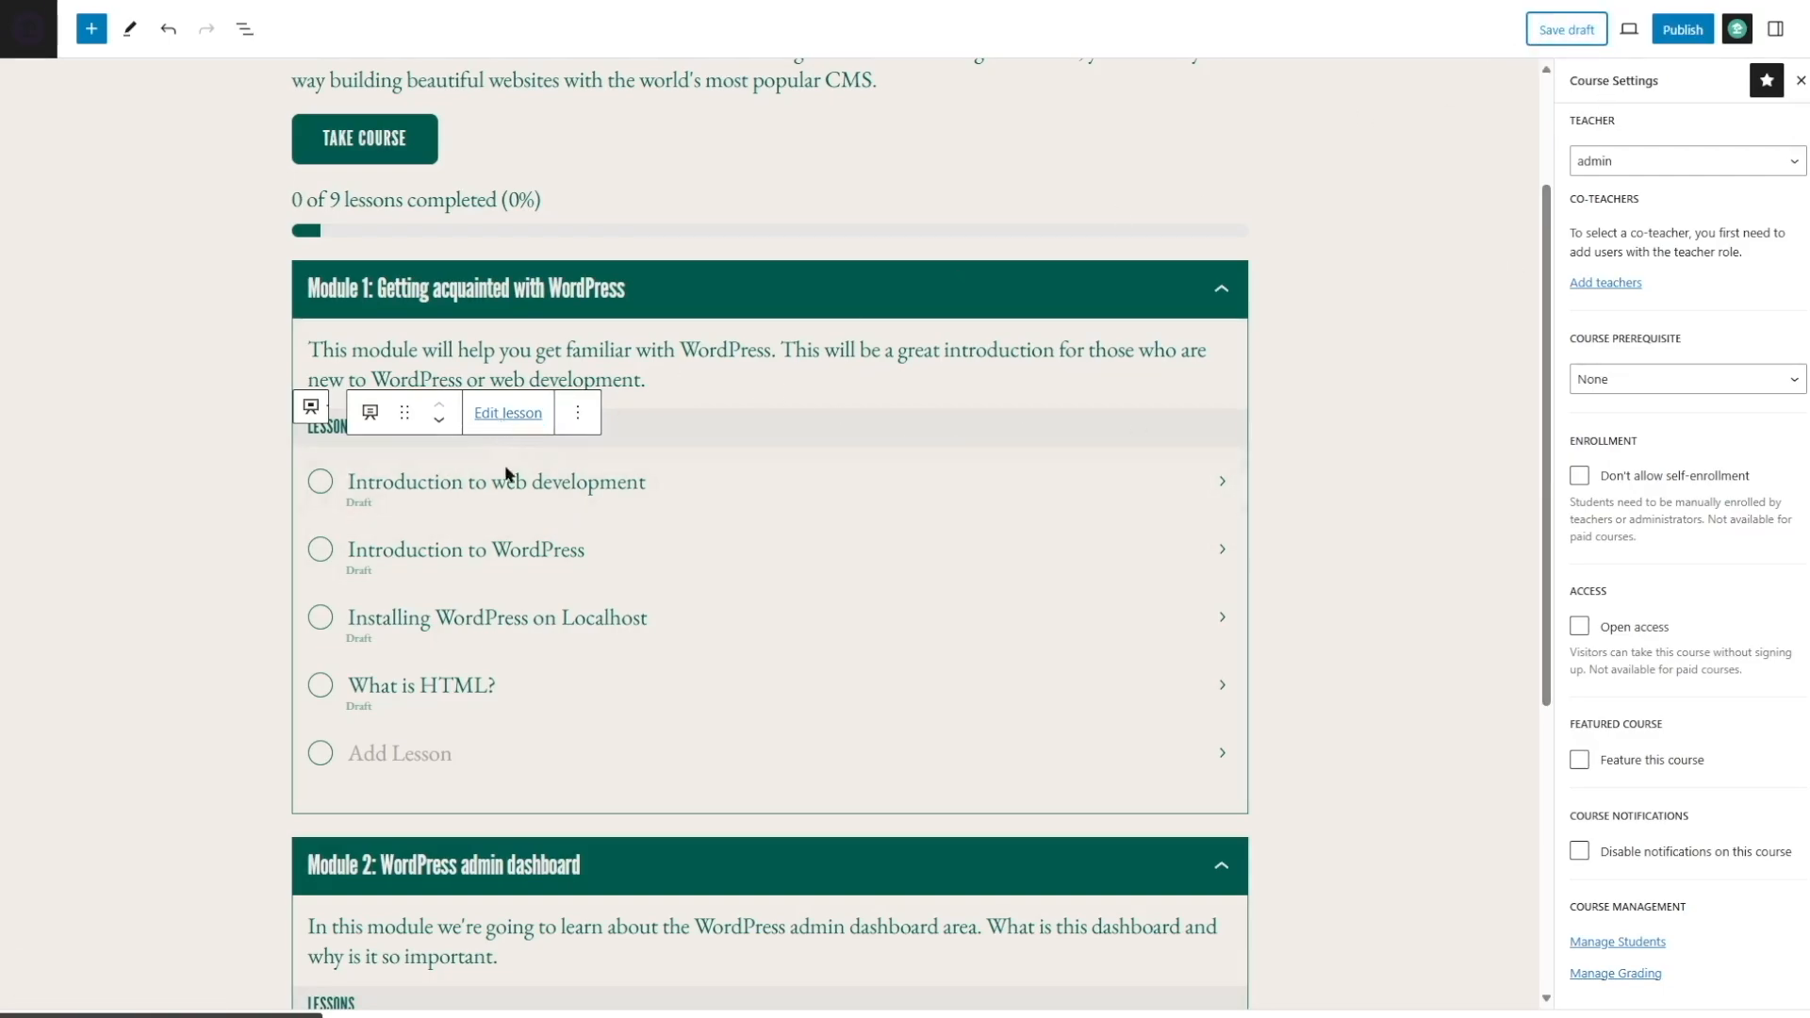
left_click(514, 420)
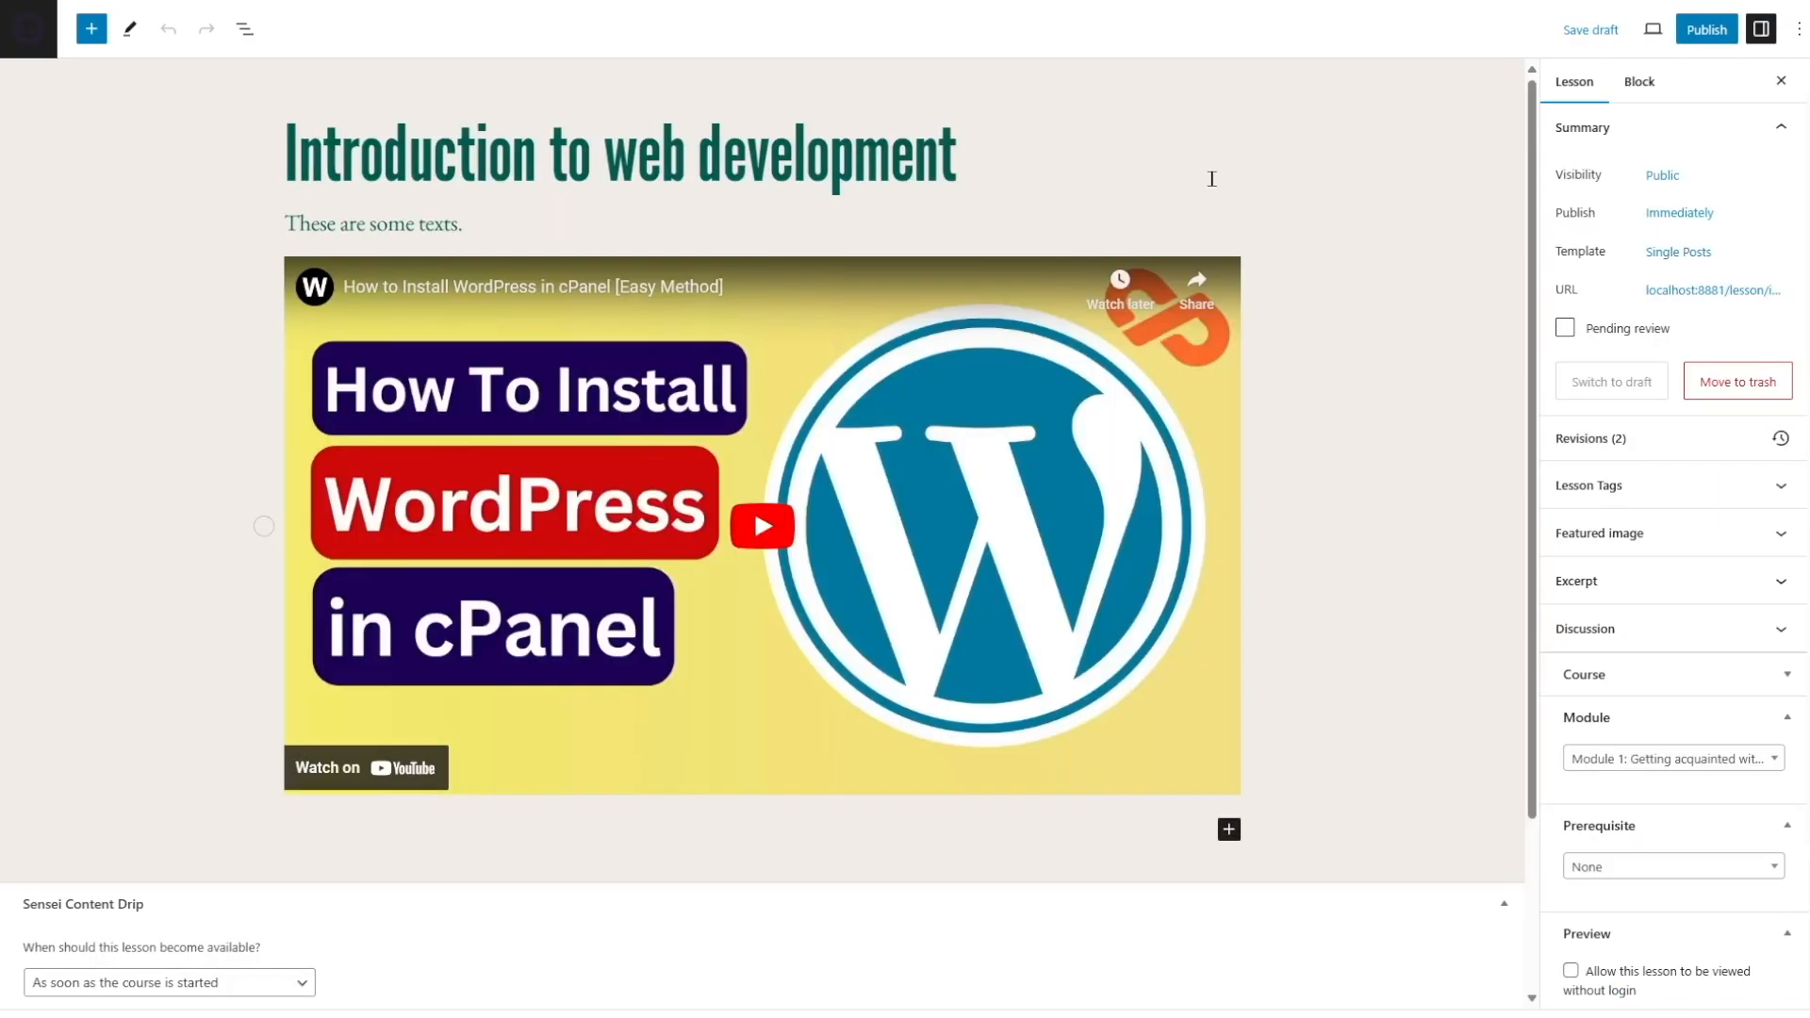
Step: Add a Quiz block below the lesson's YouTube video and generate its questions with AI
scroll(1396, 320, "down", 2)
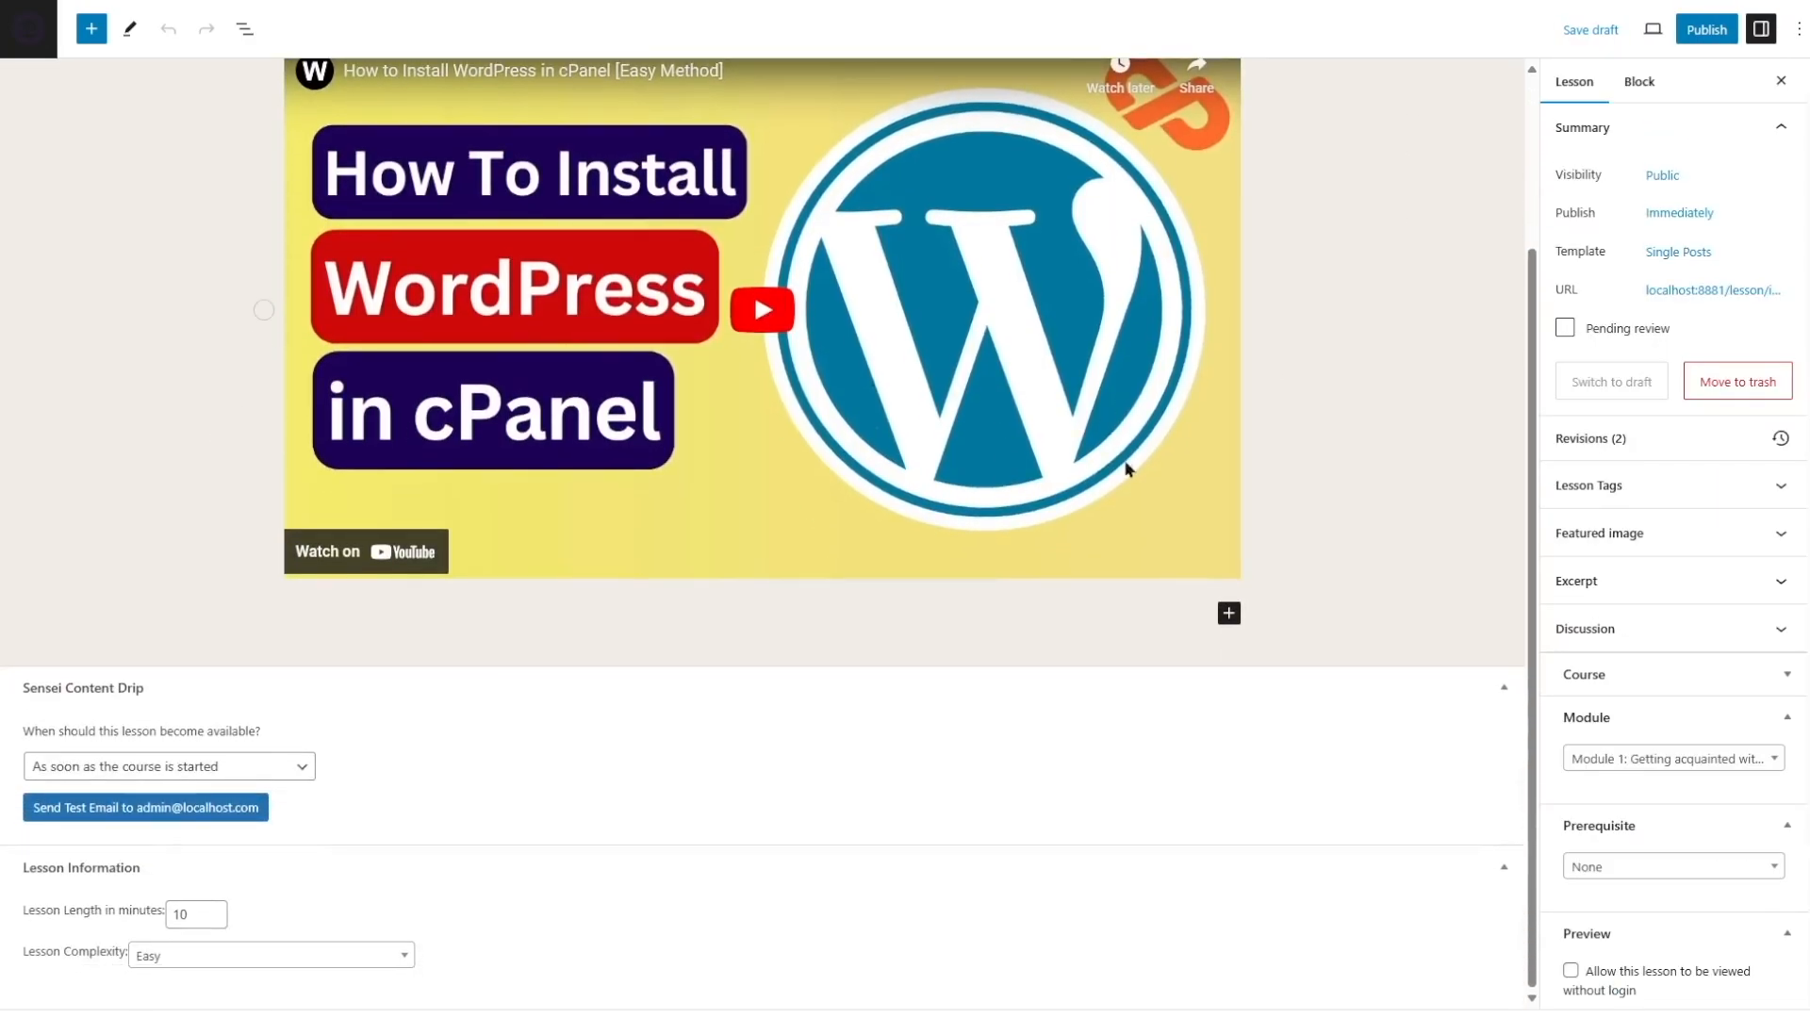
left_click(92, 28)
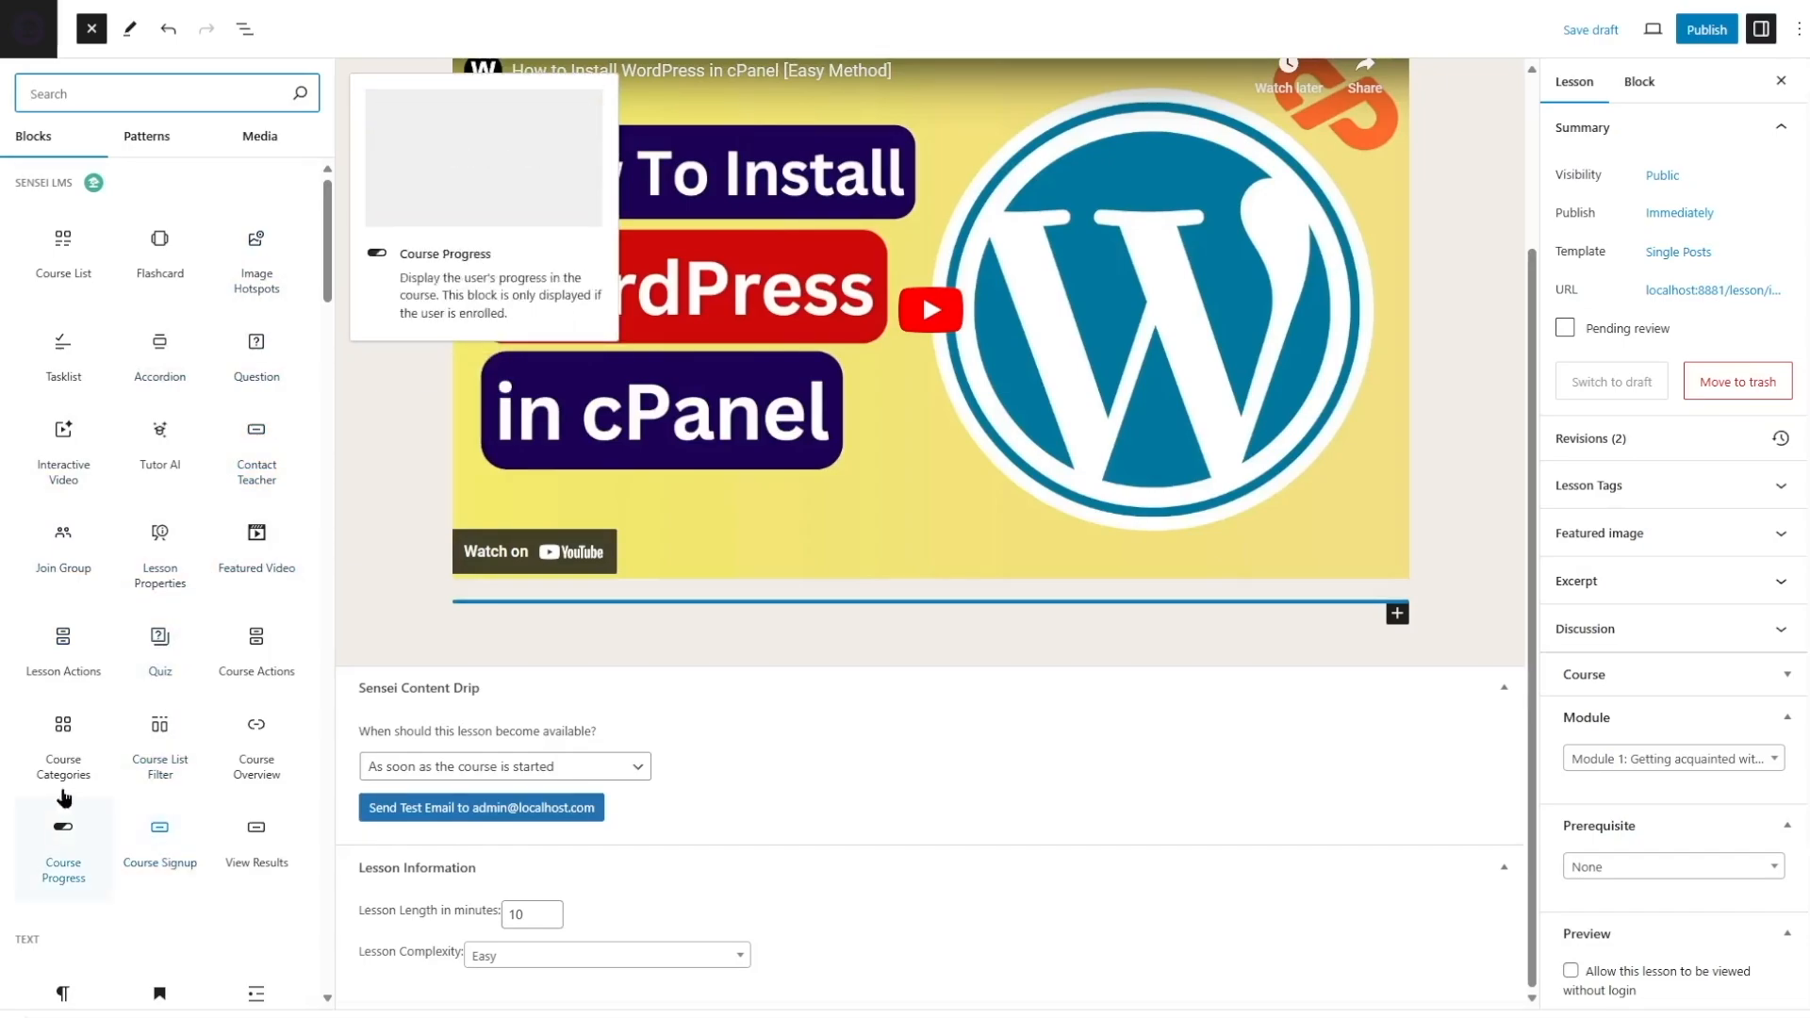
left_click_drag(168, 641, 618, 619)
scroll(782, 488, "down", 3)
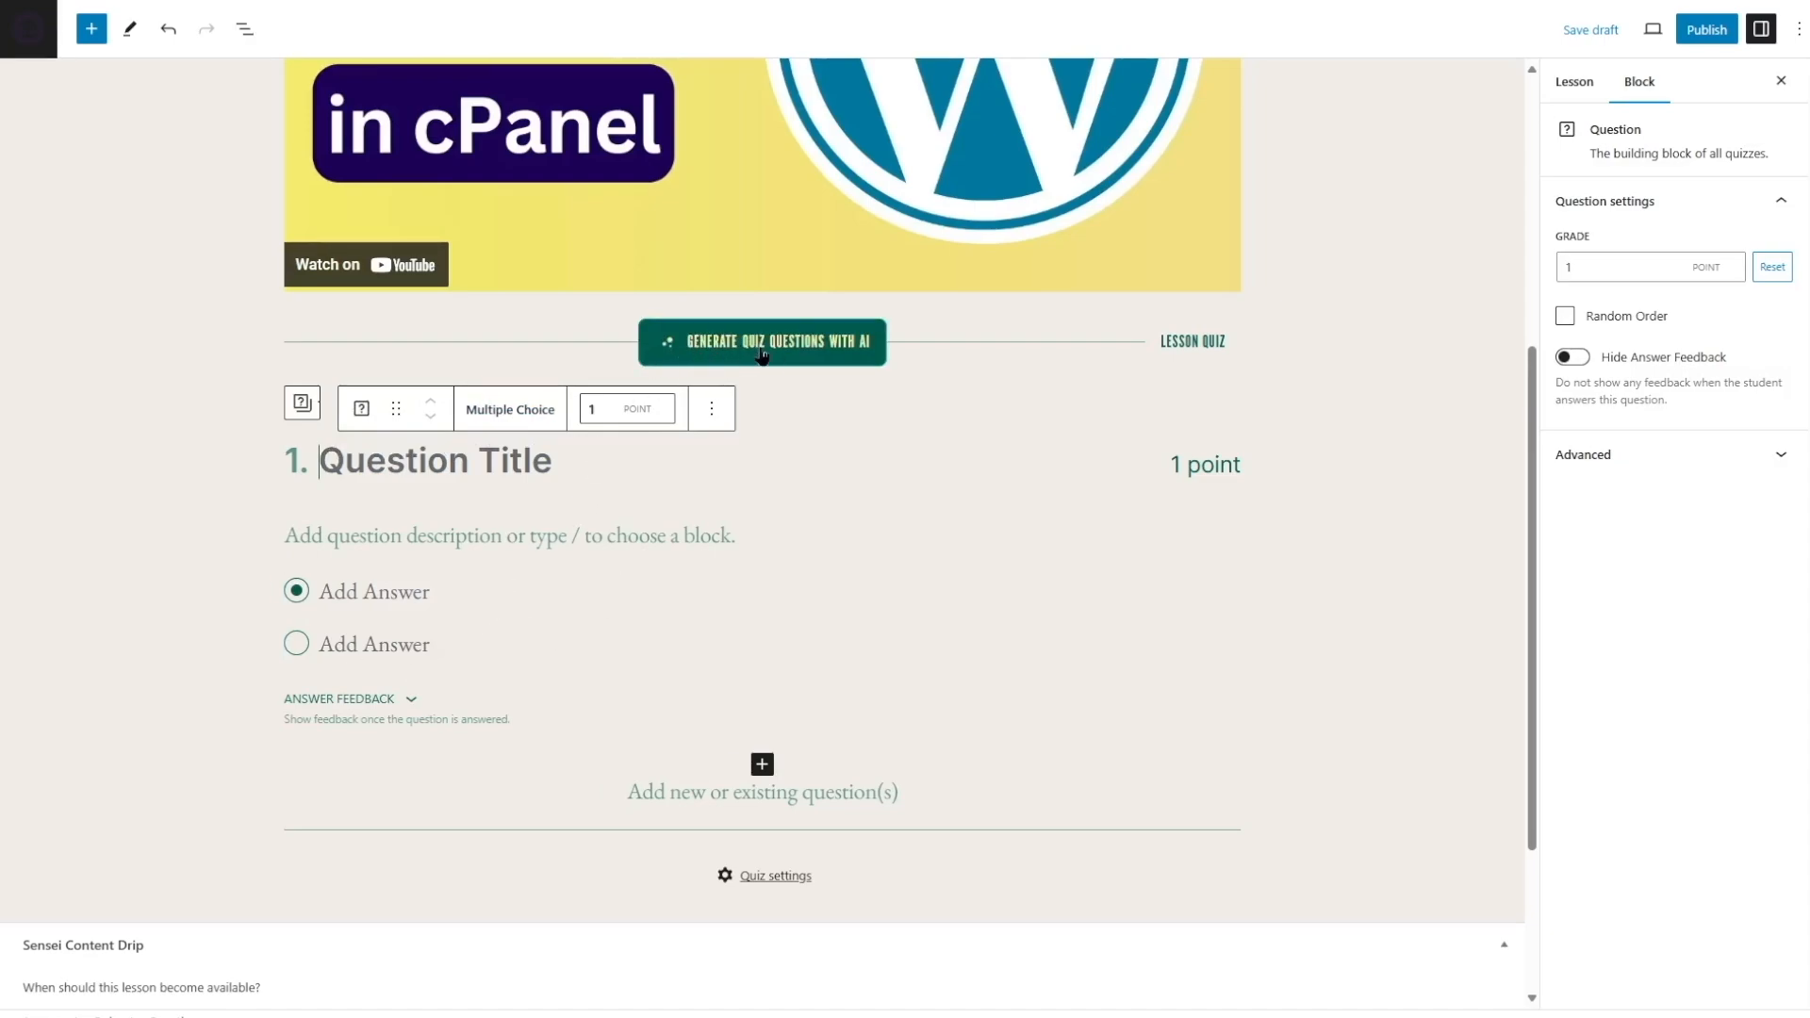
left_click(867, 356)
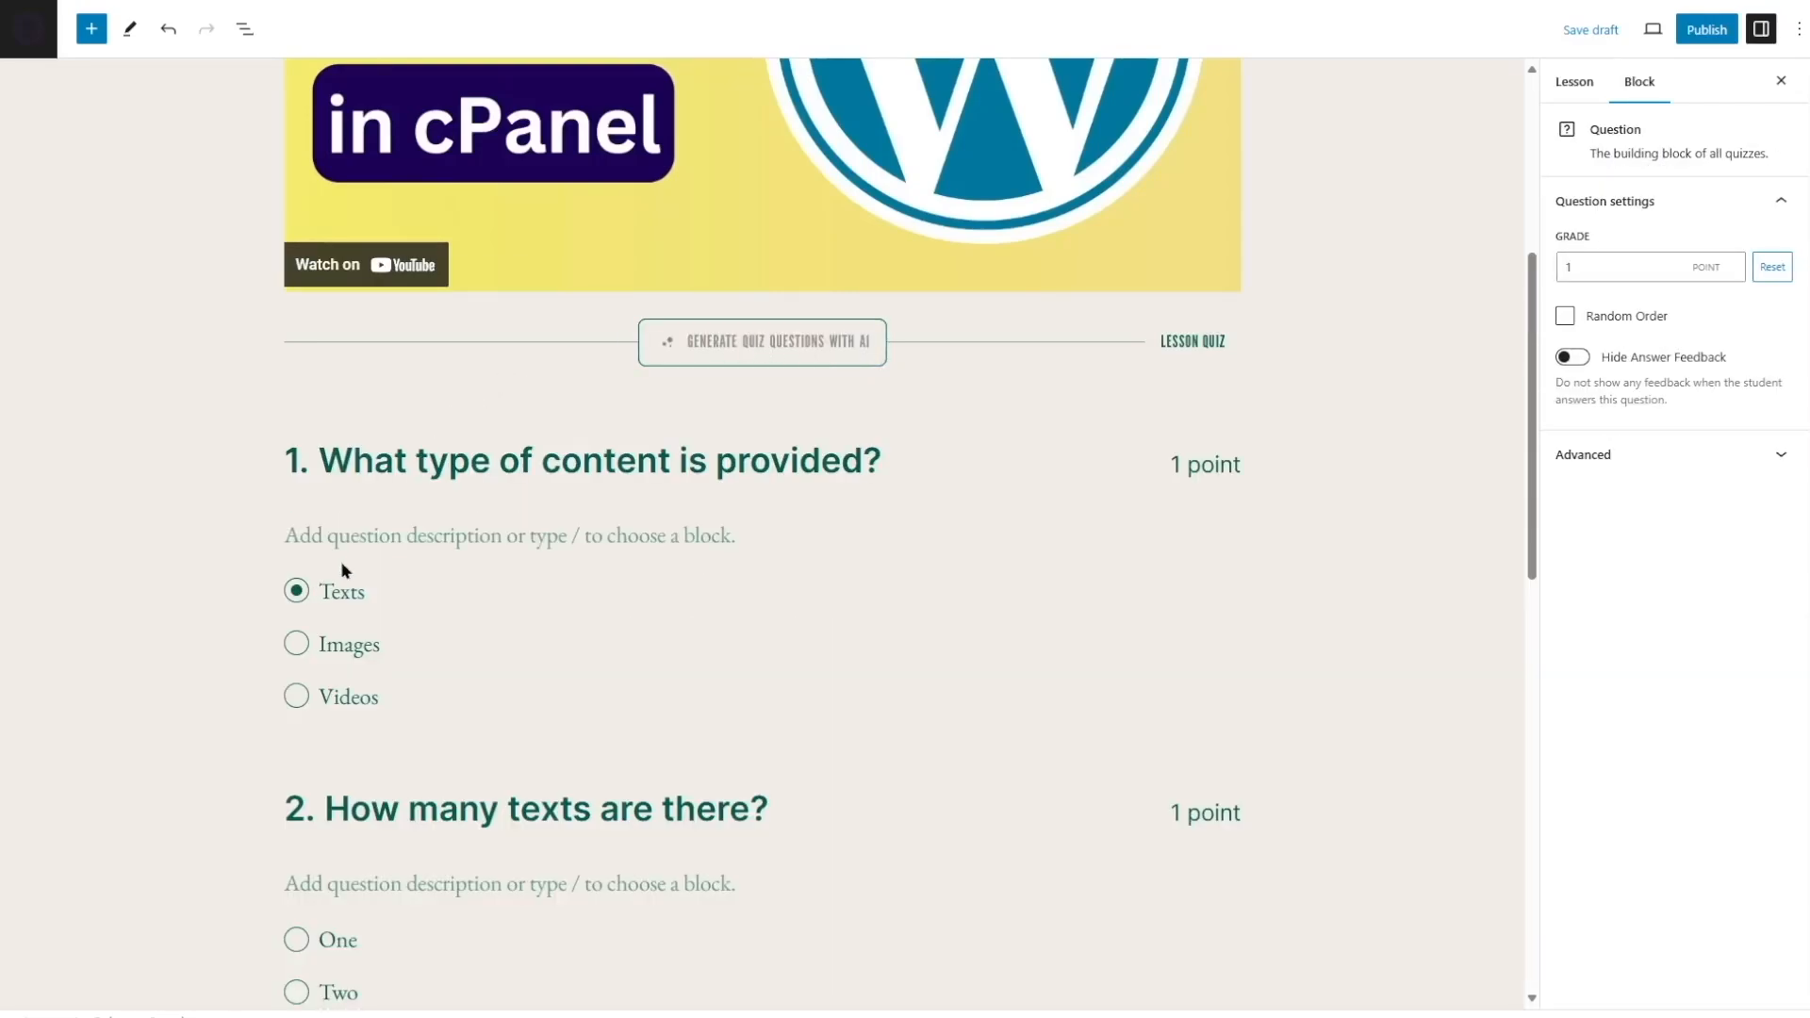
scroll(453, 550, "down", 10)
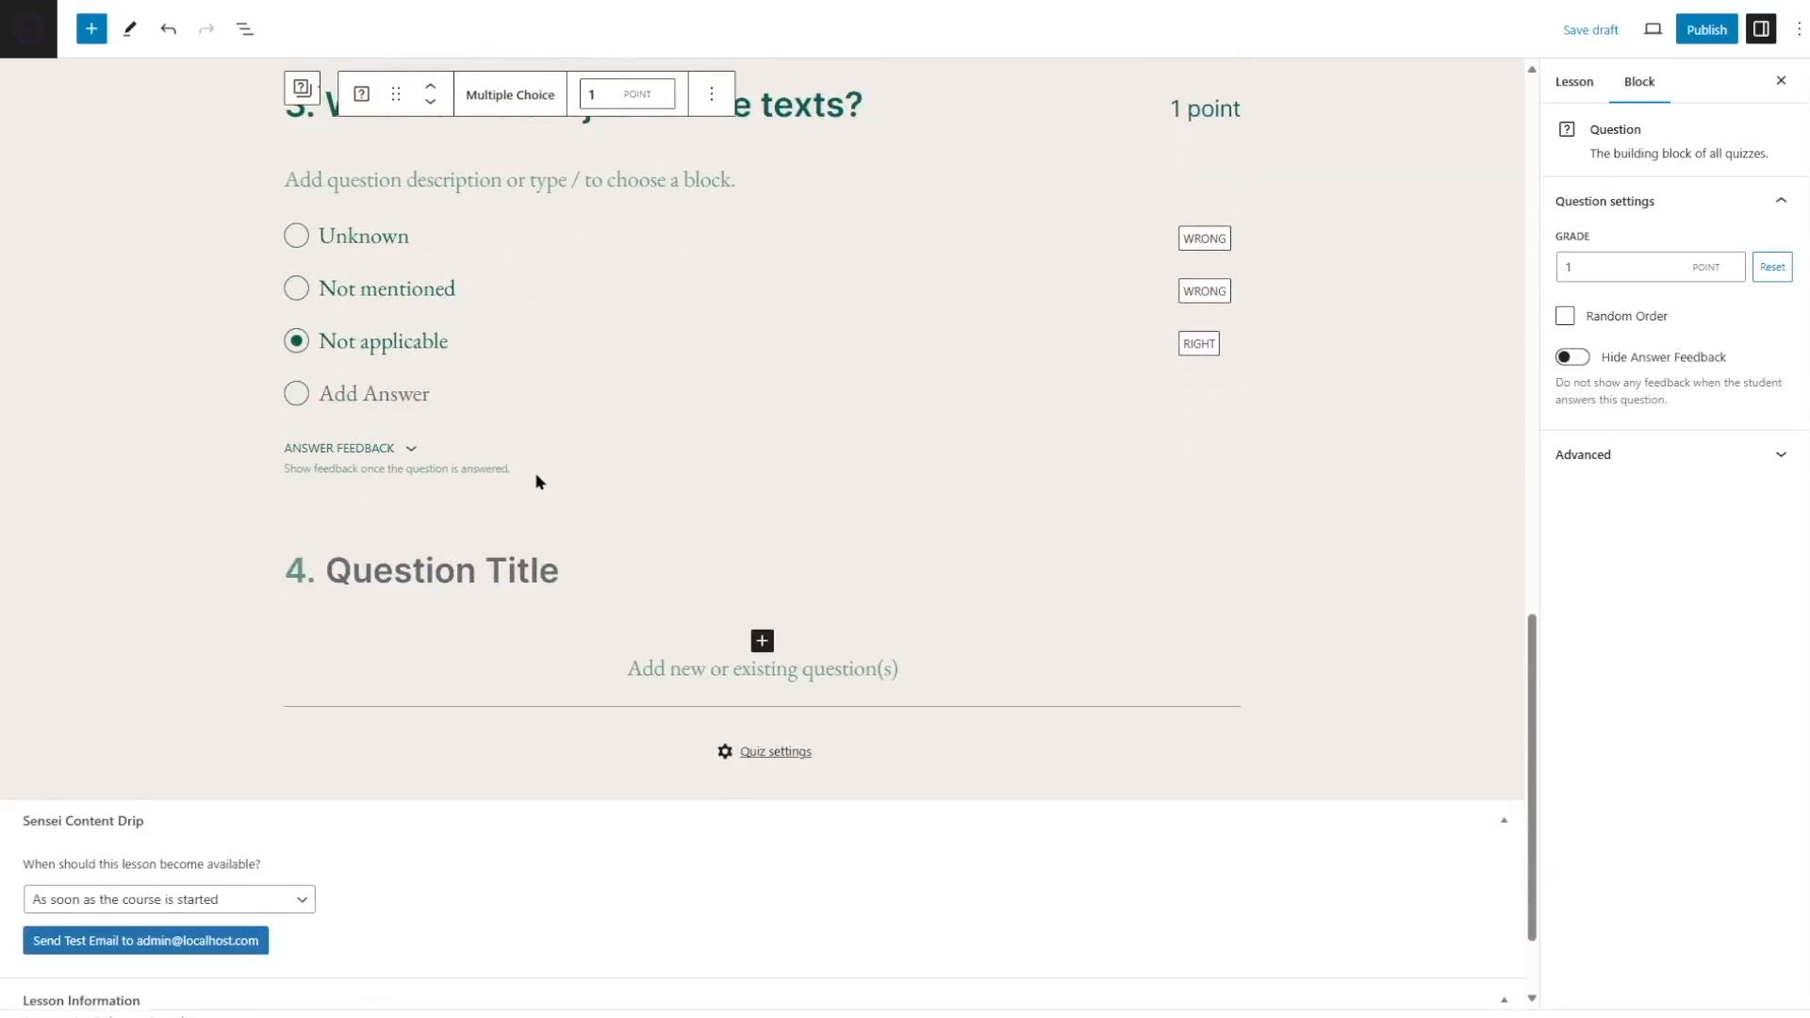
Step: Delete the AI-generated questions "How many texts are there?" and "What is the subject of the texts?", keeping only the first question
scroll(621, 476, "up", 5)
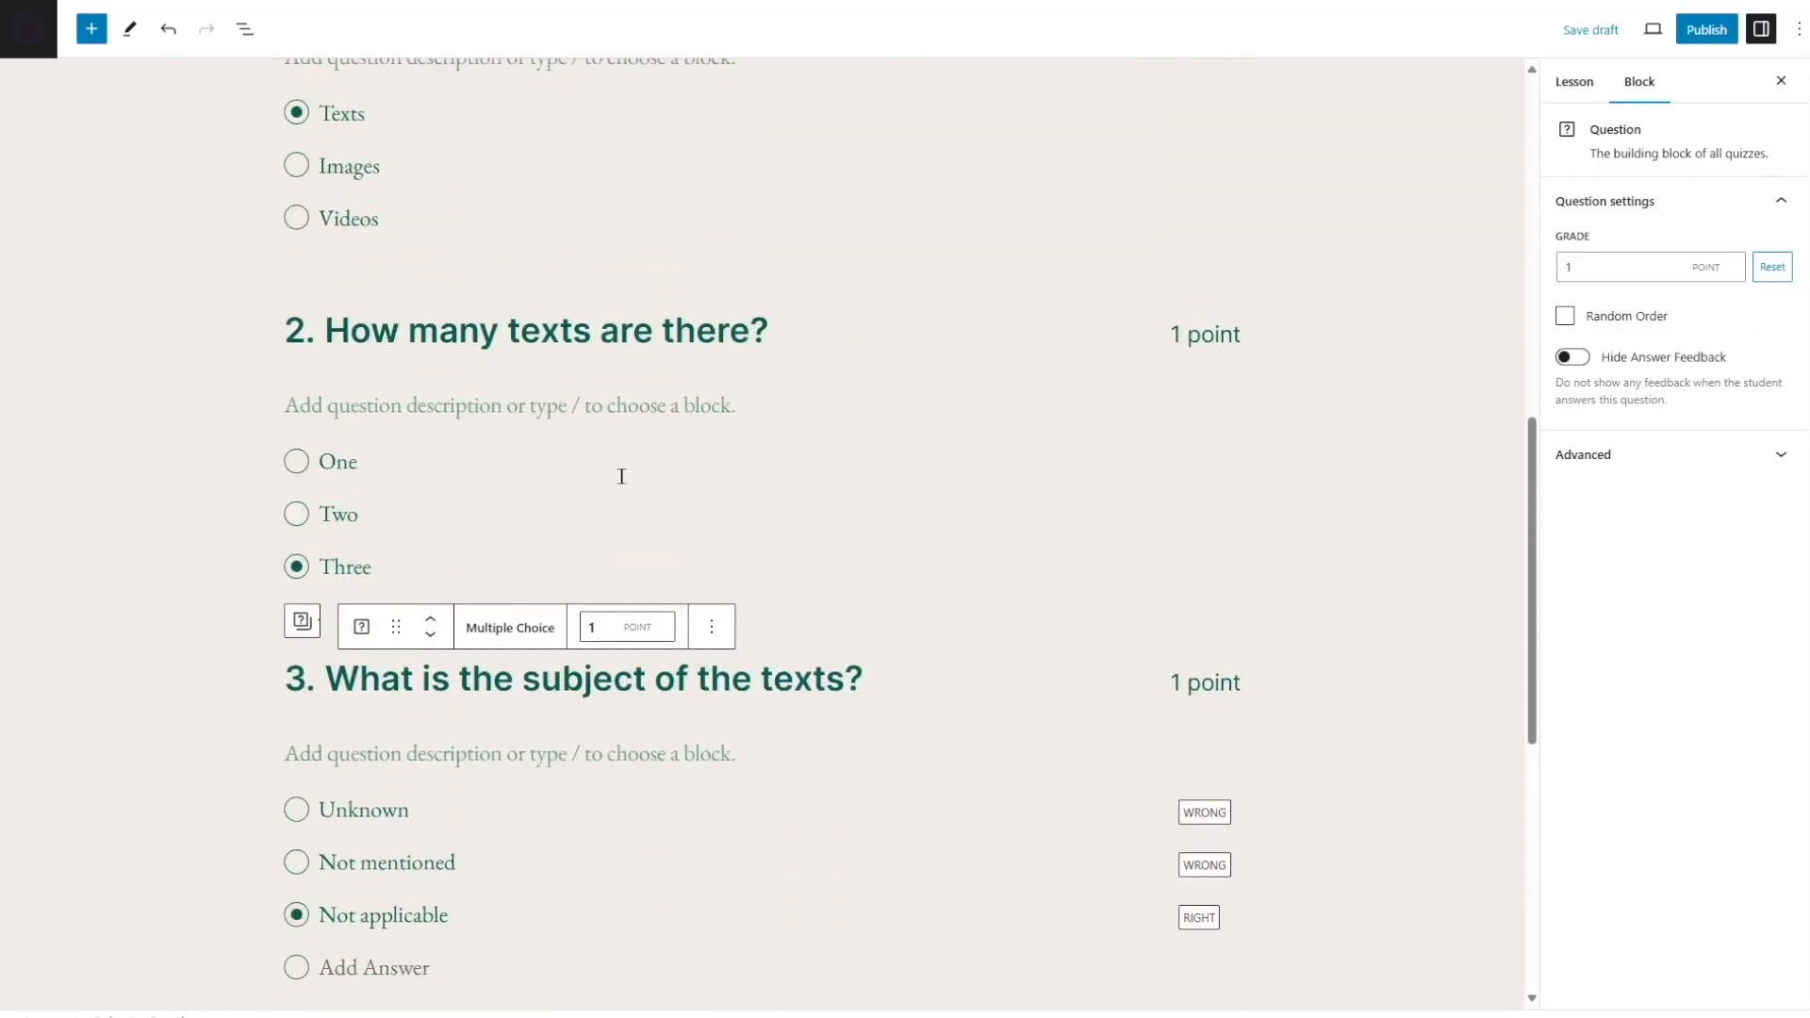
scroll(566, 475, "up", 4)
left_click(1056, 397)
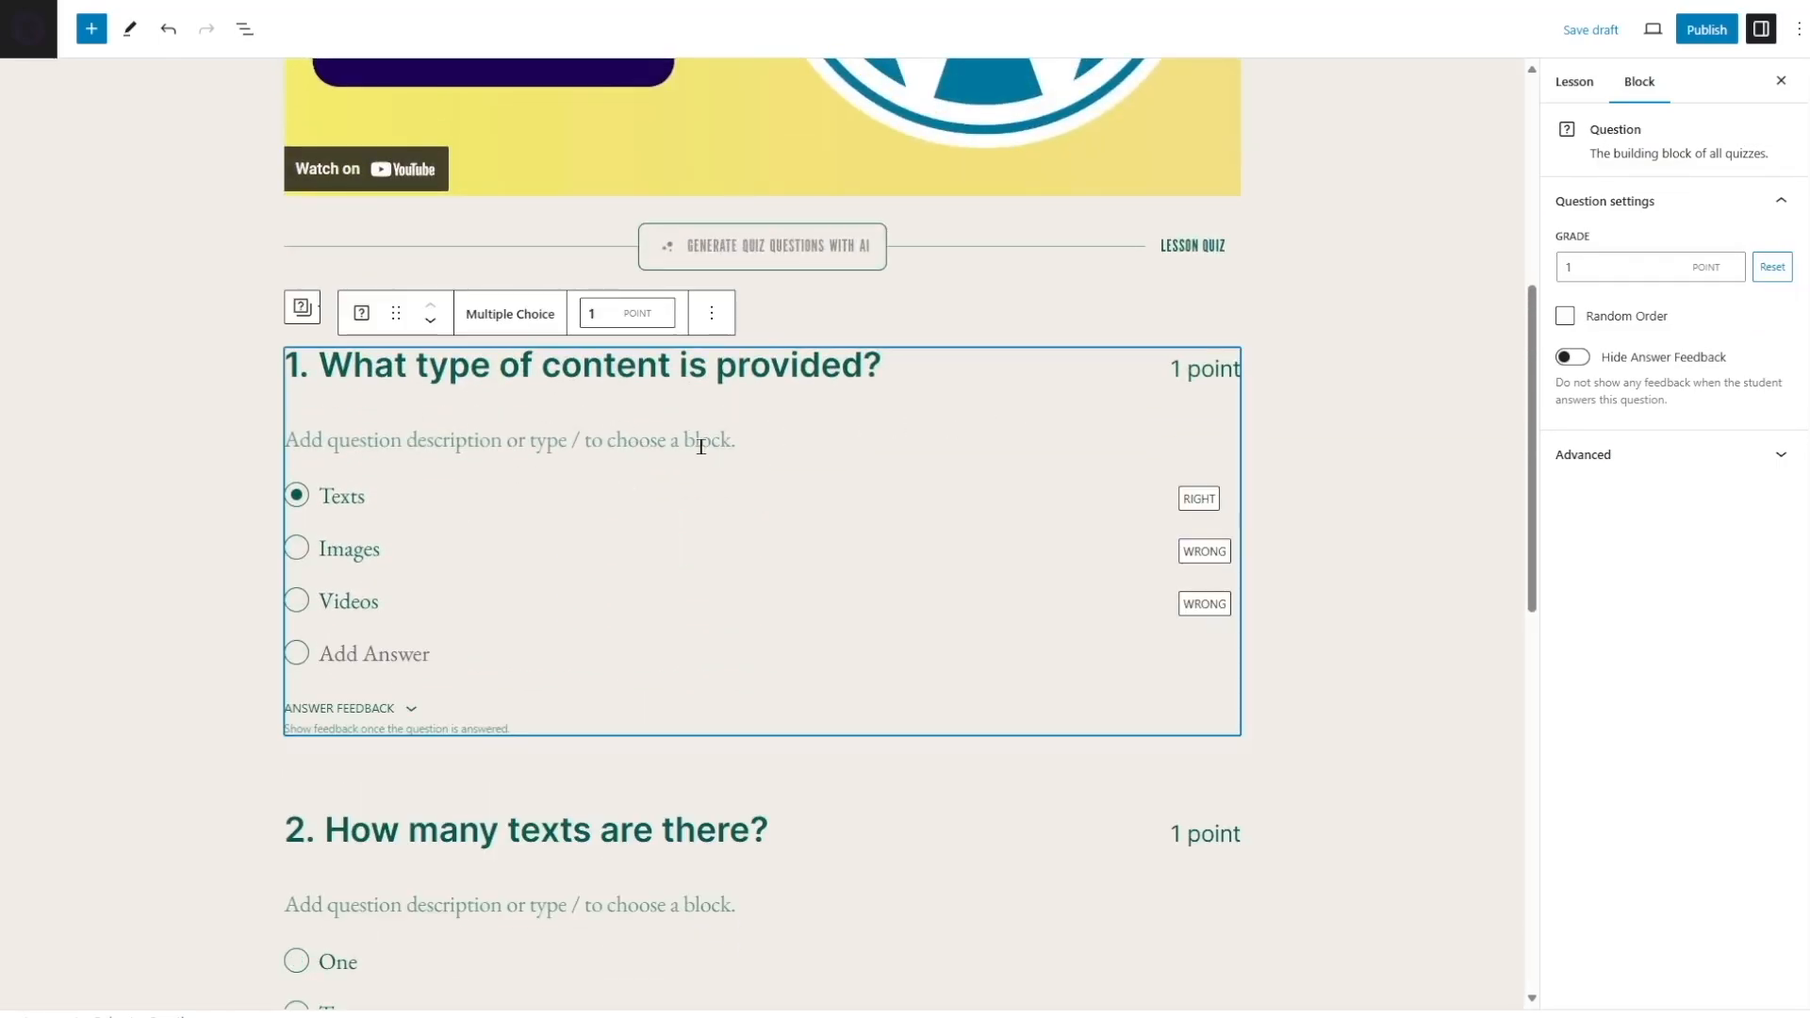
scroll(1033, 603, "down", 3)
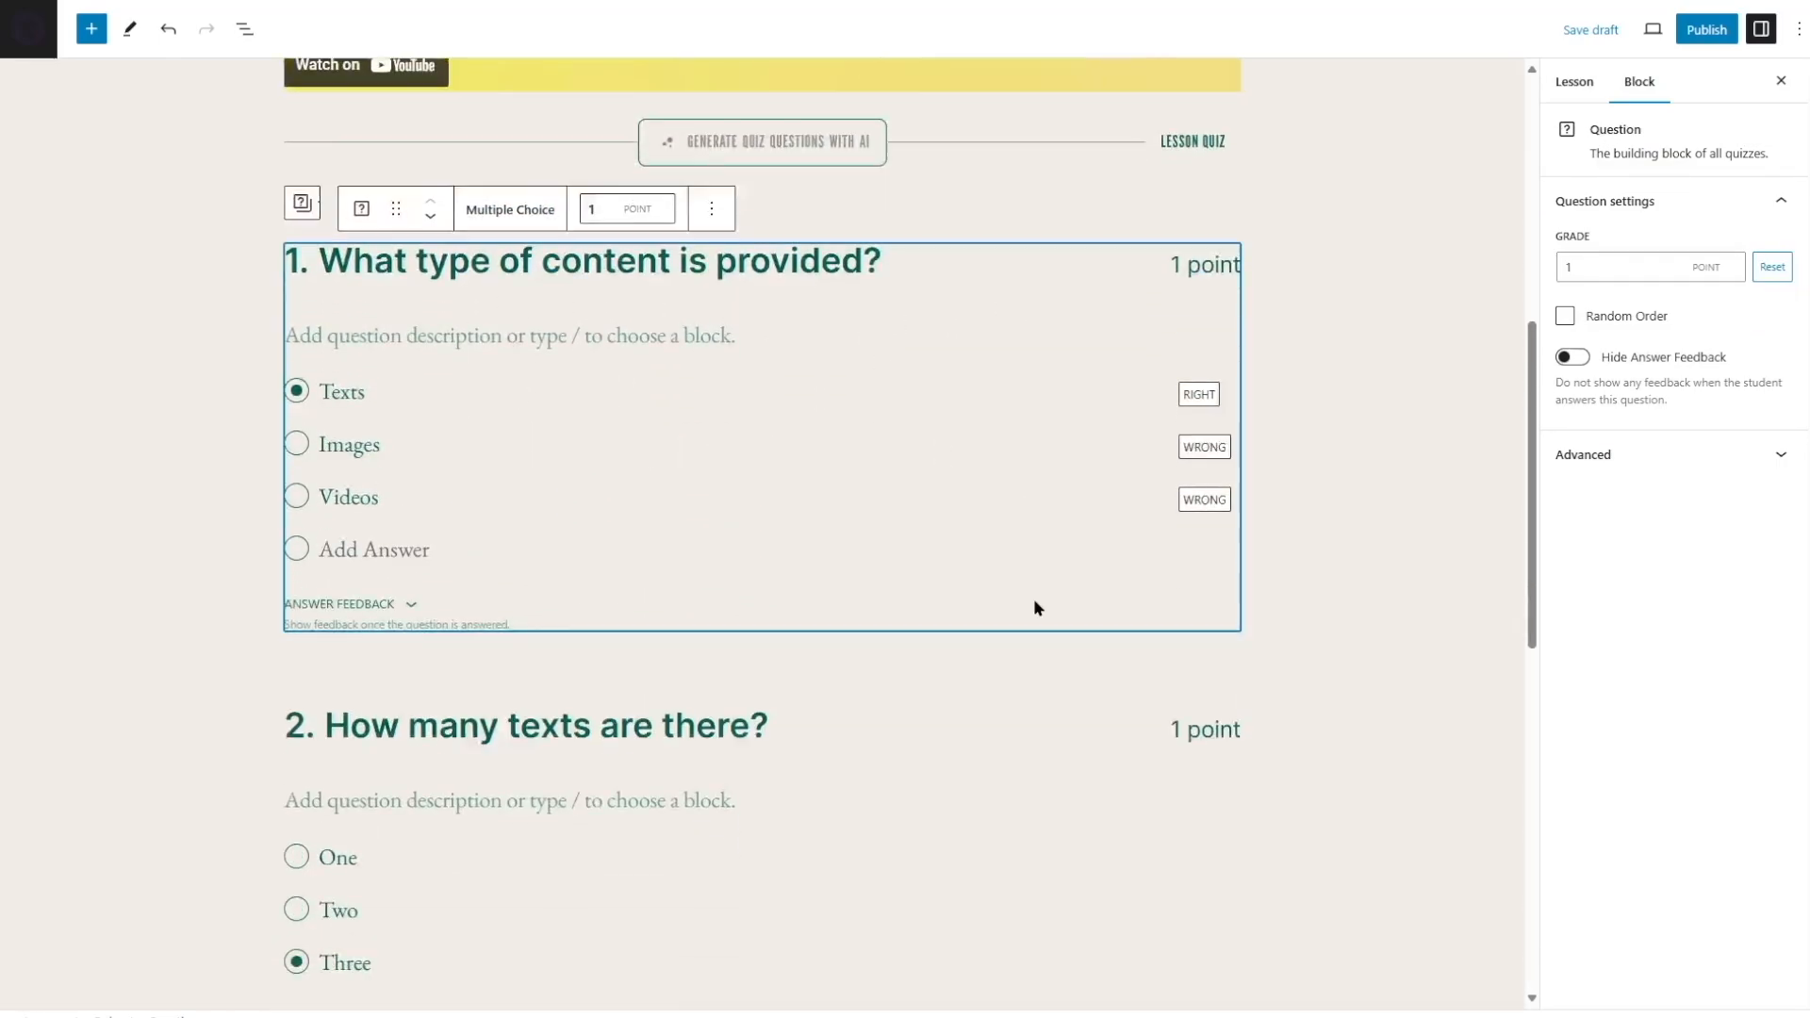
left_click(933, 616)
left_click(711, 623)
left_click(913, 470)
left_click(712, 375)
left_click(729, 642)
left_click(1073, 451)
left_click(1072, 451)
left_click(712, 374)
left_click(741, 649)
left_click(1096, 482)
left_click(711, 374)
left_click(721, 640)
left_click(851, 328)
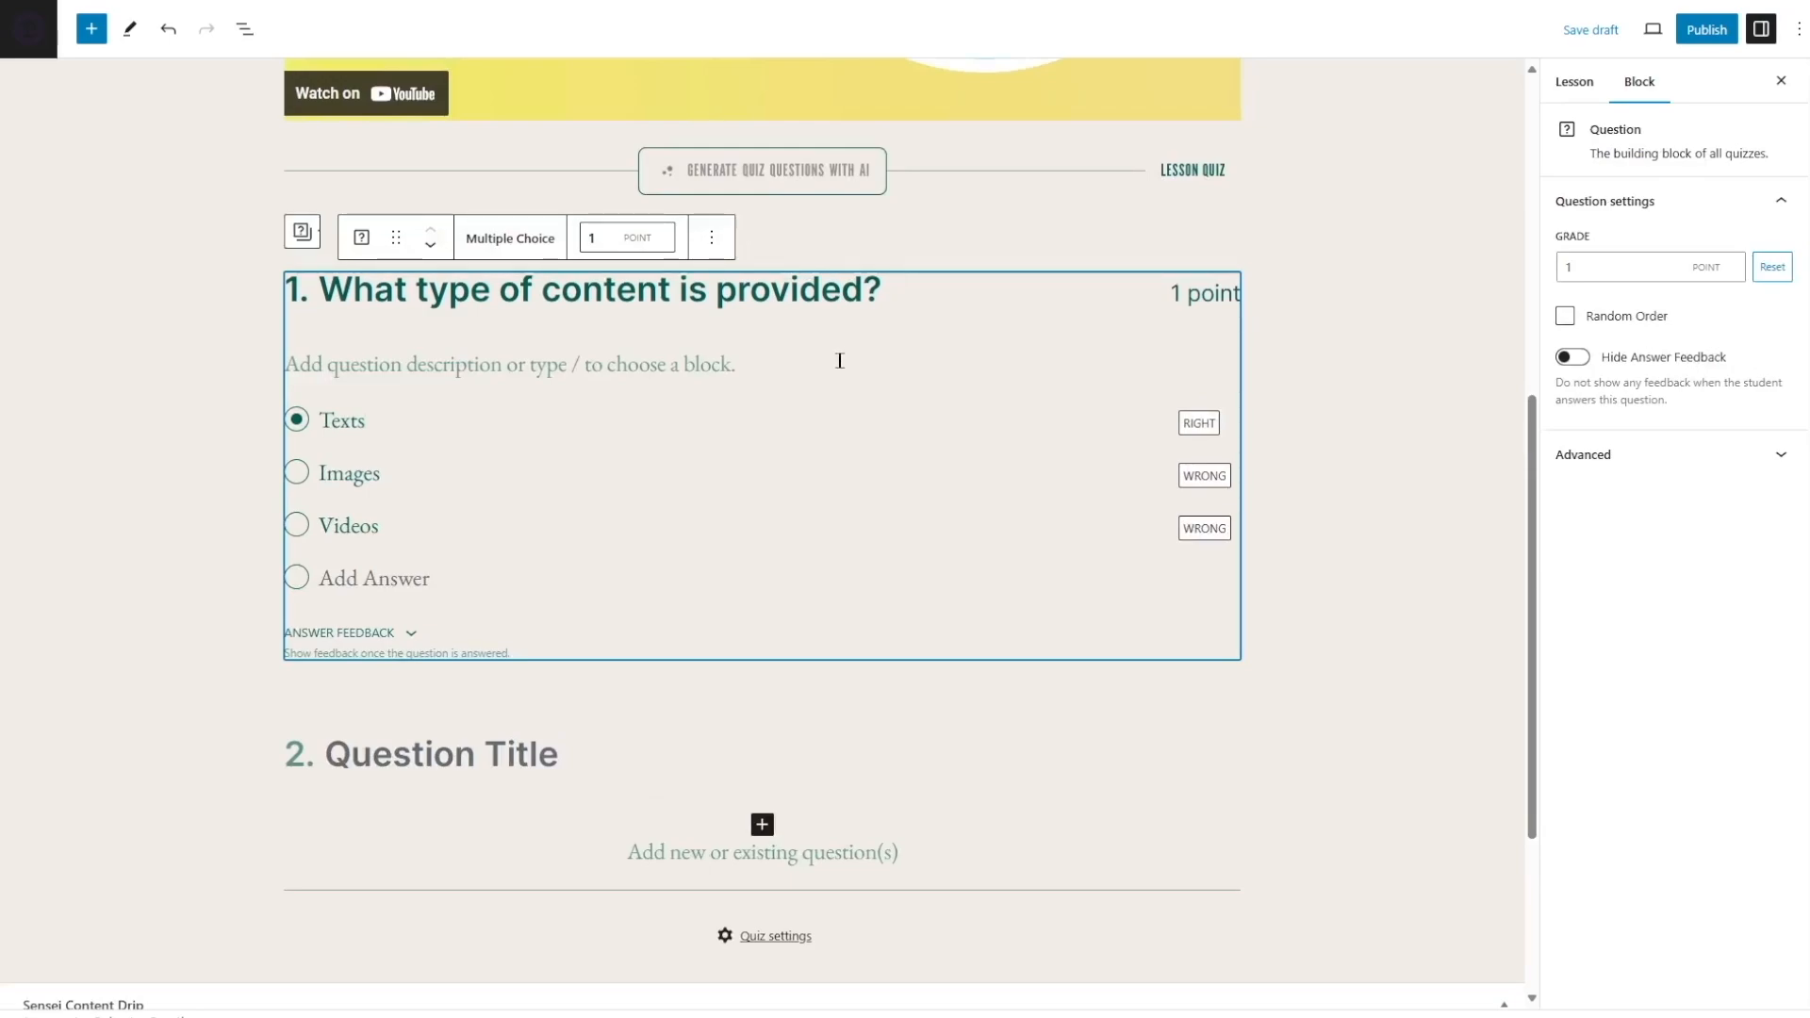
Step: Try the True/False, Gap Fill, Single Line and Multi Line question types on the first quiz question
left_click(505, 238)
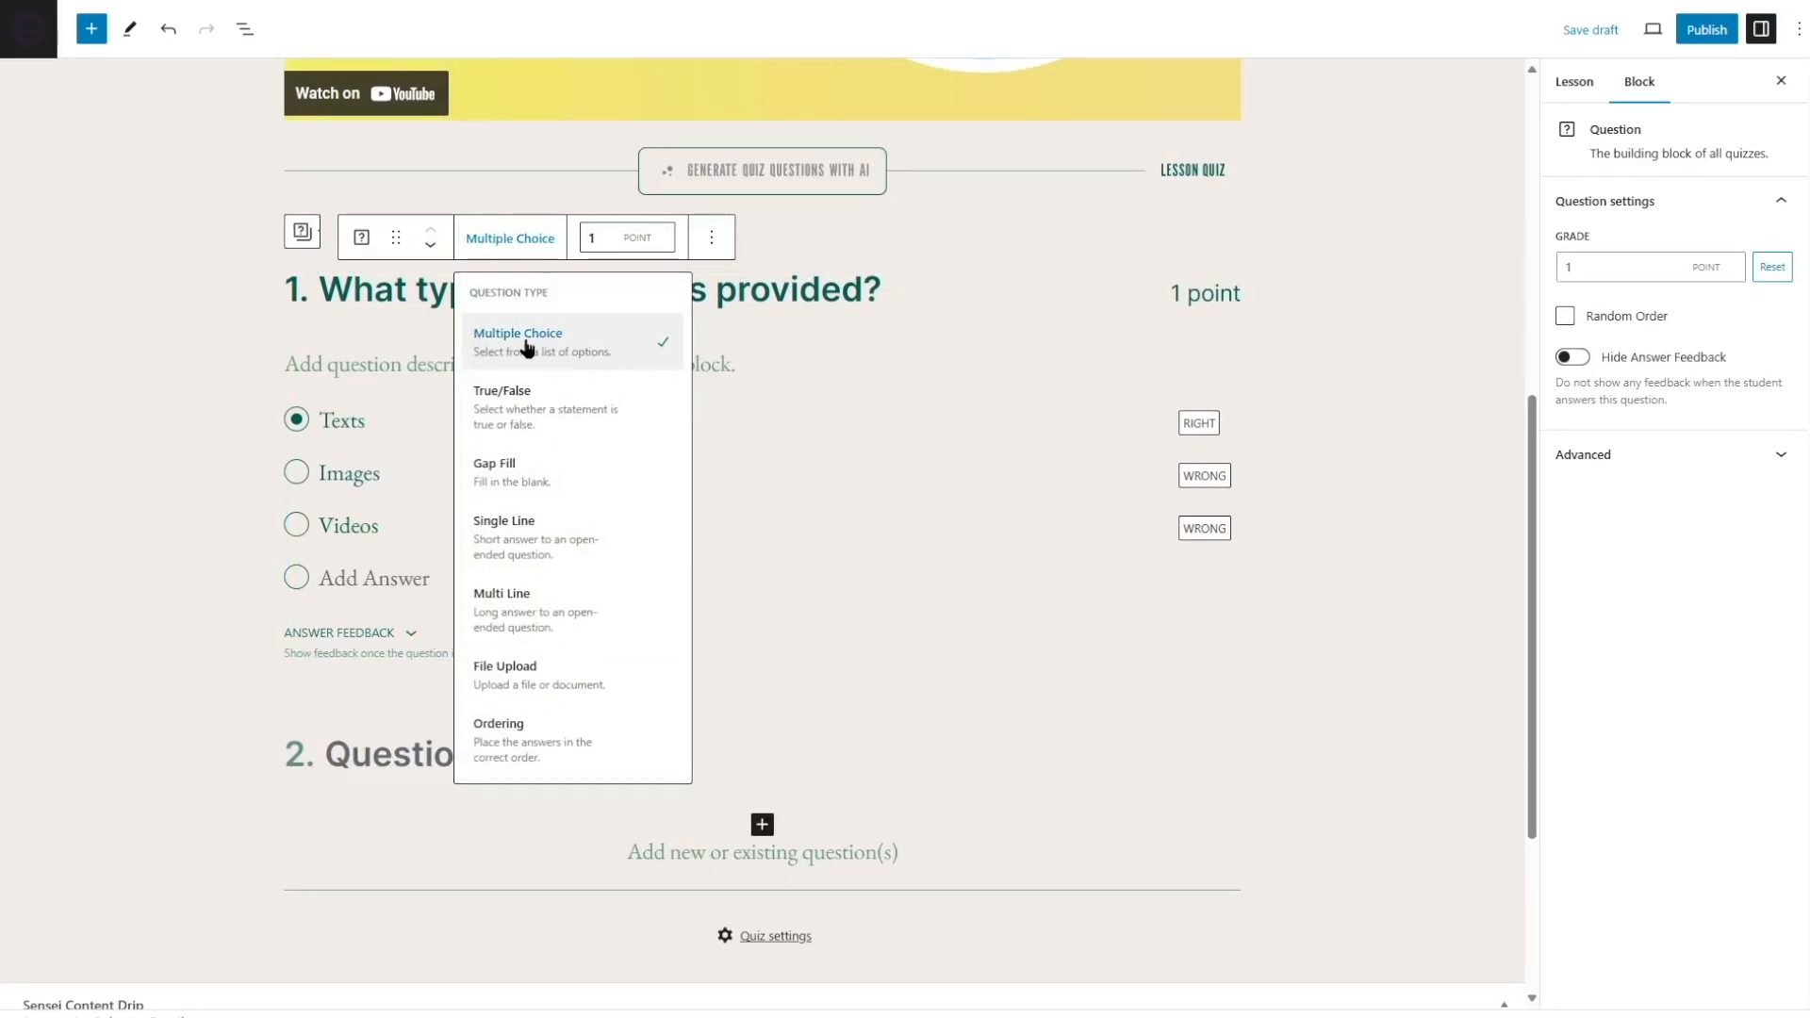
left_click(530, 395)
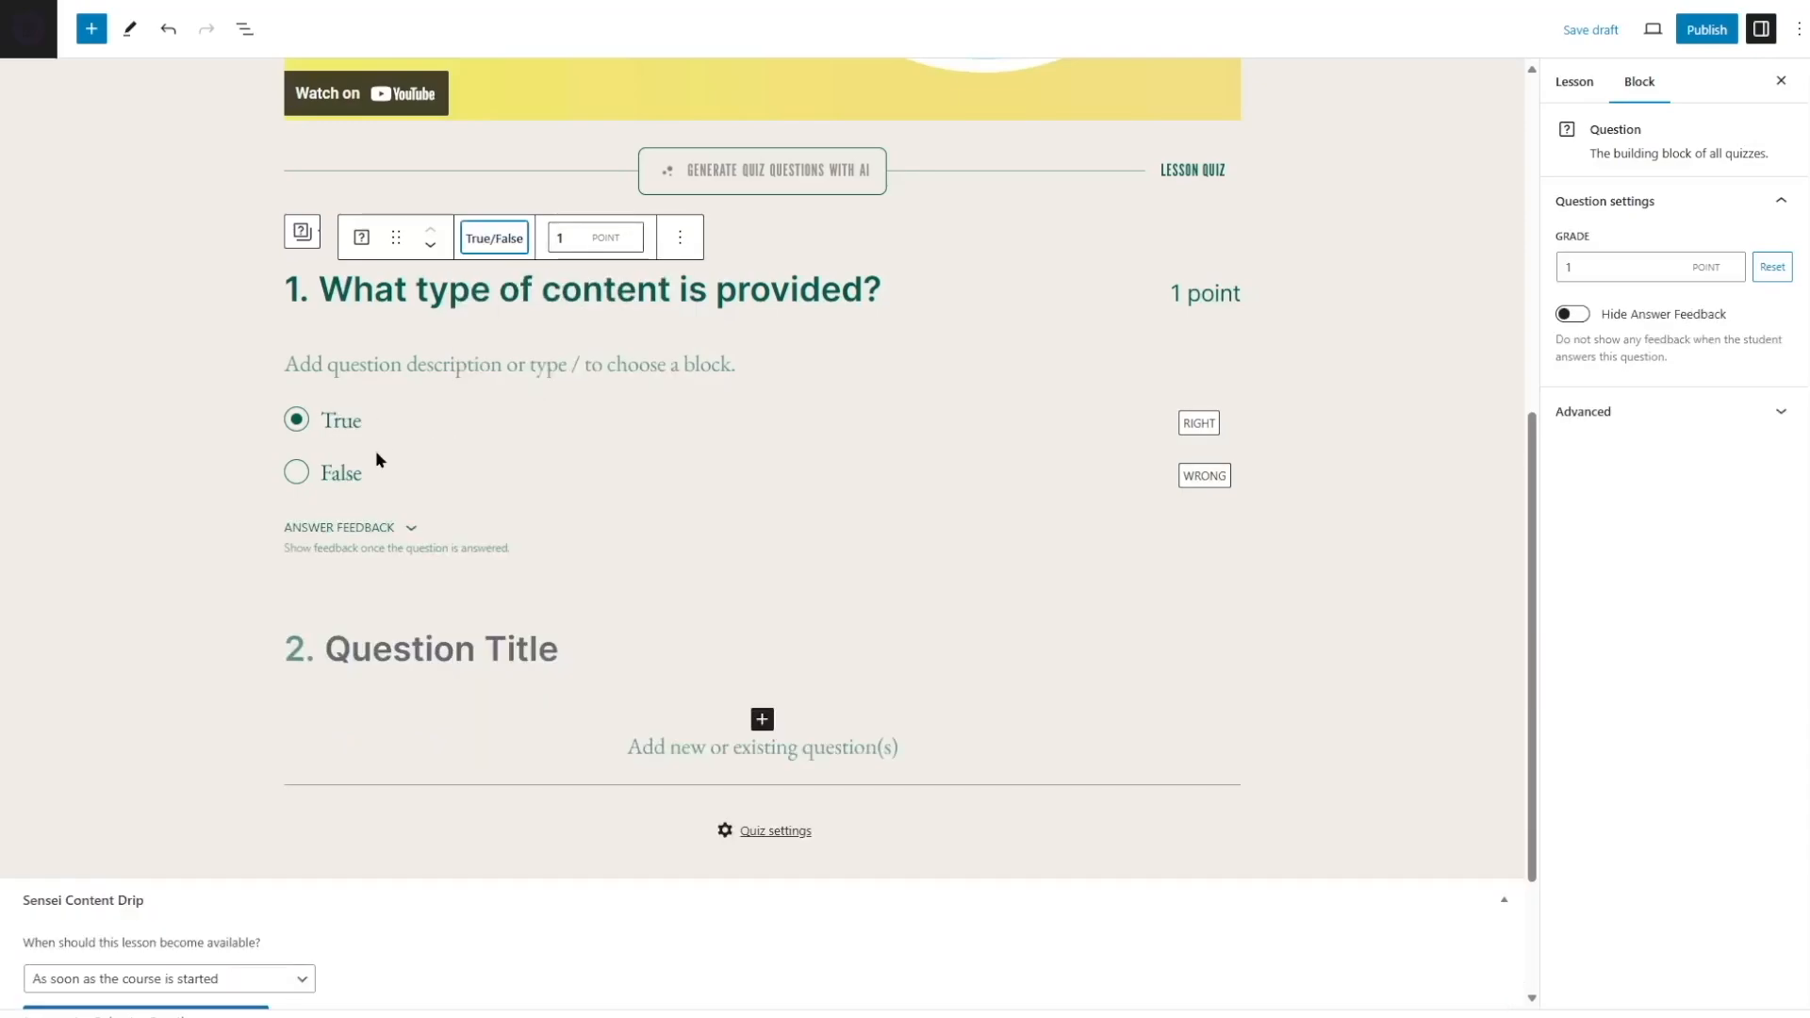
left_click(498, 238)
left_click(513, 461)
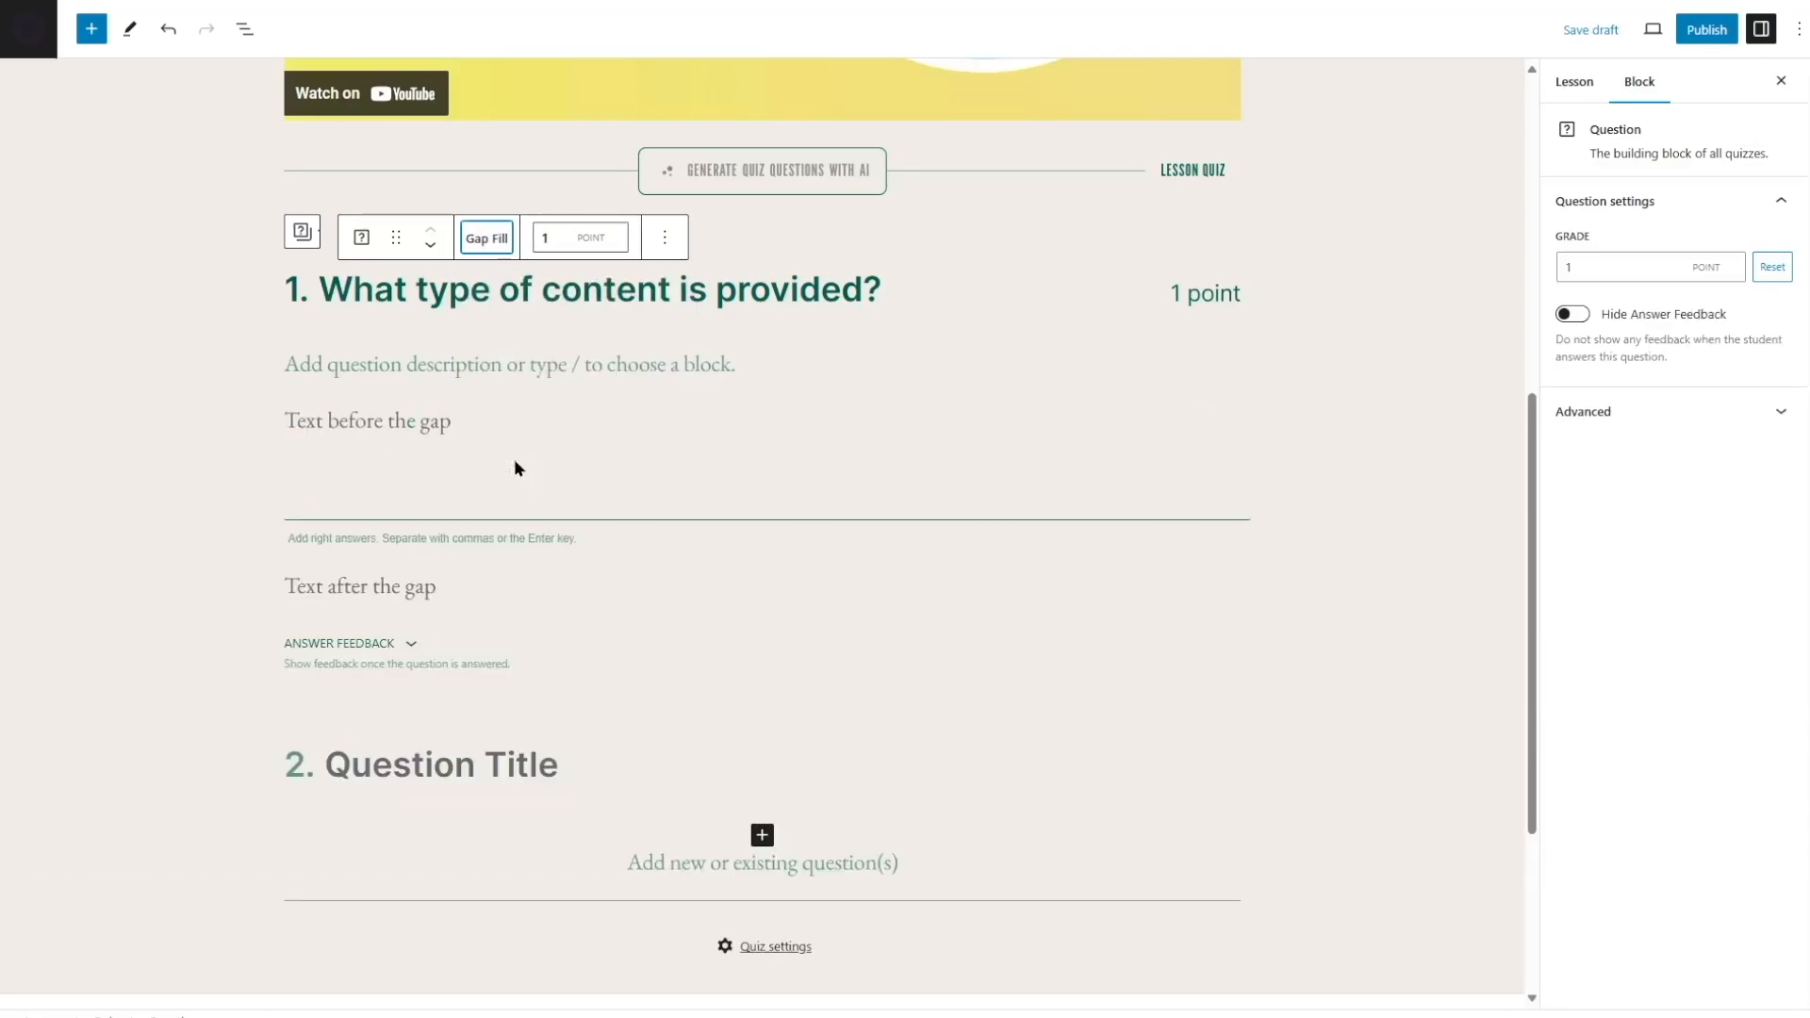
left_click(499, 247)
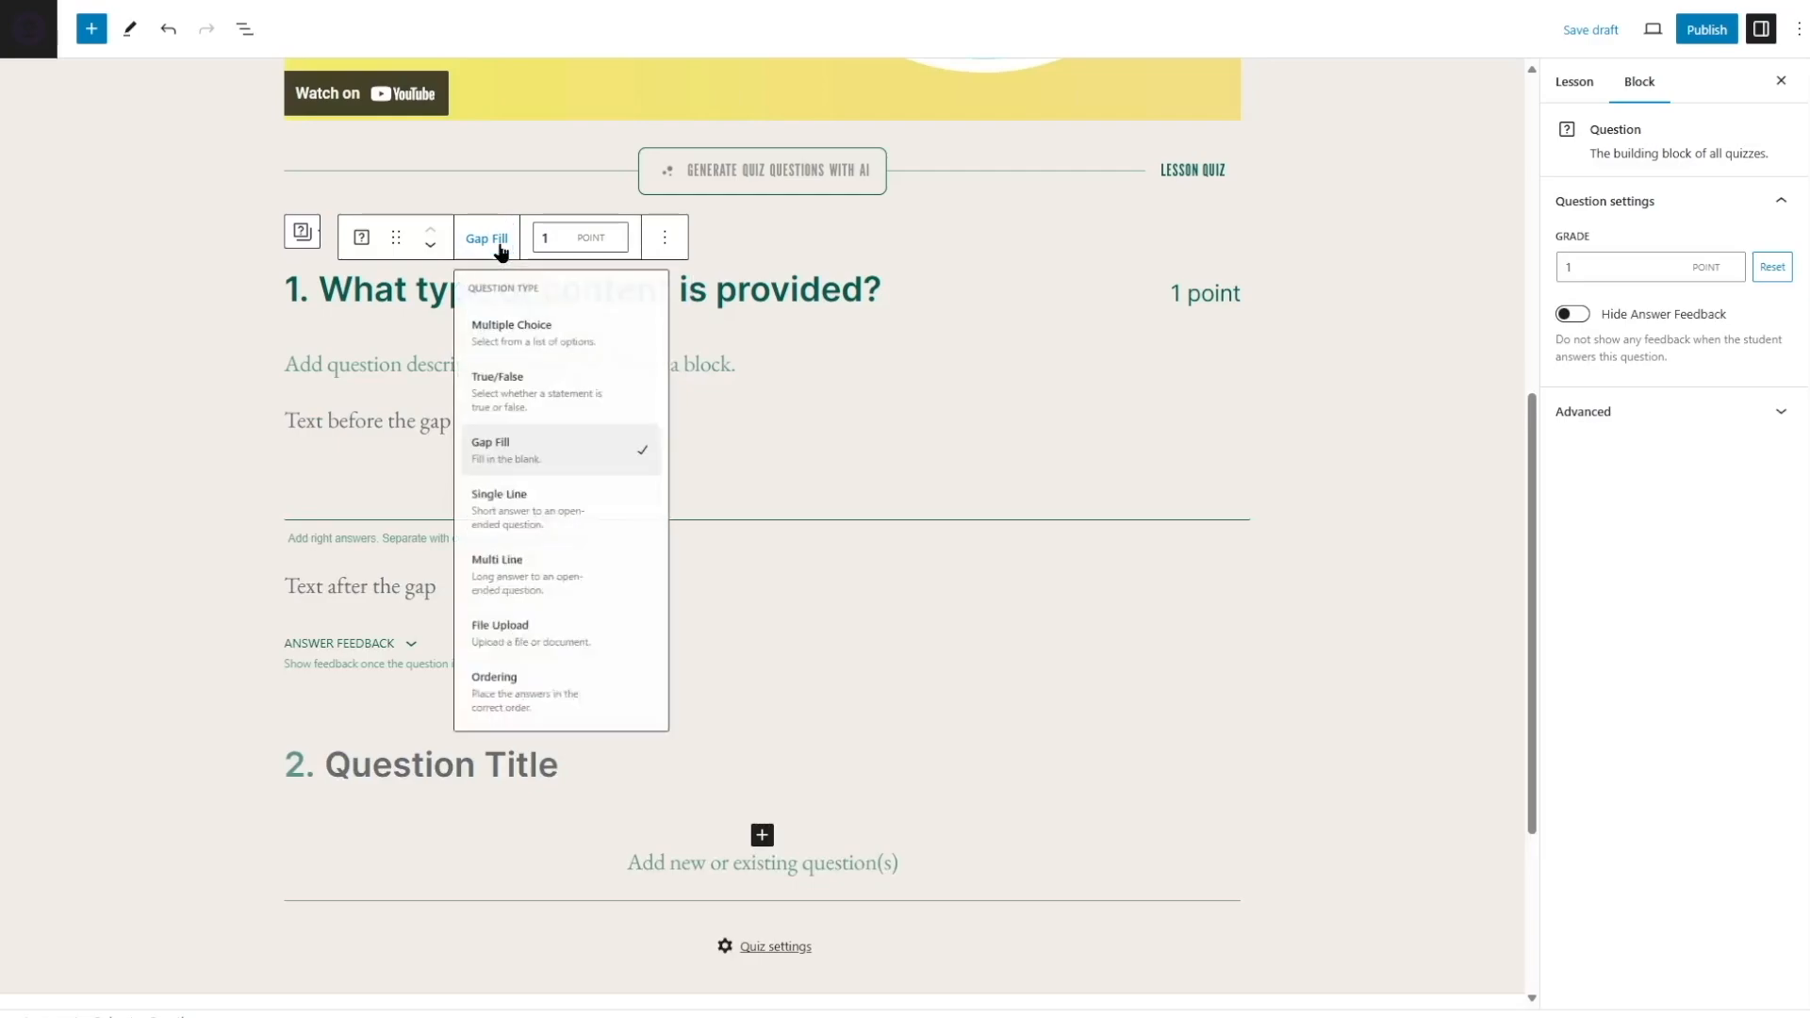
left_click(539, 542)
left_click(505, 240)
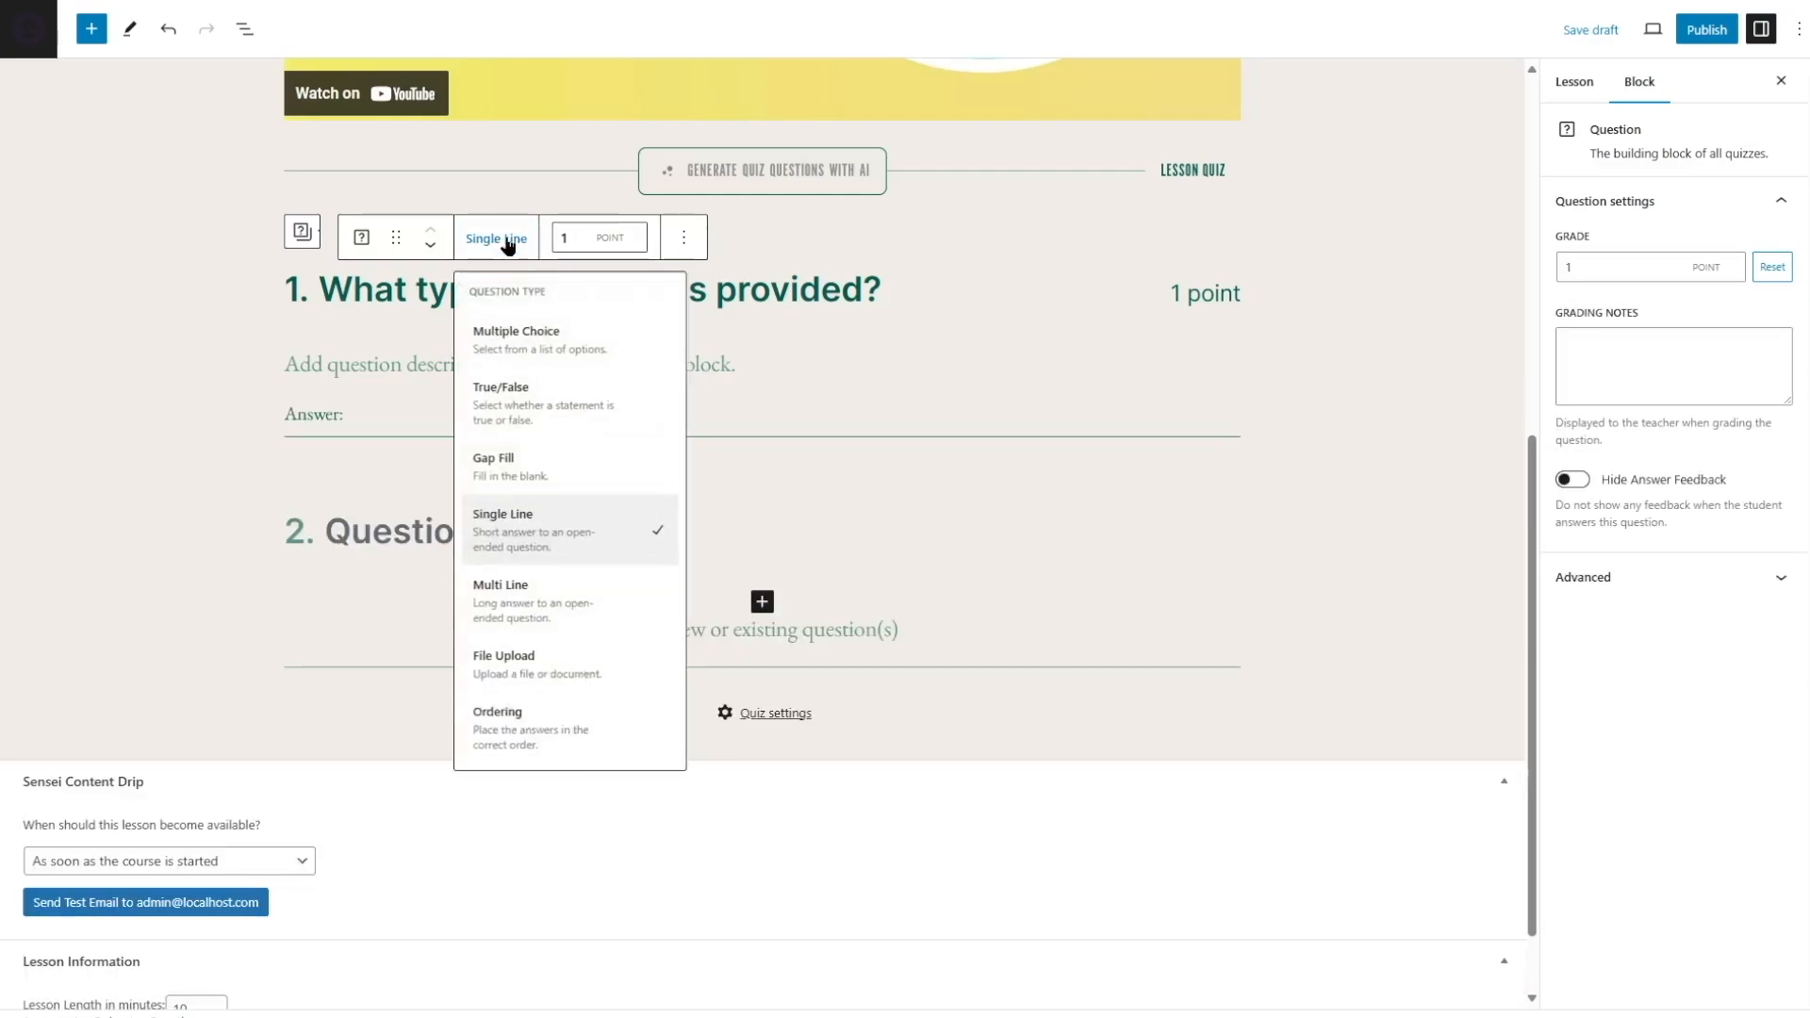
left_click(525, 600)
Step: Try the File Upload and Ordering question types on the first quiz question and return it to Multiple Choice
left_click(504, 239)
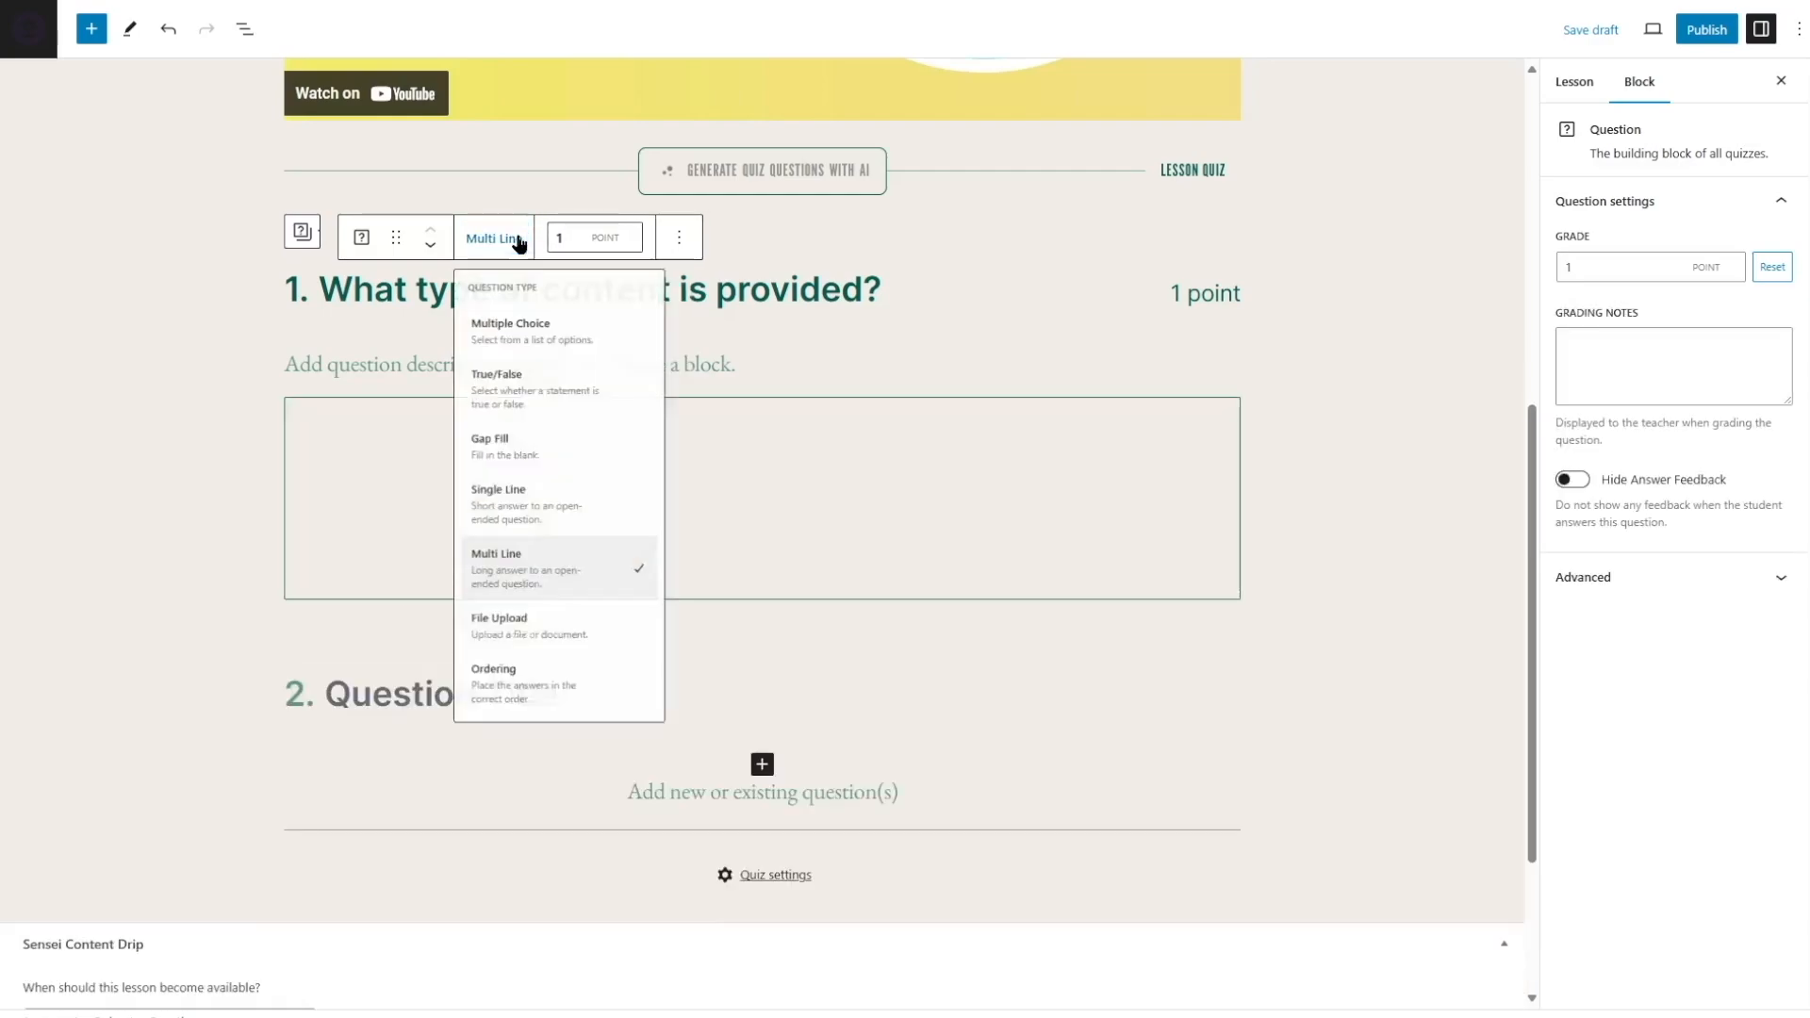
left_click(368, 436)
left_click(616, 303)
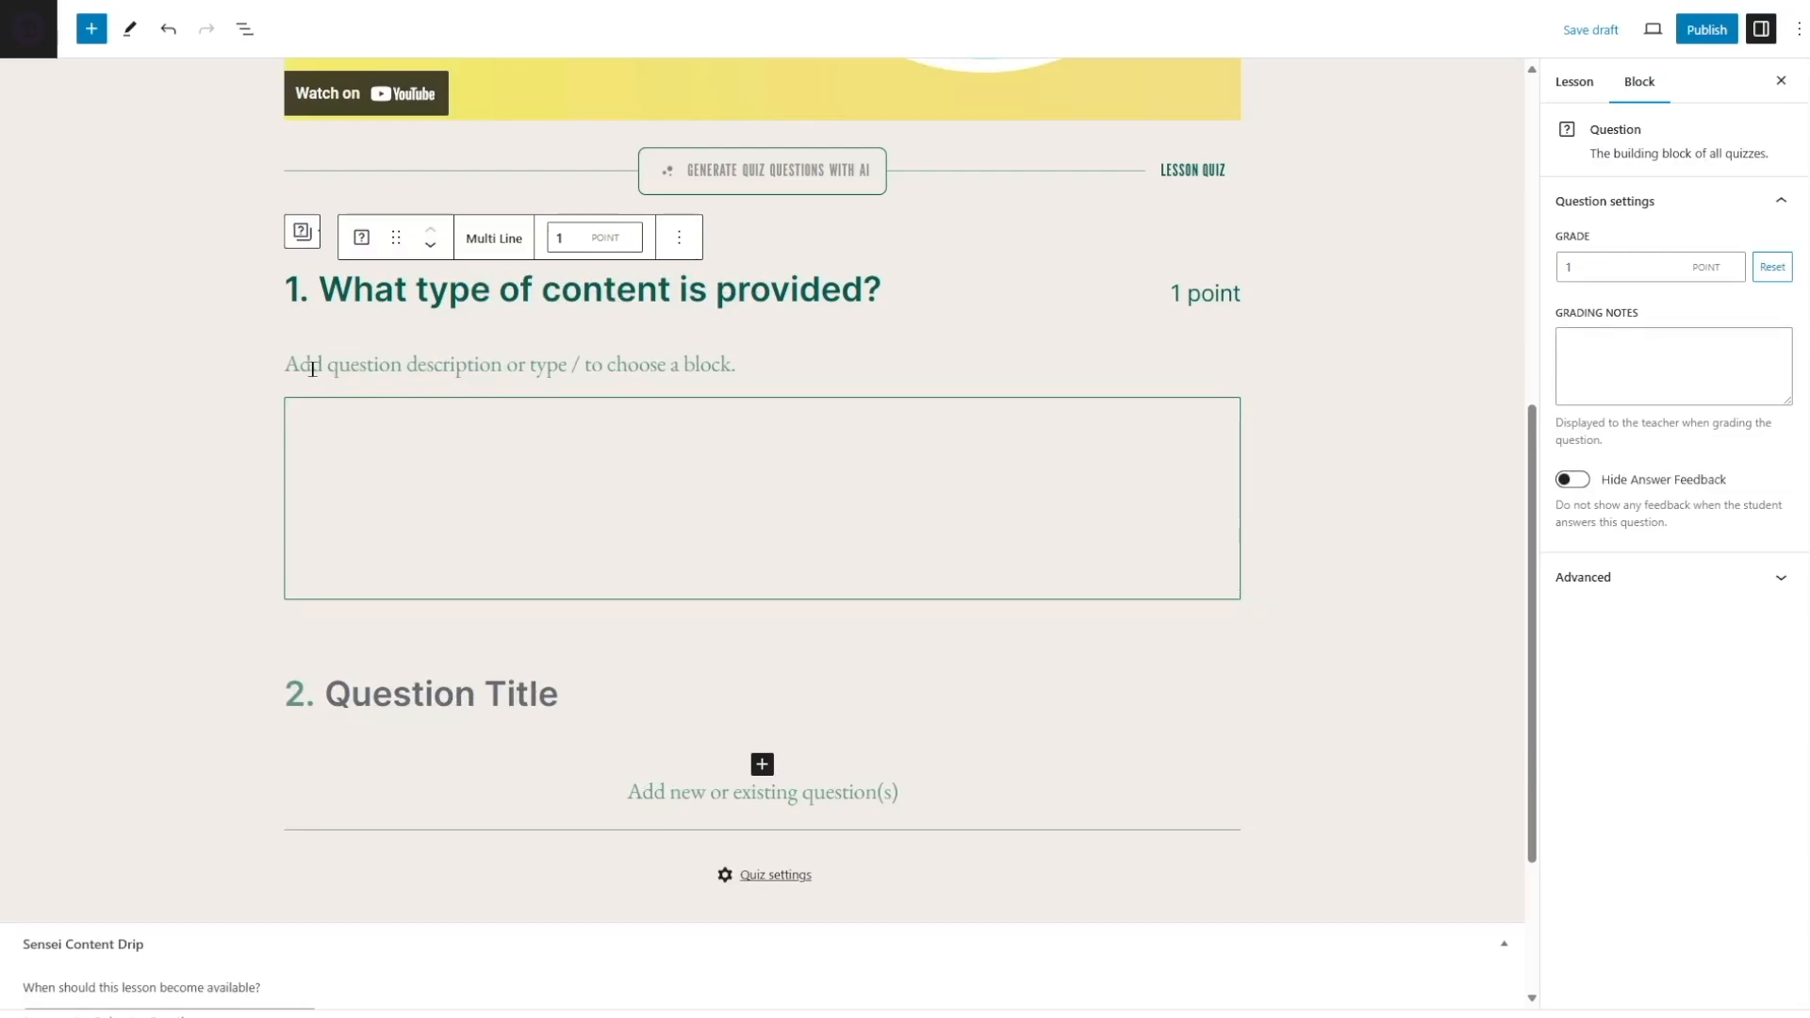
left_click(342, 373)
left_click(398, 476)
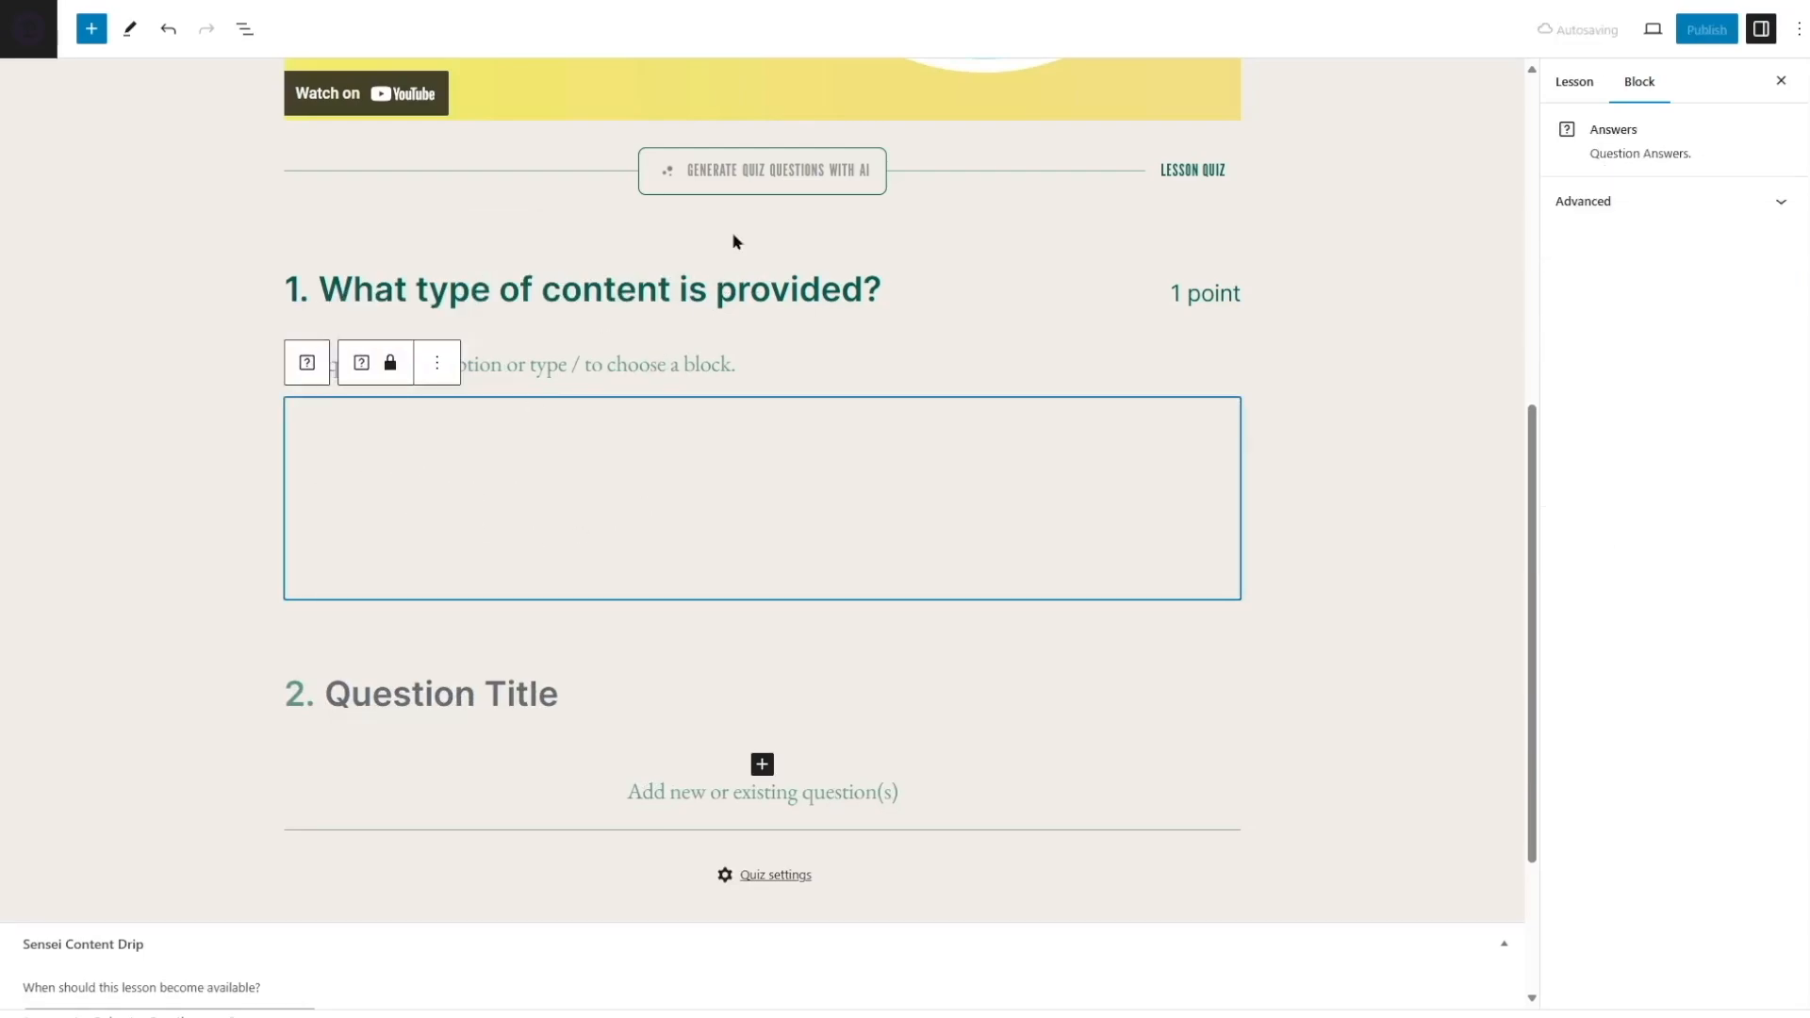
left_click(712, 343)
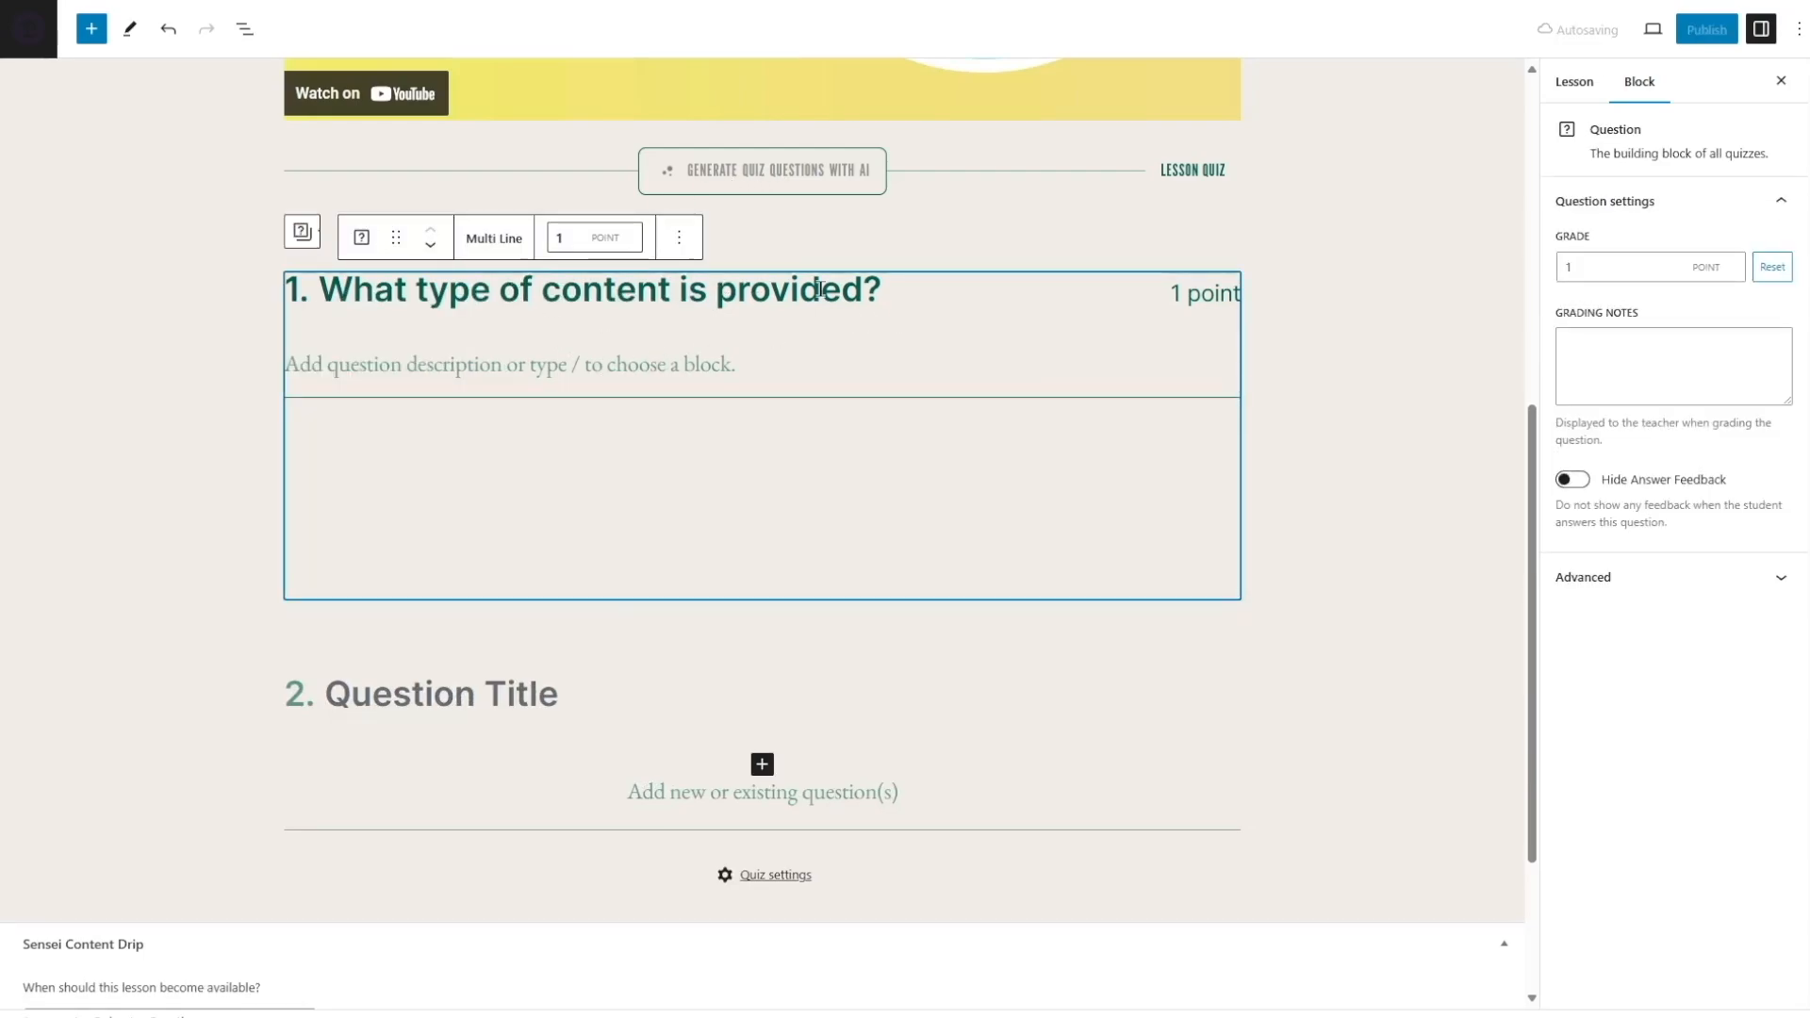
left_click(504, 240)
left_click(529, 672)
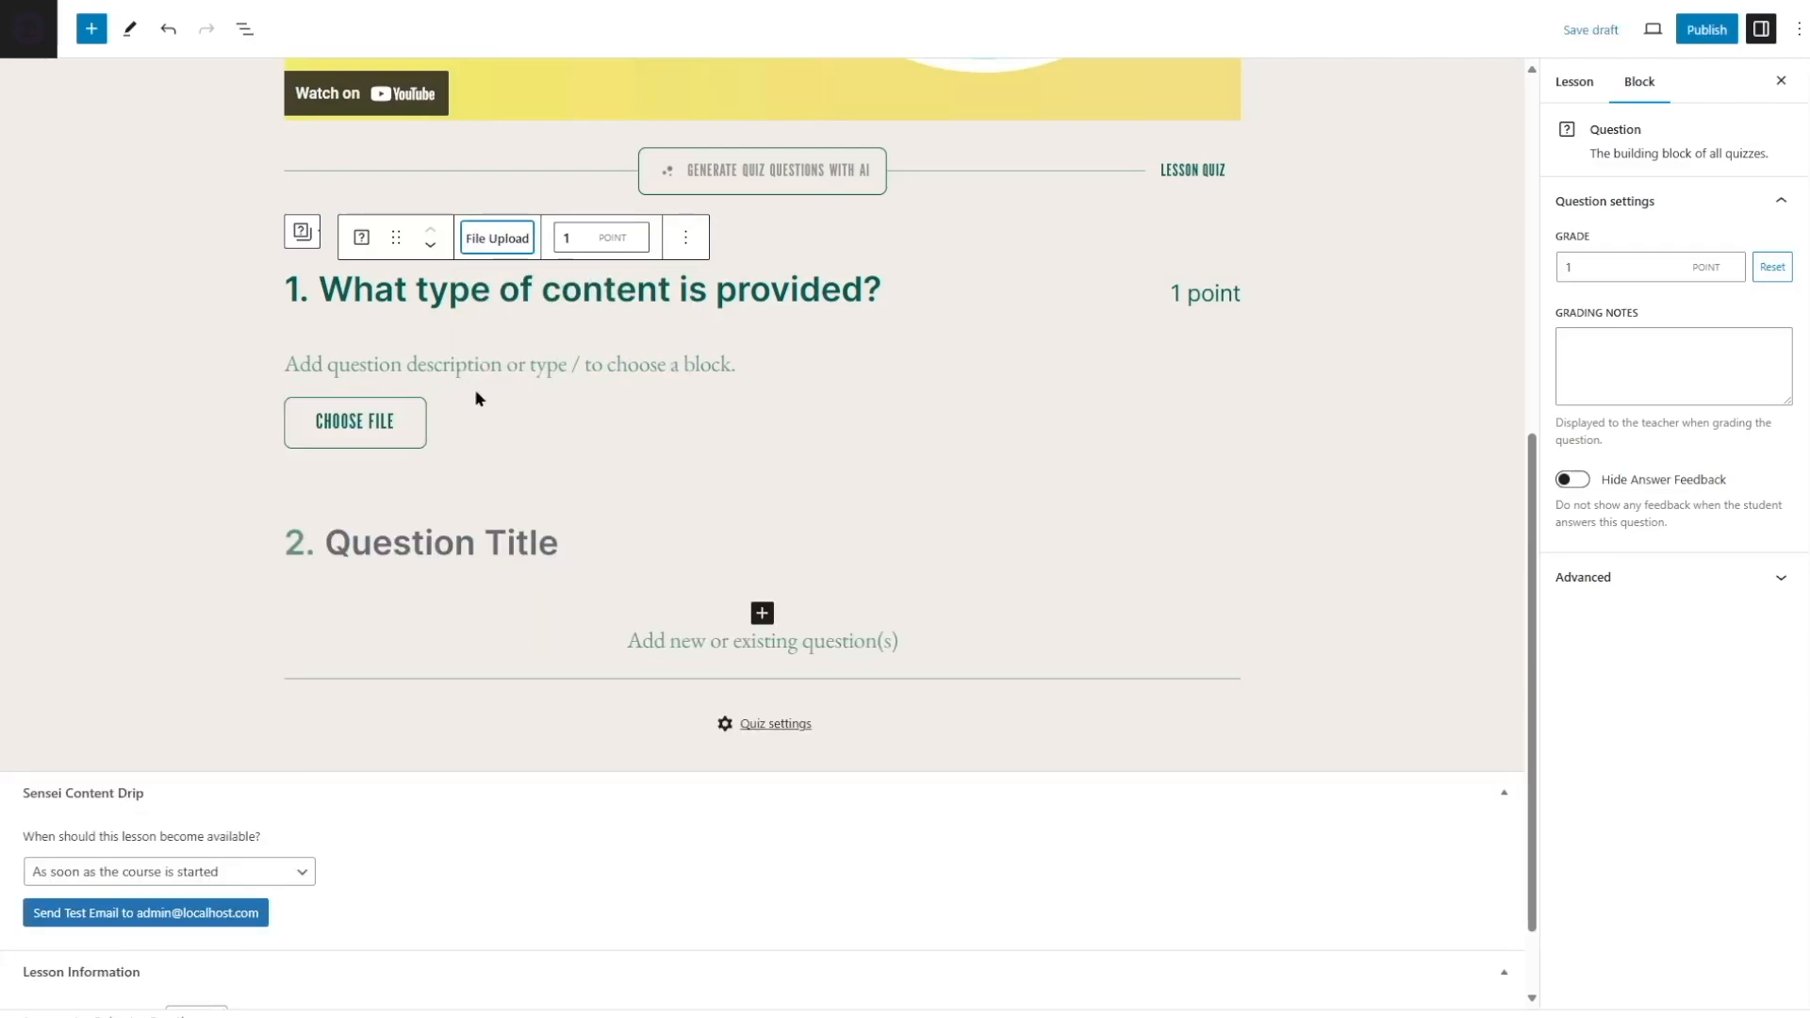
left_click(497, 237)
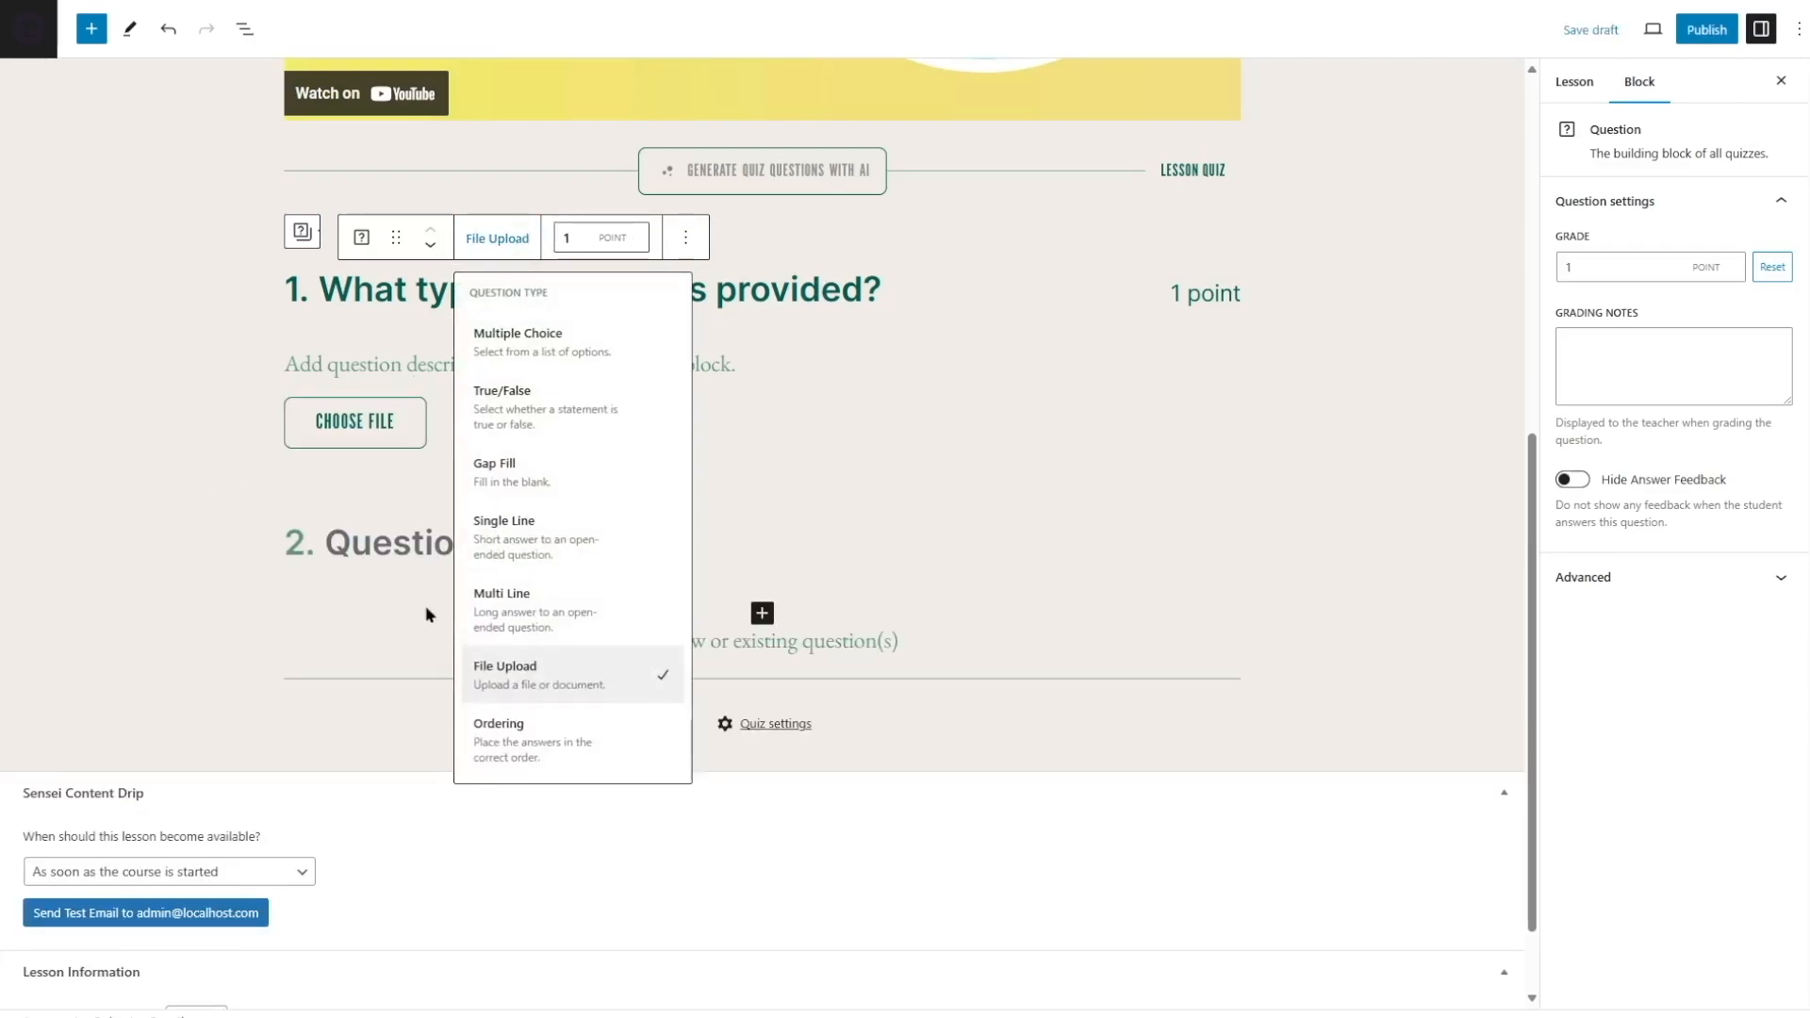
left_click(517, 736)
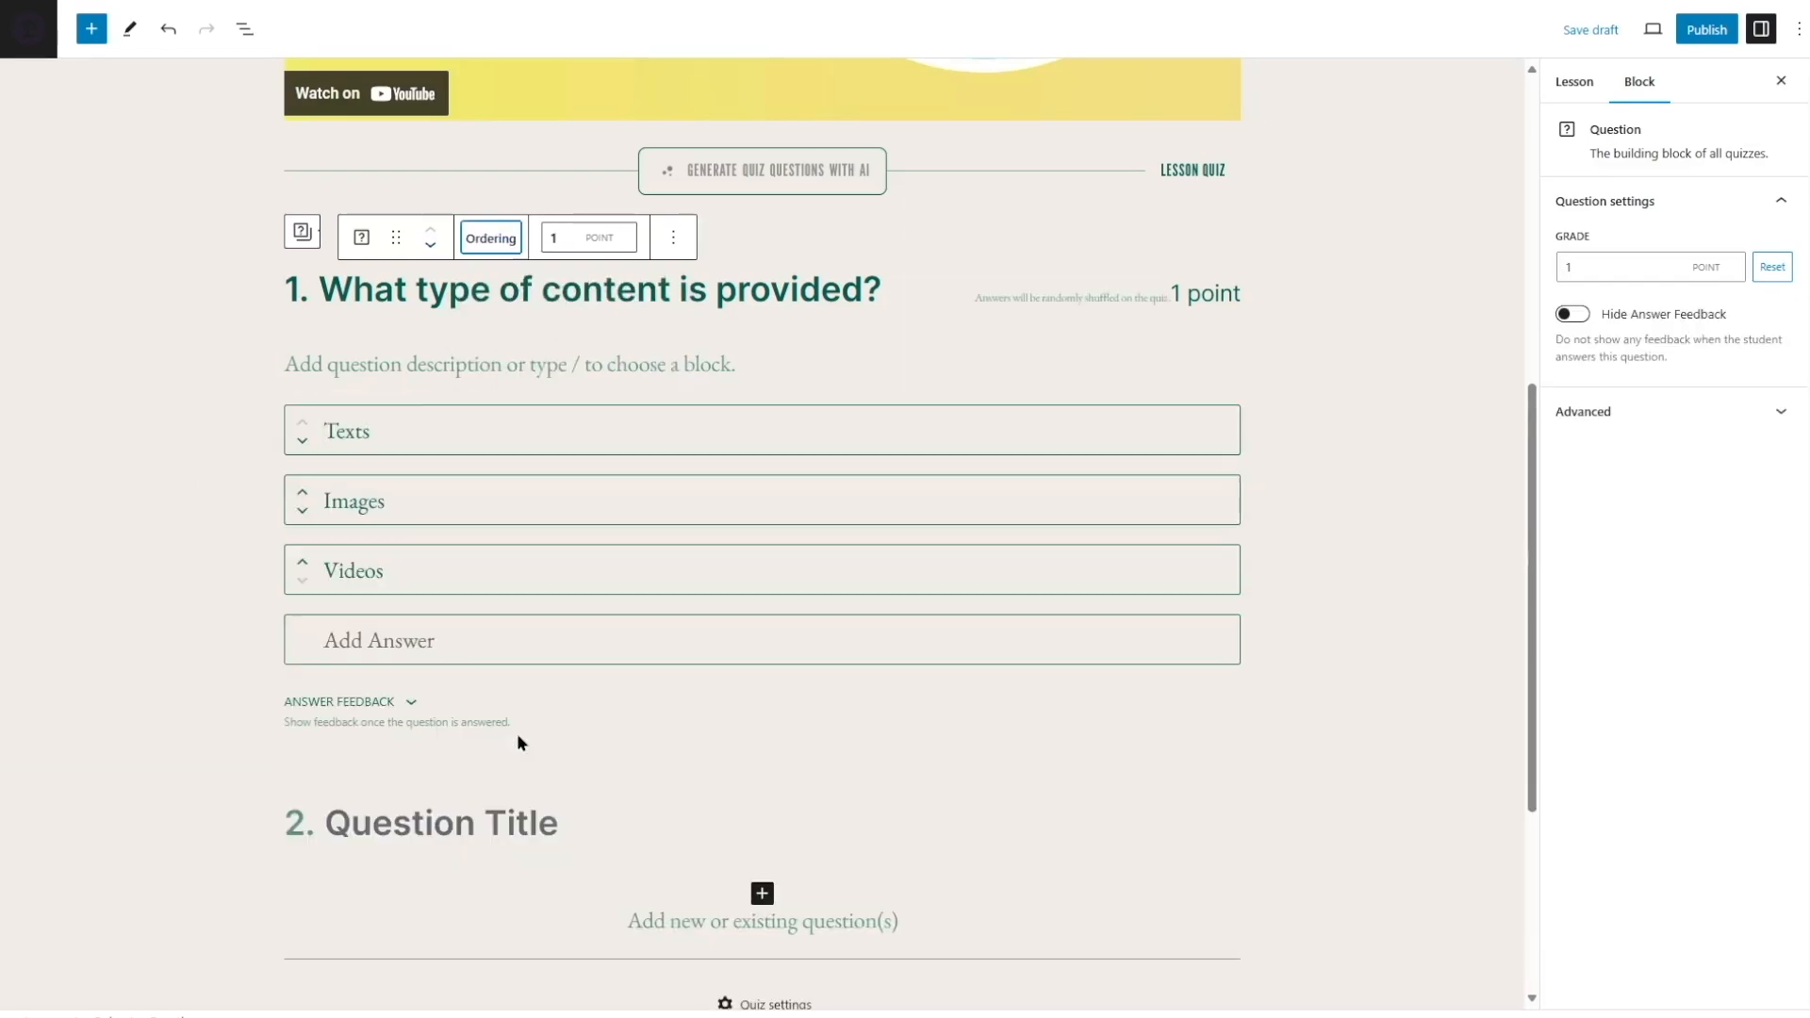
left_click(336, 433)
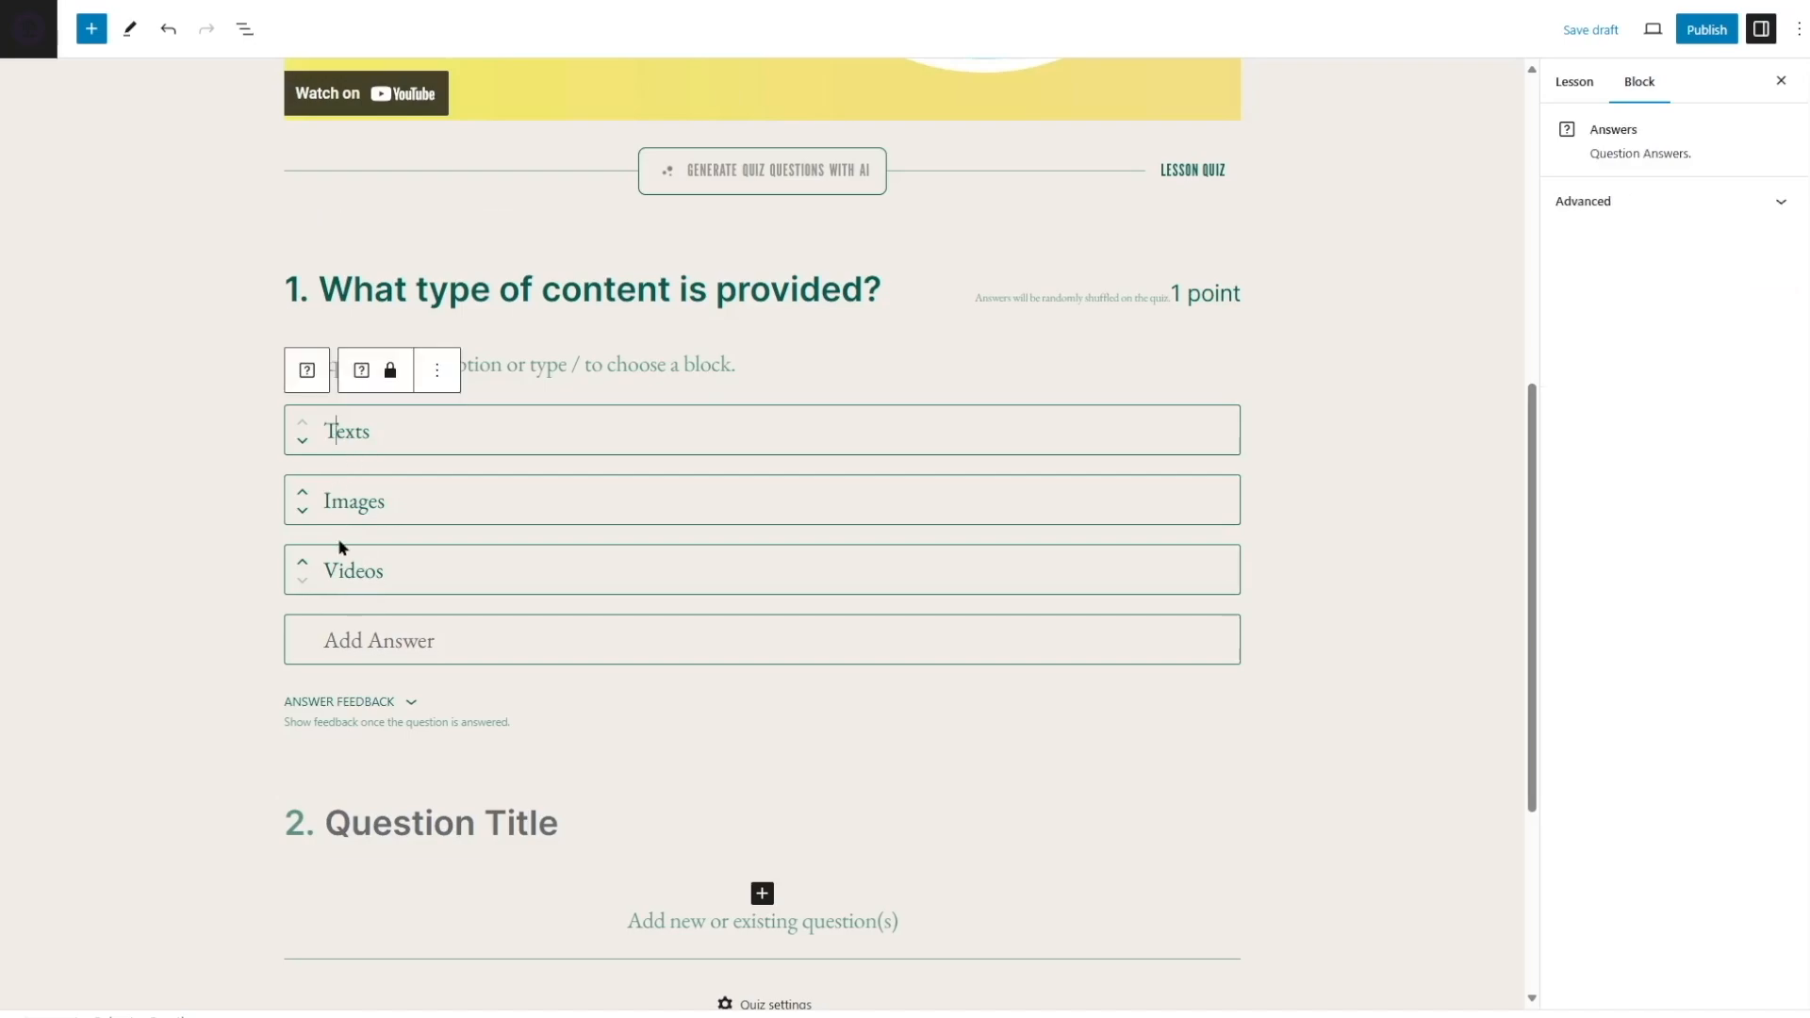
left_click(760, 332)
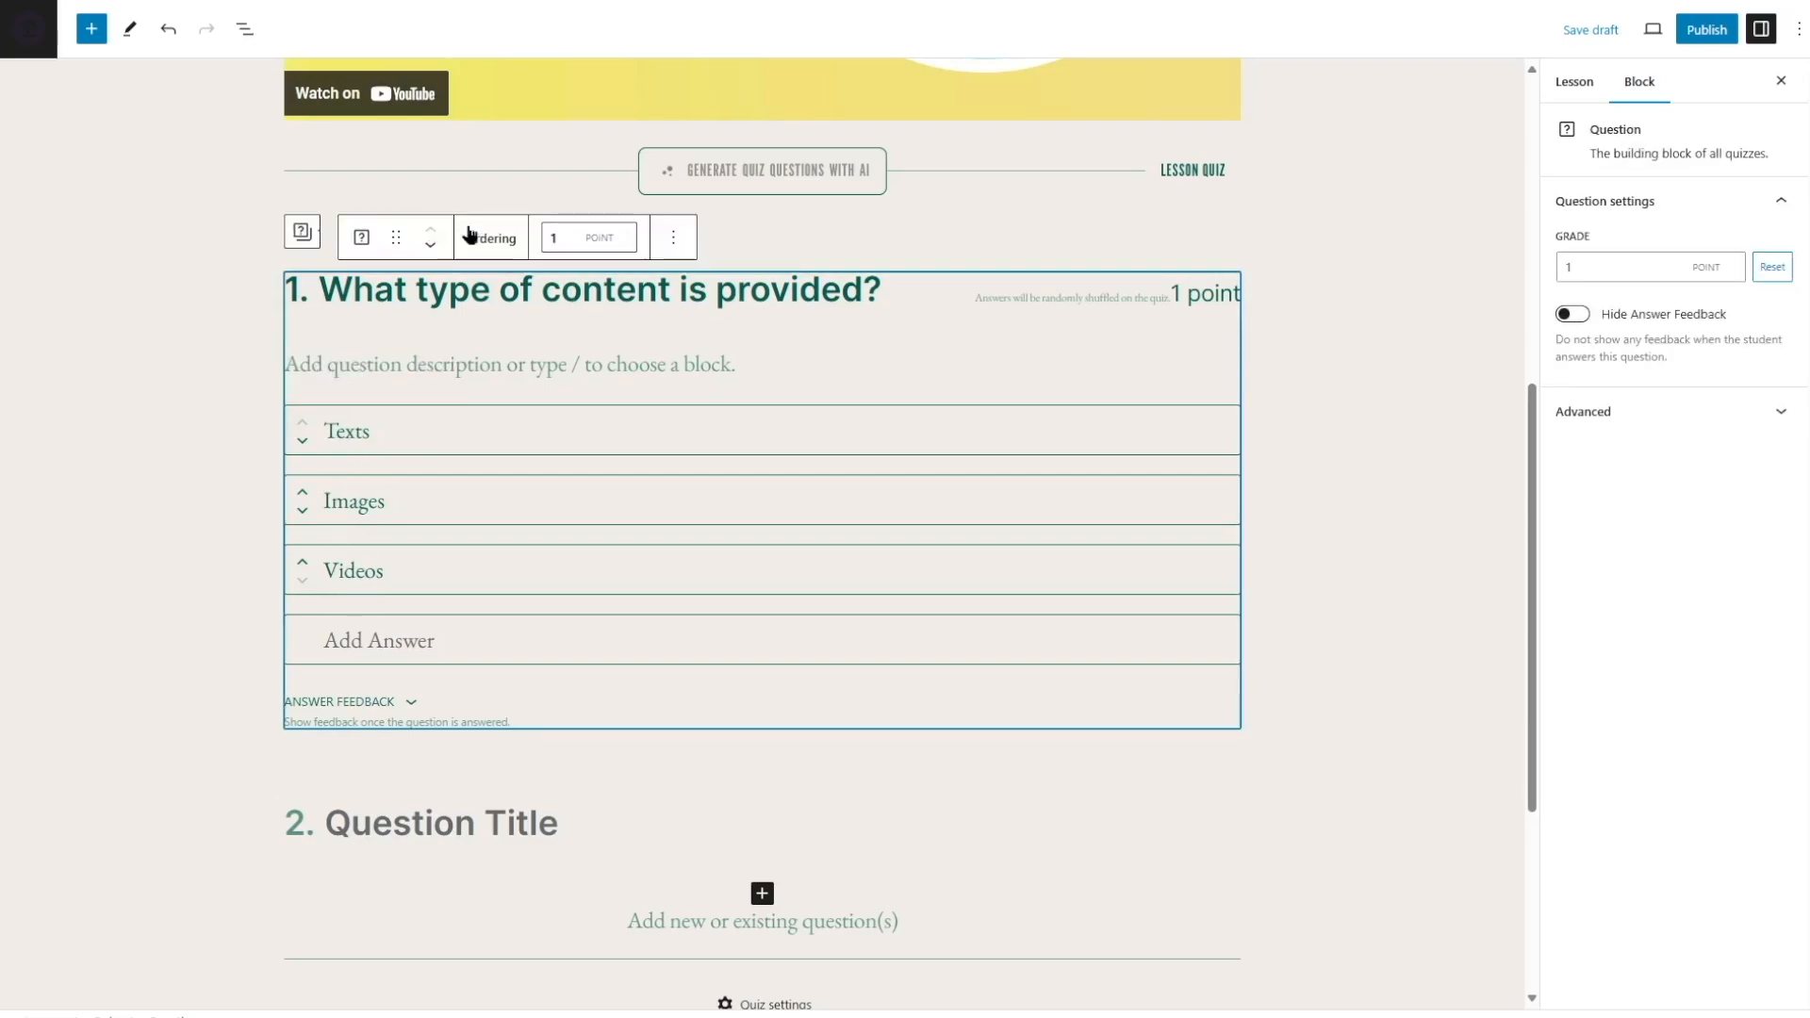
left_click(479, 236)
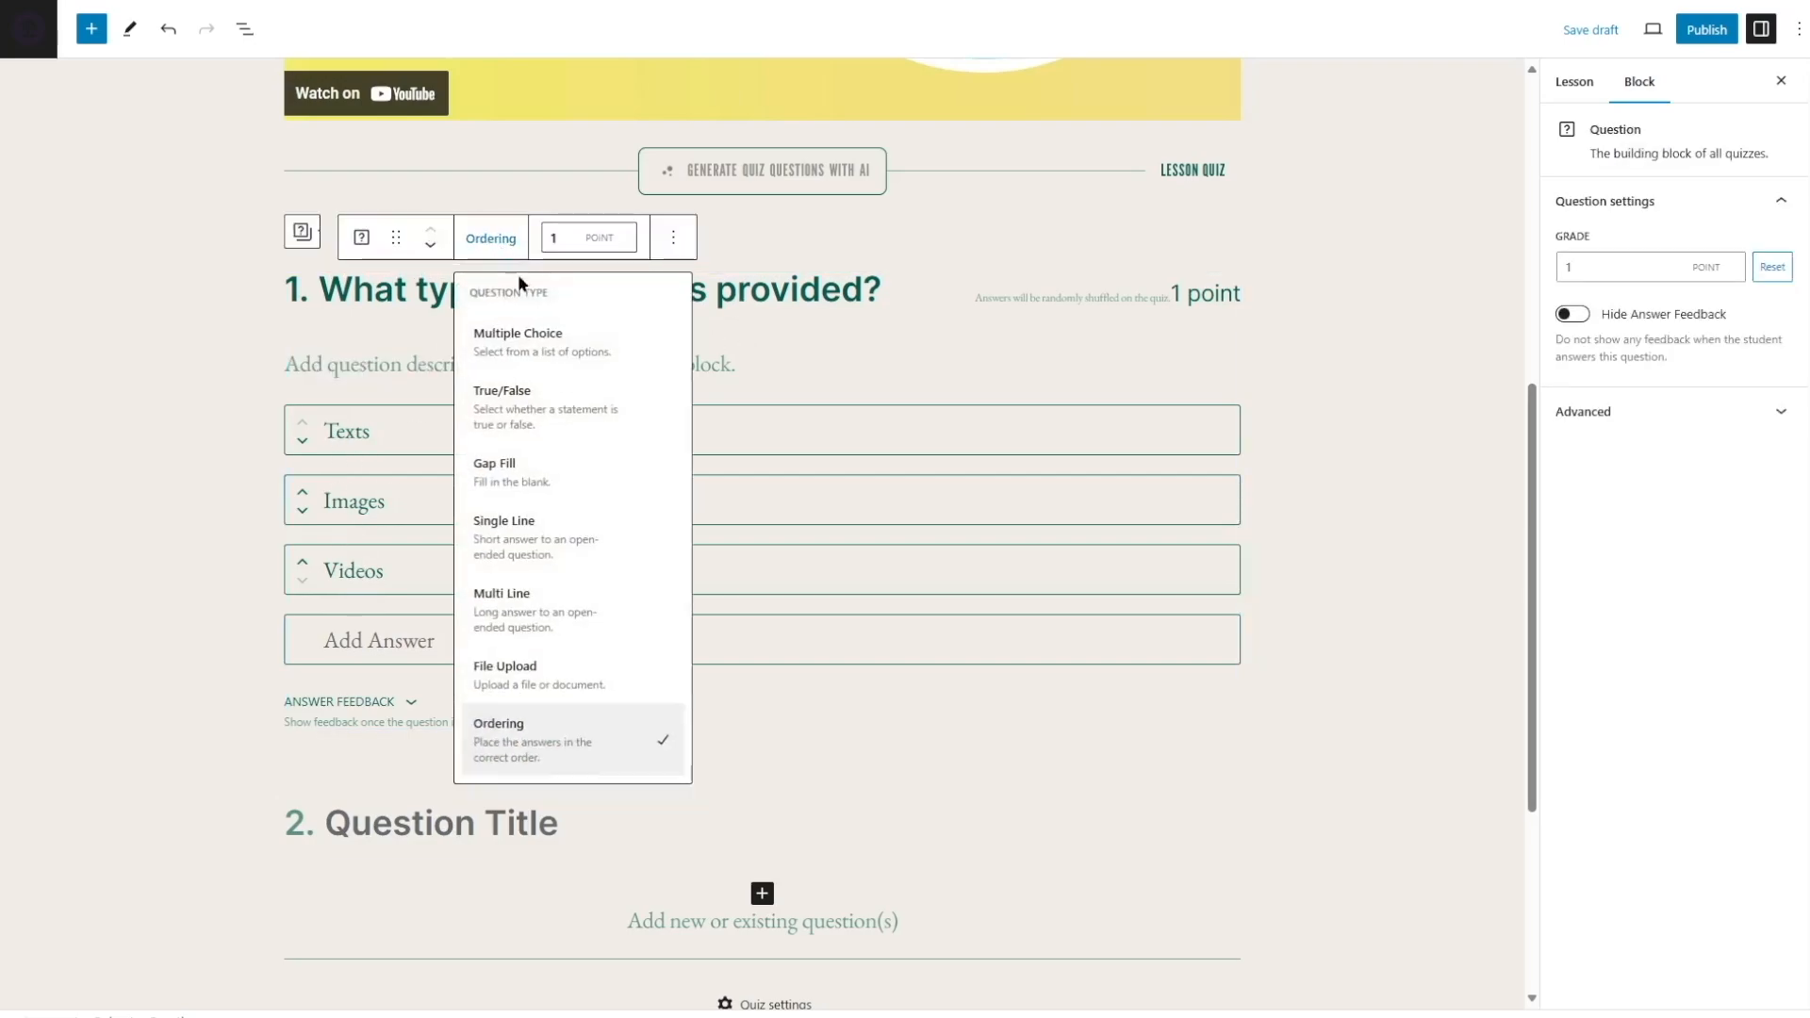
left_click(526, 348)
Step: Replace the first question's title with "What is the highest user role in WordPress?"
left_click_drag(925, 281, 321, 291)
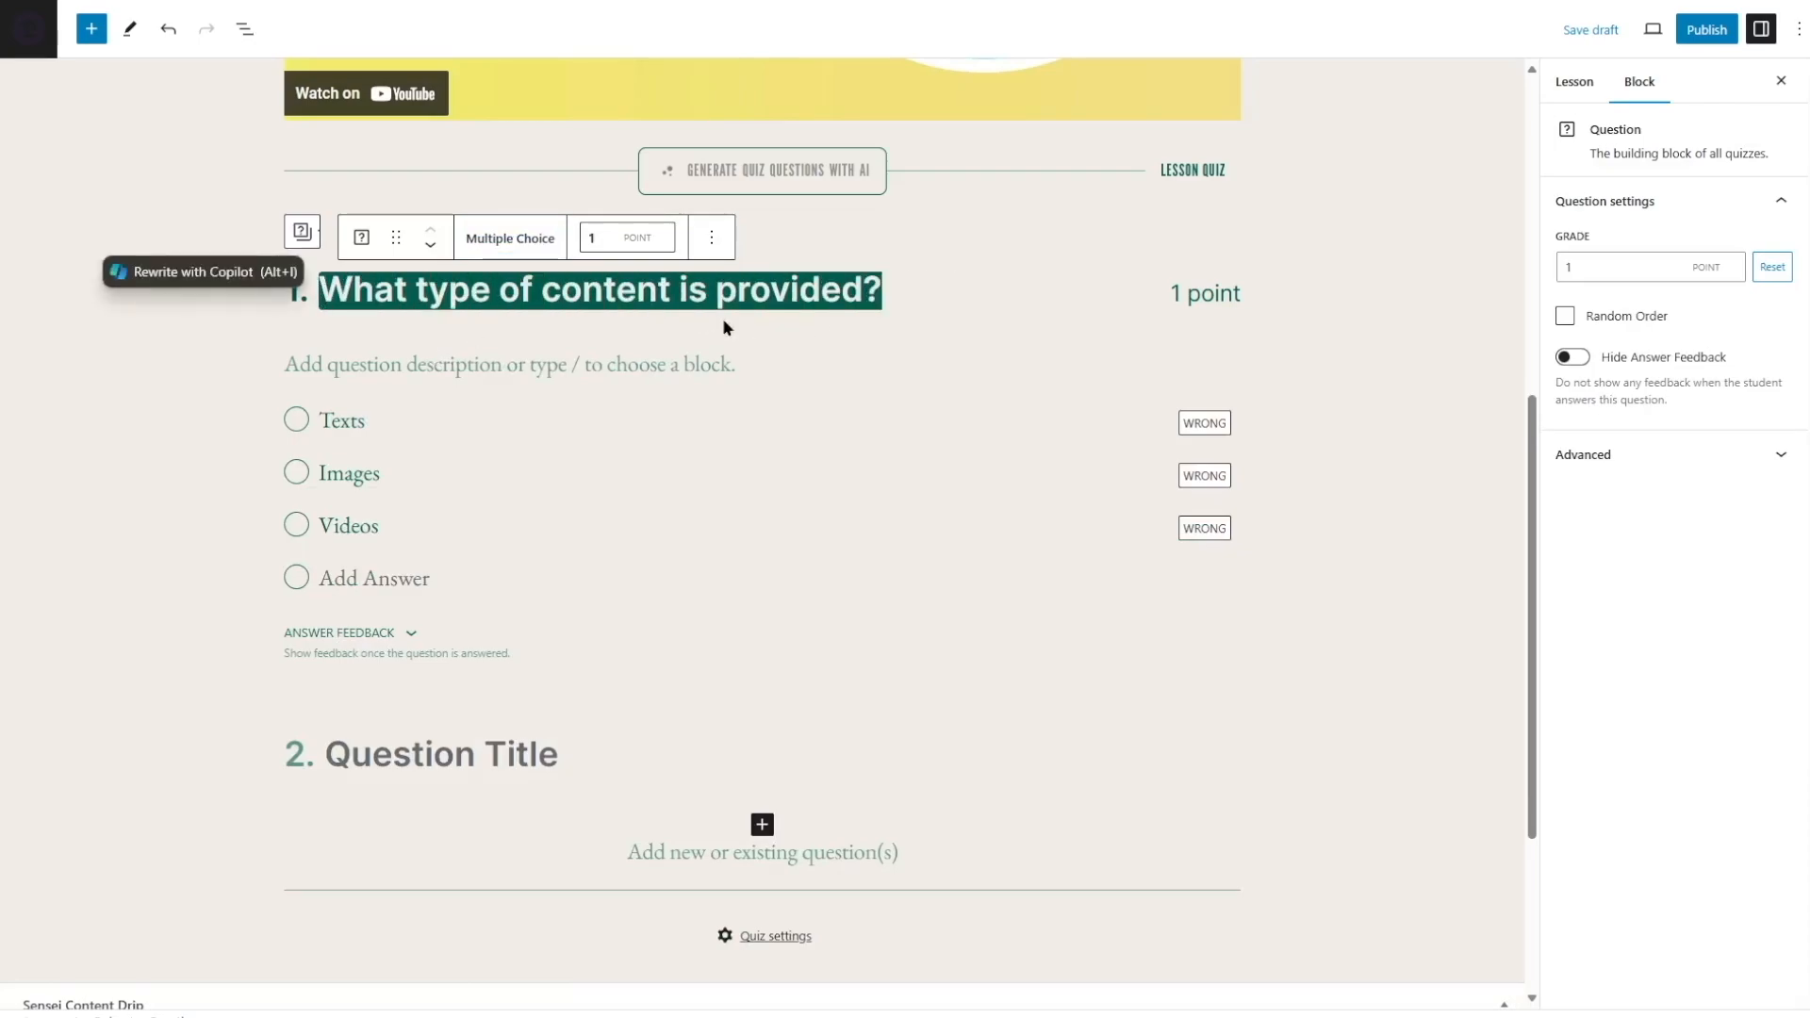
type("What is the highest user role in WordPress?")
left_click(456, 365)
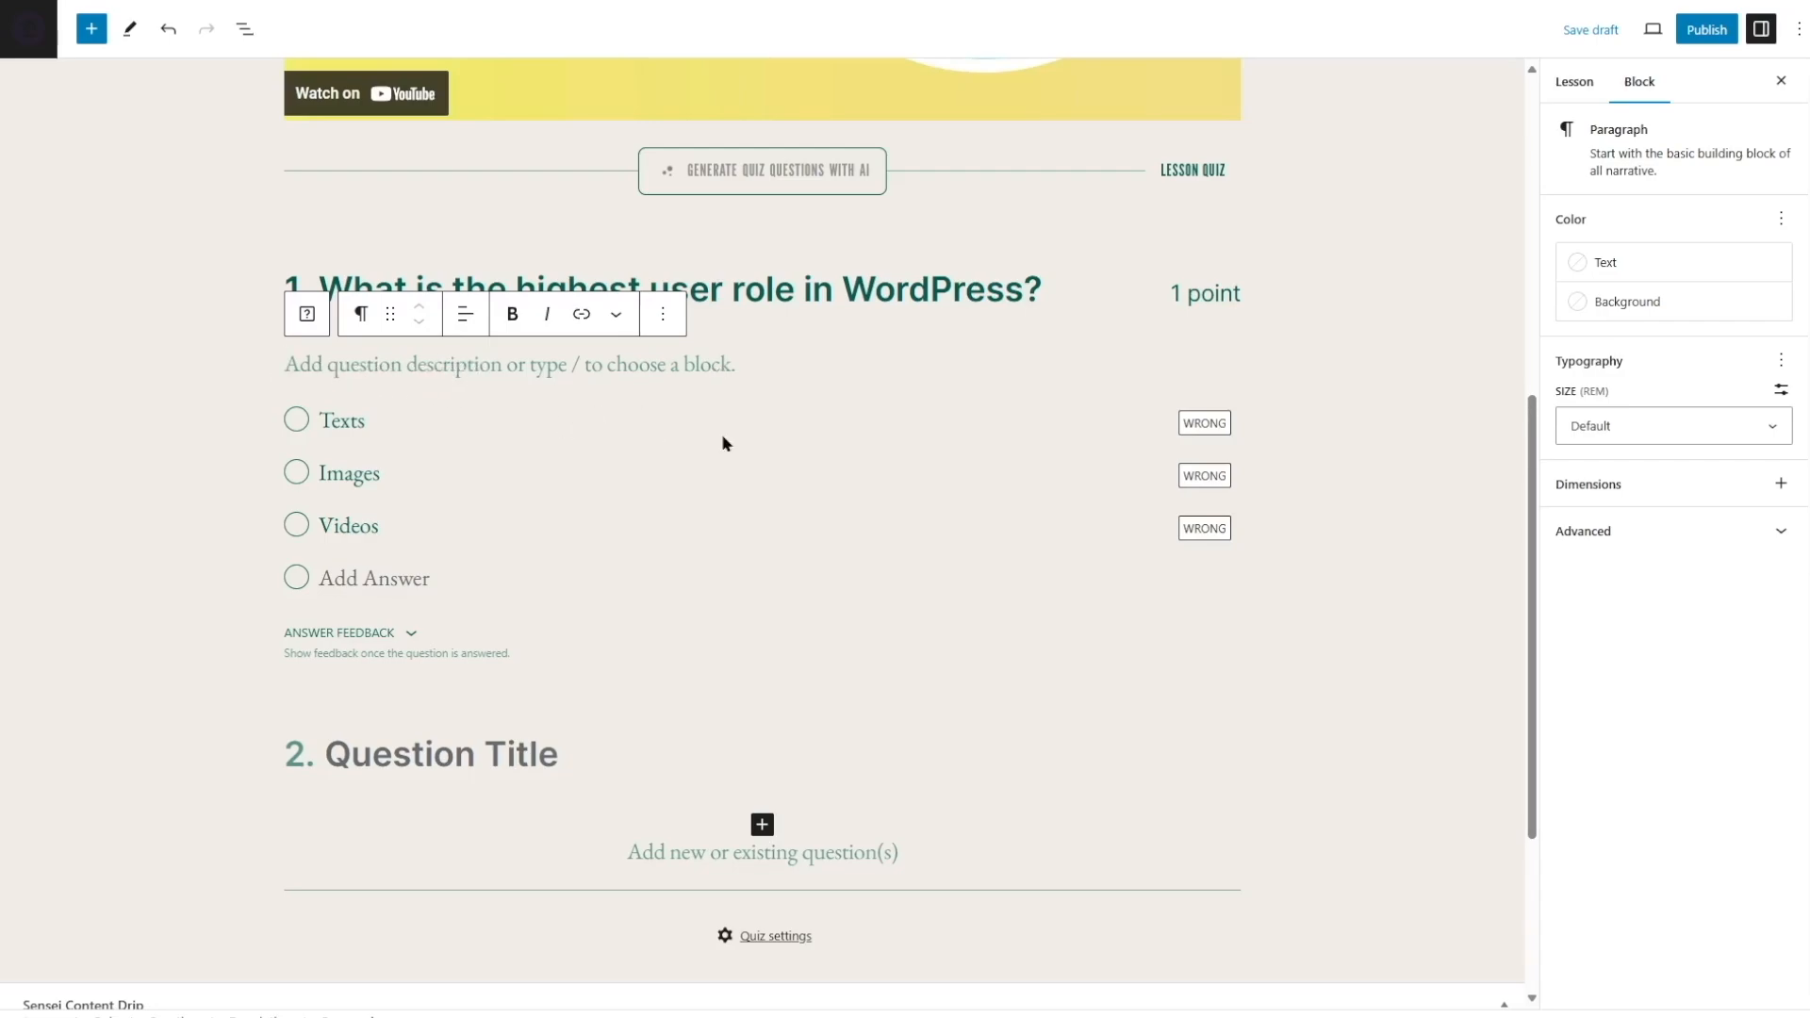
Step: Set the question's answers to Author, Editor, Admin and Subscriber, and mark Admin as the right one
left_click(994, 443)
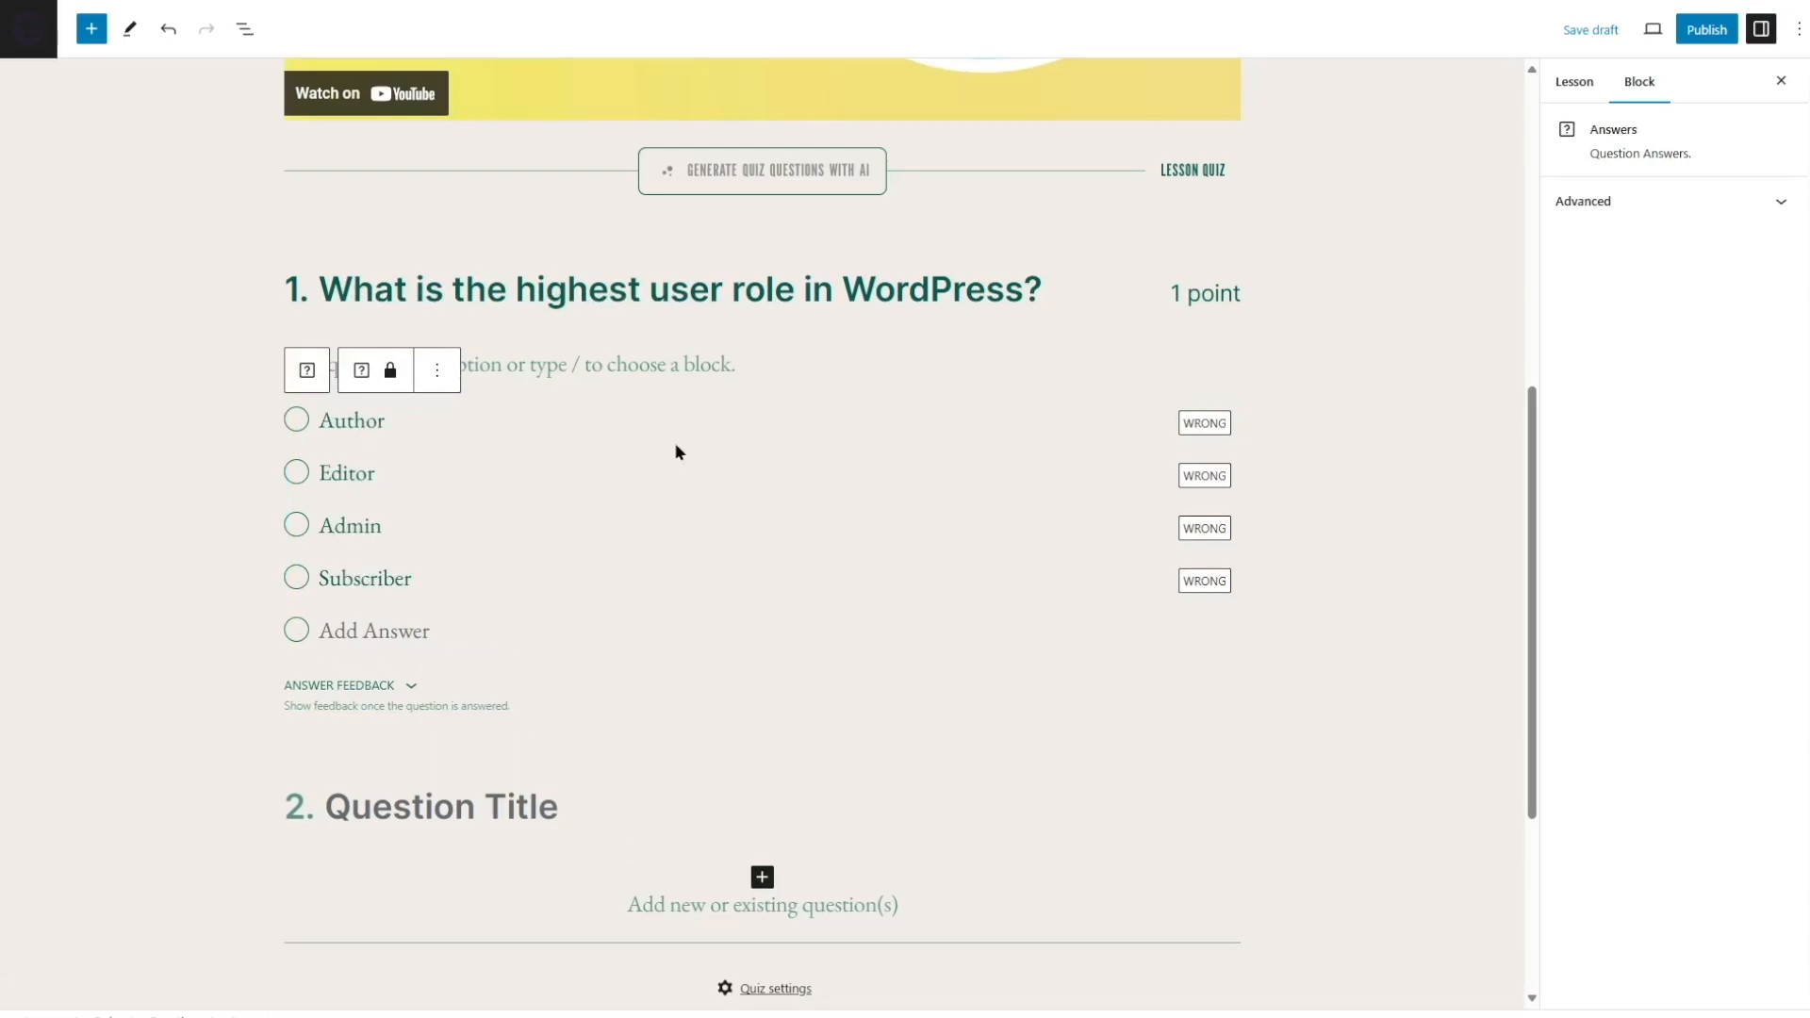
left_click(674, 443)
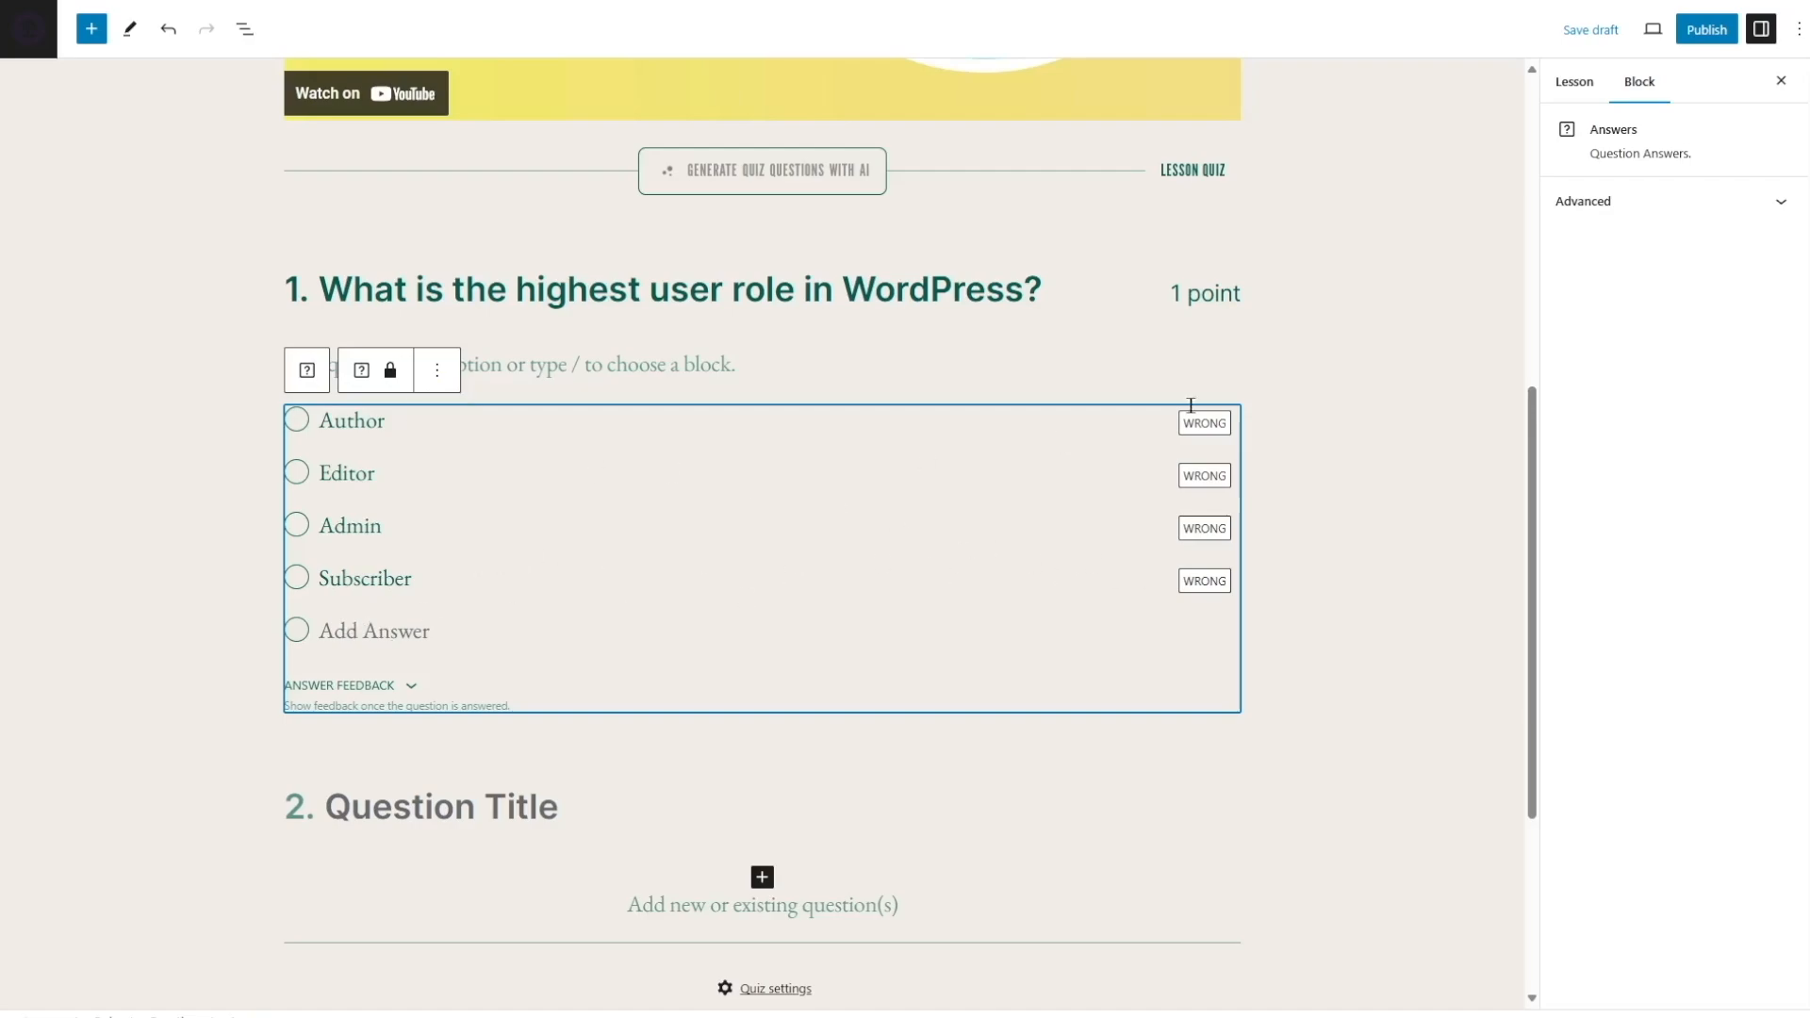
left_click(1211, 542)
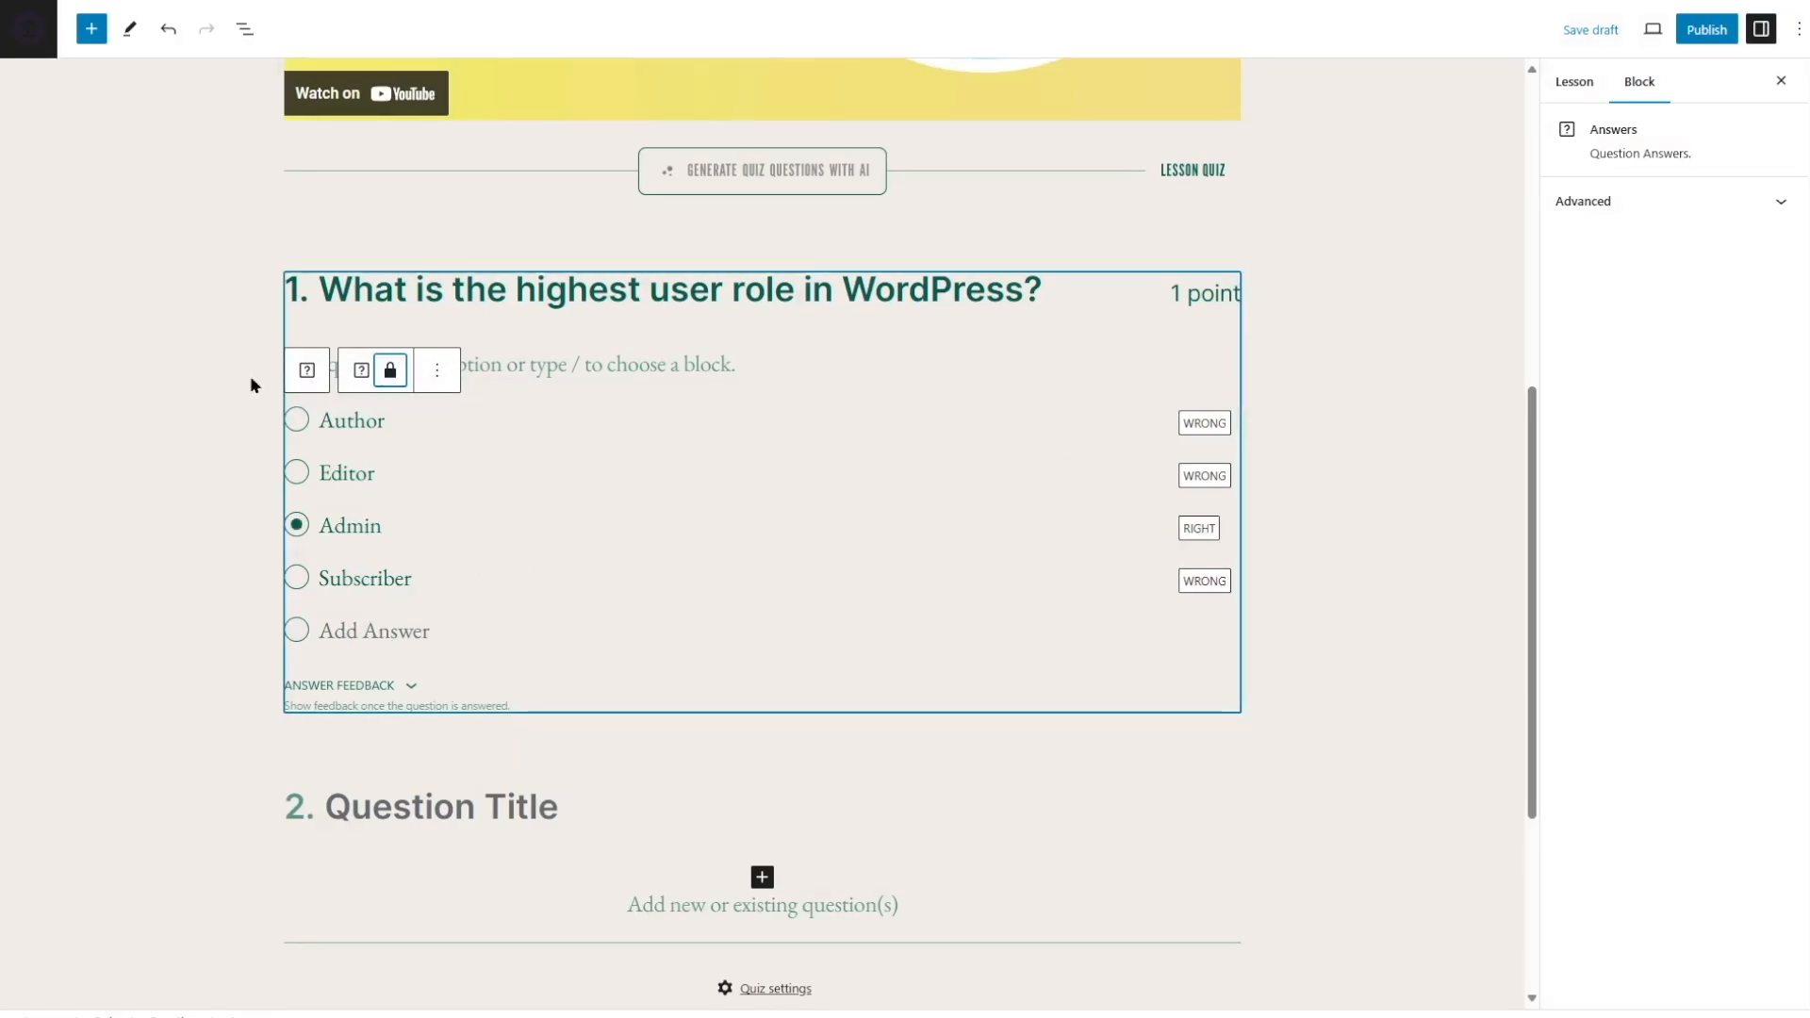
Step: Examine the lock options for the answers and the correct and incorrect answer feedback message areas
left_click(401, 378)
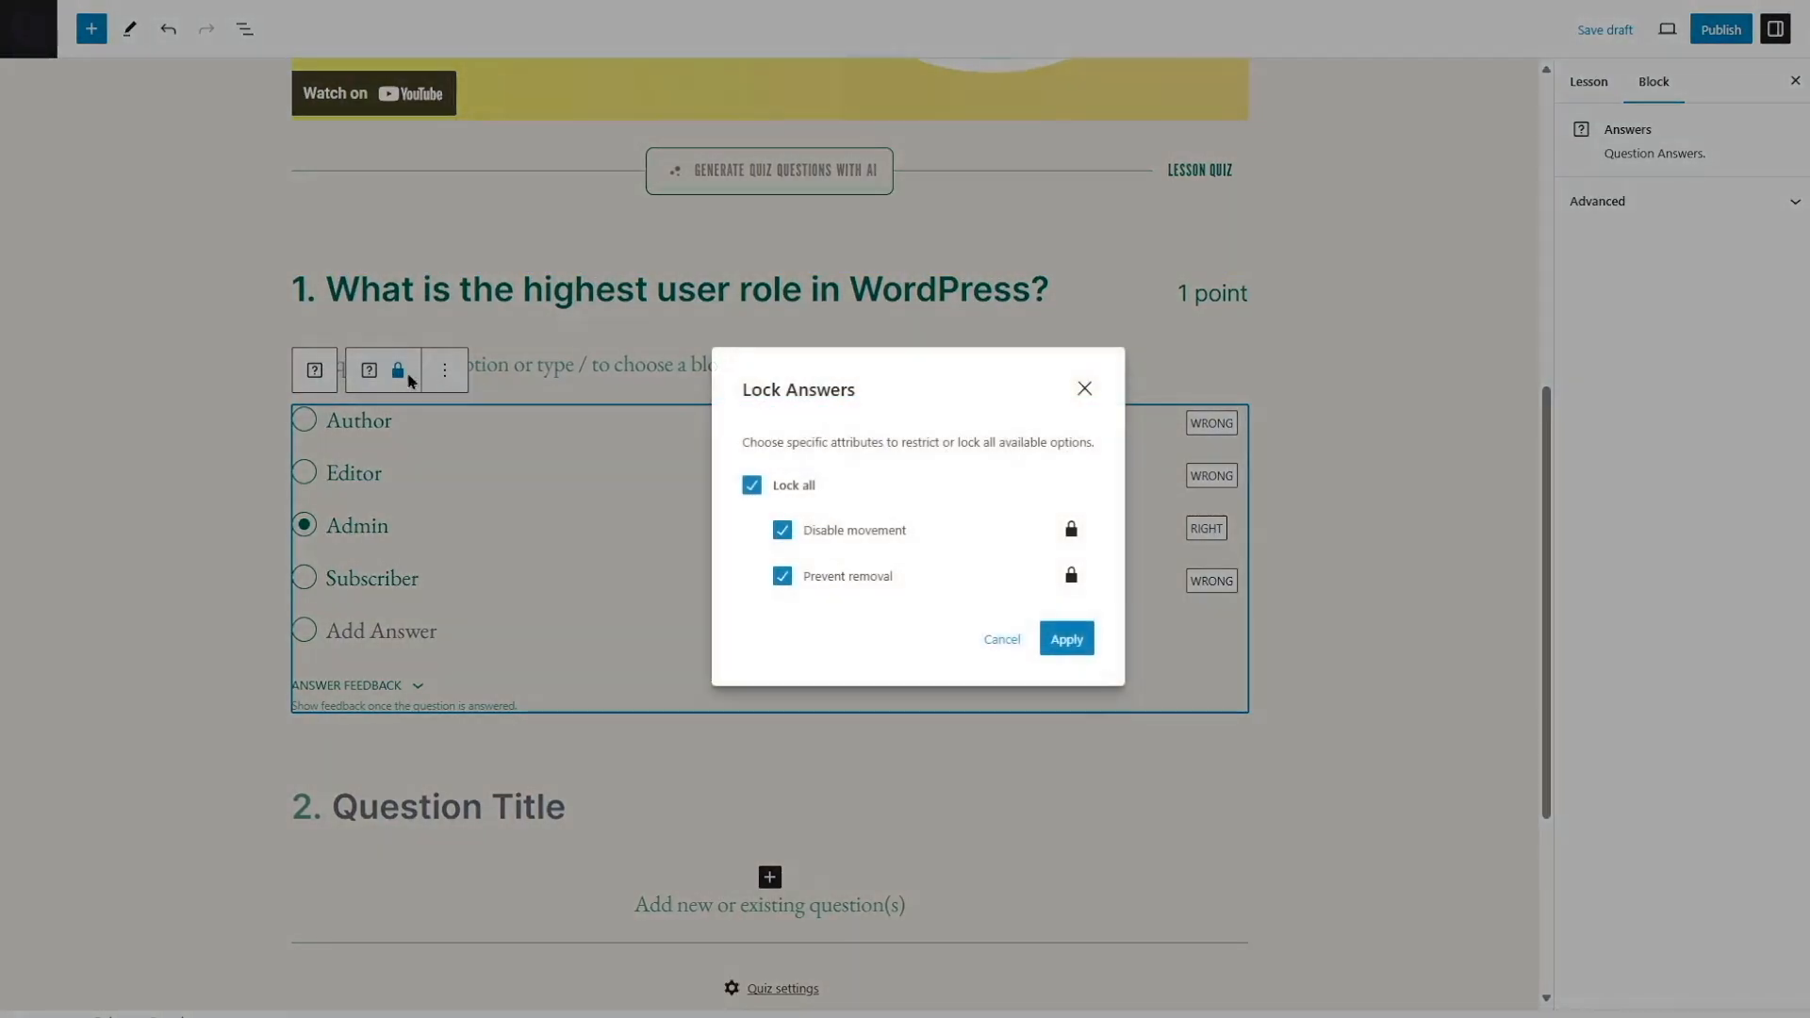
left_click(1084, 388)
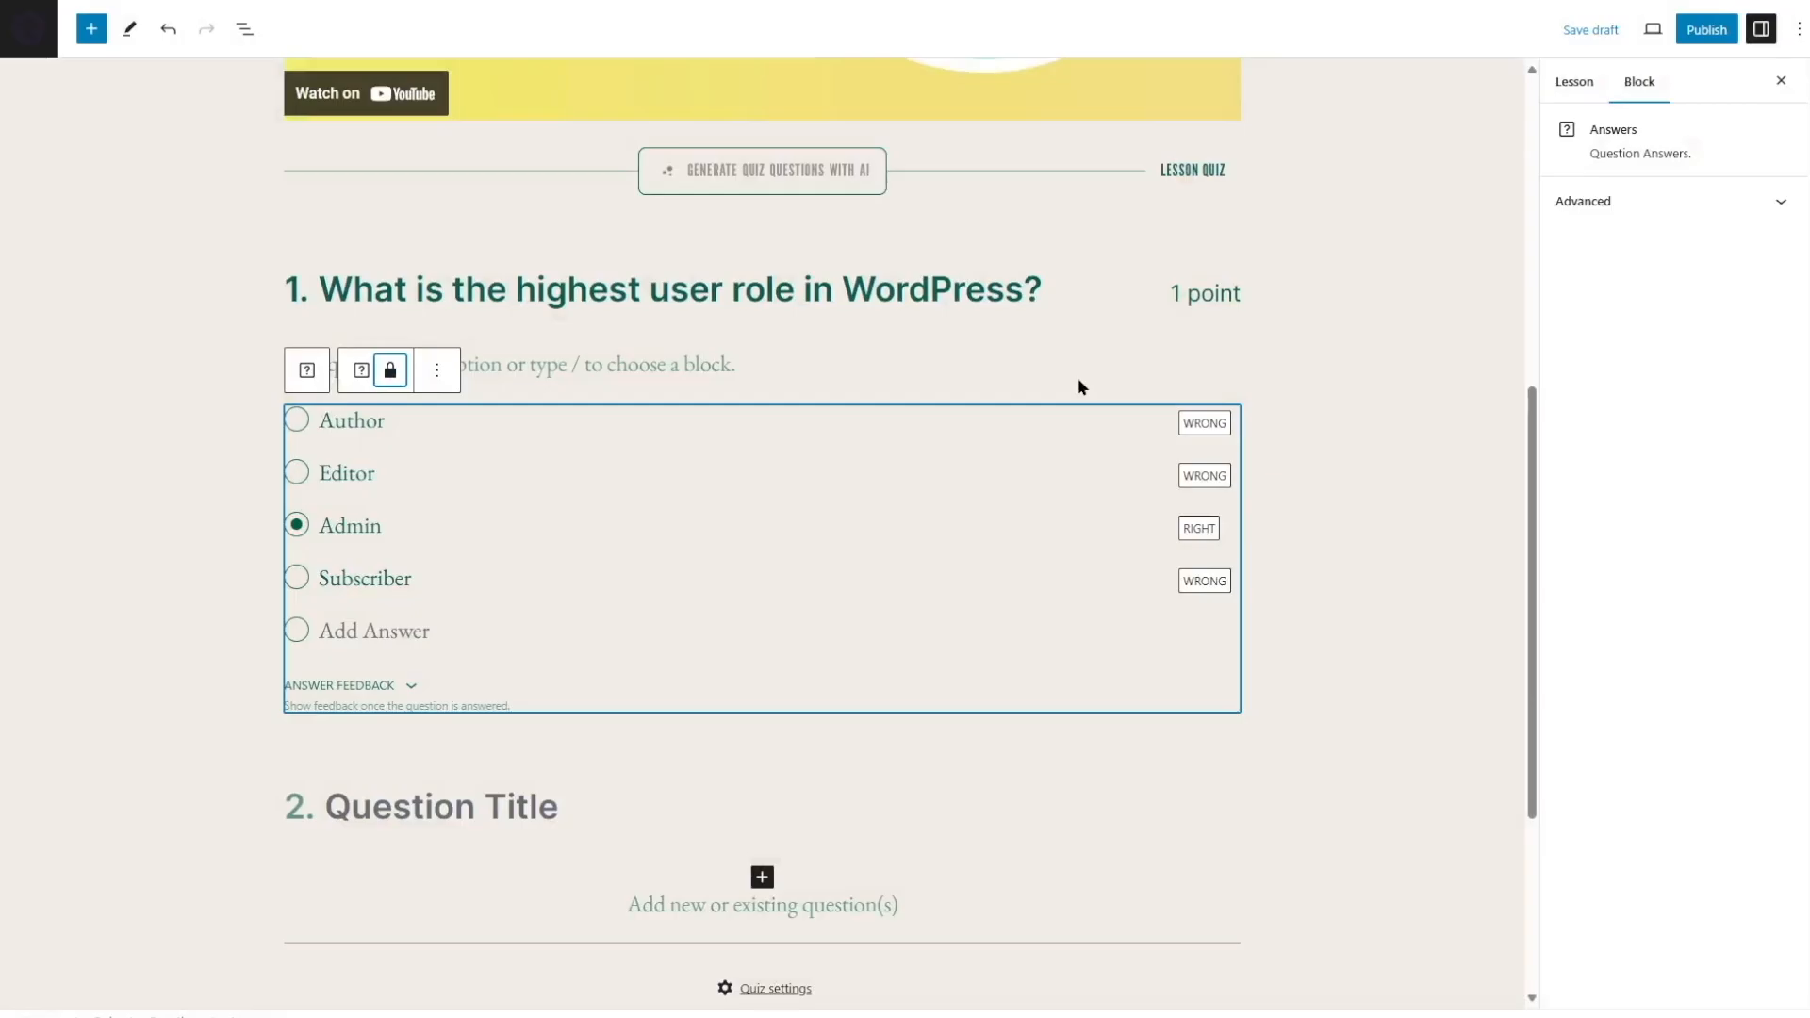
left_click(420, 684)
scroll(409, 610, "down", 3)
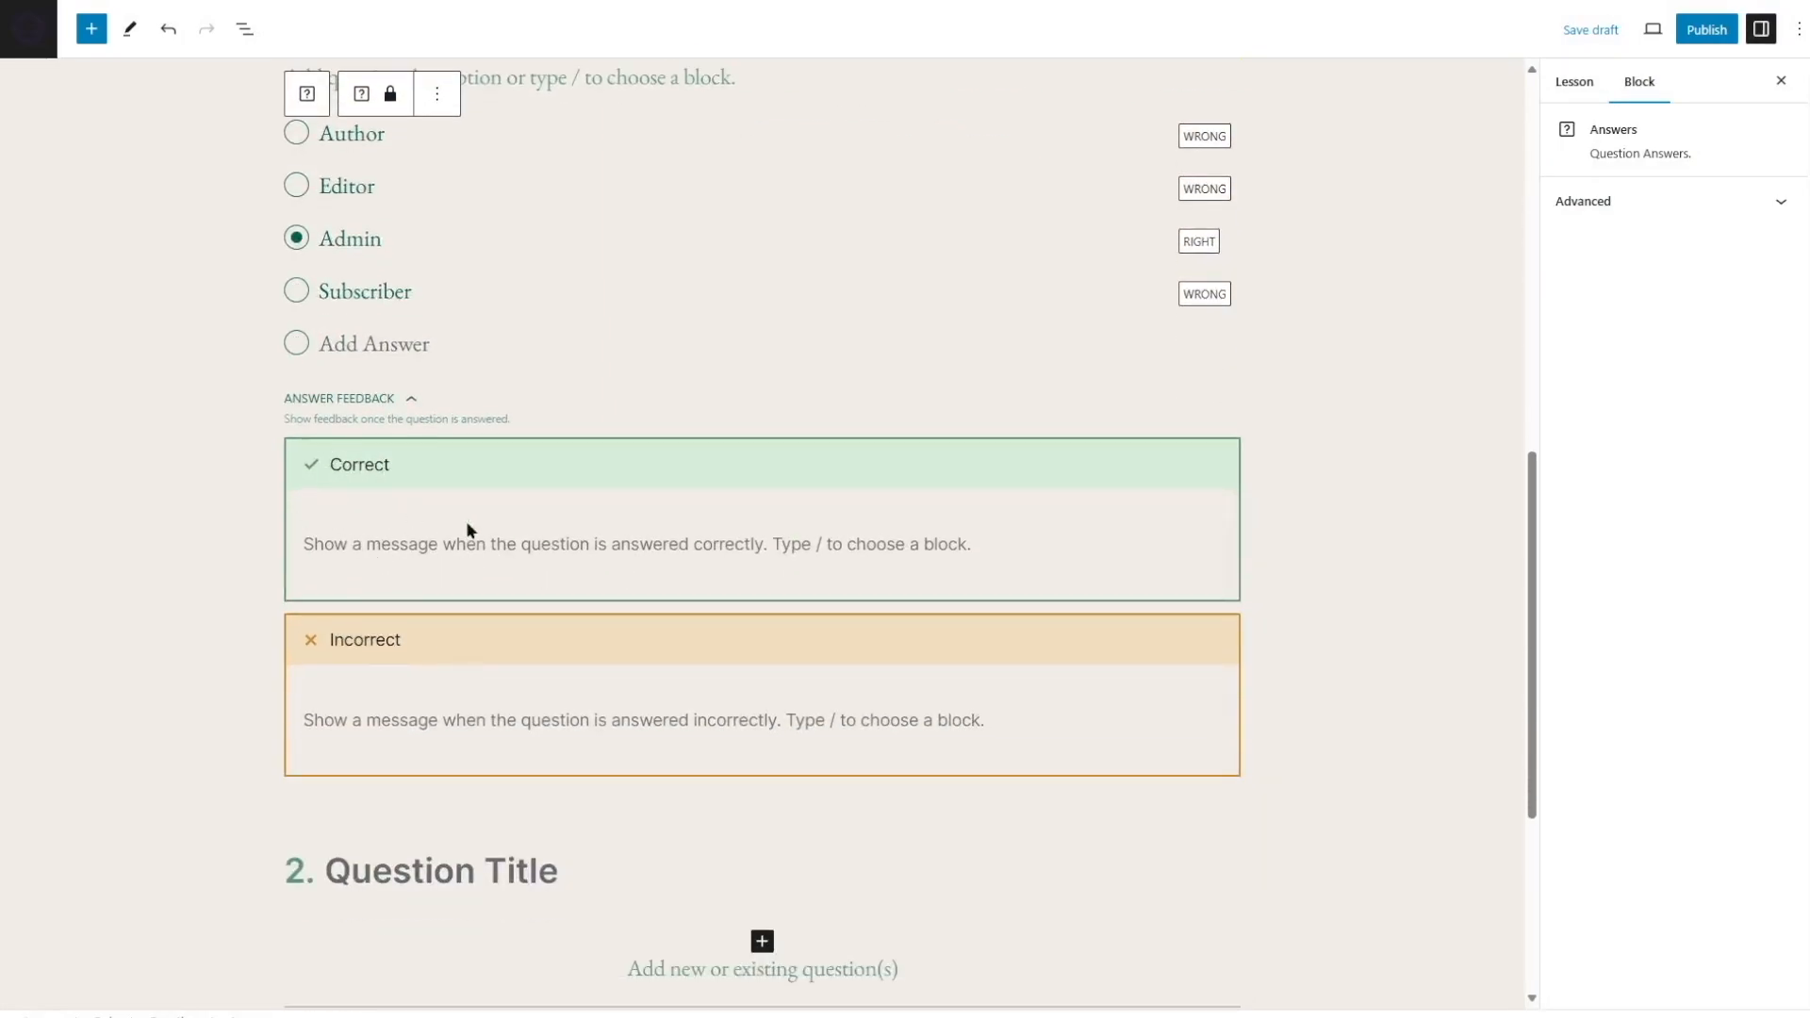
left_click(414, 544)
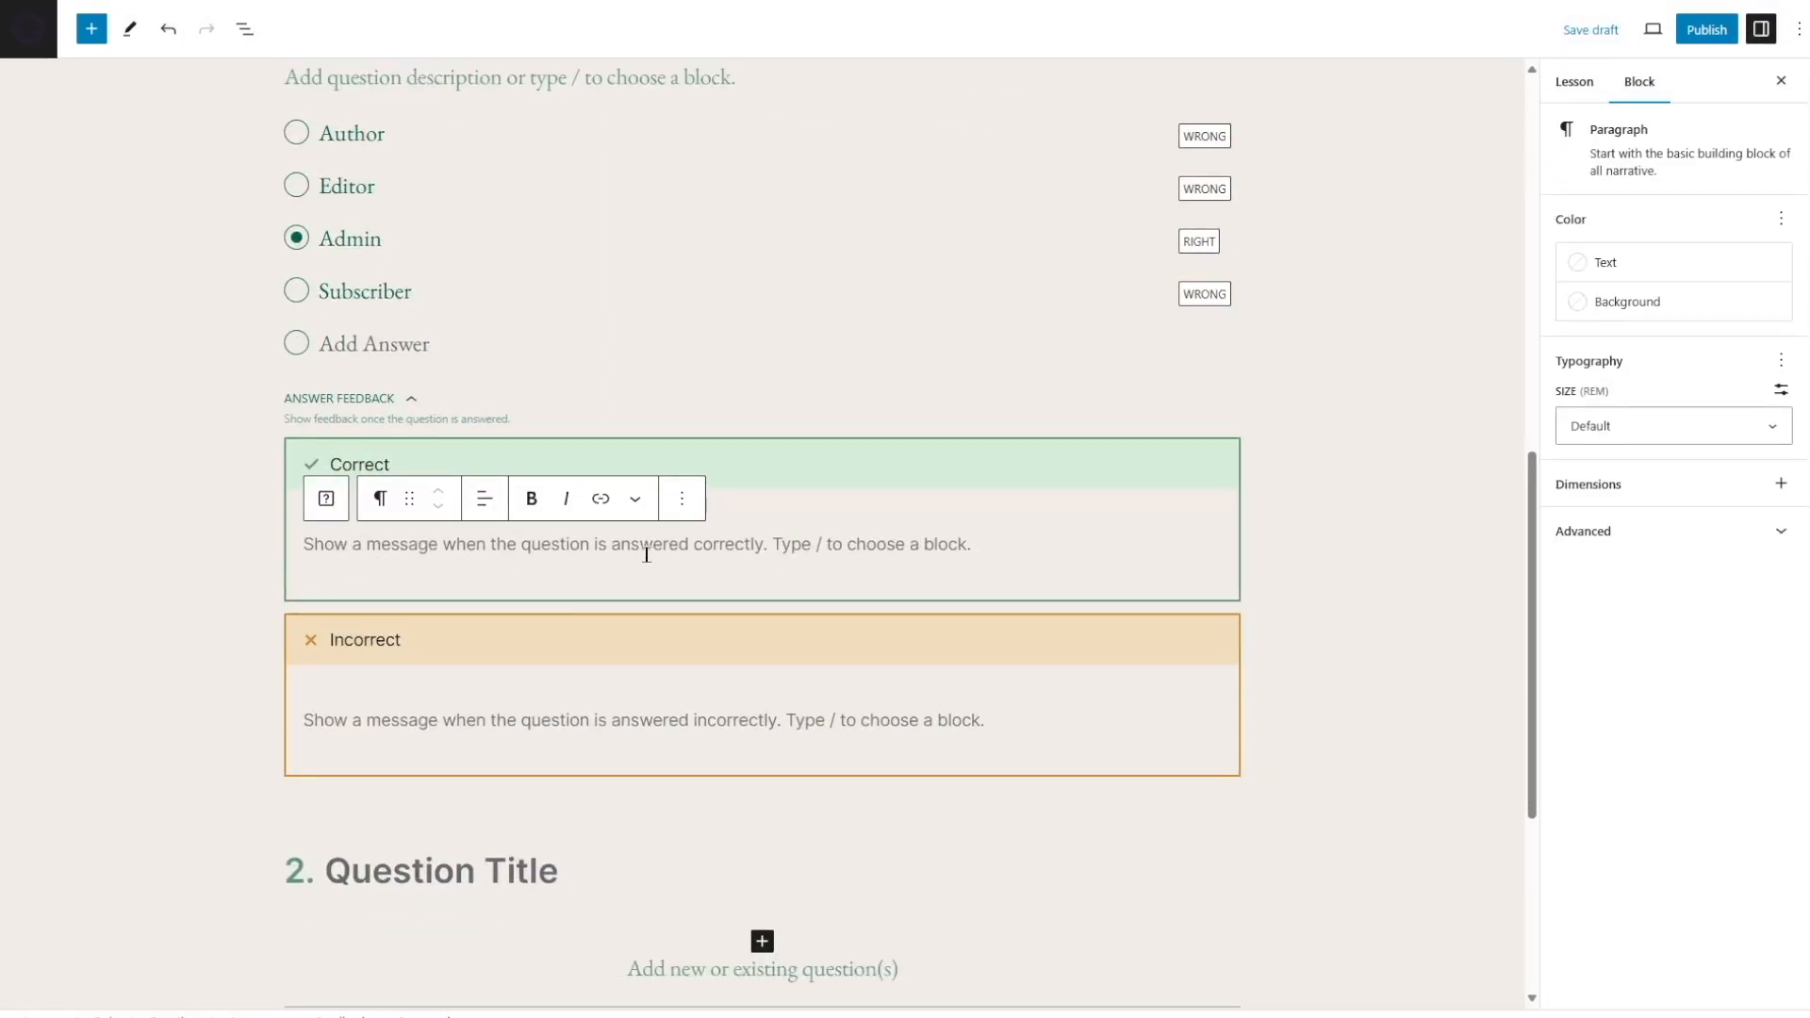
left_click(363, 721)
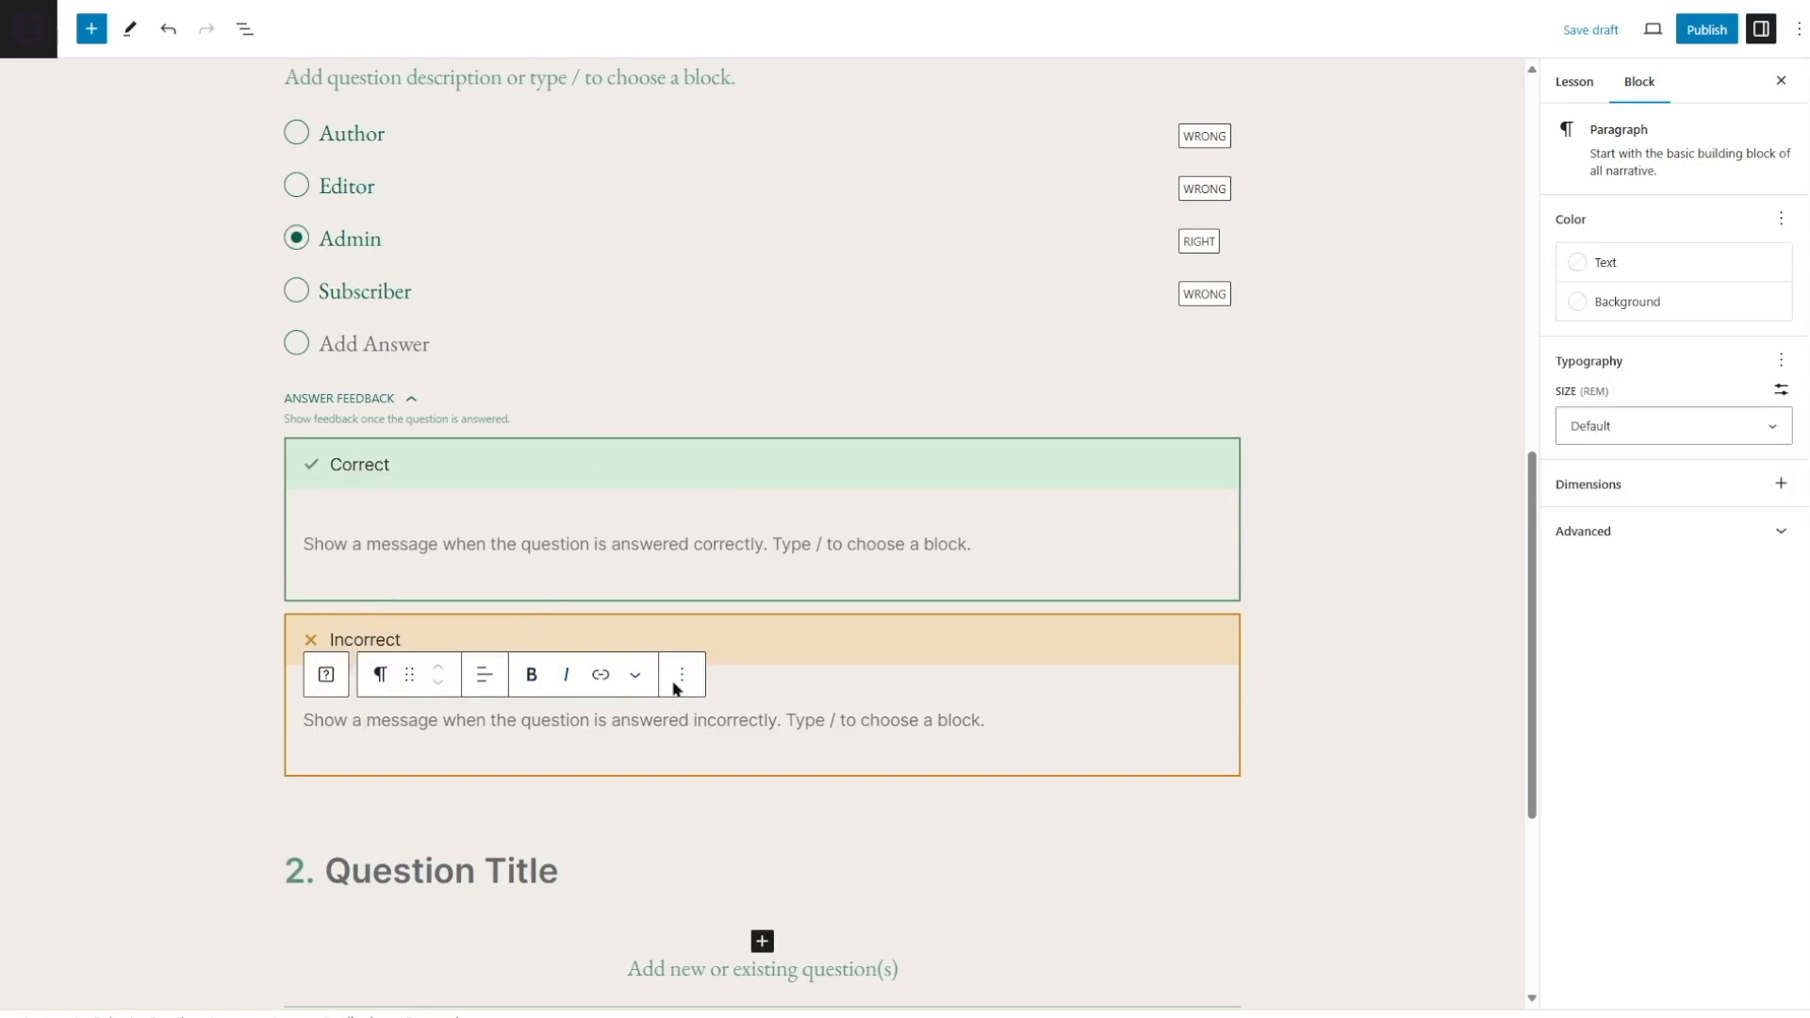
scroll(570, 652, "up", 1)
scroll(572, 622, "up", 4)
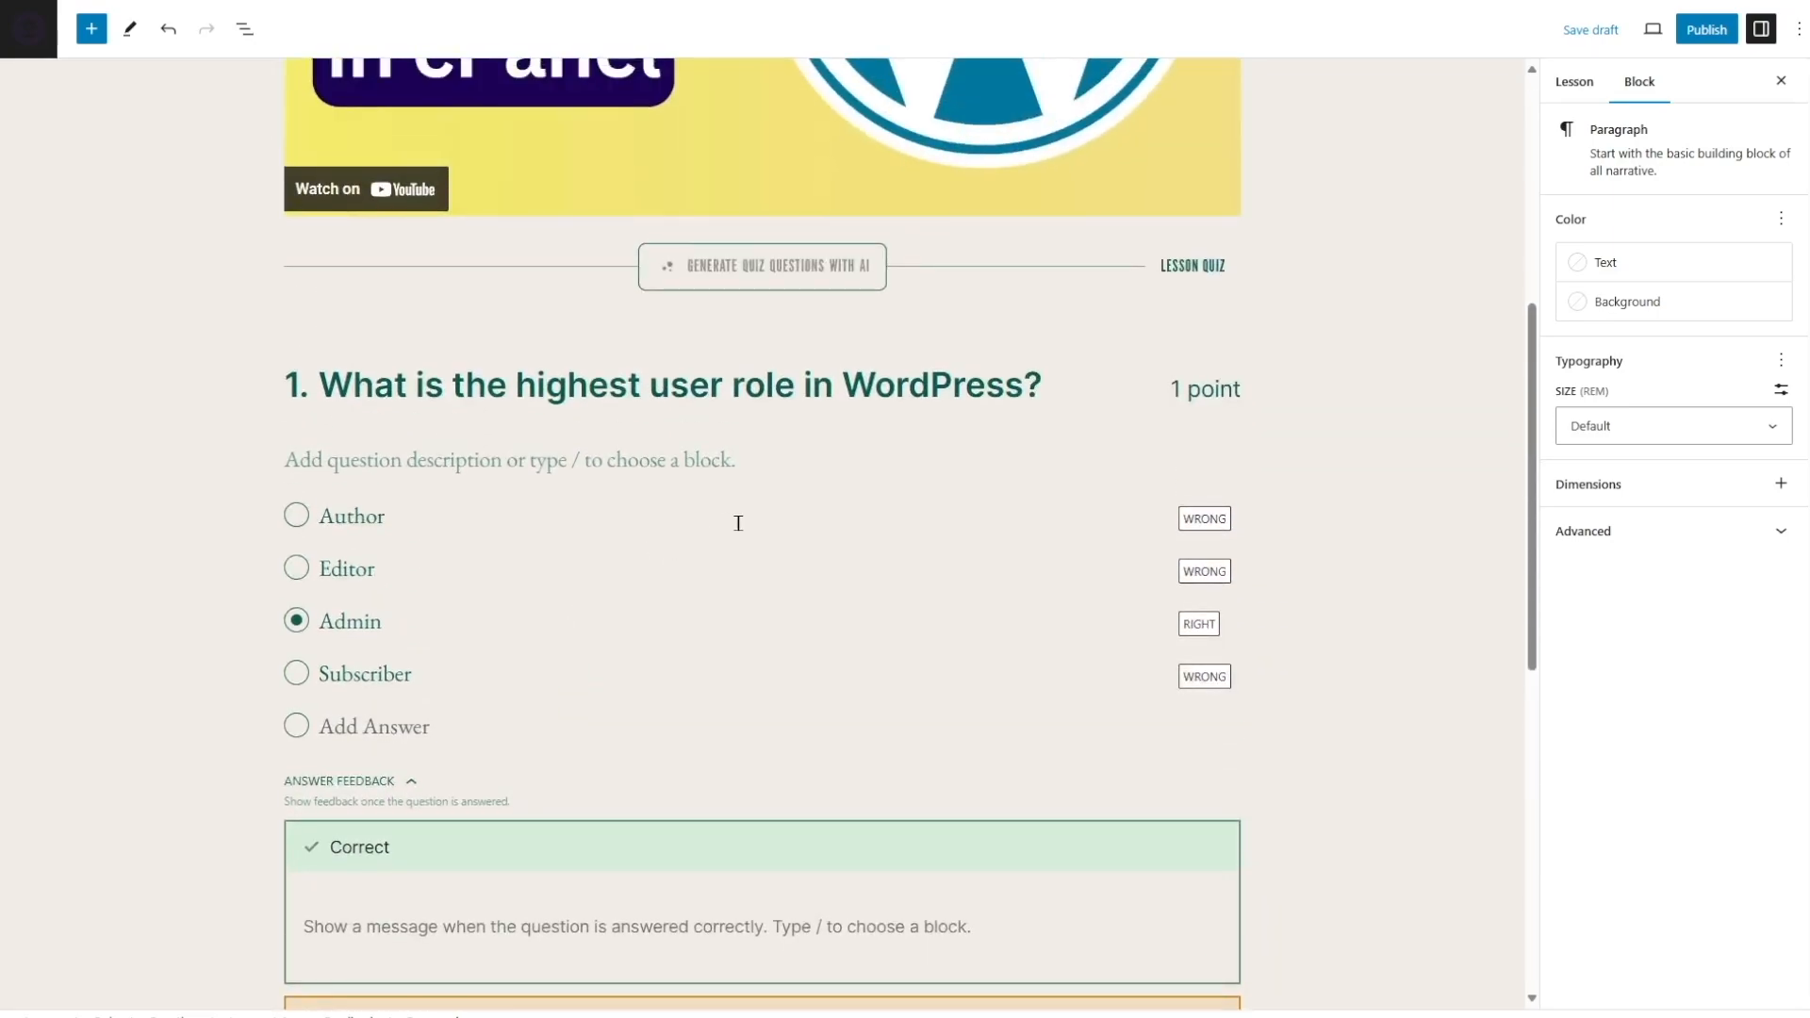
Step: Try a grade of 23 points for the first question and restore it to 1 point
left_click(1214, 427)
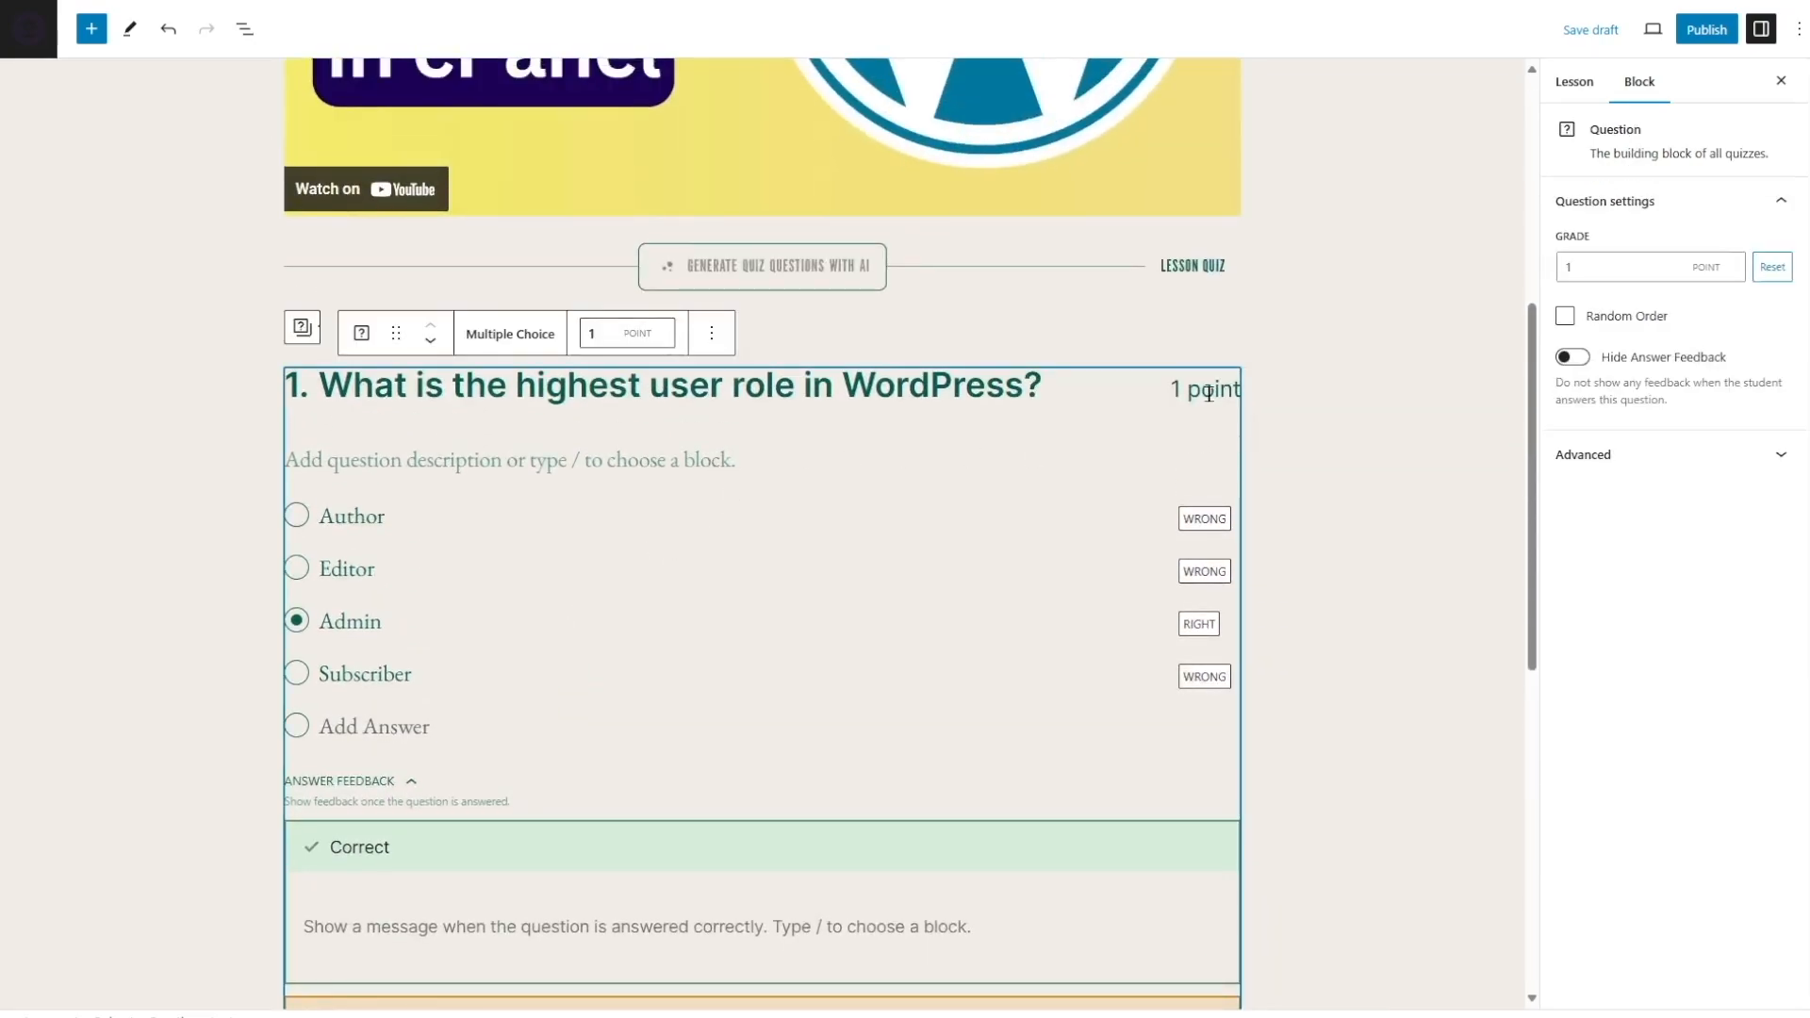
double_click(611, 330)
type("23")
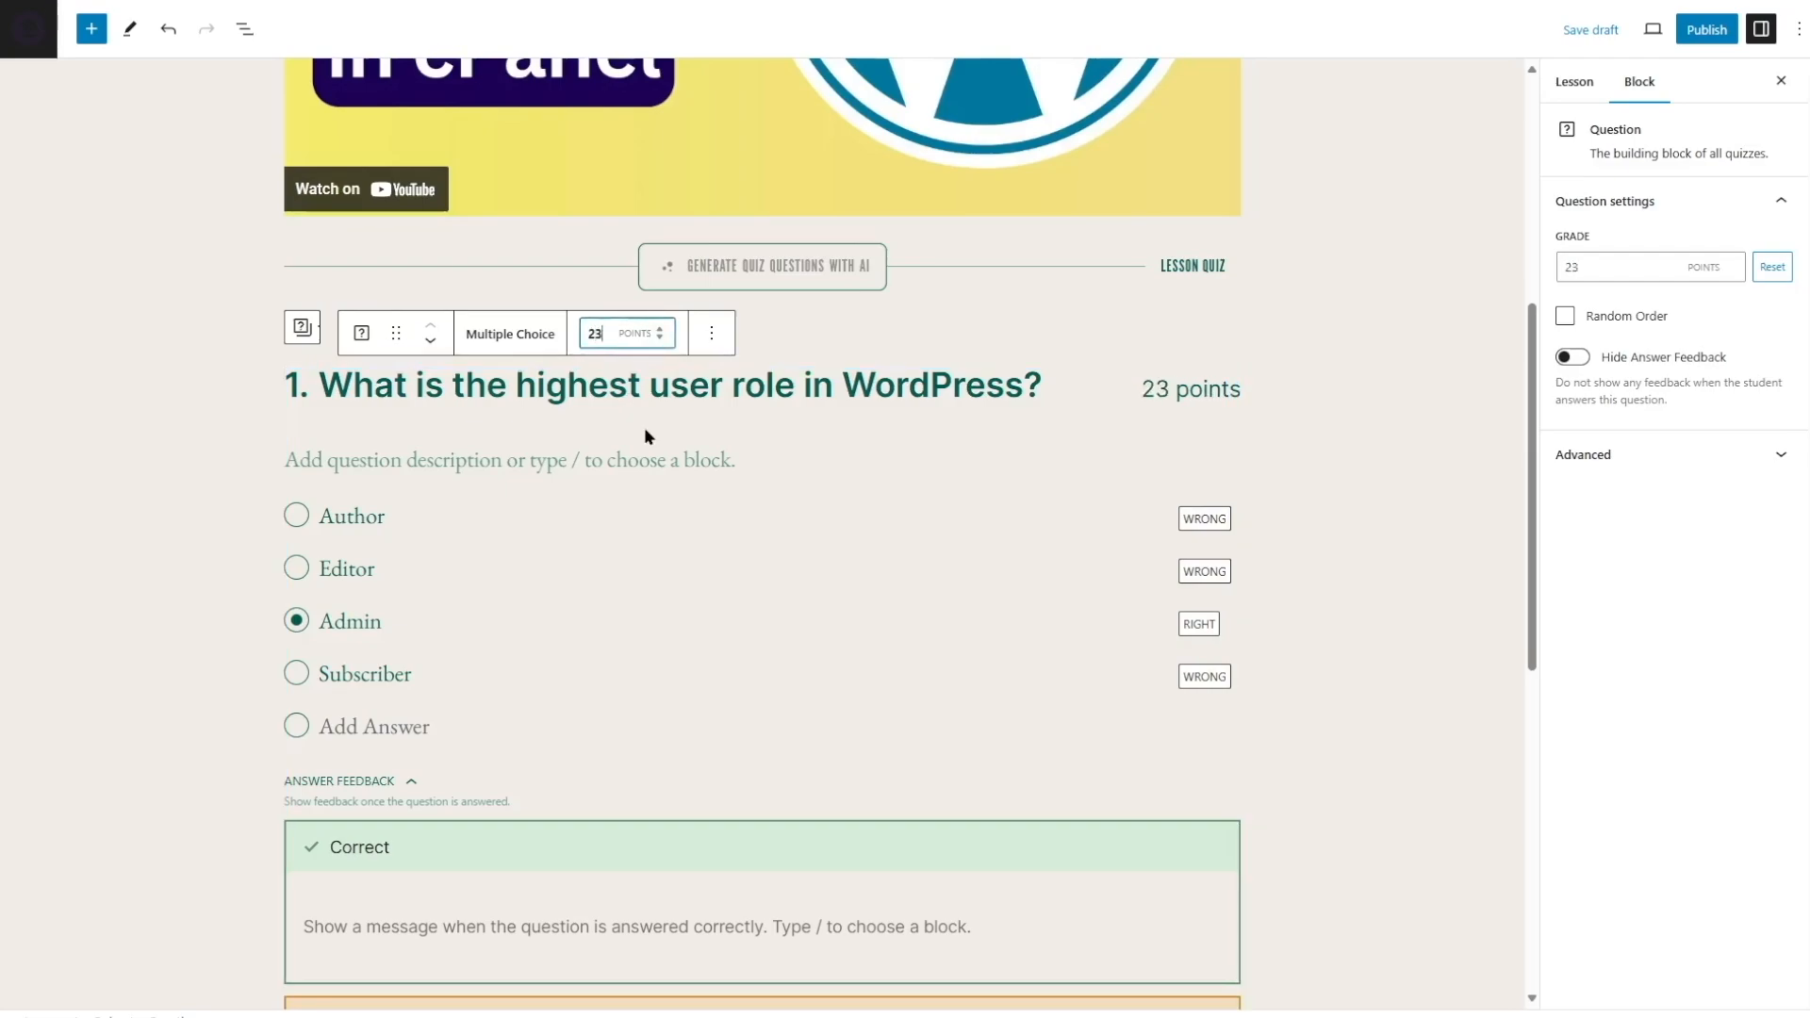
key("BackSpace")
key("BackSpace")
type("0")
key("BackSpace")
type("1")
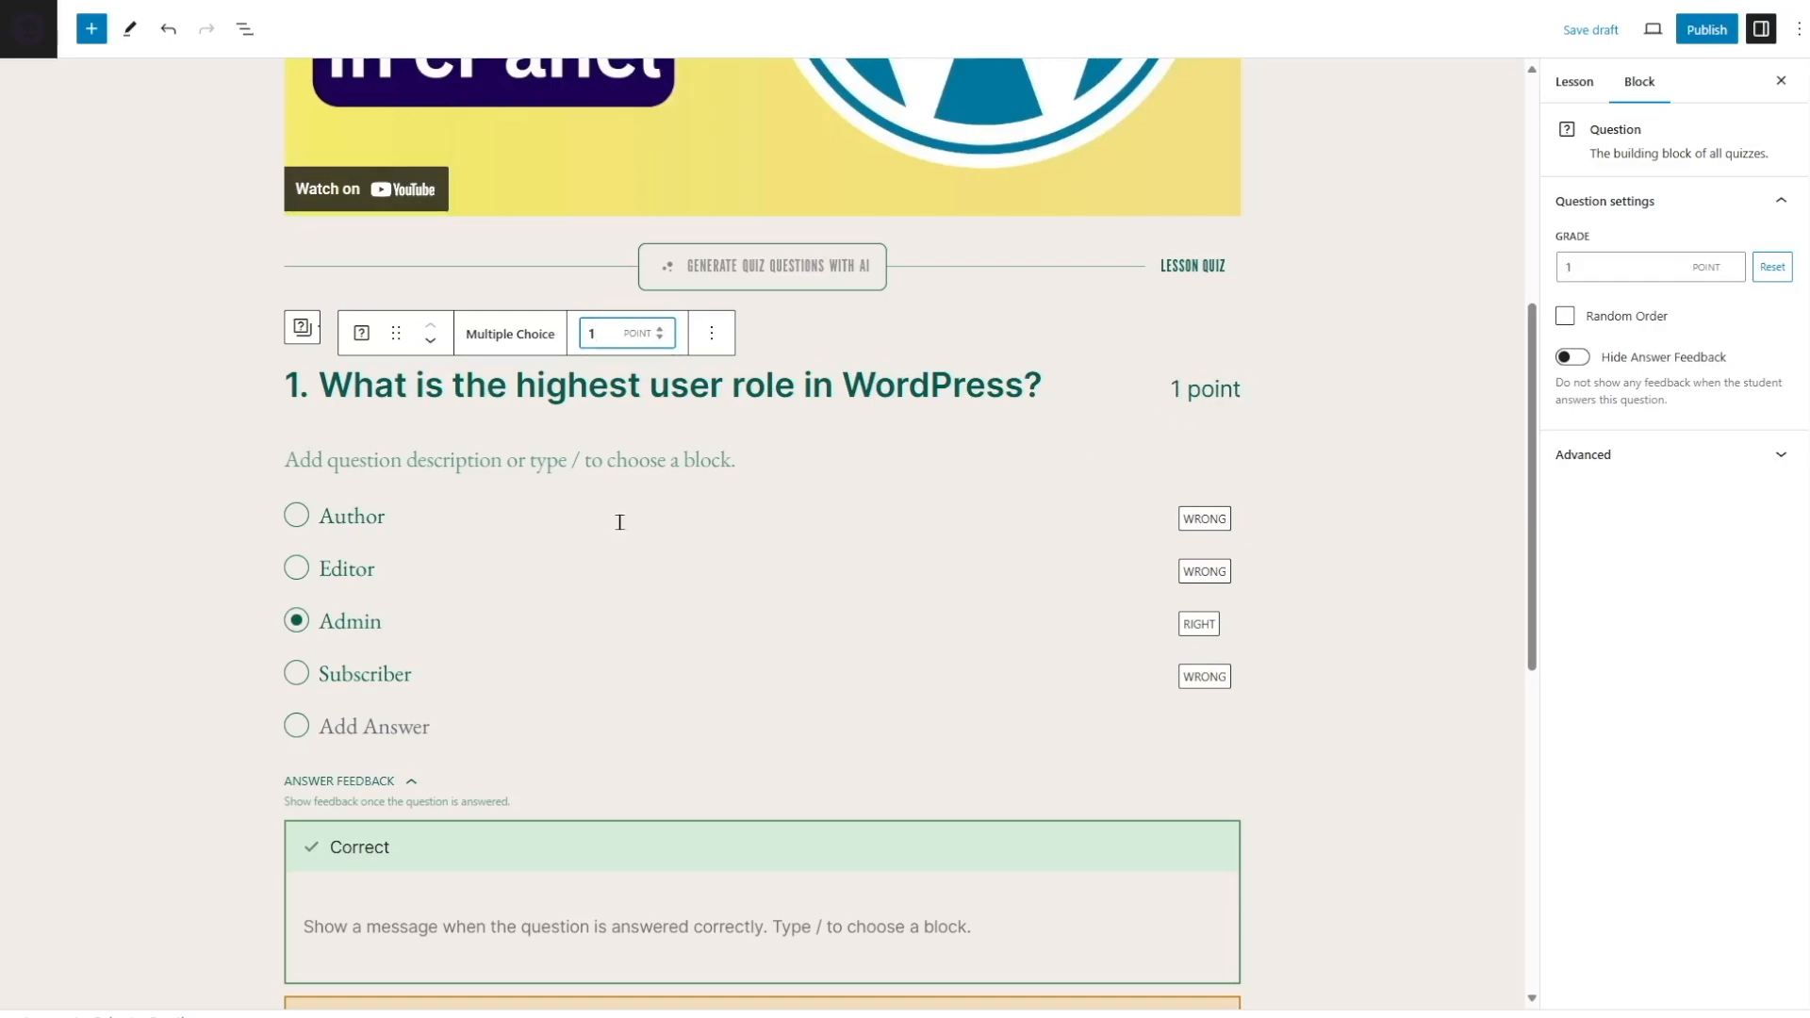
Step: Collapse the answer feedback section below the first question's answers
scroll(542, 607, "down", 4)
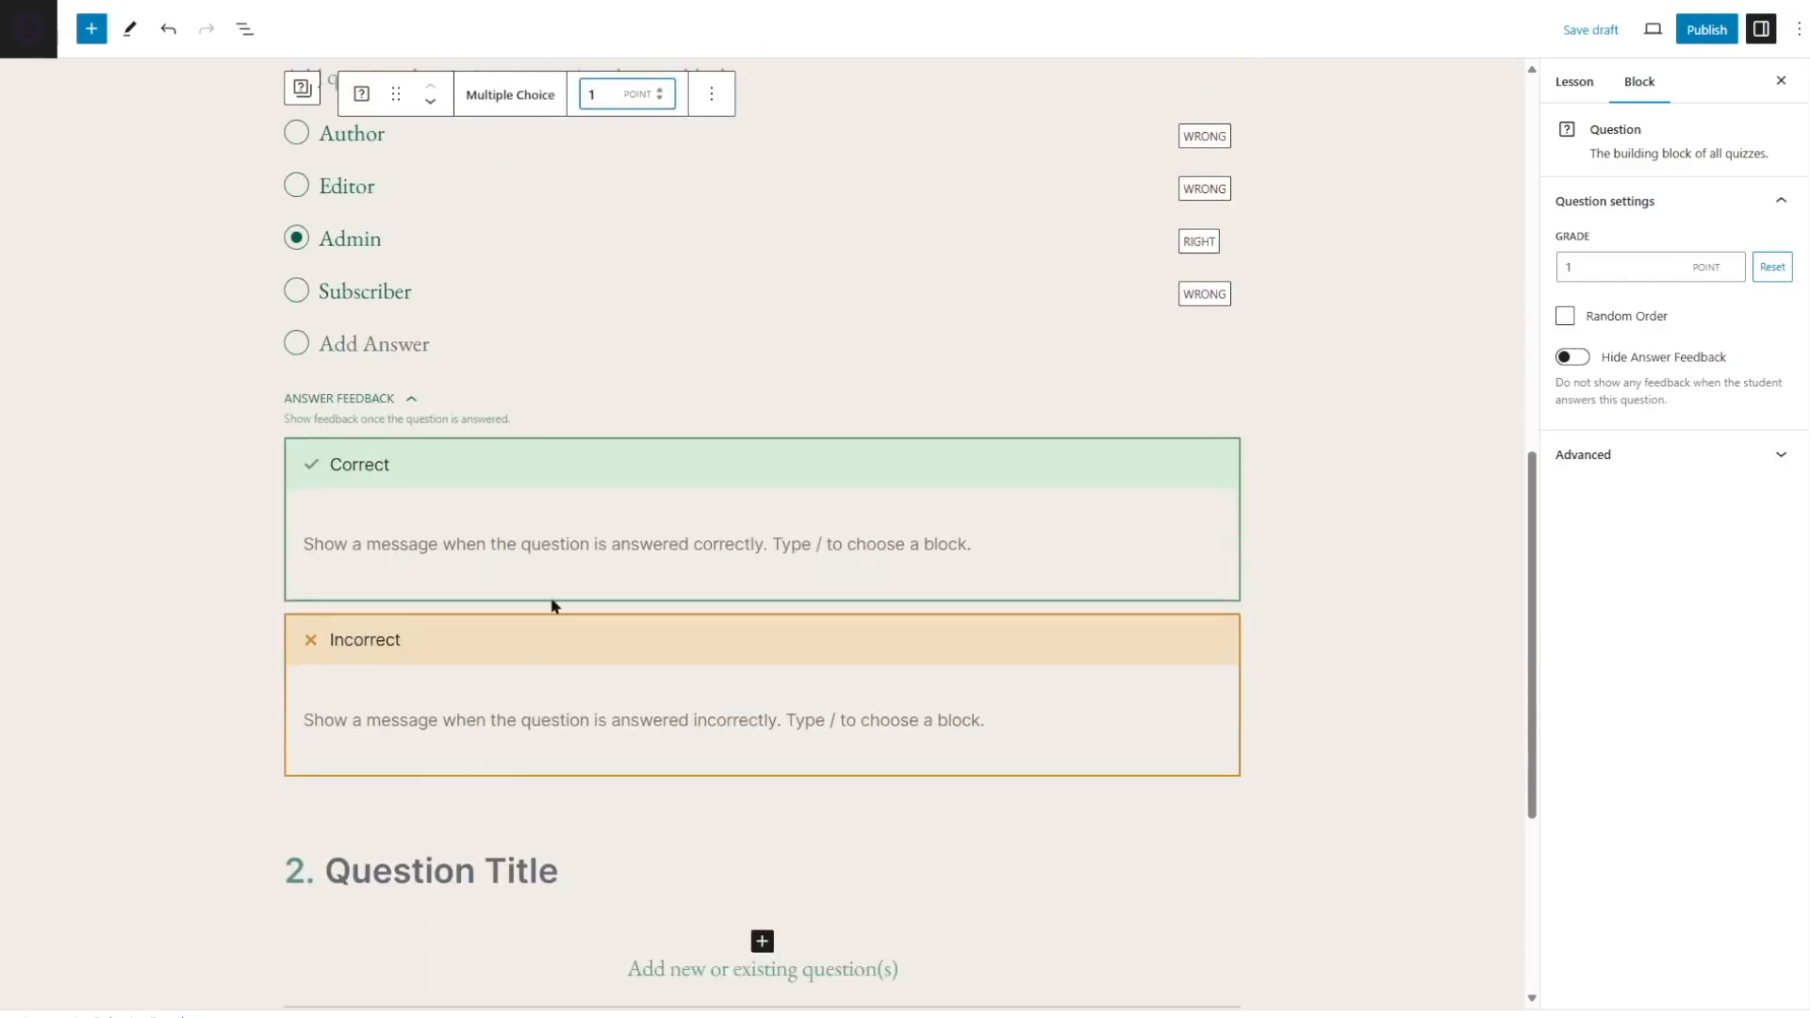
scroll(660, 575, "up", 2)
scroll(1095, 589, "up", 3)
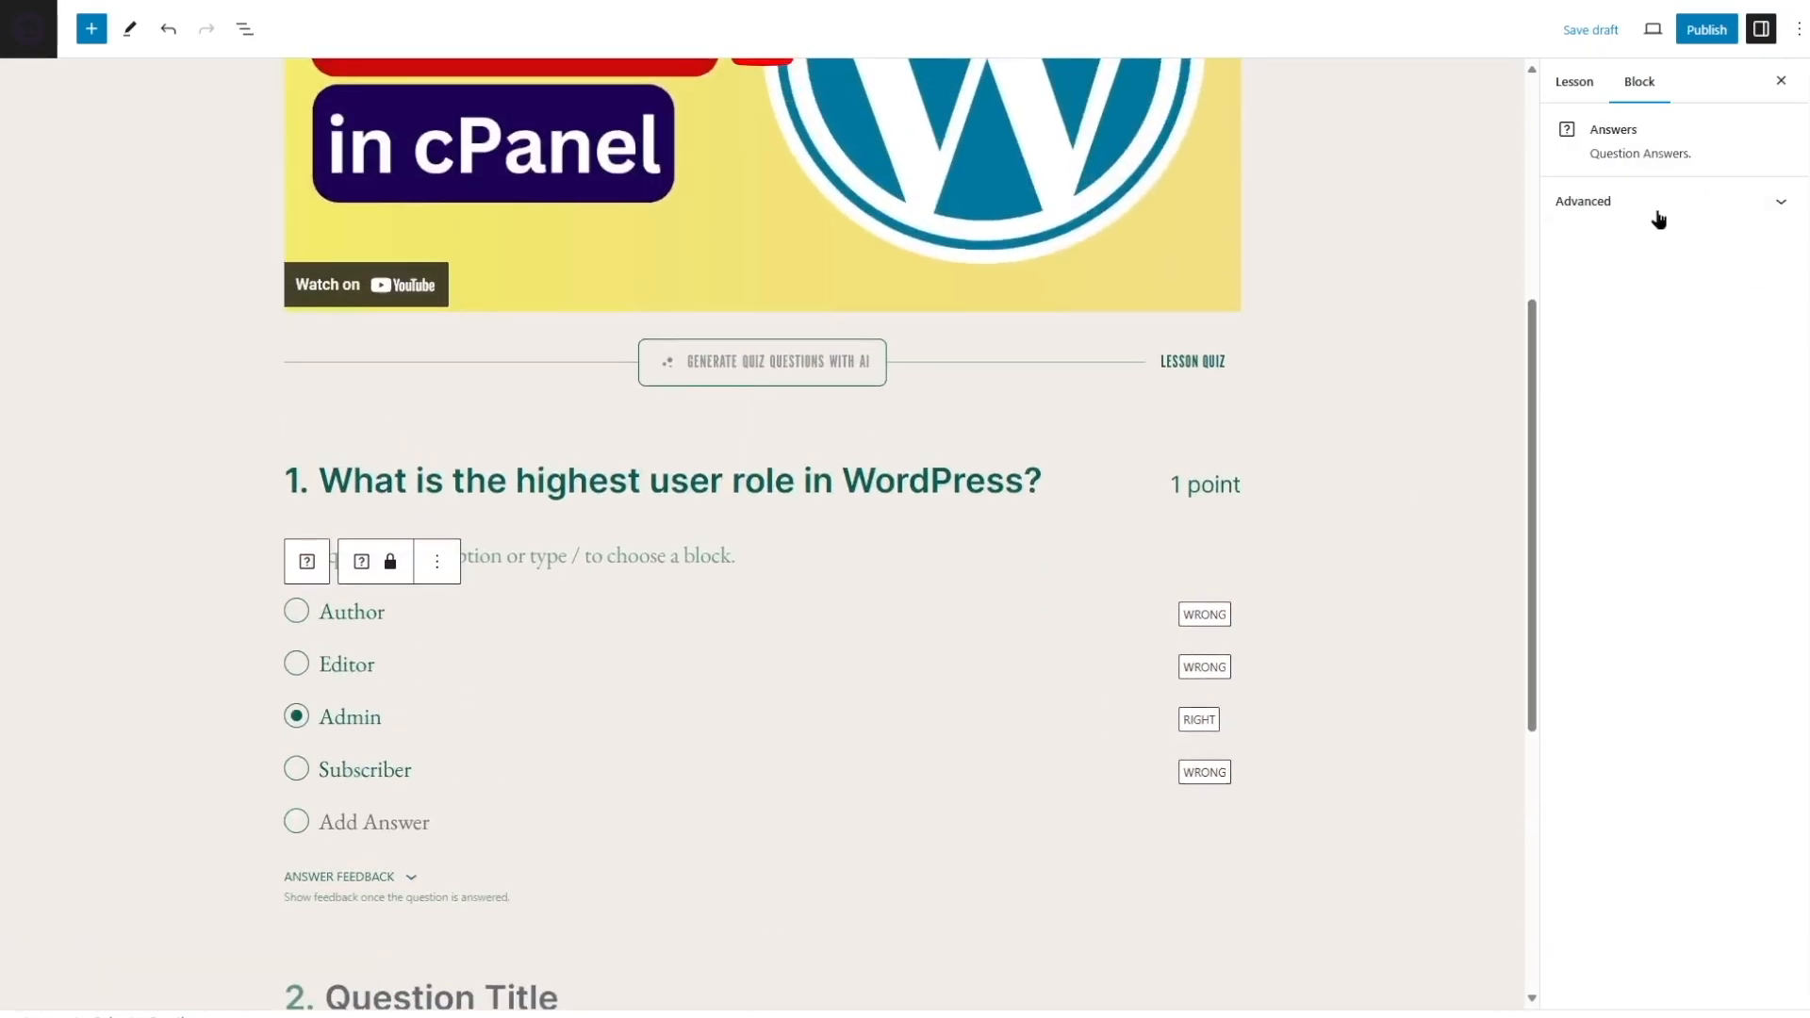
Step: Turn off random answer order for the first quiz question
left_click(707, 594)
left_click(1565, 316)
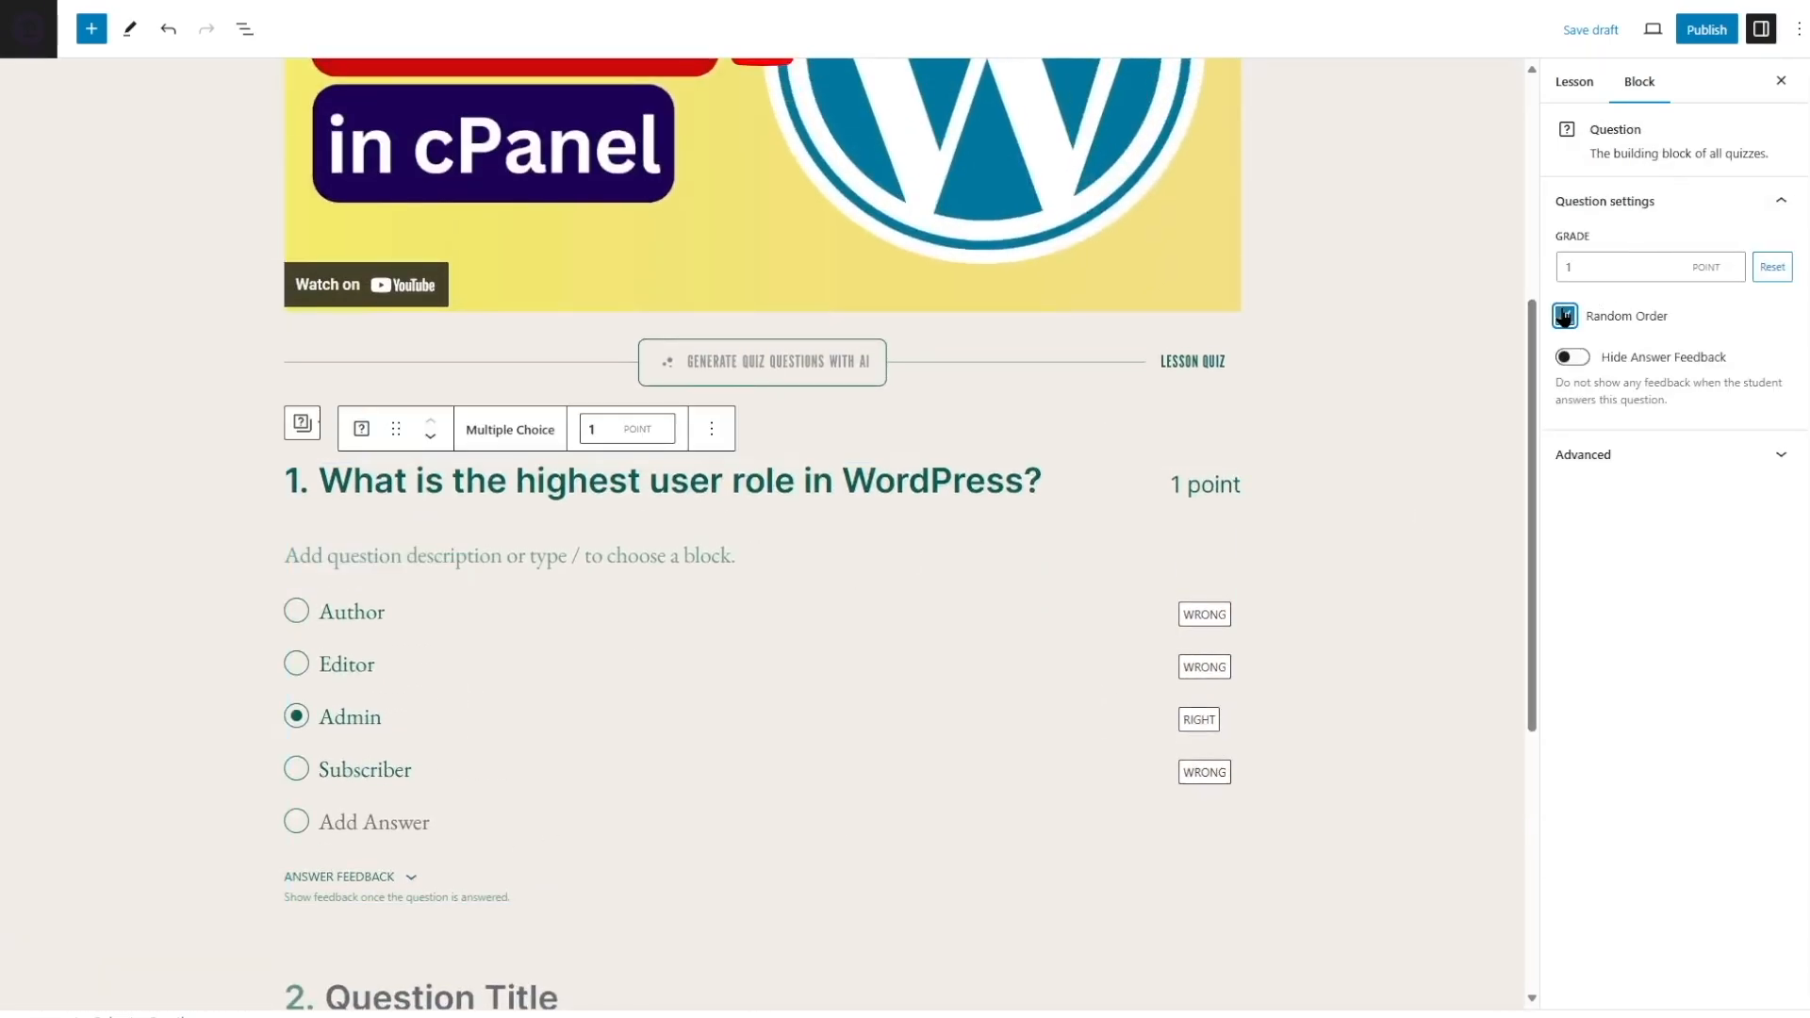
left_click(1565, 316)
left_click(782, 553)
scroll(781, 554, "down", 1)
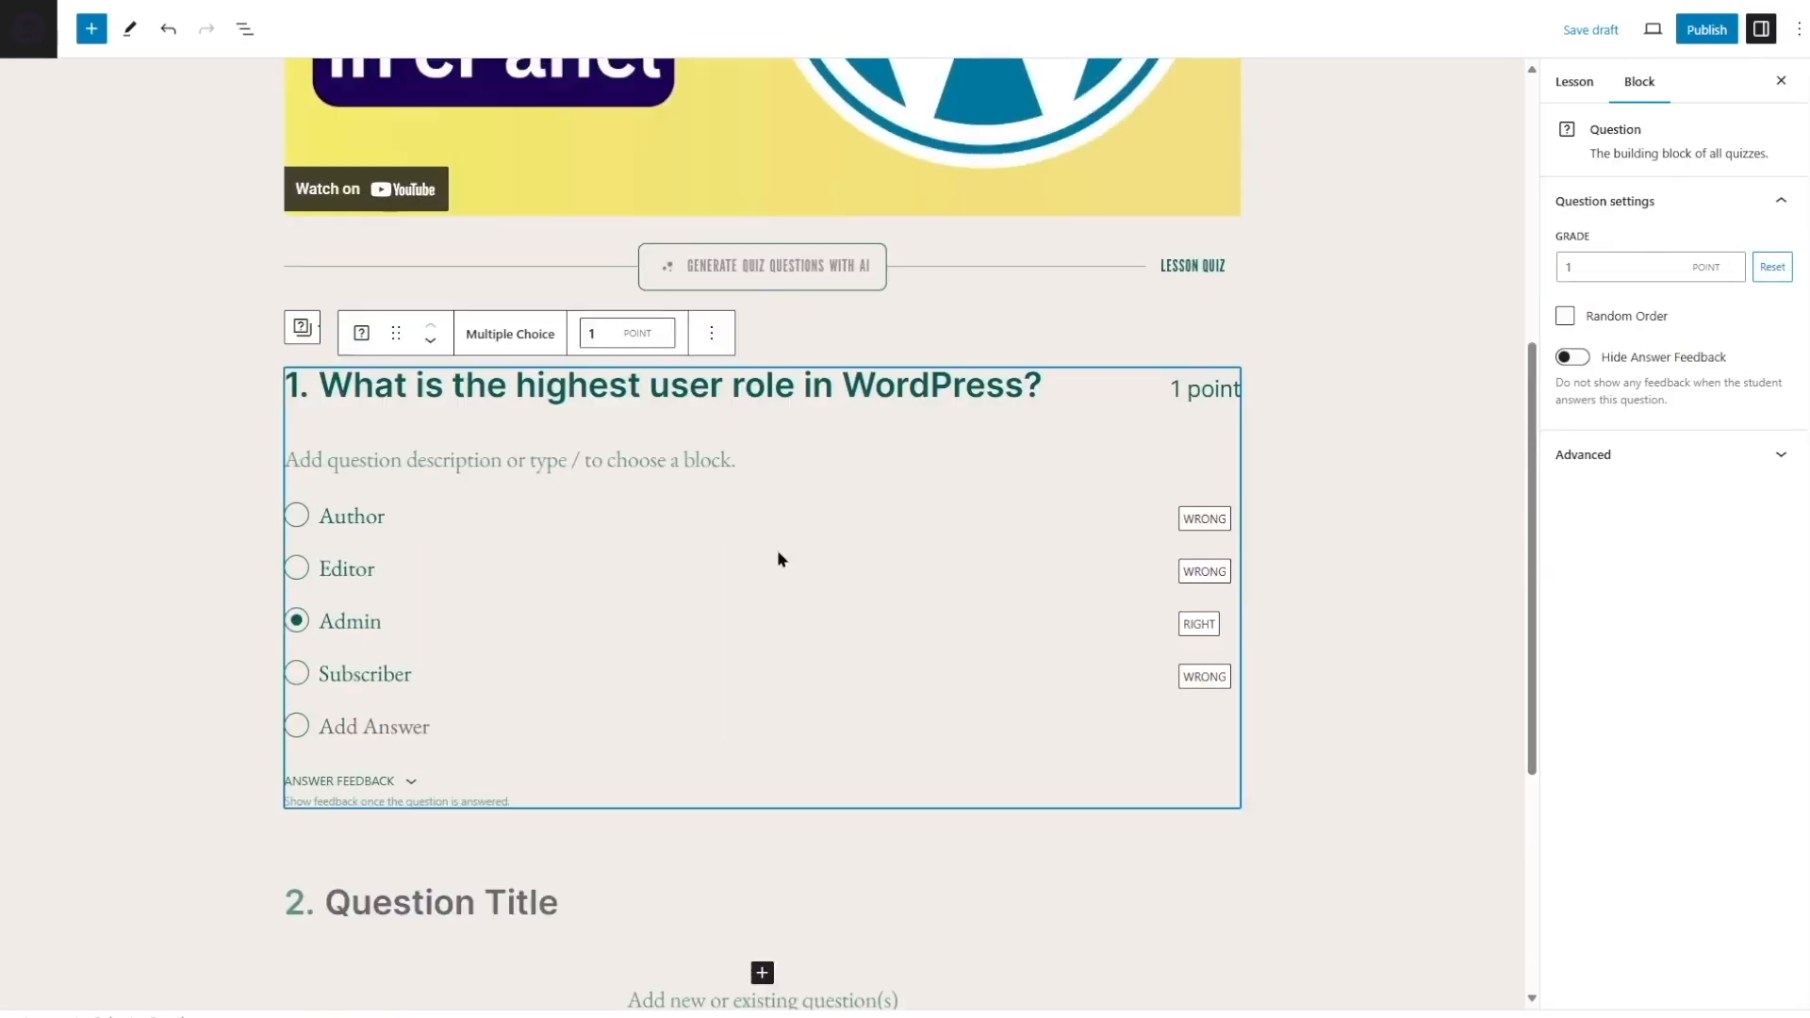
Step: Open the quiz settings and allow retakes, leaving Auto Grade off
scroll(949, 444, "down", 3)
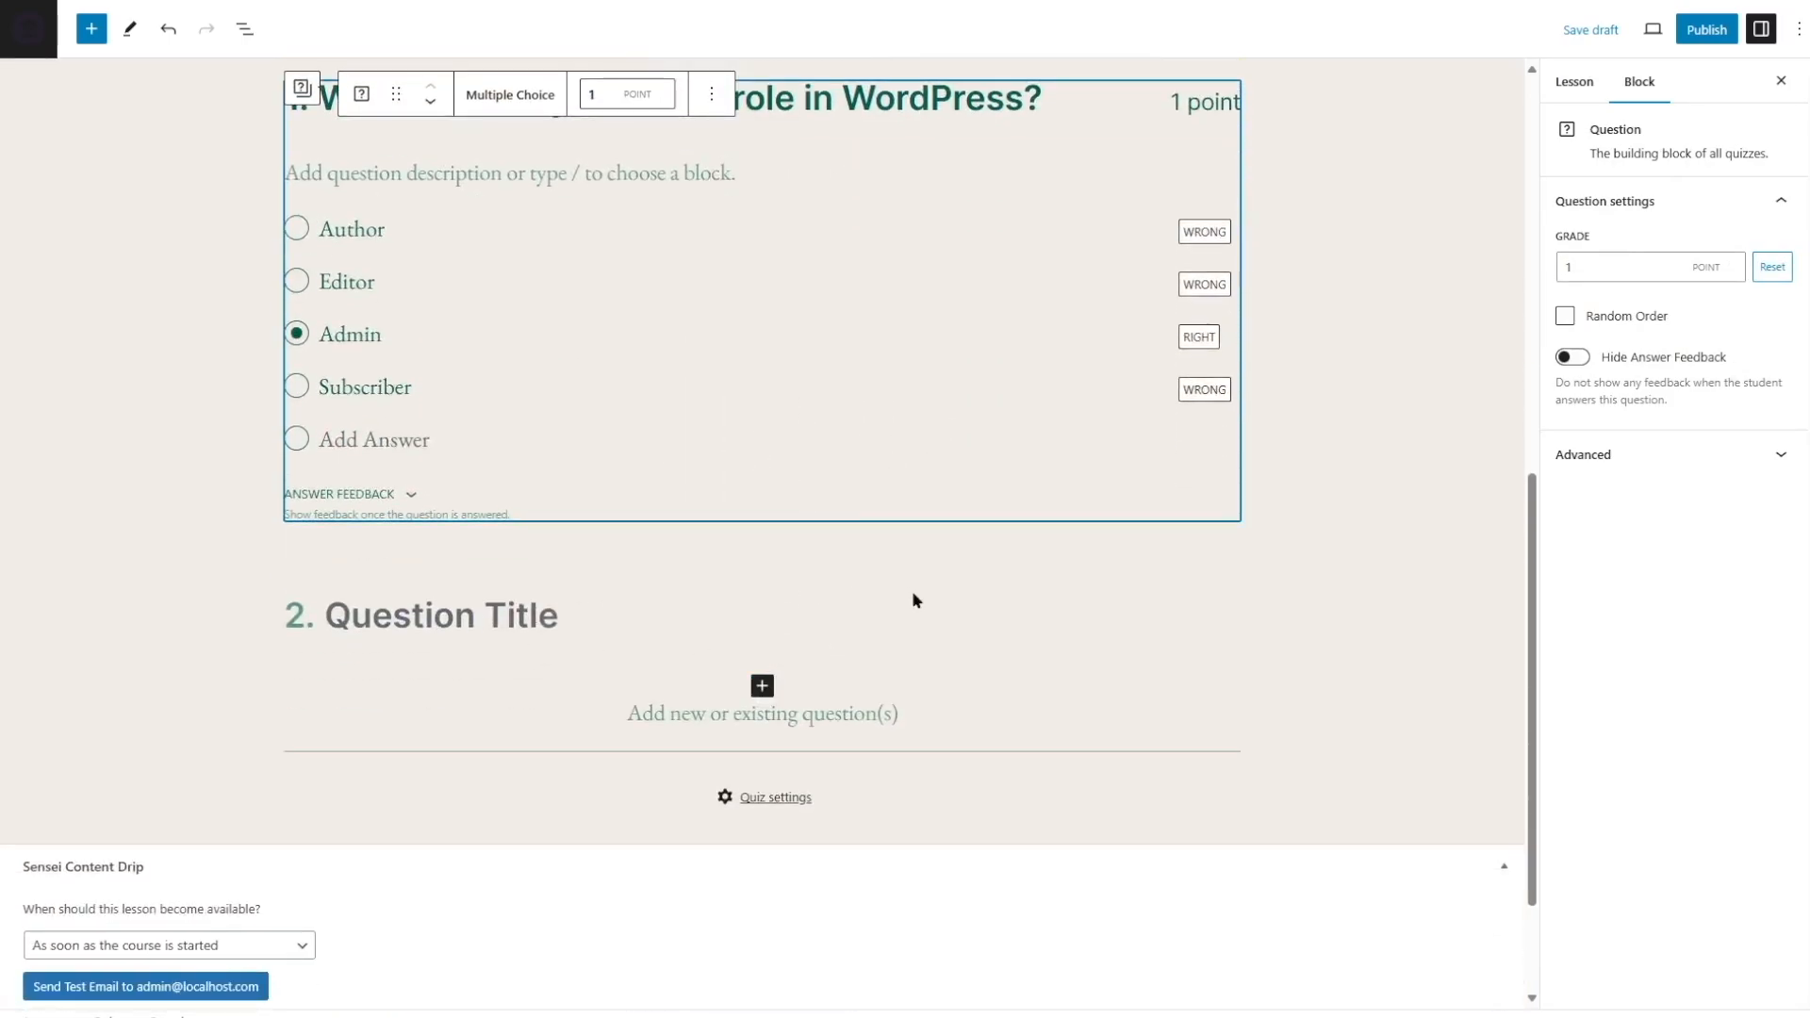
left_click(769, 801)
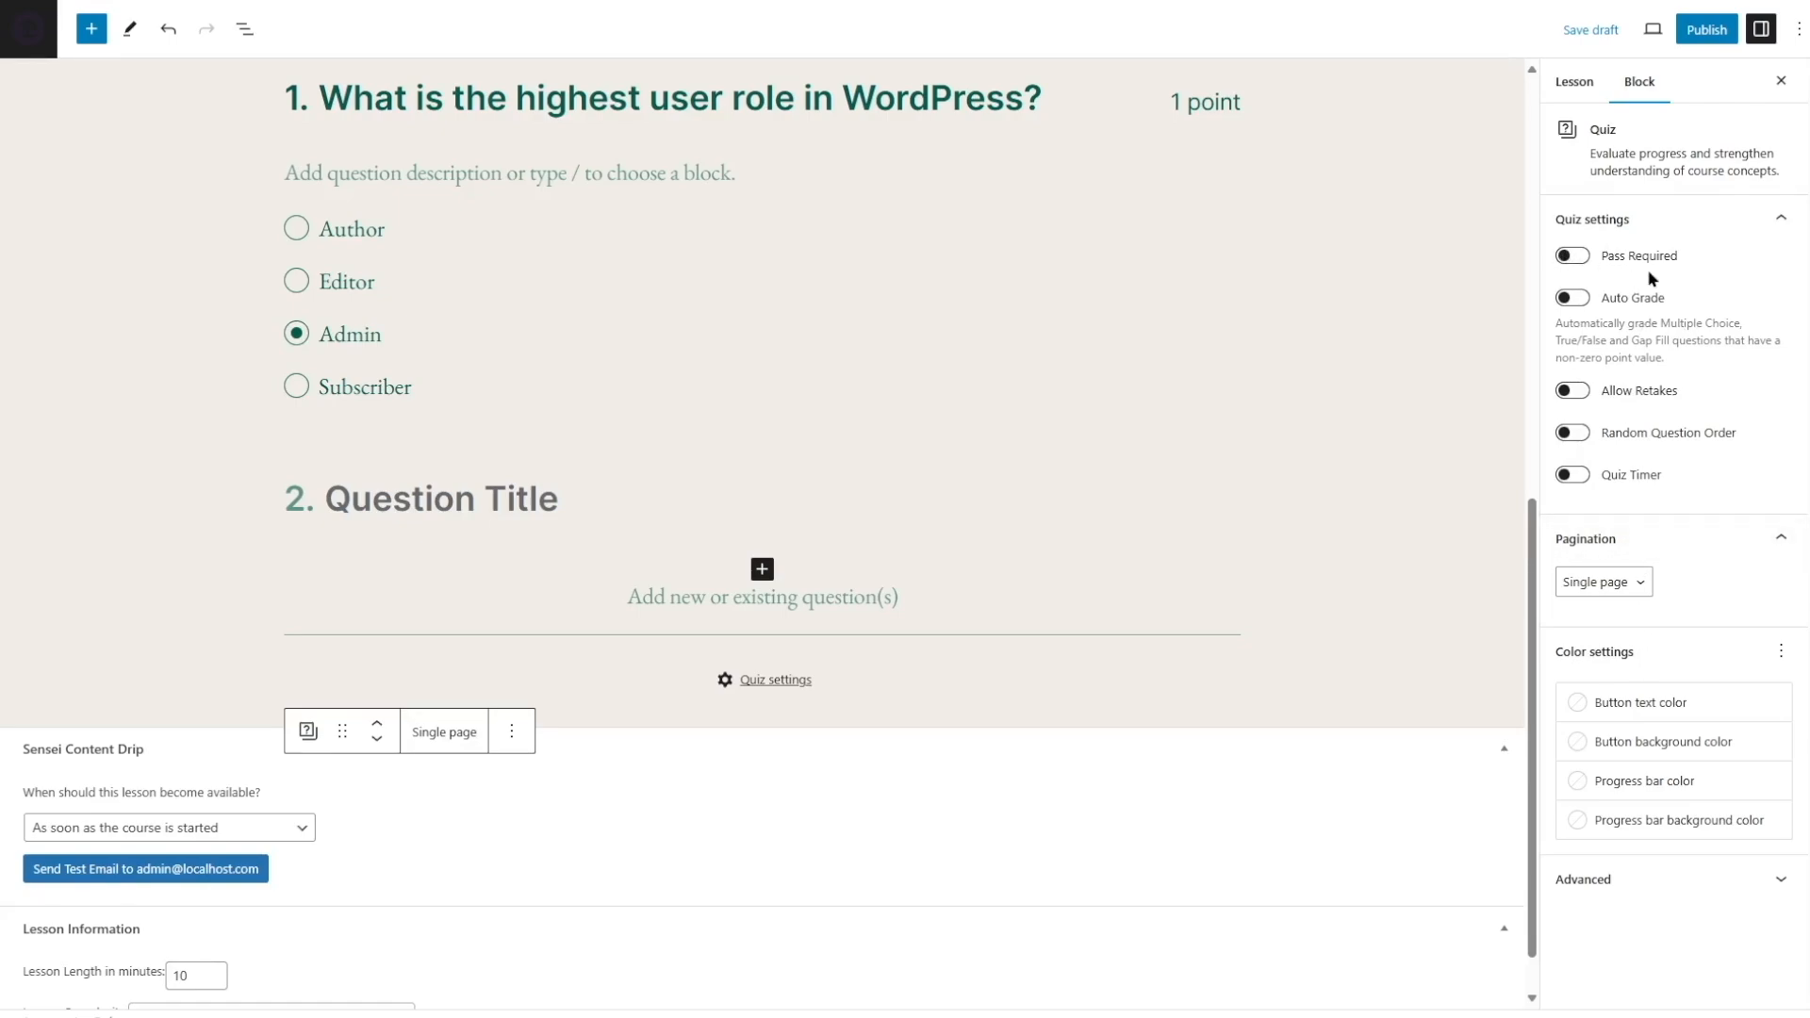
scroll(691, 566, "up", 2)
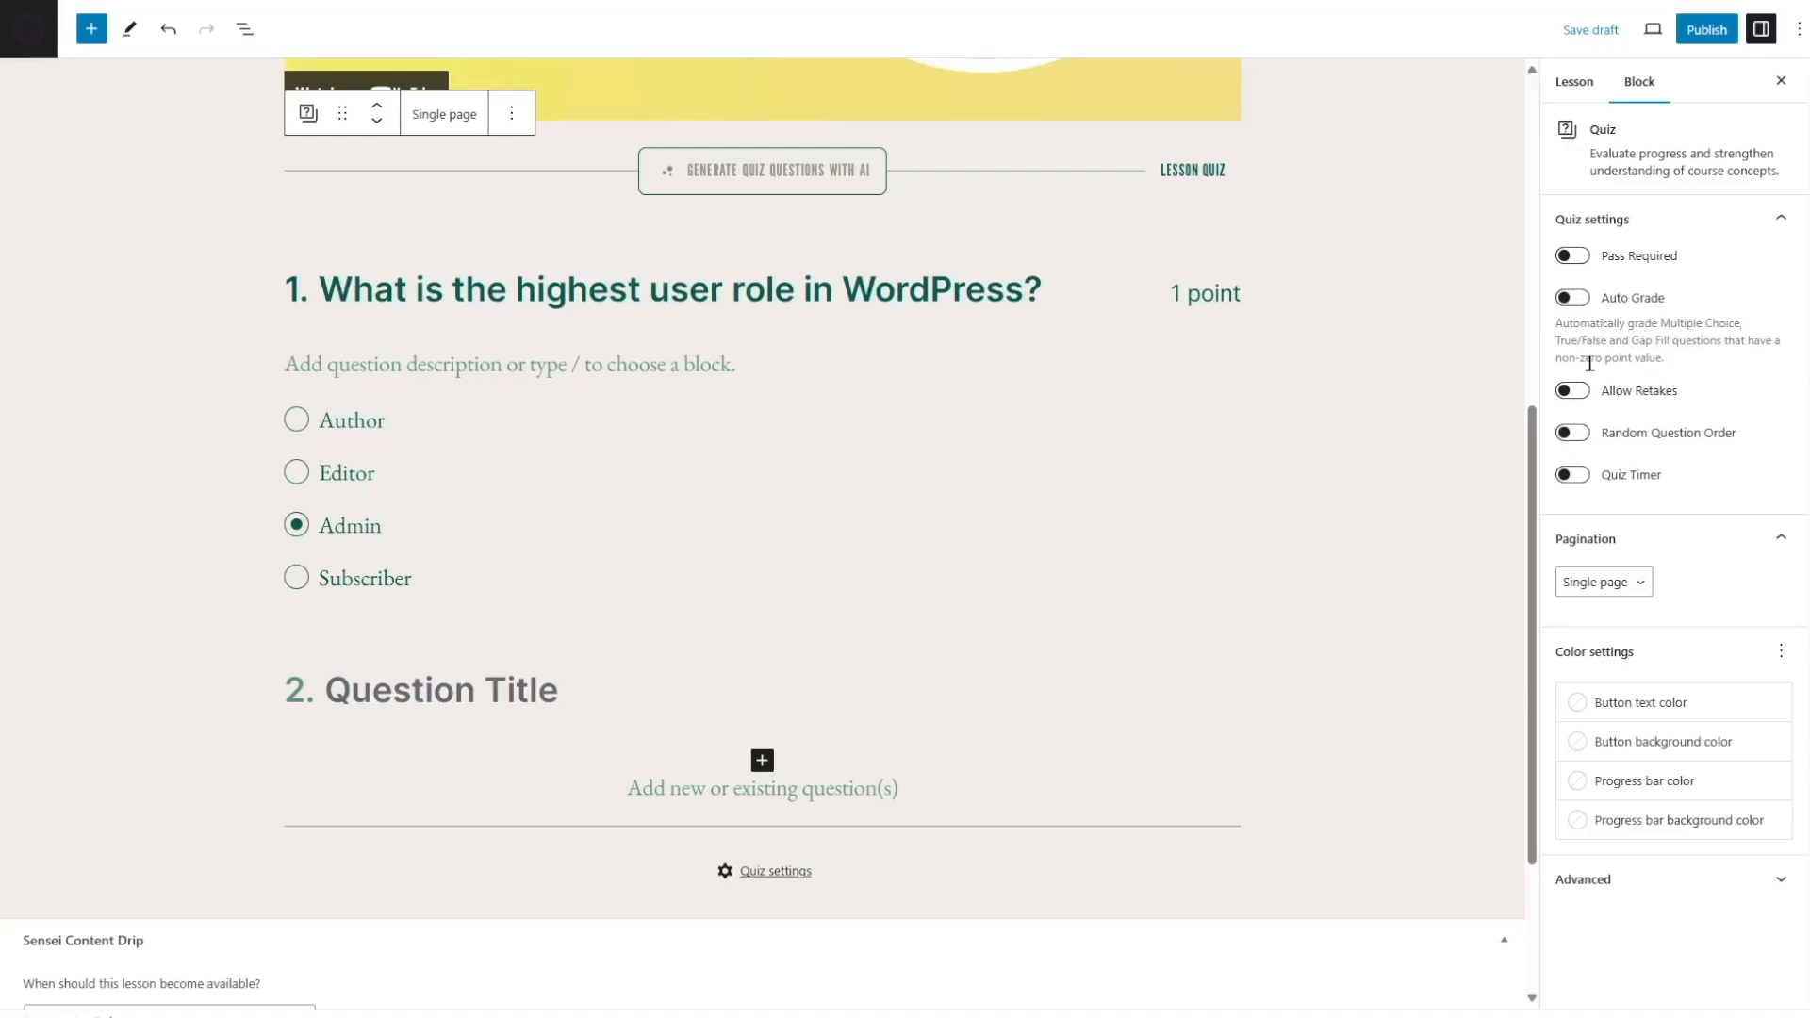
left_click(1584, 300)
left_click(1588, 313)
left_click(1588, 396)
Step: Try the quiz timer option and switch it off again
left_click(1580, 477)
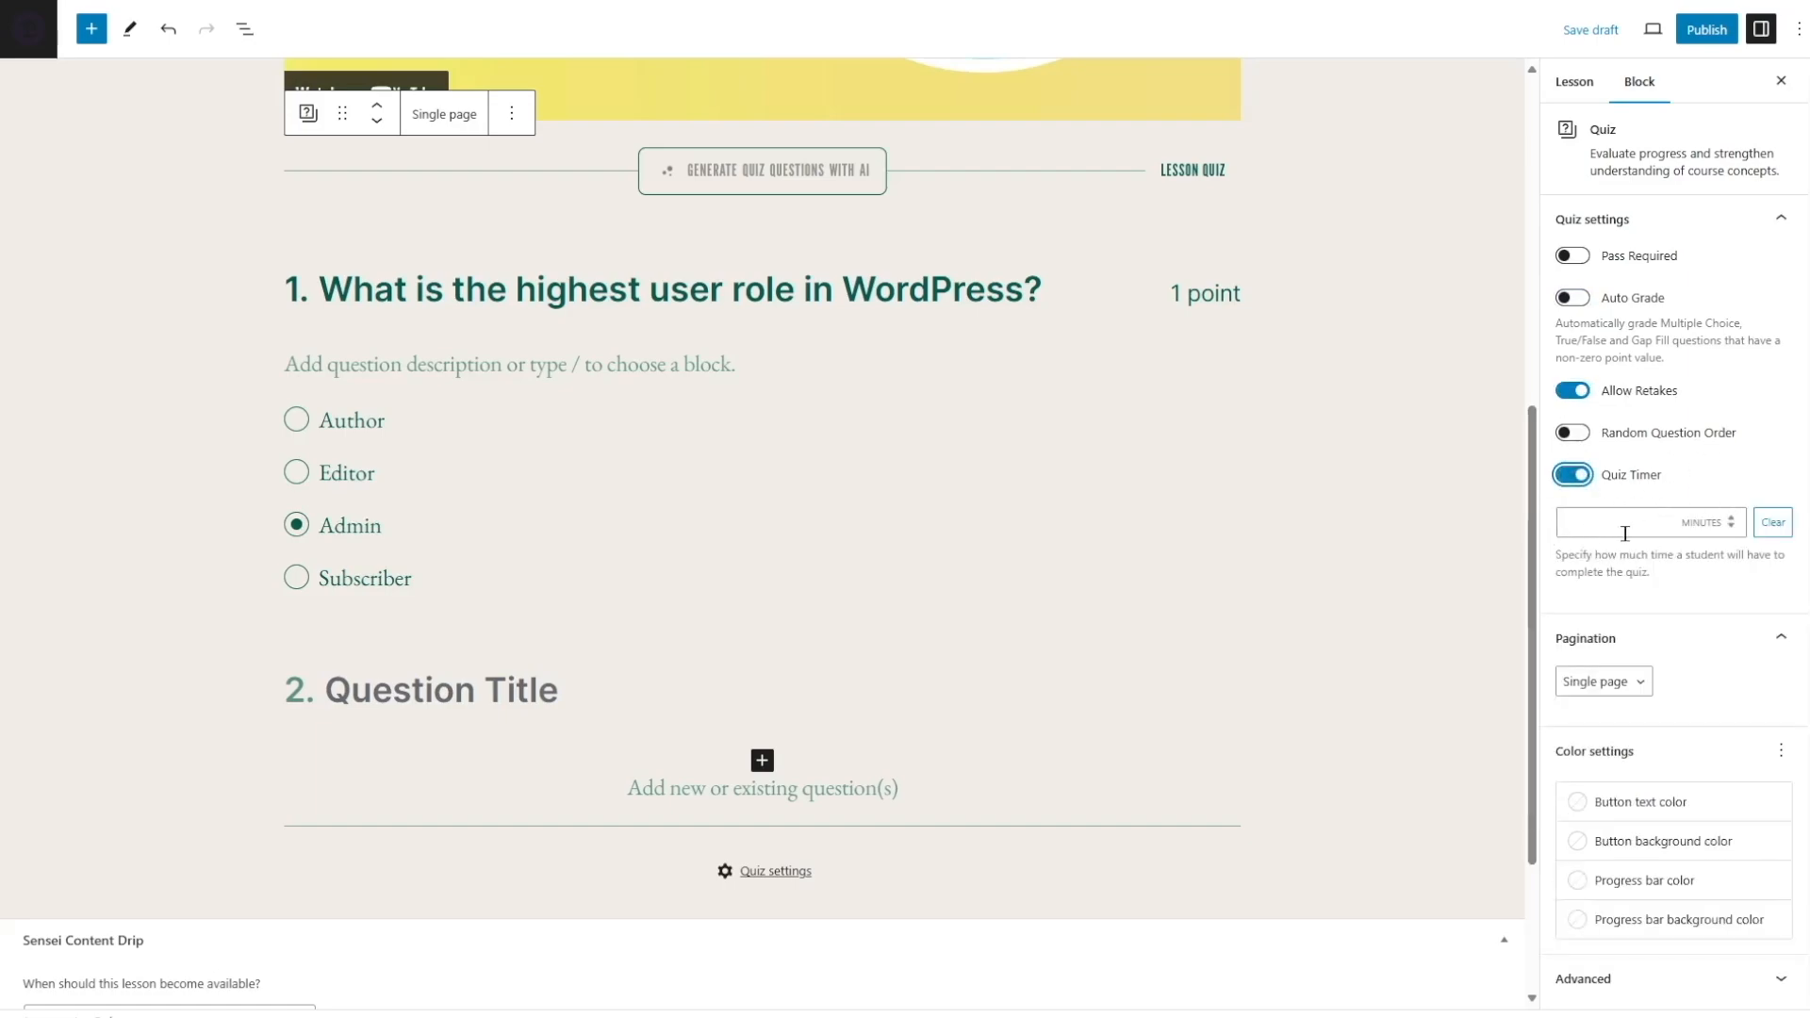
left_click(1572, 475)
scroll(965, 610, "down", 1)
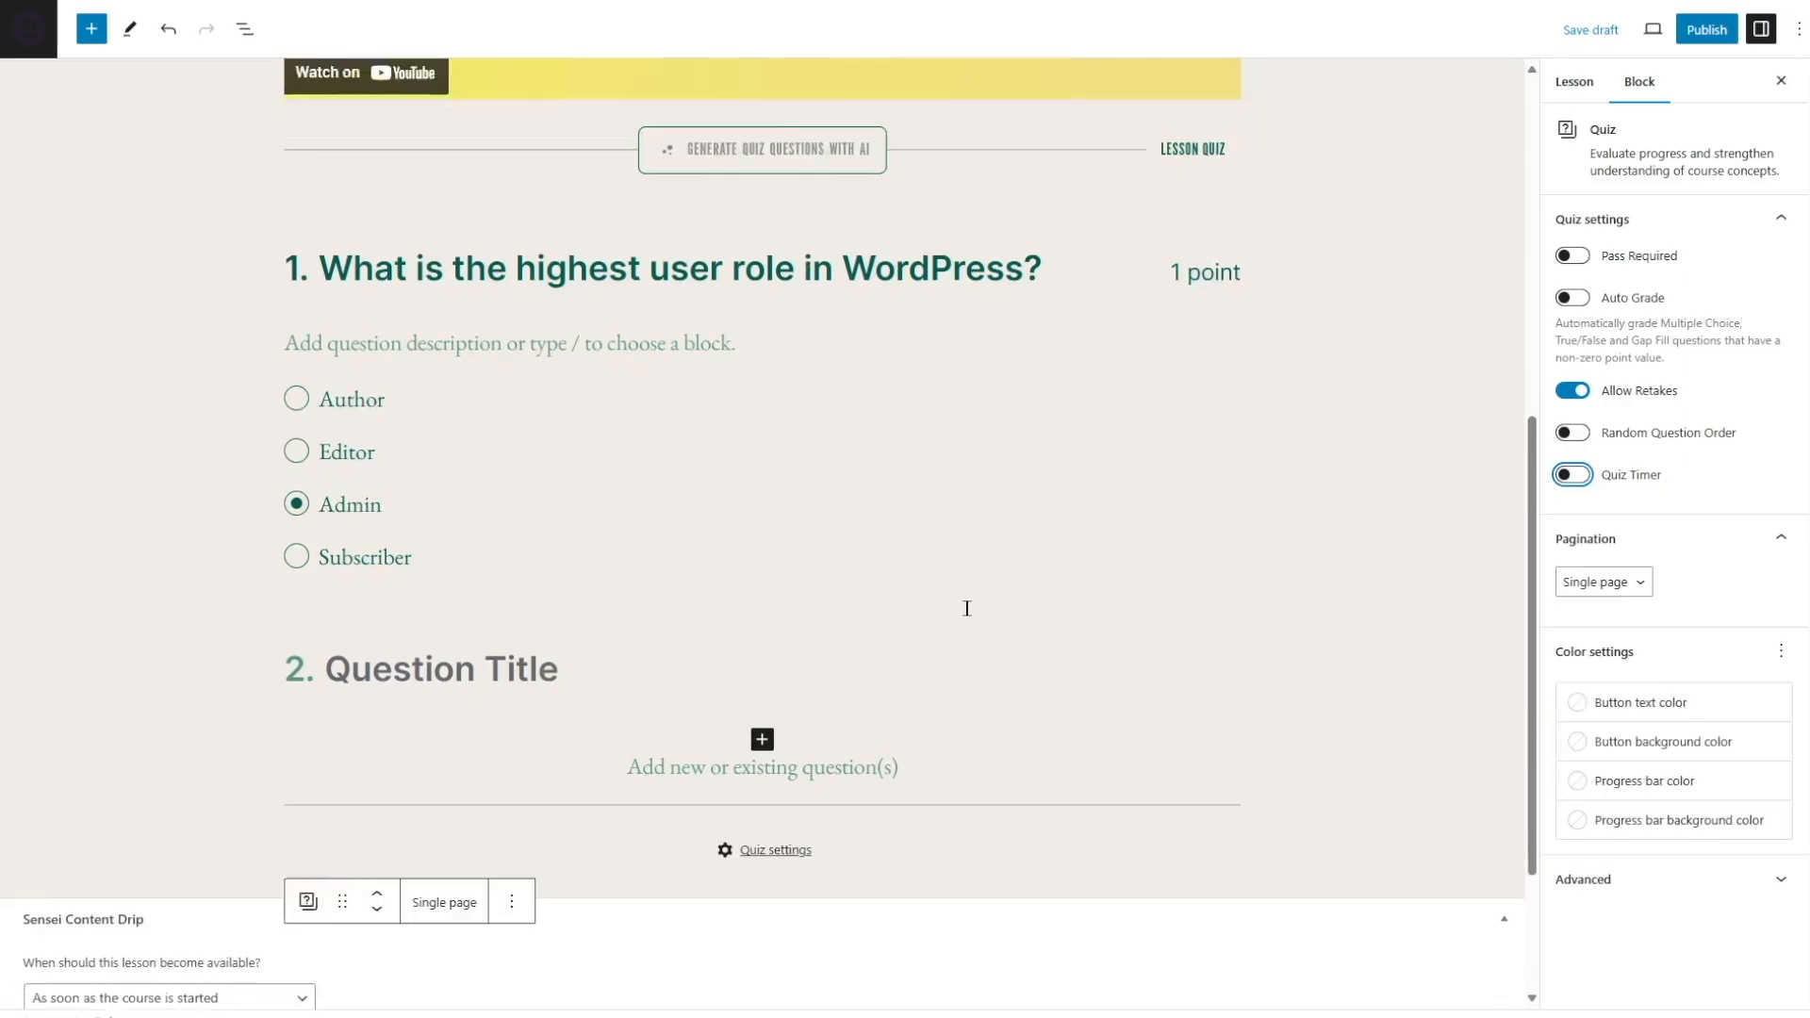
Step: Save the lesson as a draft and preview its text, video and quiz access on the site
scroll(1313, 525, "up", 4)
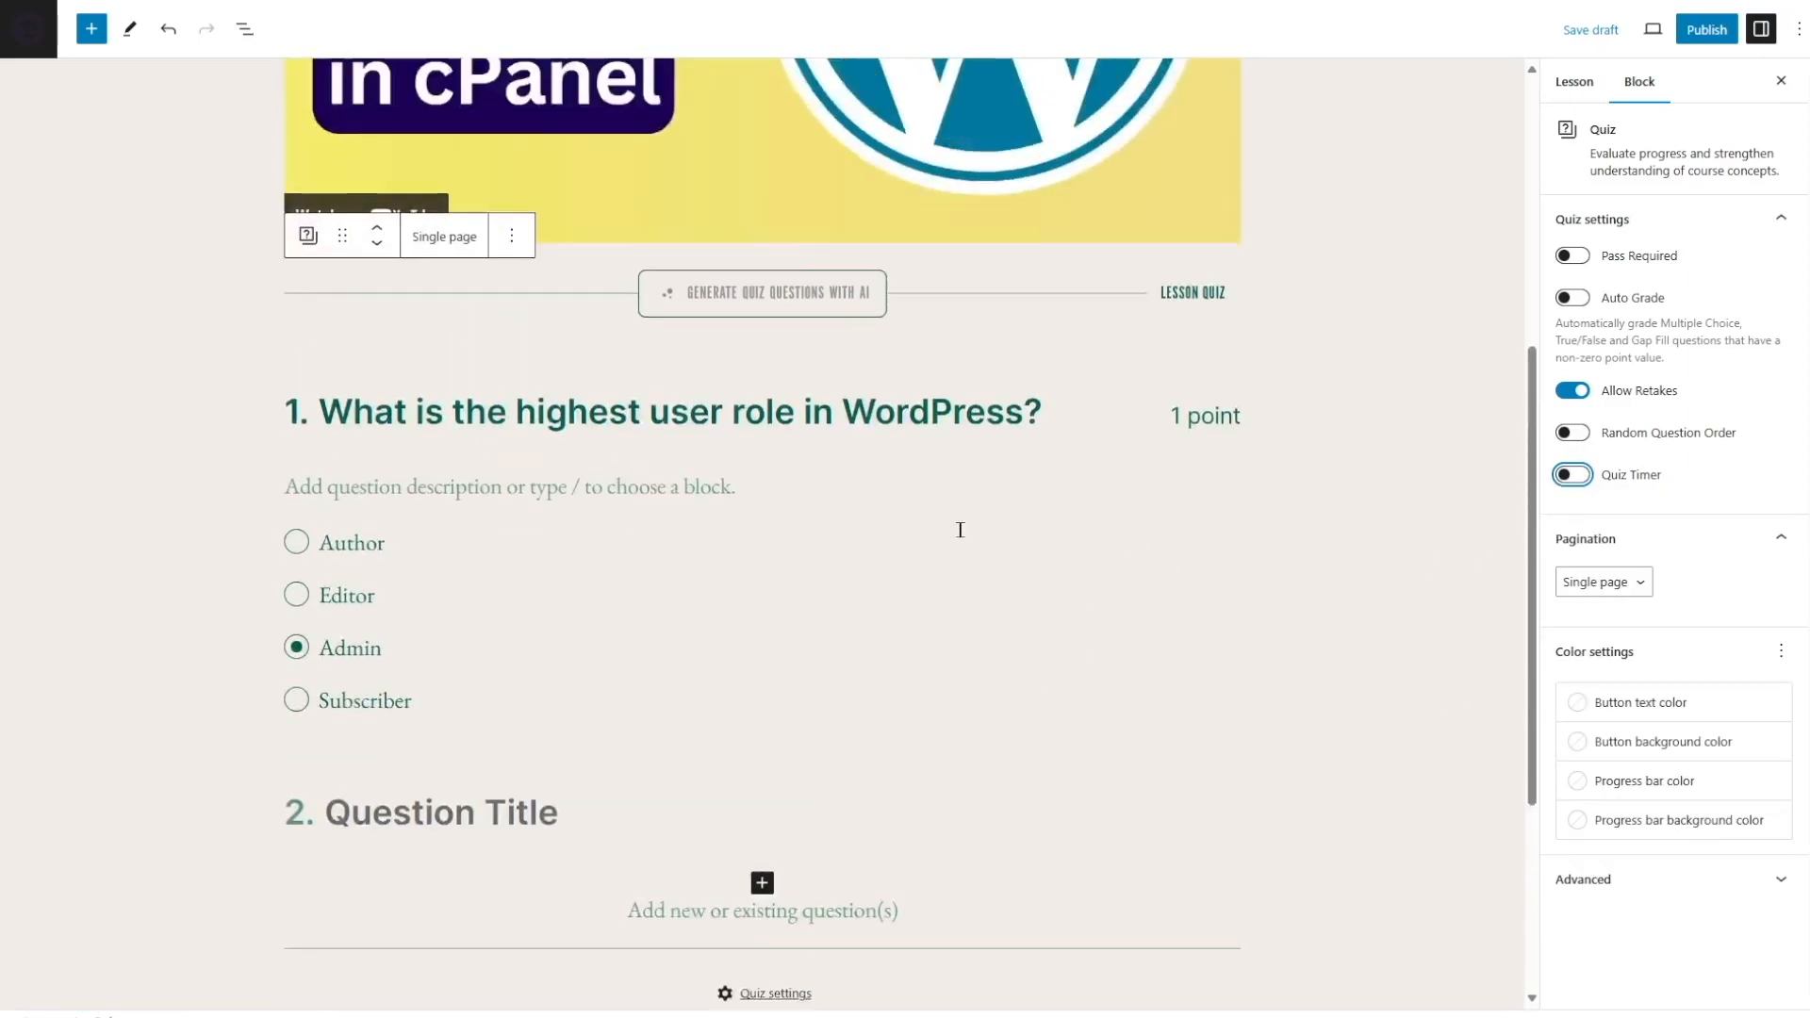
left_click(1600, 37)
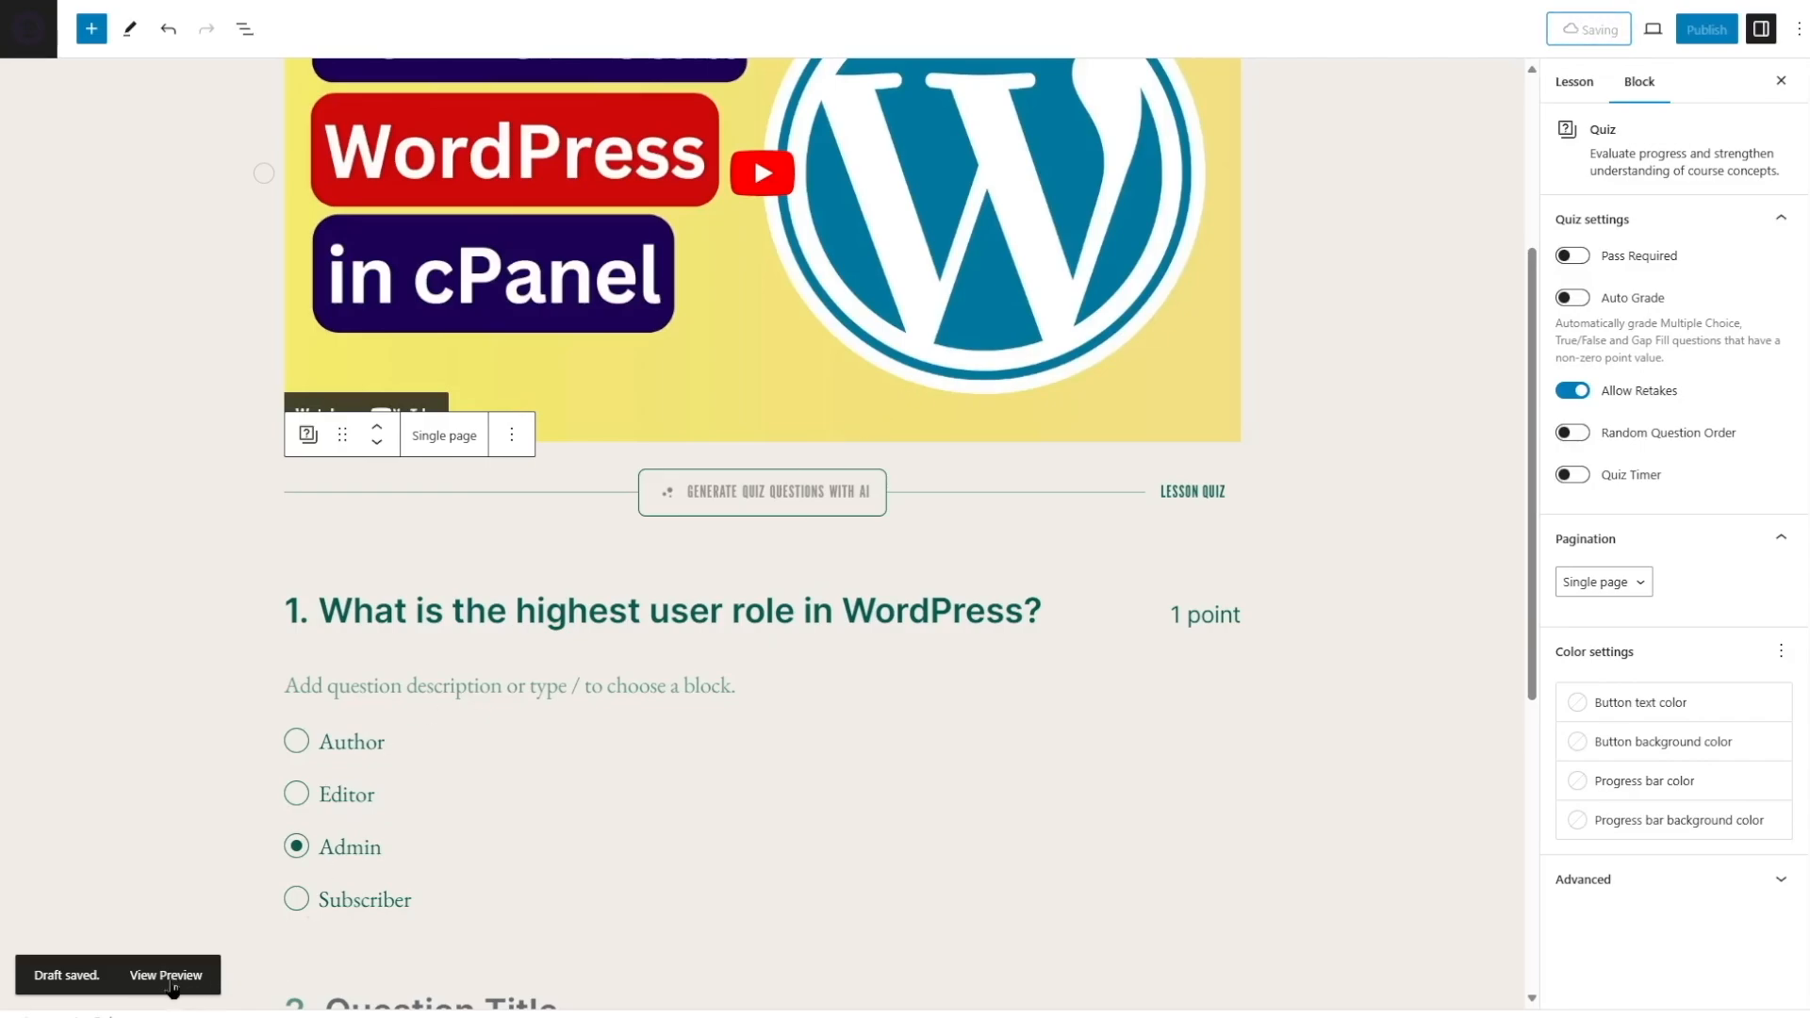
left_click(171, 977)
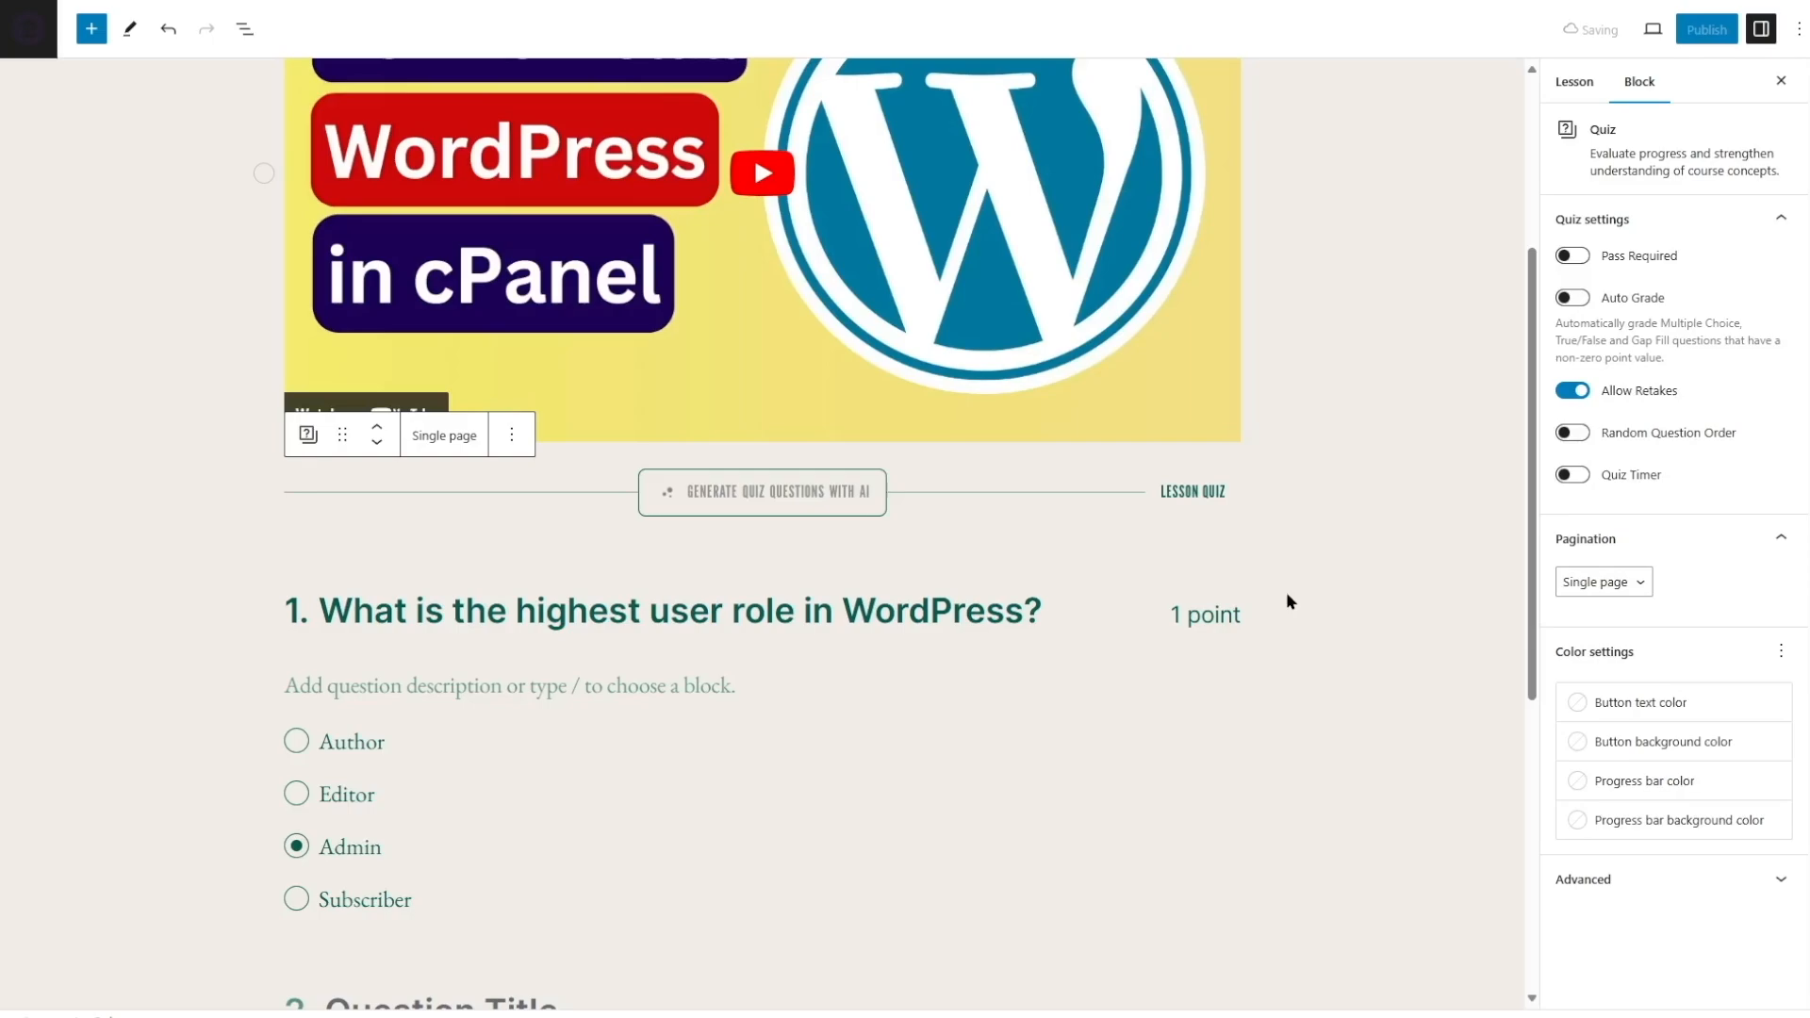
scroll(830, 517, "down", 2)
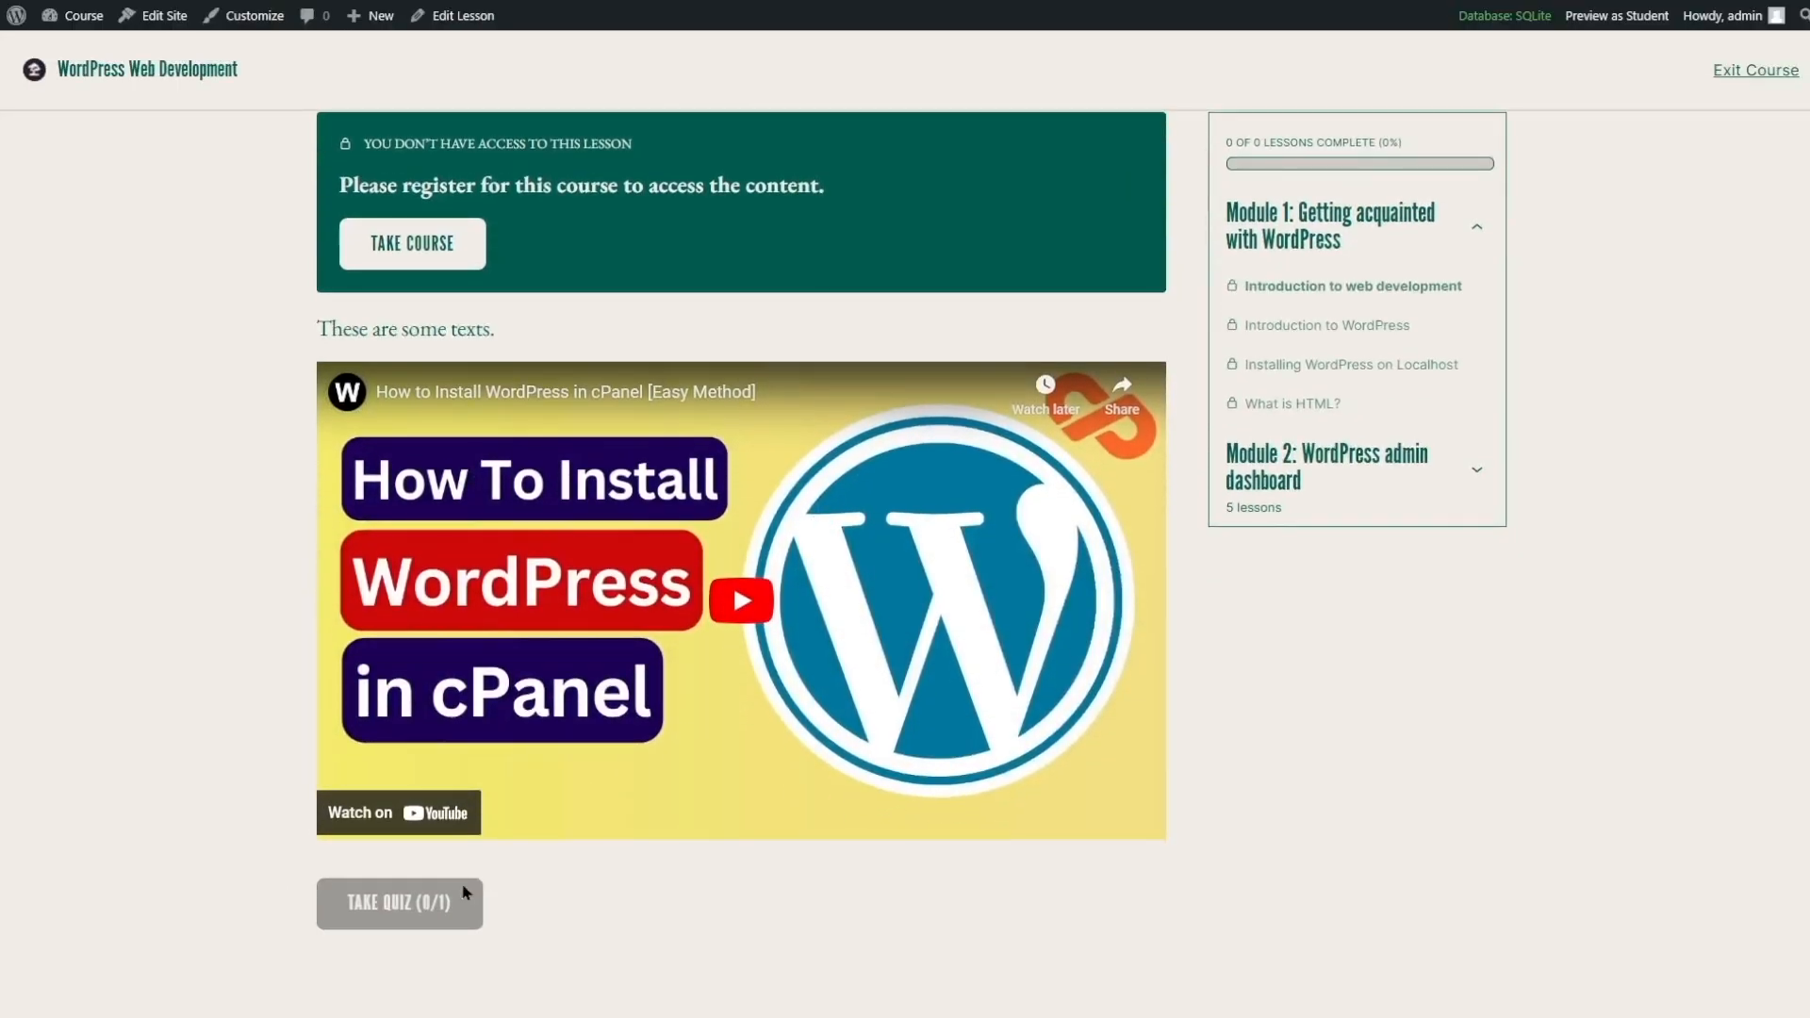
mouse_move(422, 905)
Step: Return to the WordPress dashboard and open the WordPress Web Development course for editing
mouse_move(83, 15)
left_click(84, 61)
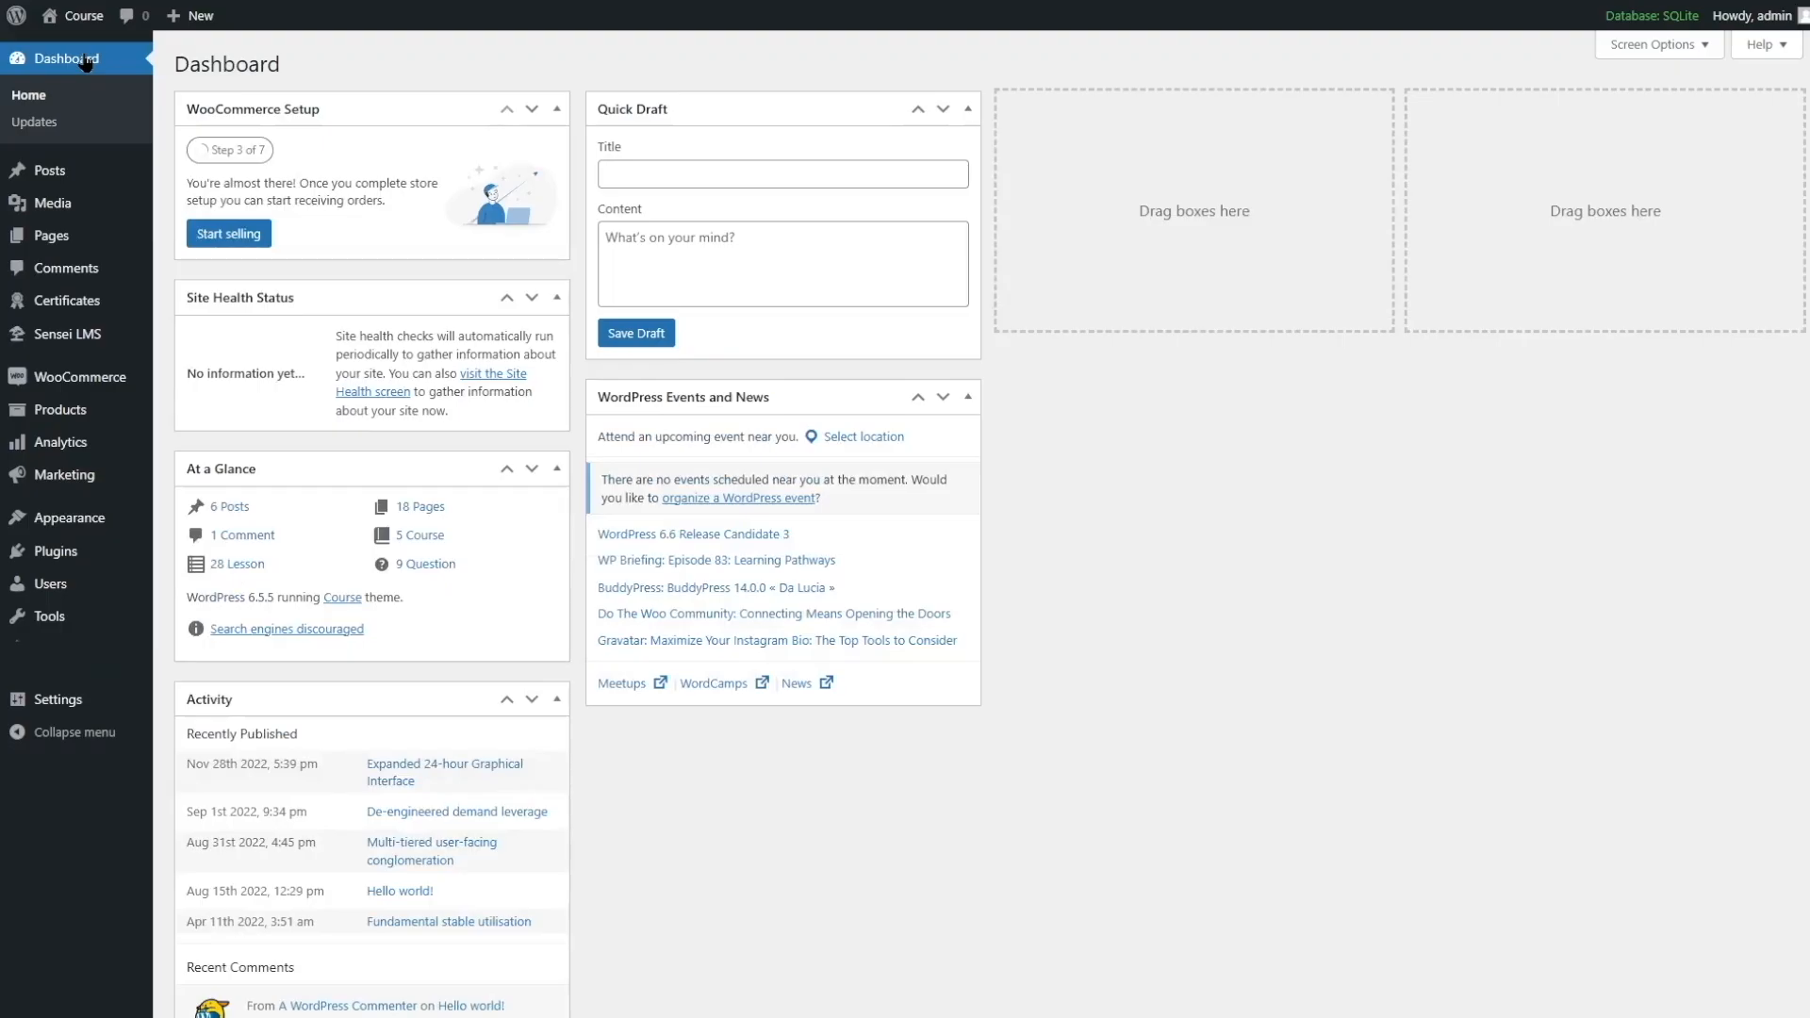
mouse_move(90, 330)
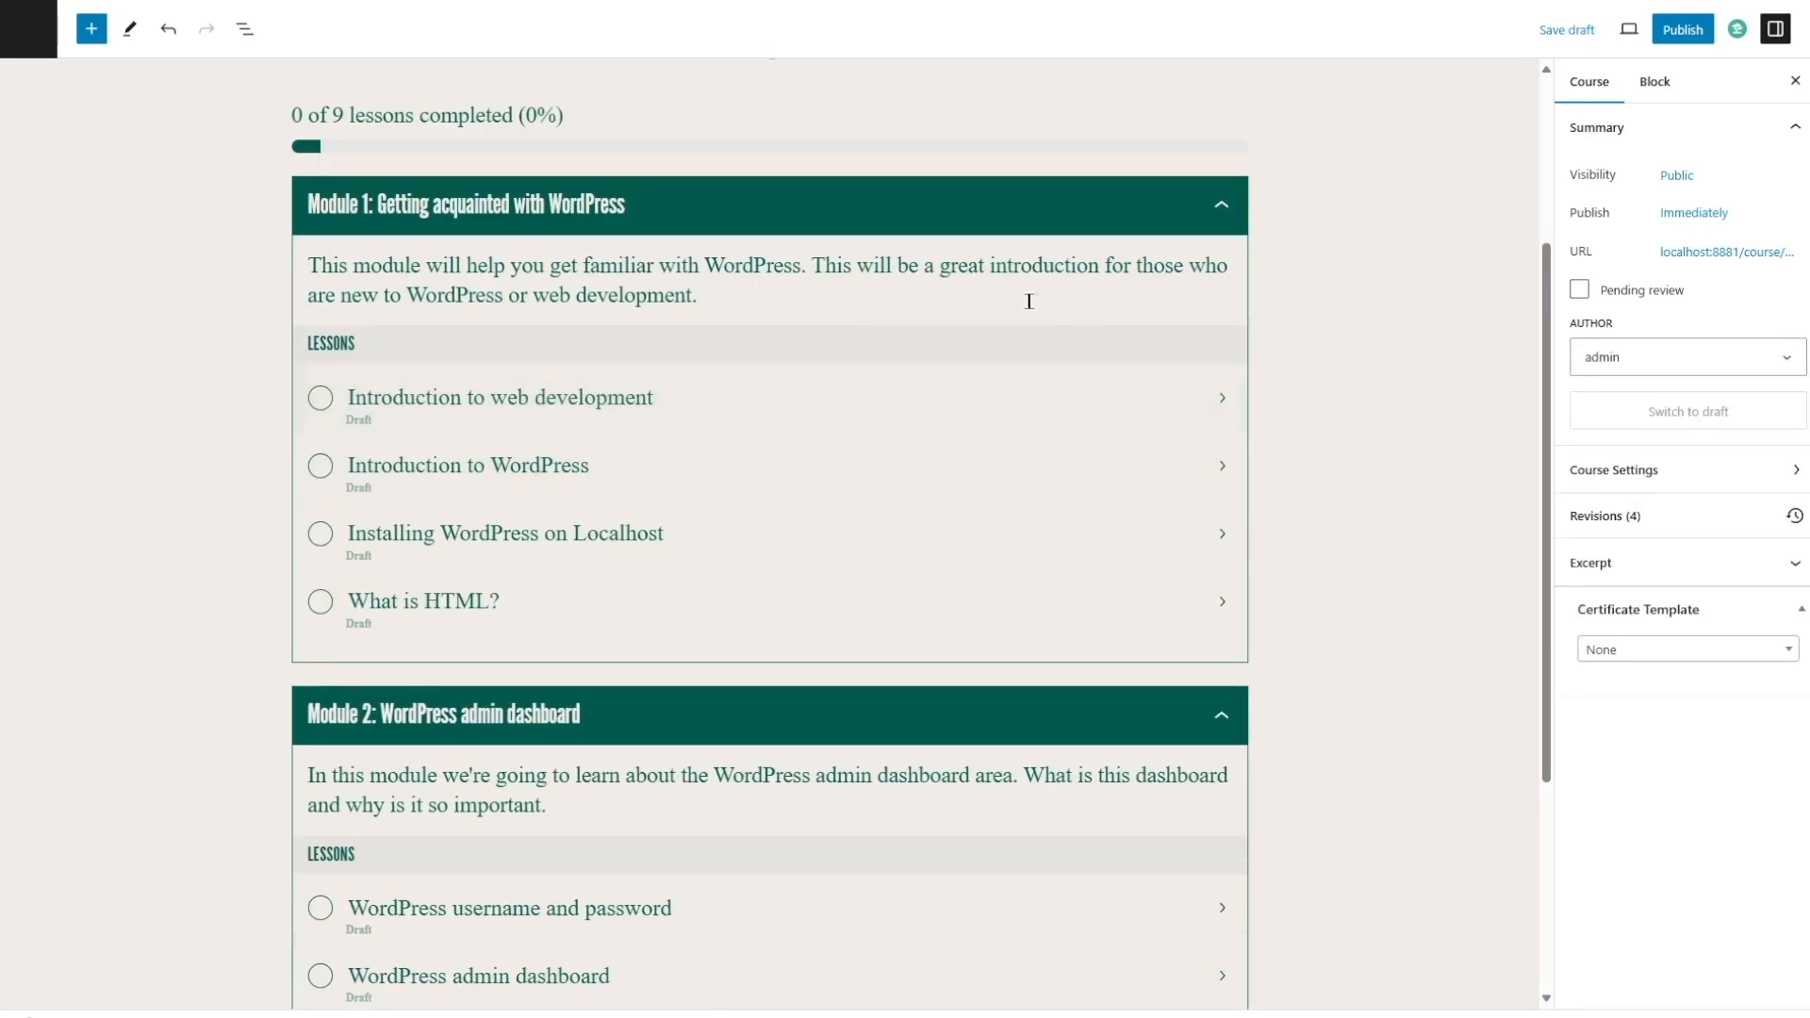
left_click(1646, 82)
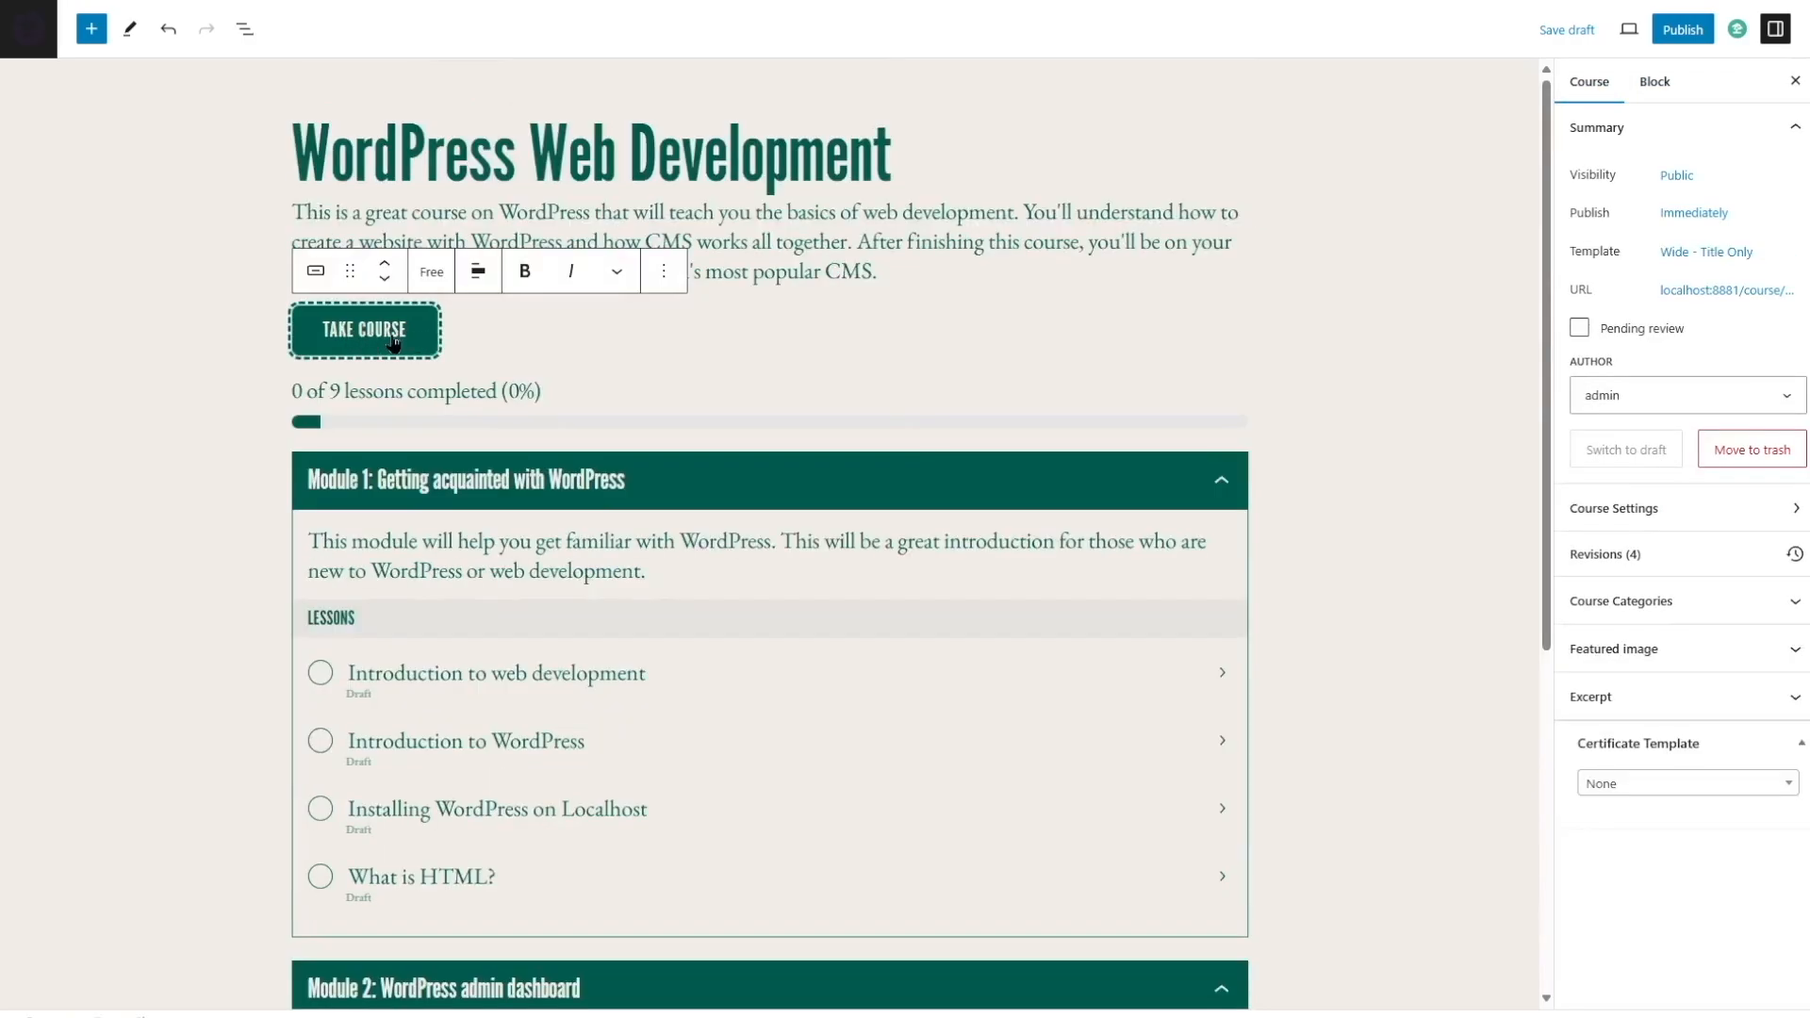
Step: Create a product named WordPress Web Development Course, priced at $100 with the course's description, and link it to the course
left_click(431, 272)
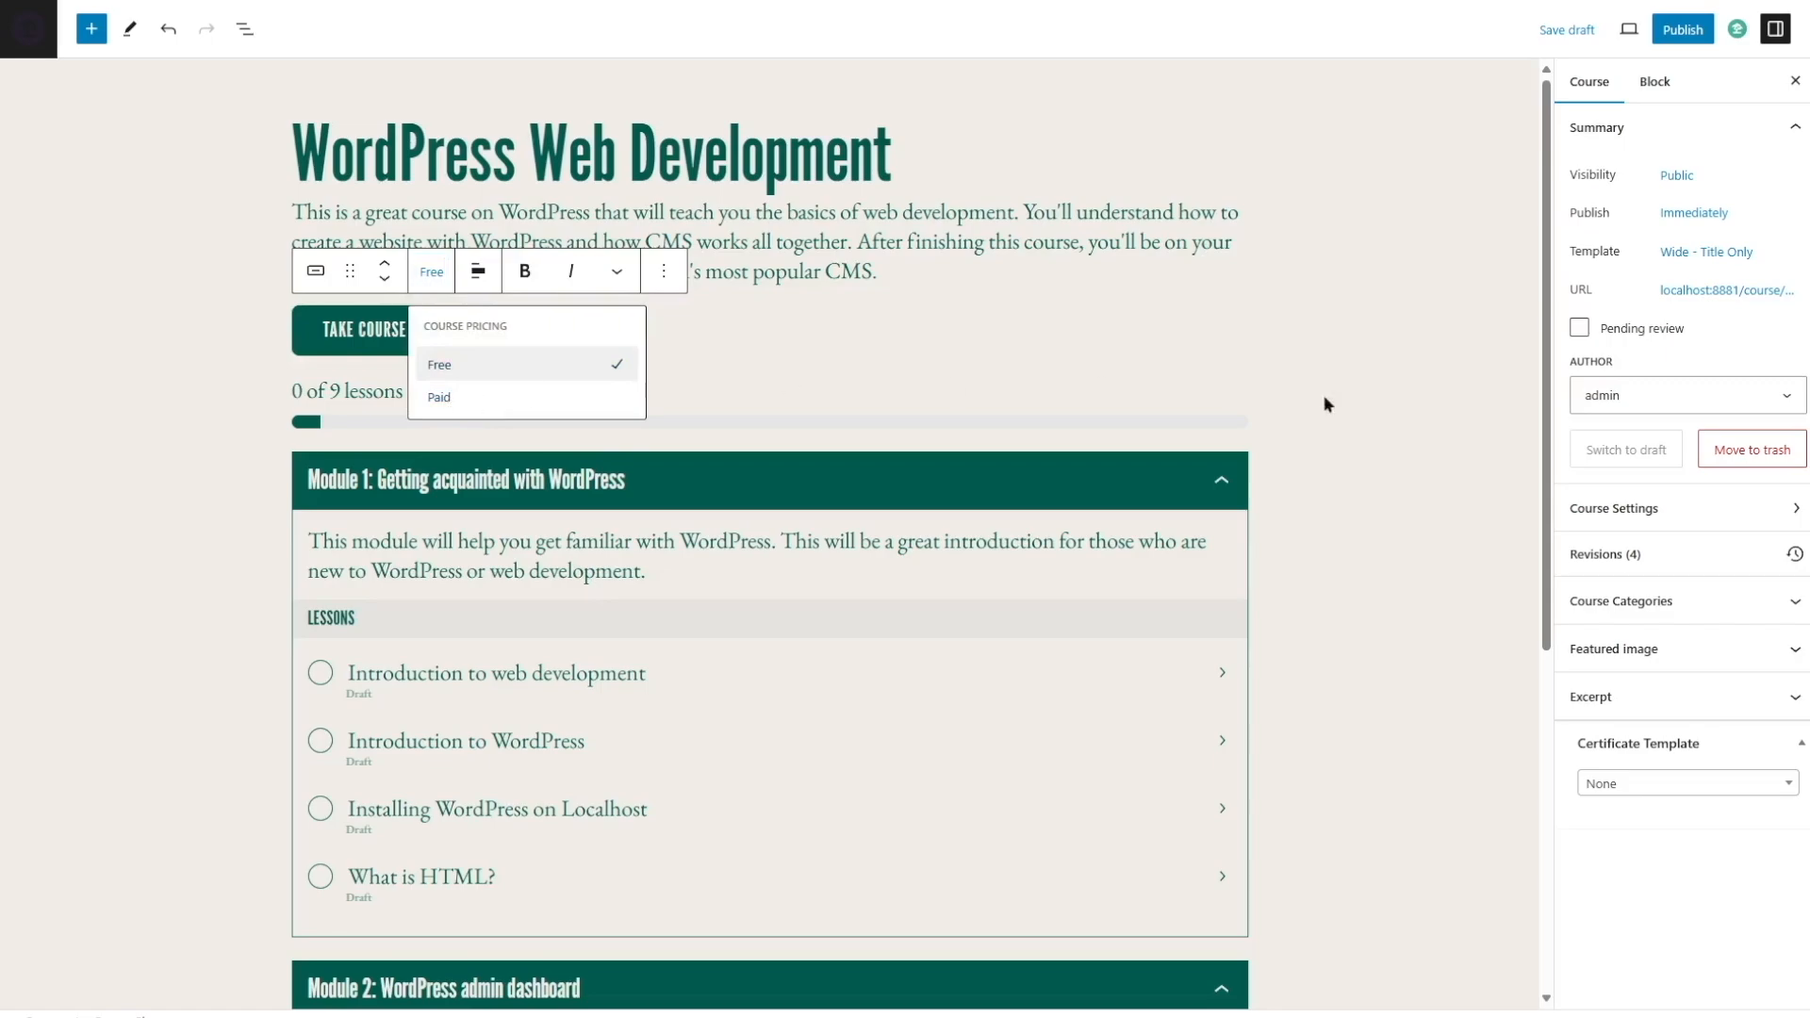
left_click(1614, 514)
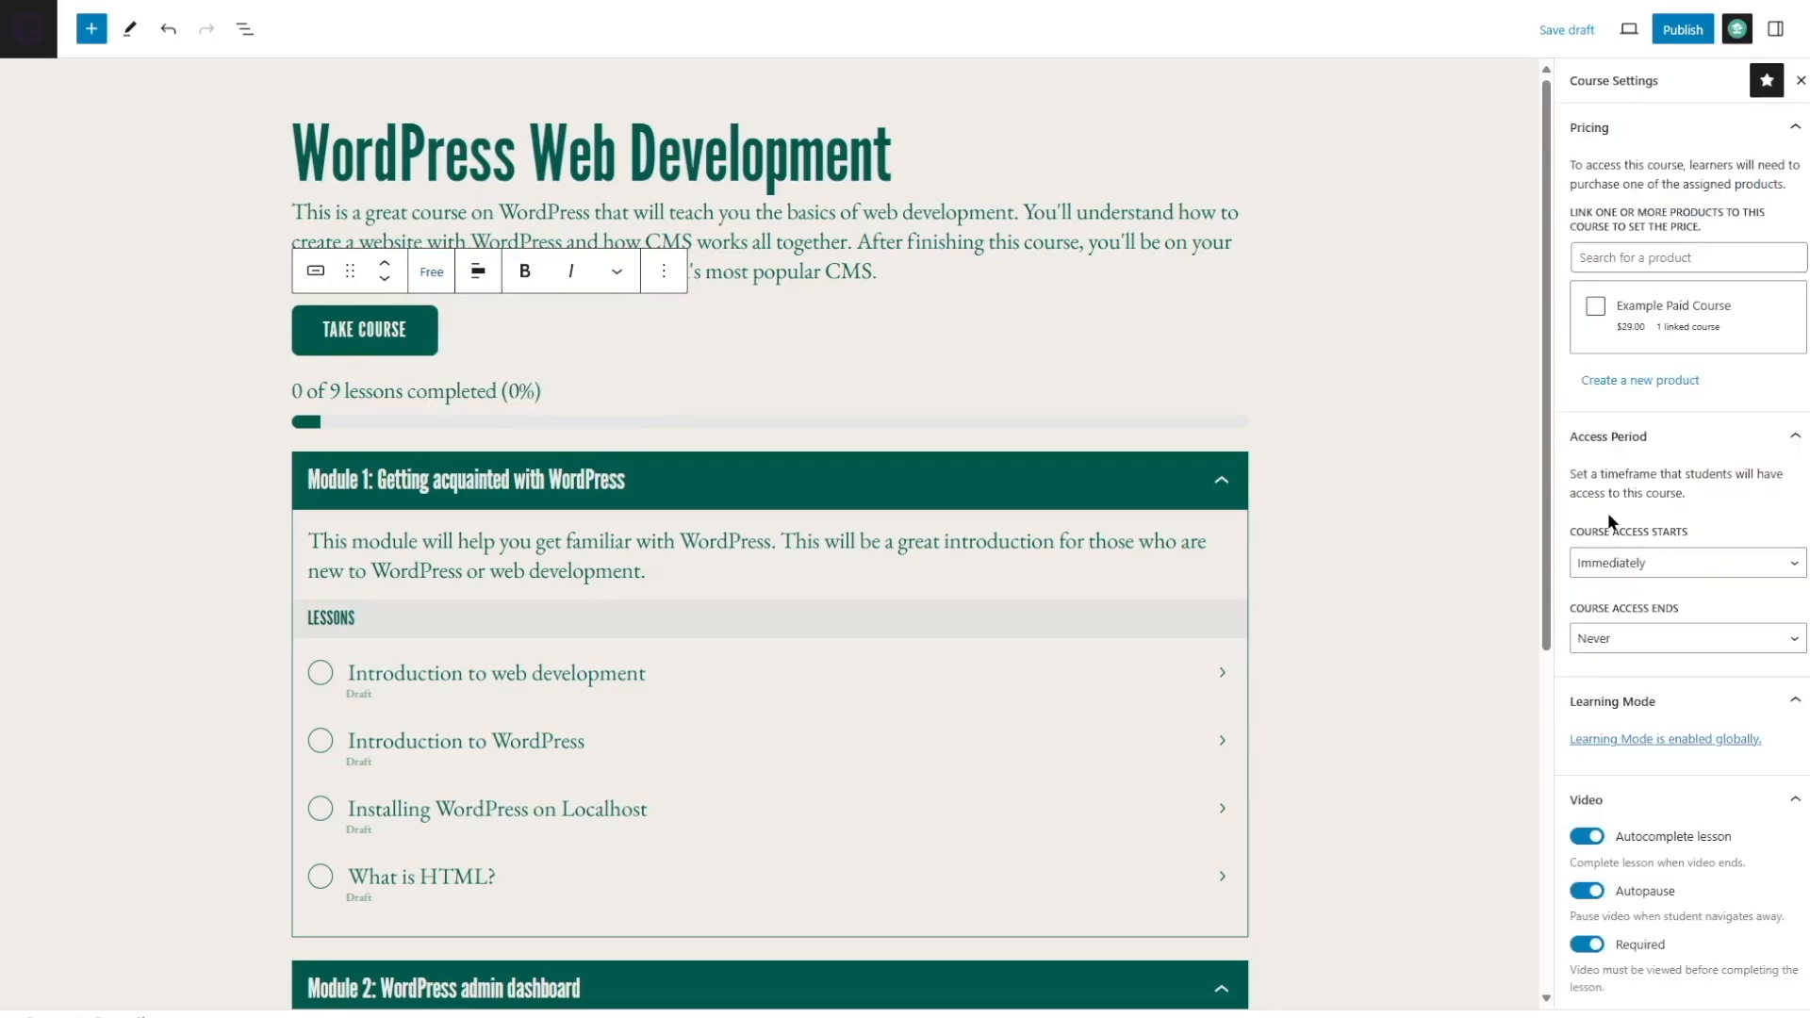
left_click(1695, 263)
type("100")
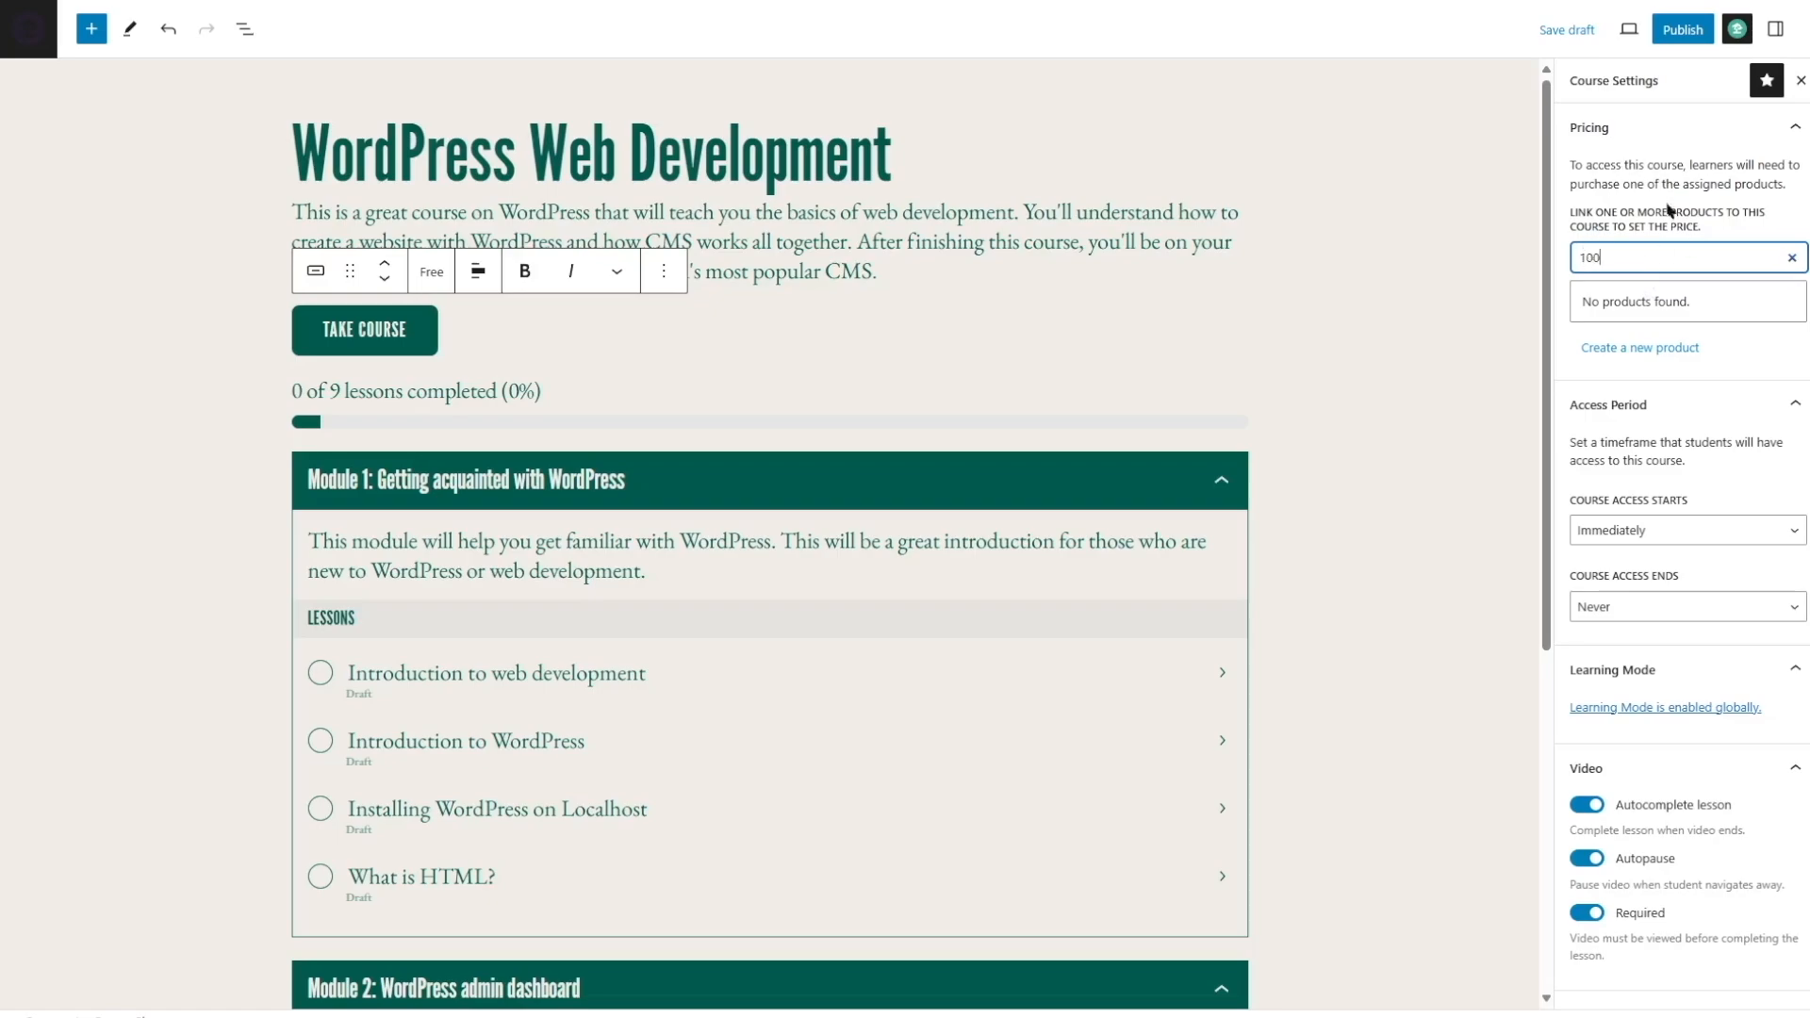
left_click(1656, 351)
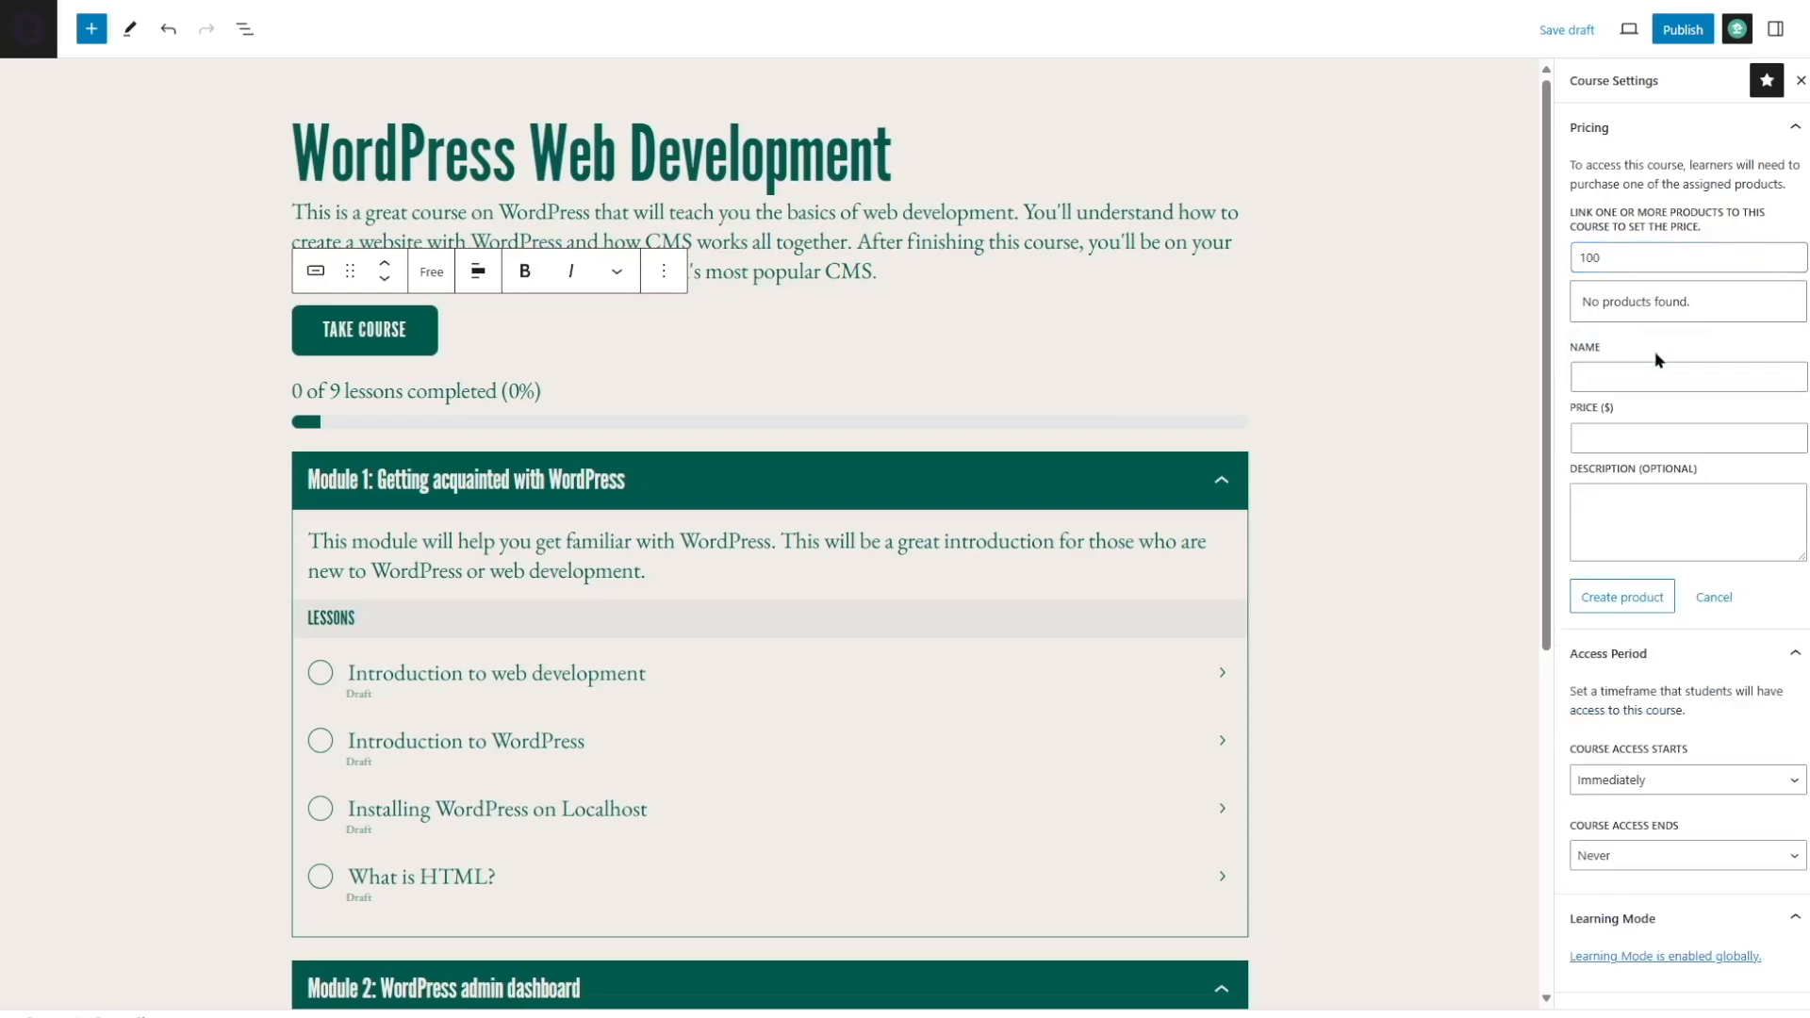
left_click(1625, 374)
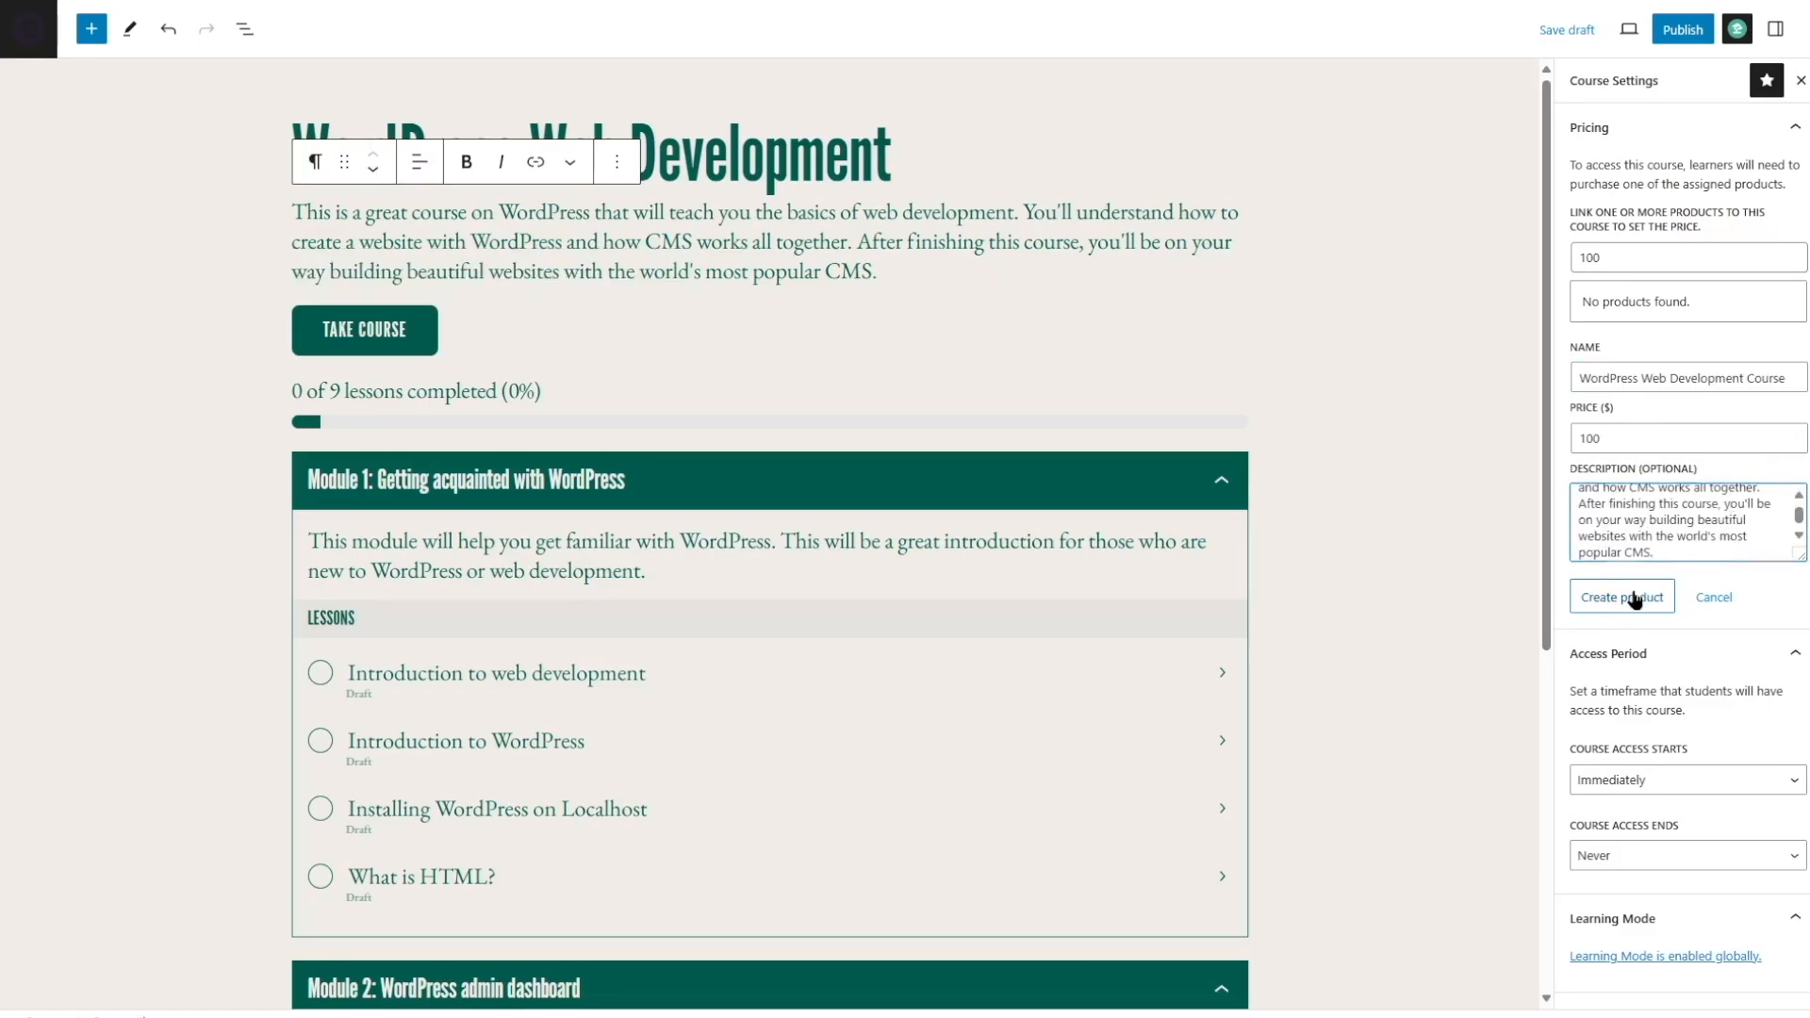
left_click(1671, 608)
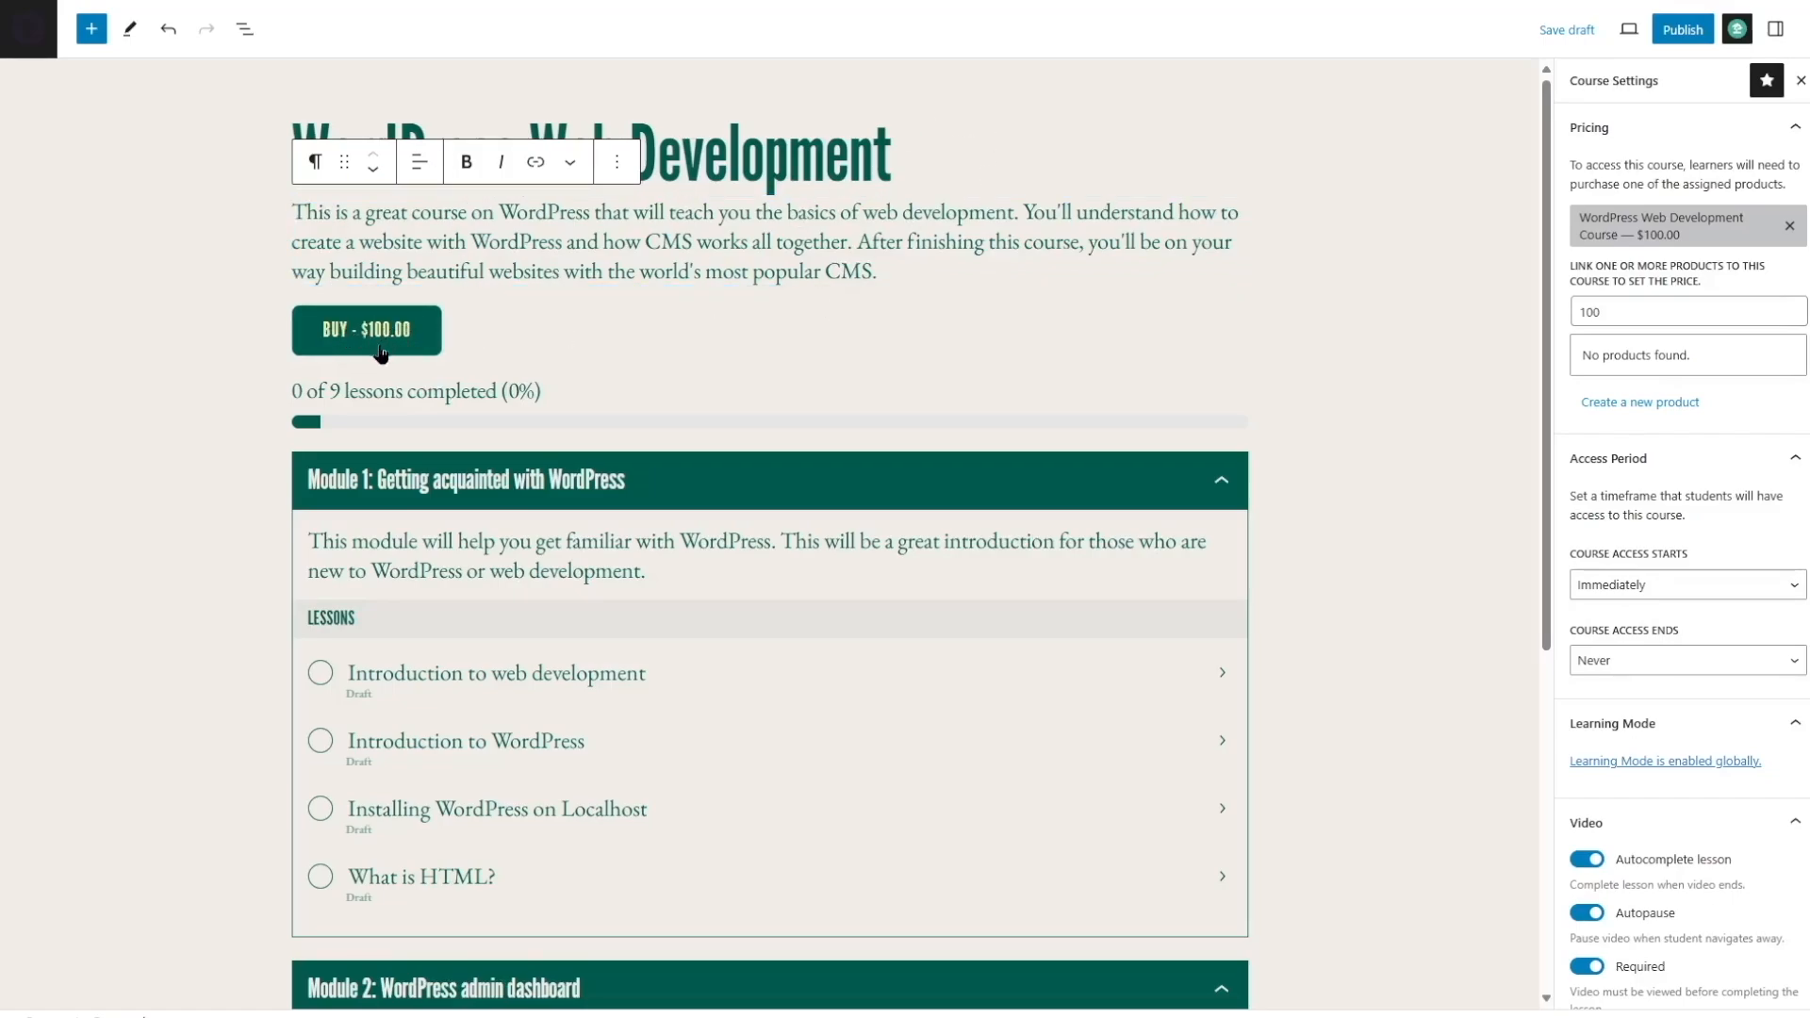
Step: Check the course outline, save the course draft and close the course settings
scroll(1325, 517, "down", 5)
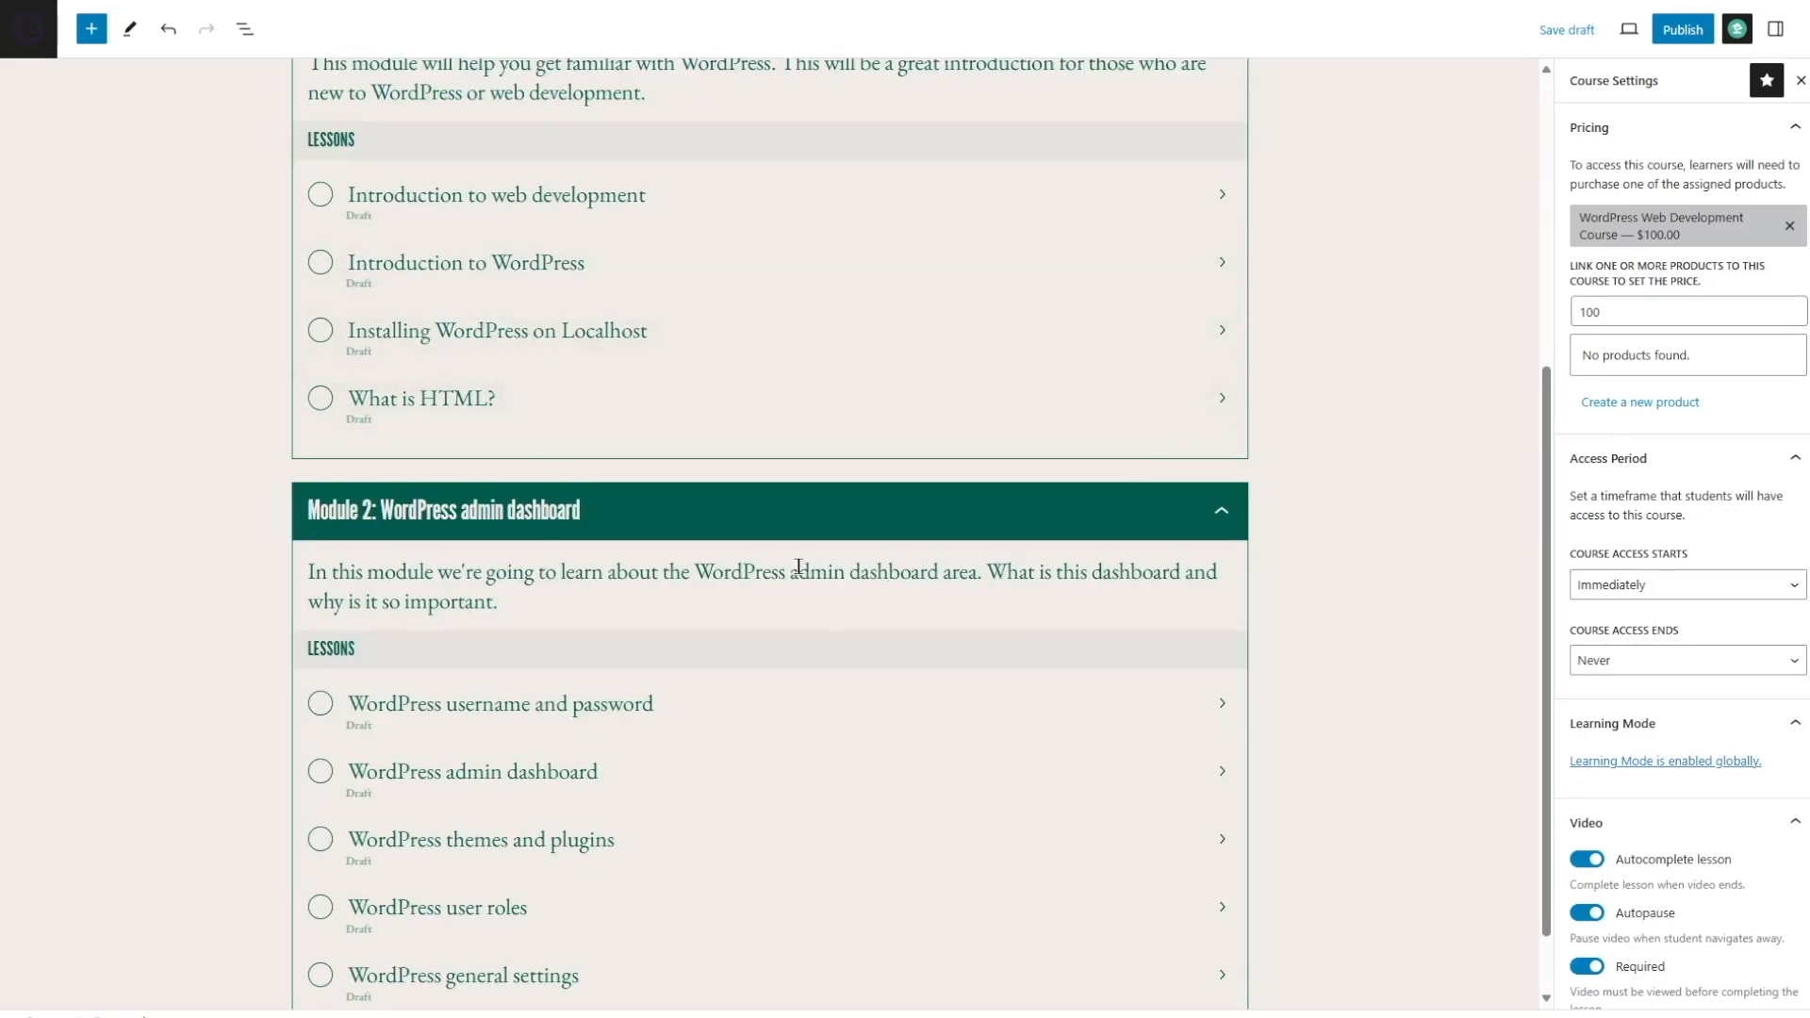
scroll(797, 566, "up", 5)
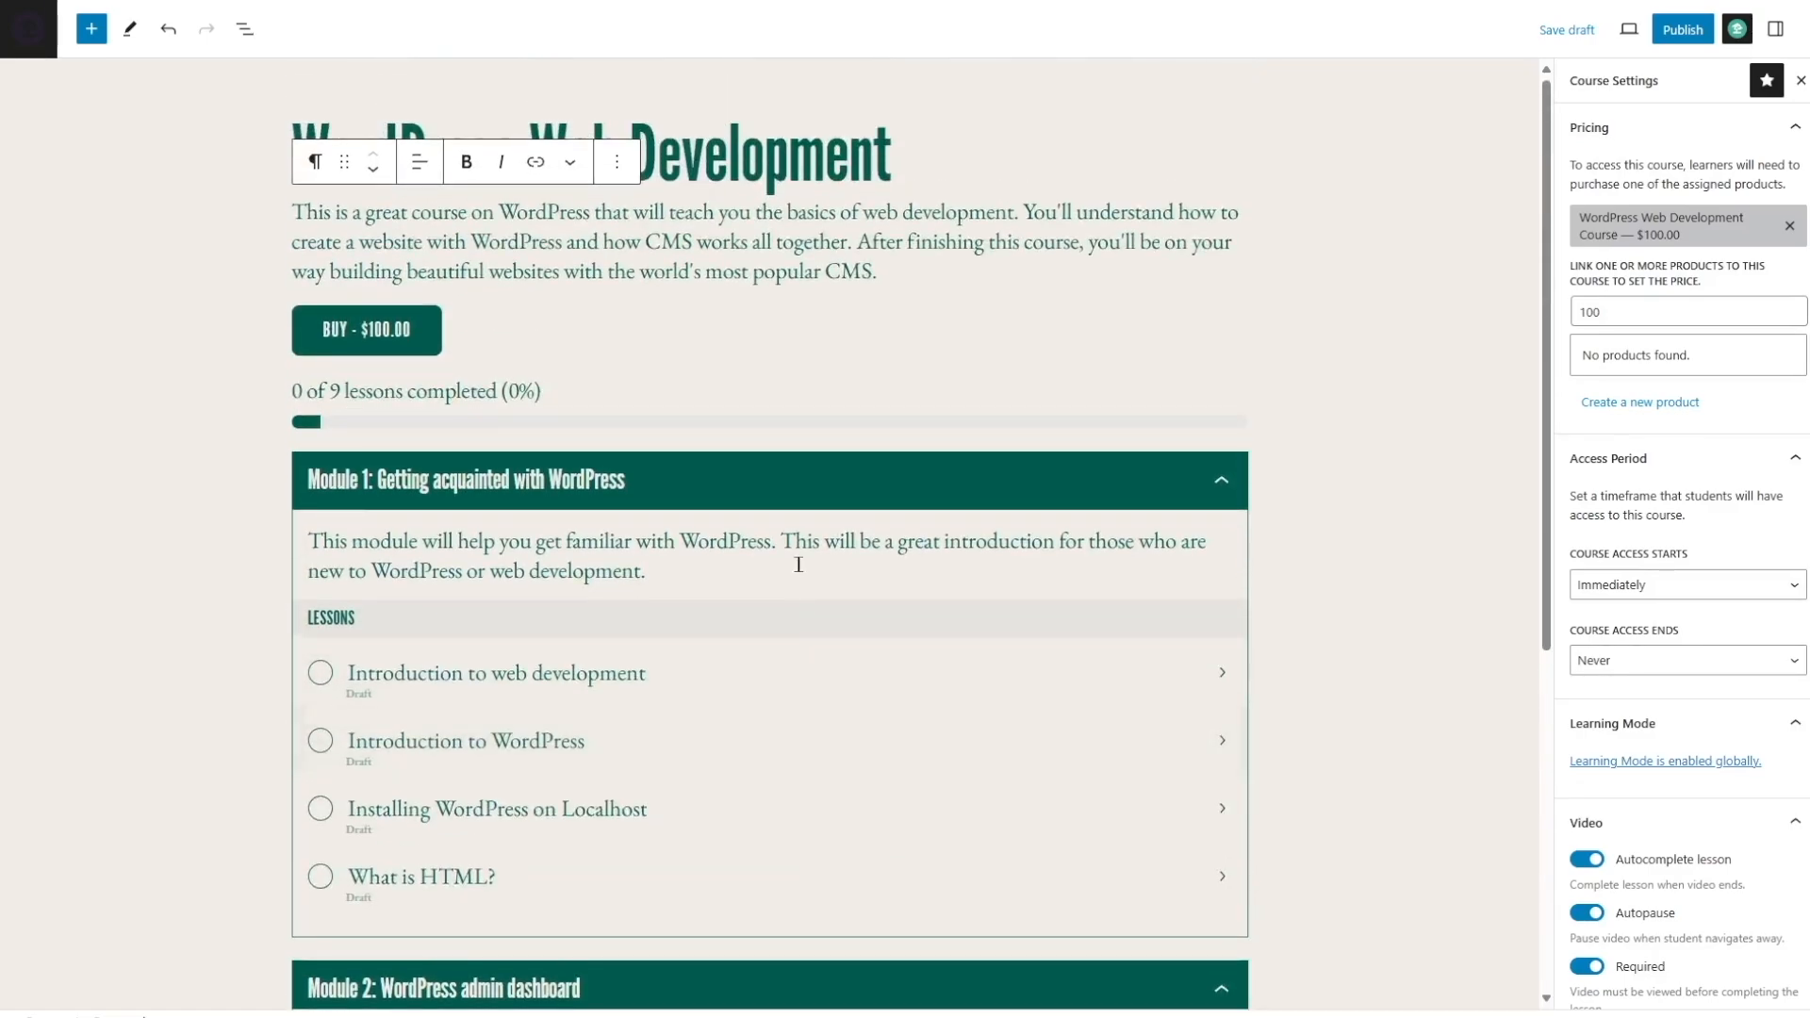
mouse_move(581, 294)
left_click(1561, 30)
left_click(1800, 83)
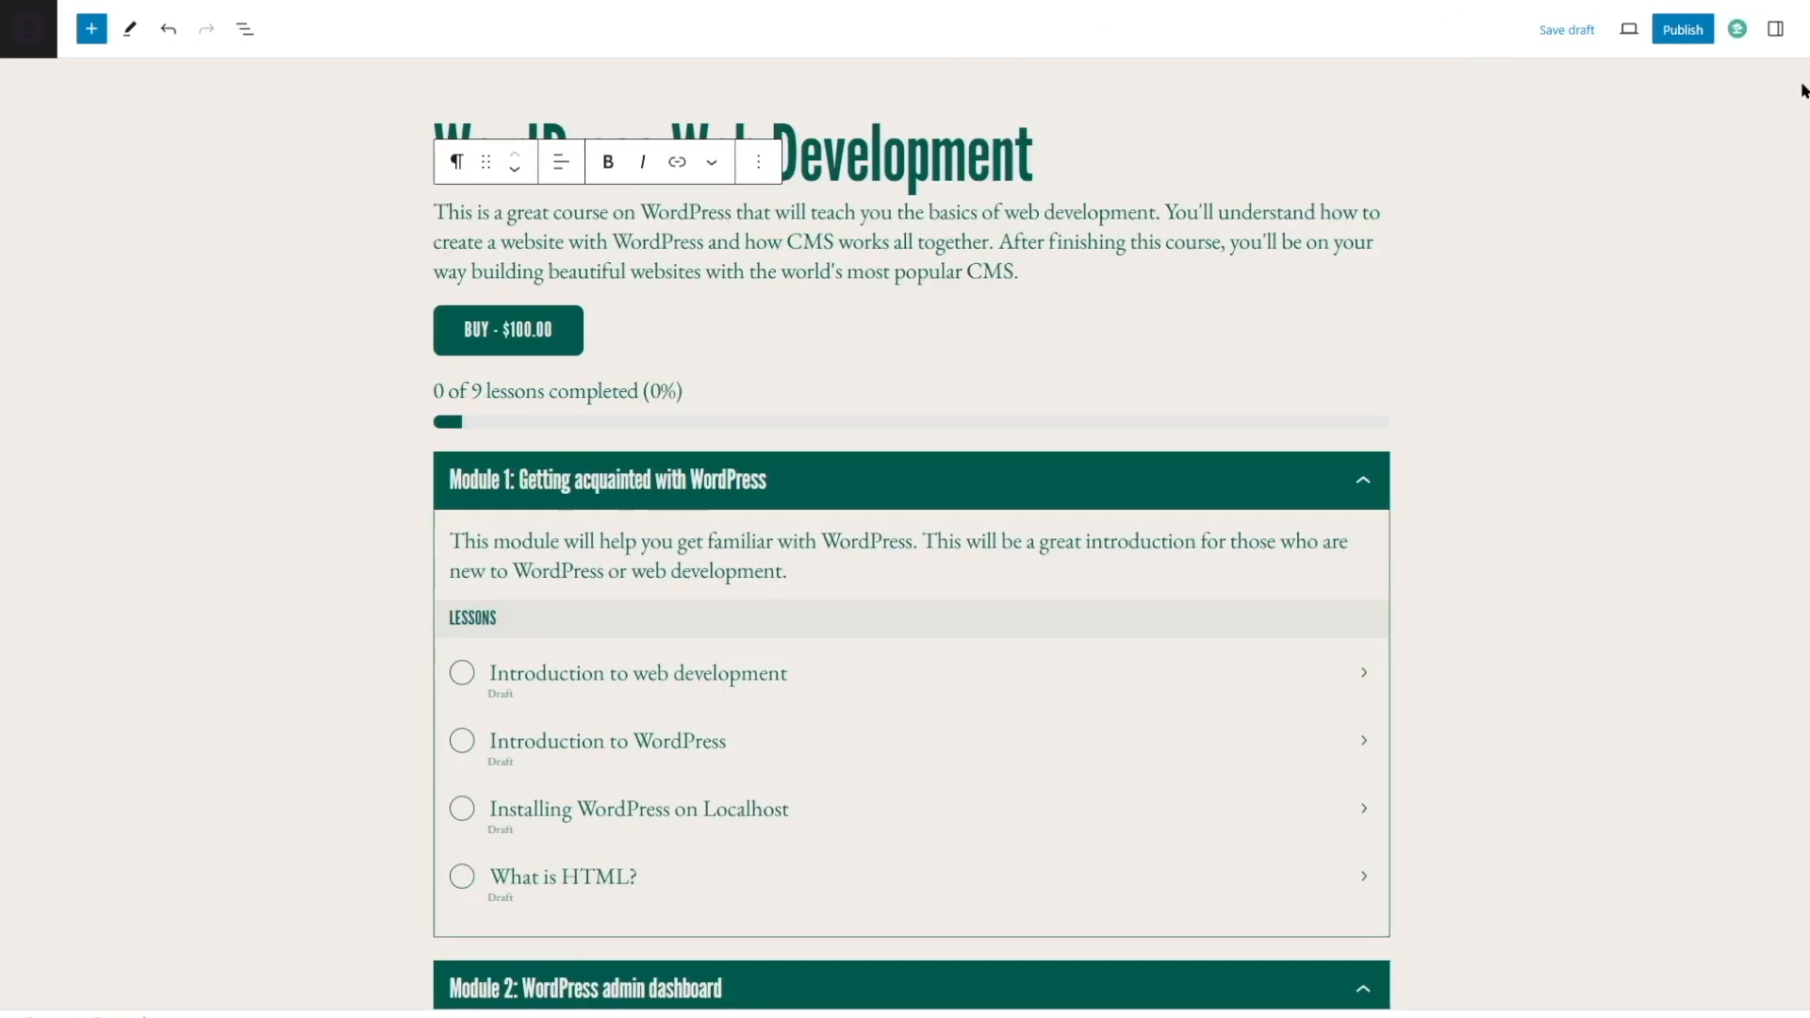
Step: Set wordpress-img.png from the media library as the course's featured image
left_click(1768, 34)
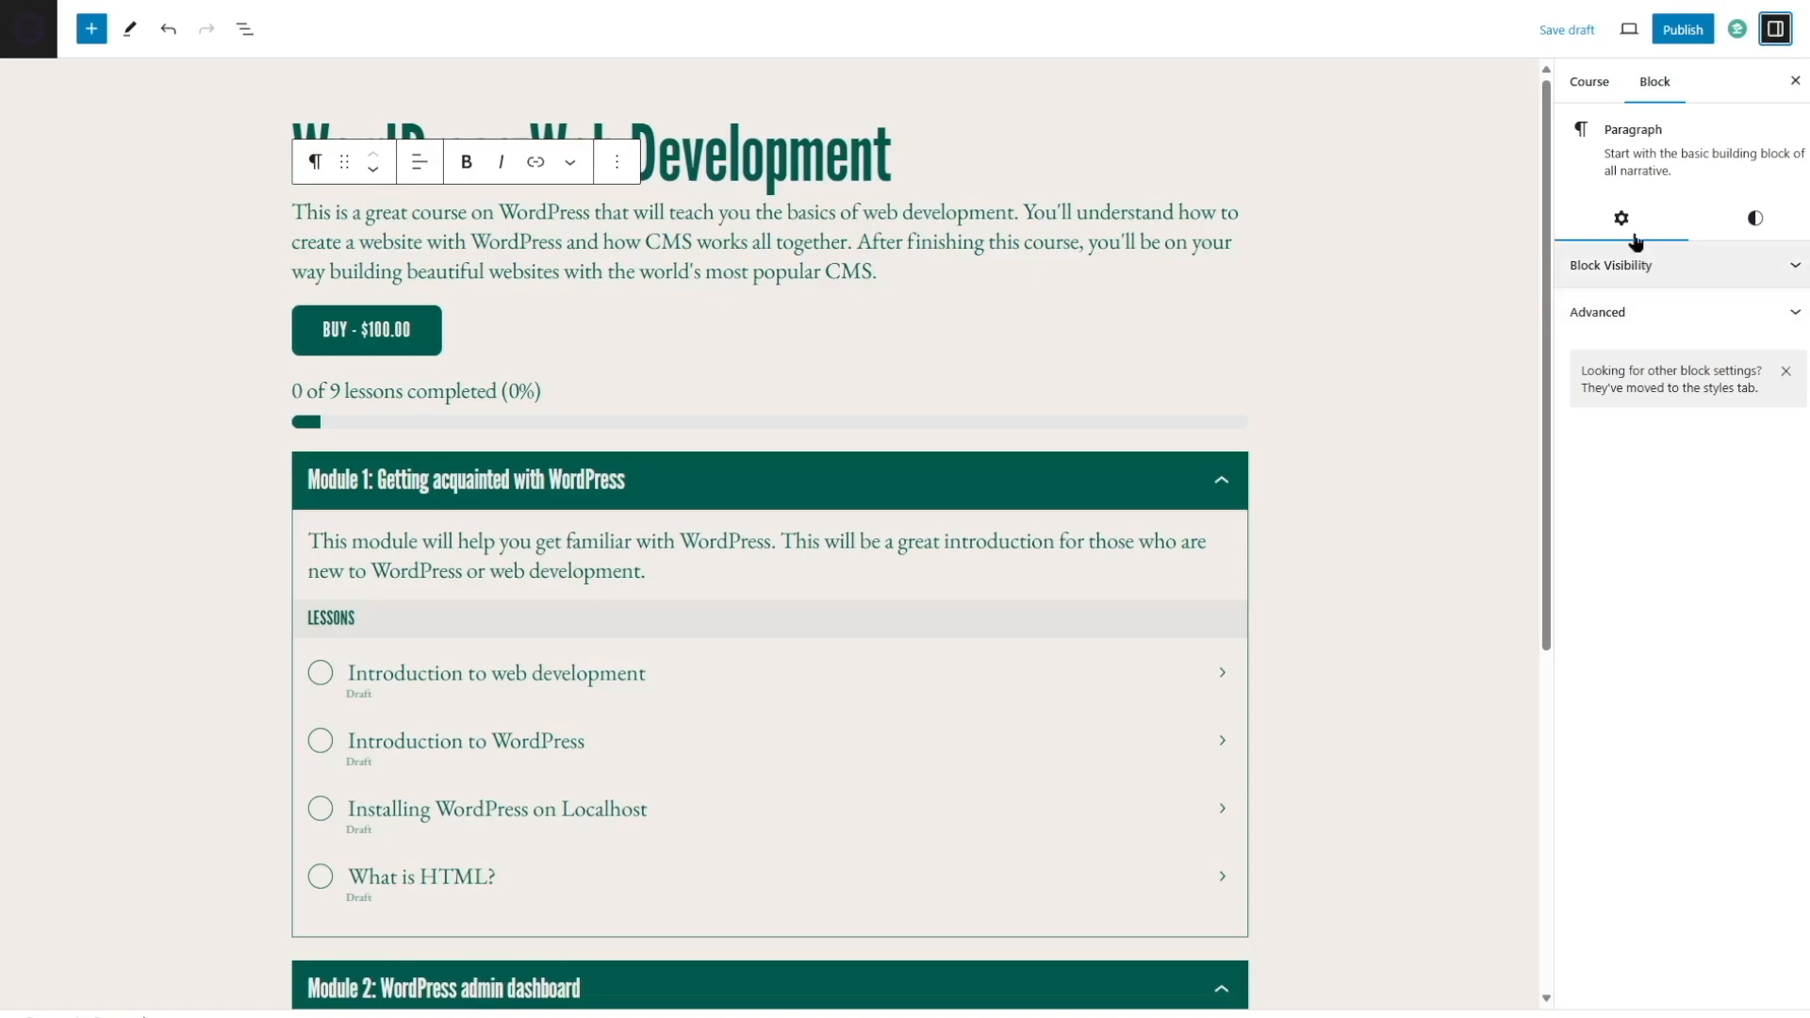
left_click(1587, 80)
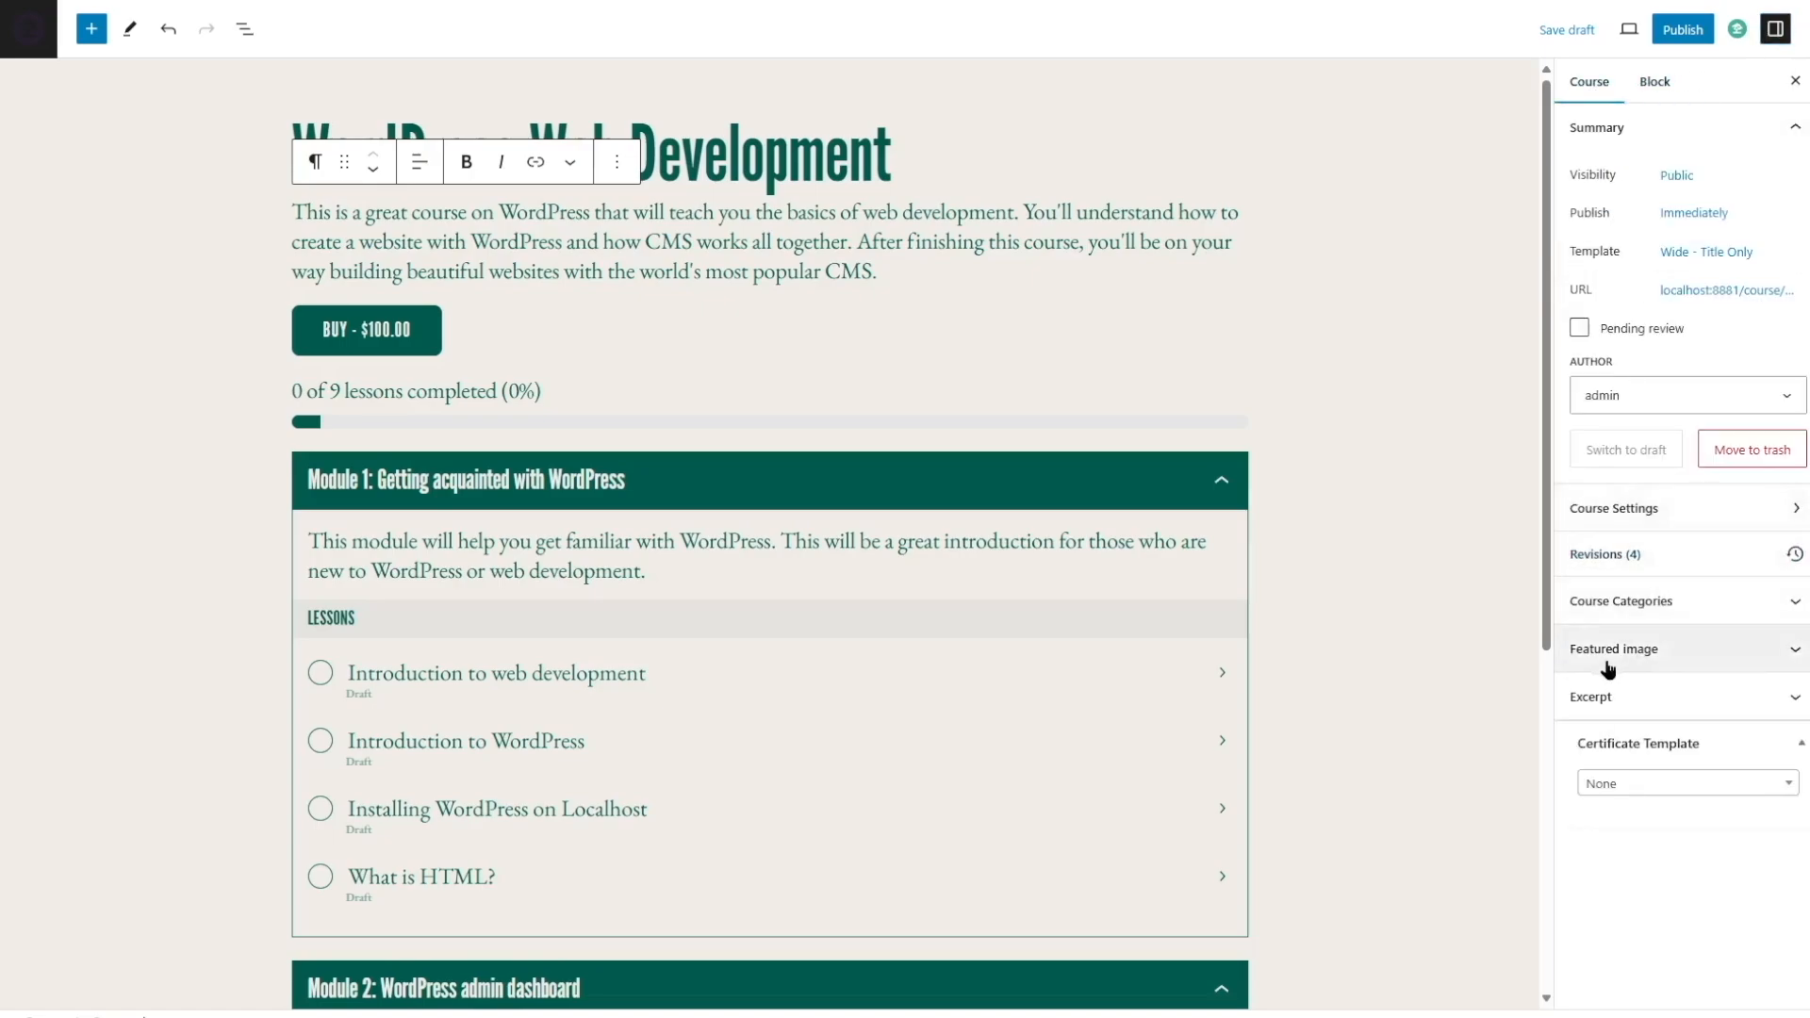
left_click(1664, 650)
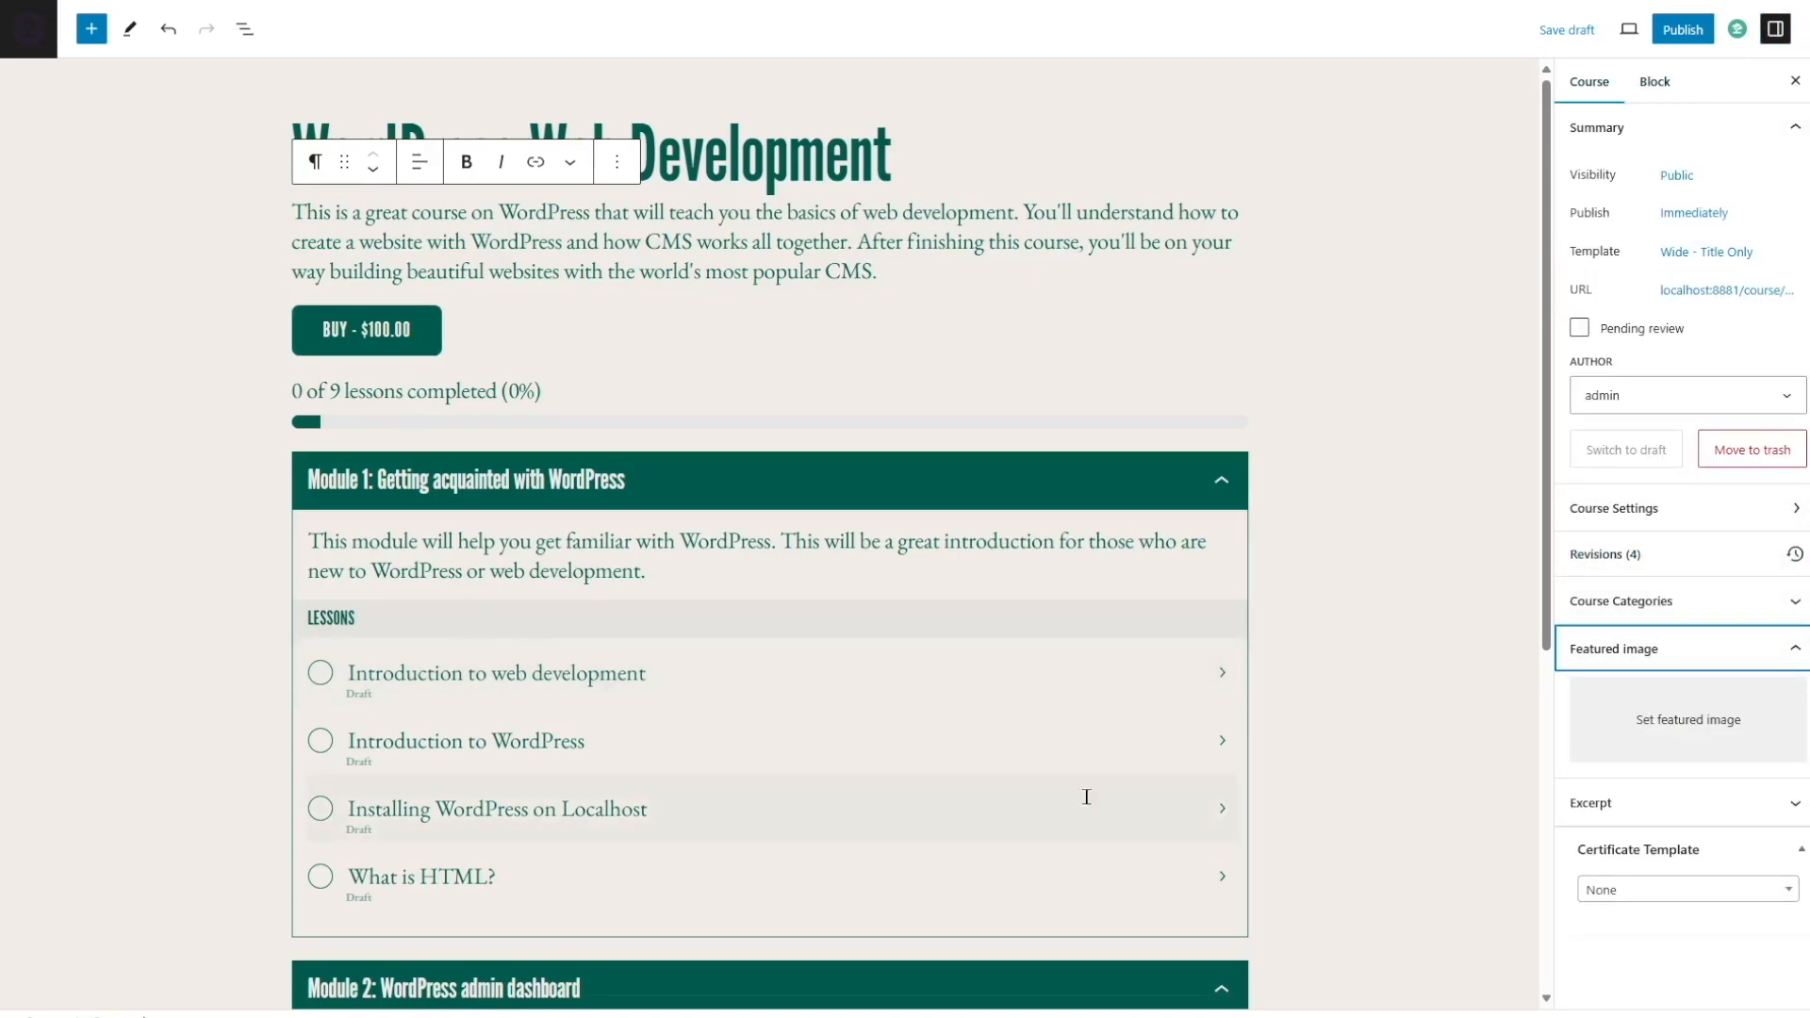
left_click(1692, 721)
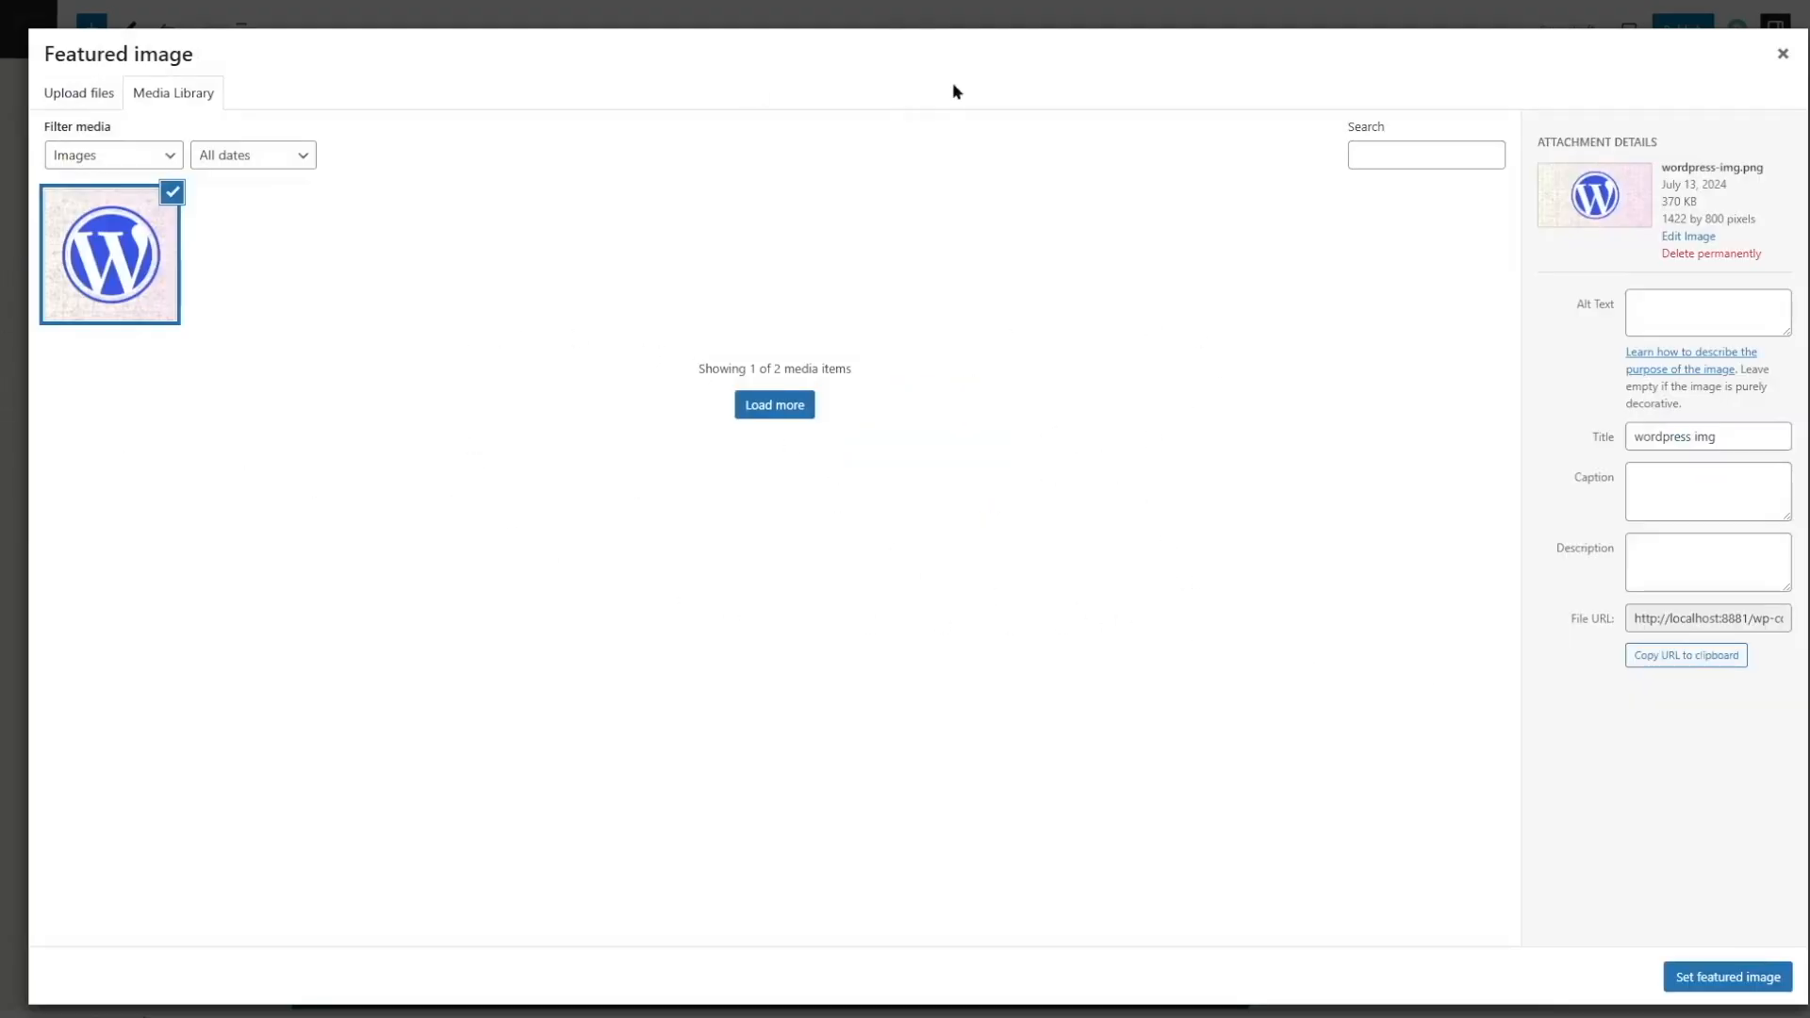
left_click(1725, 985)
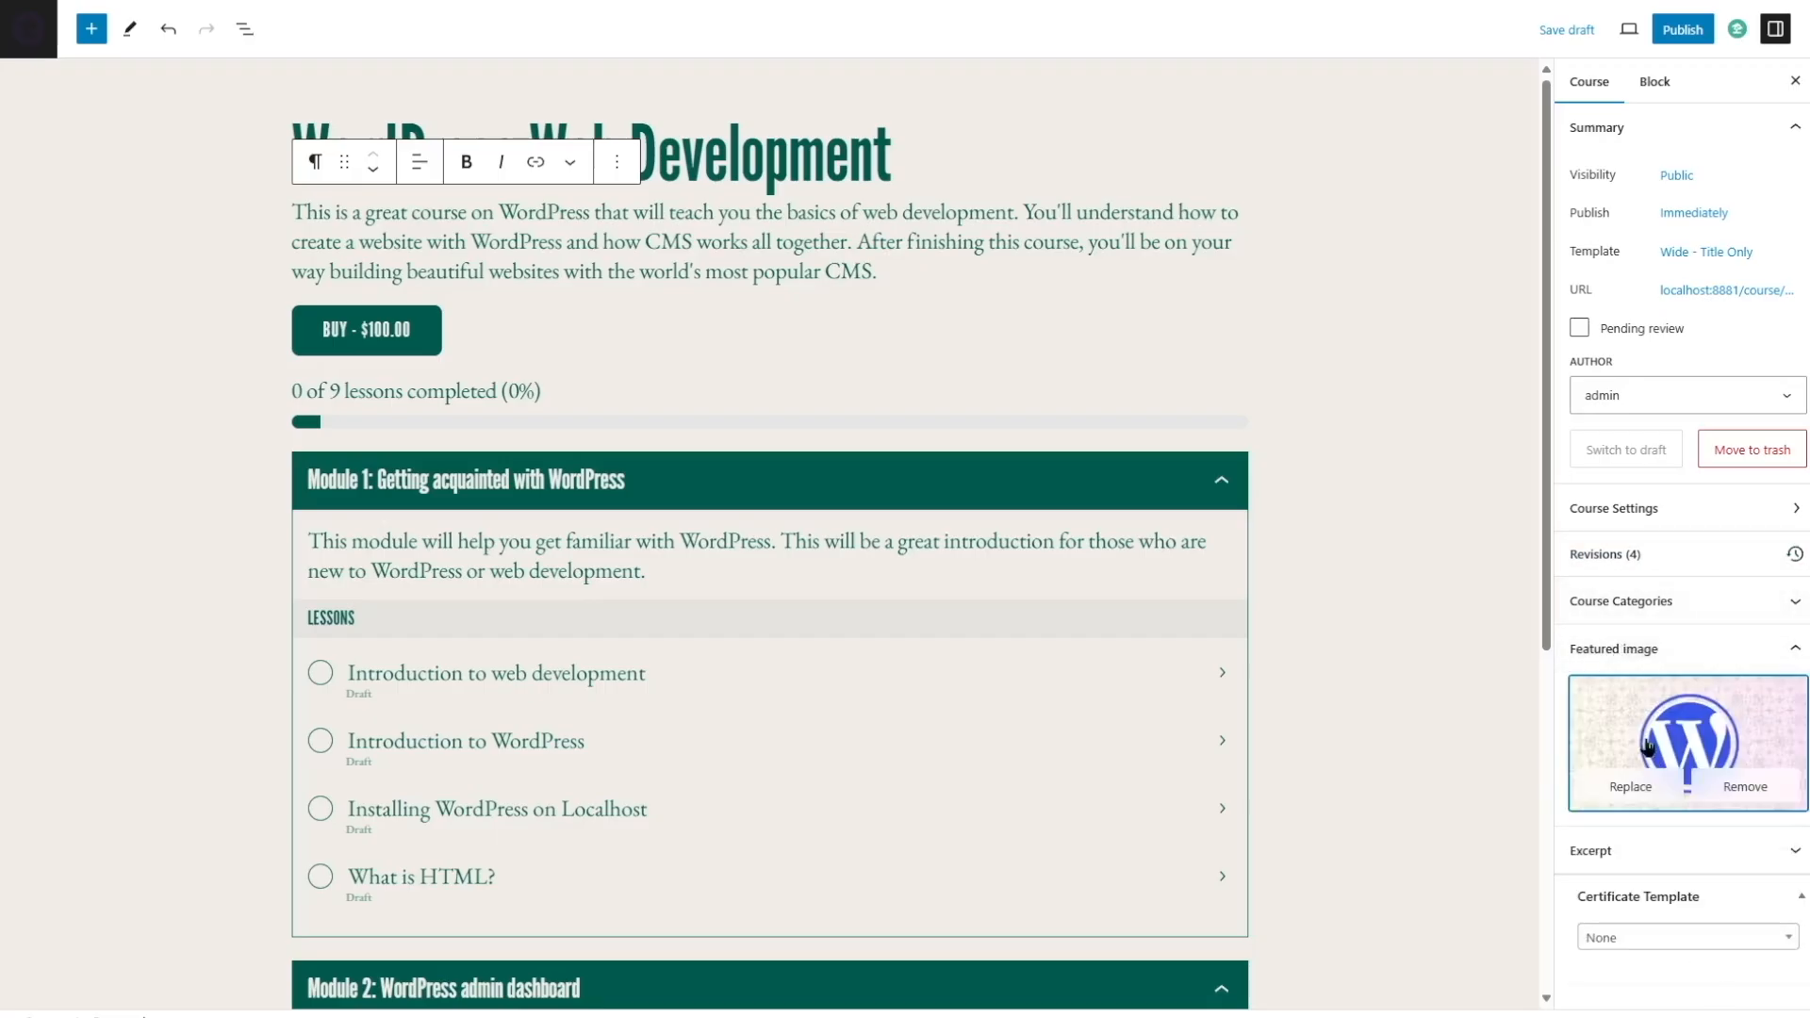
left_click(1725, 647)
Step: Add a new course category named Web Development and assign it to the course
left_click(1729, 603)
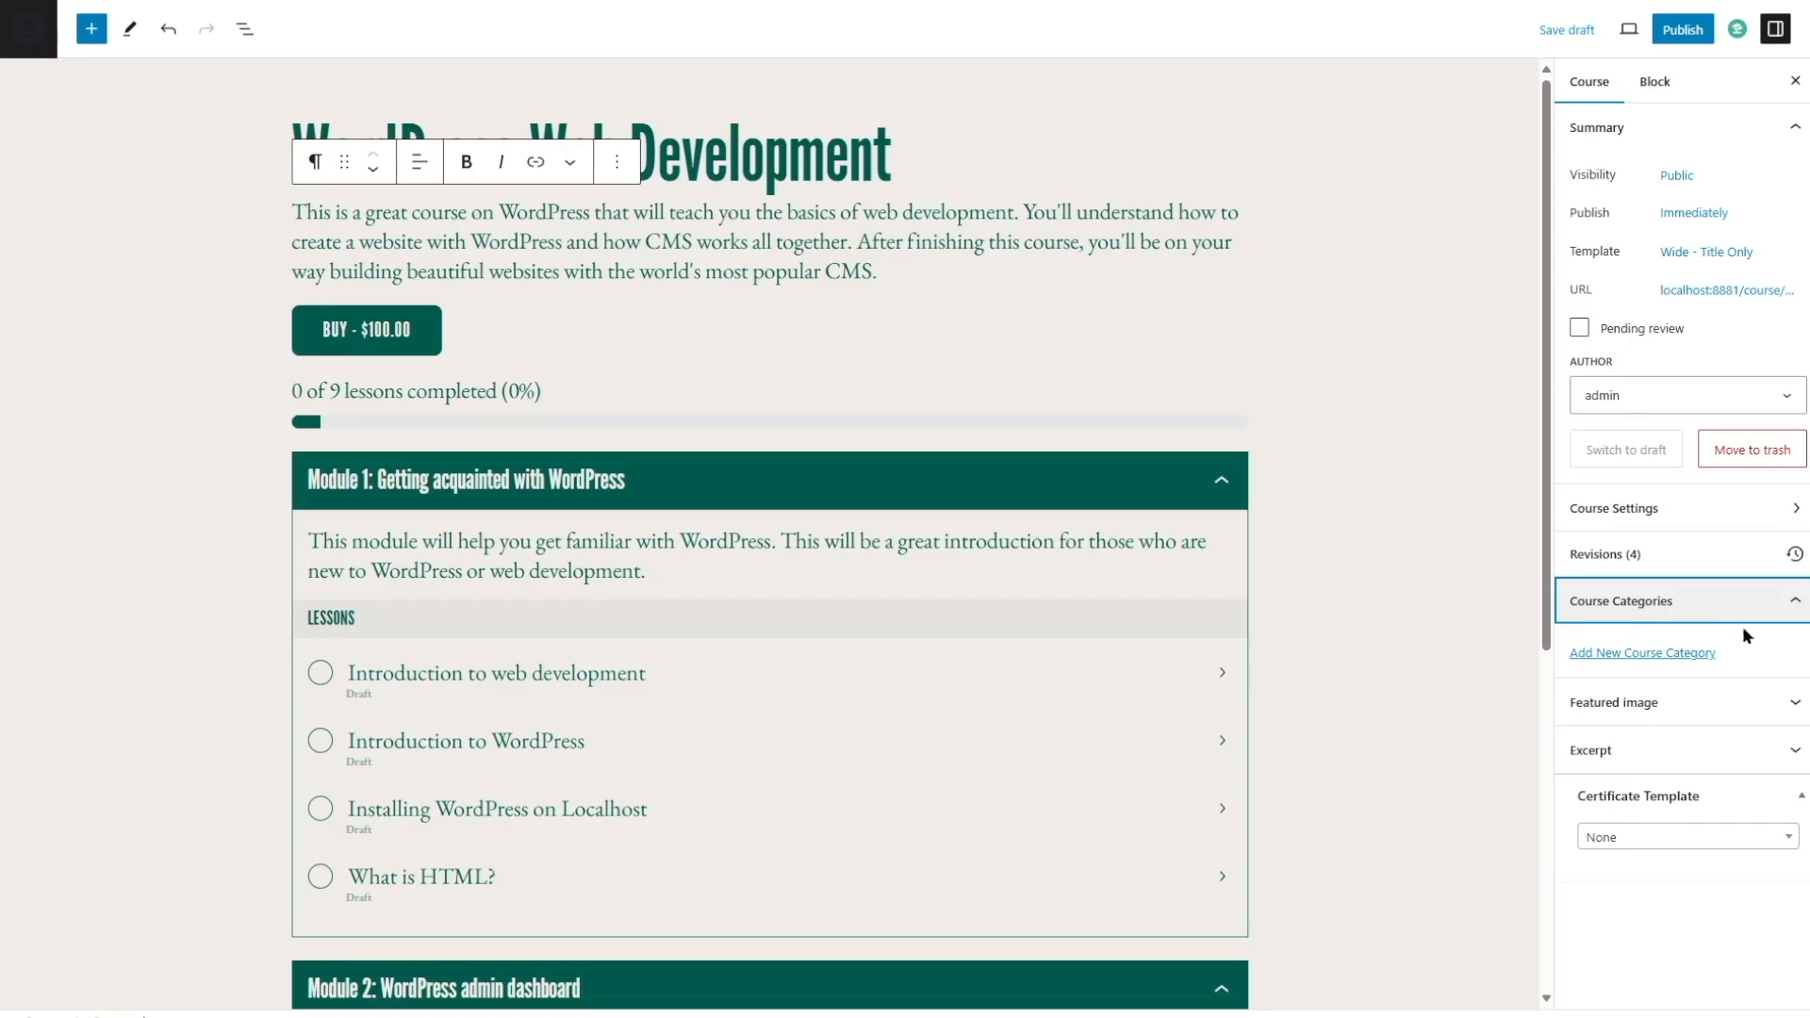
left_click(1652, 655)
left_click(1645, 714)
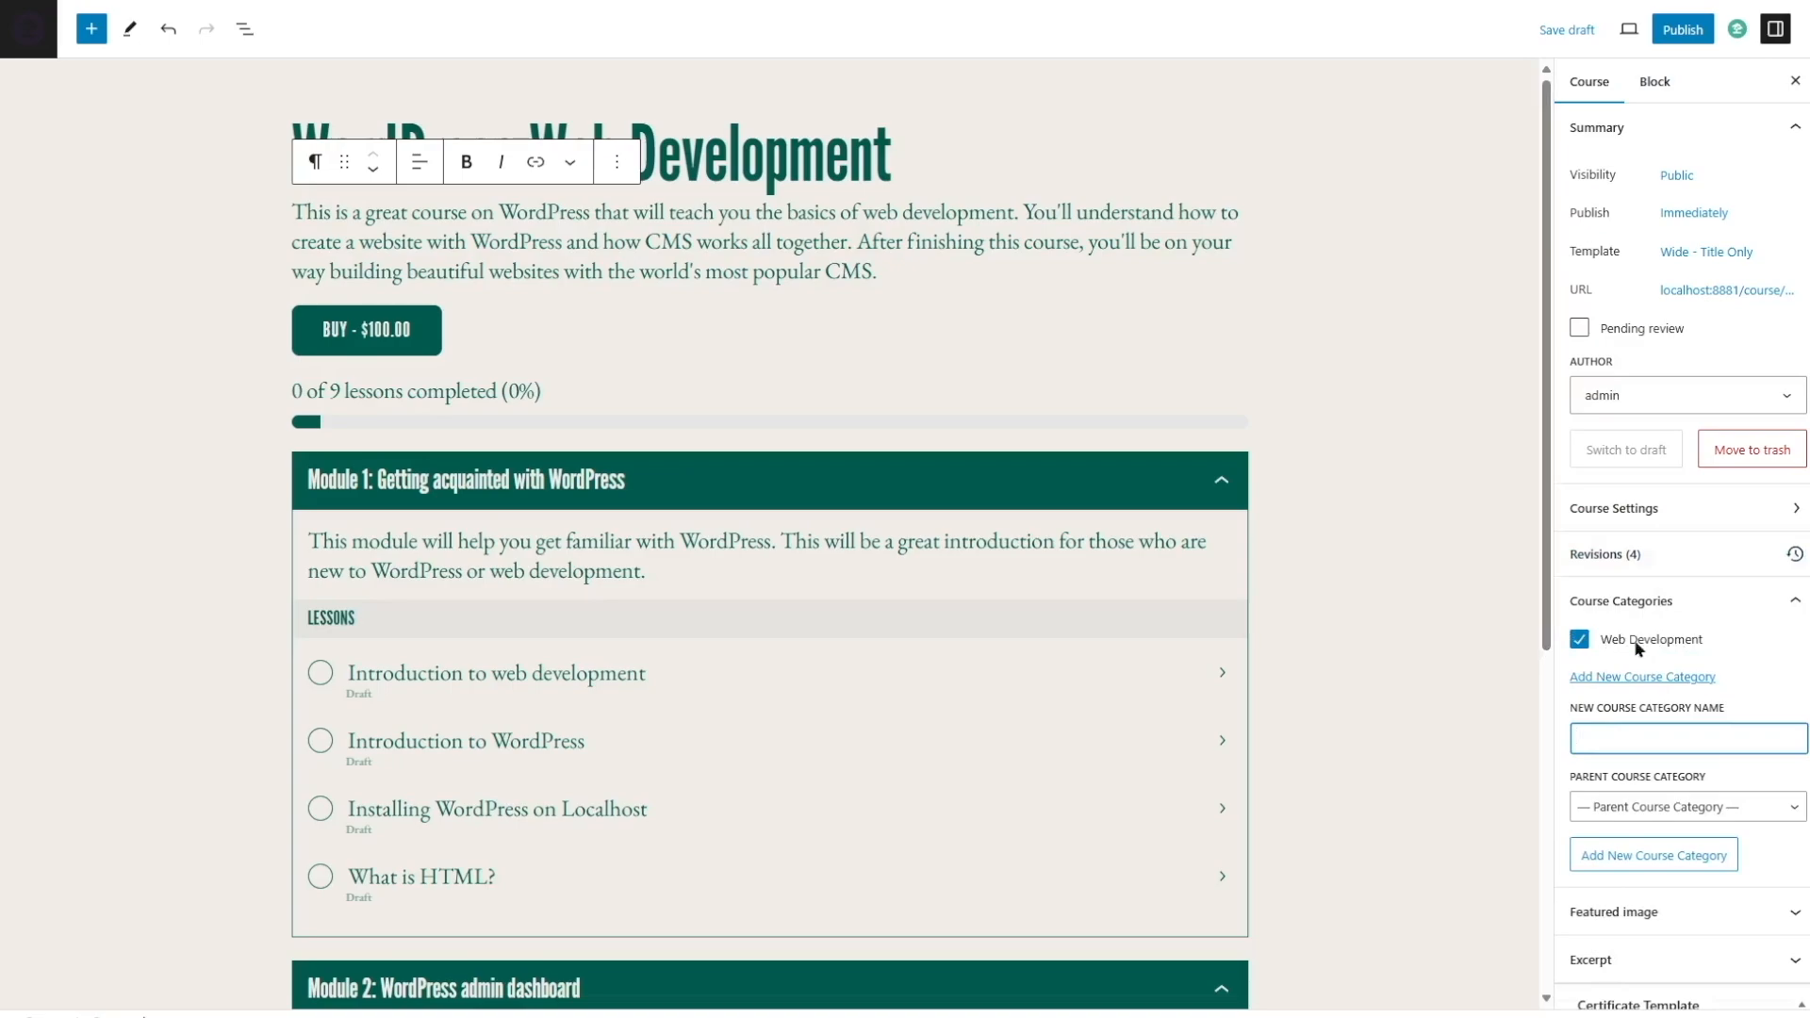
left_click(1793, 600)
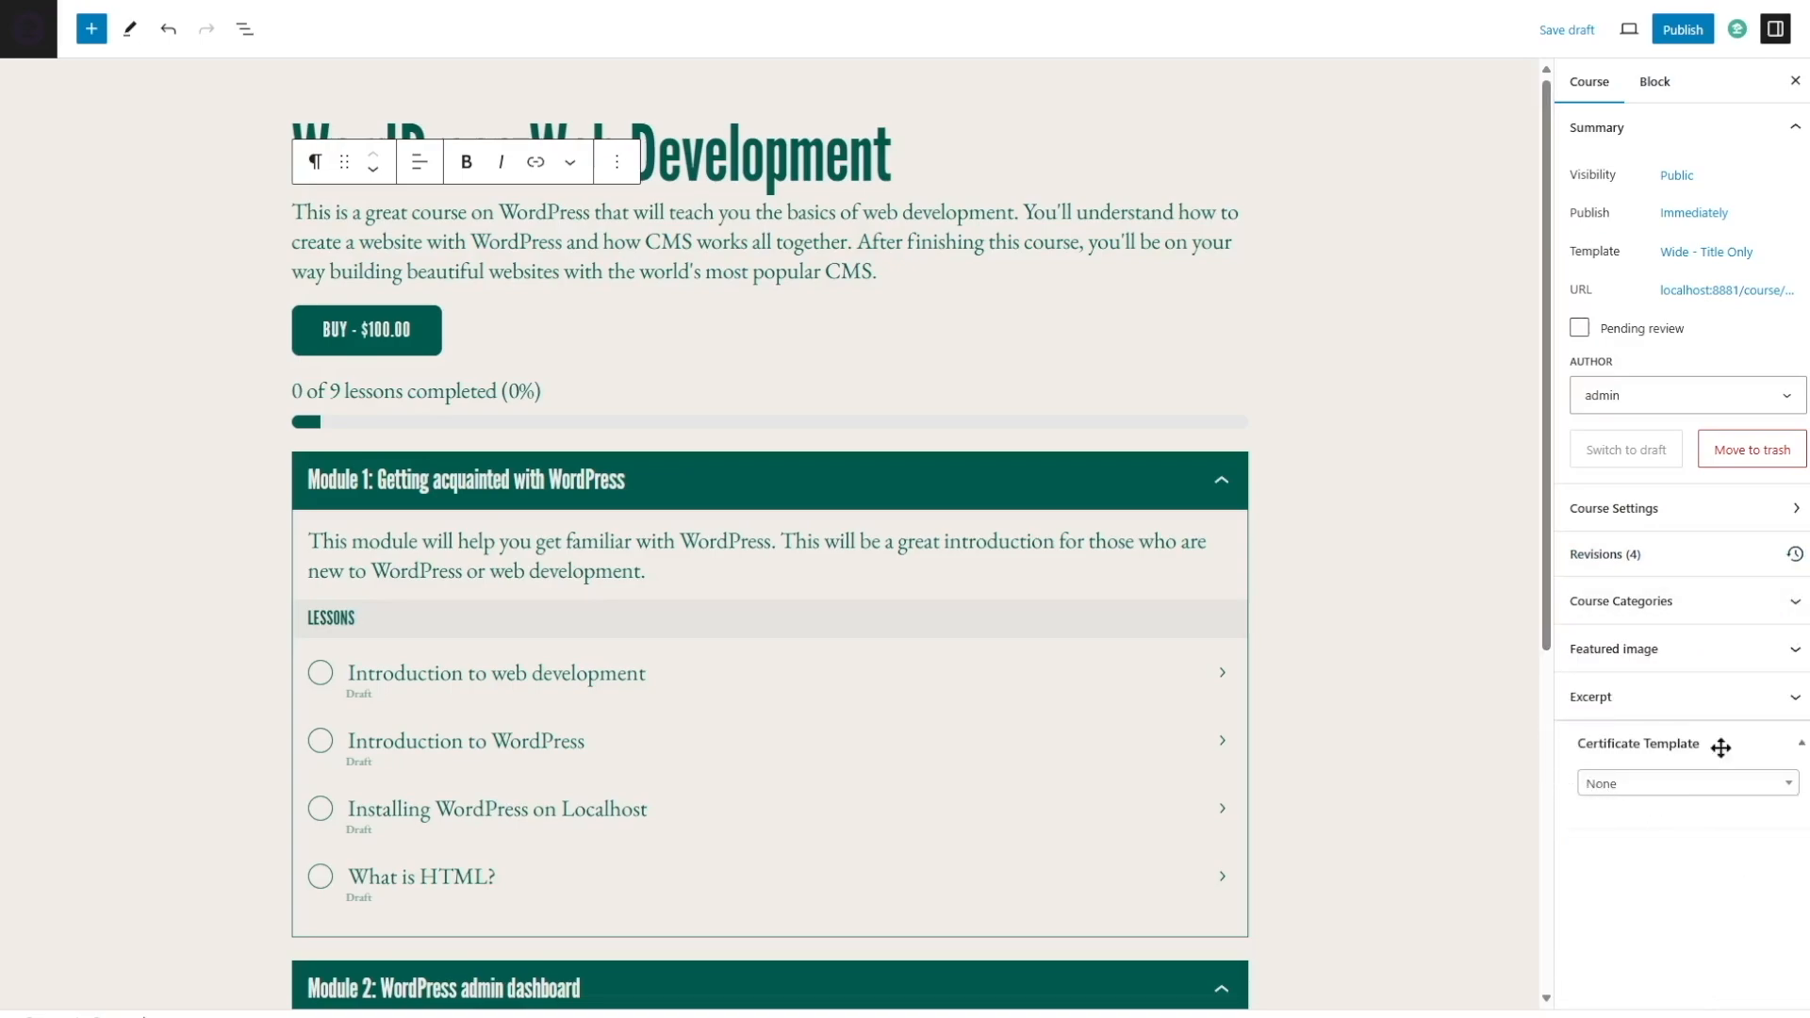
Step: Review the certificate template choices, keep None for the course and save the draft
left_click(1788, 788)
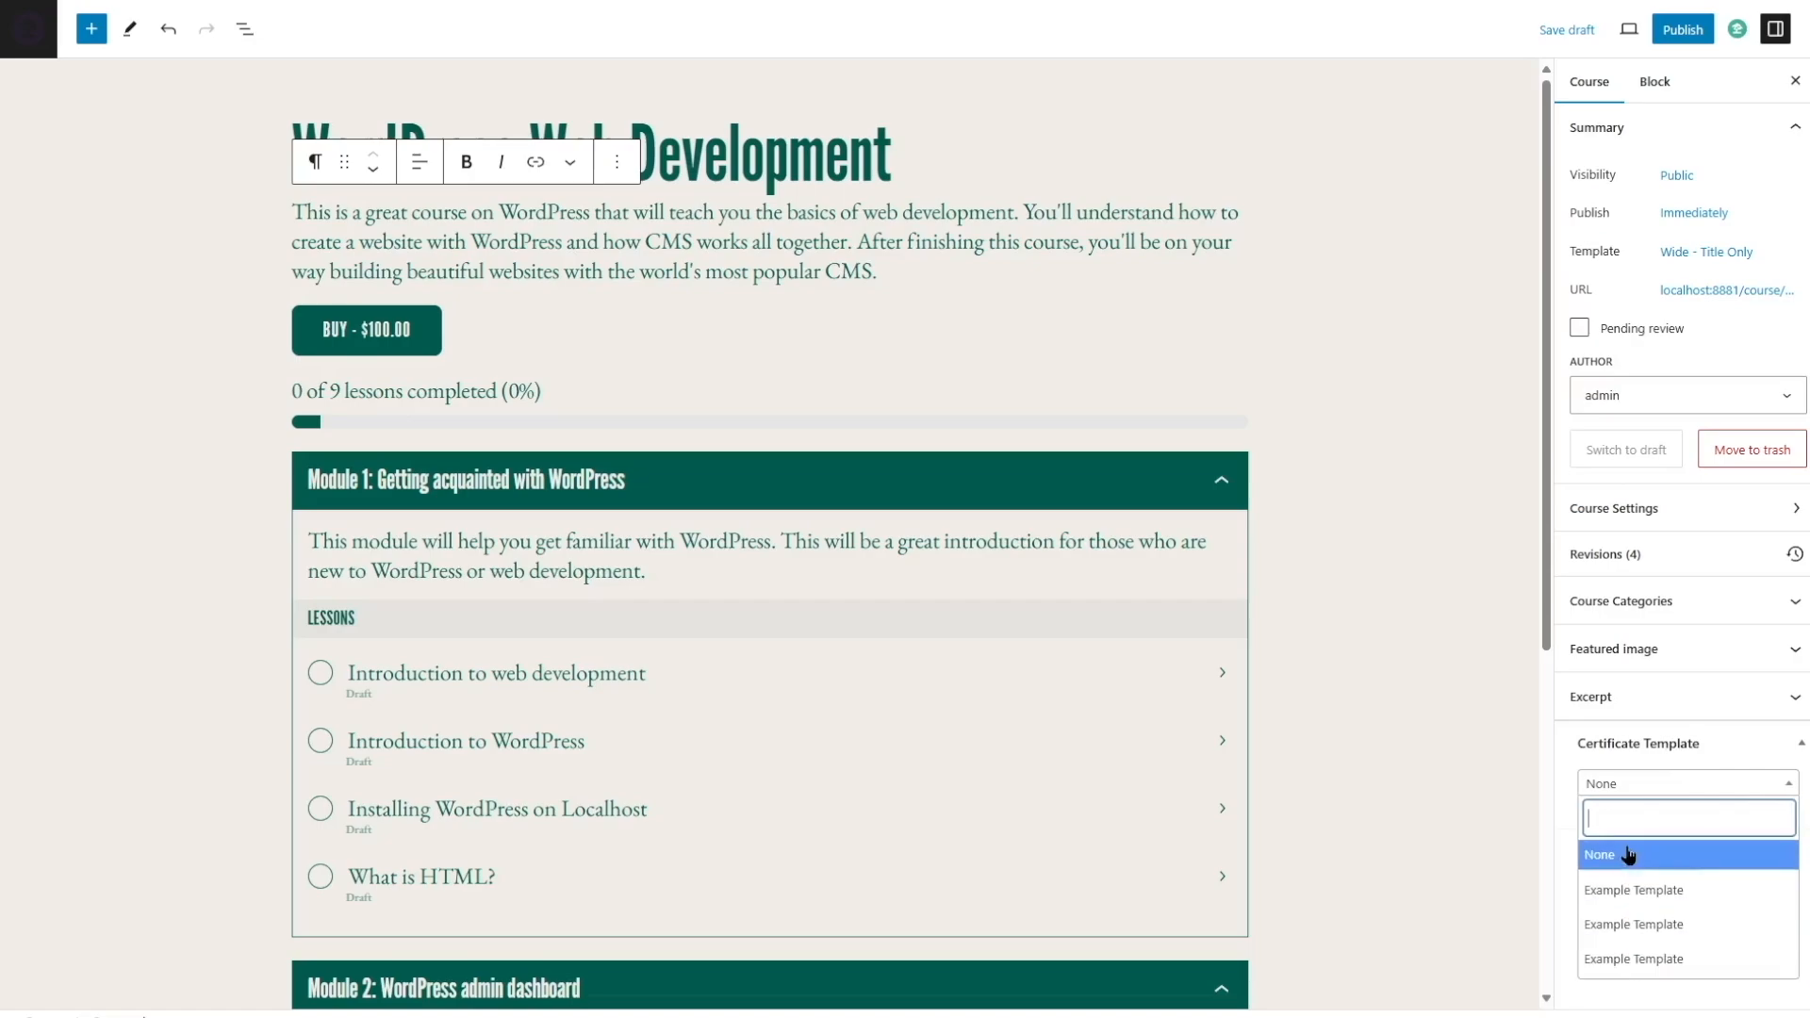
left_click(1520, 788)
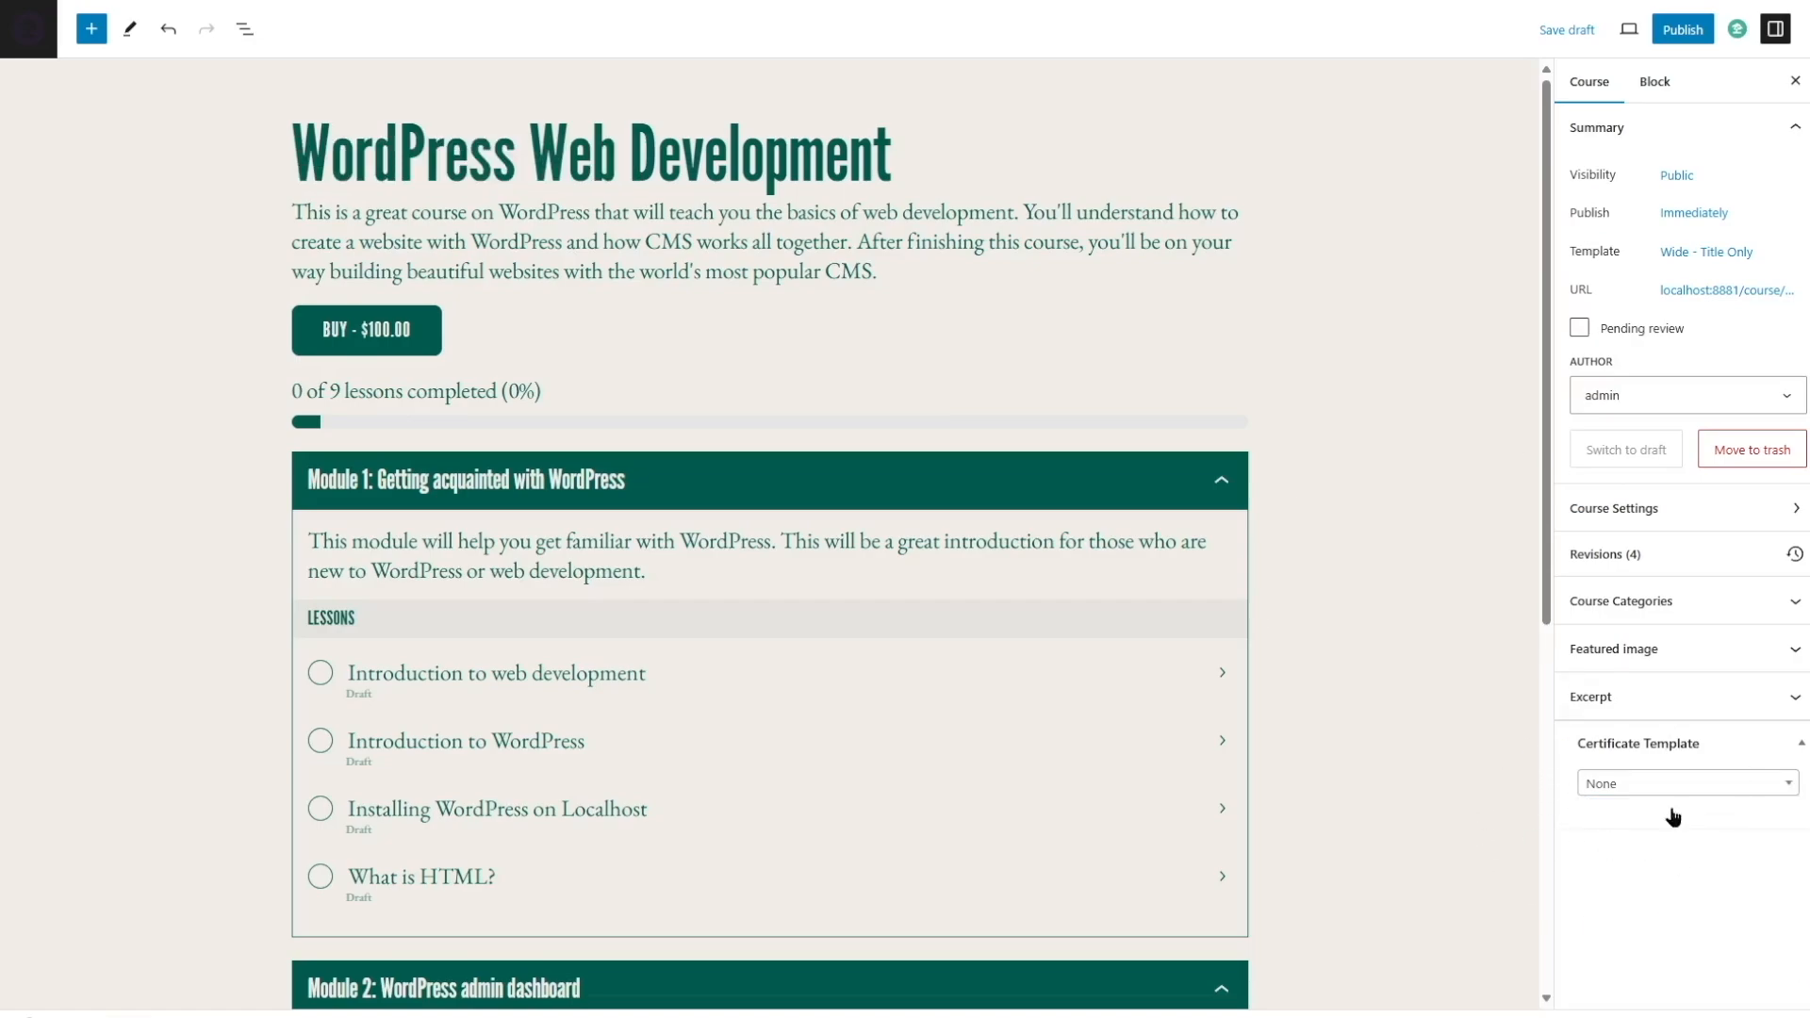
left_click(1640, 785)
left_click(1632, 855)
left_click(1553, 32)
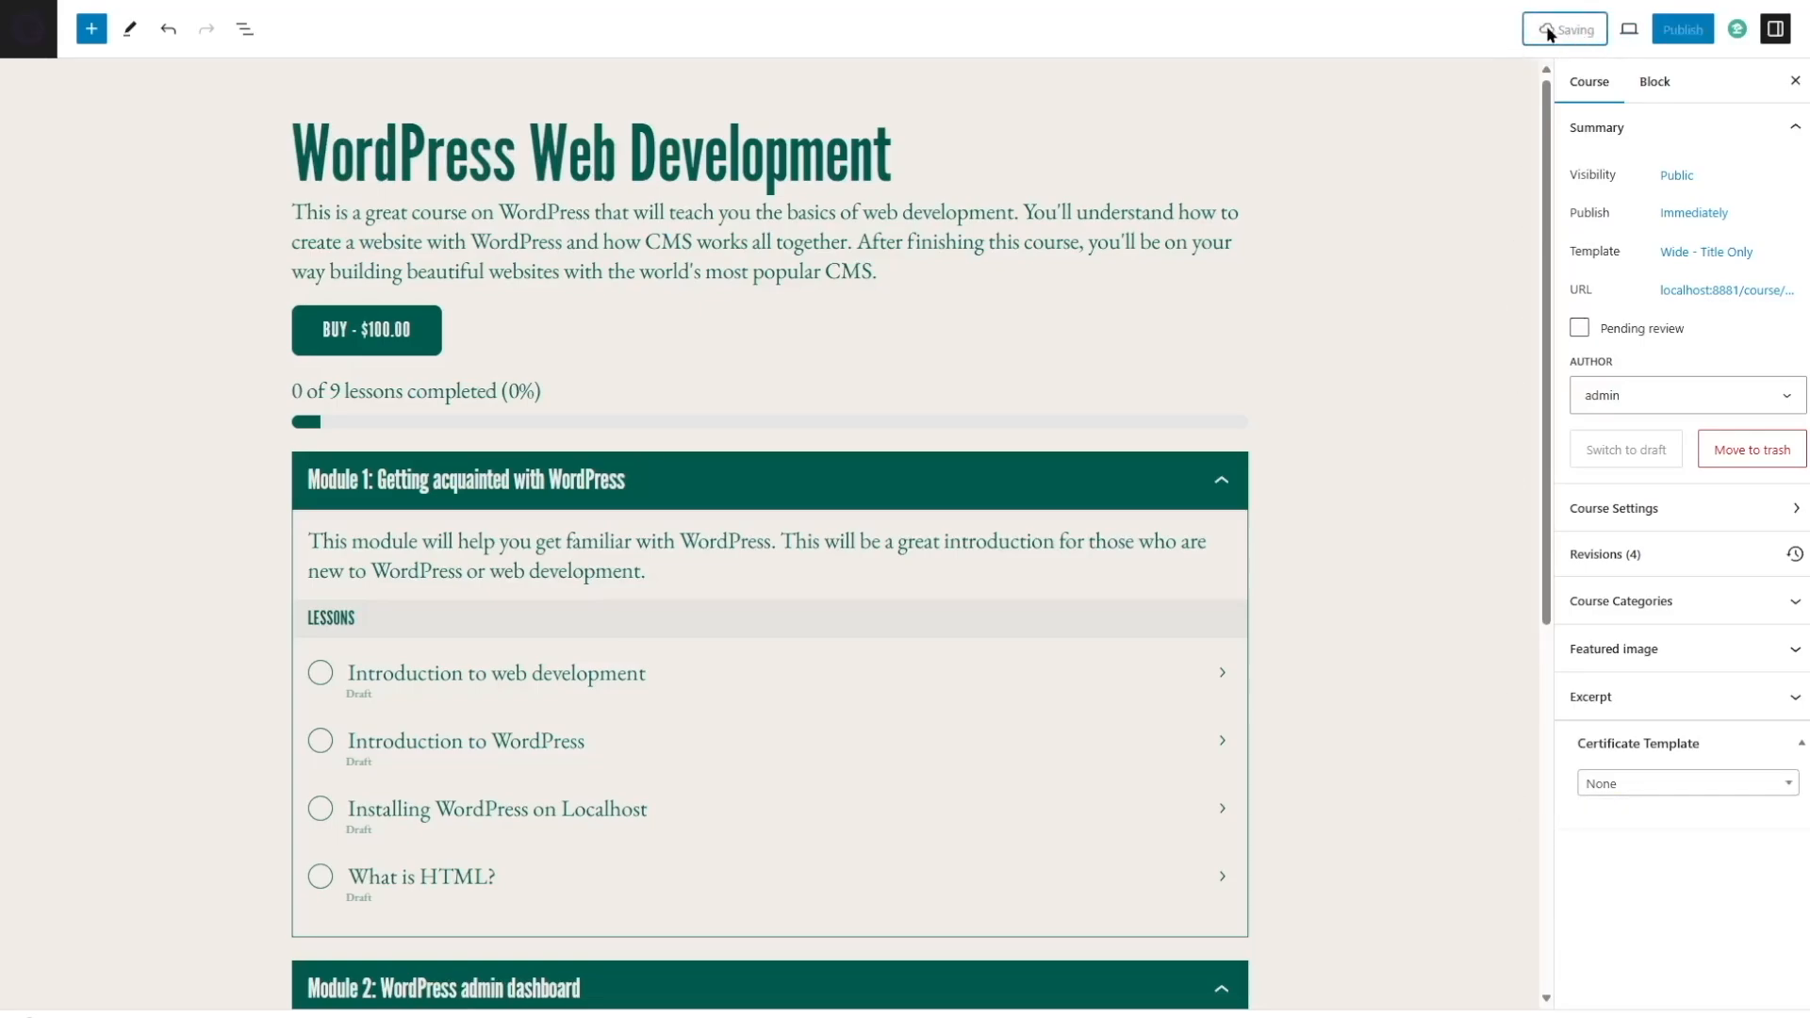
Step: Leave the course editor and open the first Example Template among the certificate templates for editing
left_click(36, 39)
mouse_move(71, 242)
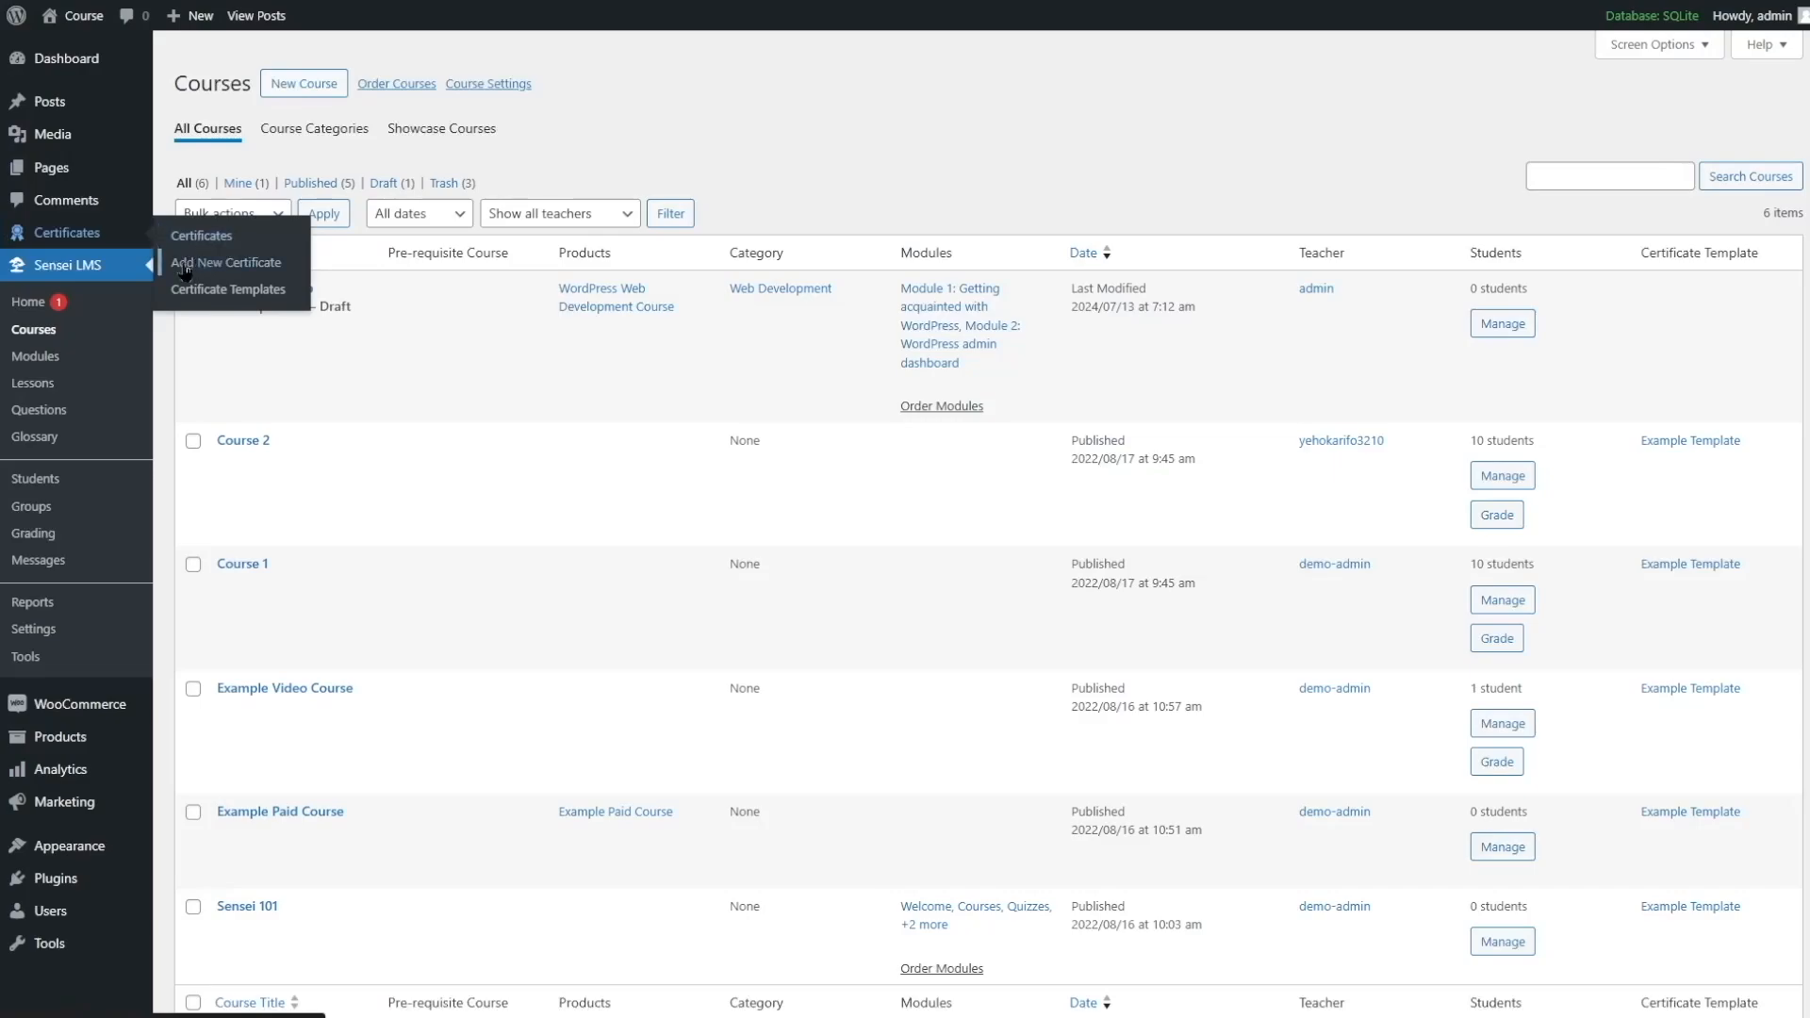
left_click(248, 295)
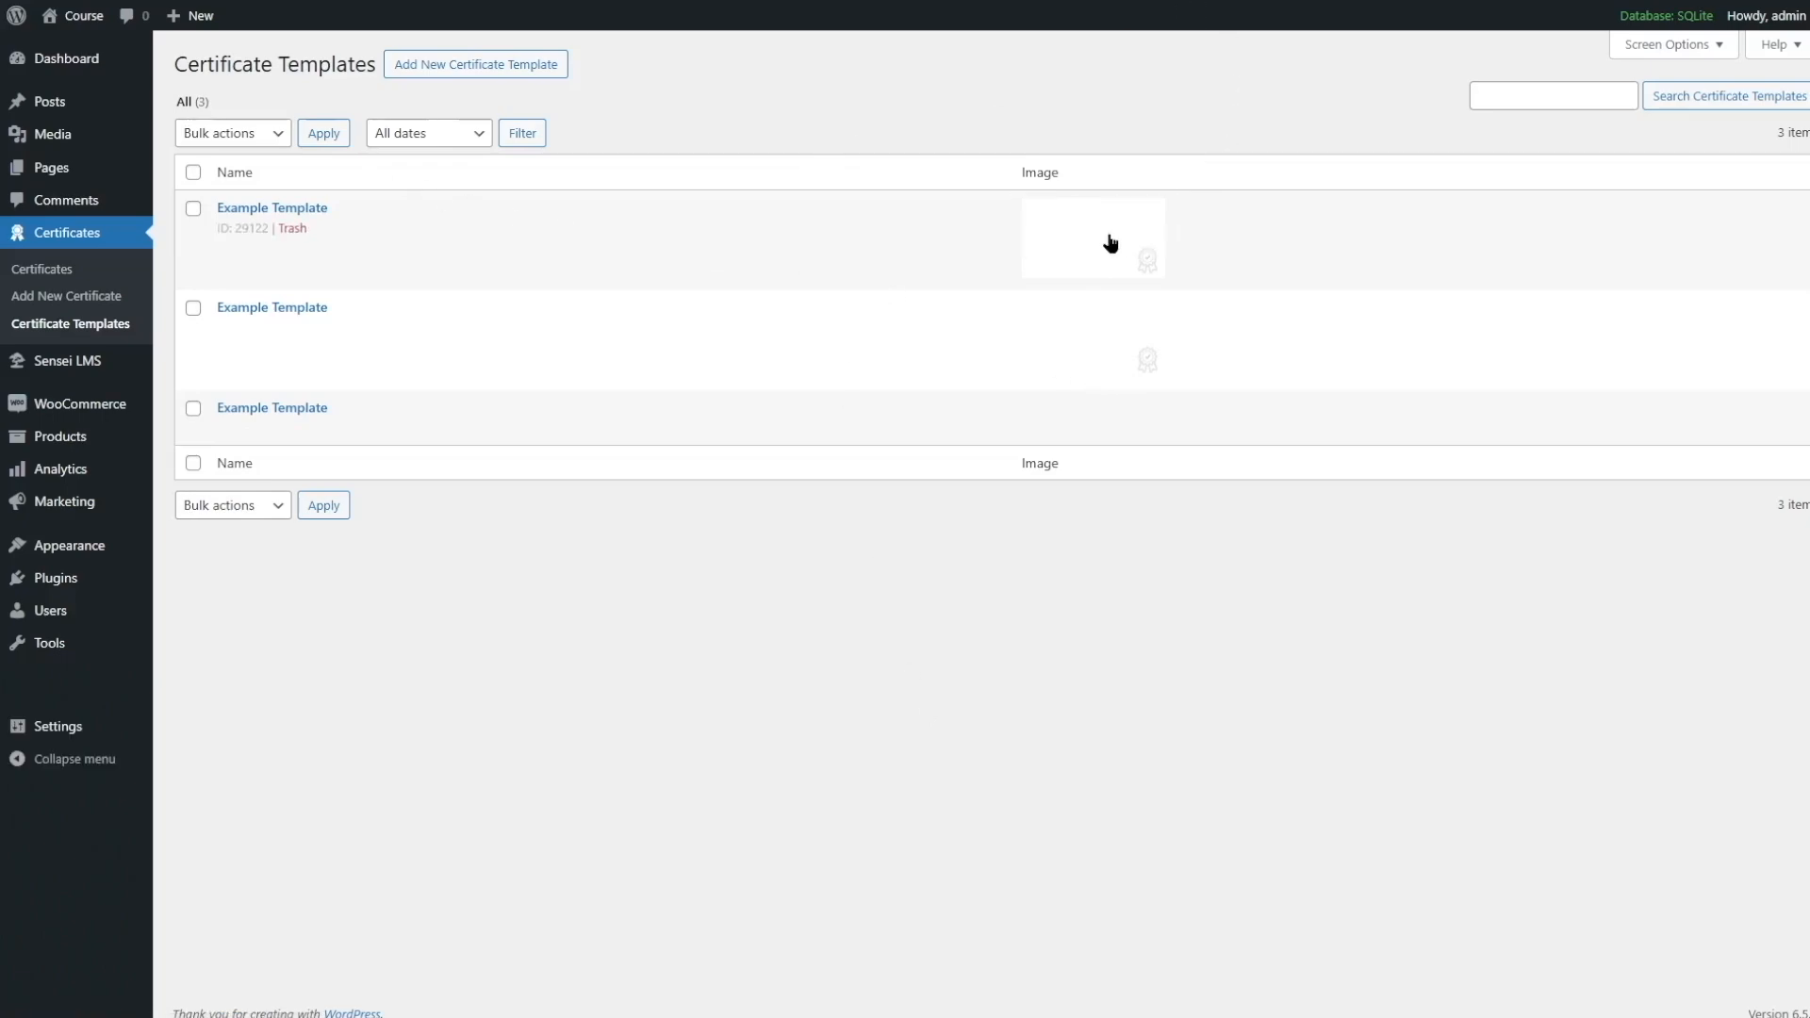
left_click(1074, 238)
left_click(1119, 246)
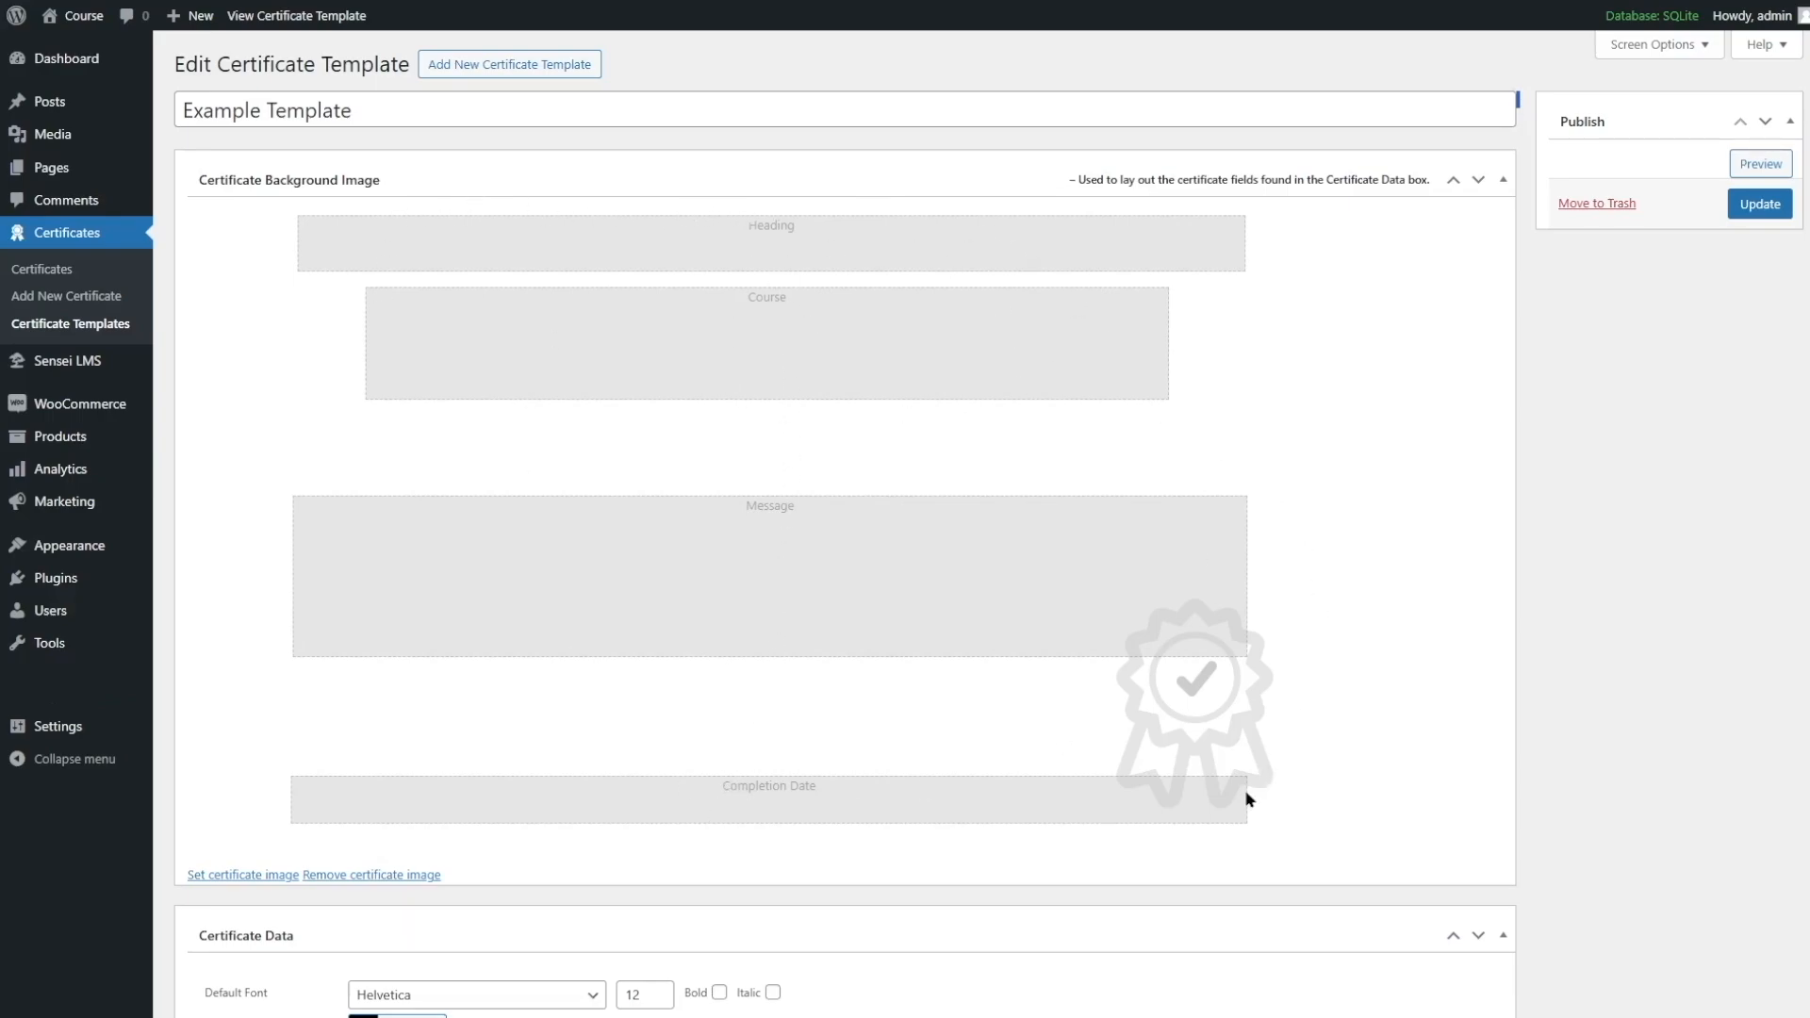
Step: Examine the certificate template's name, background layout, default font, and its heading, message, course, completion date and place fields
left_click_drag(189, 110, 529, 109)
left_click(529, 109)
scroll(1301, 223, "down", 3)
scroll(1294, 223, "down", 3)
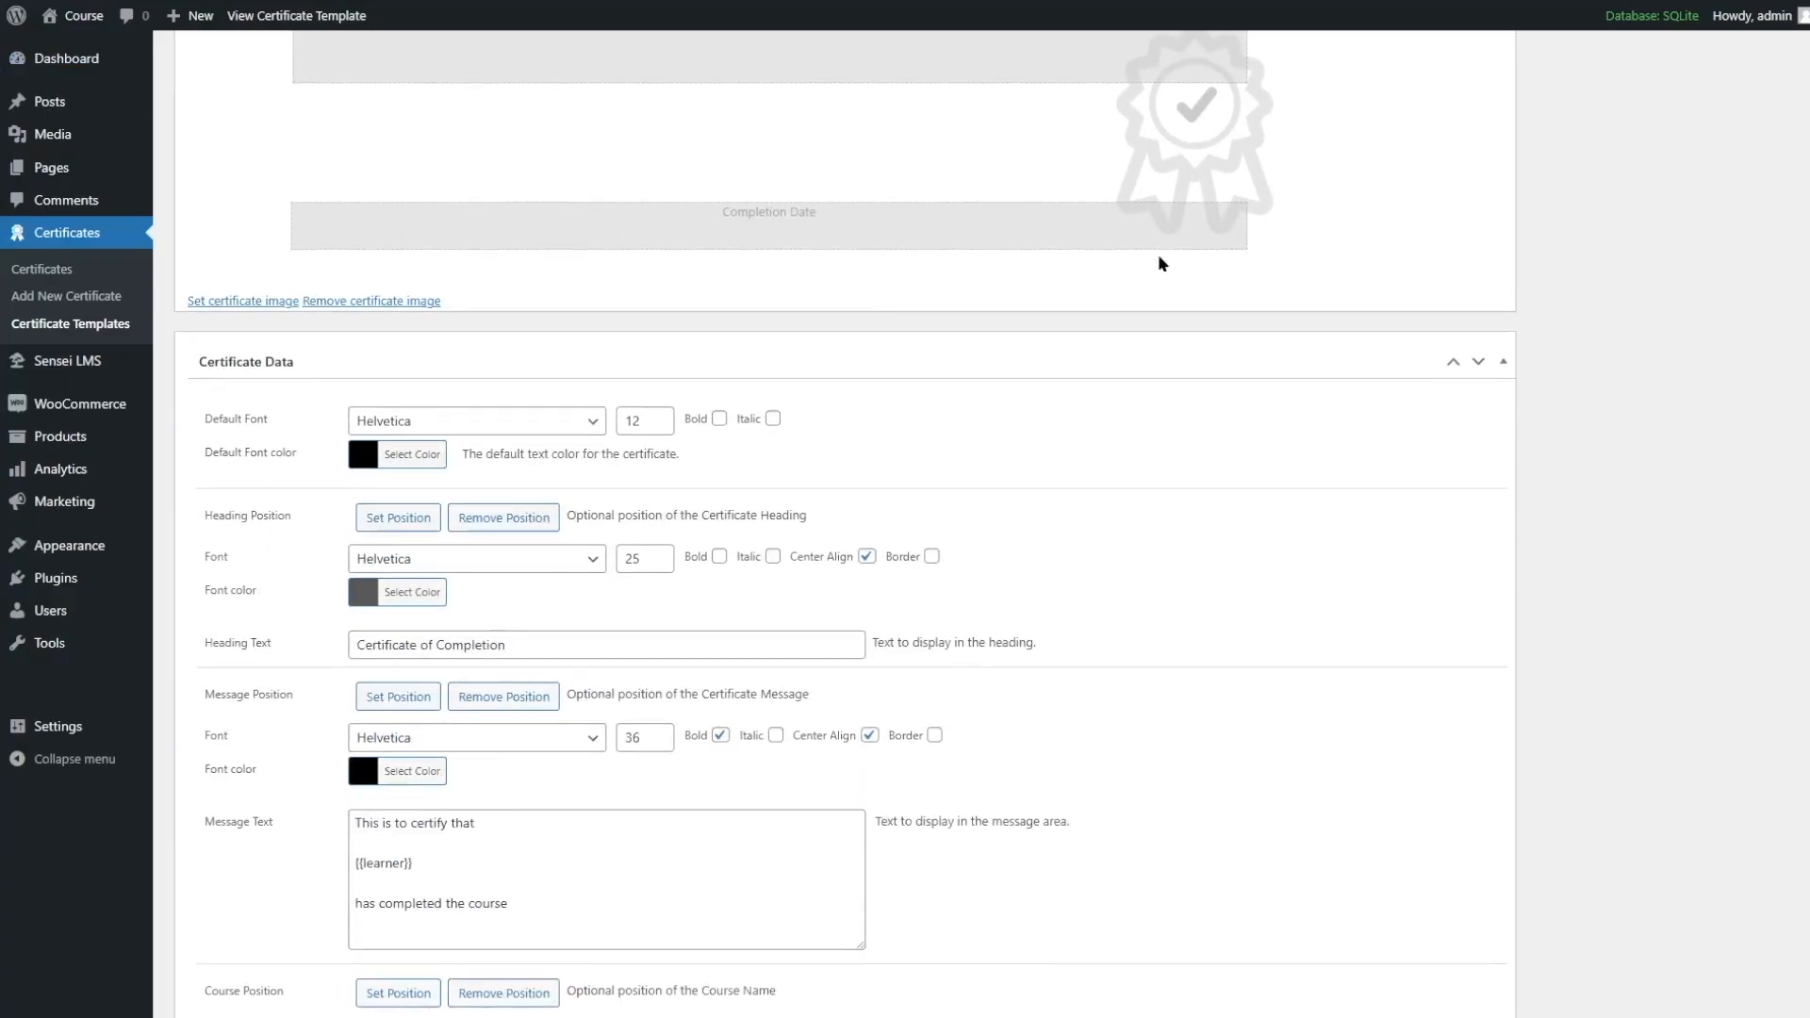
left_click(408, 421)
left_click(409, 420)
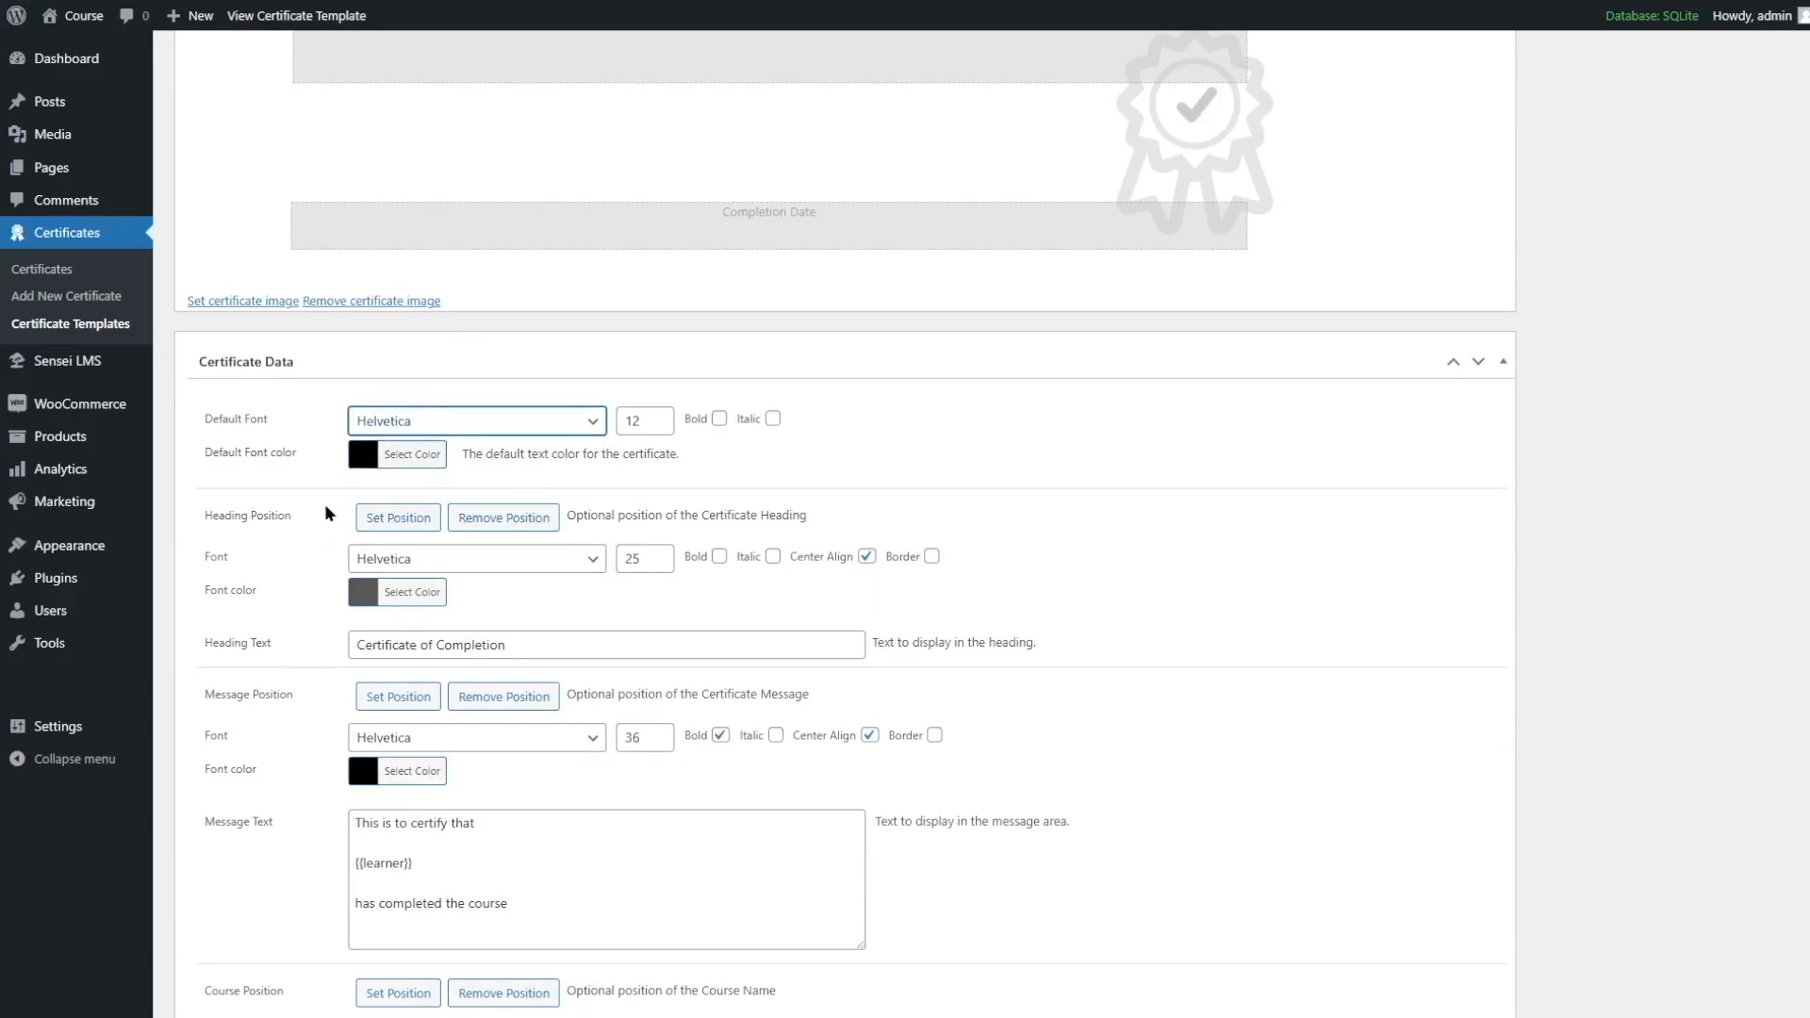
left_click_drag(569, 639, 345, 650)
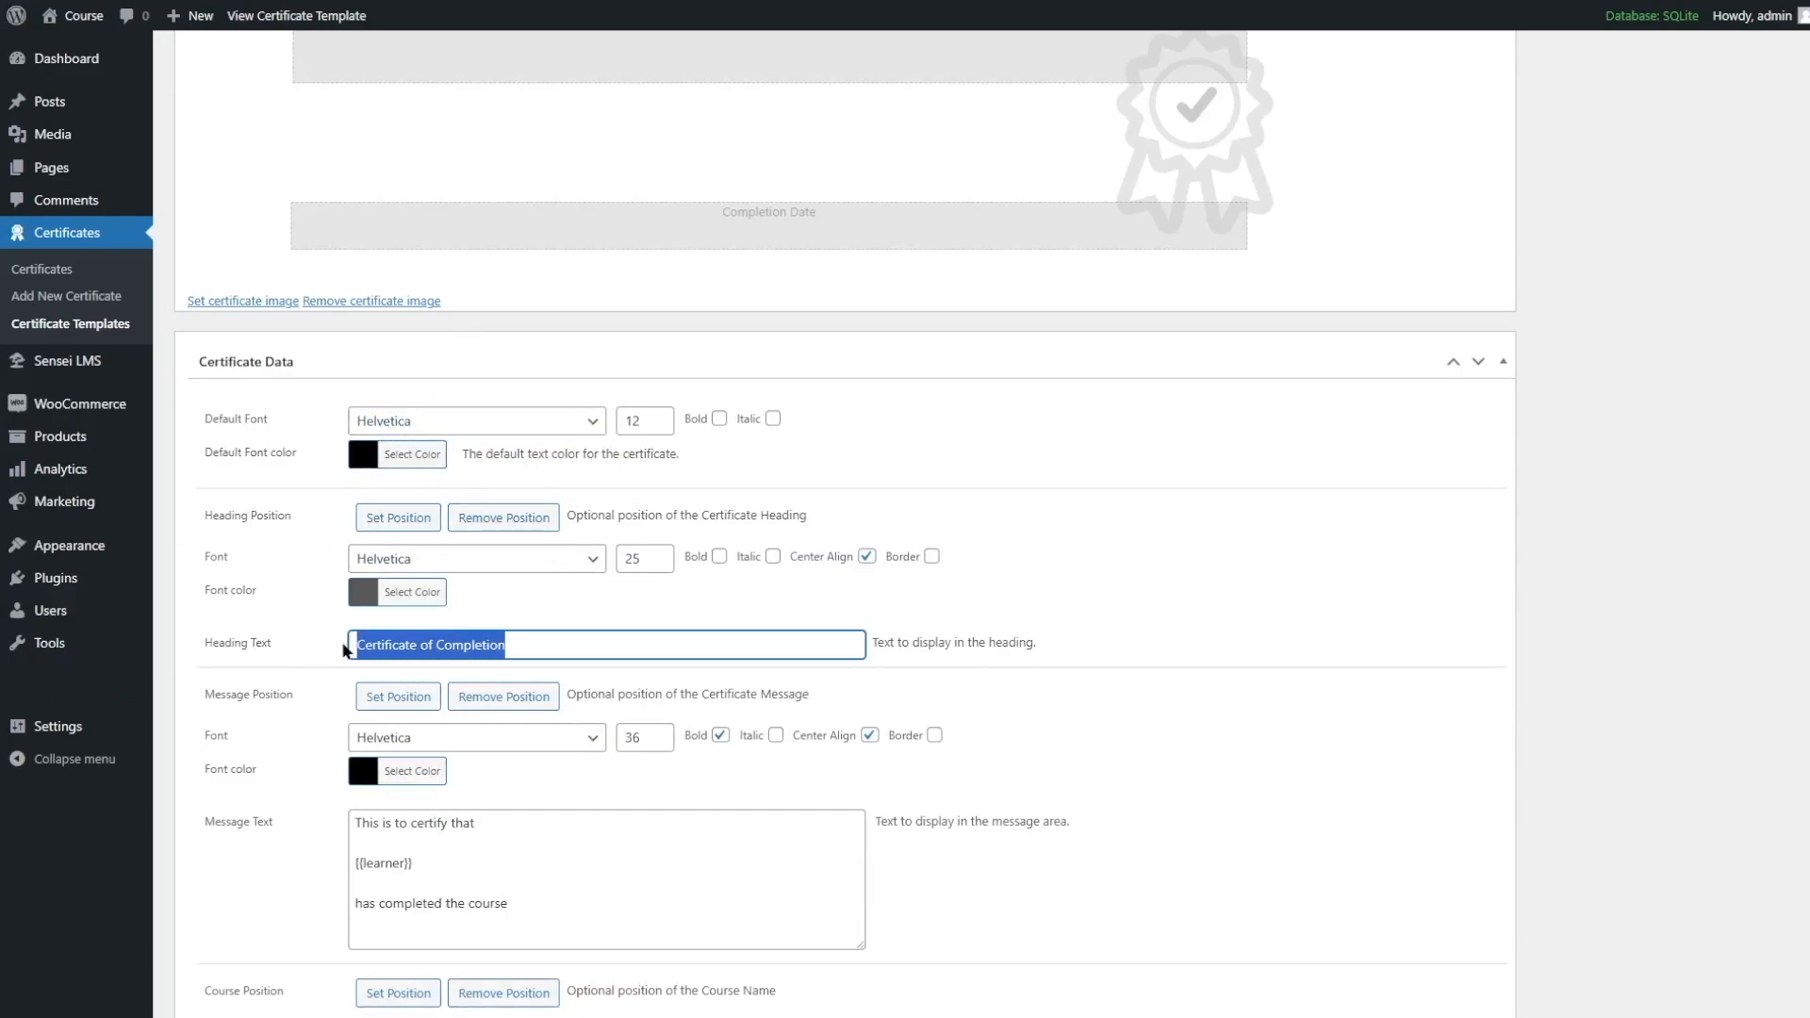
left_click(419, 645)
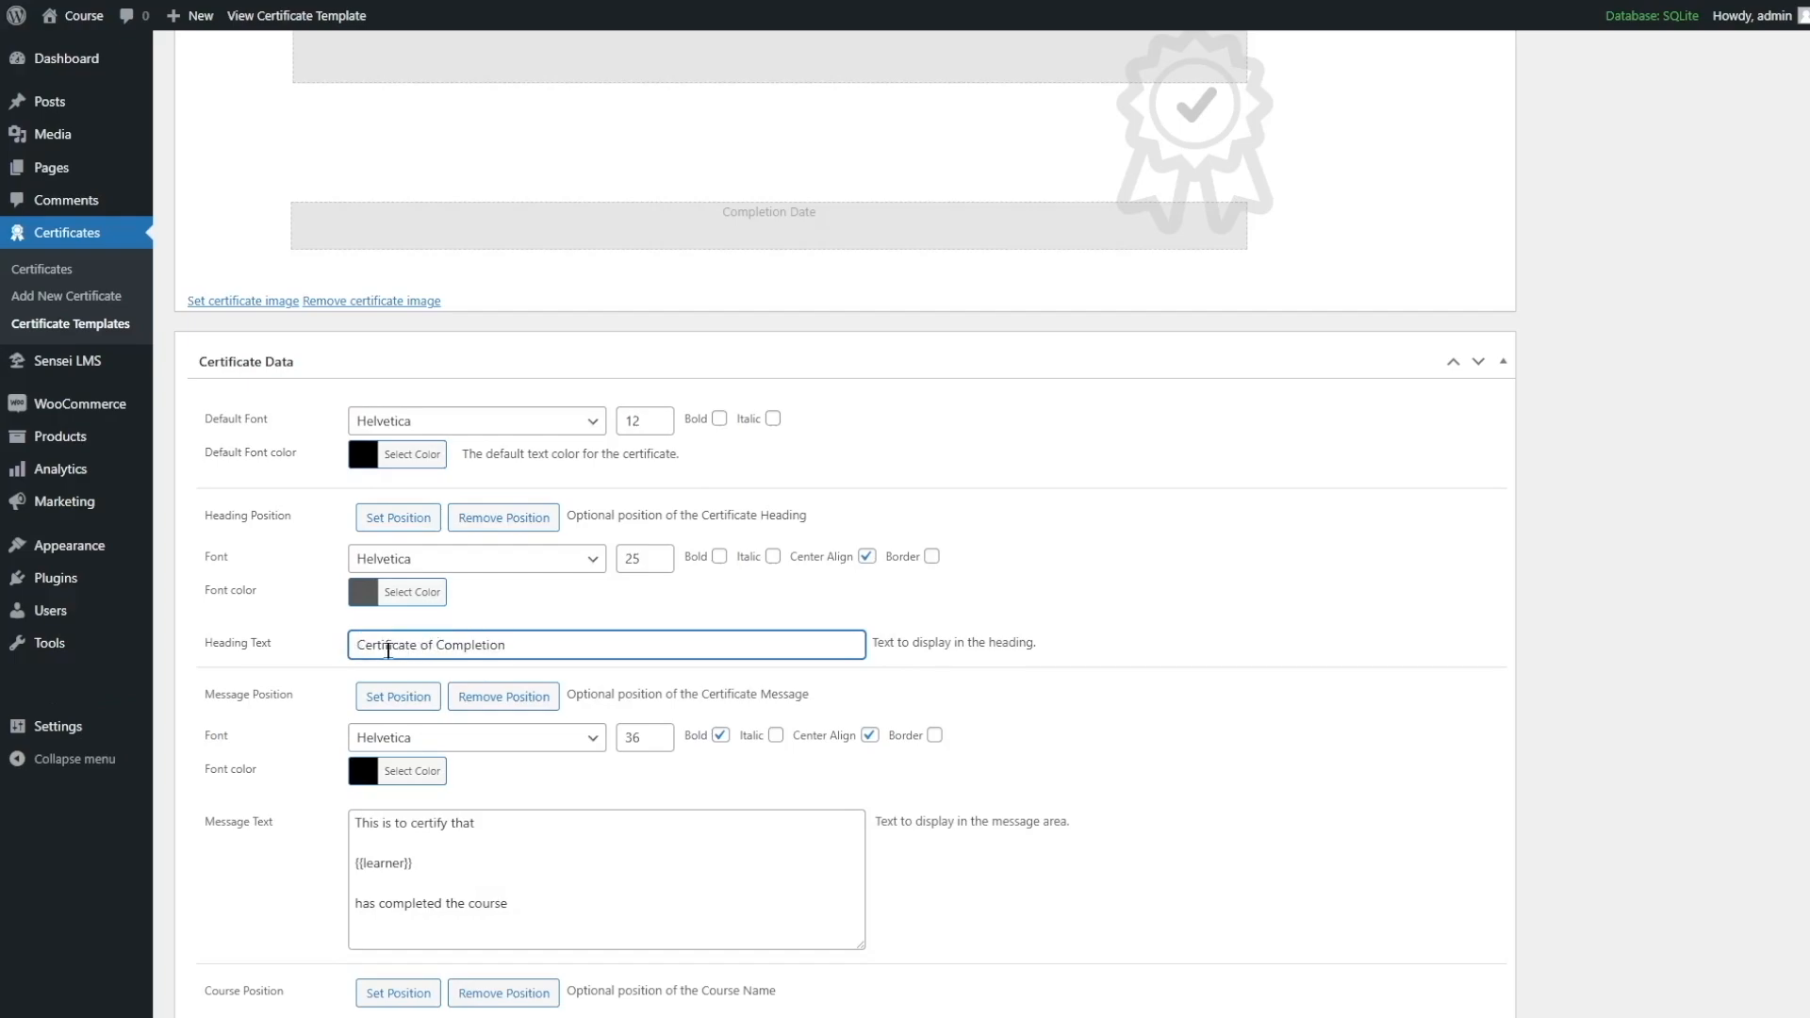
scroll(525, 638, "down", 2)
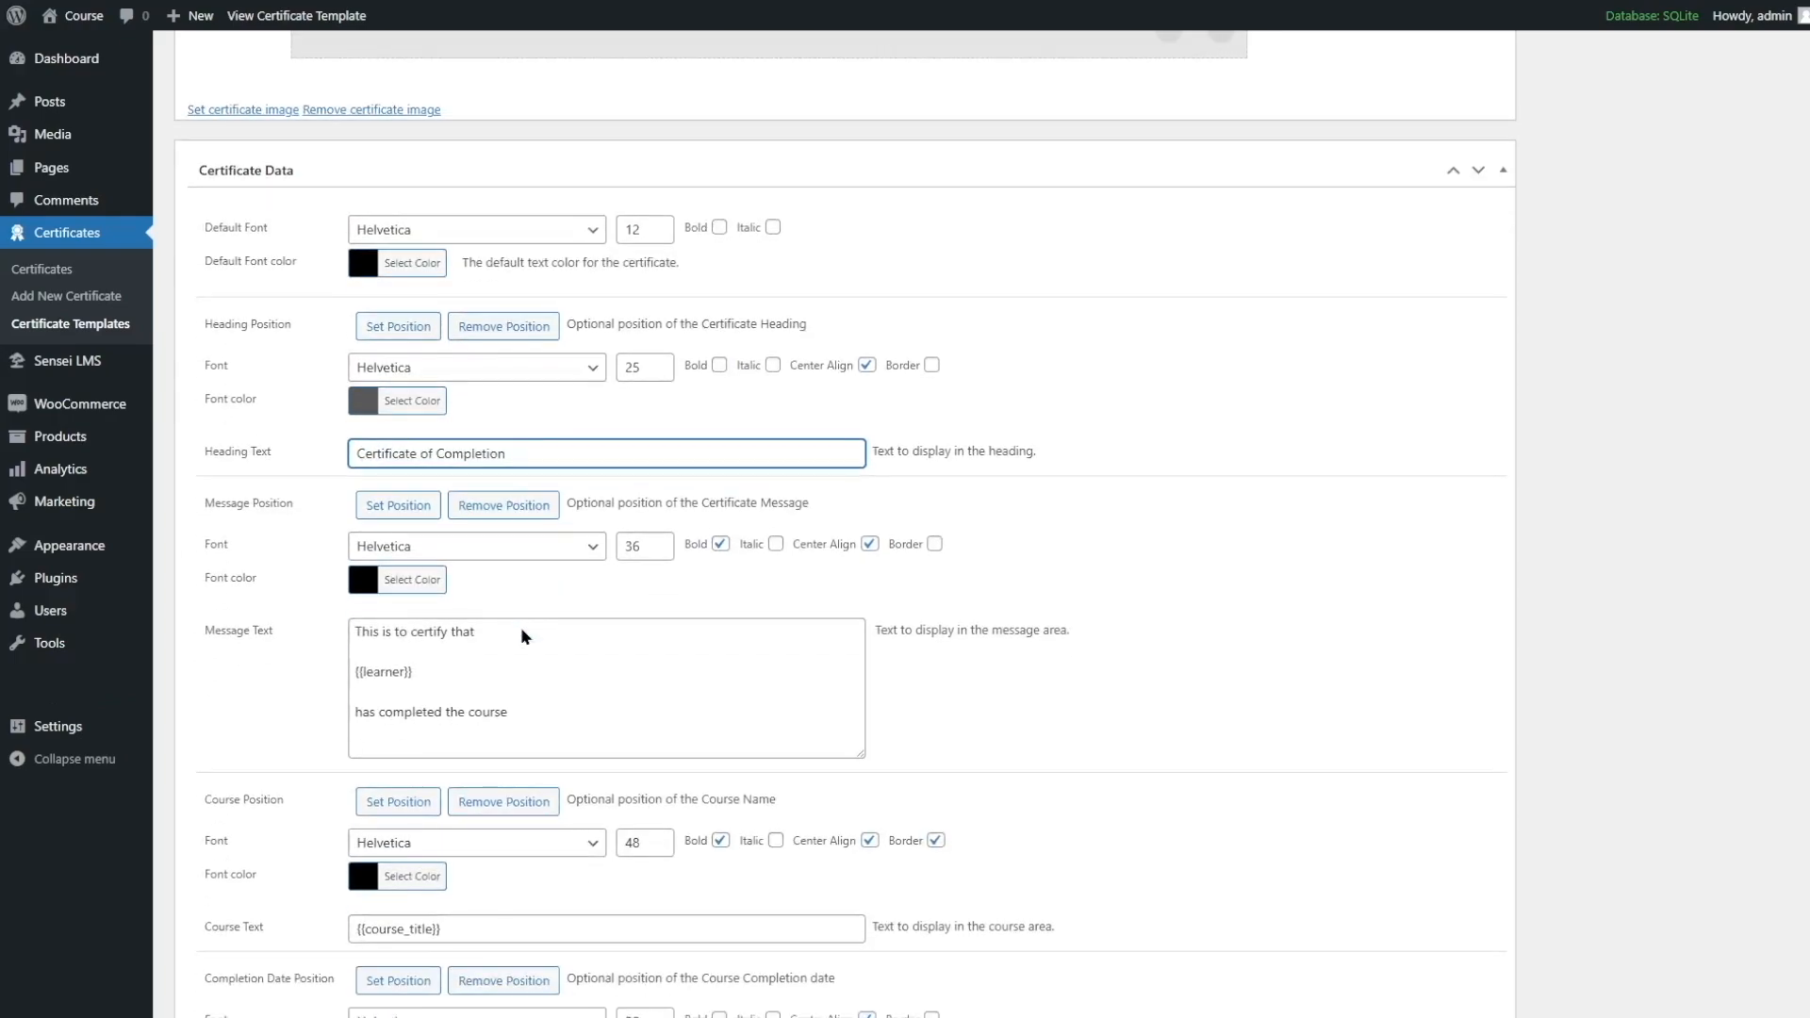
mouse_move(527, 718)
left_mouse_down()
mouse_move(410, 671)
mouse_move(401, 631)
mouse_move(376, 672)
mouse_move(350, 672)
mouse_move(358, 713)
mouse_move(497, 713)
left_mouse_up()
left_click(405, 631)
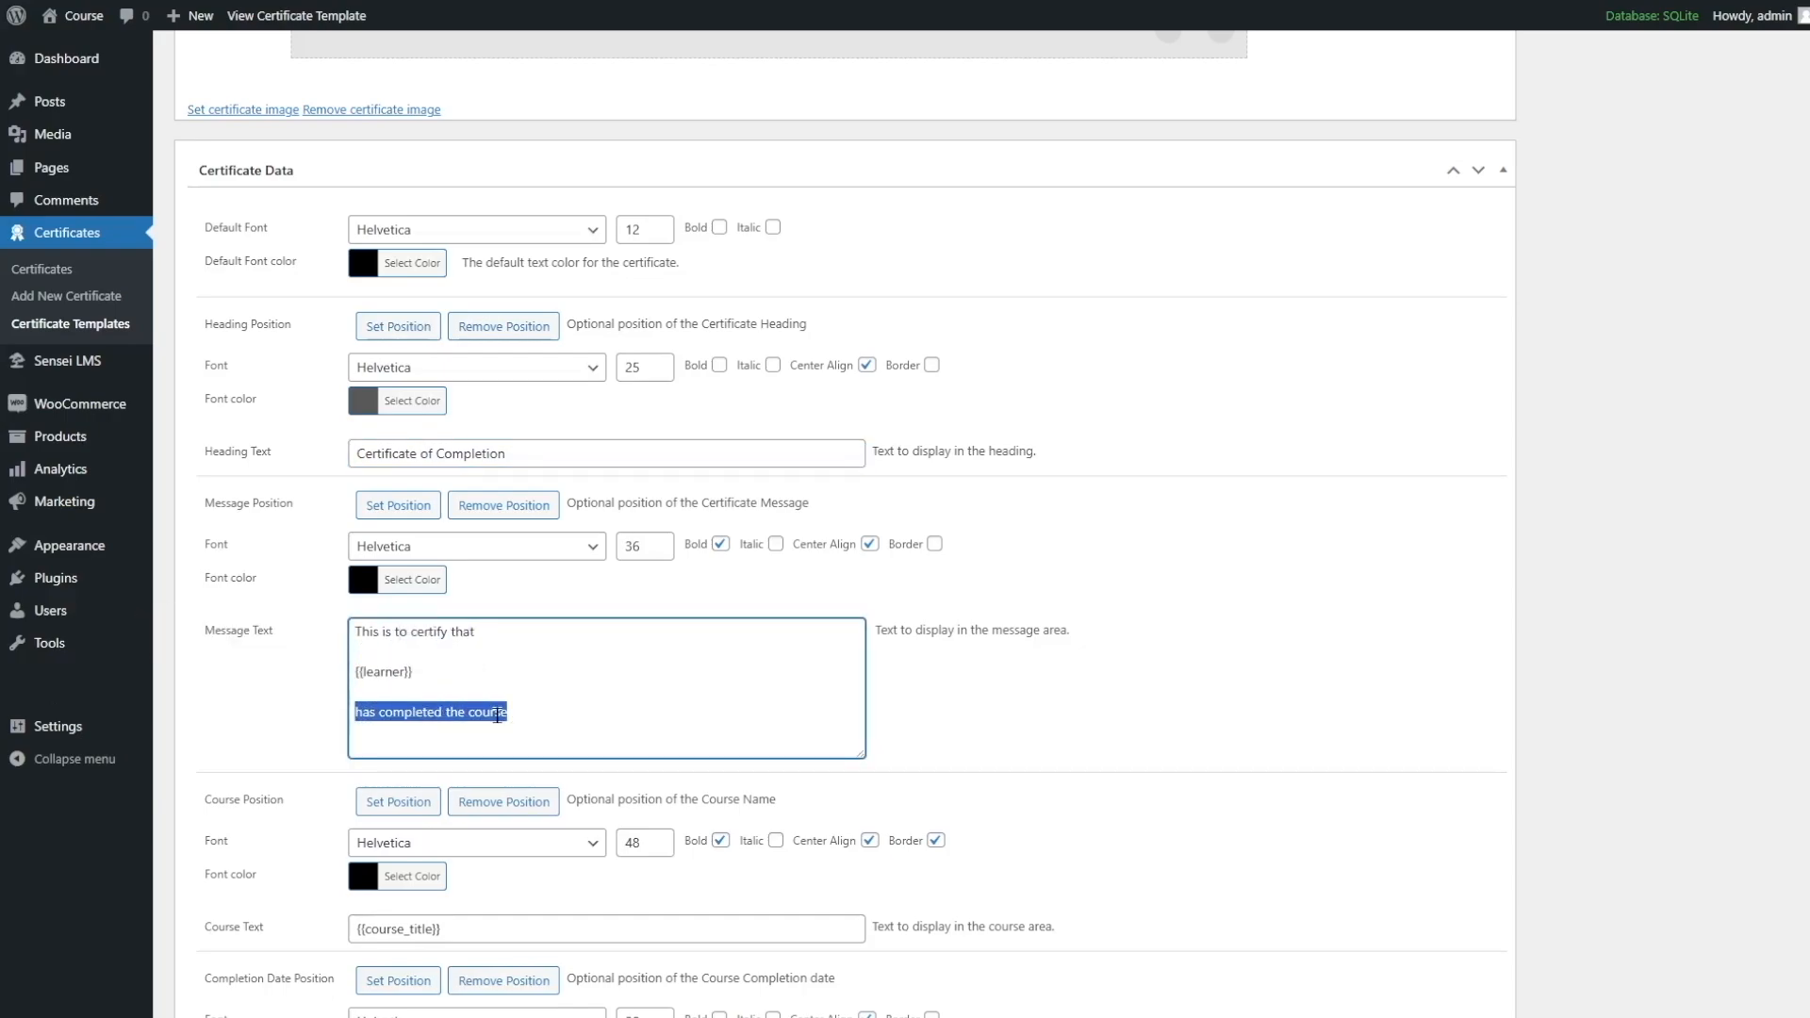
scroll(497, 714, "down", 3)
left_click_drag(443, 642, 351, 641)
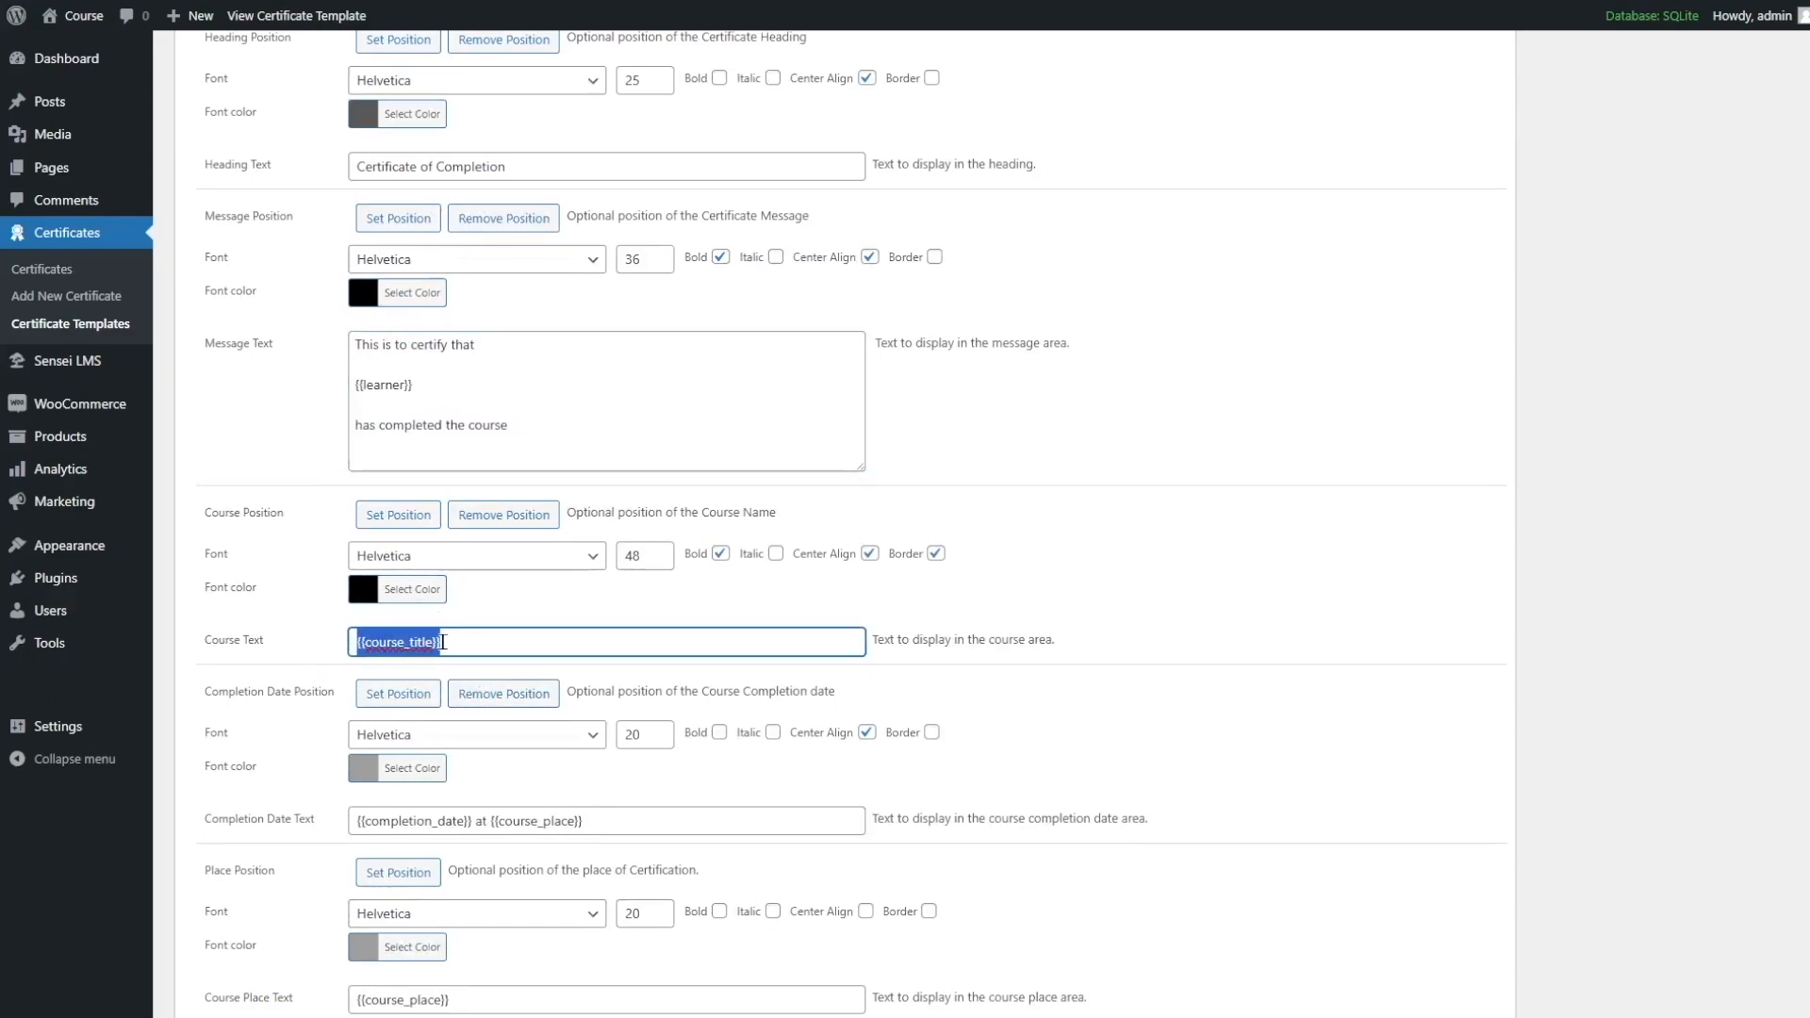
scroll(443, 642, "down", 1)
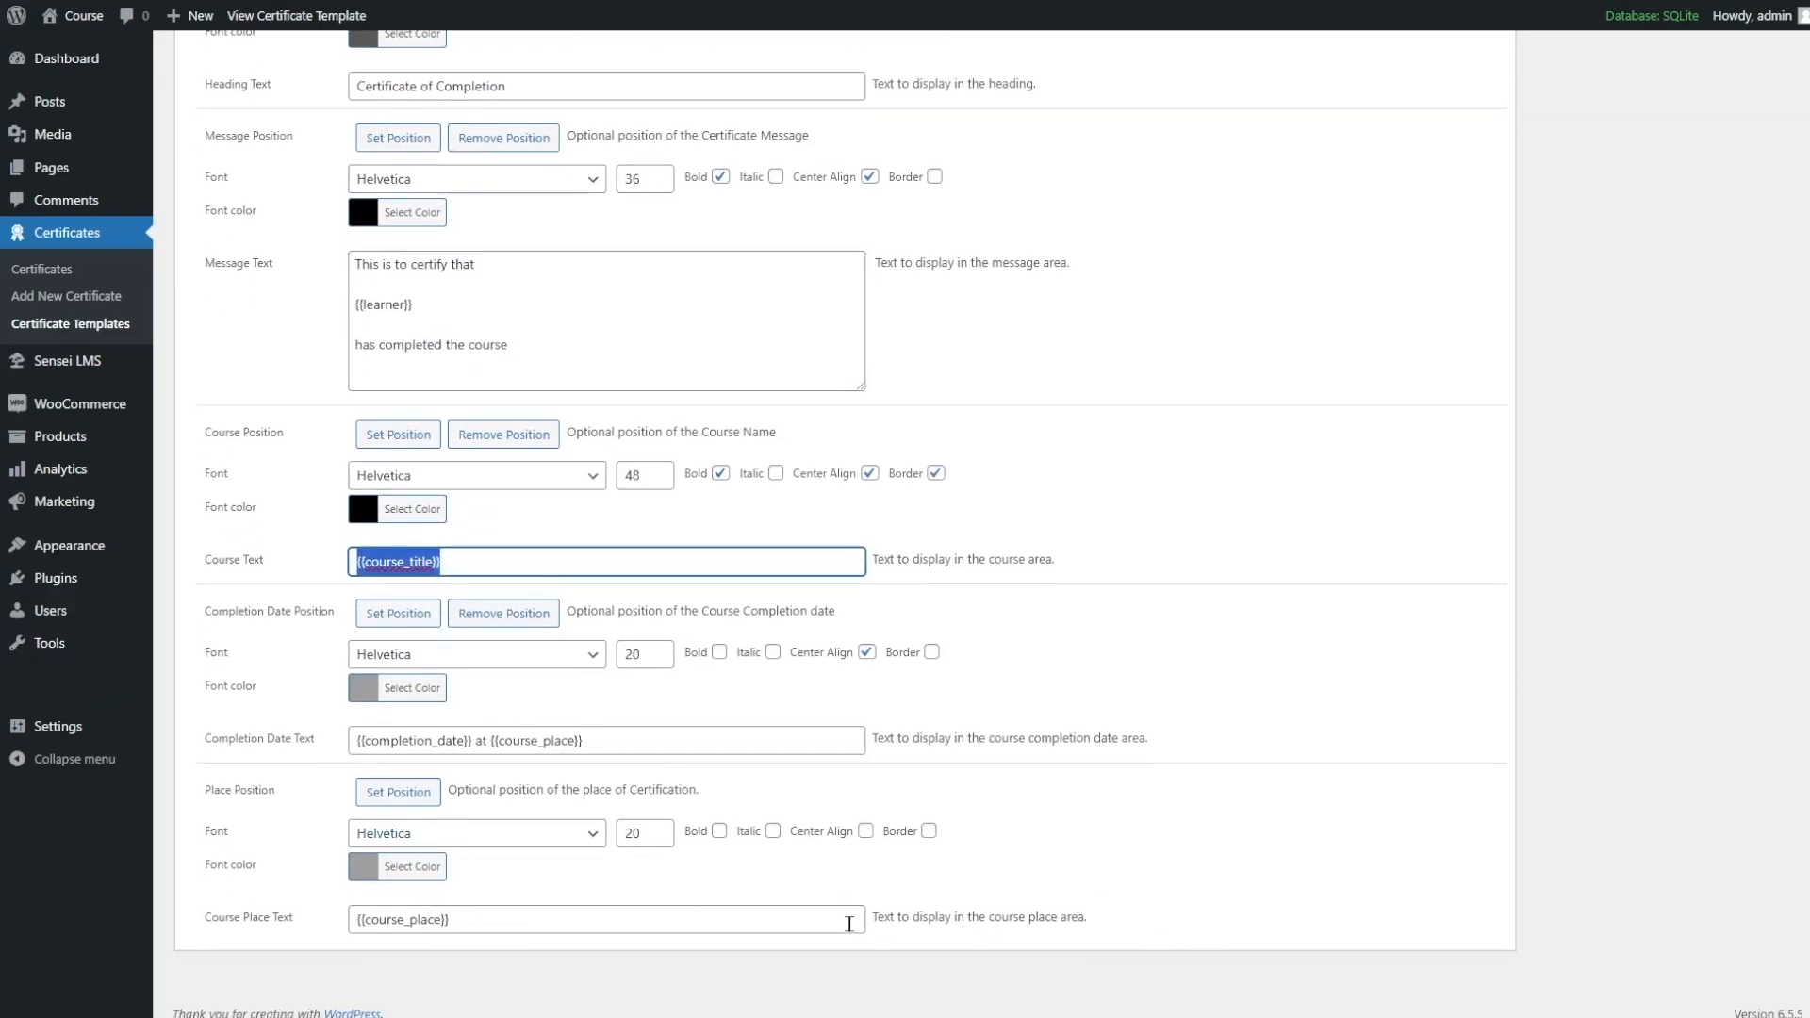
scroll(839, 896, "up", 15)
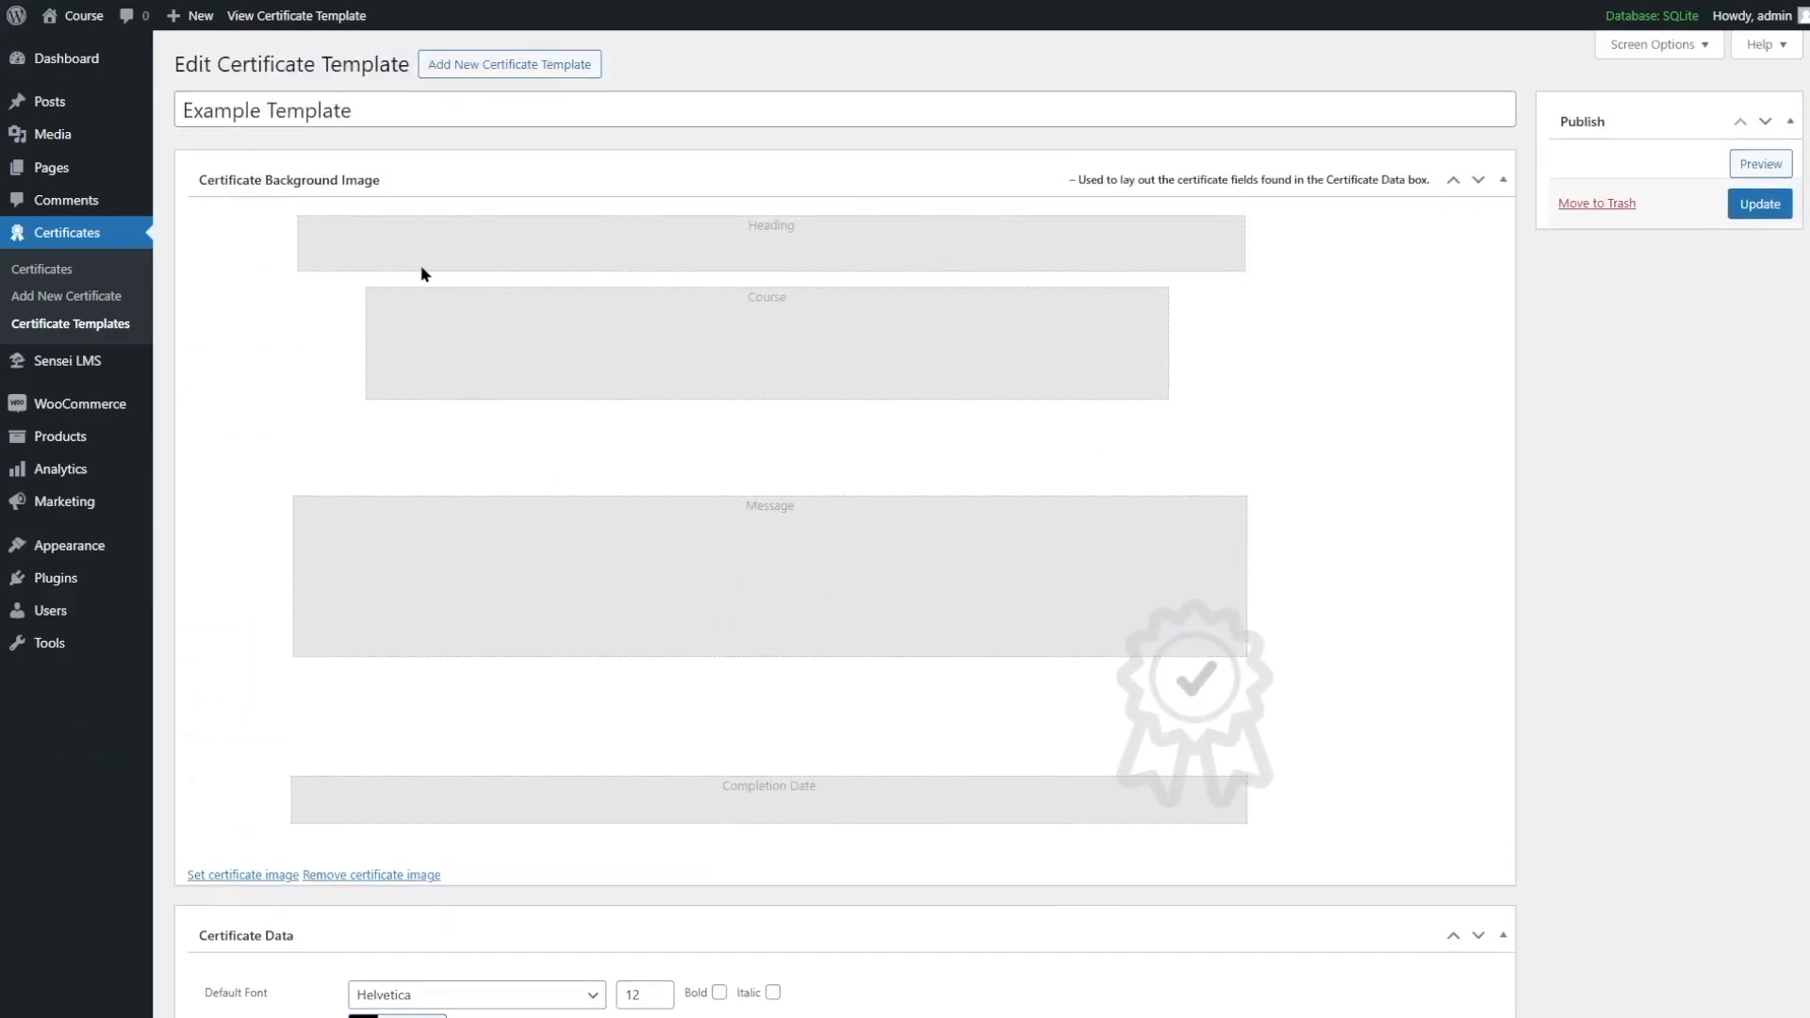
Step: Reopen the WordPress Web Development course for editing and assign the first Example Template as its certificate template
mouse_move(88, 361)
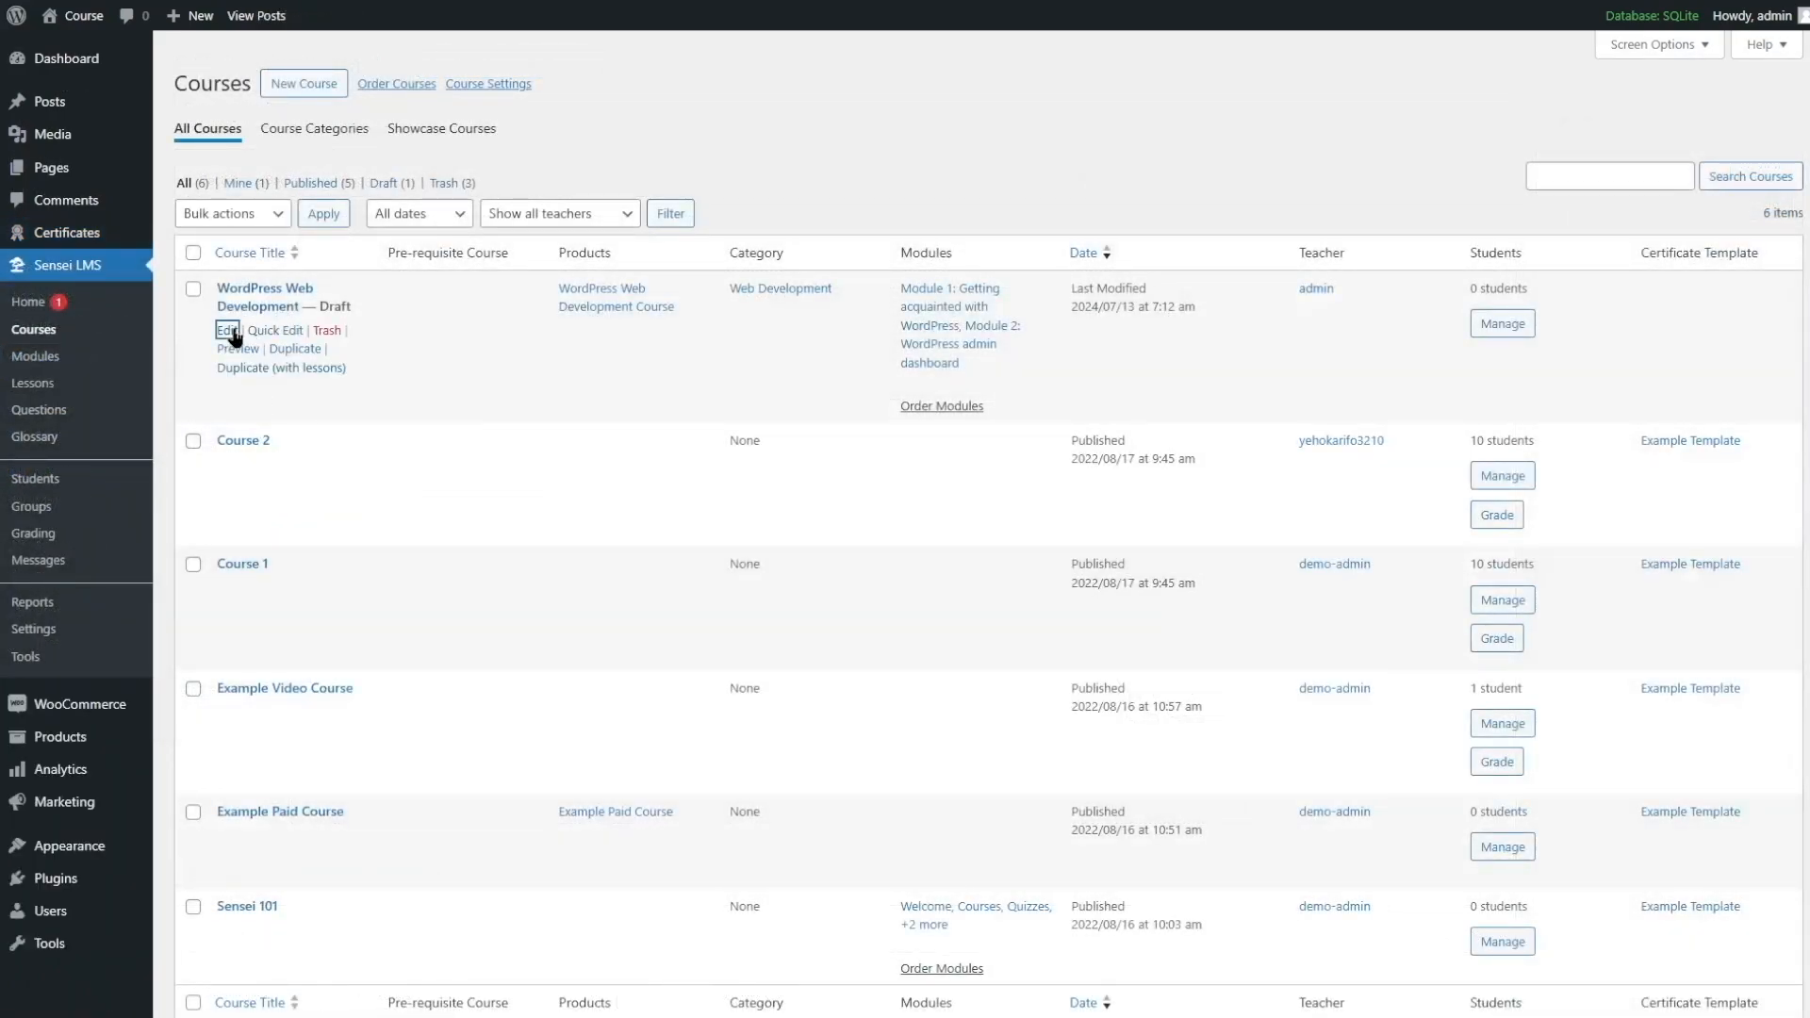
left_click(229, 331)
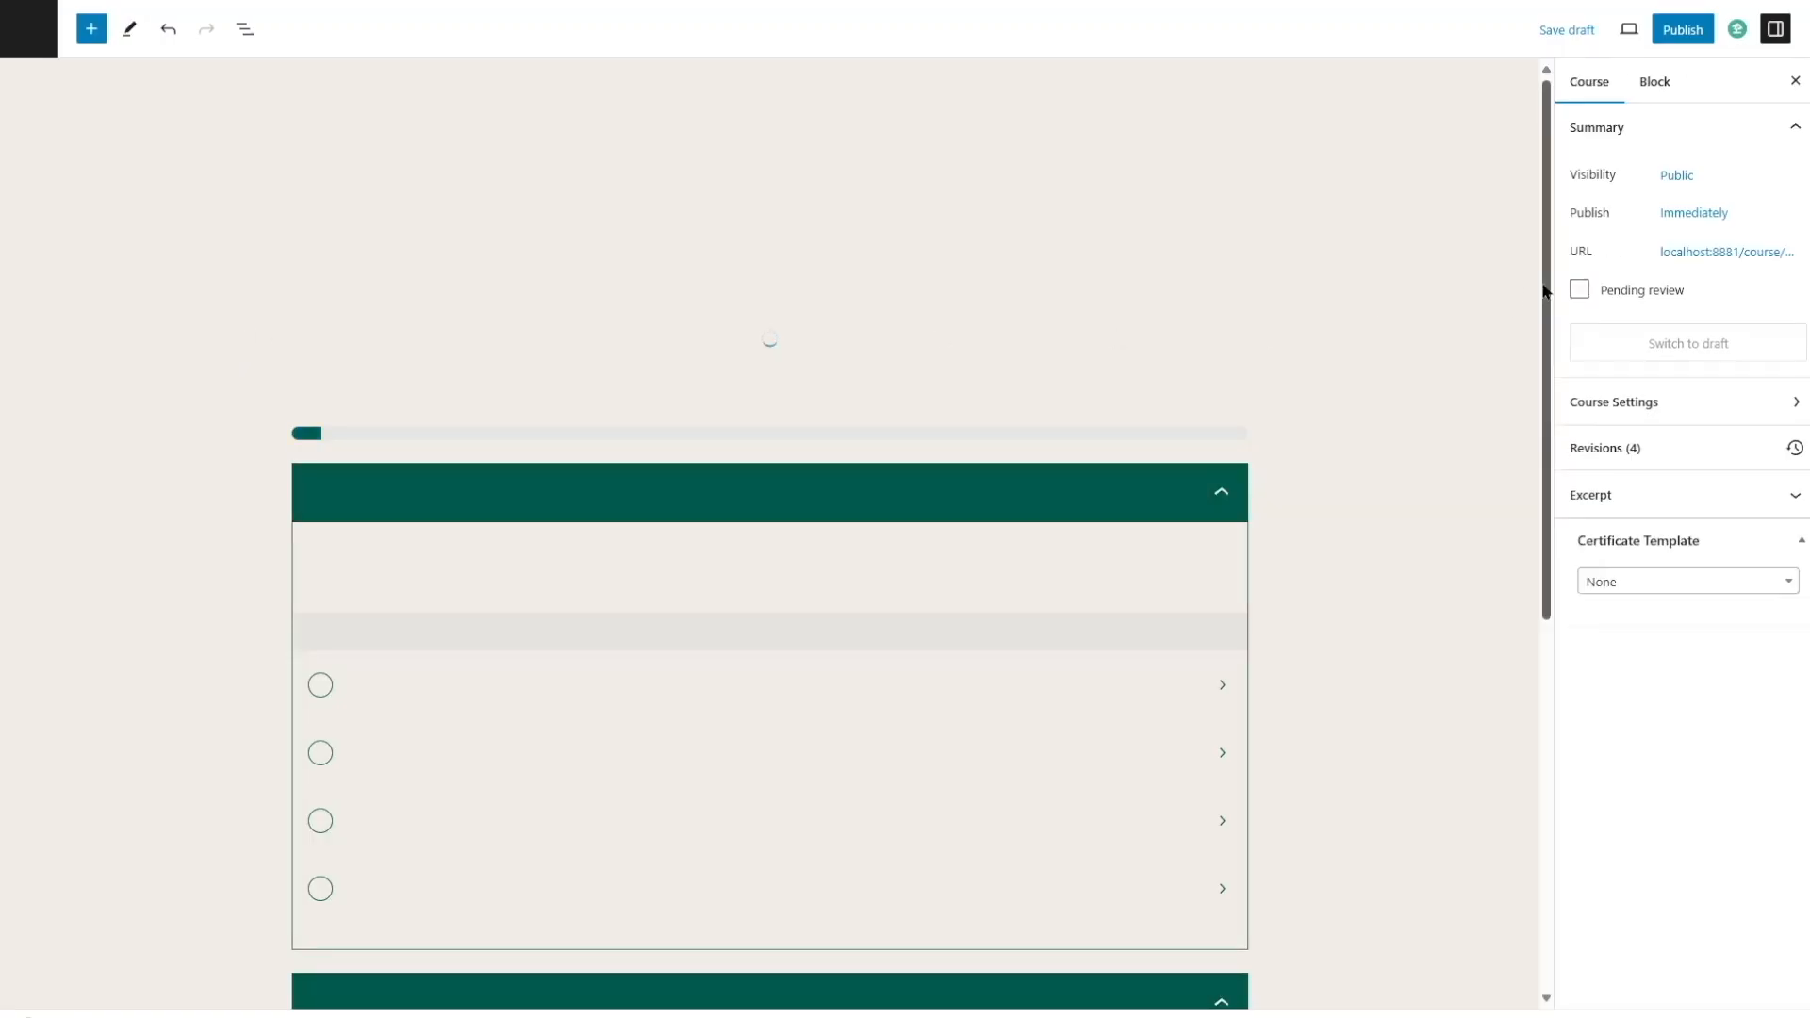
left_click(1666, 583)
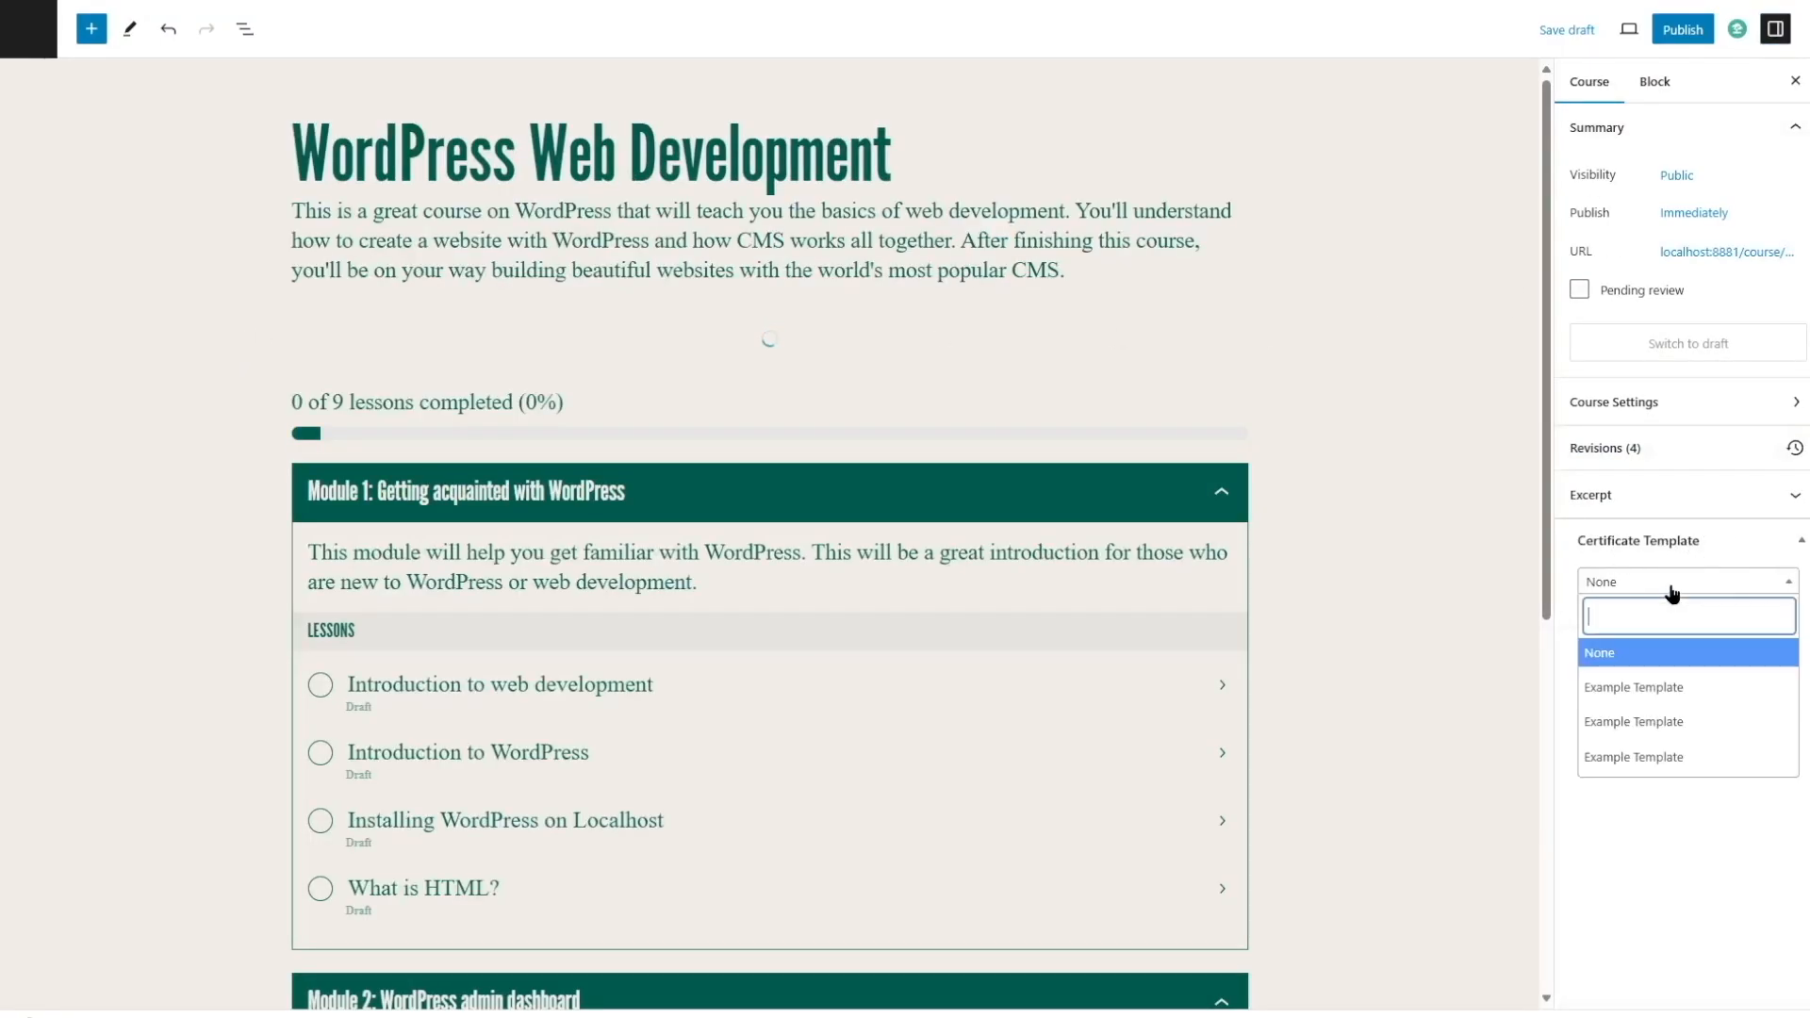
left_click(1633, 696)
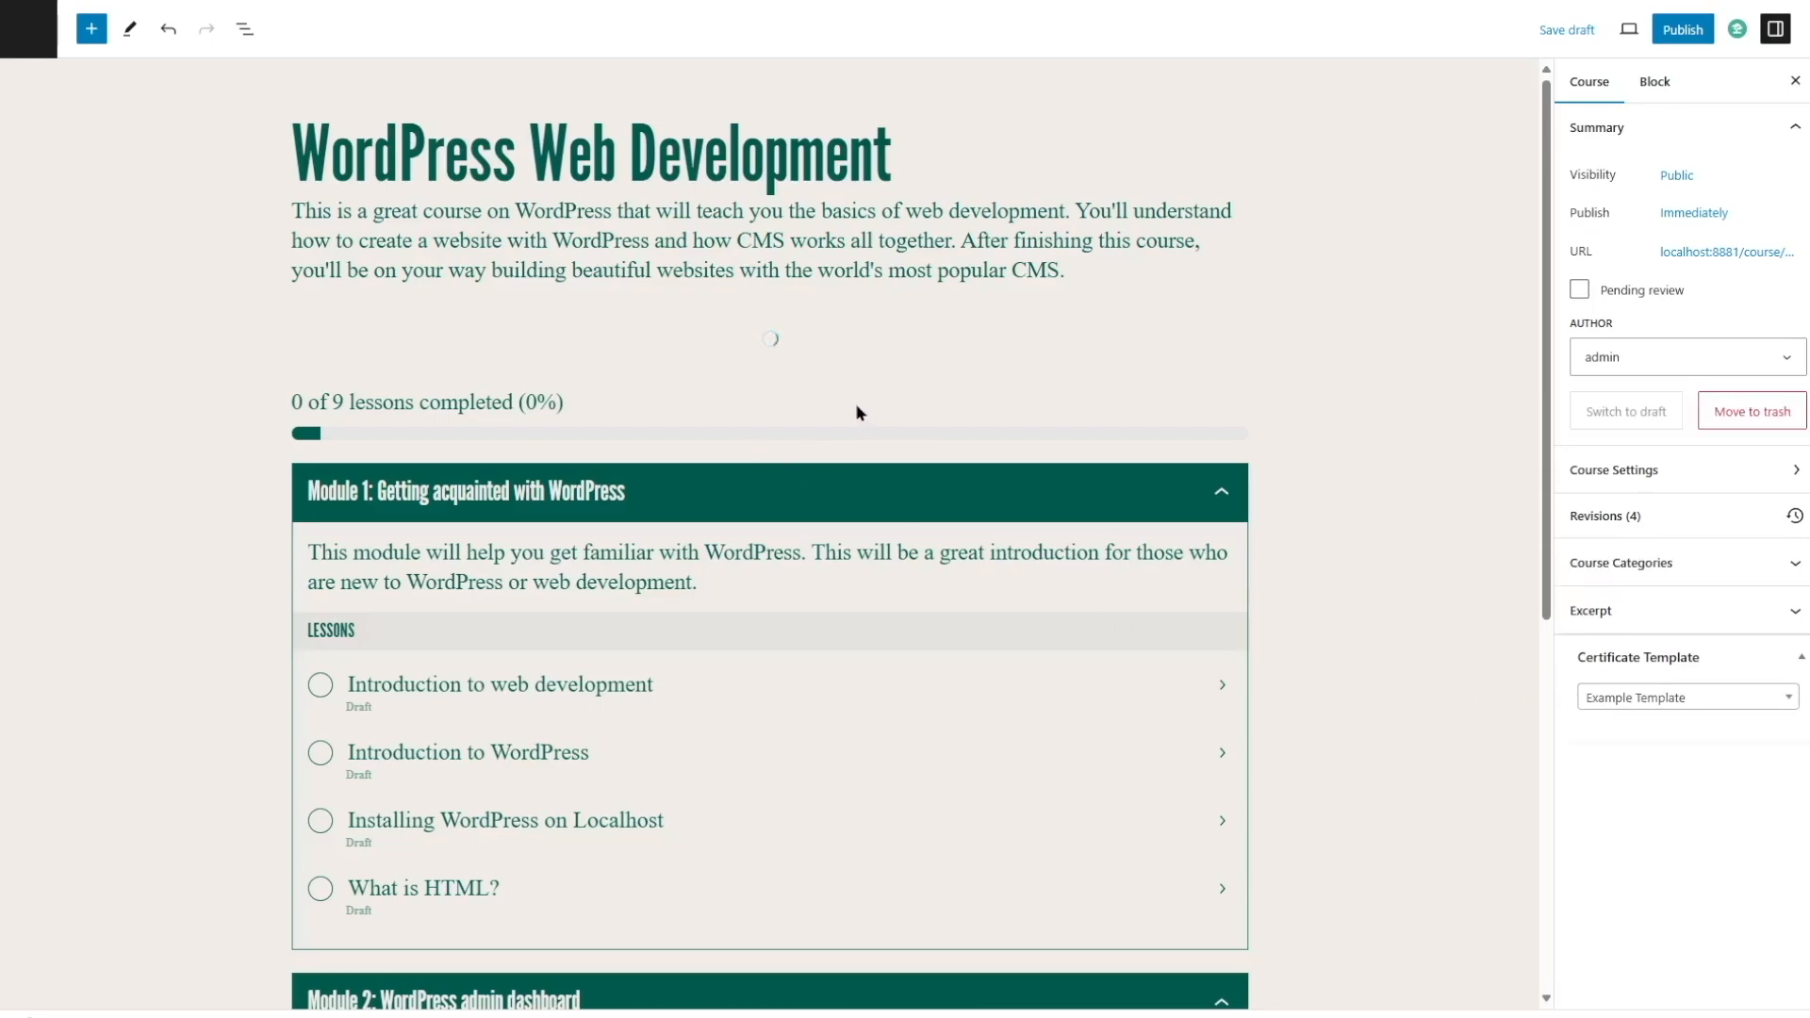
scroll(856, 413, "down", 4)
scroll(856, 413, "up", 4)
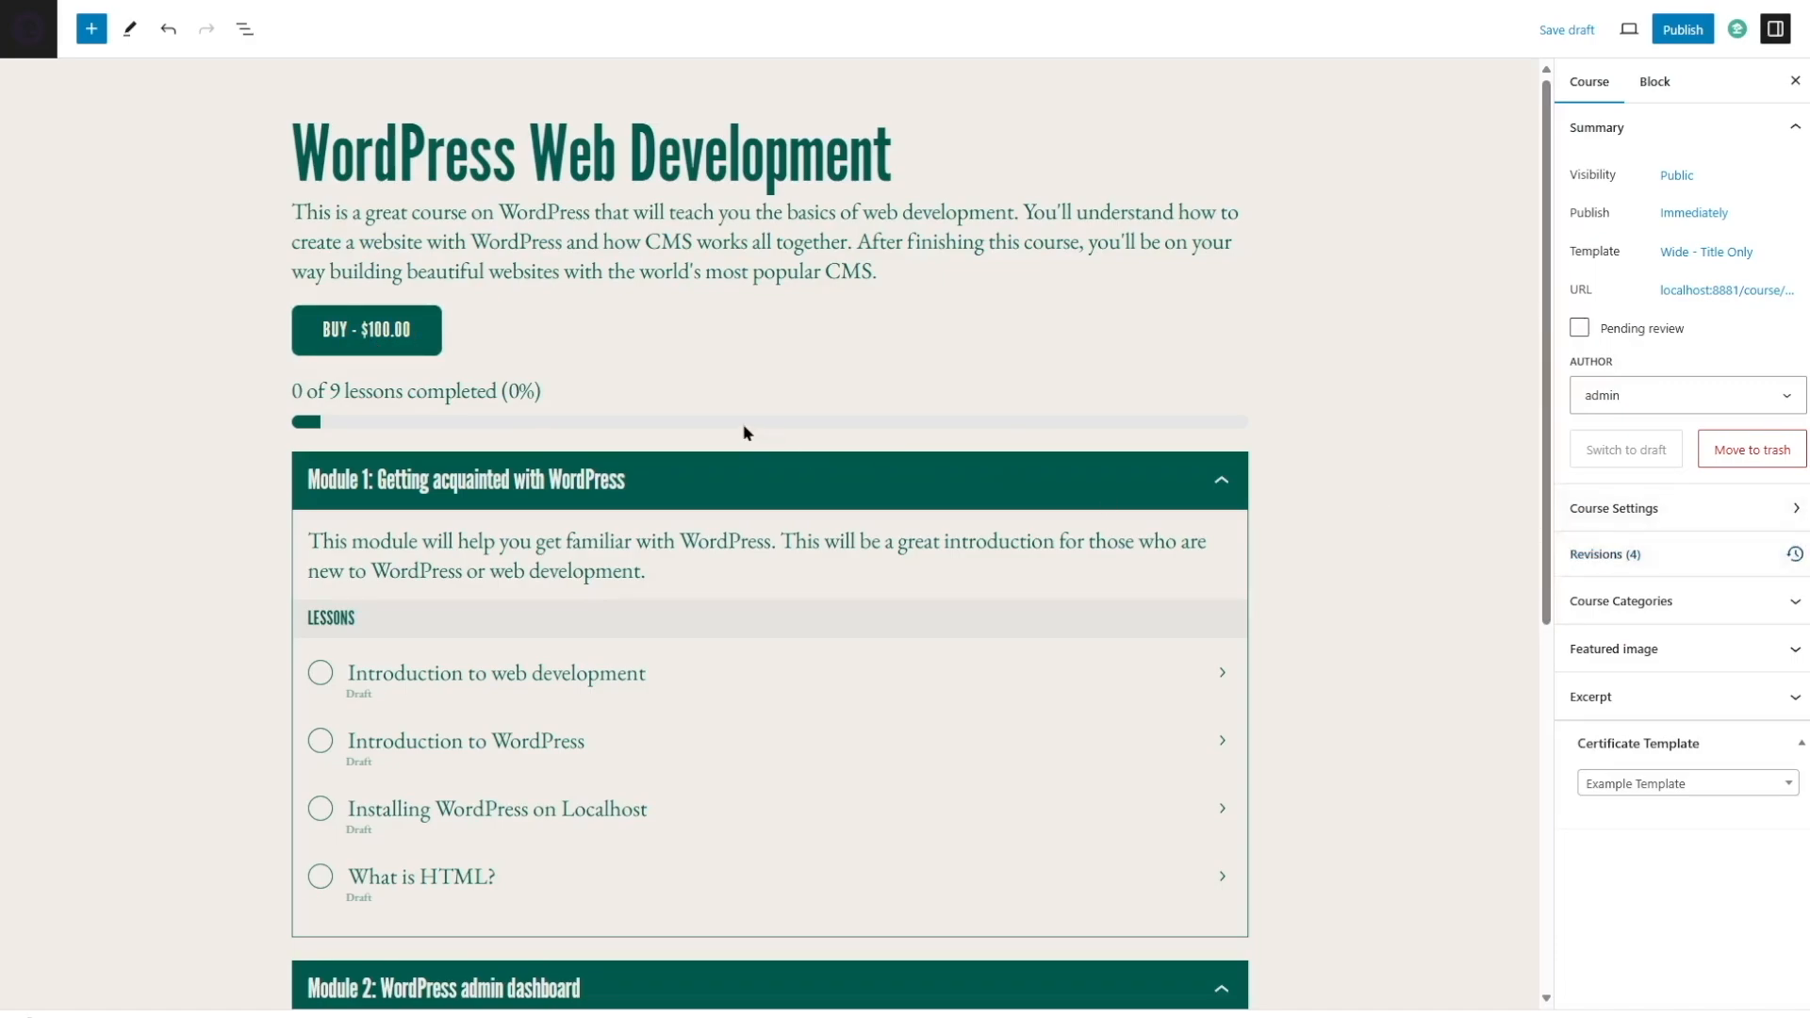
Step: Enable Open access for the course in the general section of its course settings
mouse_move(534, 301)
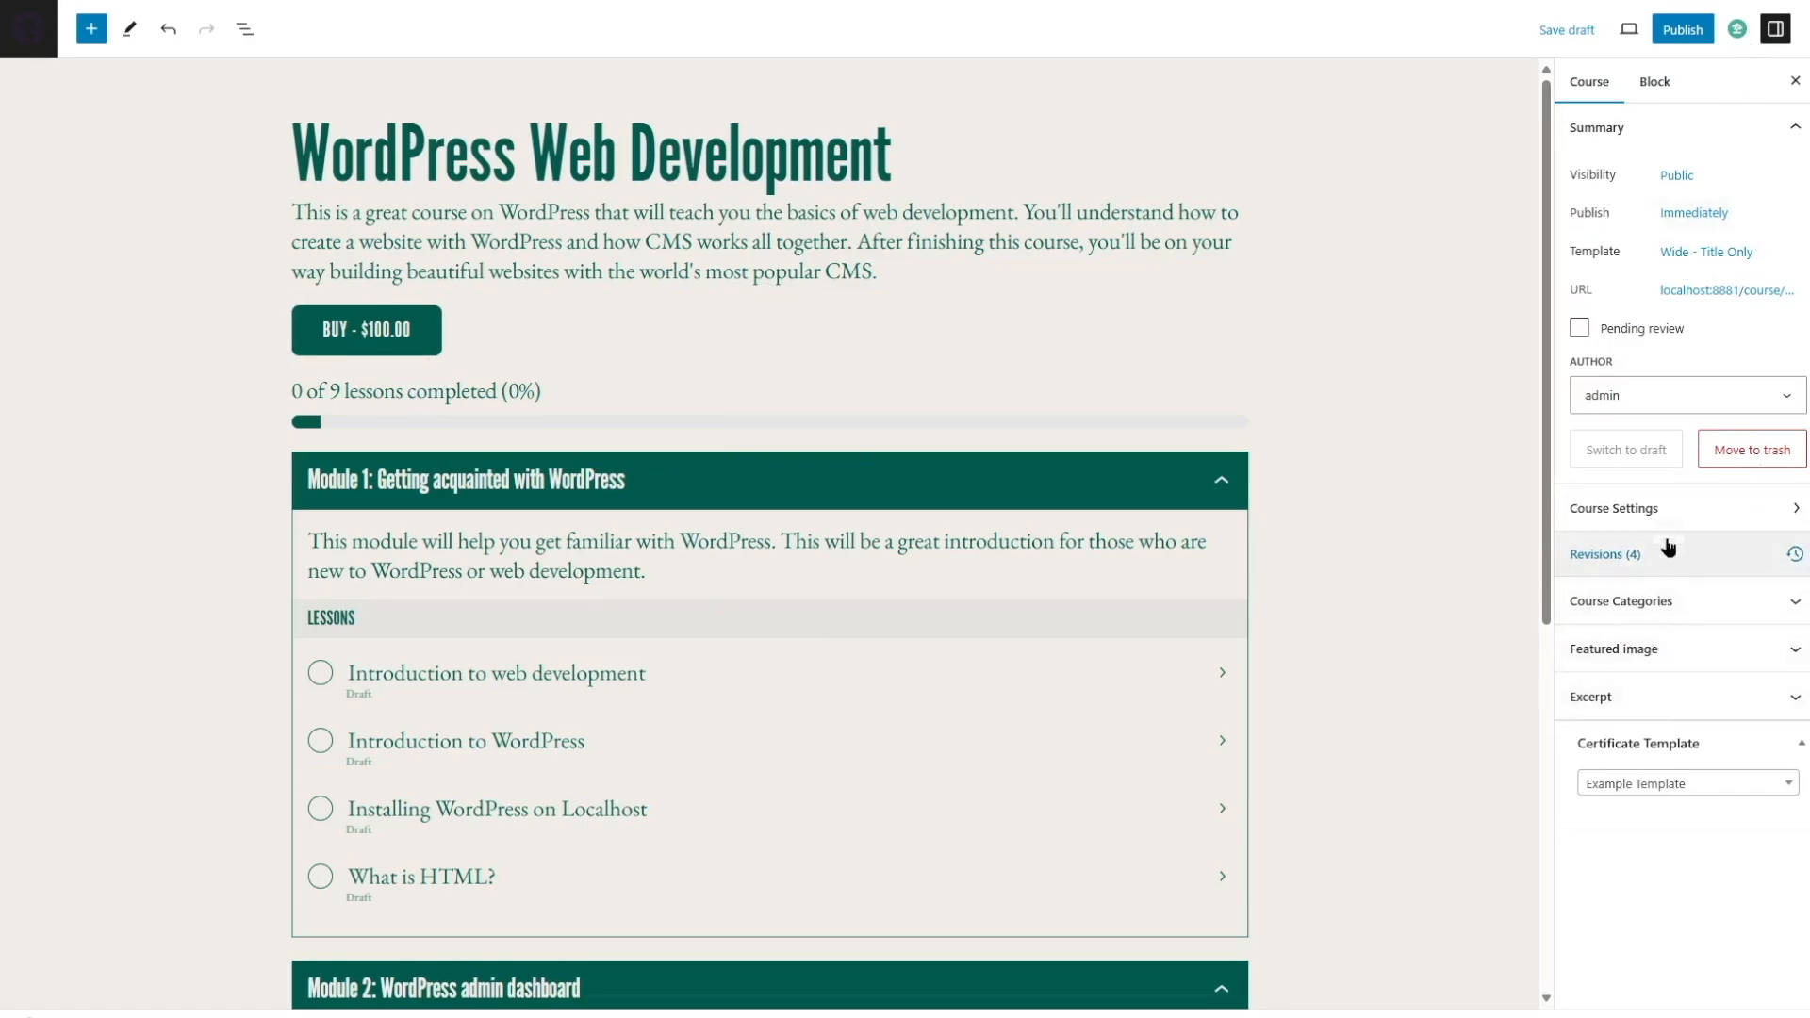
left_click(1669, 509)
scroll(1664, 521, "down", 3)
scroll(1663, 521, "down", 8)
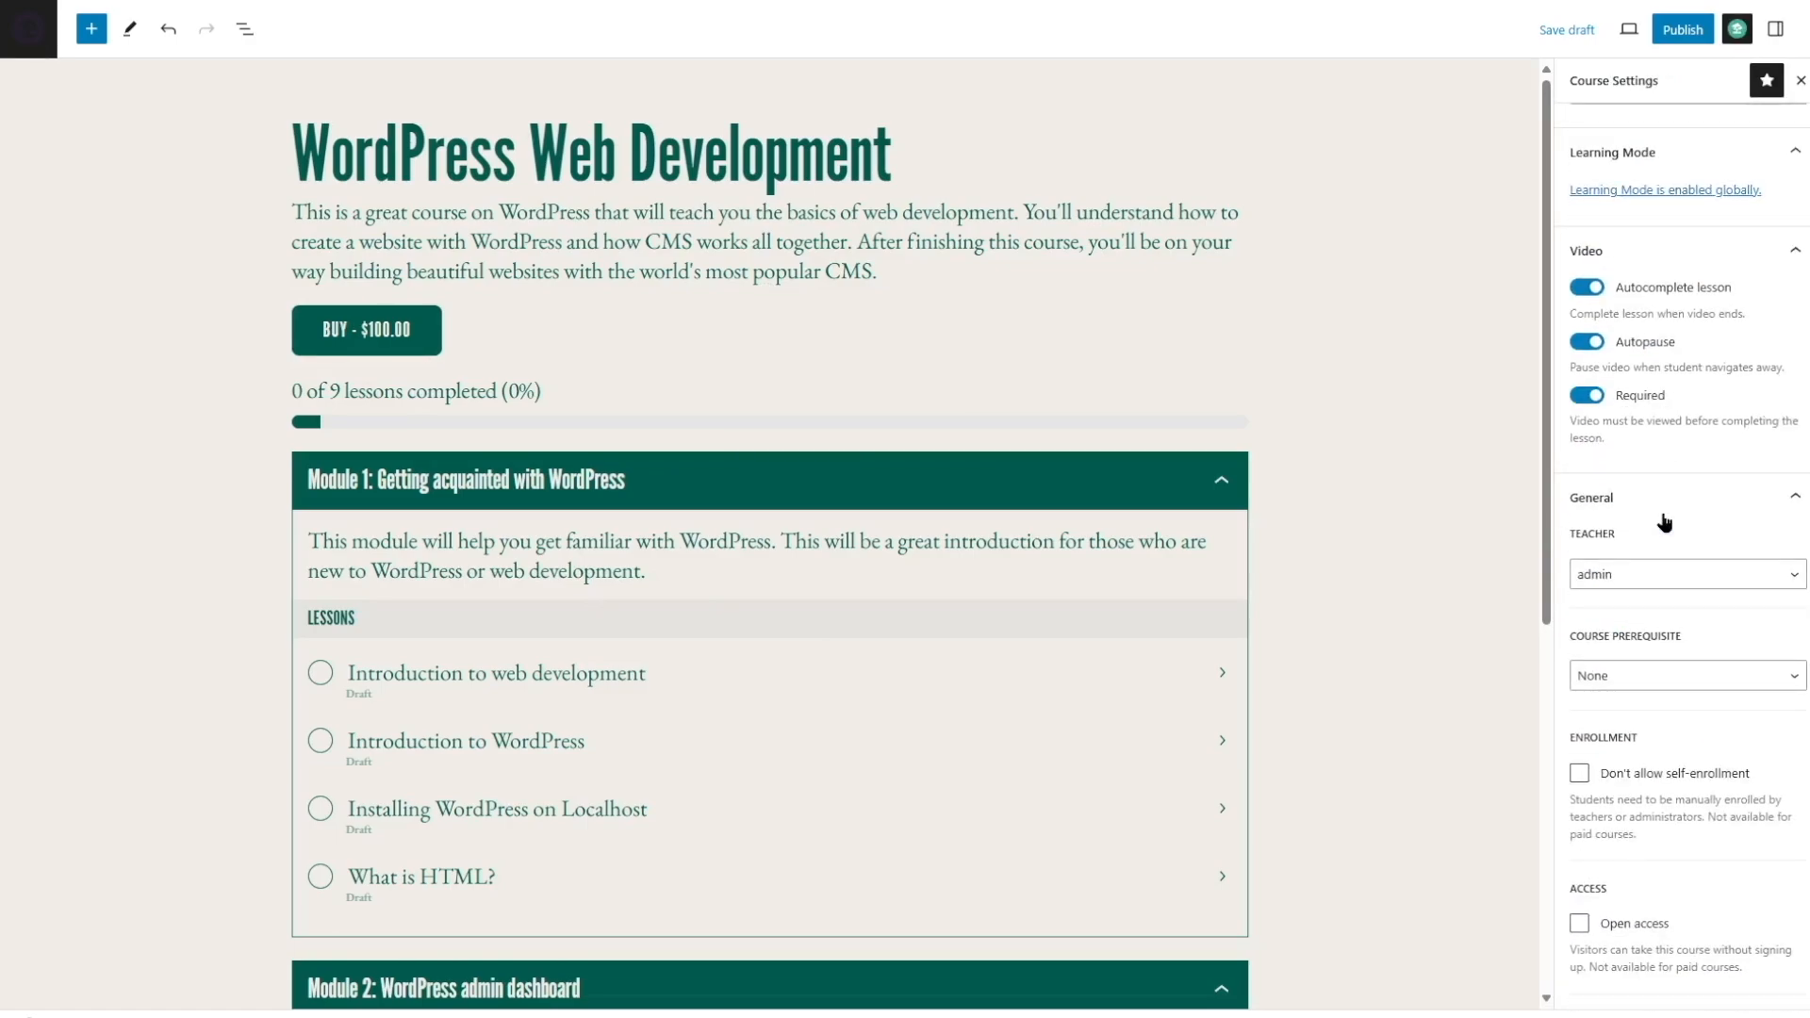
left_click(1579, 627)
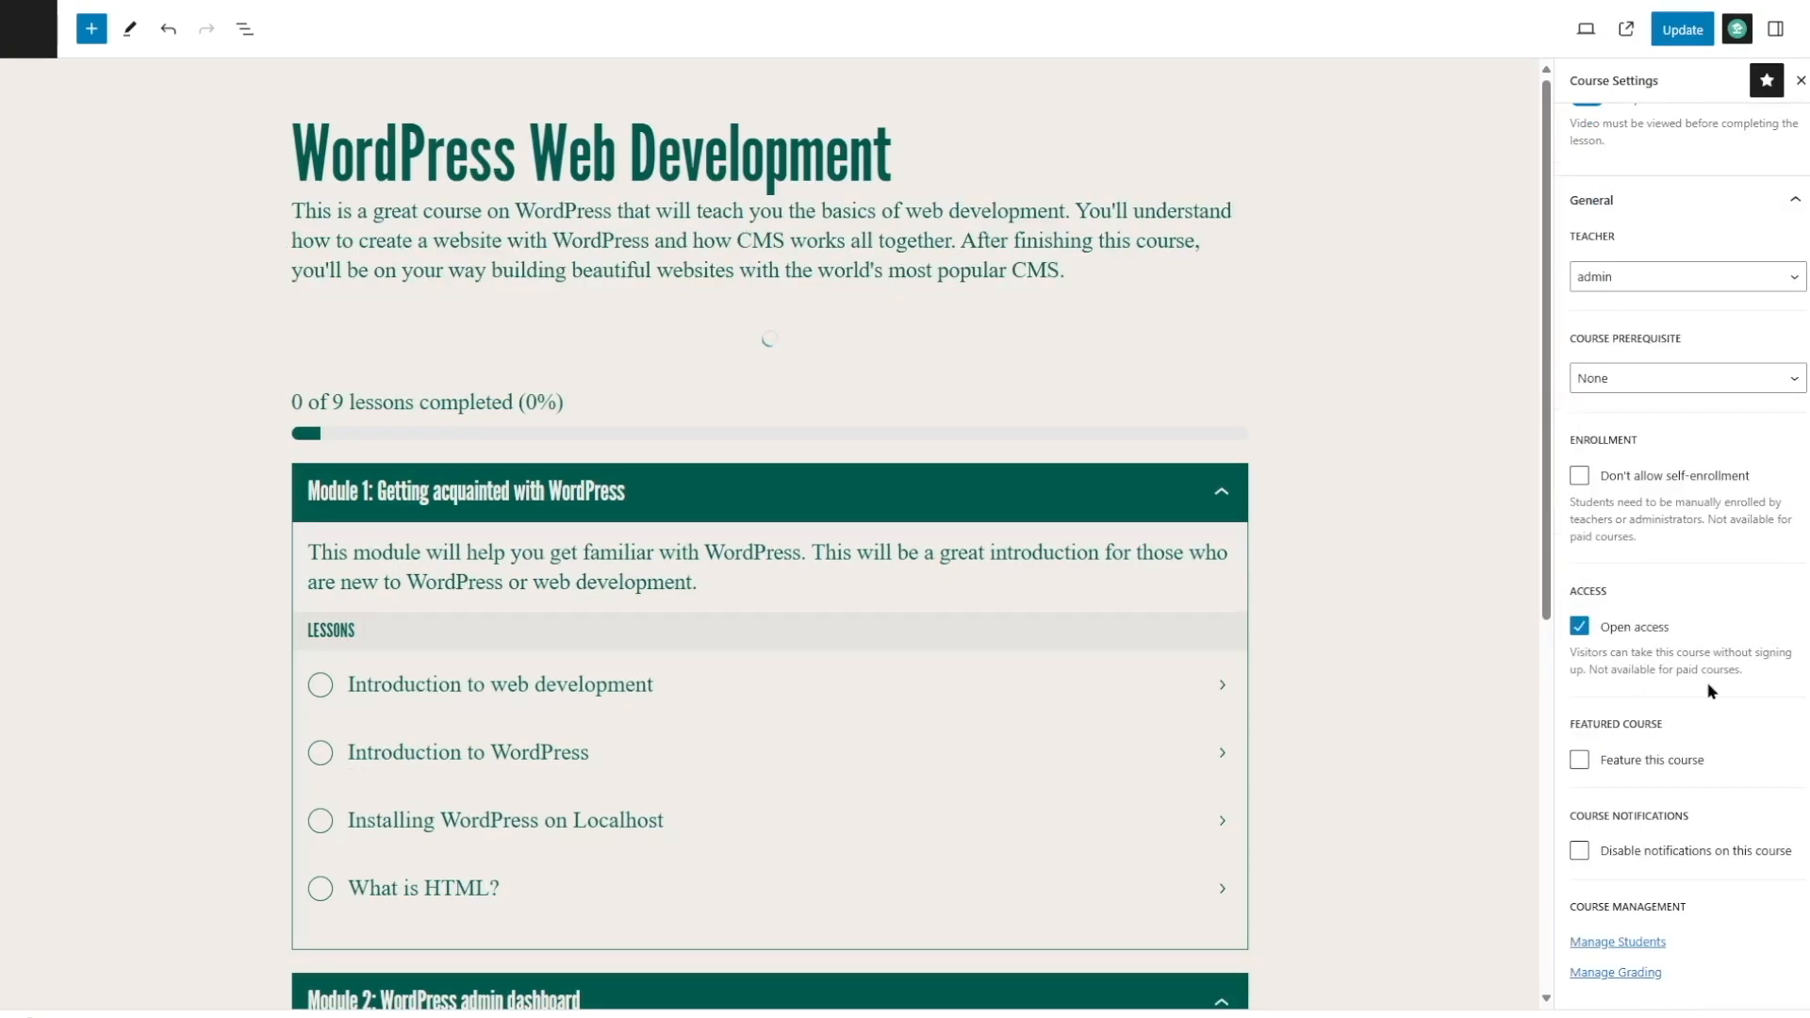
Step: Unlink the WordPress Web Development Course product from the course's pricing and update the course
scroll(1711, 693, "up", 8)
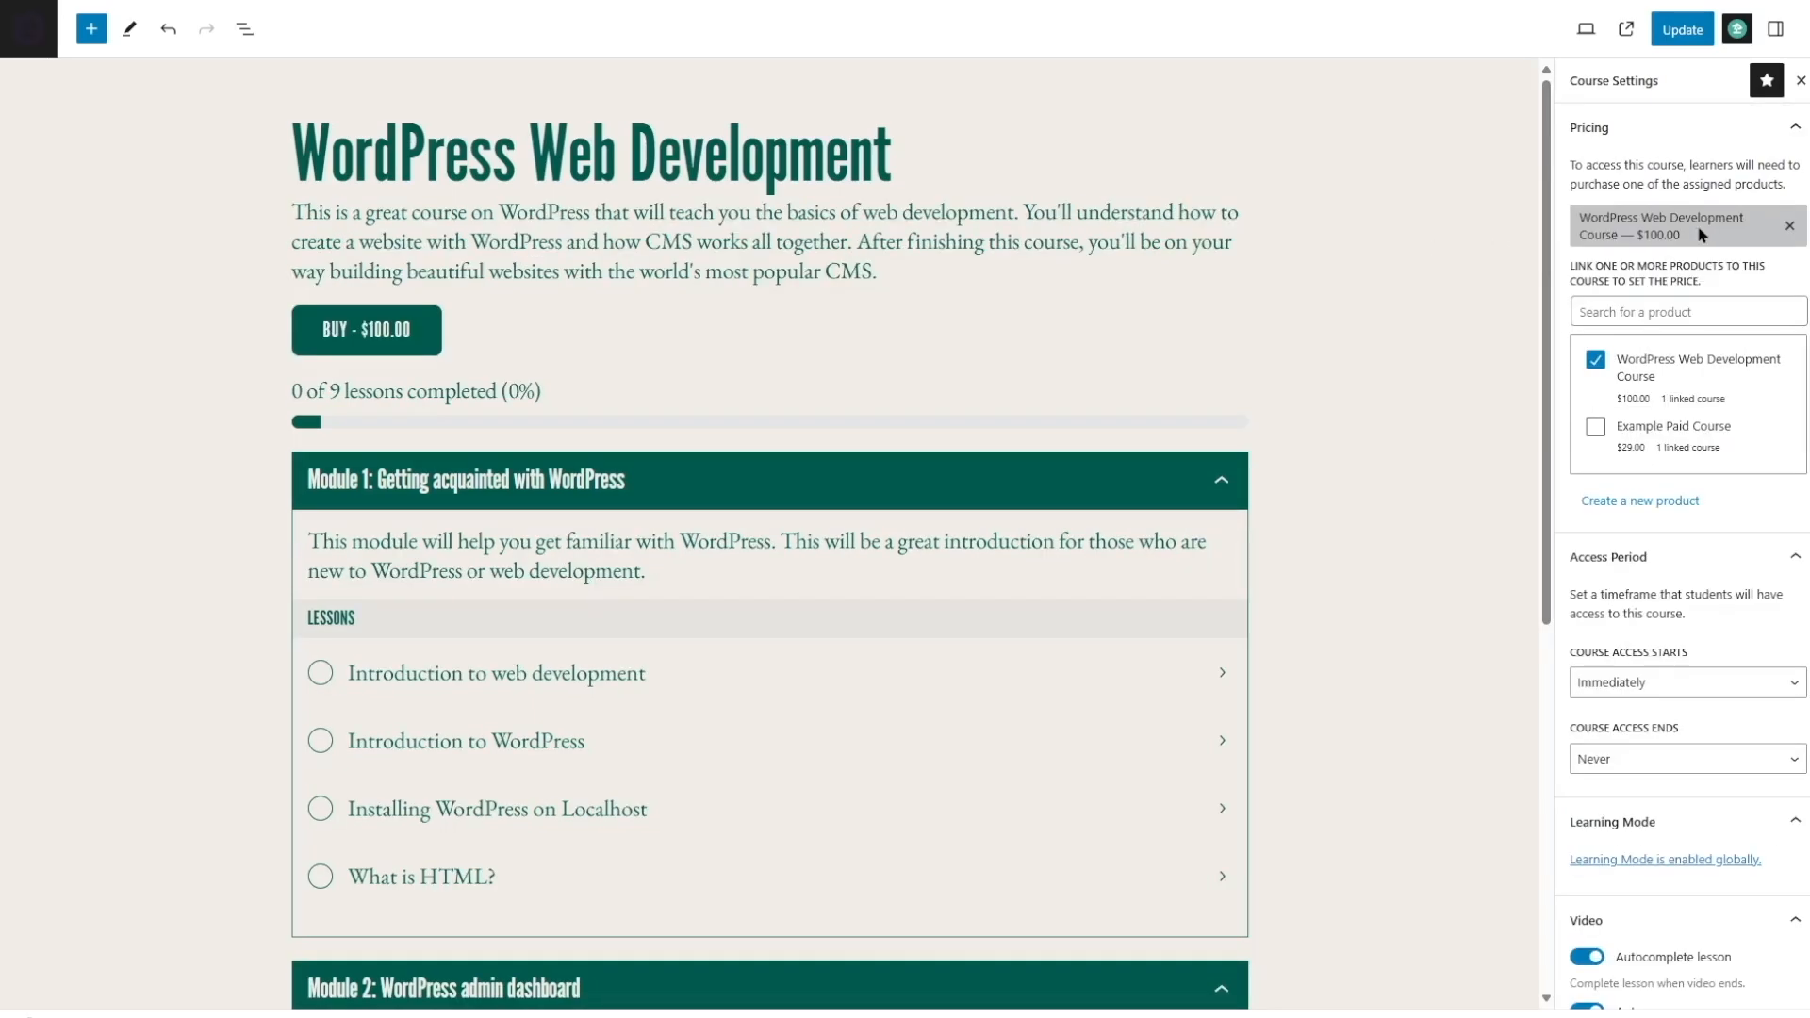
left_click(1789, 227)
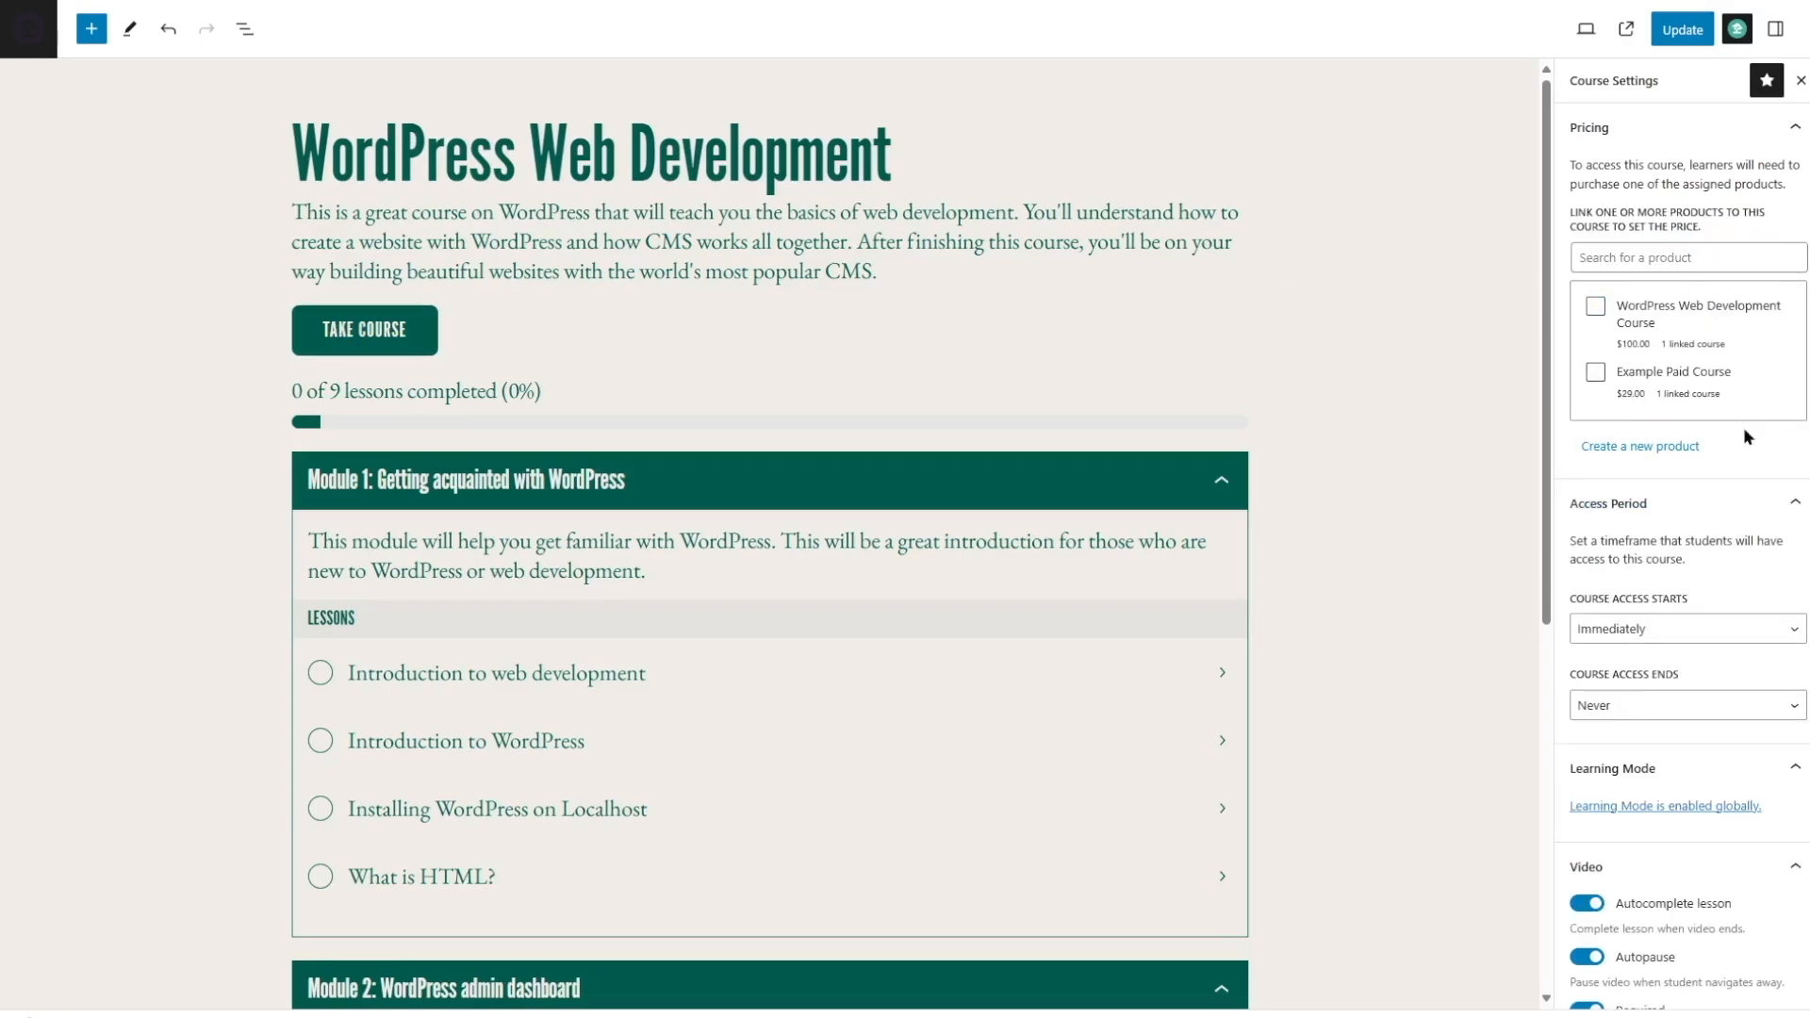
scroll(1773, 441, "down", 1)
scroll(1773, 441, "down", 10)
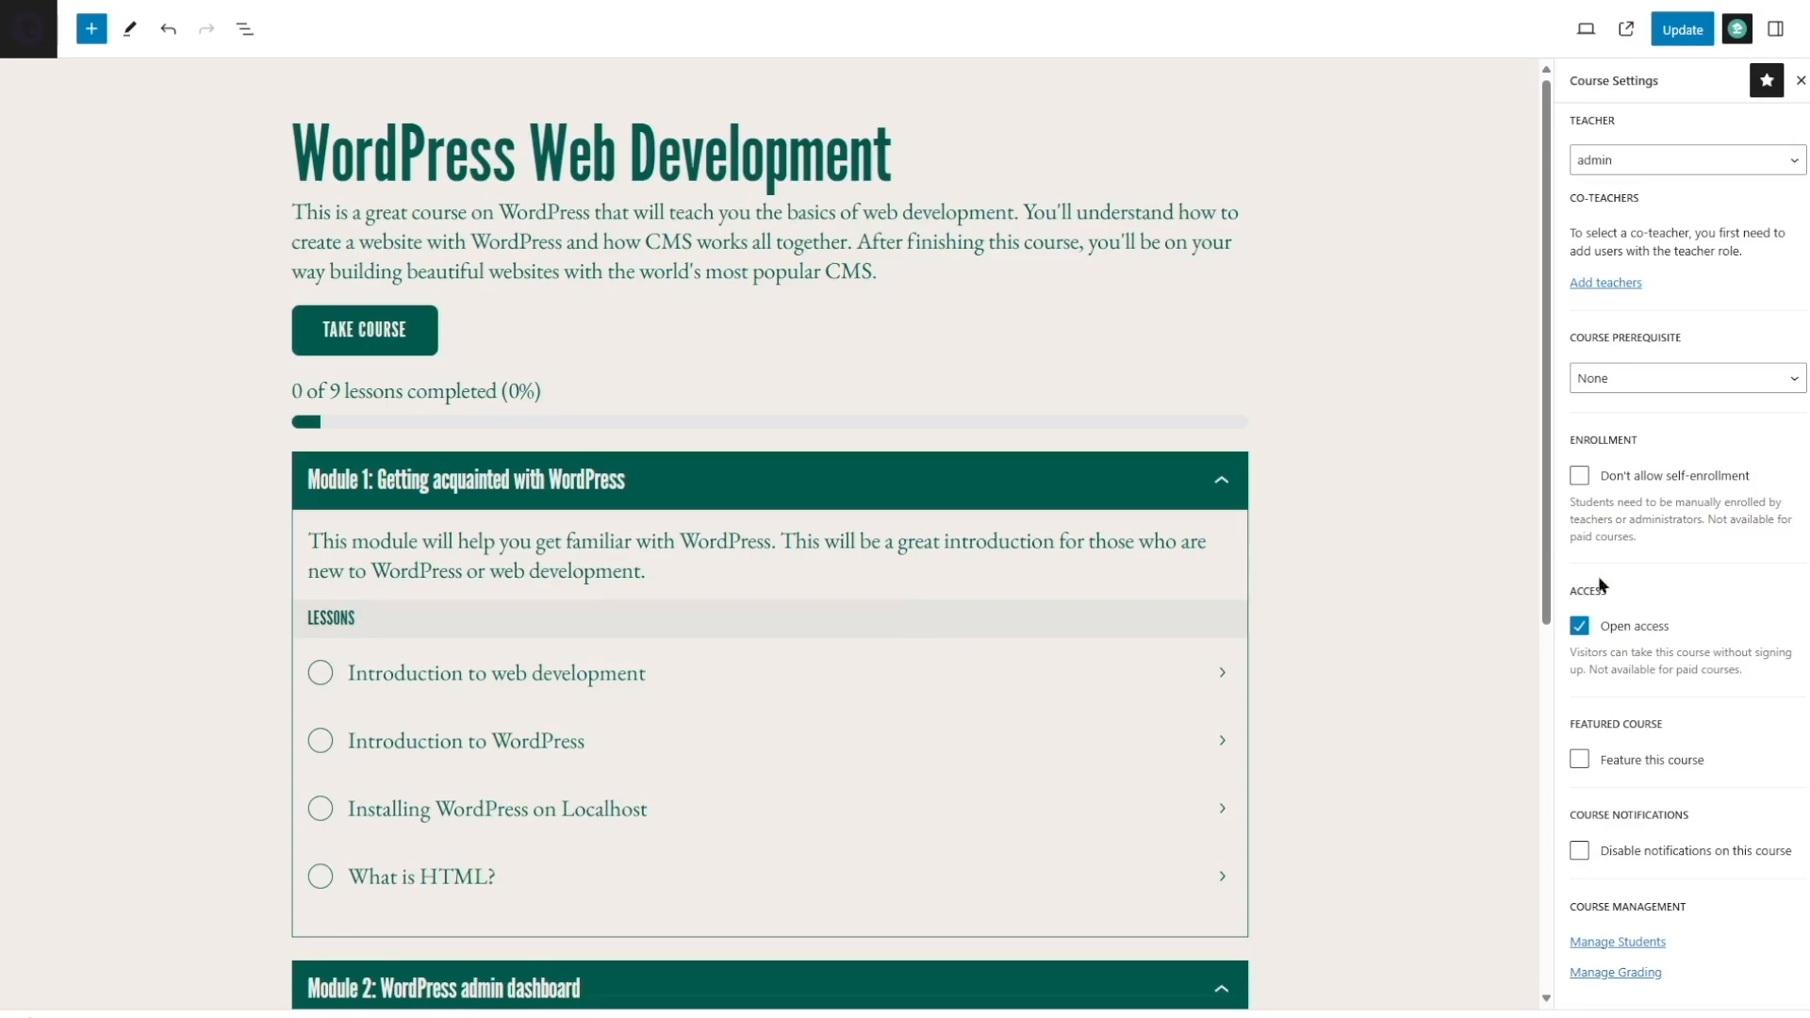
scroll(1590, 650, "up", 10)
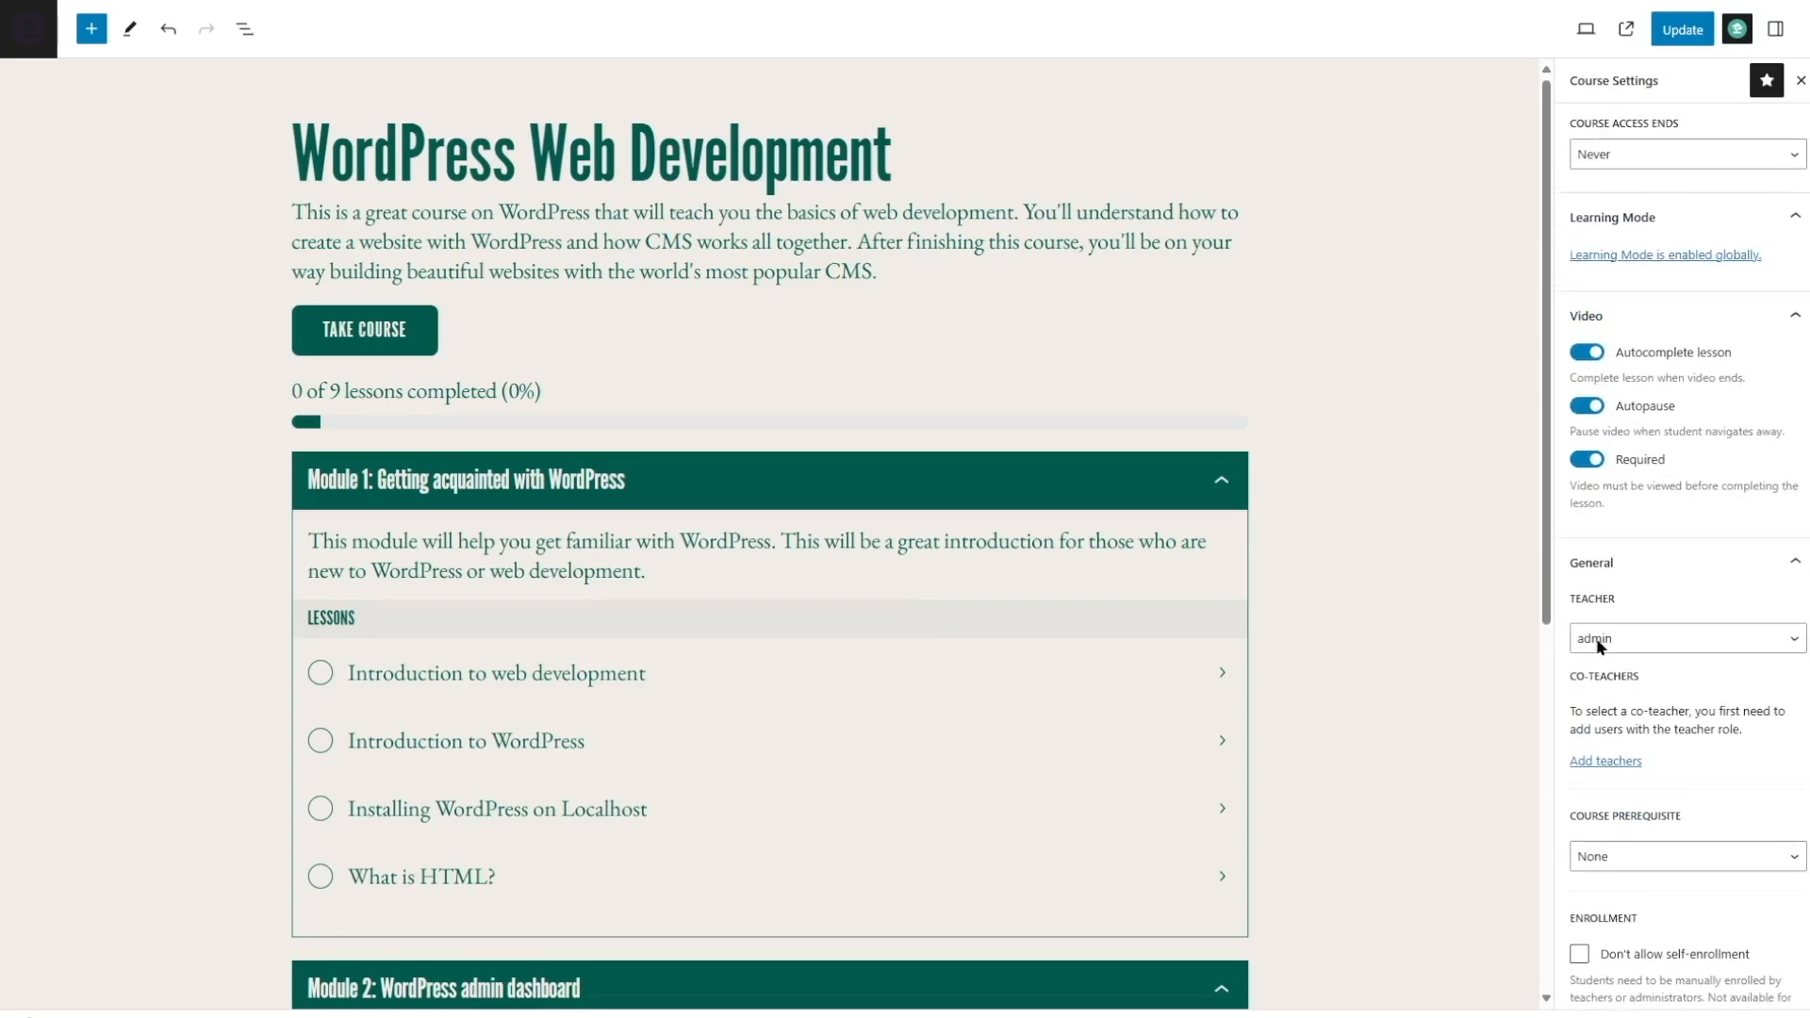
left_click(1682, 31)
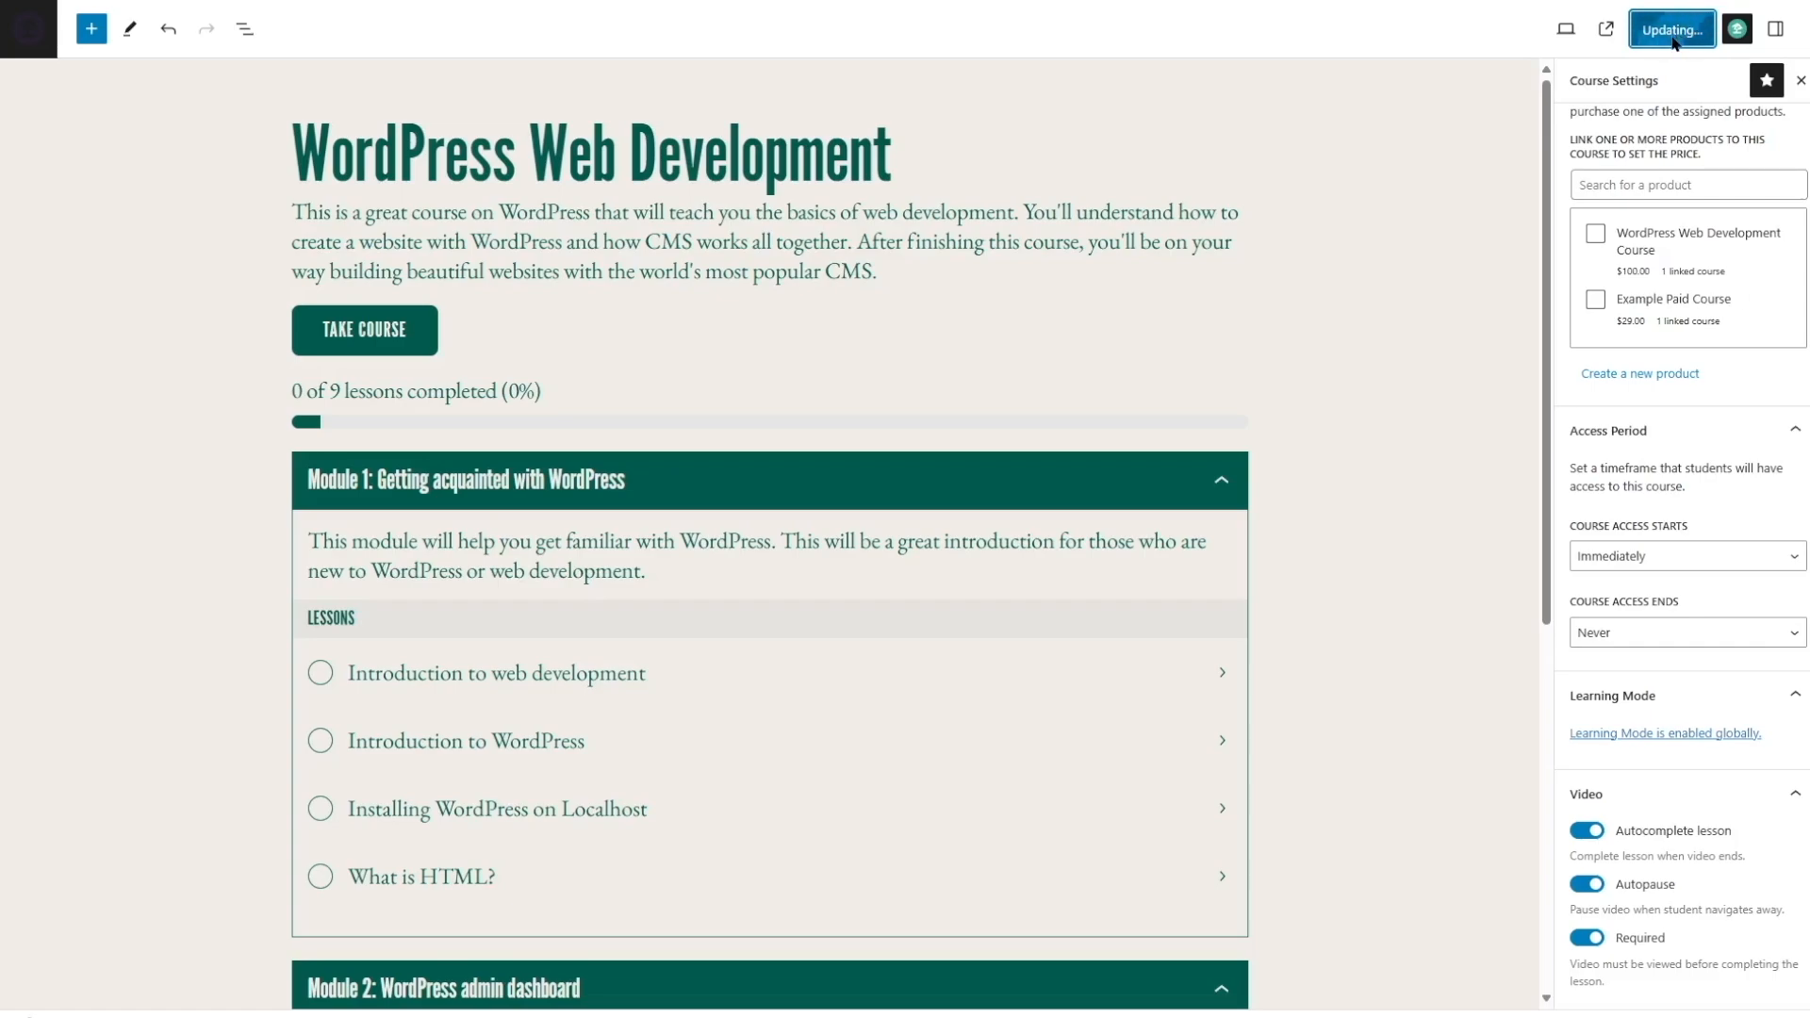
Step: View the published WordPress Web Development course on the site, take the course and look over its module outline
left_click(173, 970)
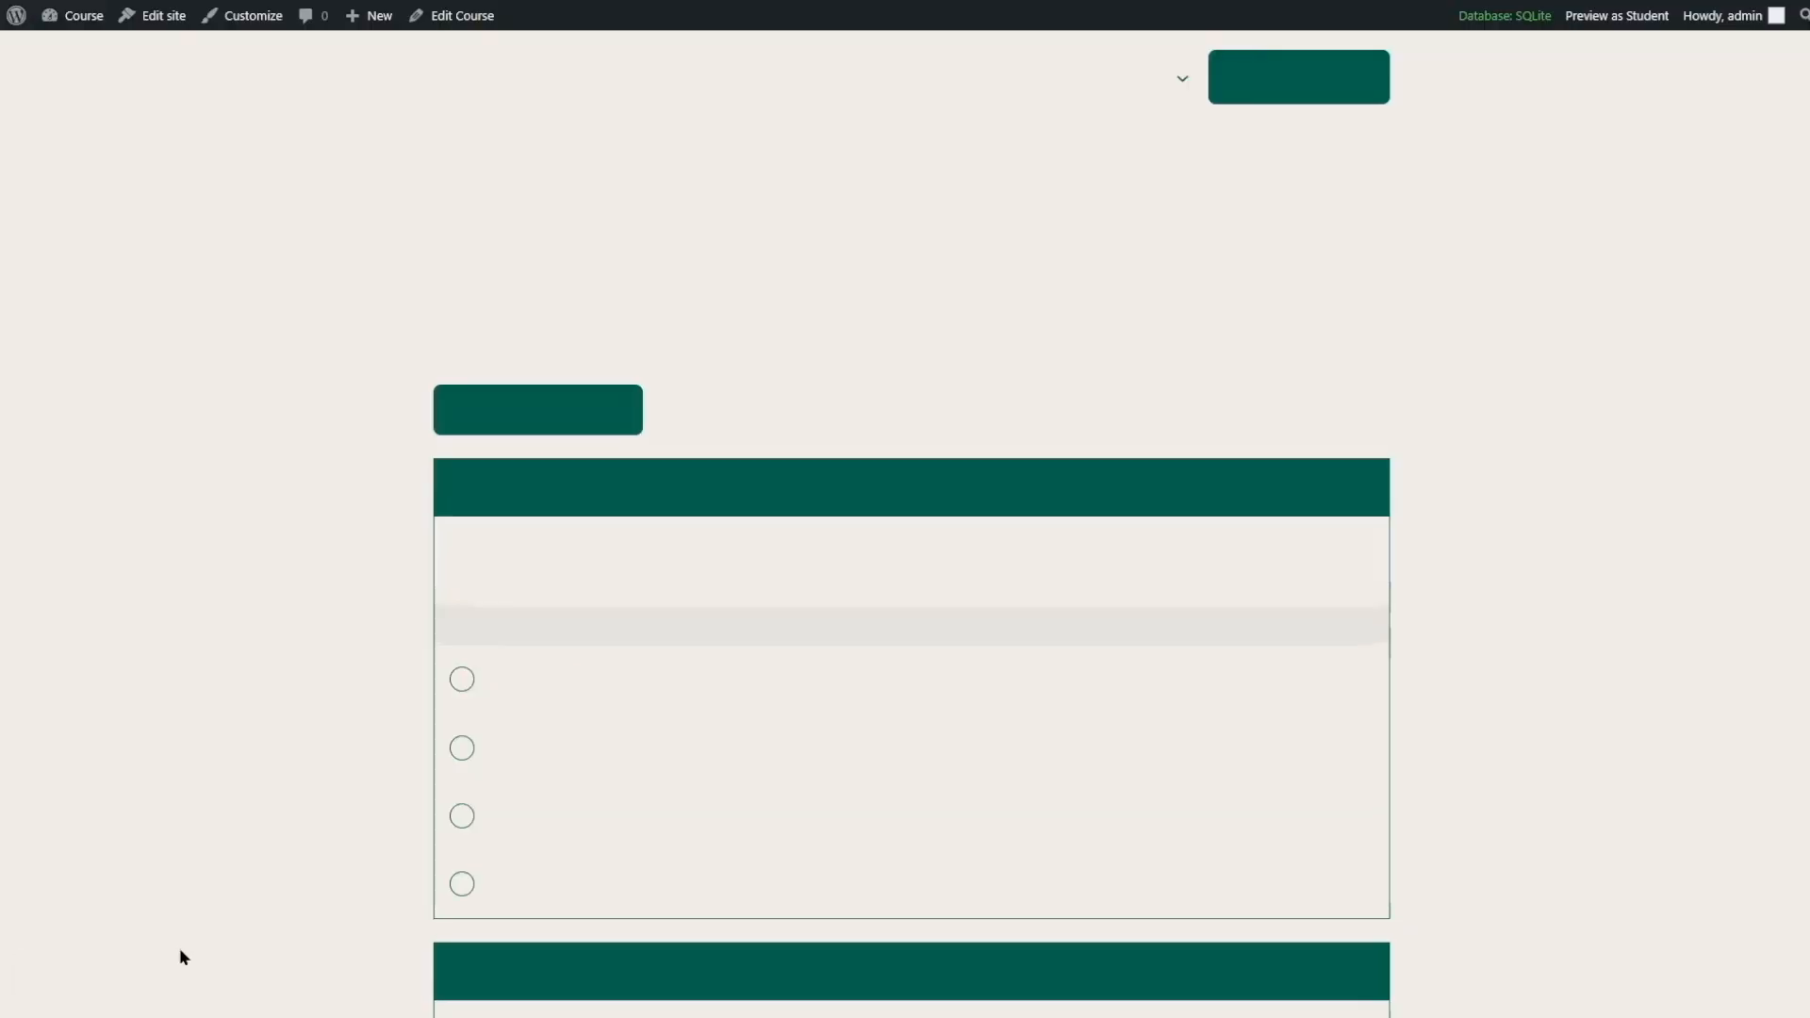
left_click(510, 412)
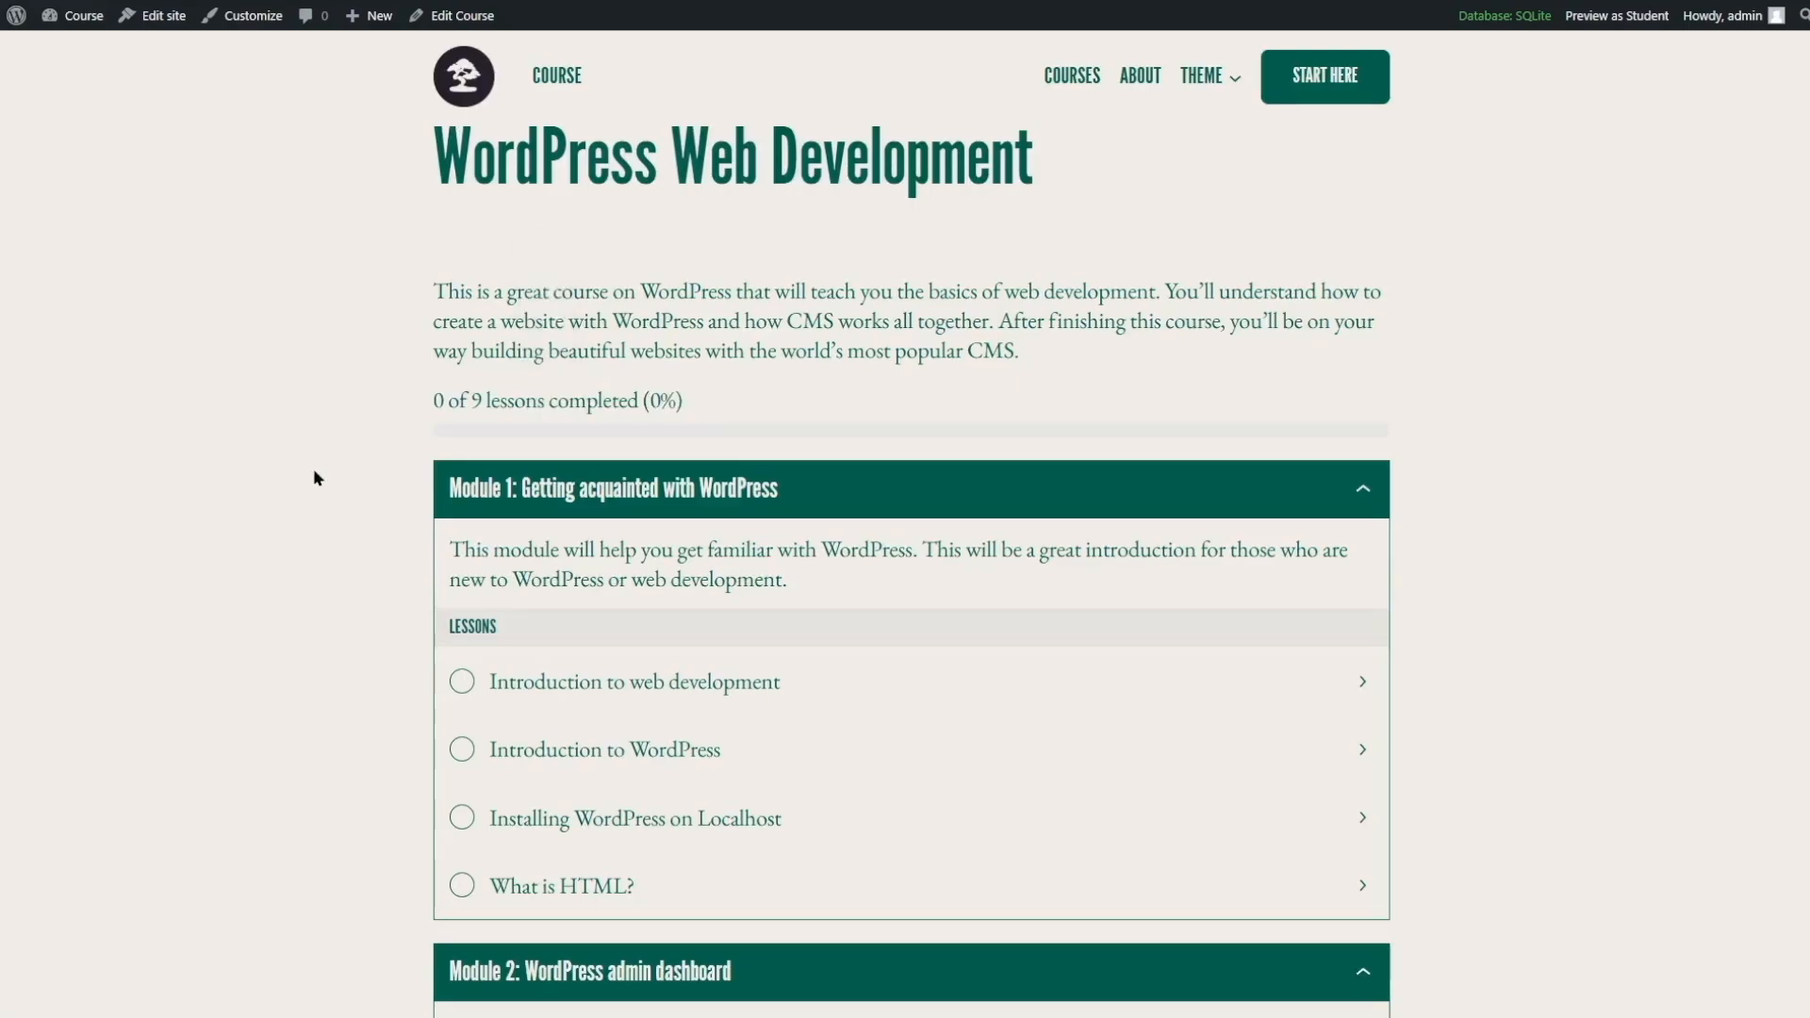
scroll(719, 687, "down", 3)
scroll(788, 848, "up", 3)
Step: Play the video in the Introduction to web development lesson and submit its quiz with the answer Admin
left_click(708, 690)
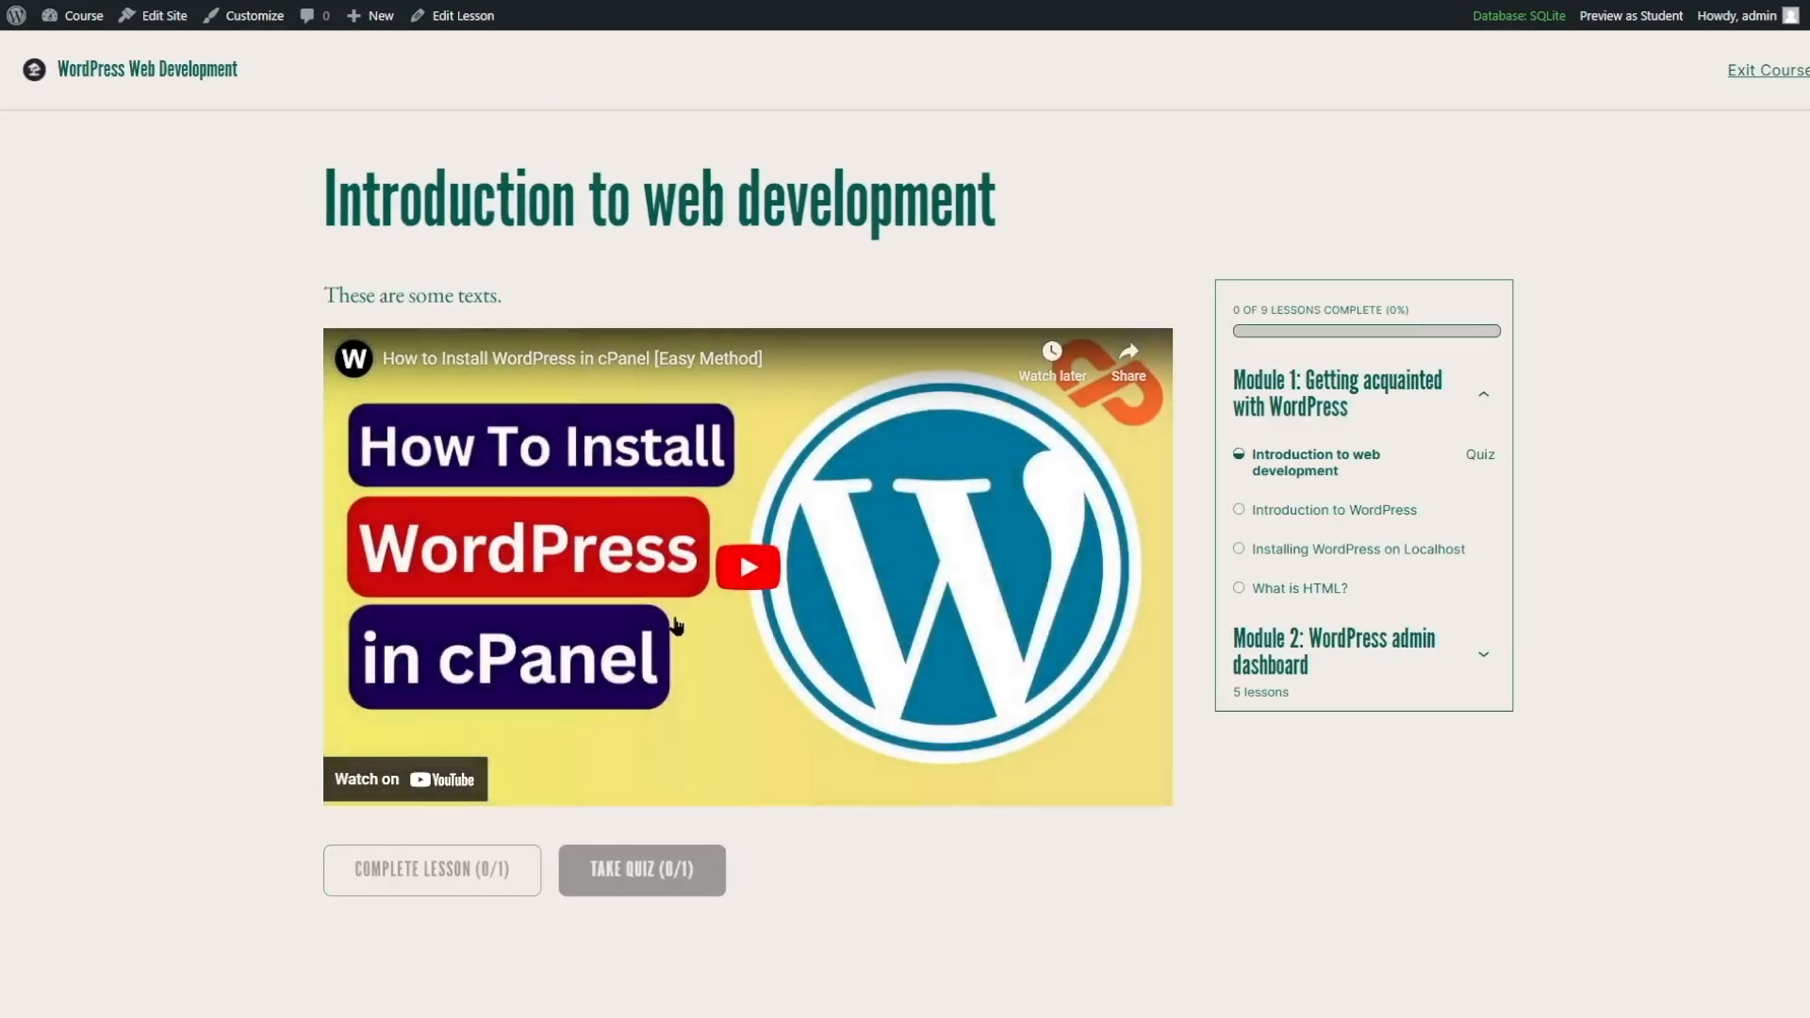
left_click(794, 547)
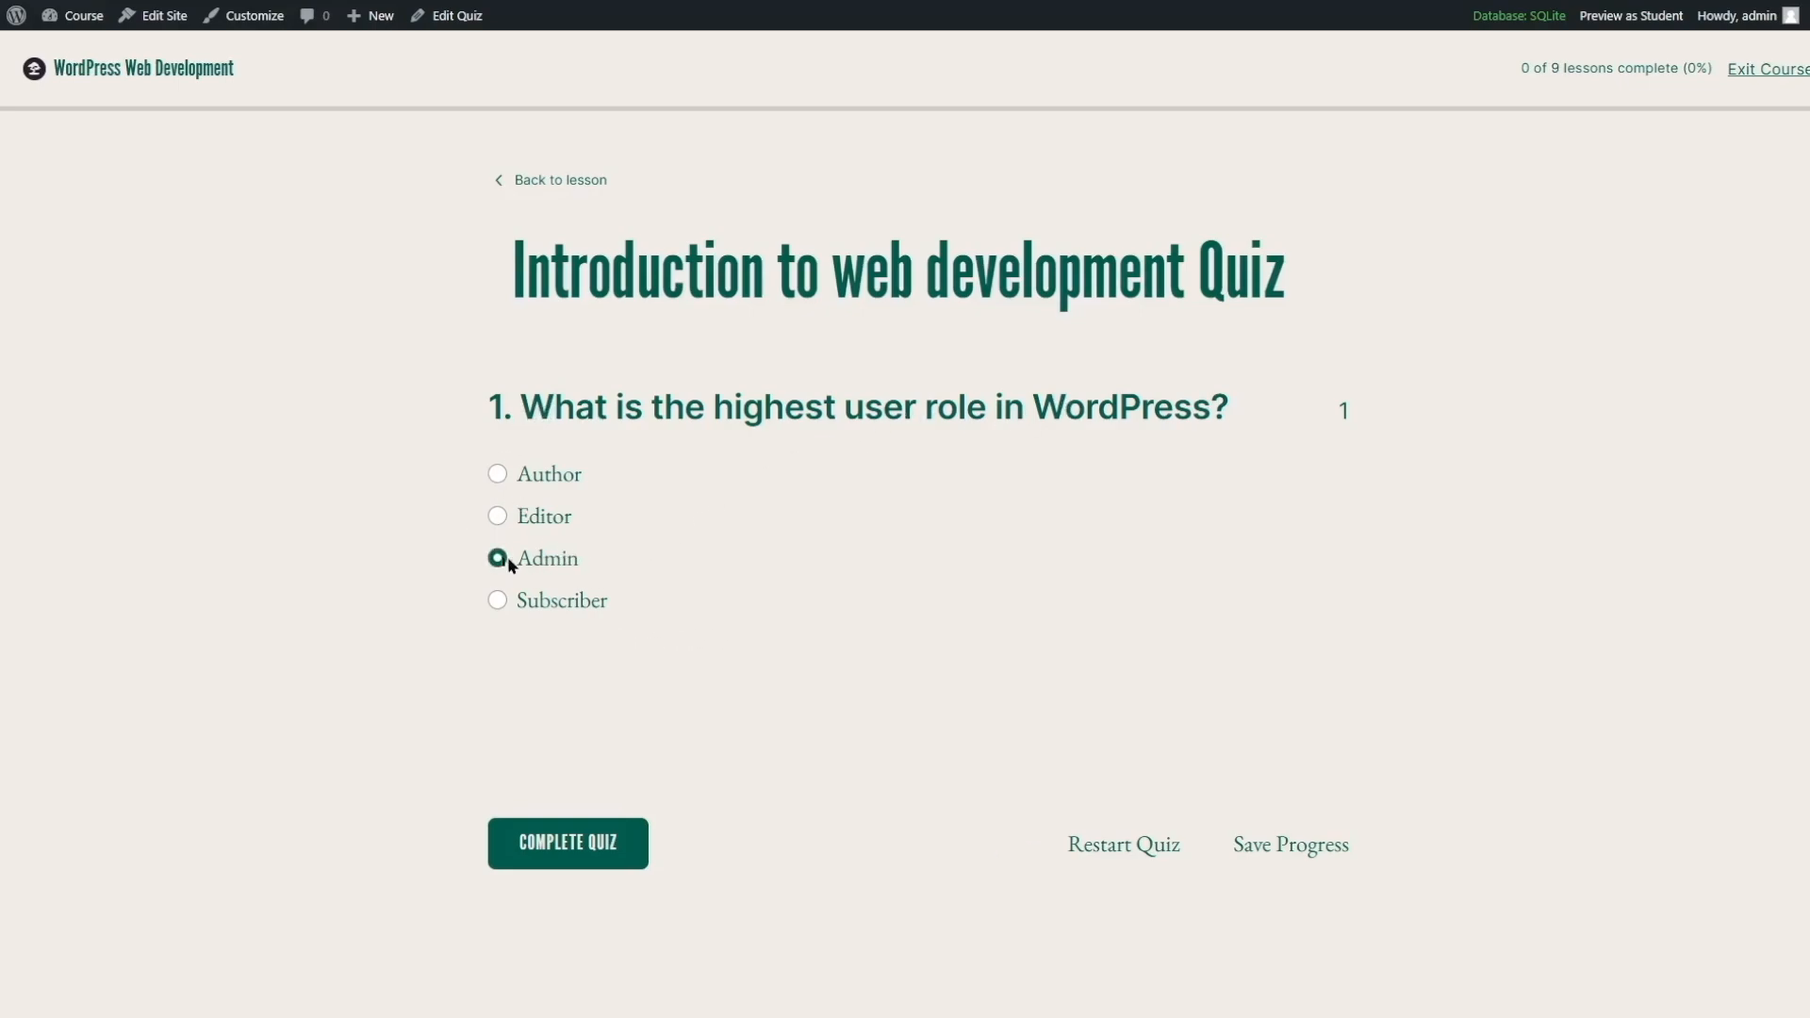
left_click(610, 855)
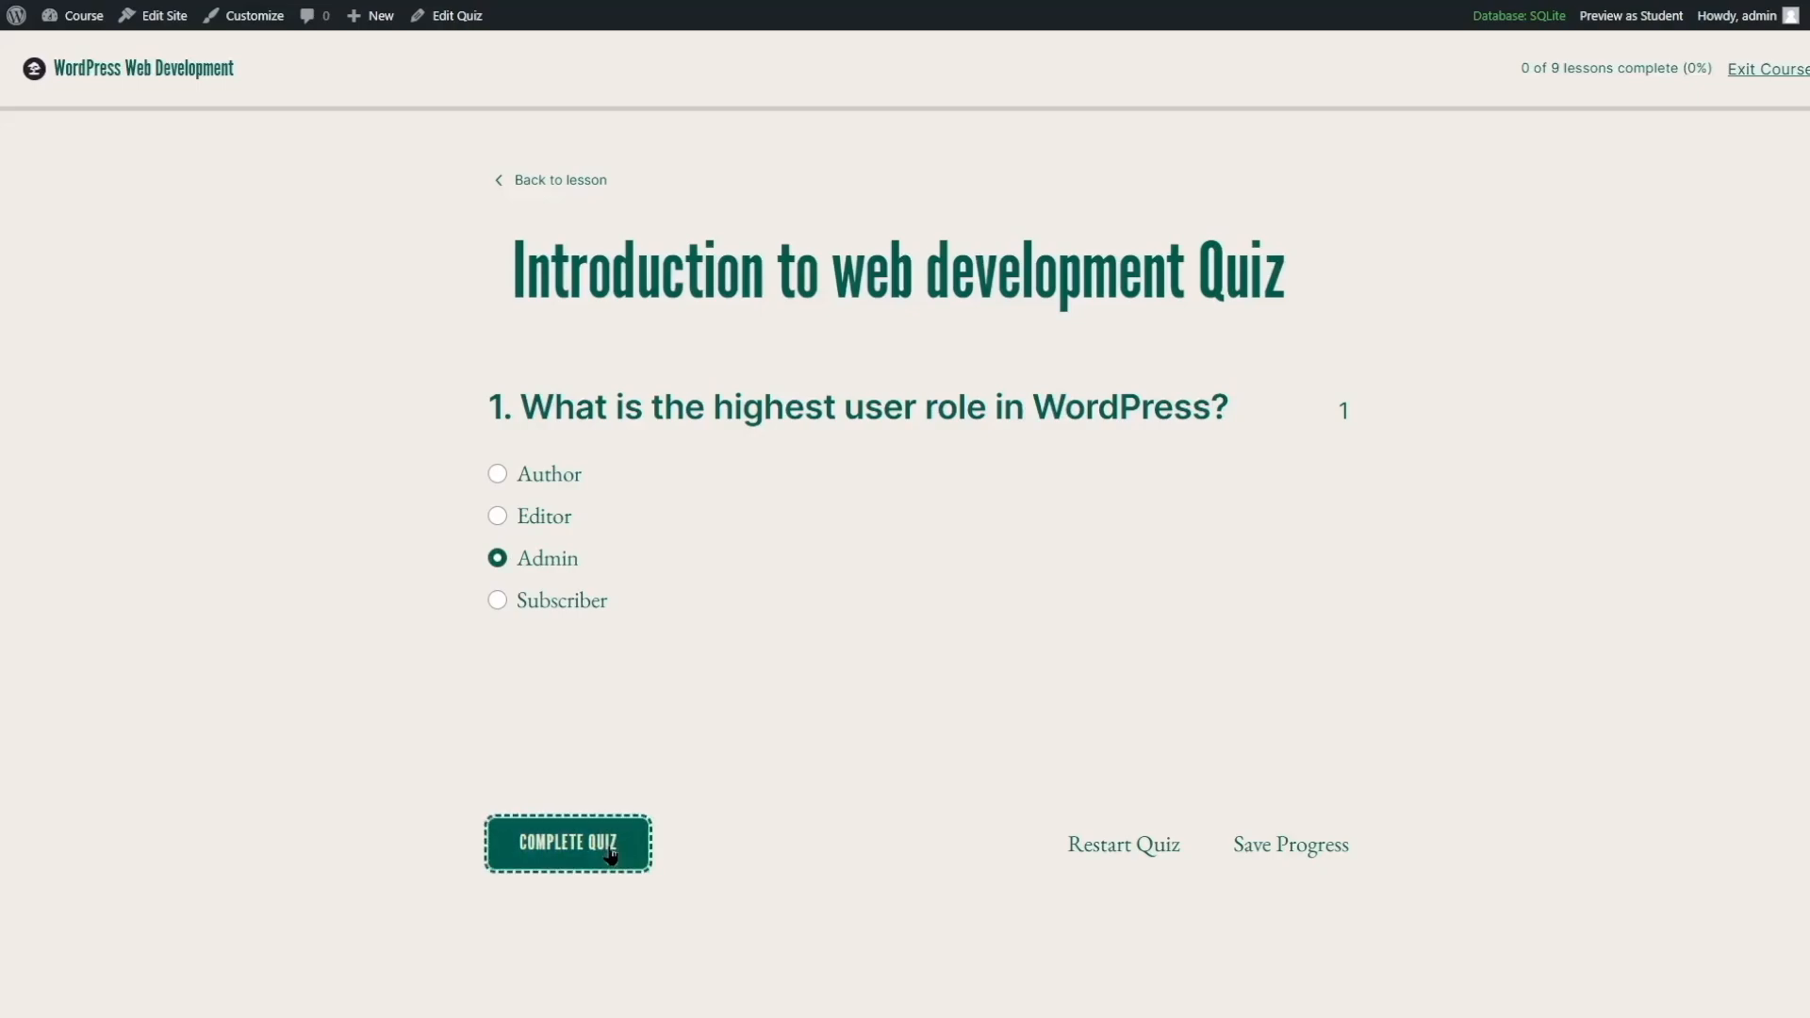